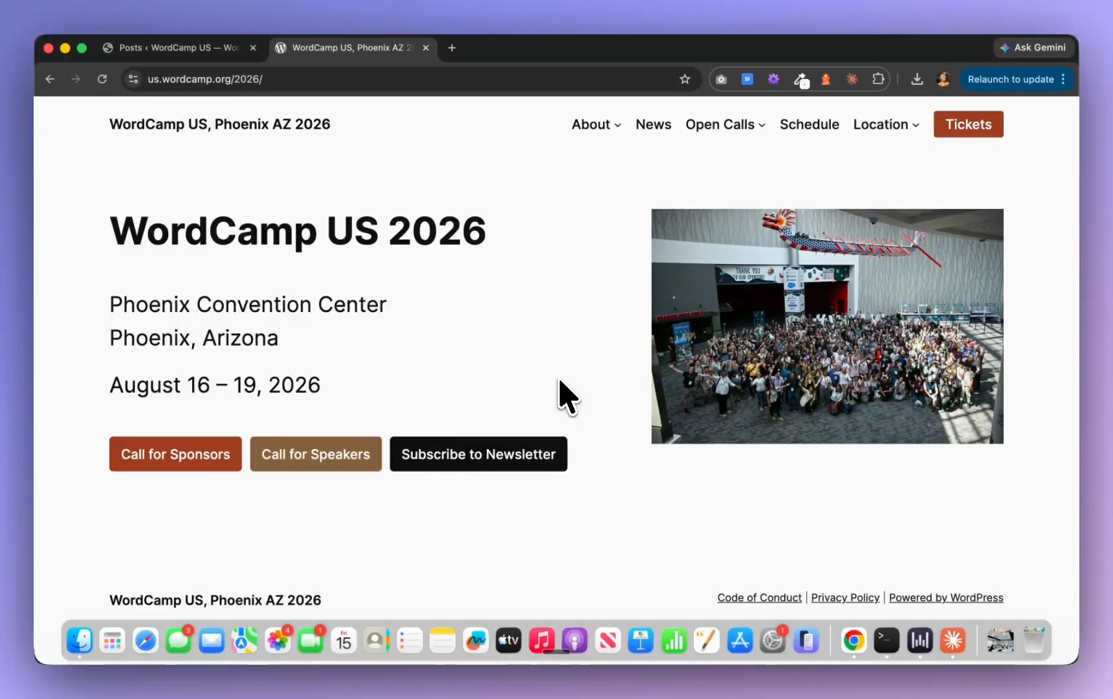
Check the WordCamp US demo site's front page, dashboard, posts list and pages list for existing content
{"action": "left_click", "coordinate": [196, 48]}
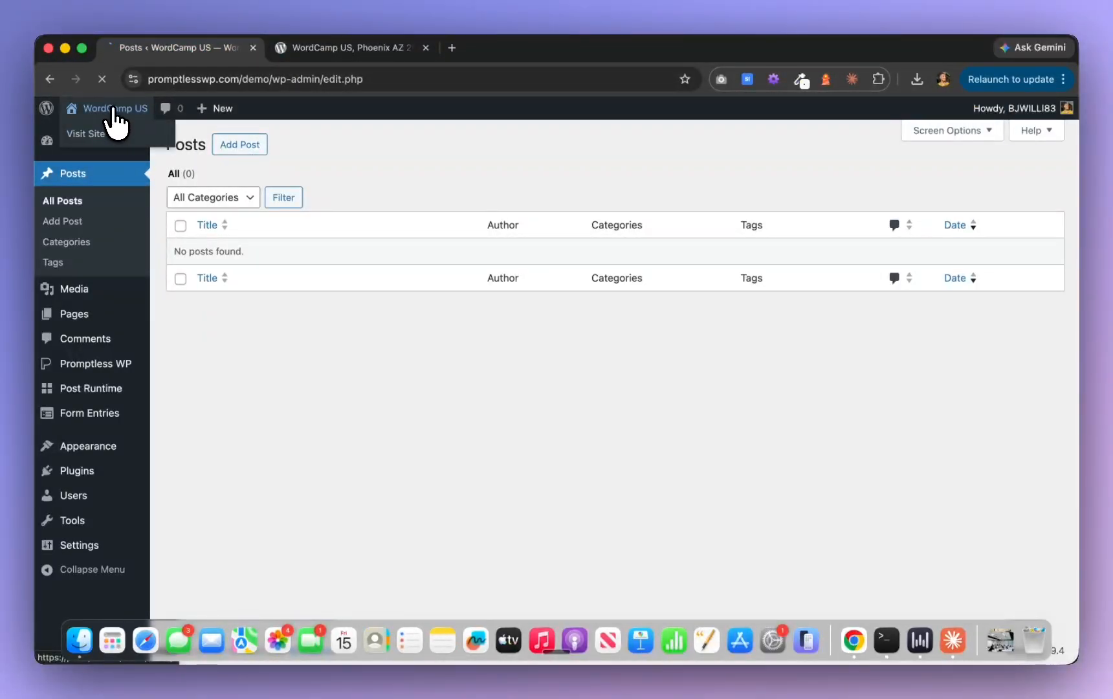
{"action": "left_click", "coordinate": [115, 109]}
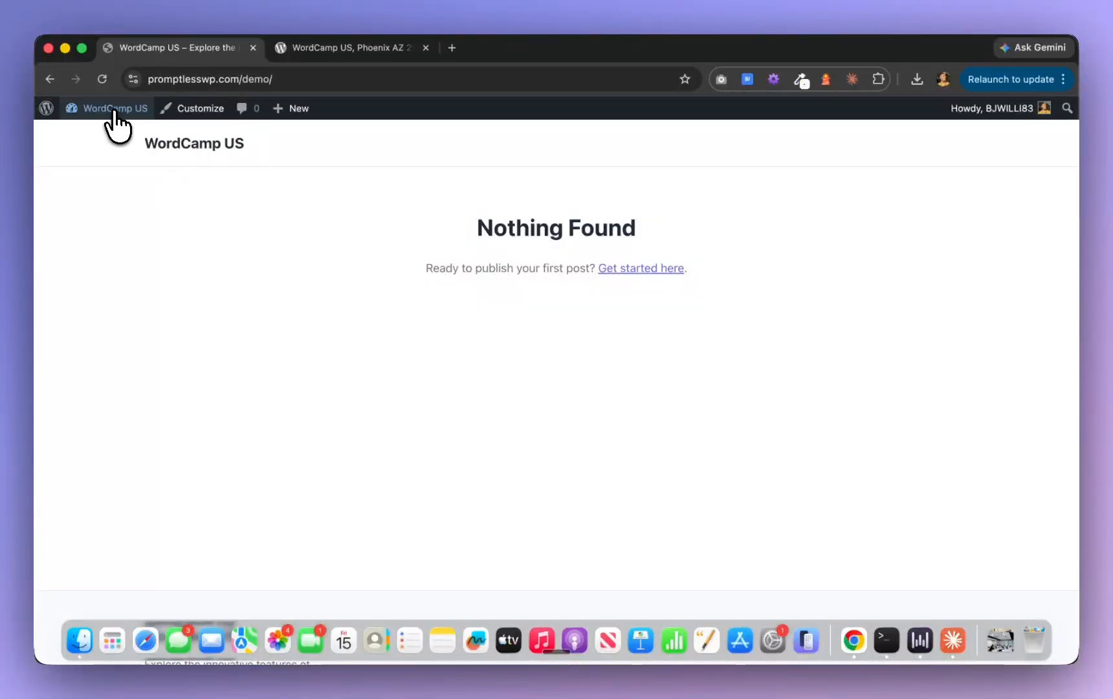
{"action": "left_click", "coordinate": [115, 109]}
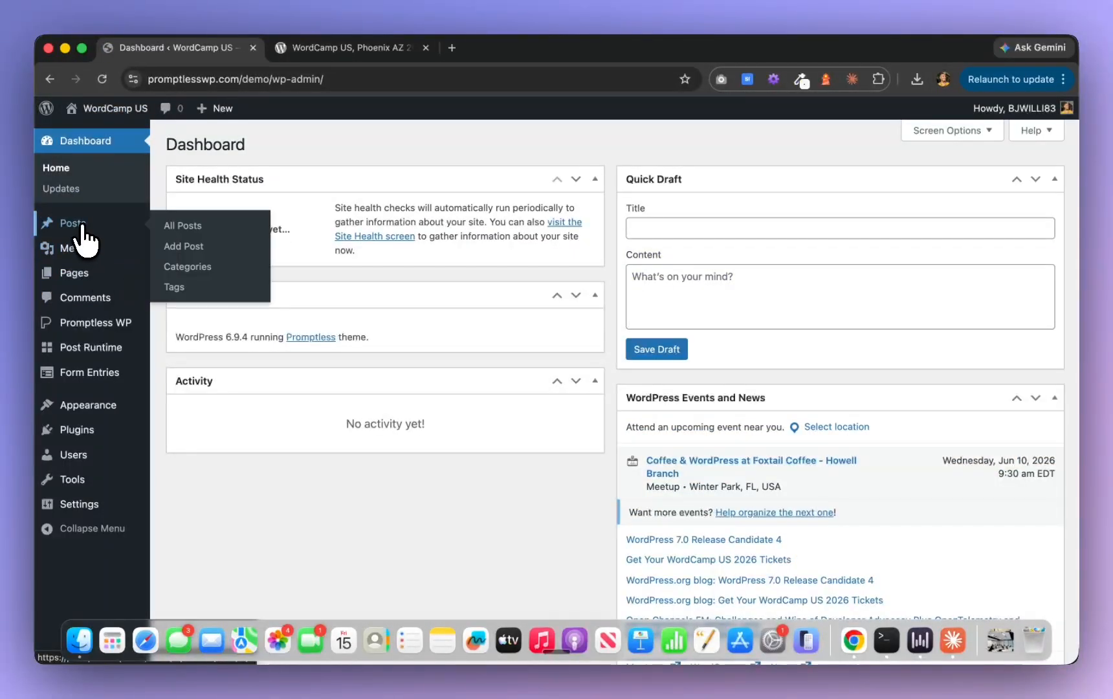
{"action": "left_click", "coordinate": [81, 227]}
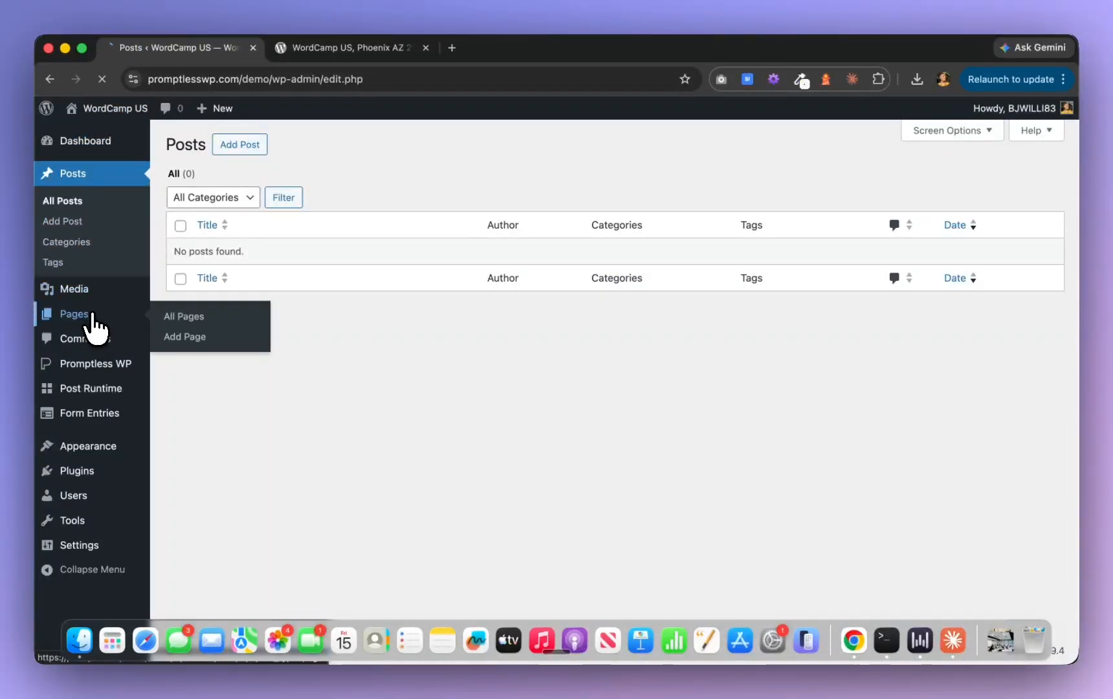
{"action": "left_click", "coordinate": [91, 316]}
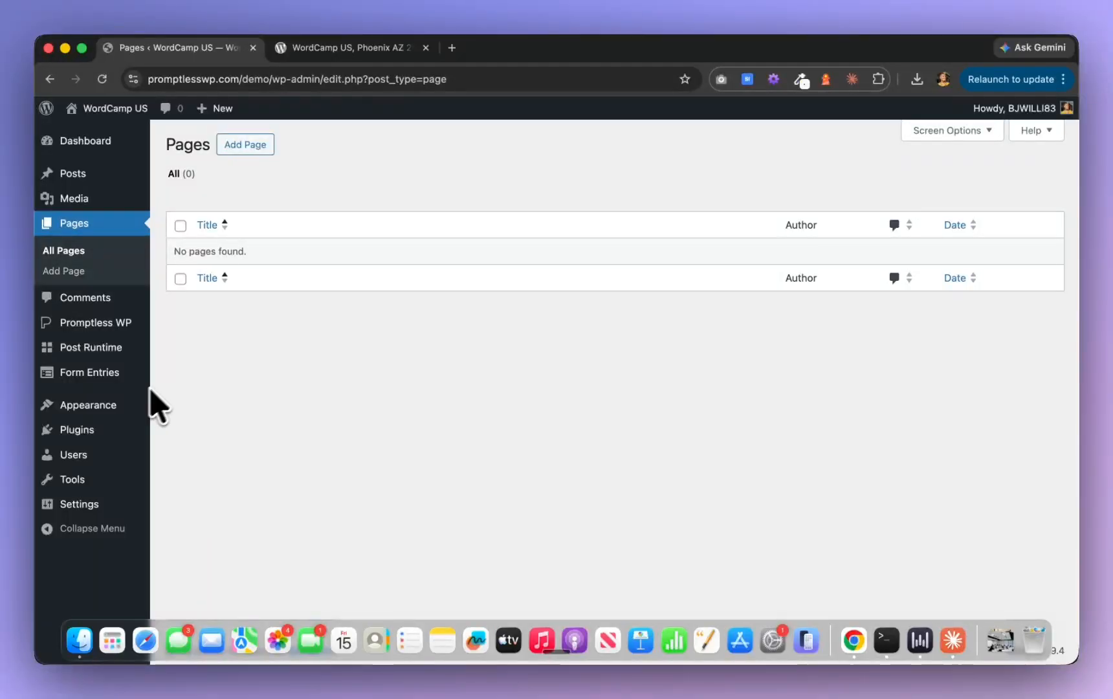
Look through the images in the site's media library and view the installed plugins
{"action": "left_click", "coordinate": [81, 199]}
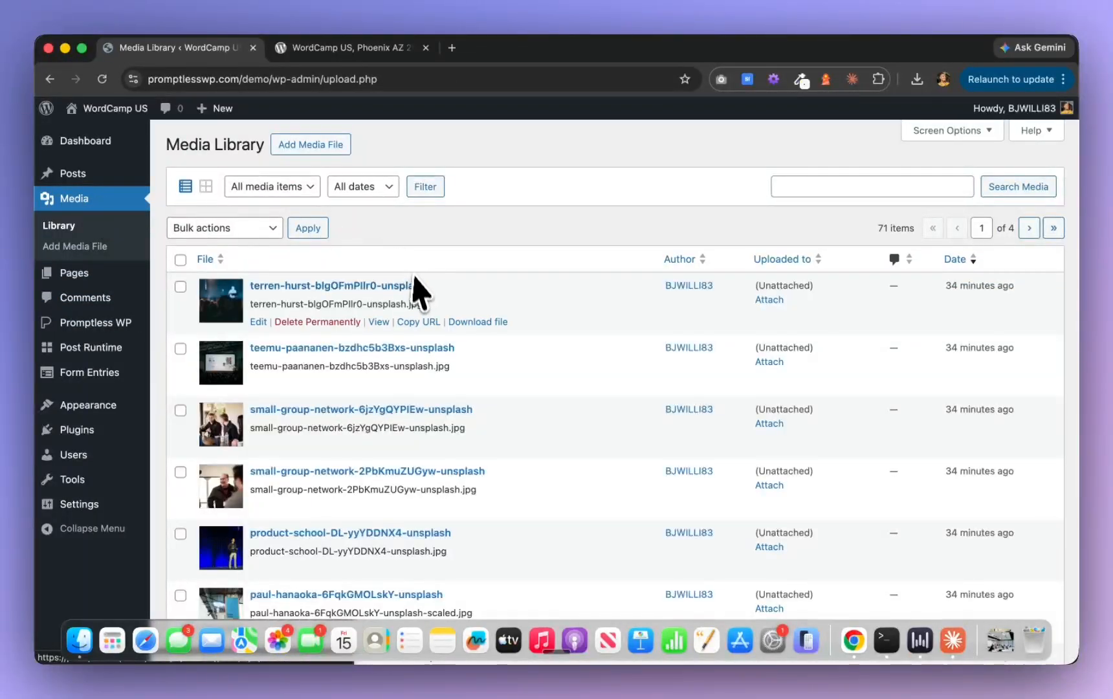
{"action": "scroll", "coordinate": [414, 288], "scroll_direction": "down", "scroll_amount": 2}
{"action": "scroll", "coordinate": [418, 303], "scroll_direction": "down", "scroll_amount": 10}
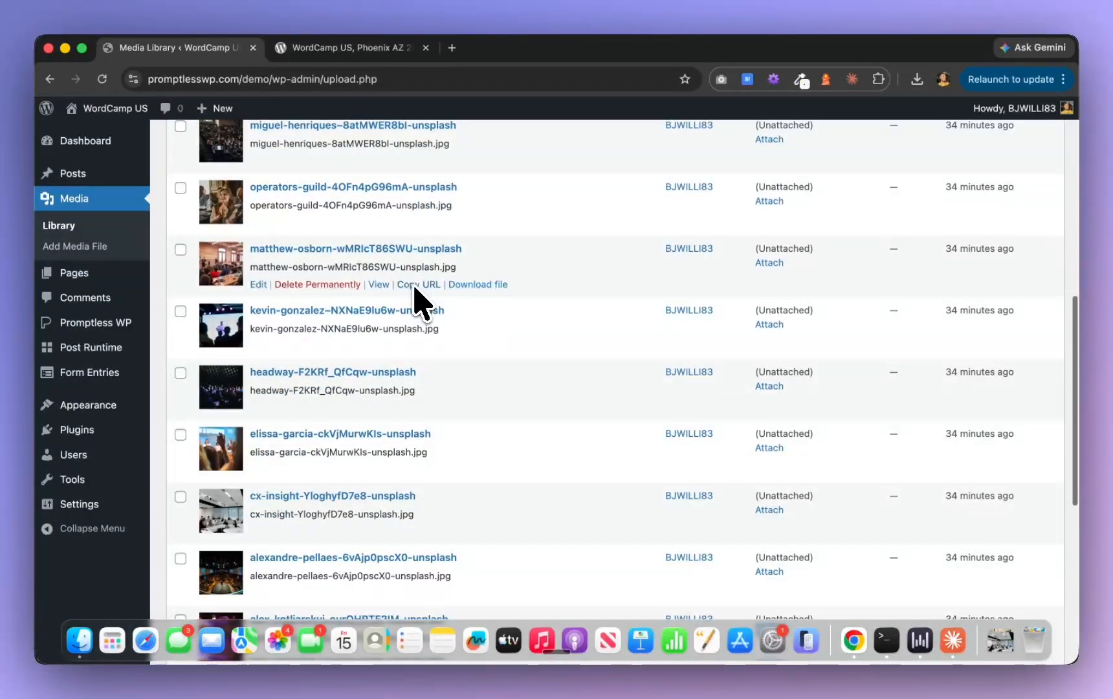
{"action": "scroll", "coordinate": [421, 305], "scroll_direction": "down", "scroll_amount": 6}
{"action": "scroll", "coordinate": [420, 303], "scroll_direction": "up", "scroll_amount": 5}
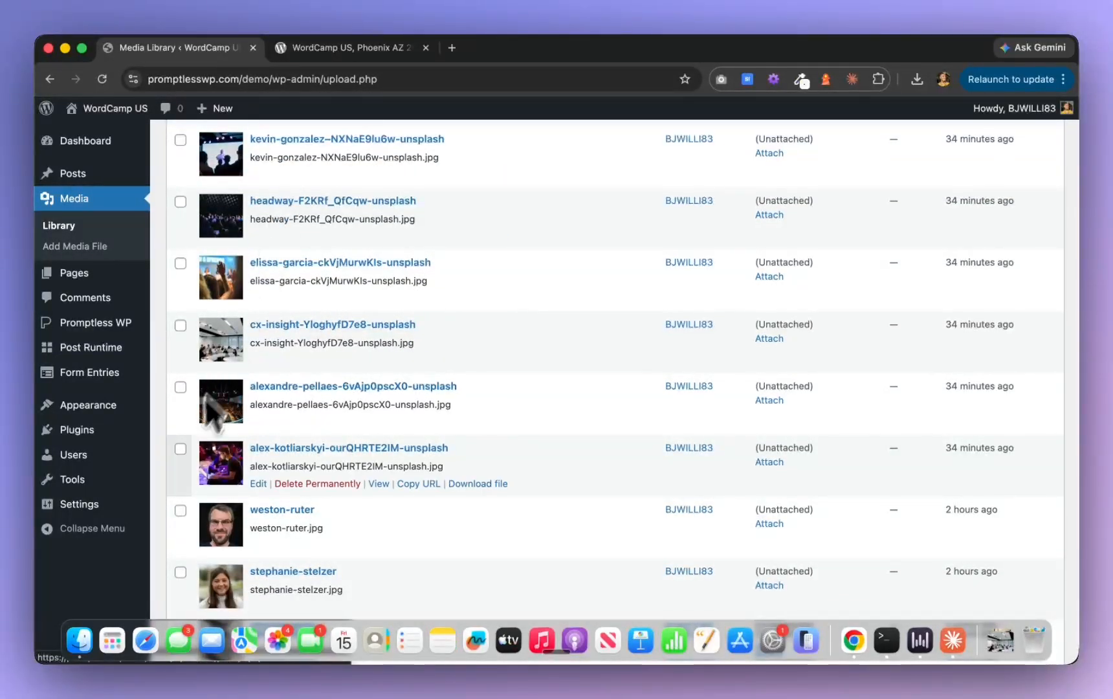
{"action": "left_click", "coordinate": [97, 431]}
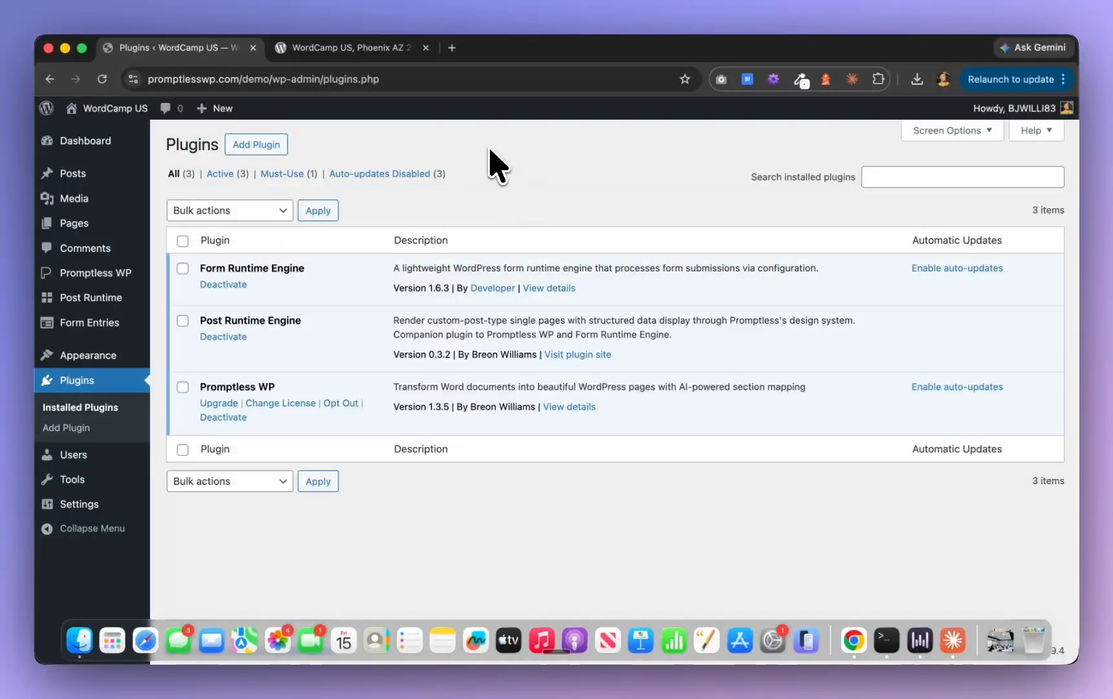
Switch to Claude and request a preflight check of the WordPress site using the Promptless connector, allowing wordpress_preflight for this task
{"action": "key", "text": "super+Tab"}
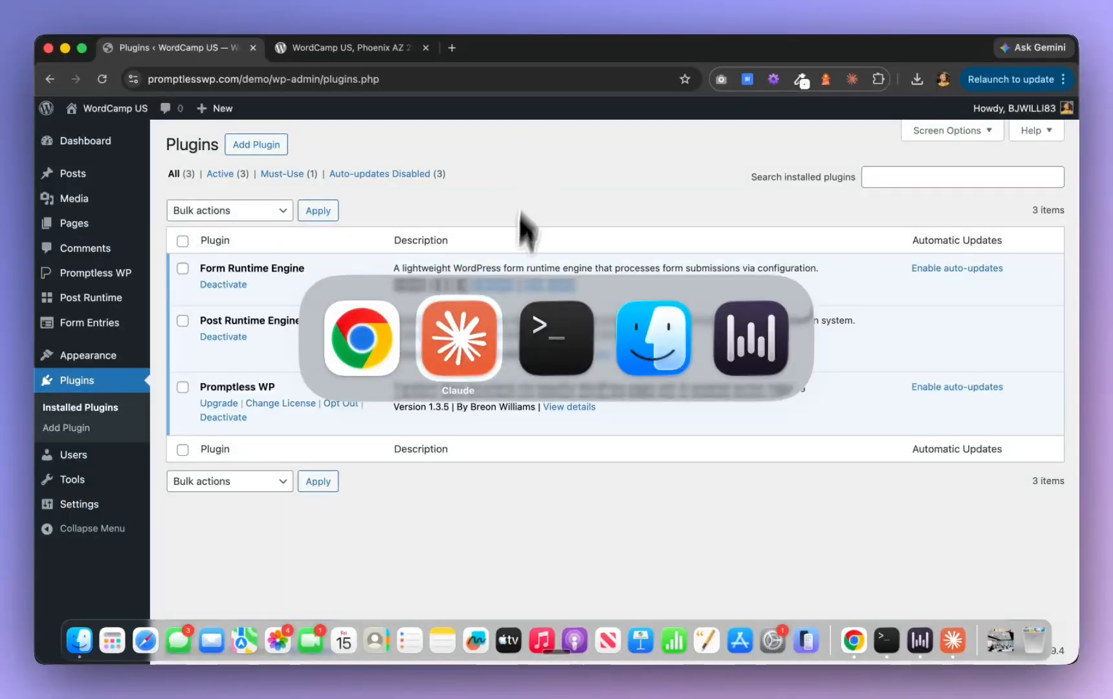
{"action": "left_click", "coordinate": [492, 337]}
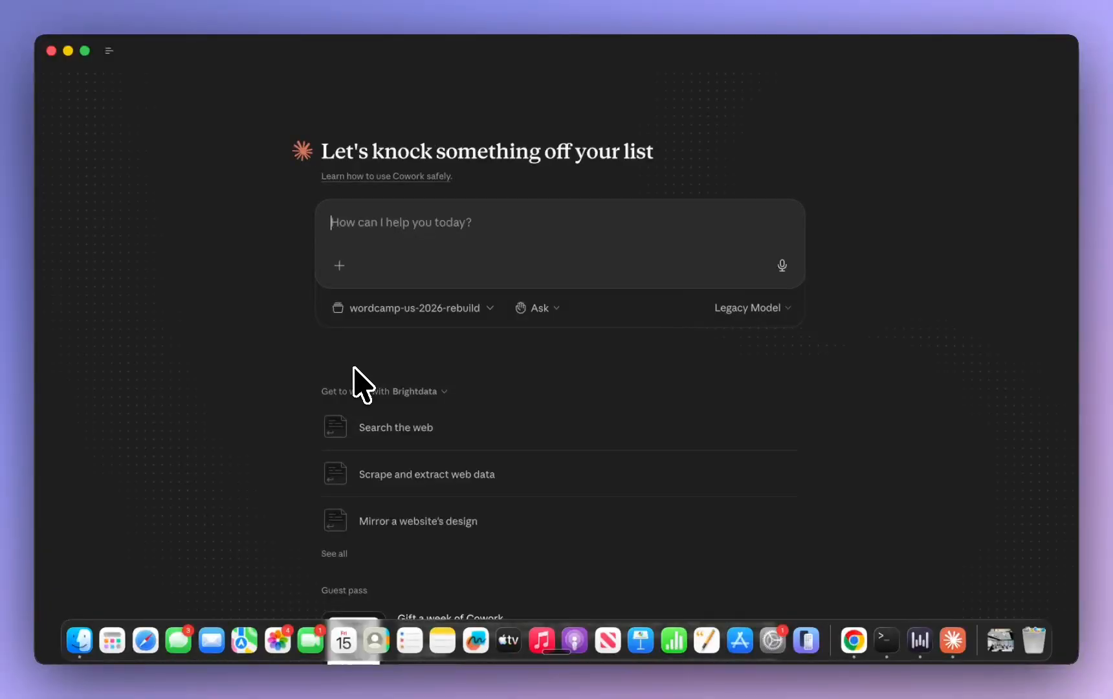
{"action": "key", "text": "fn"}
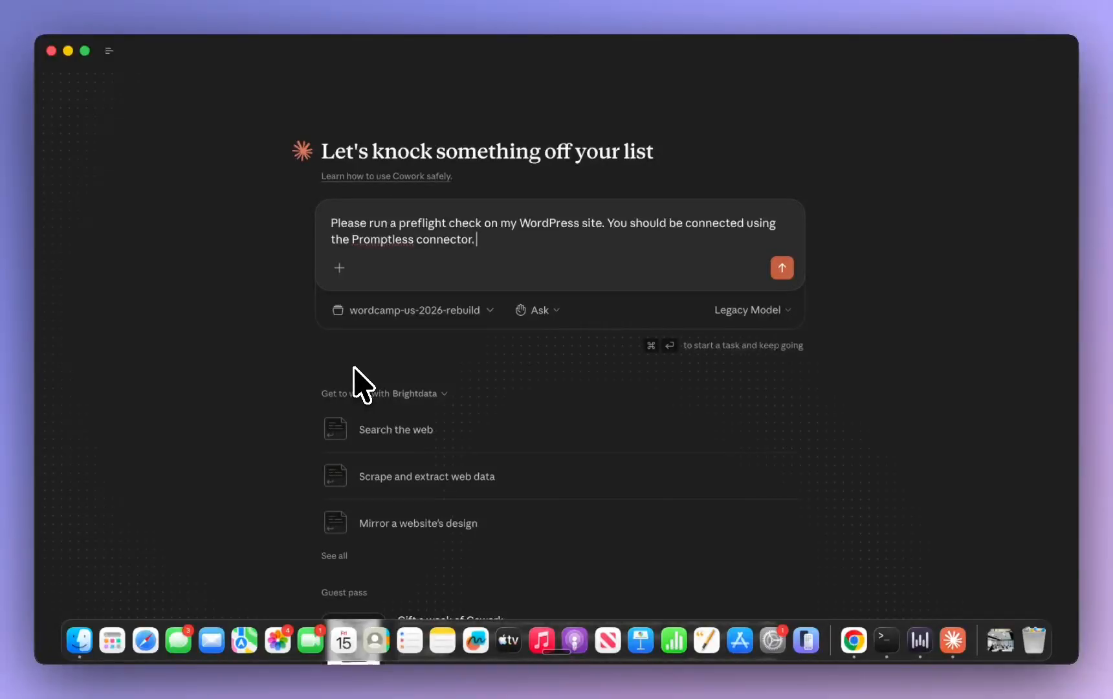
{"action": "key", "text": "Return"}
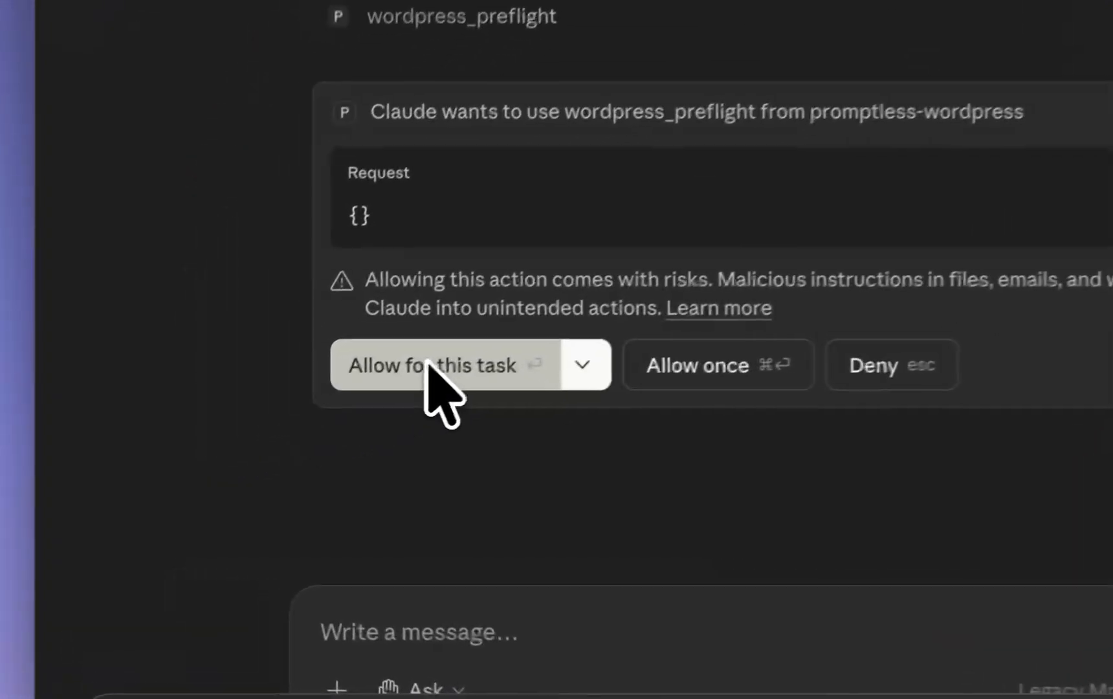
{"action": "left_click", "coordinate": [235, 452]}
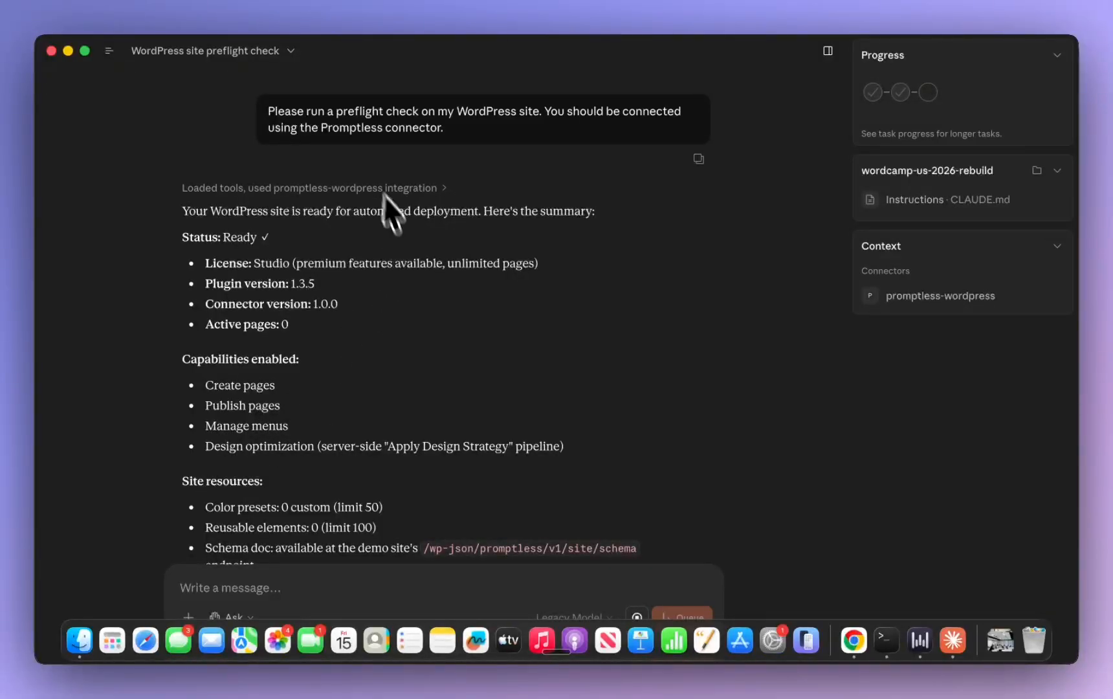
Review the preflight summary and tell Claude to start with Decision.md in the mounted content-briefs folder to fully understand the folder's content
{"action": "scroll", "coordinate": [331, 382], "scroll_direction": "down", "scroll_amount": 5}
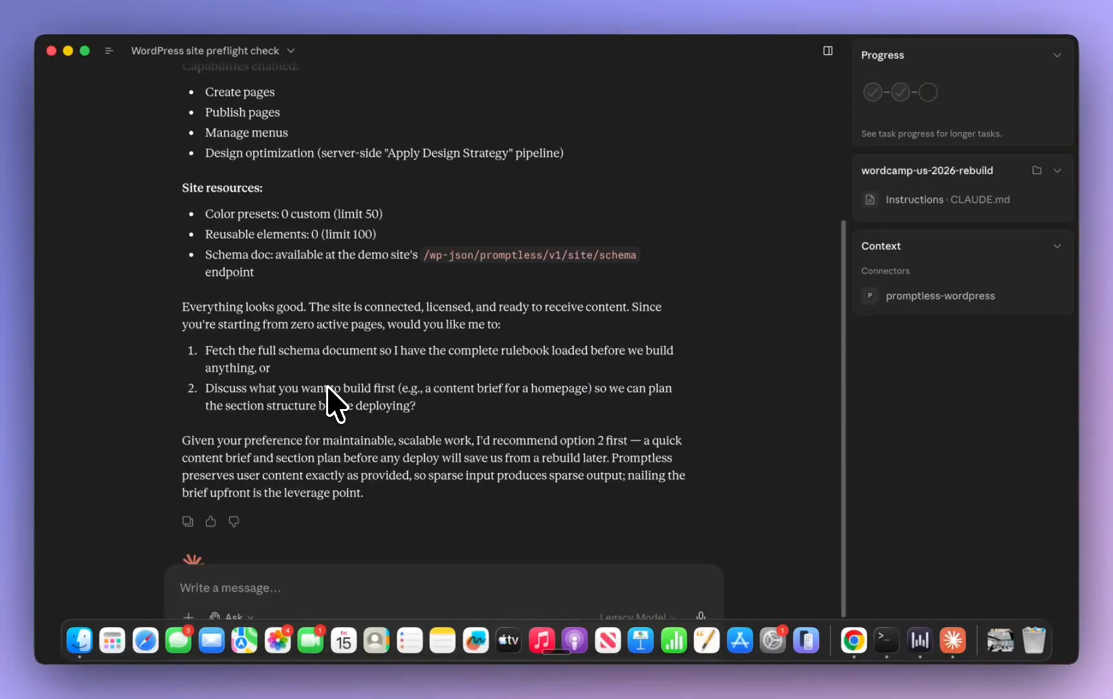
{"action": "scroll", "coordinate": [328, 387], "scroll_direction": "down", "scroll_amount": 2}
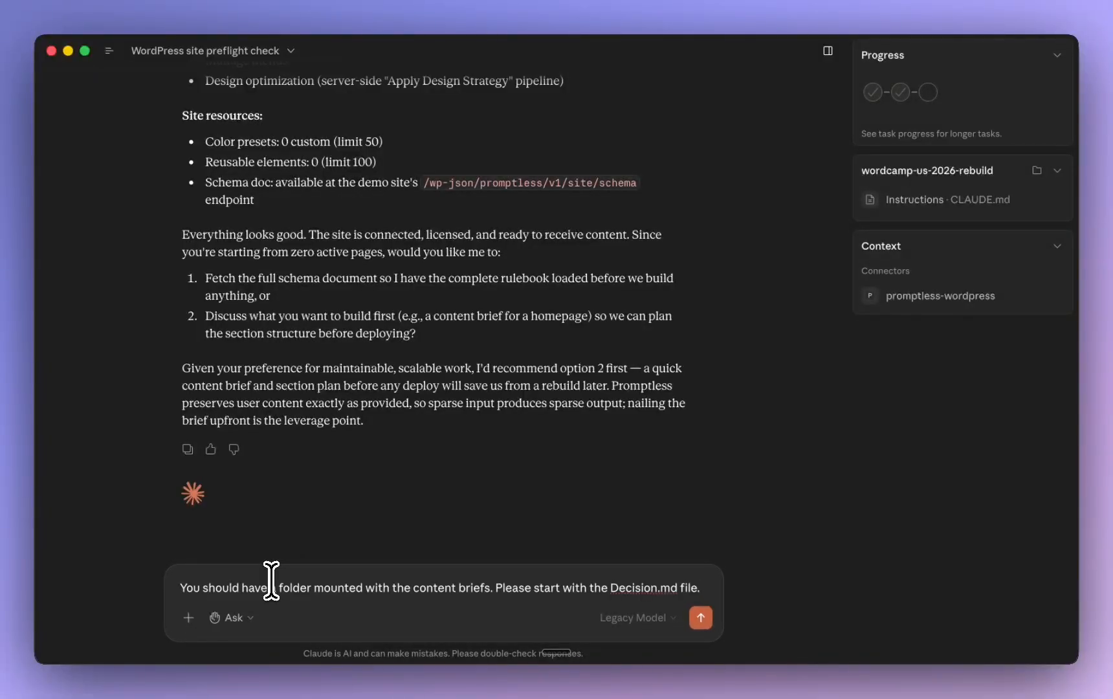
{"action": "key", "text": "fn"}
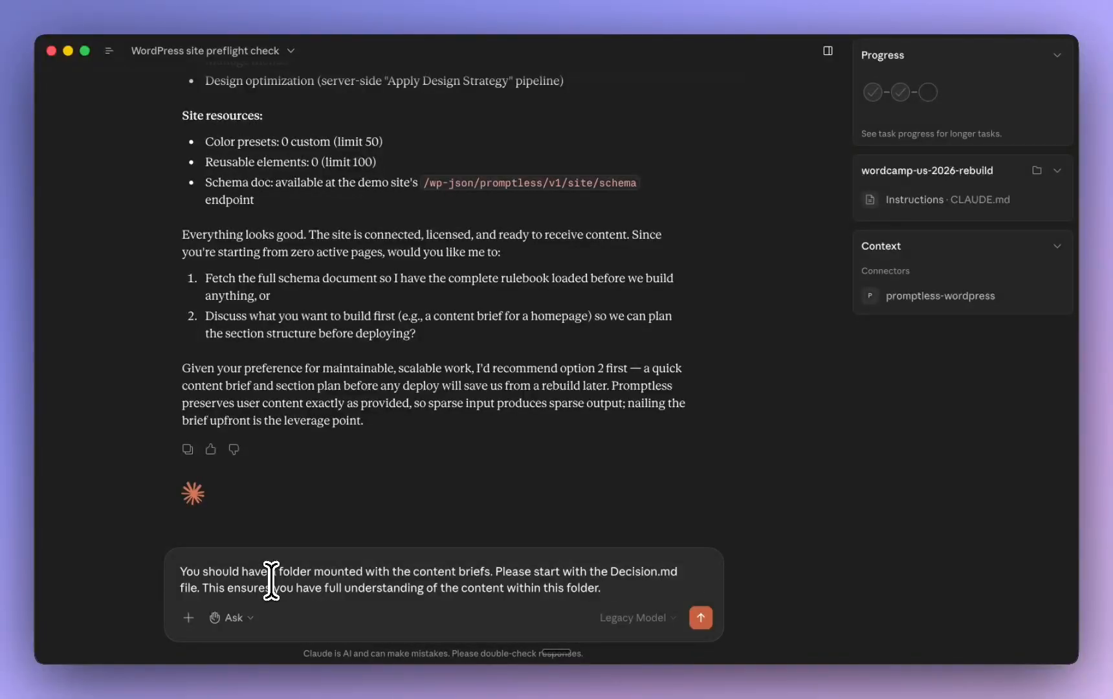
{"action": "key", "text": "Return"}
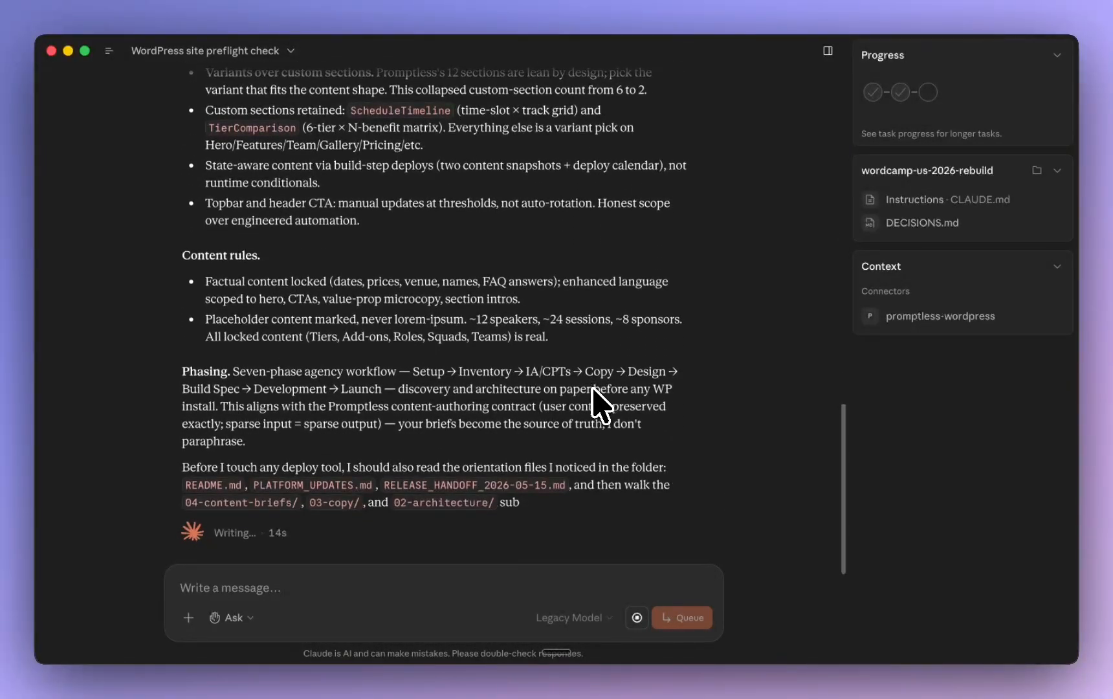
Review the decisions summary and ask Claude for a phased development plan, so each phase is executed properly instead of completing the site in one session
{"action": "scroll", "coordinate": [601, 404], "scroll_direction": "up", "scroll_amount": 5}
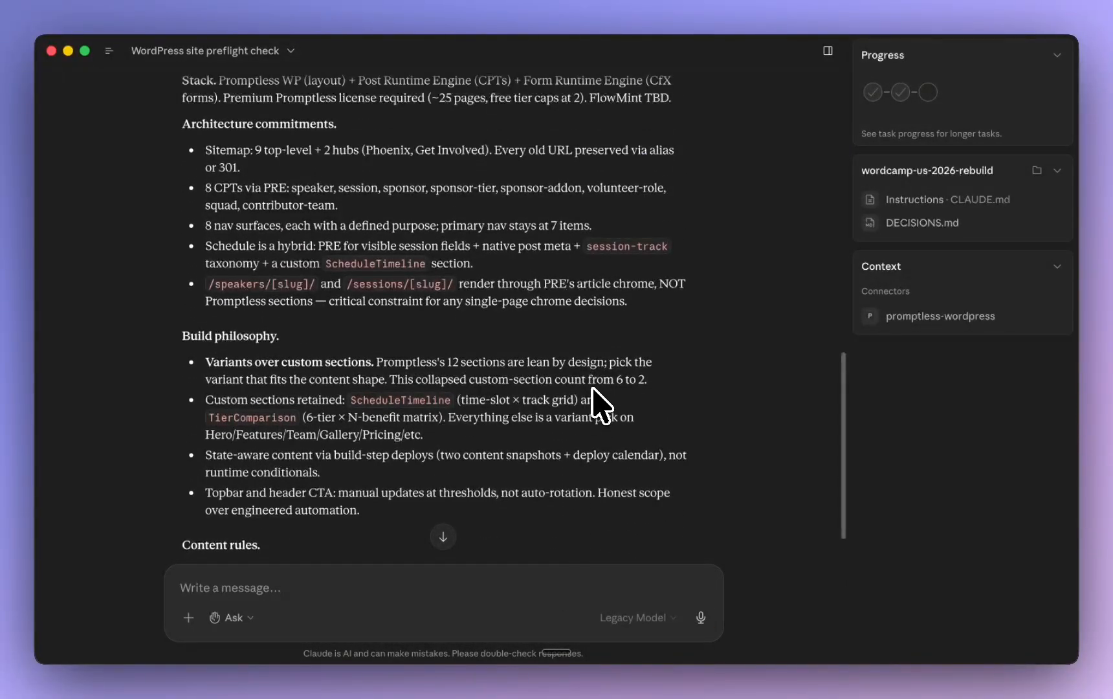
{"action": "scroll", "coordinate": [601, 404], "scroll_direction": "up", "scroll_amount": 1}
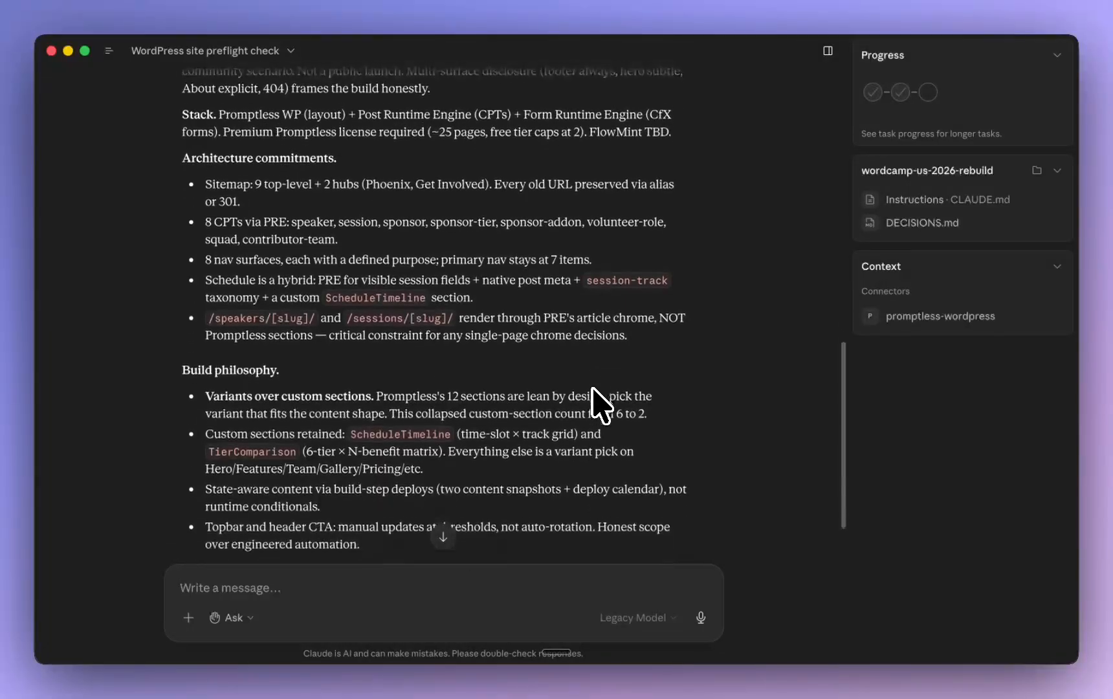
{"action": "scroll", "coordinate": [600, 404], "scroll_direction": "down", "scroll_amount": 3}
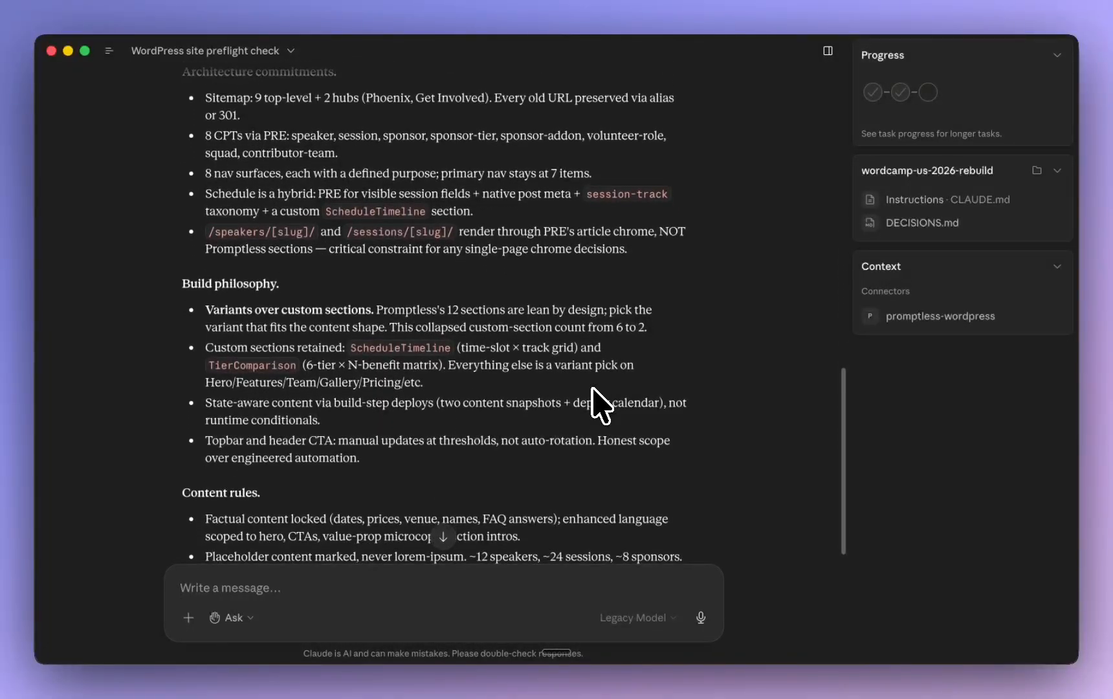
{"action": "scroll", "coordinate": [601, 404], "scroll_direction": "down", "scroll_amount": 6}
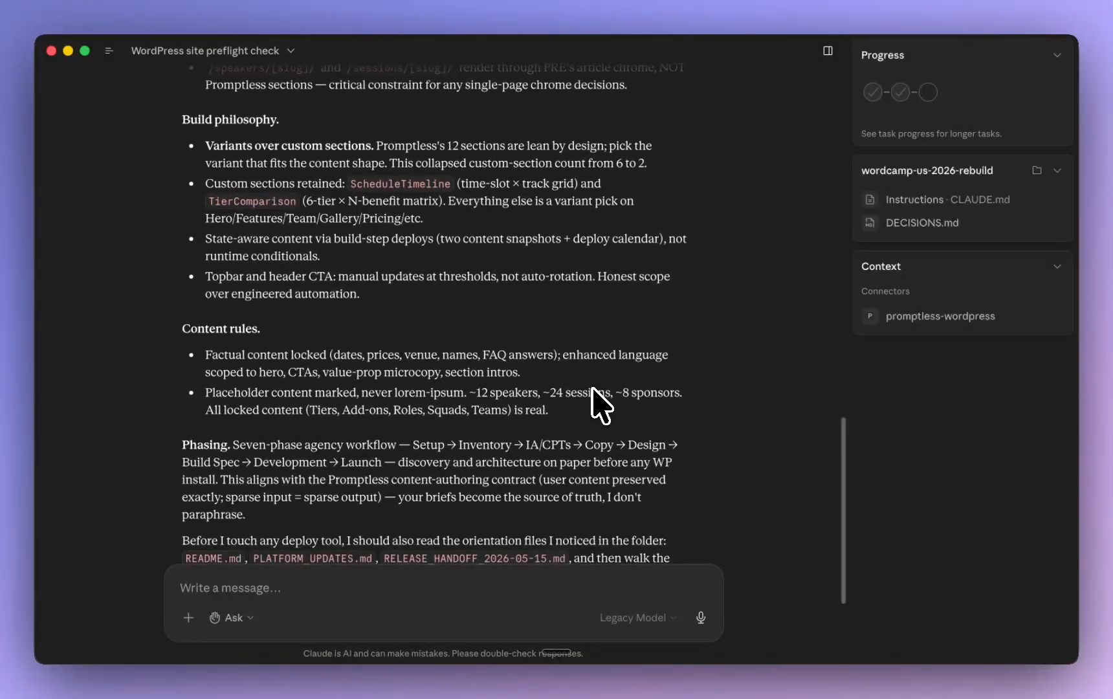
{"action": "scroll", "coordinate": [601, 405], "scroll_direction": "down", "scroll_amount": 6}
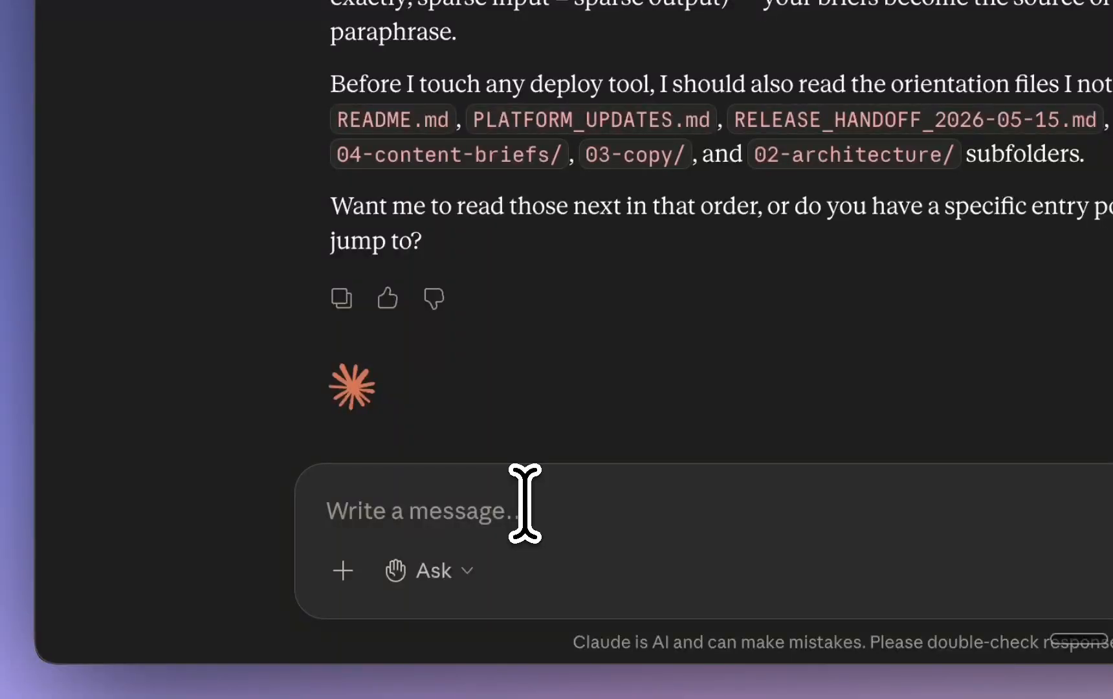
{"action": "scroll", "coordinate": [542, 418], "scroll_direction": "down", "scroll_amount": 2}
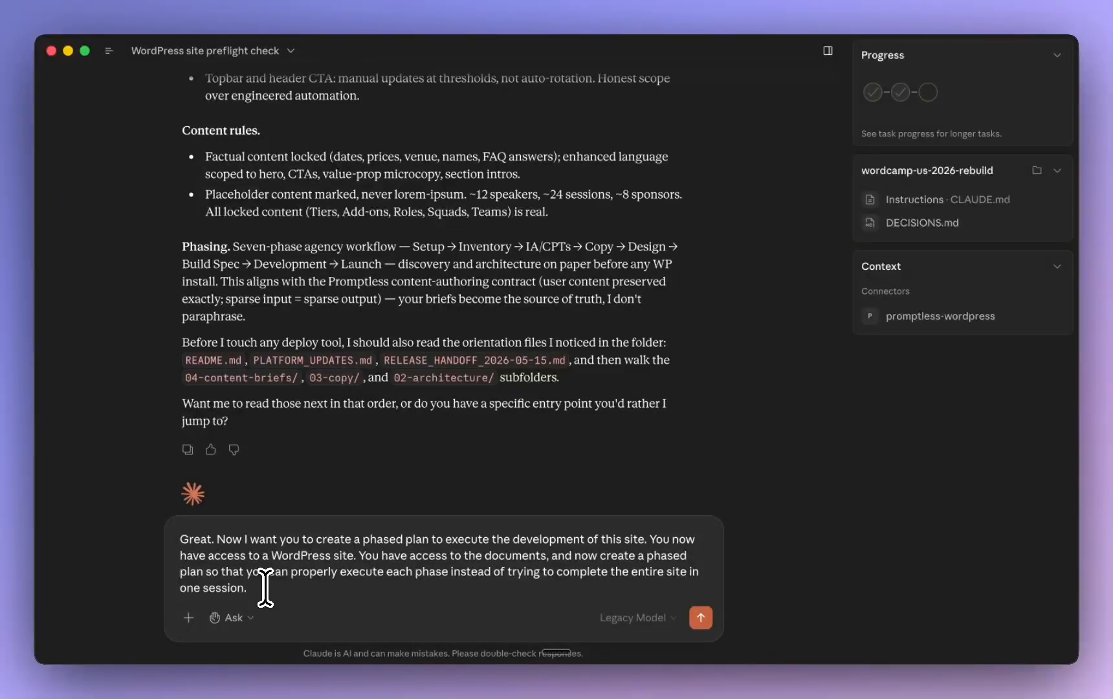
{"action": "key", "text": "Return"}
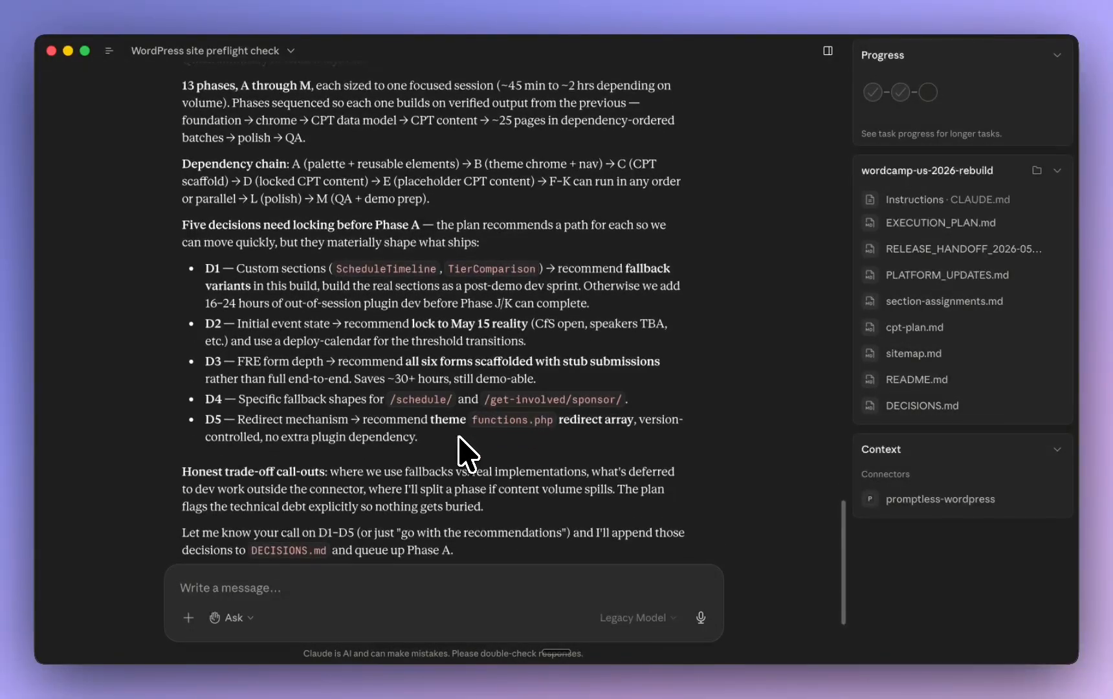
Open the Execution plan document and examine its current state, scope boundary and the decisions to lock before Phase A
{"action": "left_click", "coordinate": [343, 487]}
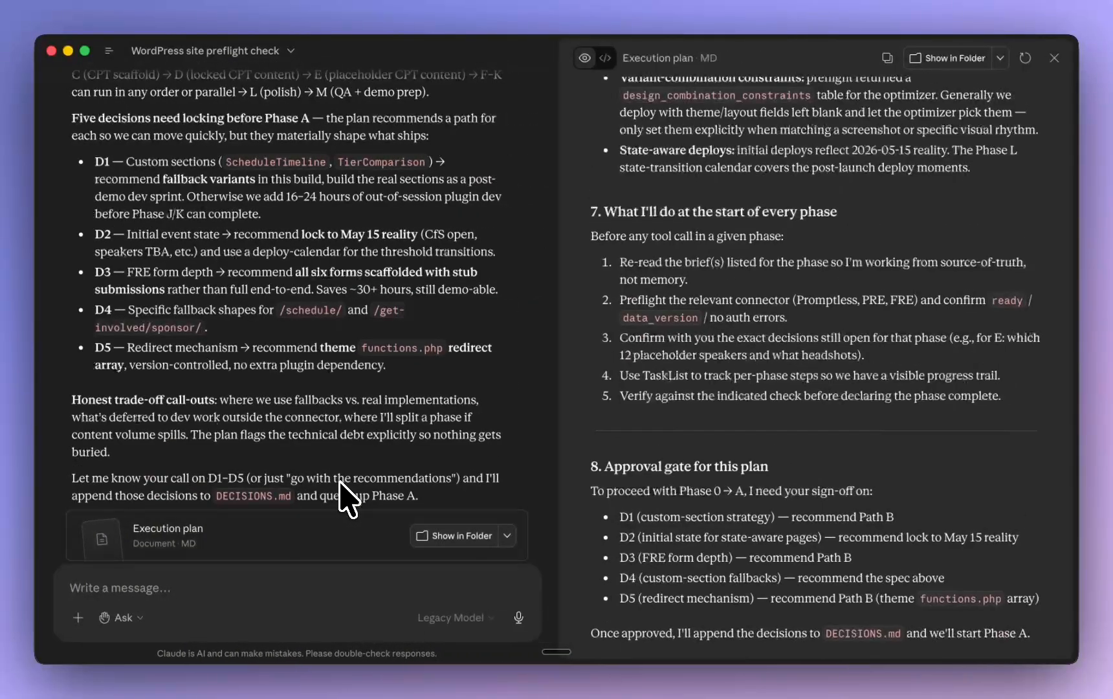
{"action": "scroll", "coordinate": [833, 255], "scroll_direction": "up", "scroll_amount": 5}
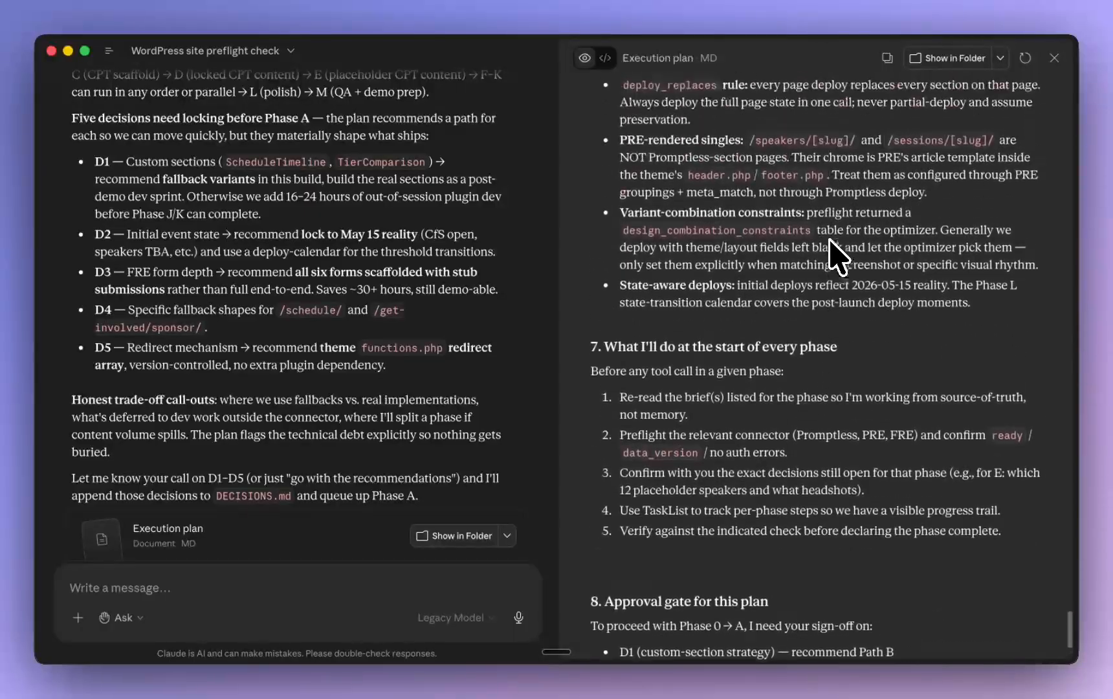
{"action": "scroll", "coordinate": [838, 257], "scroll_direction": "up", "scroll_amount": 10}
{"action": "scroll", "coordinate": [838, 257], "scroll_direction": "up", "scroll_amount": 20}
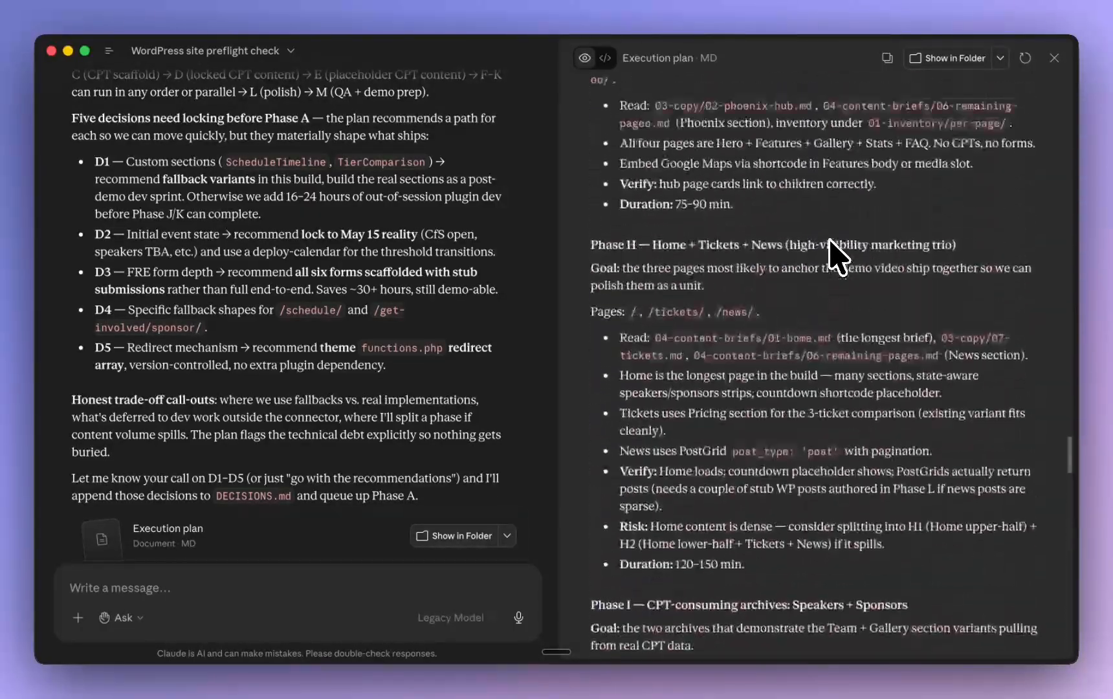
{"action": "scroll", "coordinate": [838, 257], "scroll_direction": "up", "scroll_amount": 20}
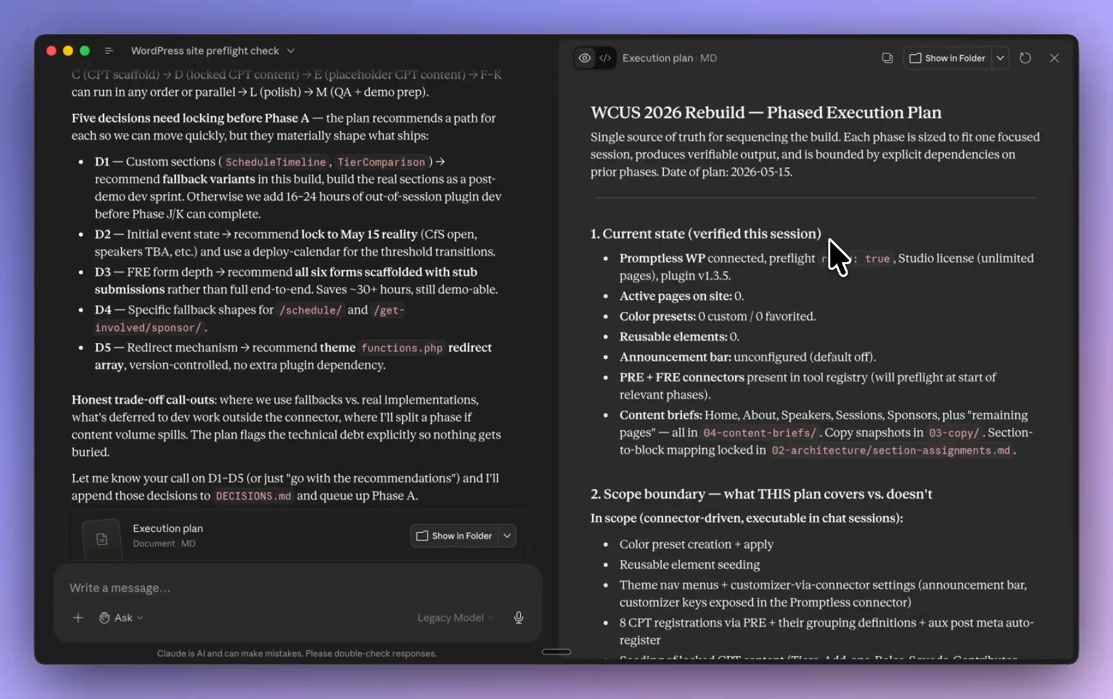
{"action": "scroll", "coordinate": [838, 252], "scroll_direction": "down", "scroll_amount": 5}
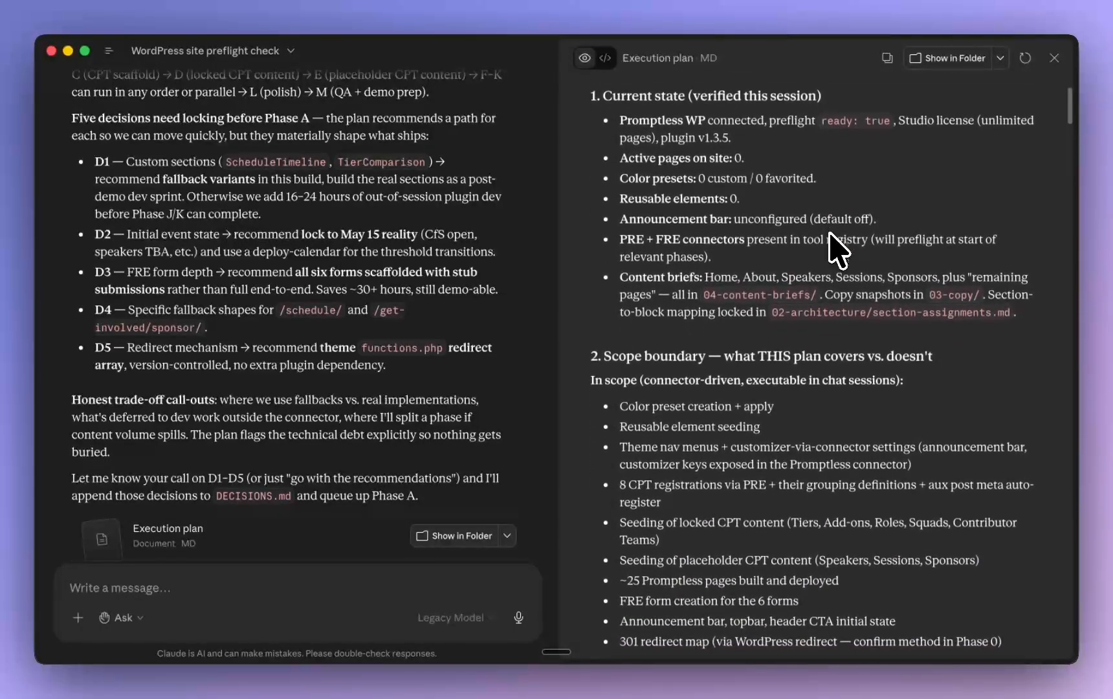
{"action": "scroll", "coordinate": [838, 249], "scroll_direction": "down", "scroll_amount": 2}
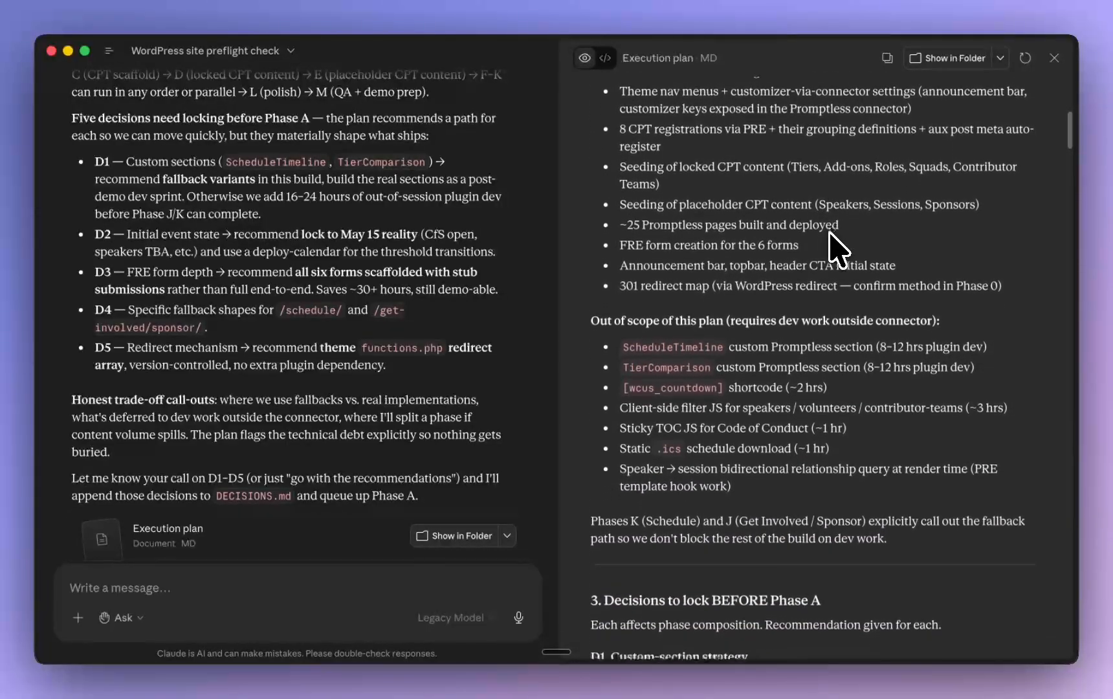
{"action": "scroll", "coordinate": [838, 249], "scroll_direction": "down", "scroll_amount": 5}
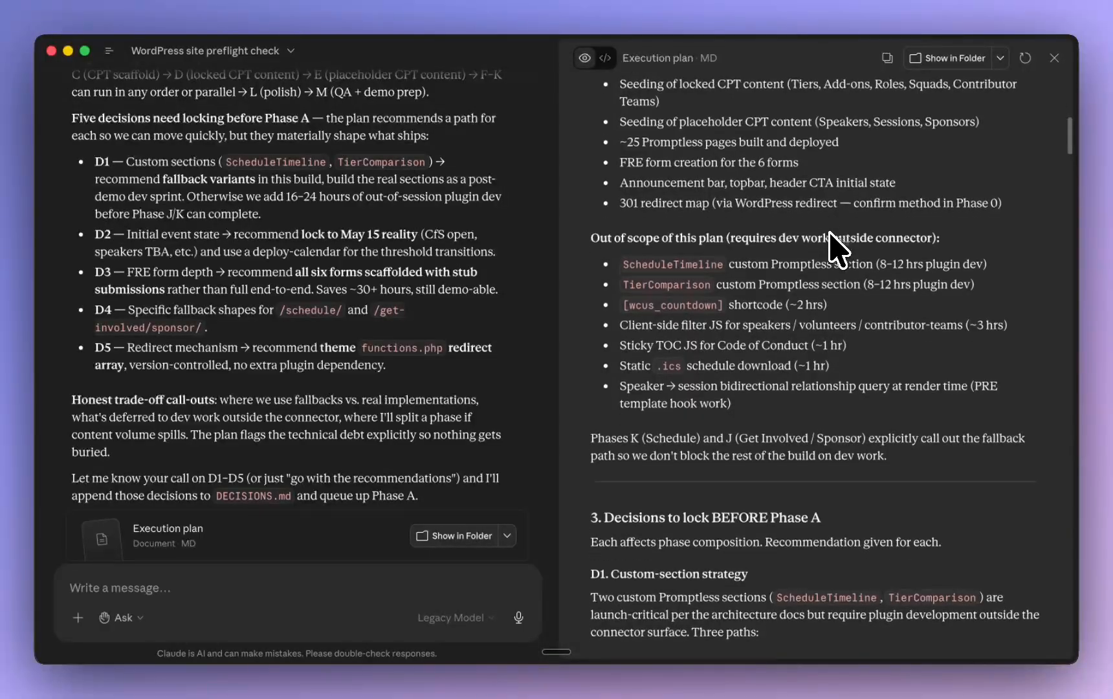
{"action": "scroll", "coordinate": [838, 249], "scroll_direction": "down", "scroll_amount": 8}
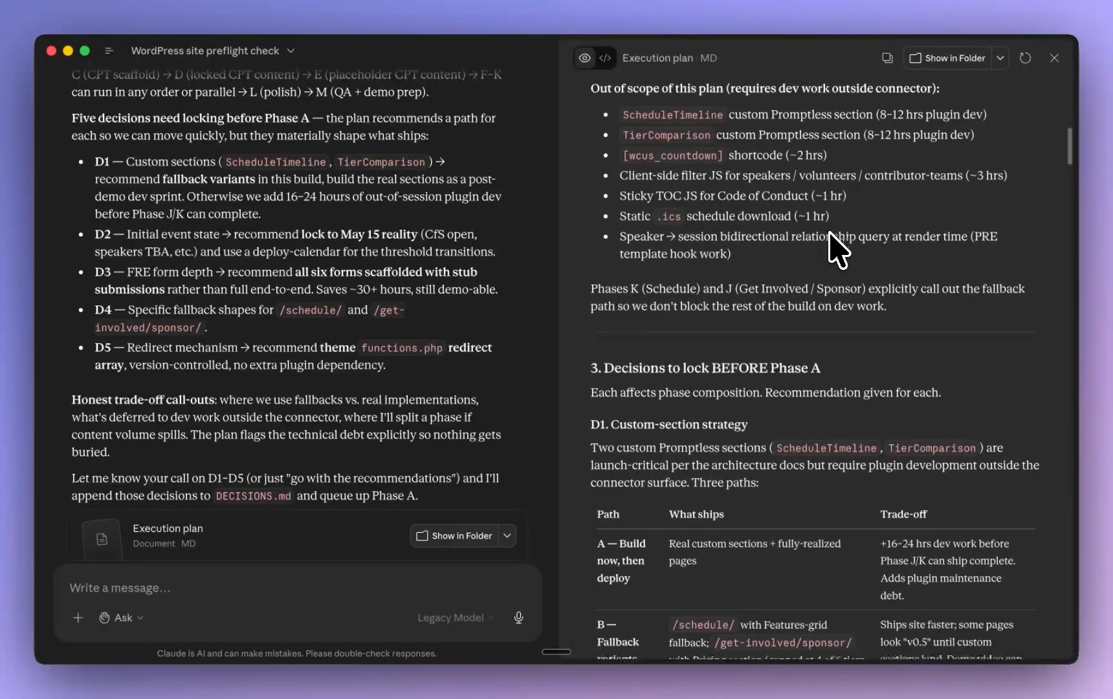
{"action": "scroll", "coordinate": [838, 249], "scroll_direction": "down", "scroll_amount": 5}
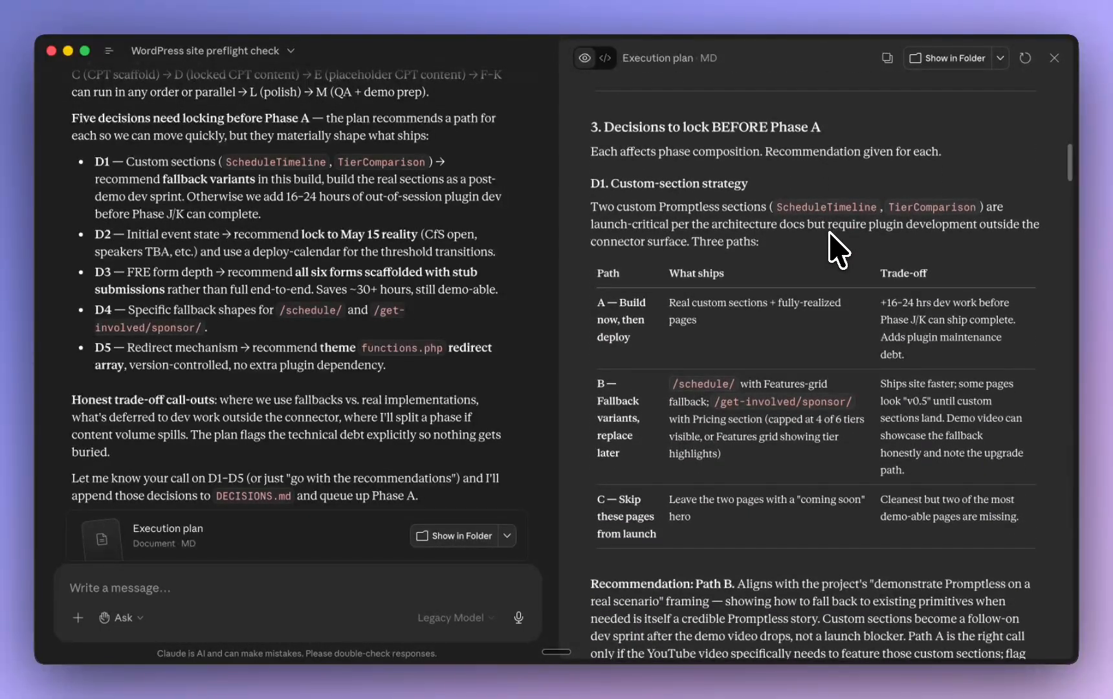
{"action": "scroll", "coordinate": [838, 249], "scroll_direction": "down", "scroll_amount": 18}
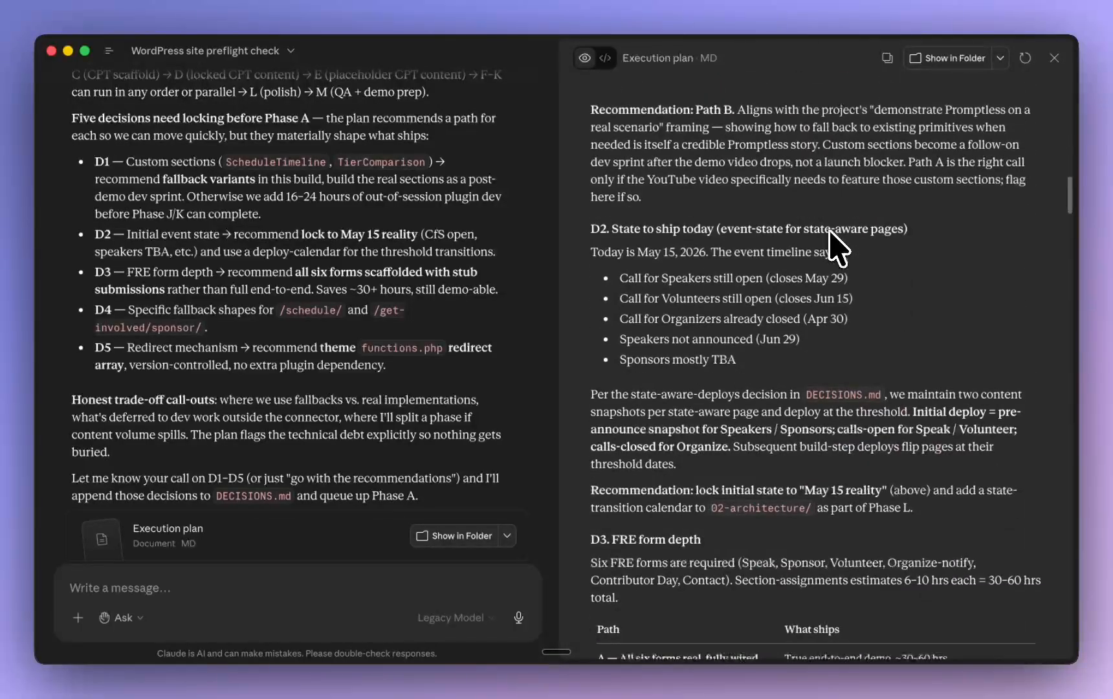
Read decisions D2 to D5 in the Execution plan, covering event state, form depth, custom-section fallbacks and redirect implementation
{"action": "scroll", "coordinate": [838, 250], "scroll_direction": "down", "scroll_amount": 6}
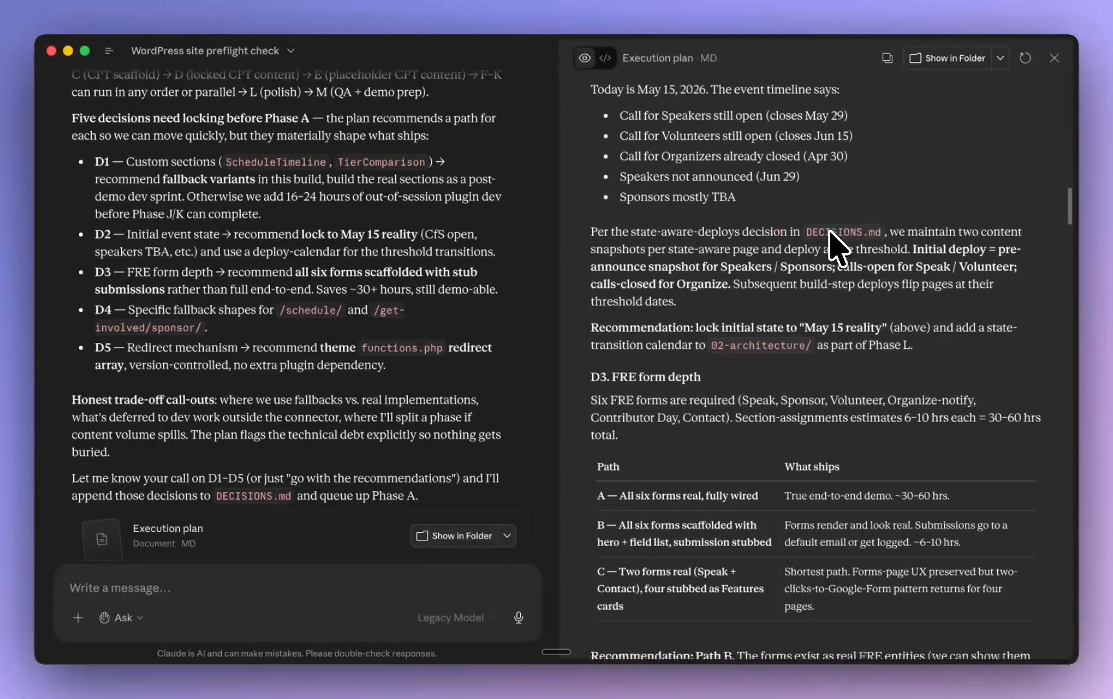
{"action": "scroll", "coordinate": [838, 249], "scroll_direction": "down", "scroll_amount": 5}
{"action": "scroll", "coordinate": [838, 250], "scroll_direction": "down", "scroll_amount": 2}
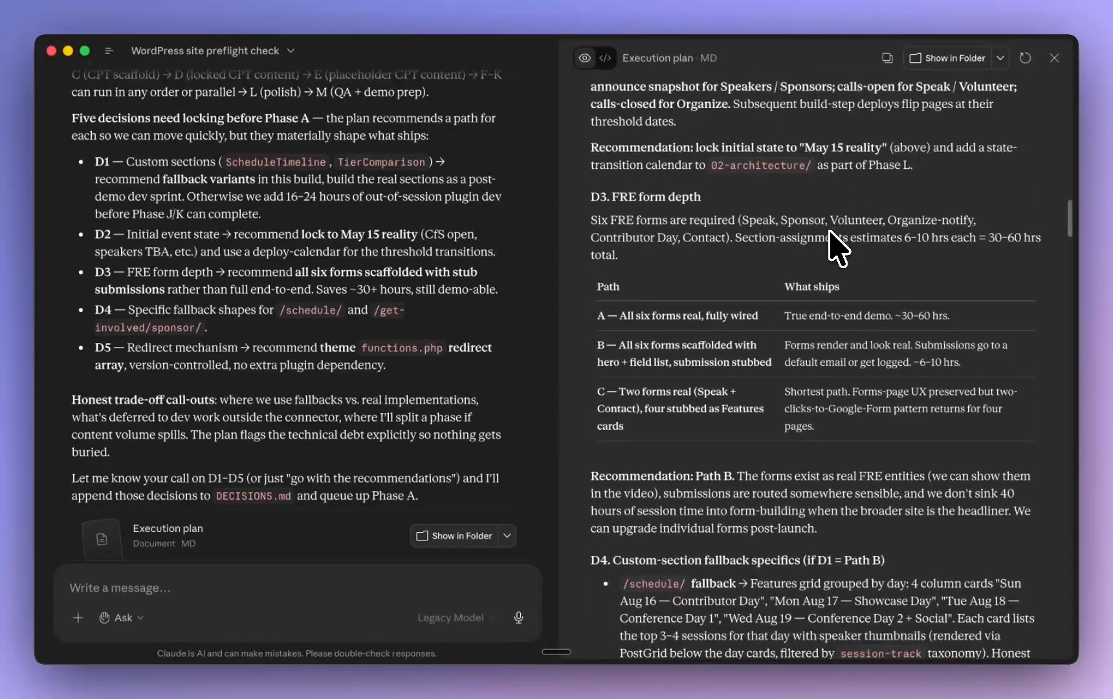
{"action": "scroll", "coordinate": [838, 249], "scroll_direction": "down", "scroll_amount": 4}
{"action": "scroll", "coordinate": [838, 246], "scroll_direction": "down", "scroll_amount": 3}
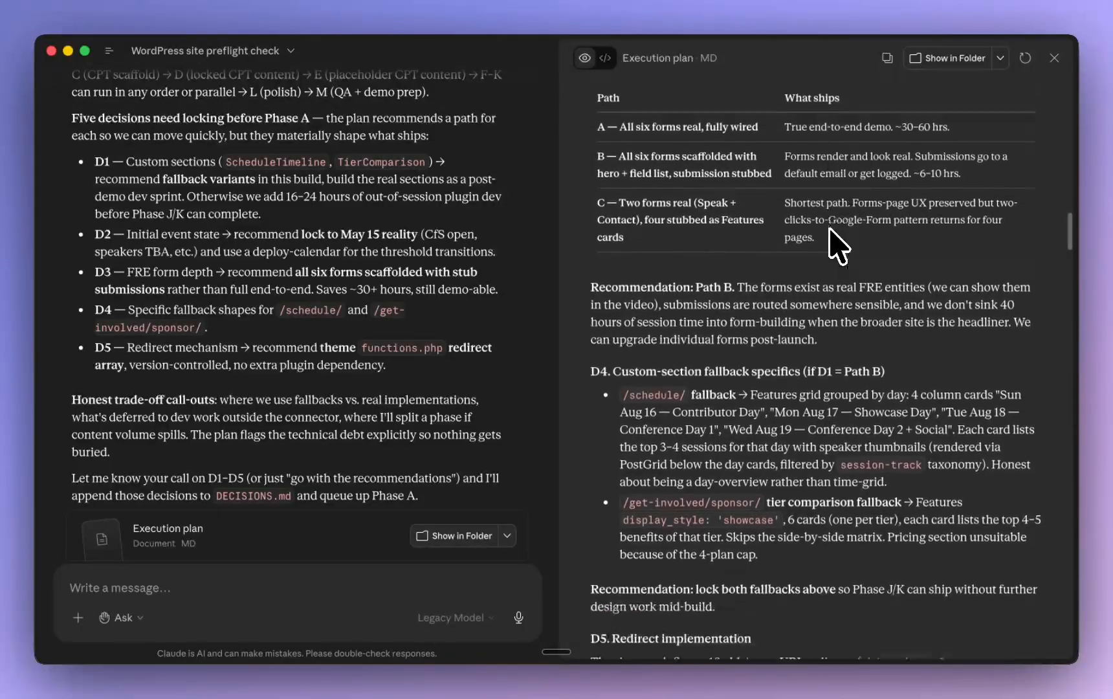
{"action": "scroll", "coordinate": [838, 246], "scroll_direction": "down", "scroll_amount": 7}
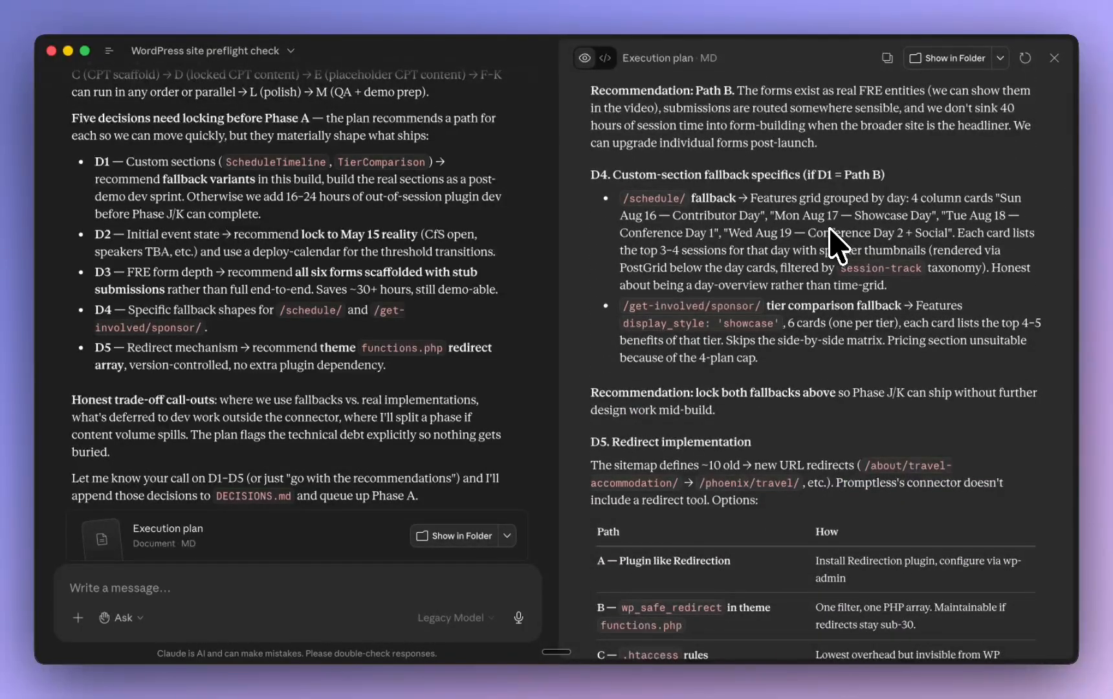
{"action": "scroll", "coordinate": [838, 246], "scroll_direction": "down", "scroll_amount": 8}
{"action": "scroll", "coordinate": [831, 230], "scroll_direction": "down", "scroll_amount": 6}
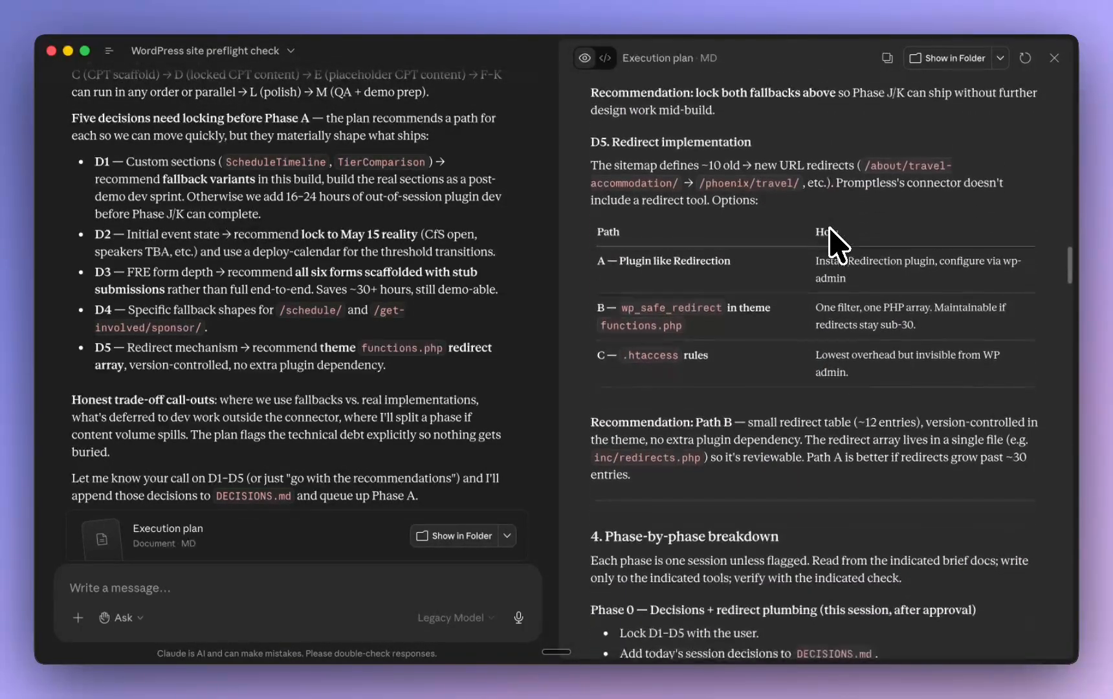
Examine the plan's phase-by-phase breakdown from Phase 0 through Phase C, including each phase's goal, tasks and duration
{"action": "scroll", "coordinate": [830, 235], "scroll_direction": "down", "scroll_amount": 10}
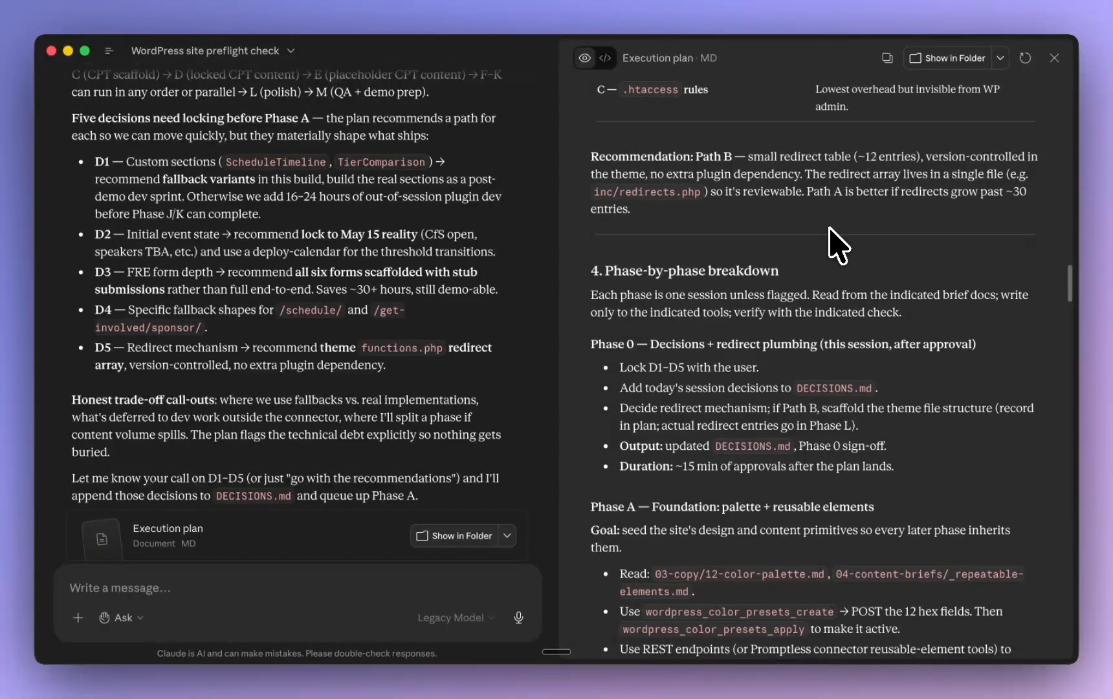
{"action": "scroll", "coordinate": [836, 244], "scroll_direction": "down", "scroll_amount": 6}
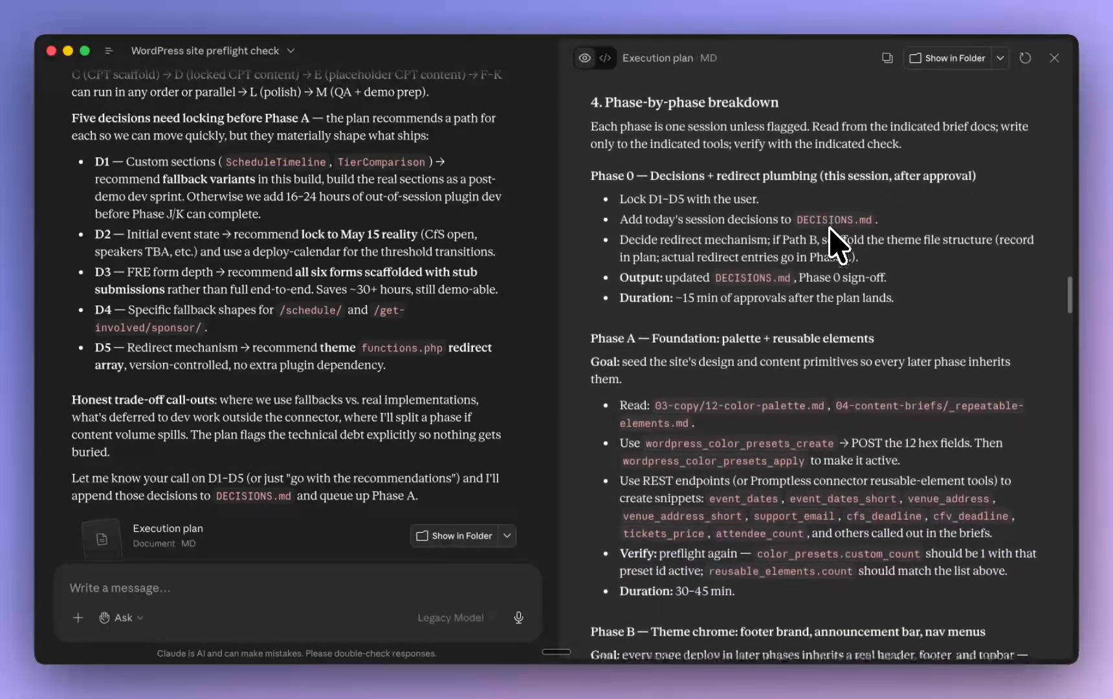
{"action": "scroll", "coordinate": [831, 229], "scroll_direction": "down", "scroll_amount": 5}
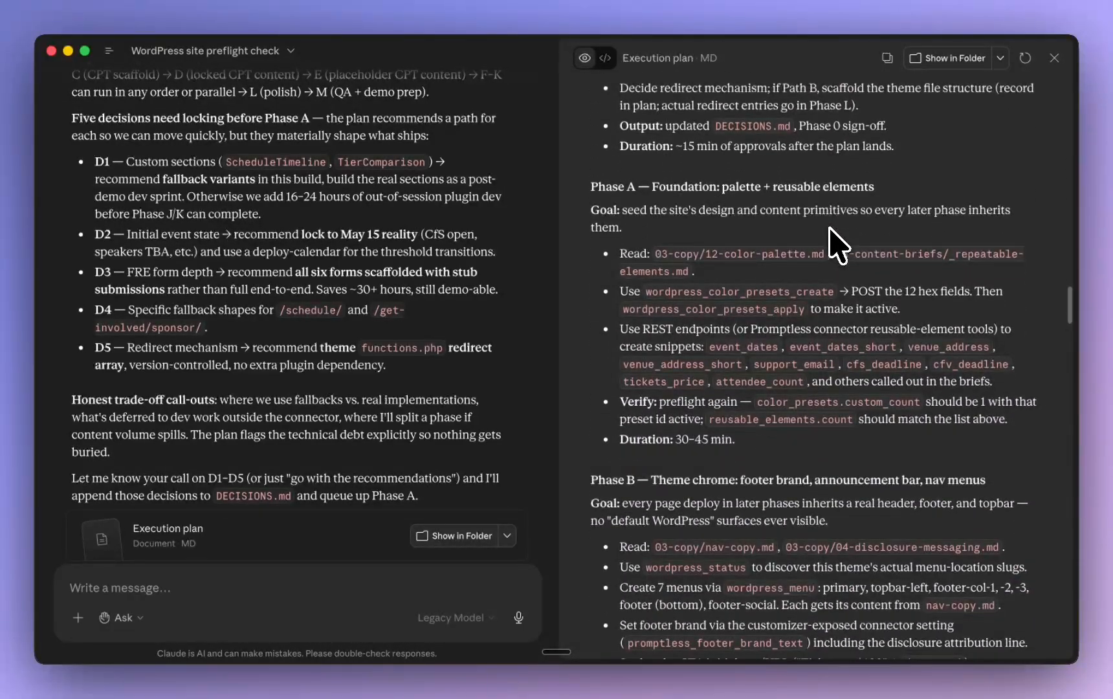
{"action": "scroll", "coordinate": [838, 243], "scroll_direction": "down", "scroll_amount": 3}
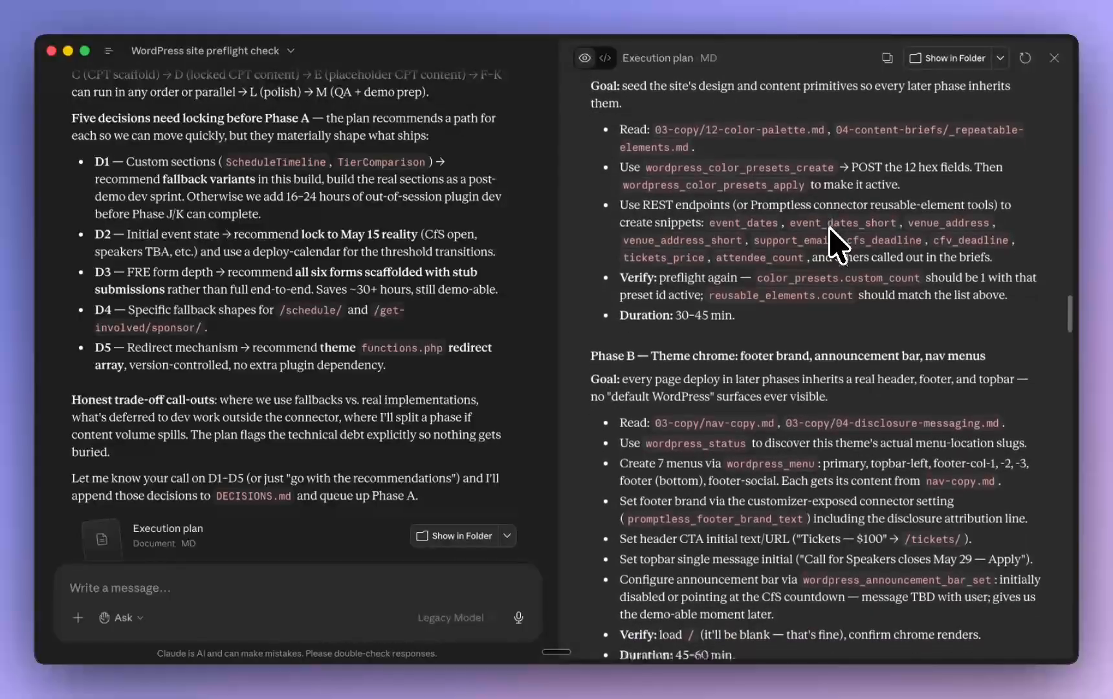
{"action": "scroll", "coordinate": [838, 245], "scroll_direction": "down", "scroll_amount": 7}
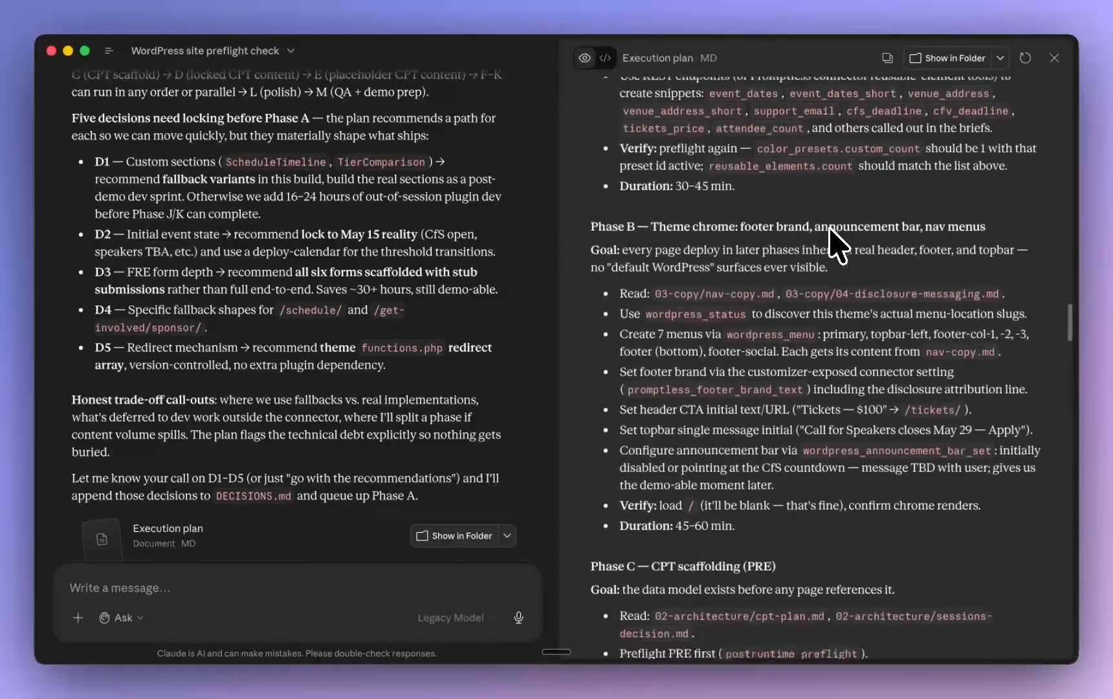
{"action": "scroll", "coordinate": [833, 242], "scroll_direction": "down", "scroll_amount": 6}
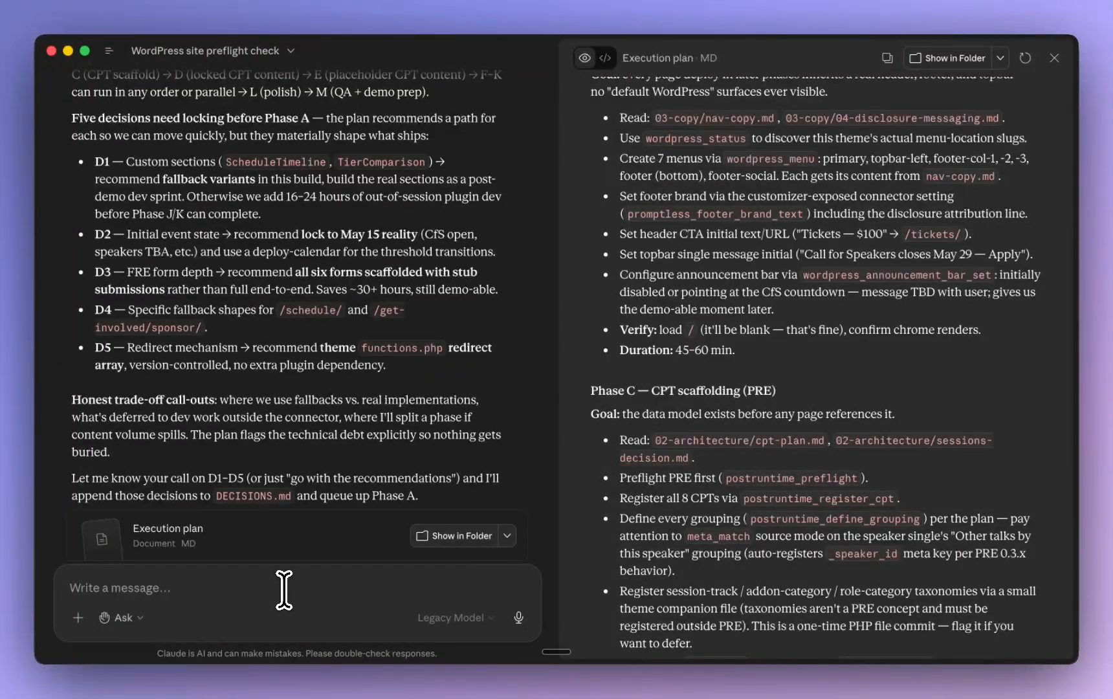
Tell Claude "Please proceed with the recommendations." and allow the requested connector action for this task
{"action": "type", "text": "Please proceed with the recommendations."}
{"action": "key", "text": "Return"}
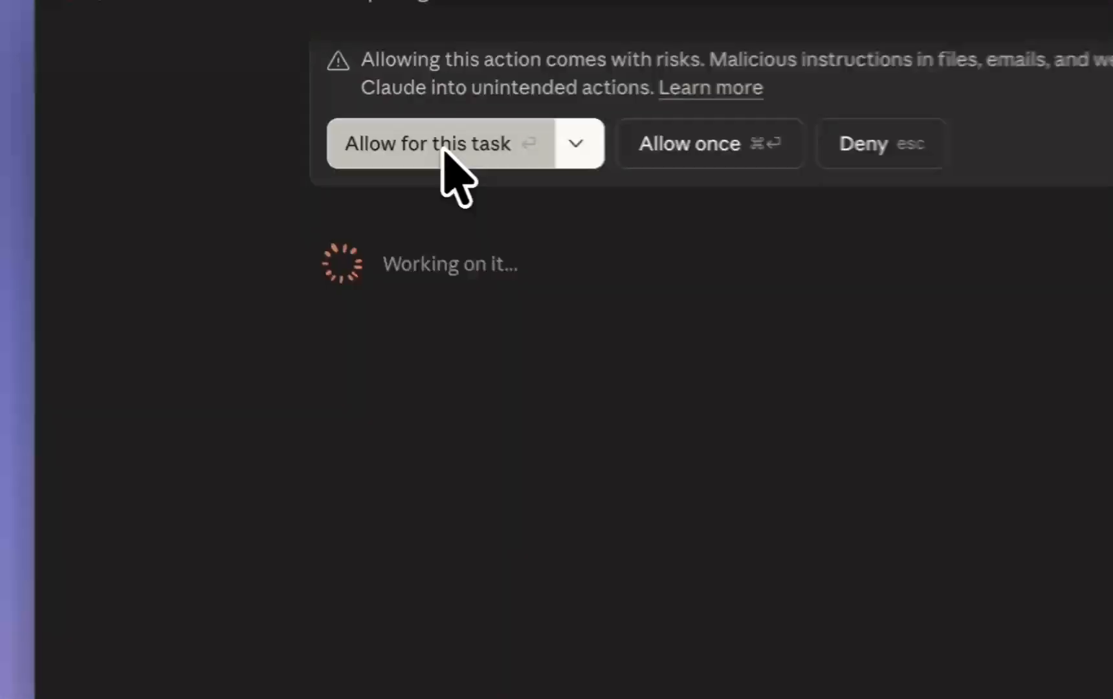
{"action": "left_click", "coordinate": [256, 130]}
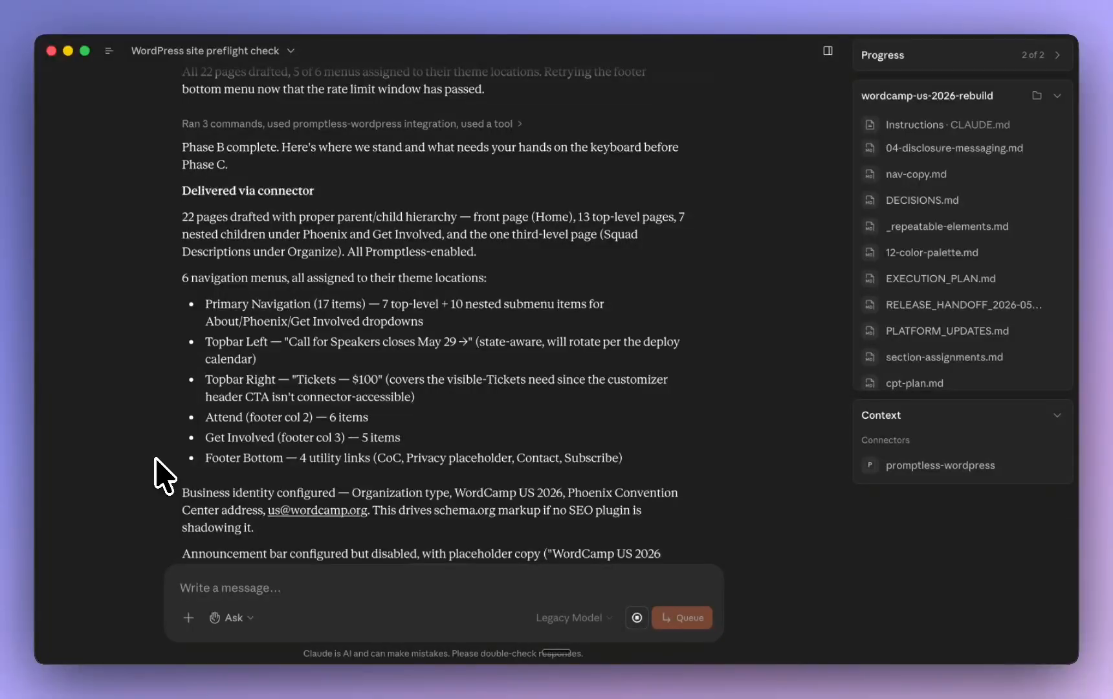
Review Claude's Phase B summary, switch to Chrome and inspect the WordCamp US demo site's front-end header and footer
{"action": "scroll", "coordinate": [157, 476], "scroll_direction": "down", "scroll_amount": 2}
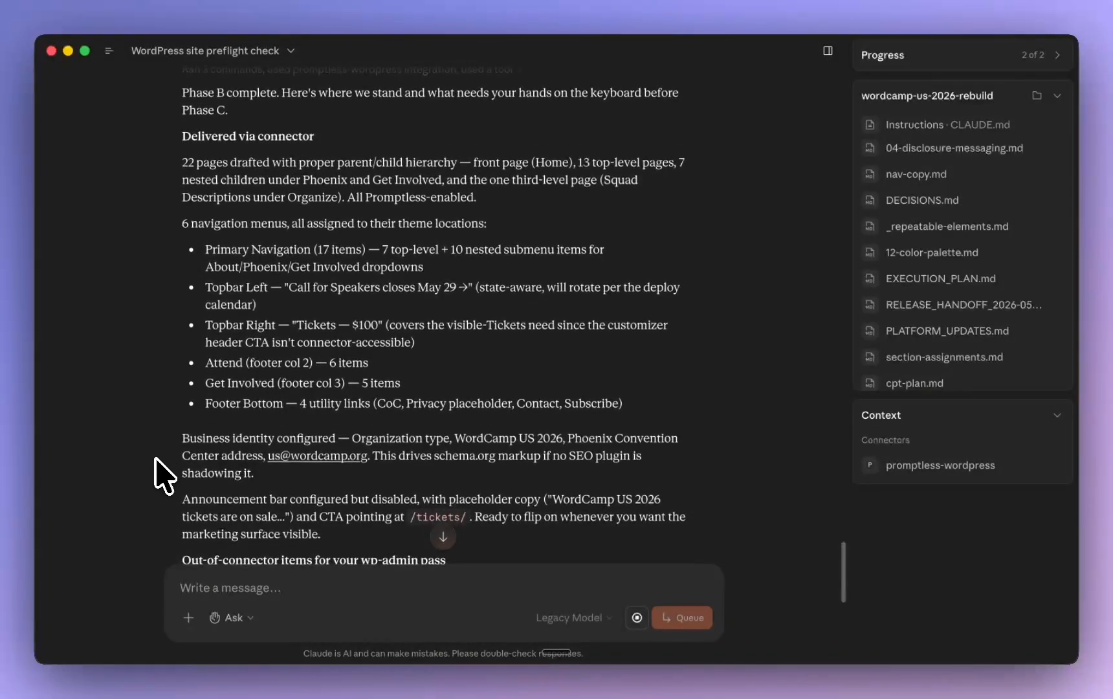
{"action": "scroll", "coordinate": [158, 476], "scroll_direction": "down", "scroll_amount": 10}
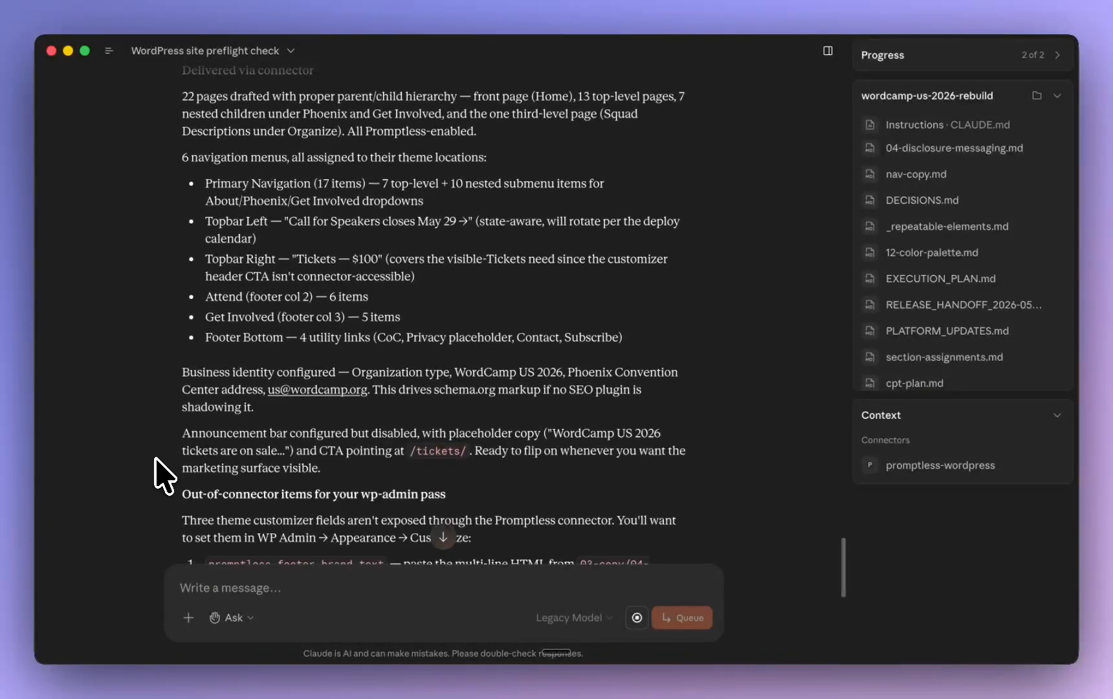
{"action": "key", "text": "super+Tab"}
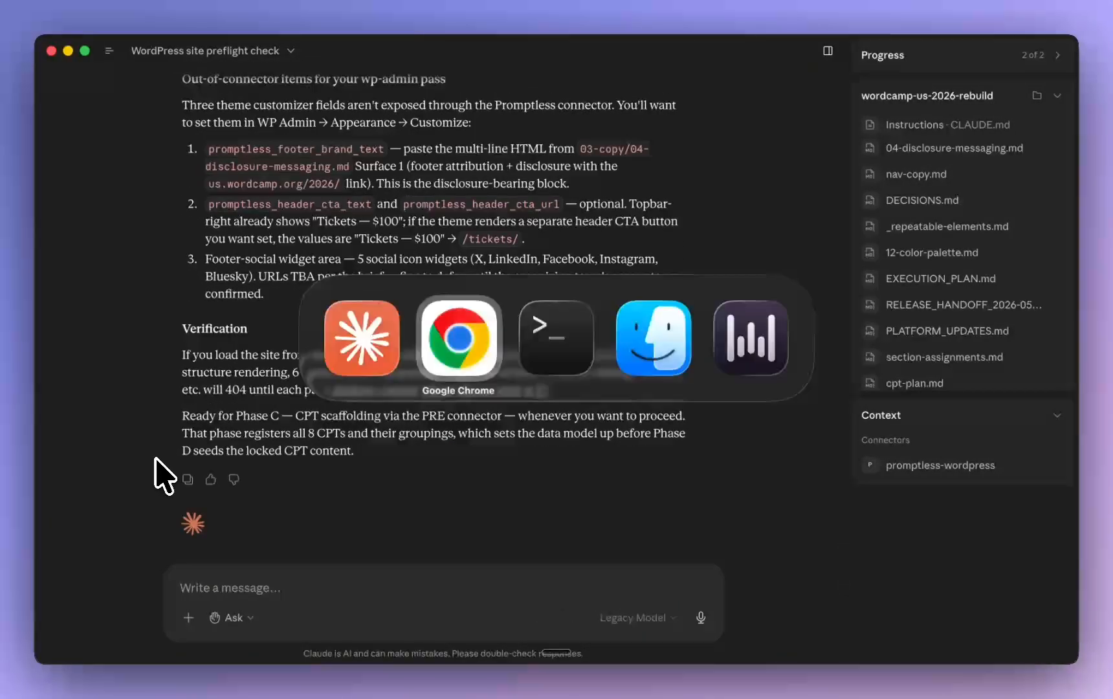
{"action": "left_click", "coordinate": [472, 327]}
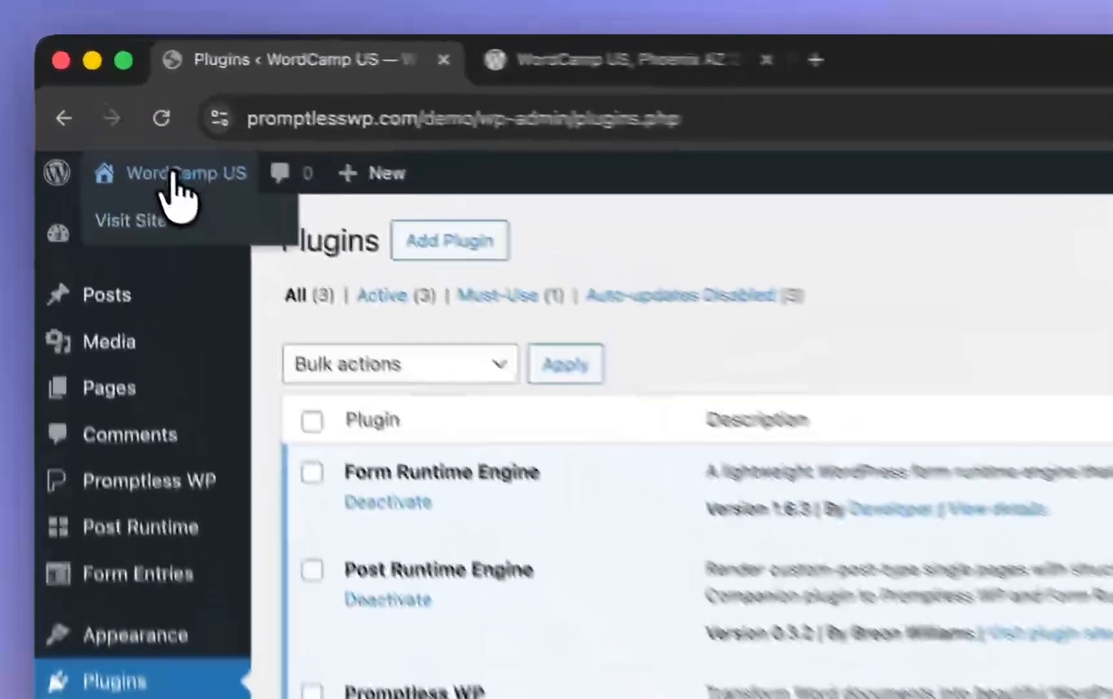
{"action": "left_click", "coordinate": [126, 108]}
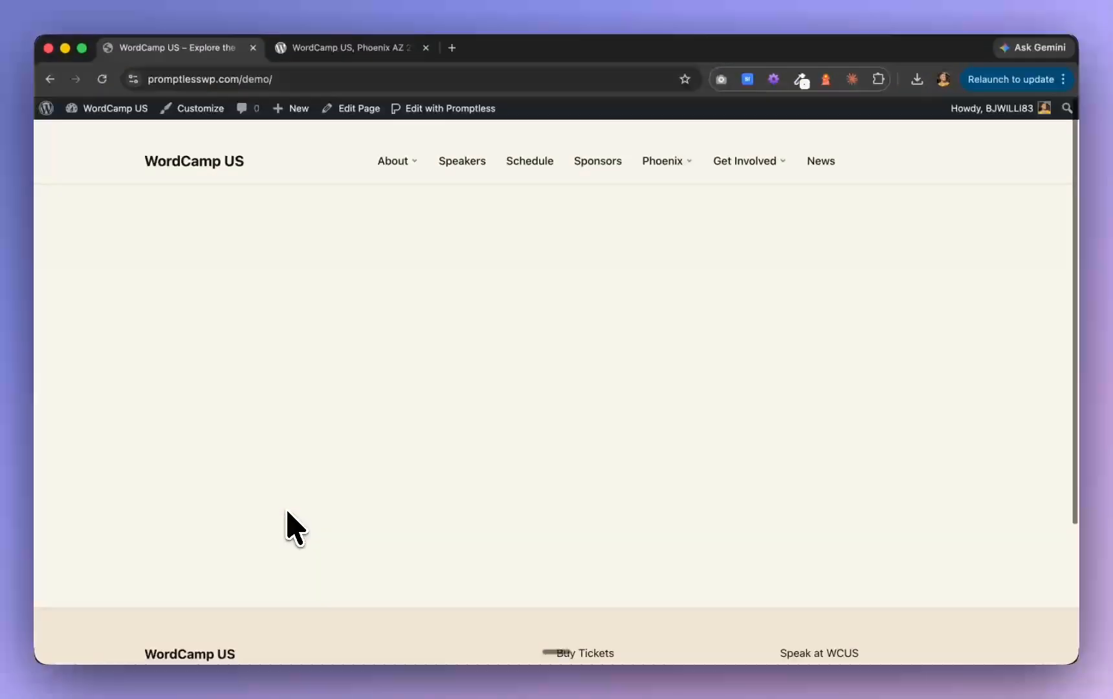
{"action": "scroll", "coordinate": [294, 527], "scroll_direction": "down", "scroll_amount": 1}
Return to the WordPress dashboard and look through the list of all pages with their hierarchy and draft status
{"action": "mouse_move", "coordinate": [106, 115]}
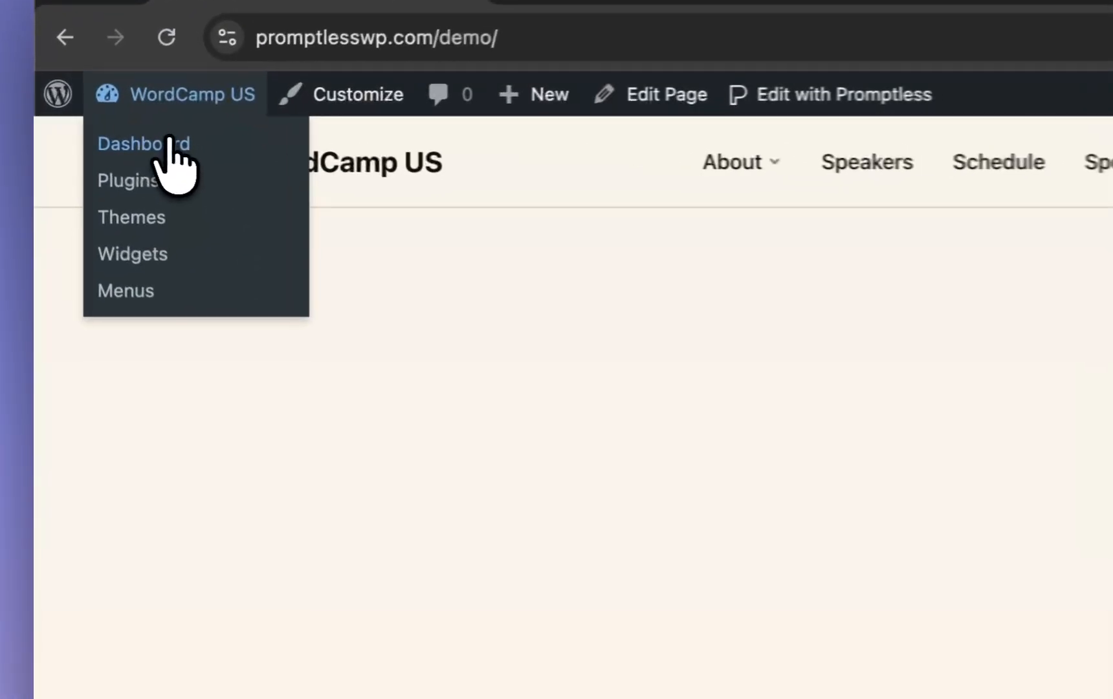
{"action": "left_click", "coordinate": [109, 134]}
{"action": "left_click", "coordinate": [128, 428]}
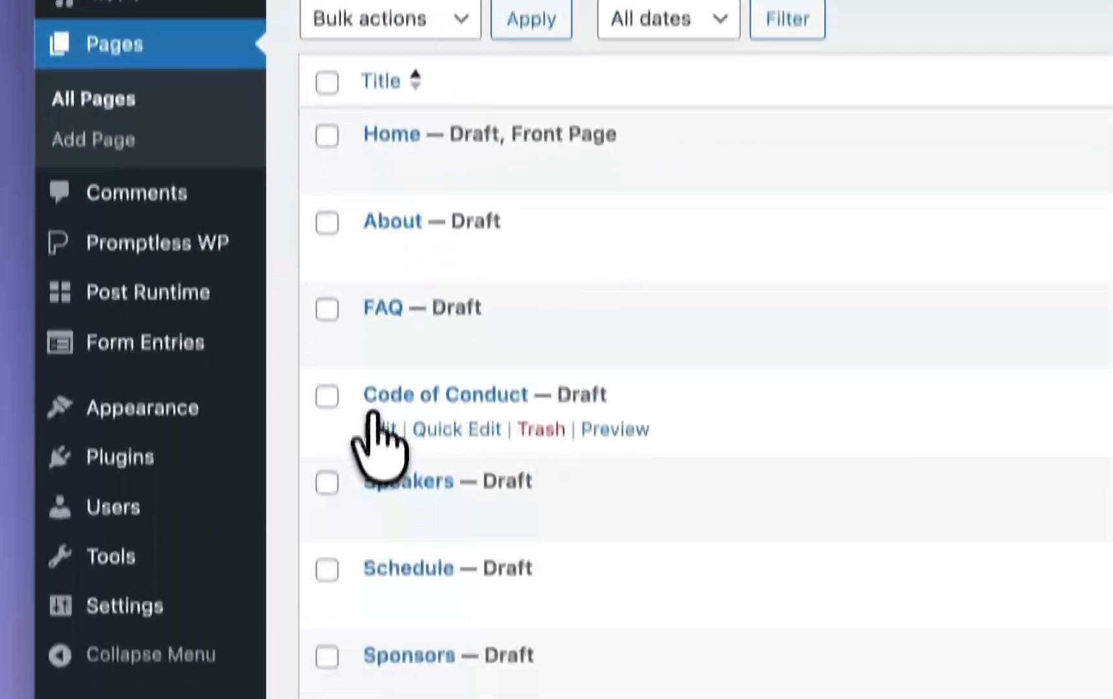
{"action": "scroll", "coordinate": [378, 434], "scroll_direction": "down", "scroll_amount": 10}
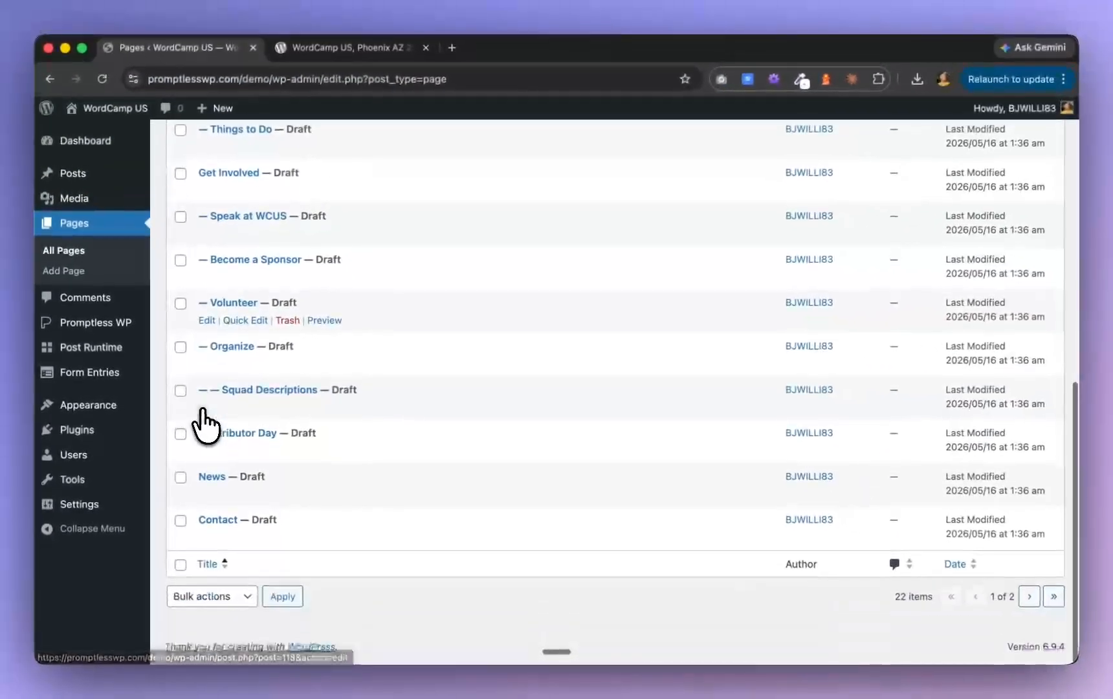
{"action": "scroll", "coordinate": [220, 424], "scroll_direction": "up", "scroll_amount": 10}
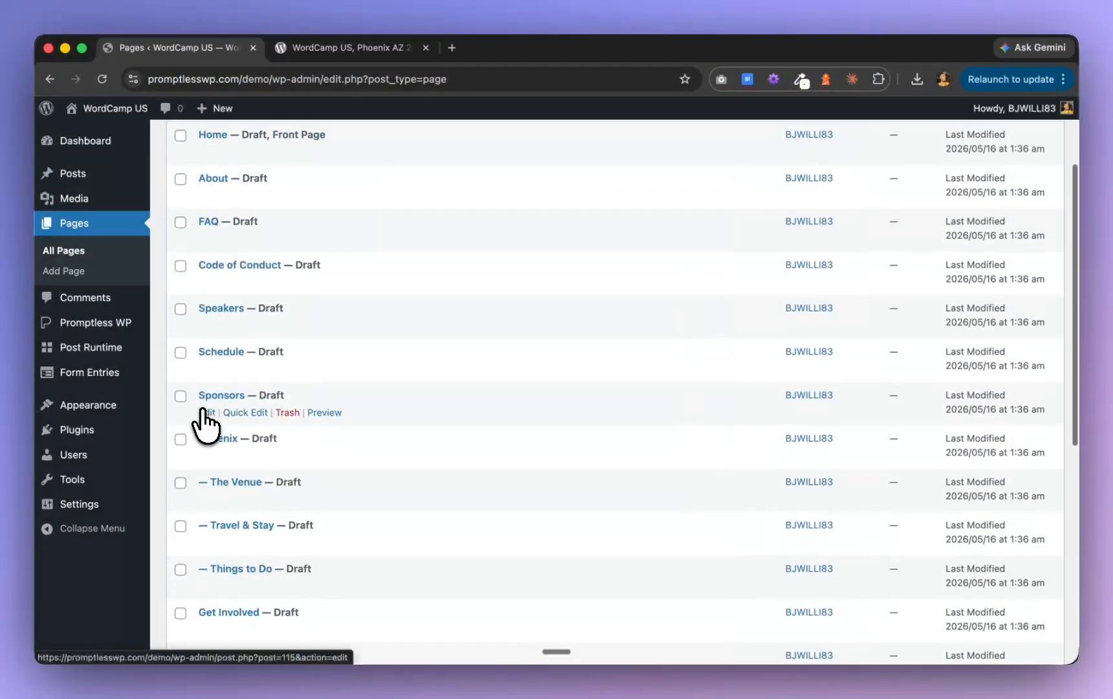
Switch back to Claude and reply "proceed" to start Phase C, the CPT scaffolding
{"action": "key", "text": "super+Tab"}
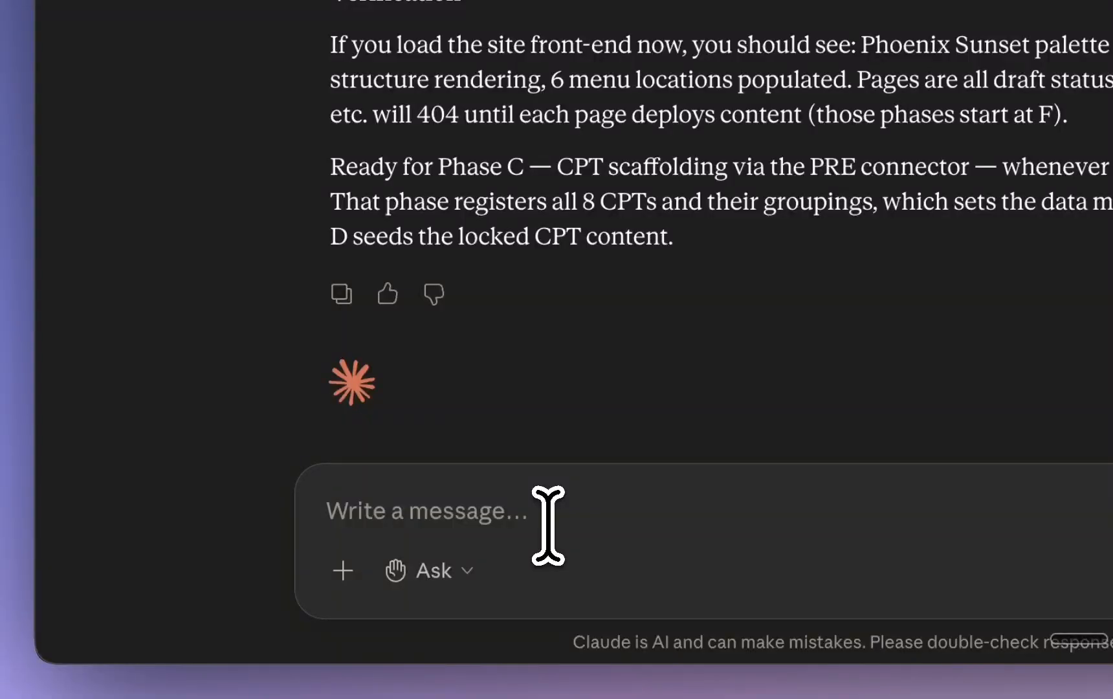
{"action": "type", "text": "proceed"}
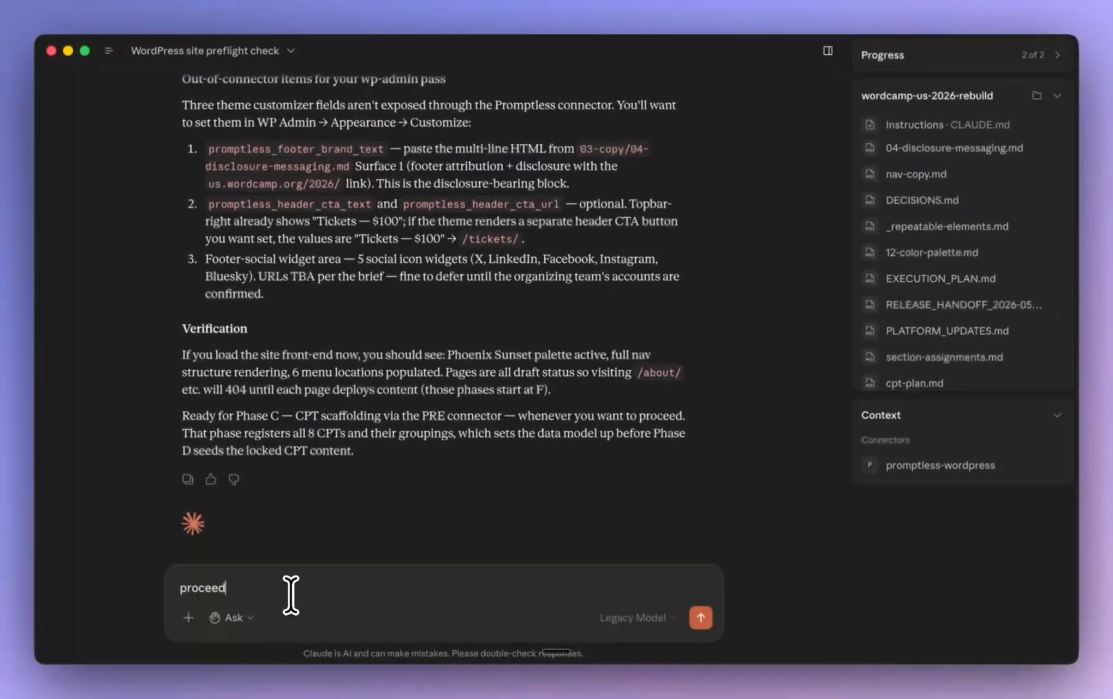
{"action": "key", "text": "Return"}
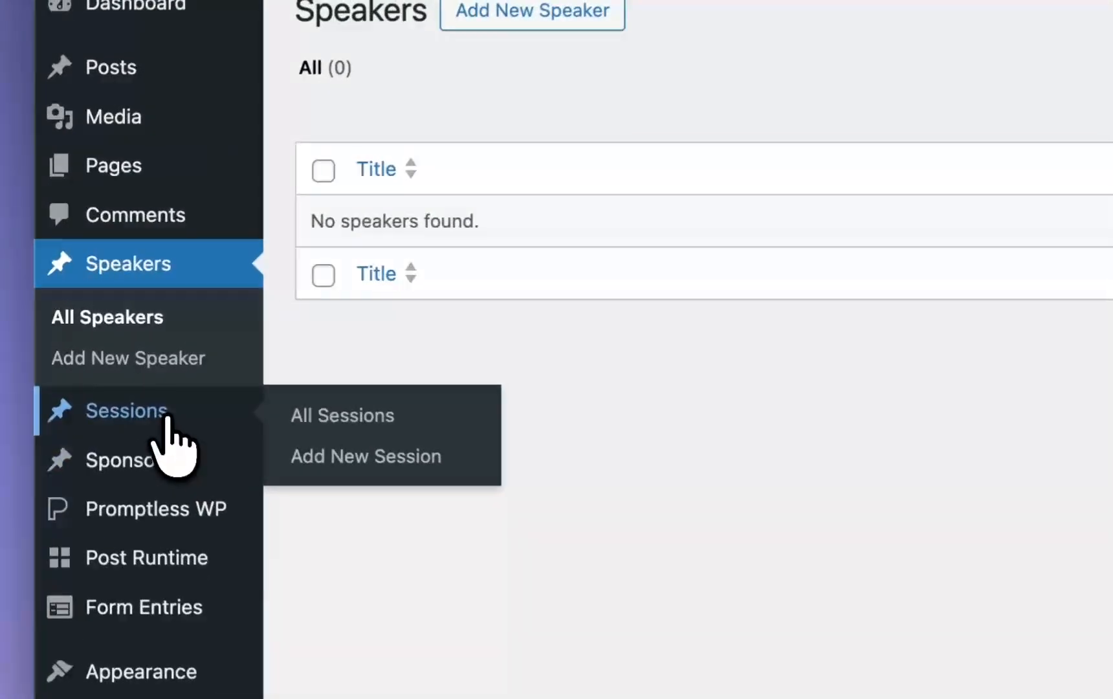
Check the new Sessions and Sponsors post types in the WordPress admin, and return to Claude to review the Phase C summary
{"action": "left_click", "coordinate": [106, 360]}
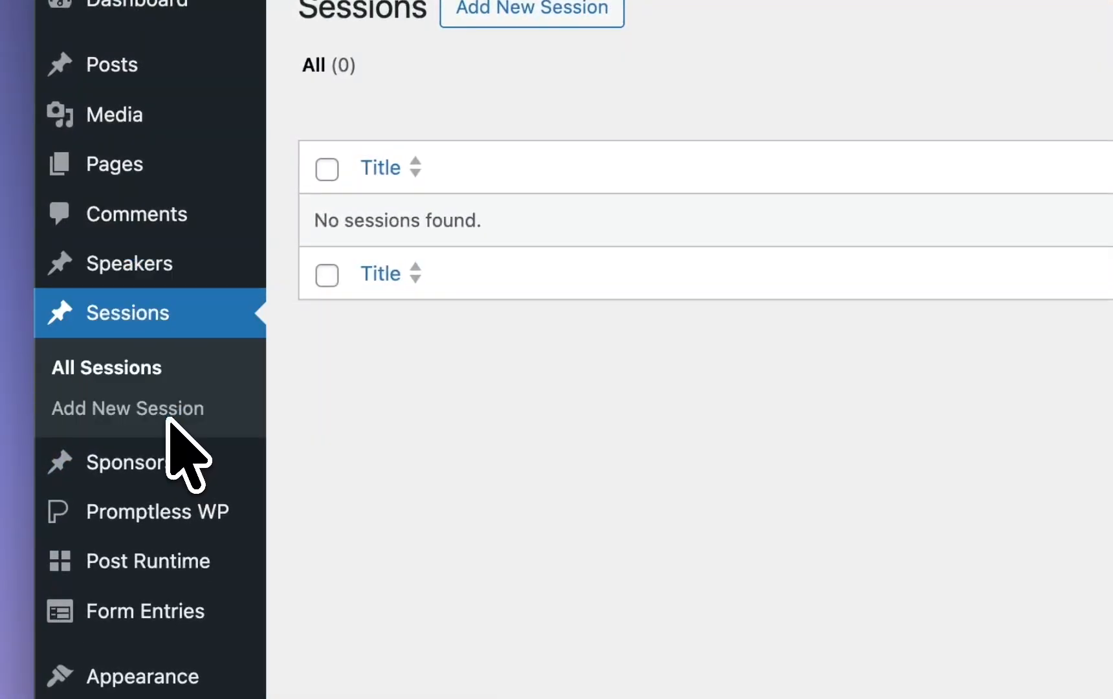
{"action": "left_click", "coordinate": [173, 461]}
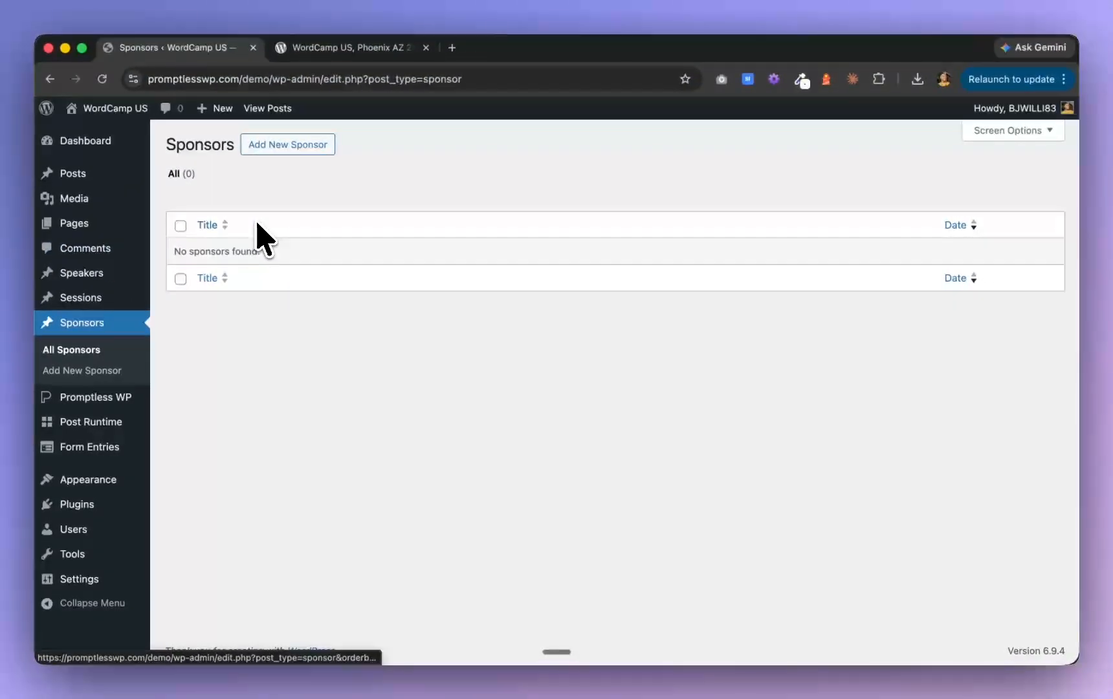
{"action": "key", "text": "super+Tab"}
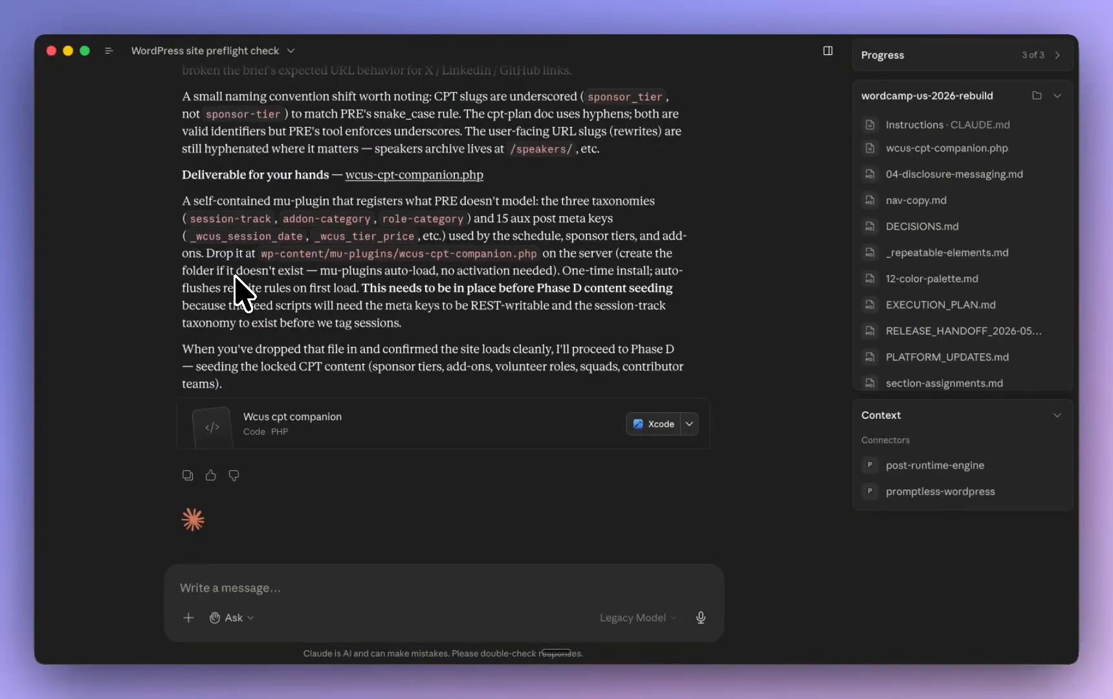
{"action": "scroll", "coordinate": [236, 291], "scroll_direction": "down", "scroll_amount": 2}
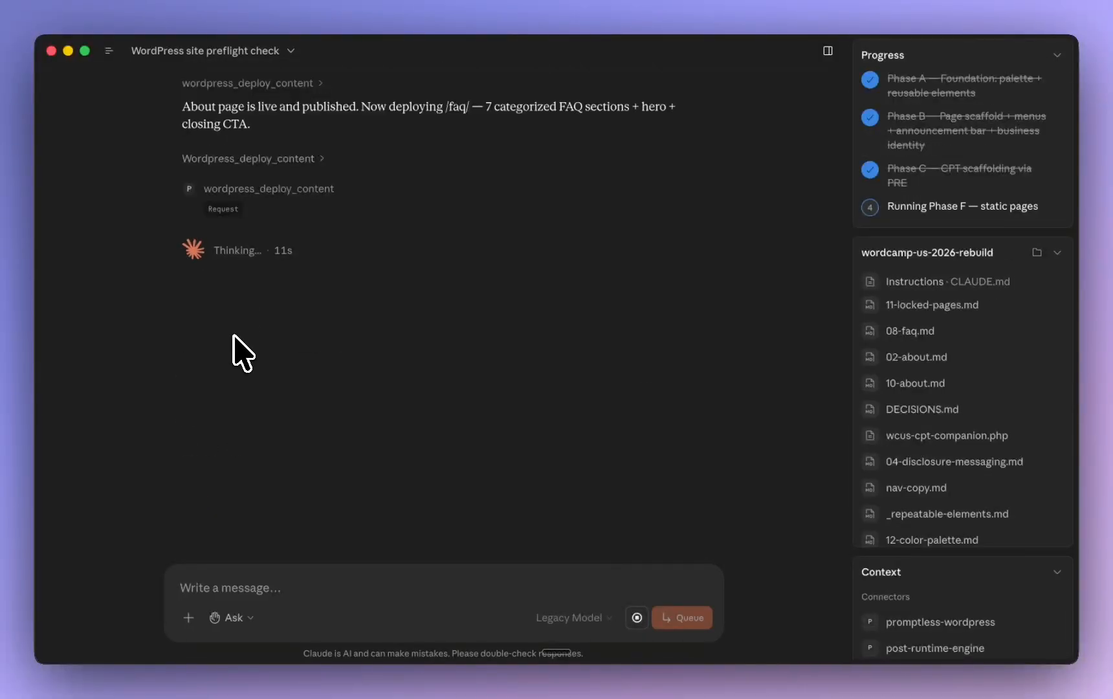
Switch to Chrome, list the WordPress pages, and open the published About page in a new tab to inspect its sections
{"action": "key", "text": "super+Tab"}
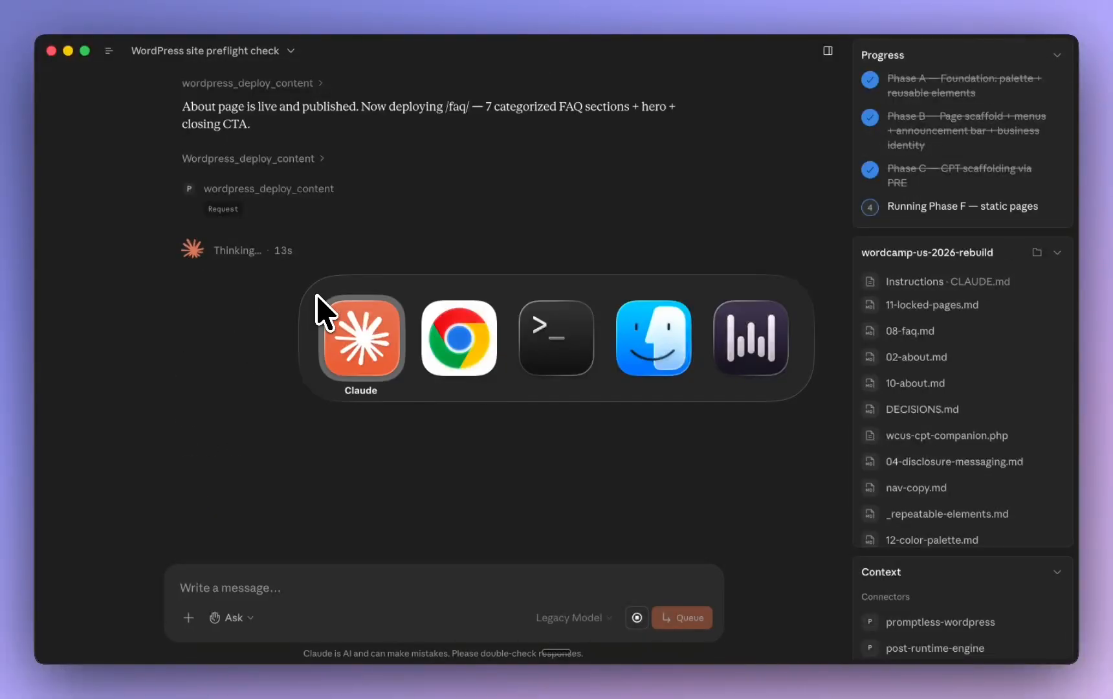
{"action": "left_click", "coordinate": [457, 336]}
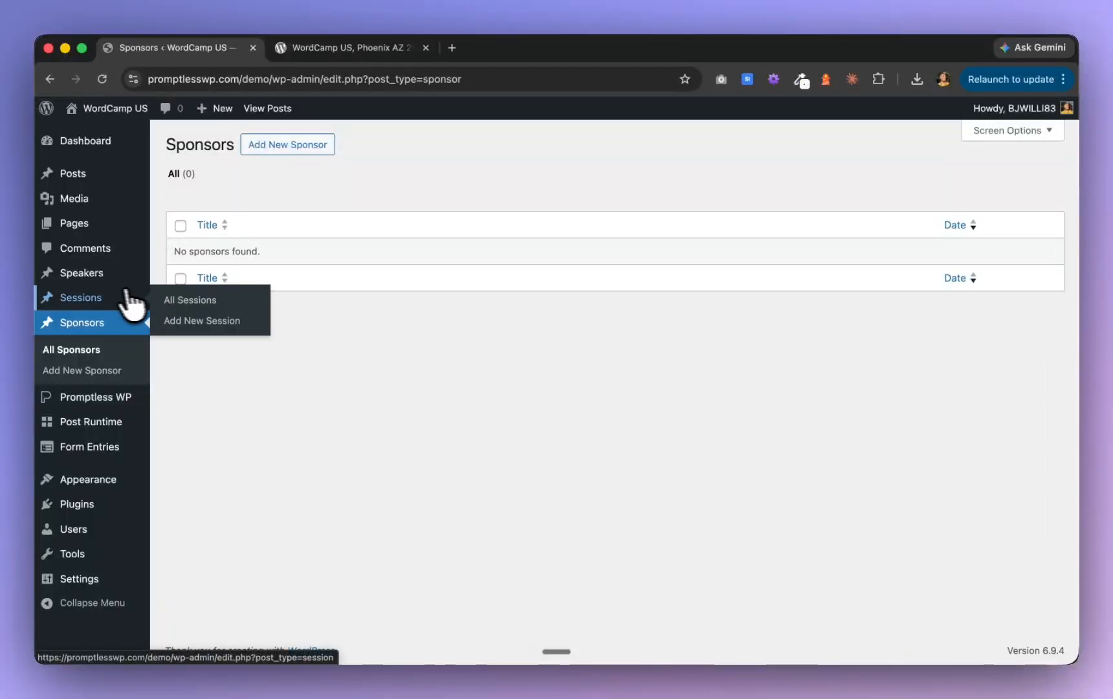
{"action": "left_click", "coordinate": [95, 228]}
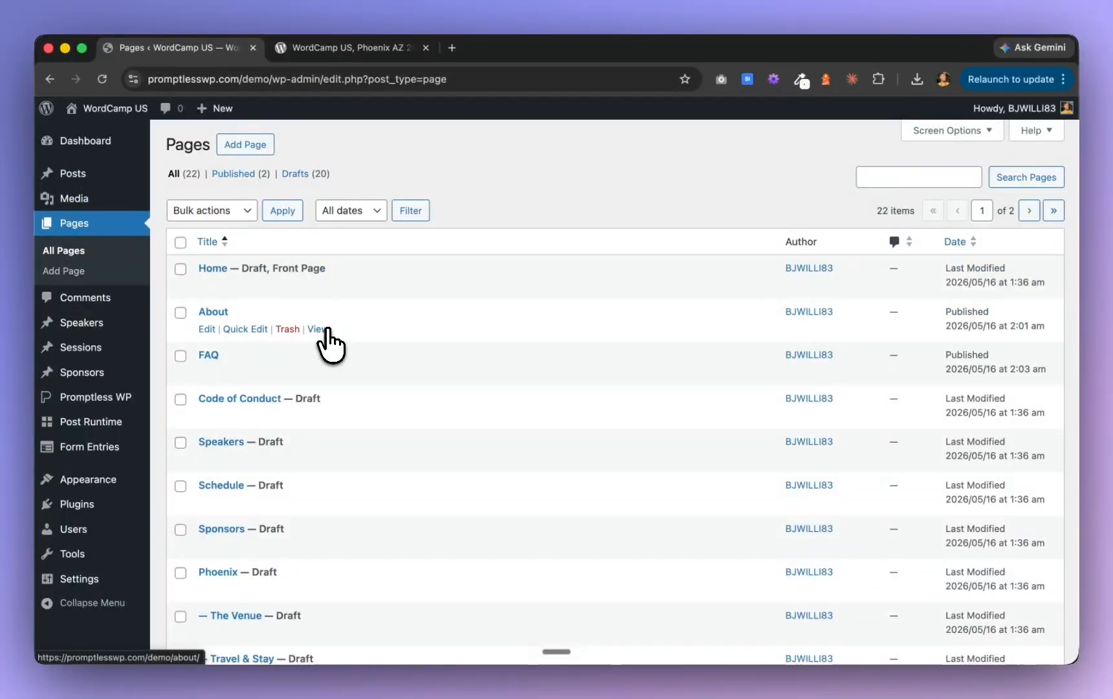
{"action": "left_click", "coordinate": [318, 329], "text": "super"}
{"action": "left_click", "coordinate": [355, 50]}
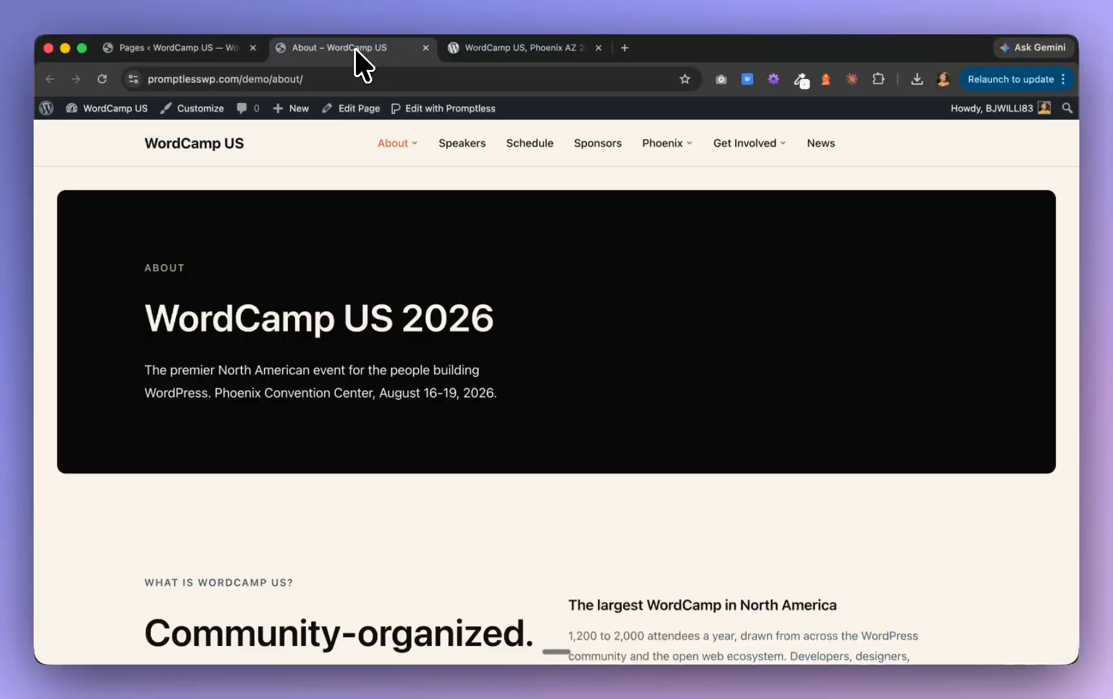
{"action": "scroll", "coordinate": [356, 292], "scroll_direction": "down", "scroll_amount": 6}
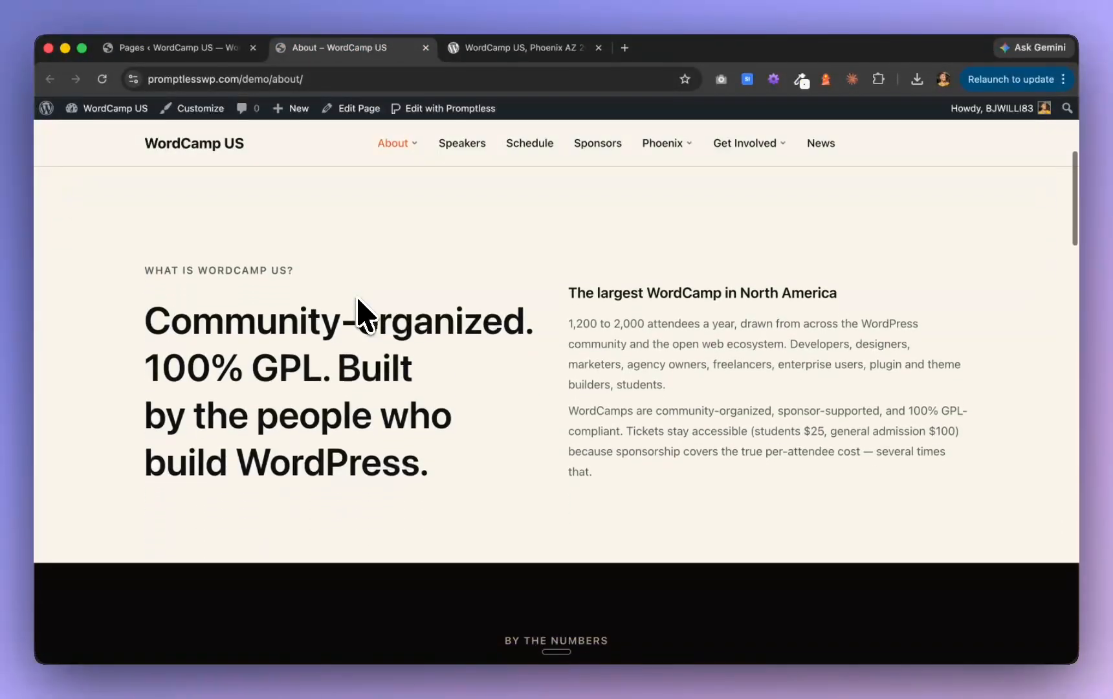
{"action": "scroll", "coordinate": [357, 298], "scroll_direction": "down", "scroll_amount": 7}
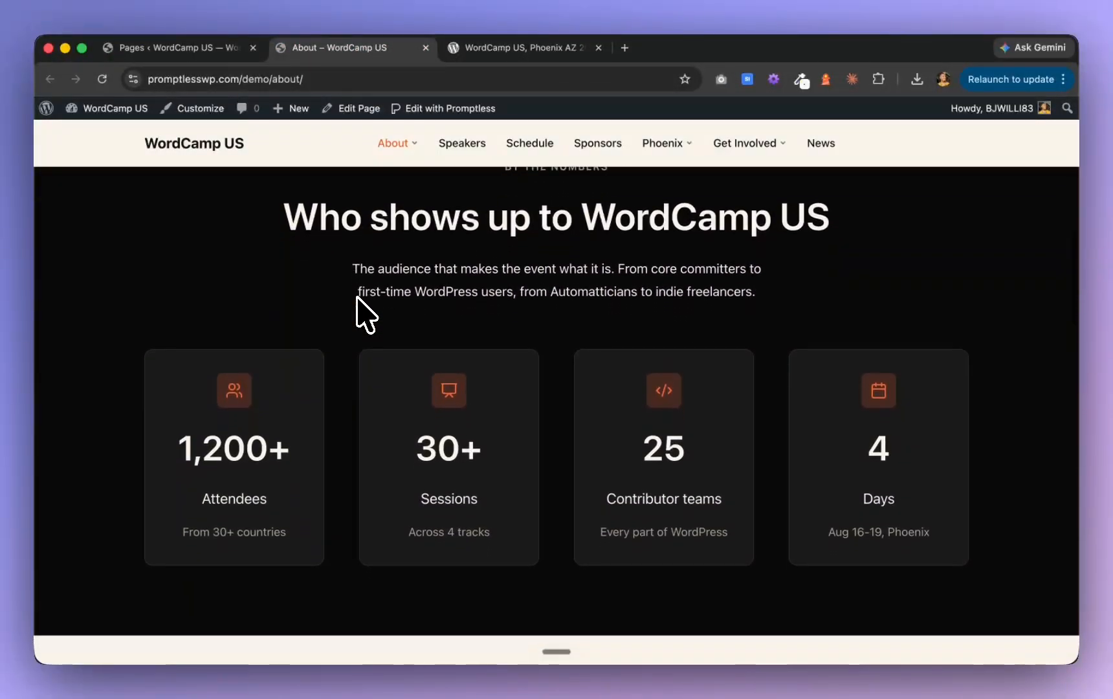
Examine the rest of the published About page, from the attendance stats through the feature cards, call to action and footer
{"action": "scroll", "coordinate": [357, 298], "scroll_direction": "down", "scroll_amount": 4}
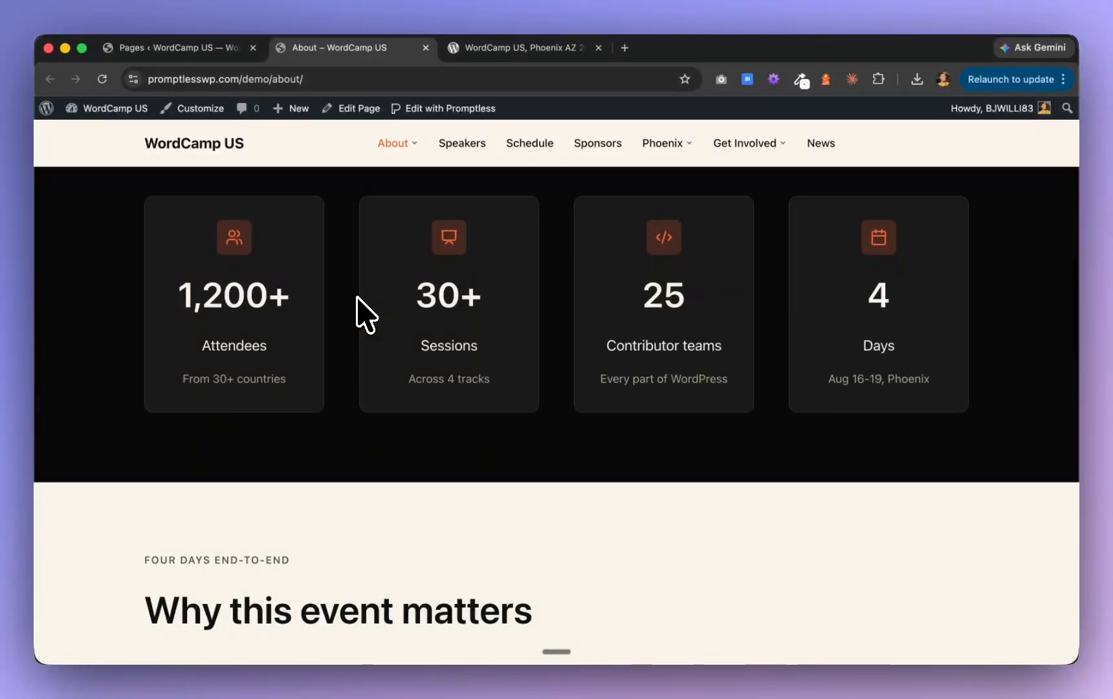
{"action": "scroll", "coordinate": [357, 298], "scroll_direction": "down", "scroll_amount": 5}
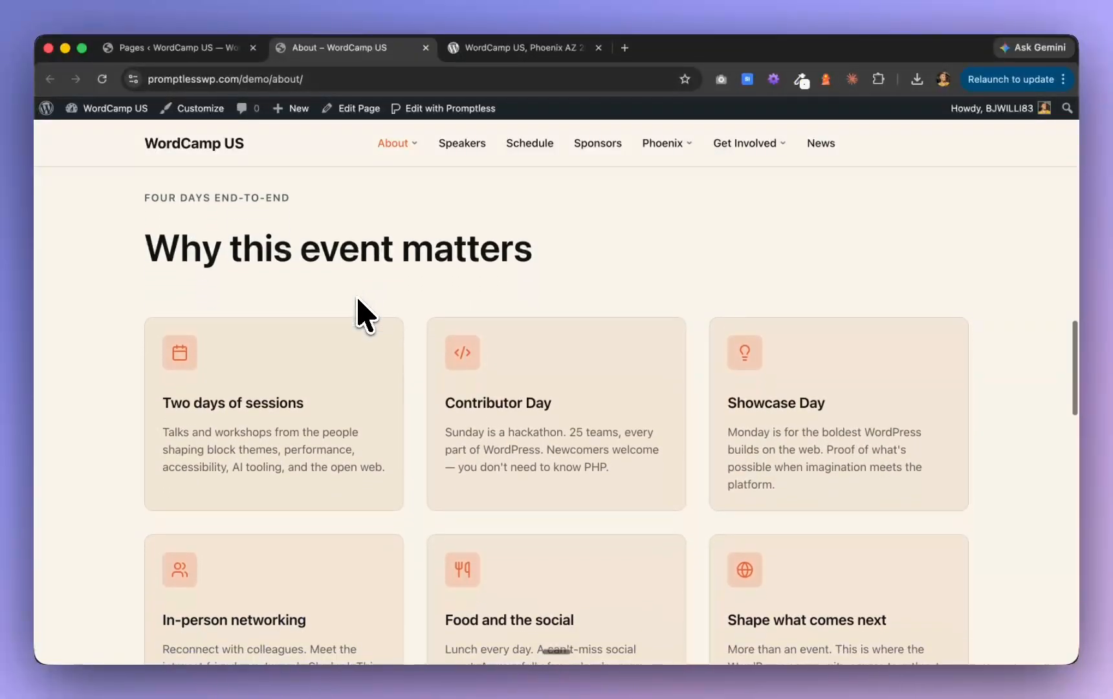
{"action": "scroll", "coordinate": [358, 299], "scroll_direction": "down", "scroll_amount": 5}
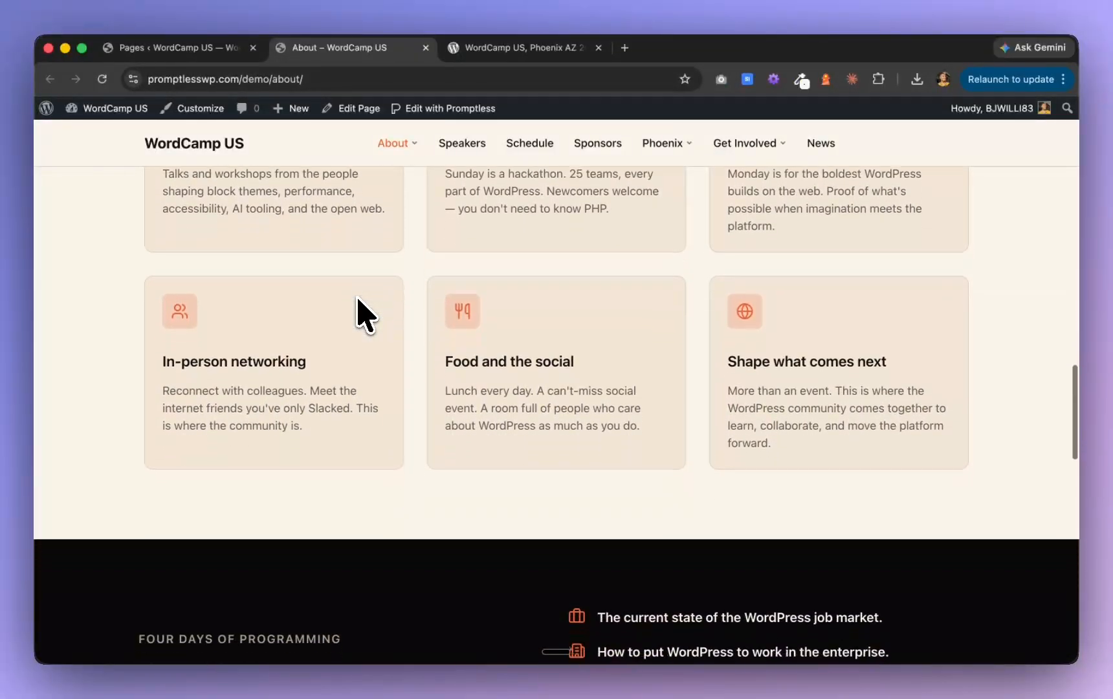
{"action": "scroll", "coordinate": [358, 299], "scroll_direction": "down", "scroll_amount": 6}
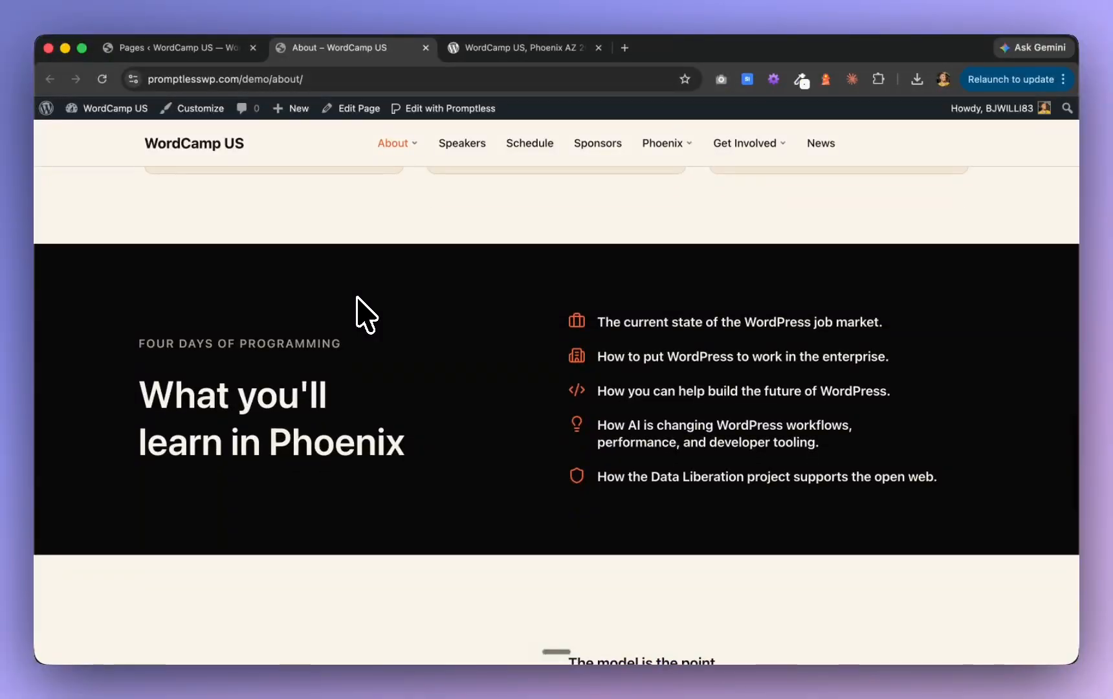
{"action": "scroll", "coordinate": [357, 299], "scroll_direction": "down", "scroll_amount": 7}
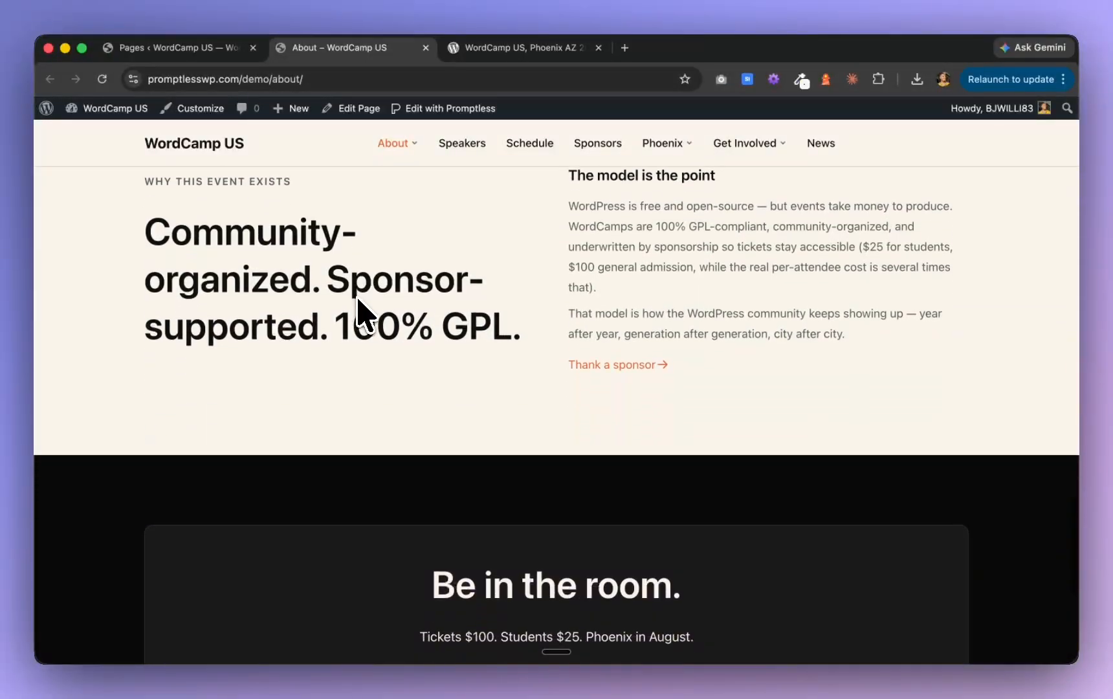
{"action": "scroll", "coordinate": [358, 299], "scroll_direction": "down", "scroll_amount": 6}
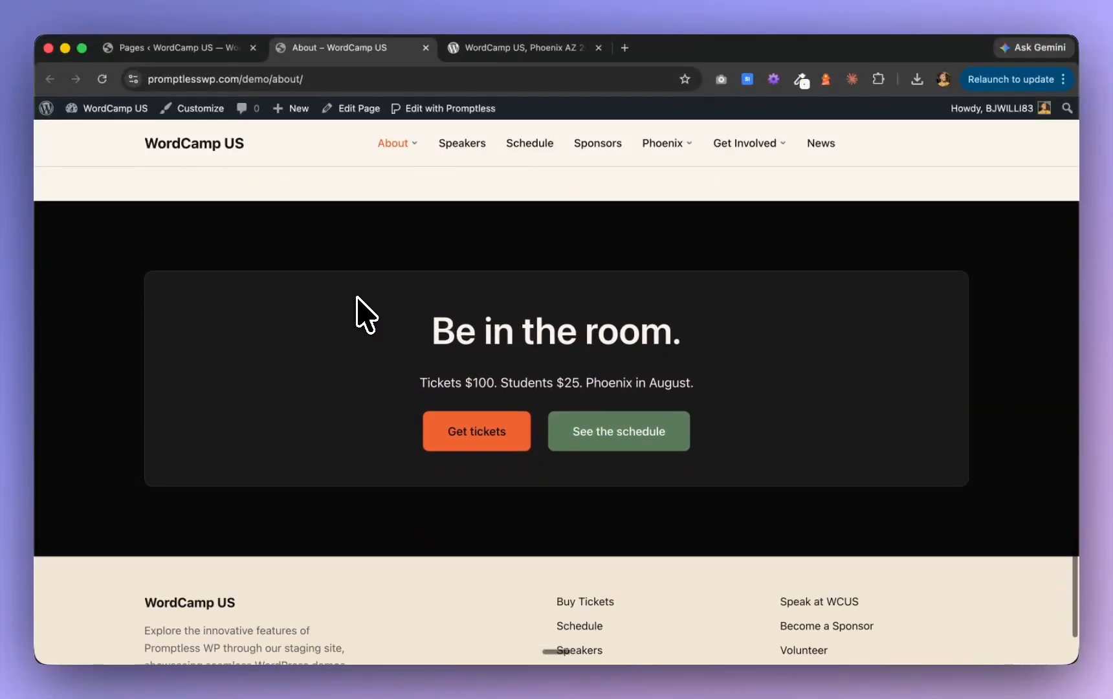
{"action": "scroll", "coordinate": [356, 298], "scroll_direction": "down", "scroll_amount": 2}
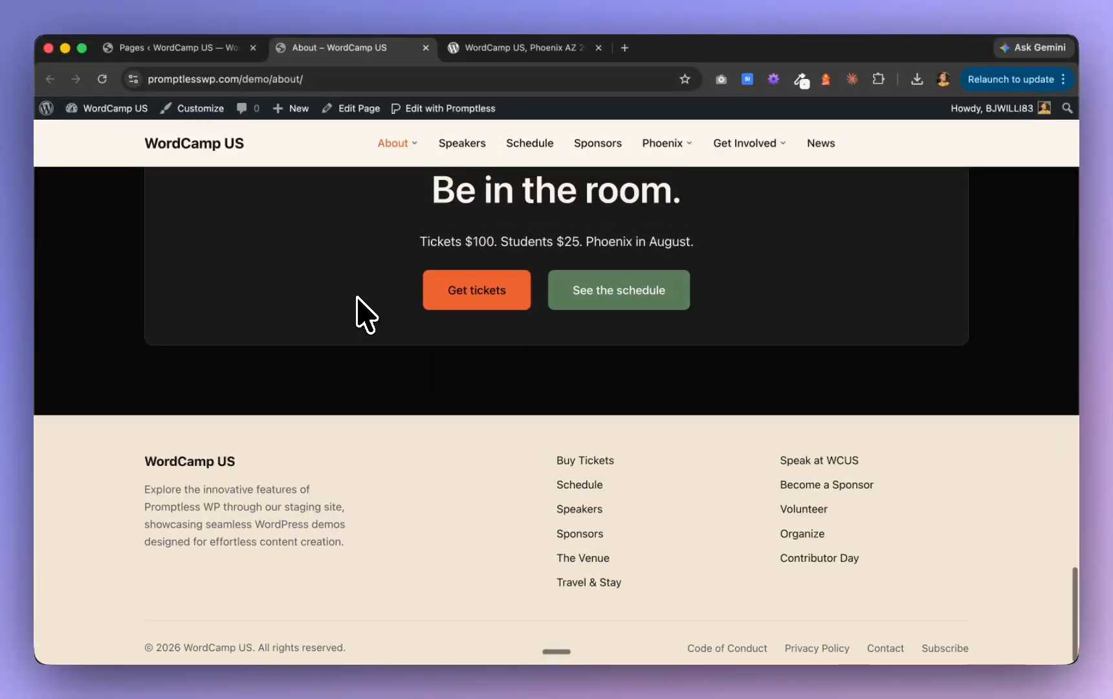
{"action": "scroll", "coordinate": [356, 298], "scroll_direction": "up", "scroll_amount": 13}
{"action": "scroll", "coordinate": [357, 297], "scroll_direction": "down", "scroll_amount": 14}
{"action": "scroll", "coordinate": [358, 299], "scroll_direction": "up", "scroll_amount": 8}
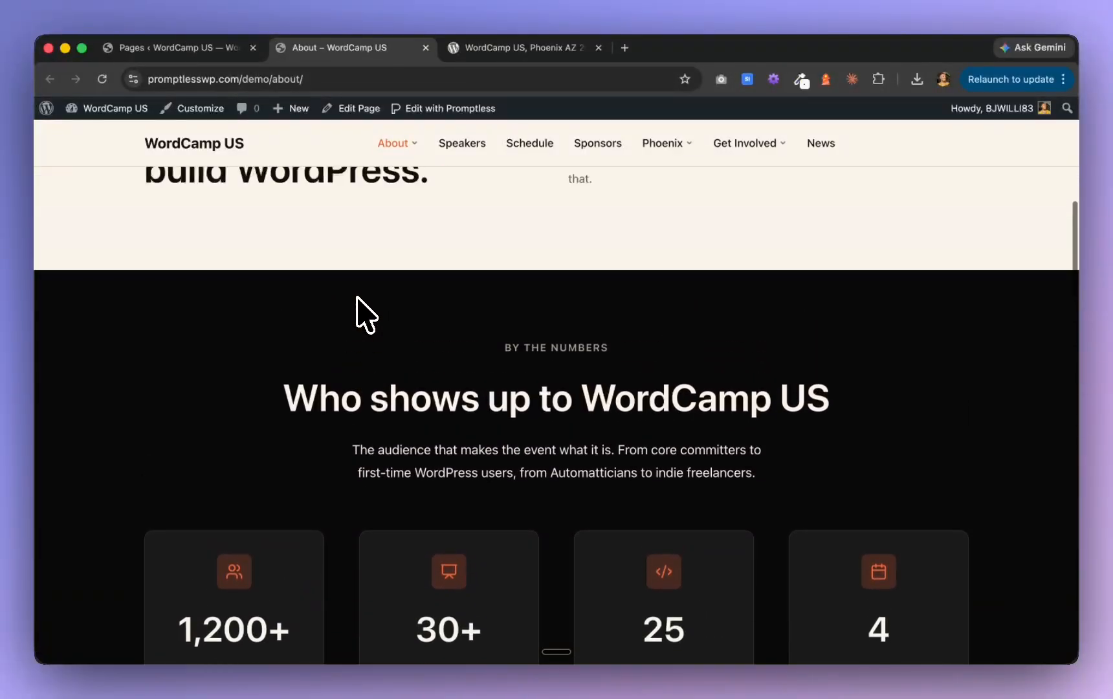
{"action": "scroll", "coordinate": [358, 299], "scroll_direction": "up", "scroll_amount": 6}
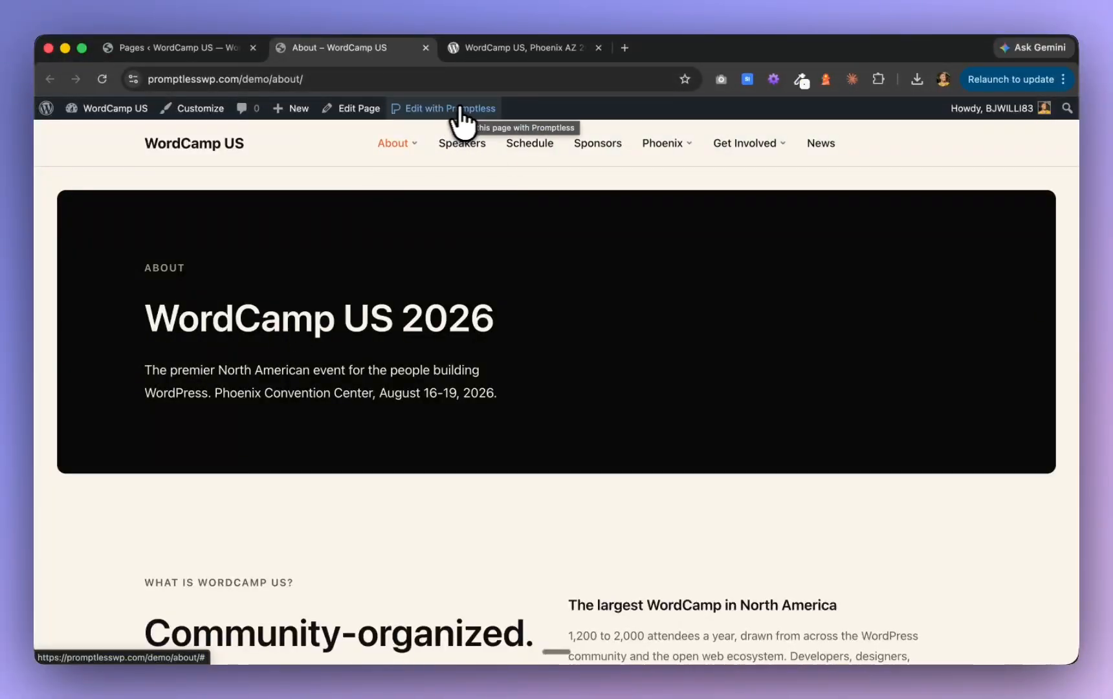
Open the About page in the Promptless editor and enable Smart Accessibility Colors in the global color settings
{"action": "left_click", "coordinate": [493, 117]}
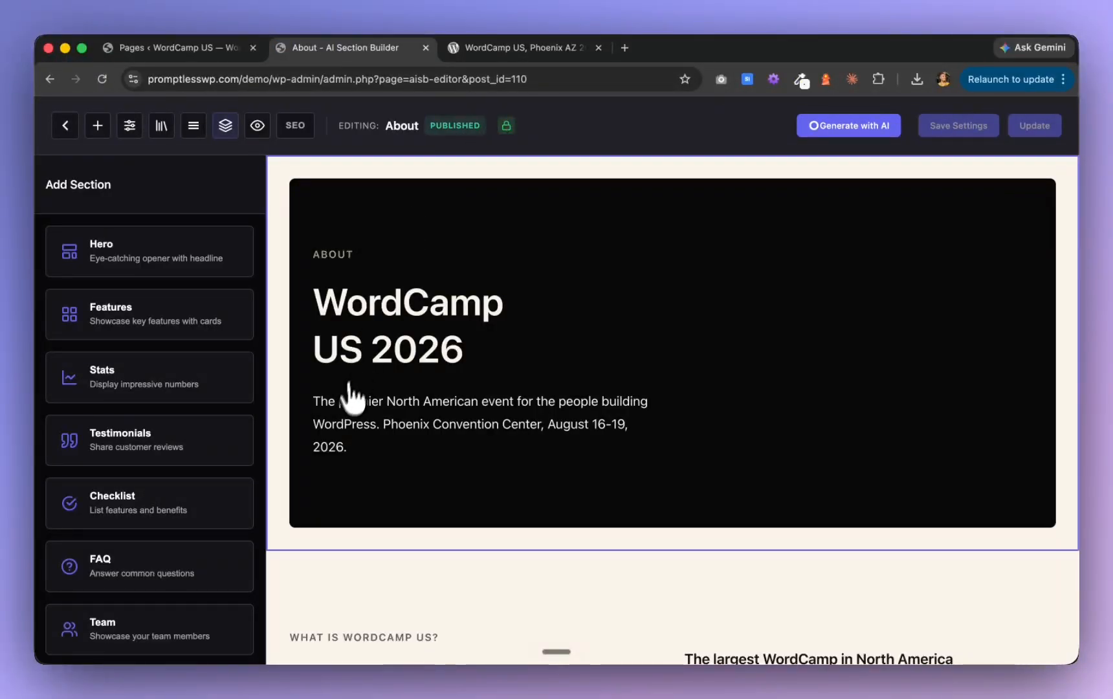
{"action": "scroll", "coordinate": [348, 408], "scroll_direction": "down", "scroll_amount": 5}
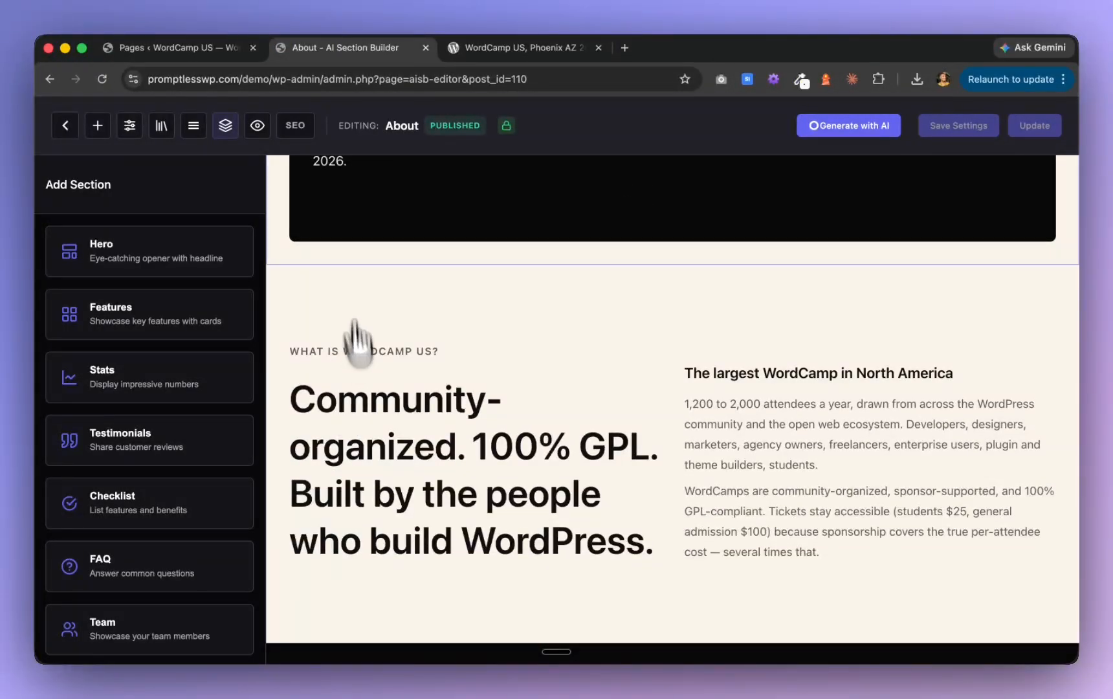
{"action": "left_click", "coordinate": [130, 125]}
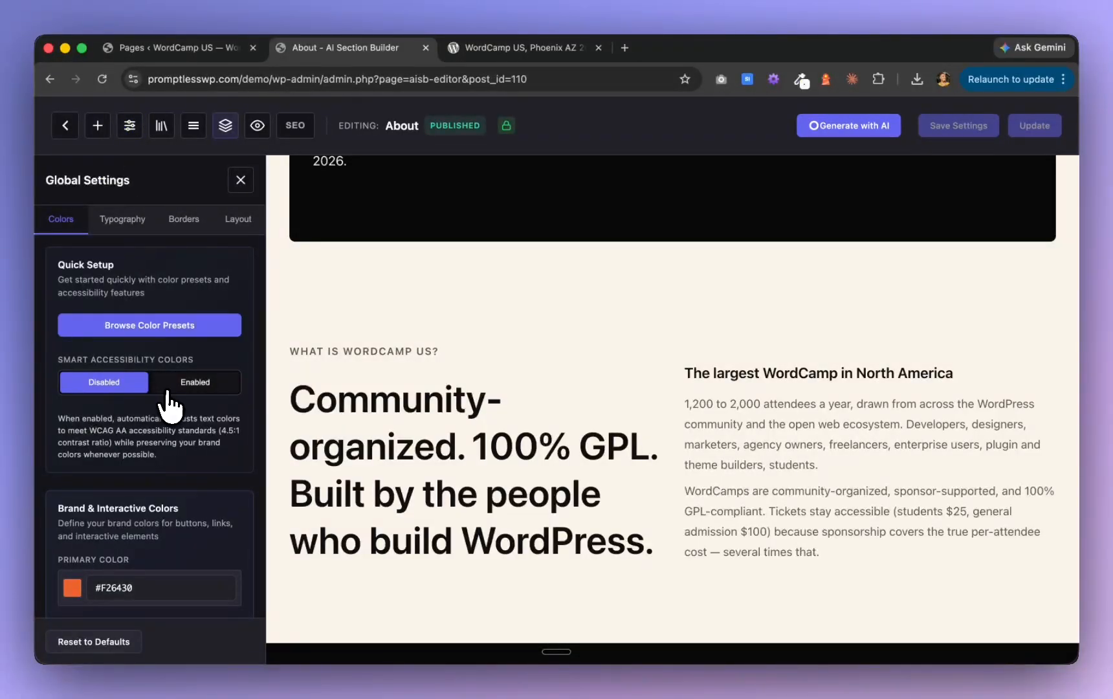
{"action": "left_click", "coordinate": [190, 383]}
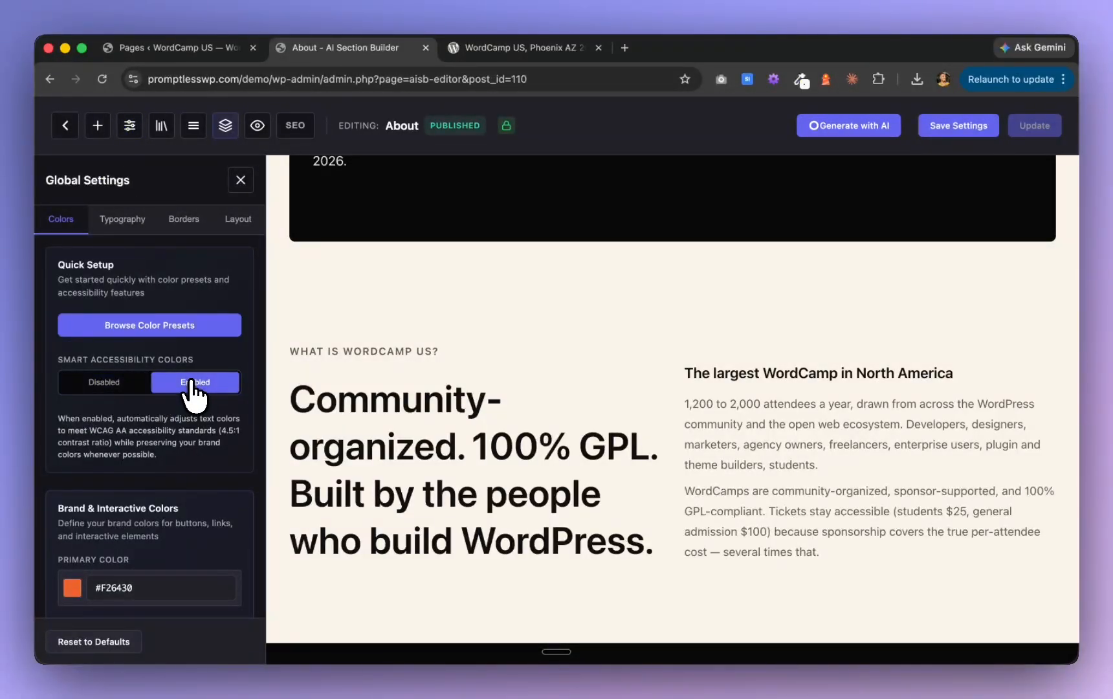
{"action": "scroll", "coordinate": [434, 382], "scroll_direction": "up", "scroll_amount": 2}
{"action": "scroll", "coordinate": [433, 380], "scroll_direction": "up", "scroll_amount": 2}
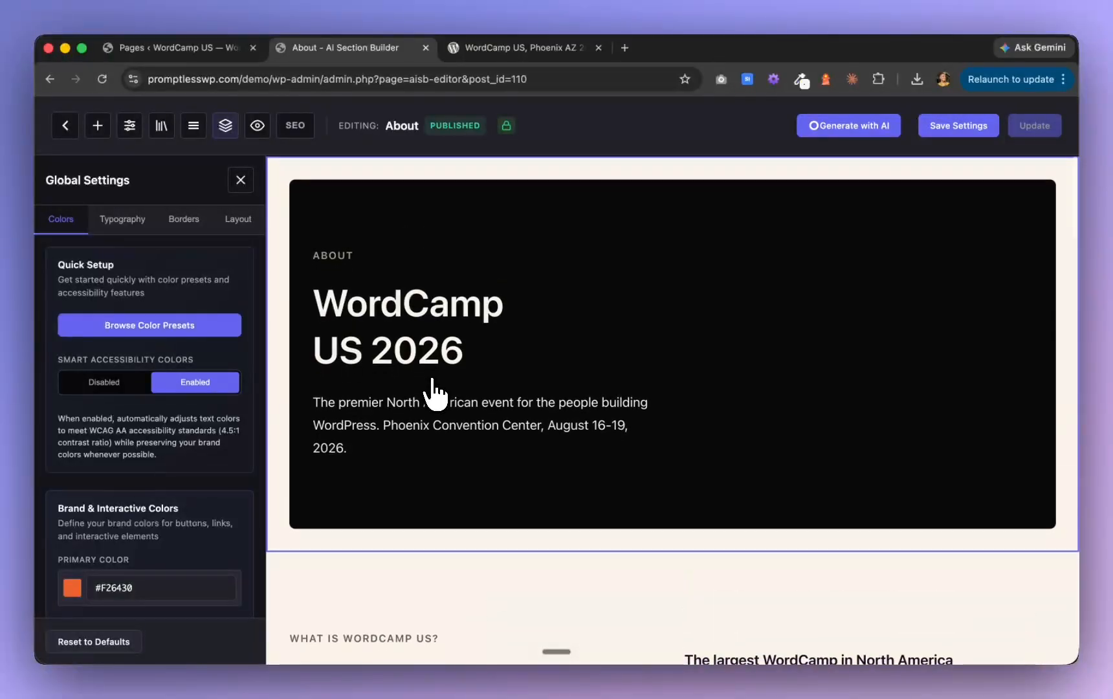
Set the card style of the "Who shows up to WordCamp US" stats section to Bordered
{"action": "scroll", "coordinate": [432, 379], "scroll_direction": "down", "scroll_amount": 5}
{"action": "scroll", "coordinate": [431, 387], "scroll_direction": "down", "scroll_amount": 5}
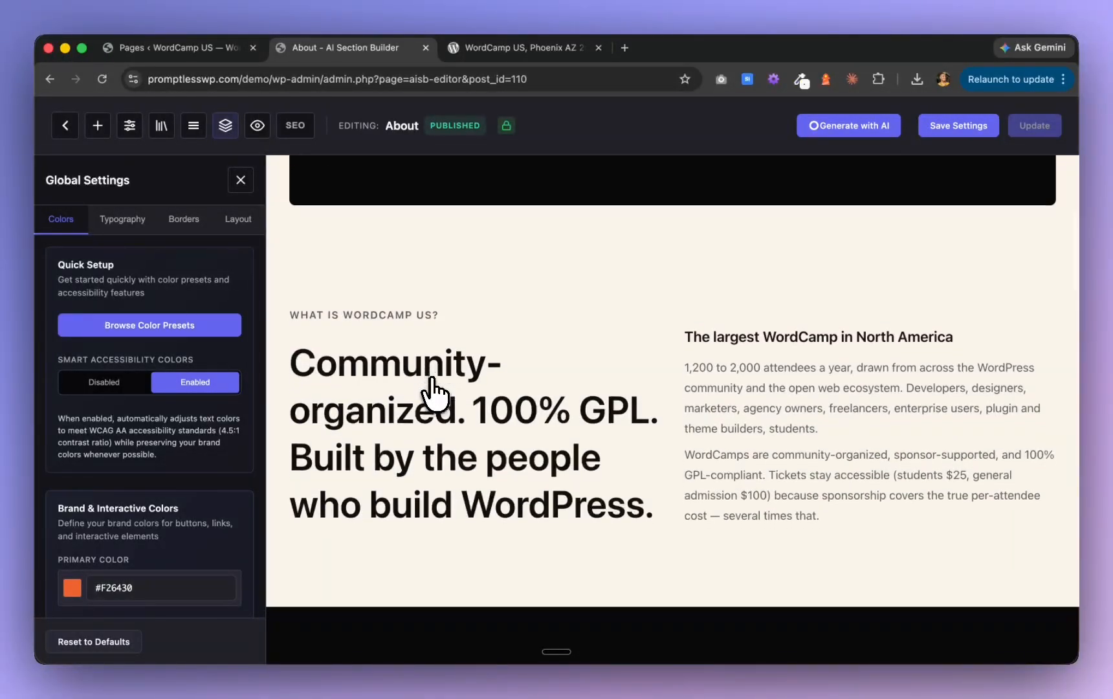
{"action": "scroll", "coordinate": [433, 392], "scroll_direction": "down", "scroll_amount": 1}
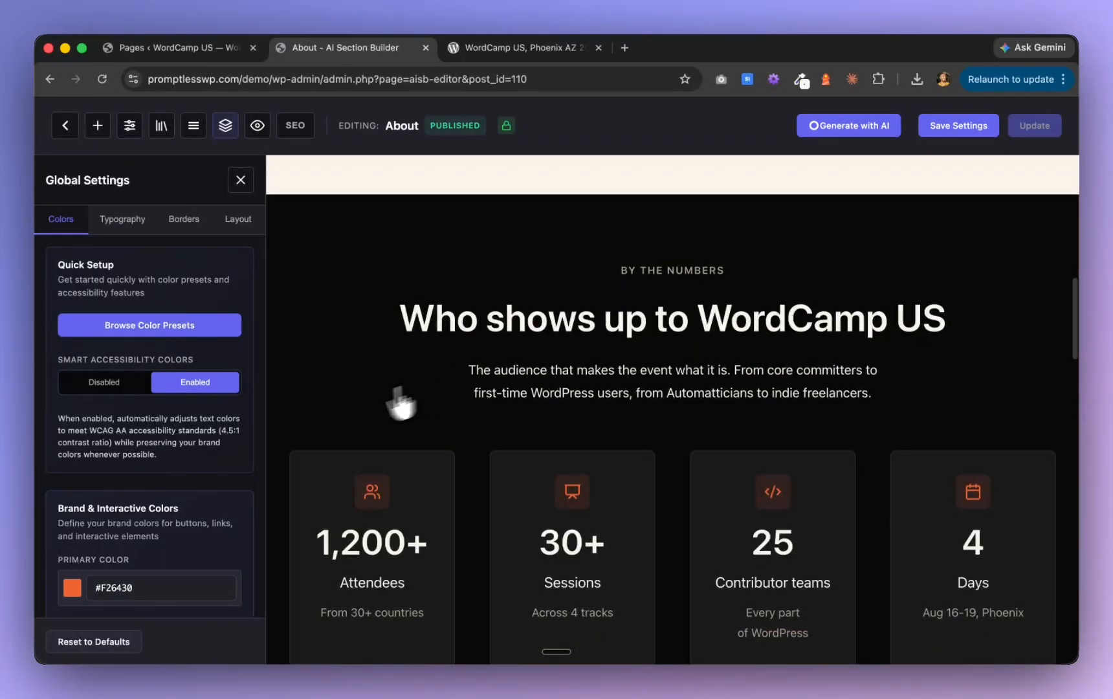
{"action": "scroll", "coordinate": [422, 428], "scroll_direction": "down", "scroll_amount": 2}
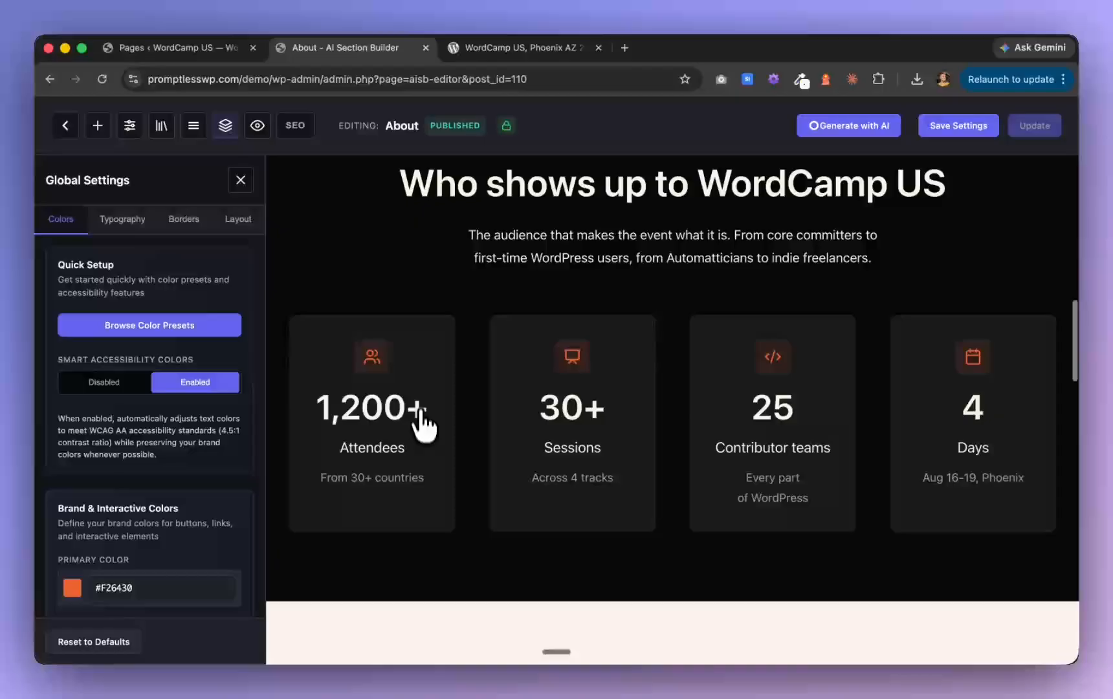
{"action": "left_click", "coordinate": [425, 291]}
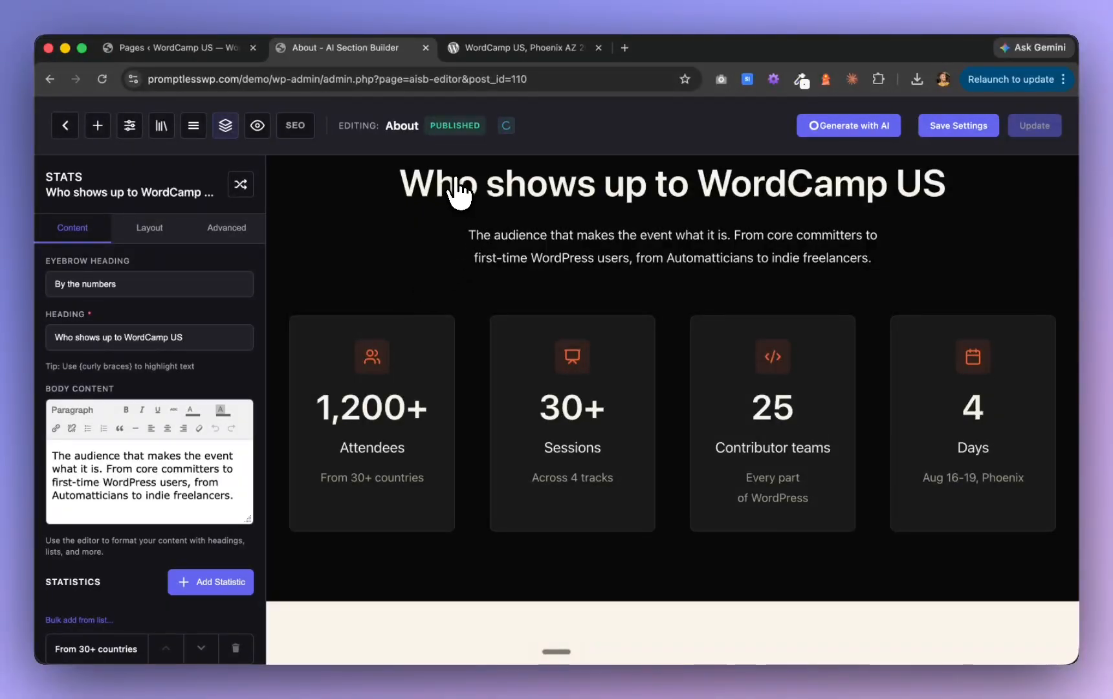
{"action": "left_click", "coordinate": [151, 229]}
{"action": "scroll", "coordinate": [136, 559], "scroll_direction": "down", "scroll_amount": 6}
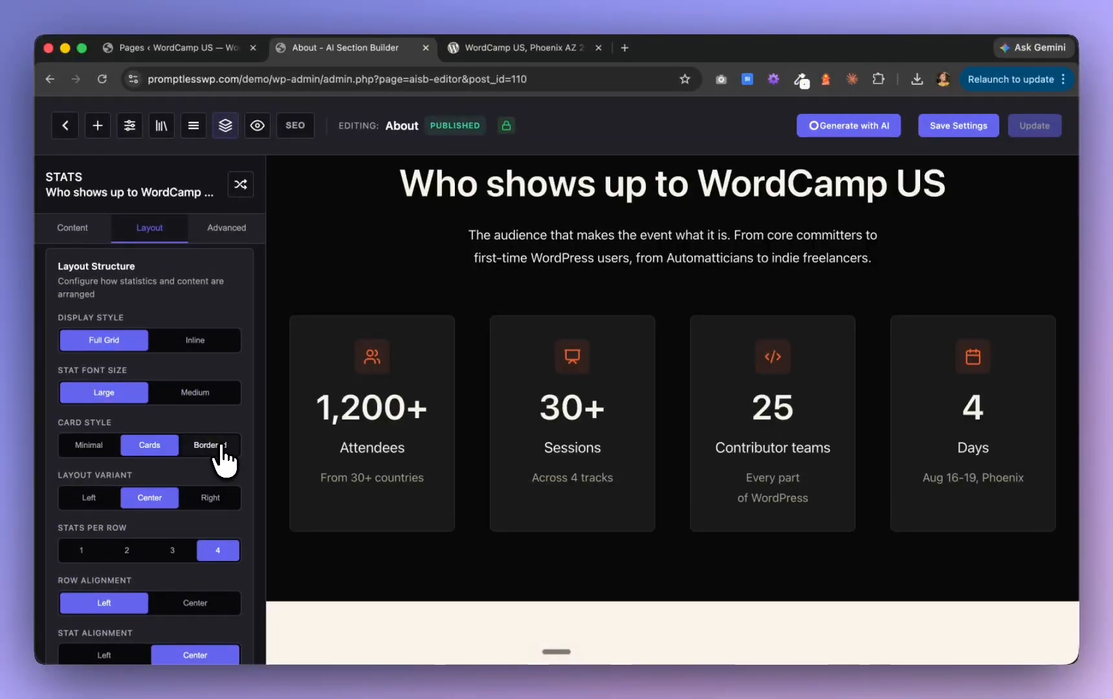
{"action": "left_click", "coordinate": [221, 445]}
Examine the restyled stats and the About page sections below them in the editor, checking the layout and accent colors
{"action": "scroll", "coordinate": [455, 485], "scroll_direction": "down", "scroll_amount": 2}
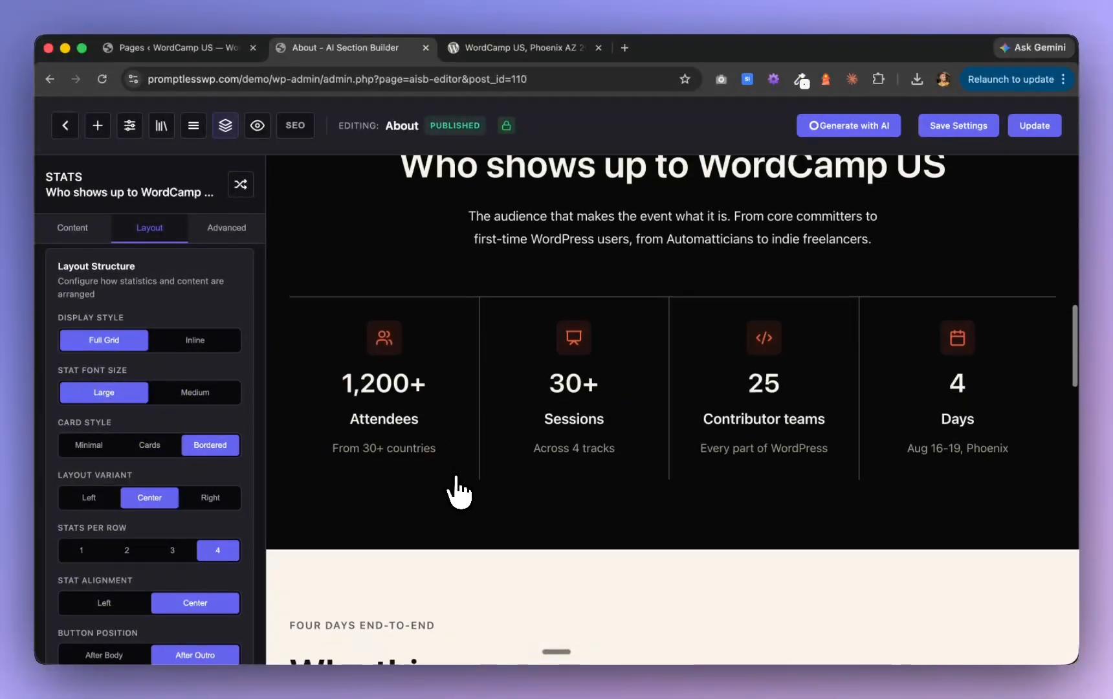
{"action": "scroll", "coordinate": [460, 492], "scroll_direction": "down", "scroll_amount": 10}
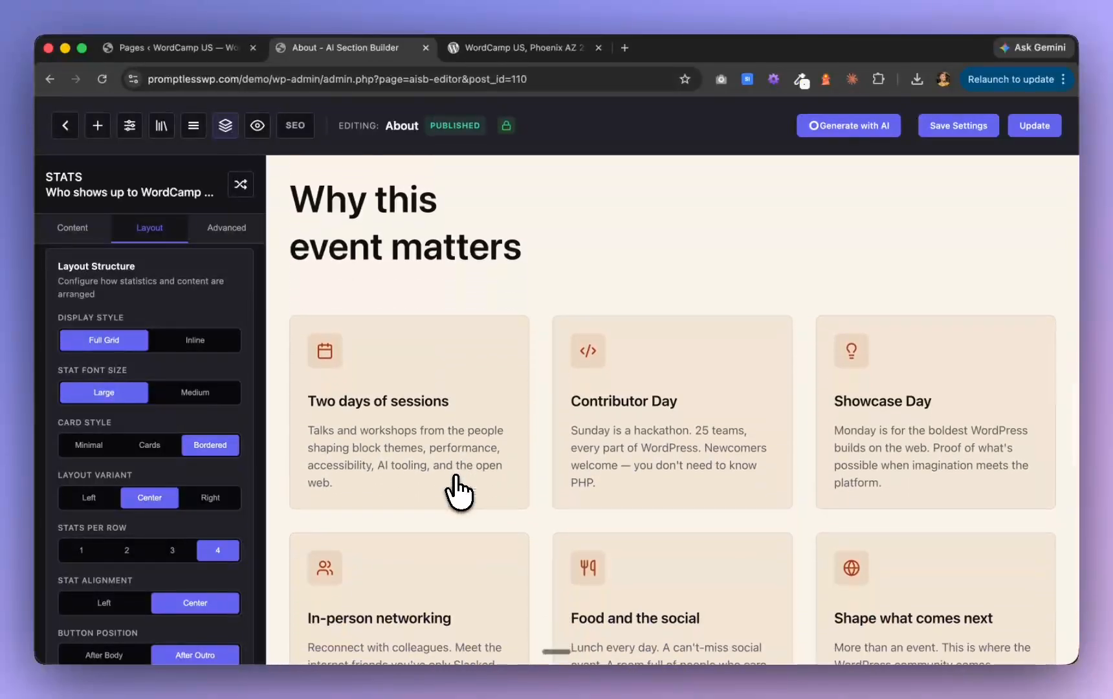
{"action": "scroll", "coordinate": [457, 489], "scroll_direction": "down", "scroll_amount": 3}
{"action": "scroll", "coordinate": [456, 488], "scroll_direction": "up", "scroll_amount": 7}
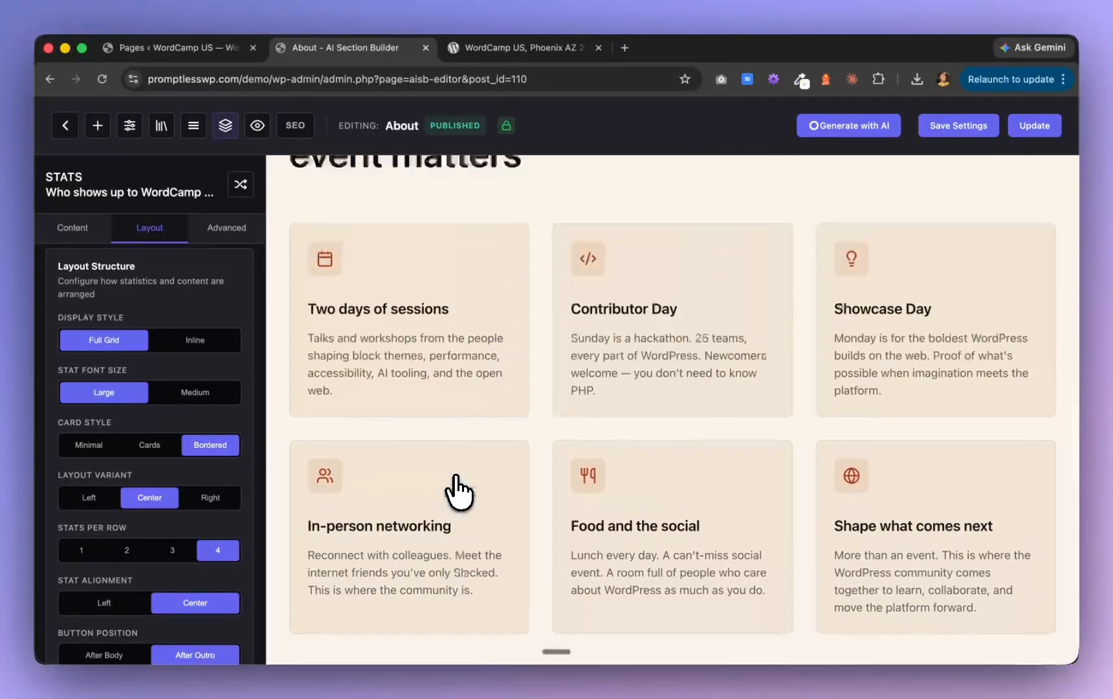
{"action": "scroll", "coordinate": [457, 490], "scroll_direction": "up", "scroll_amount": 3}
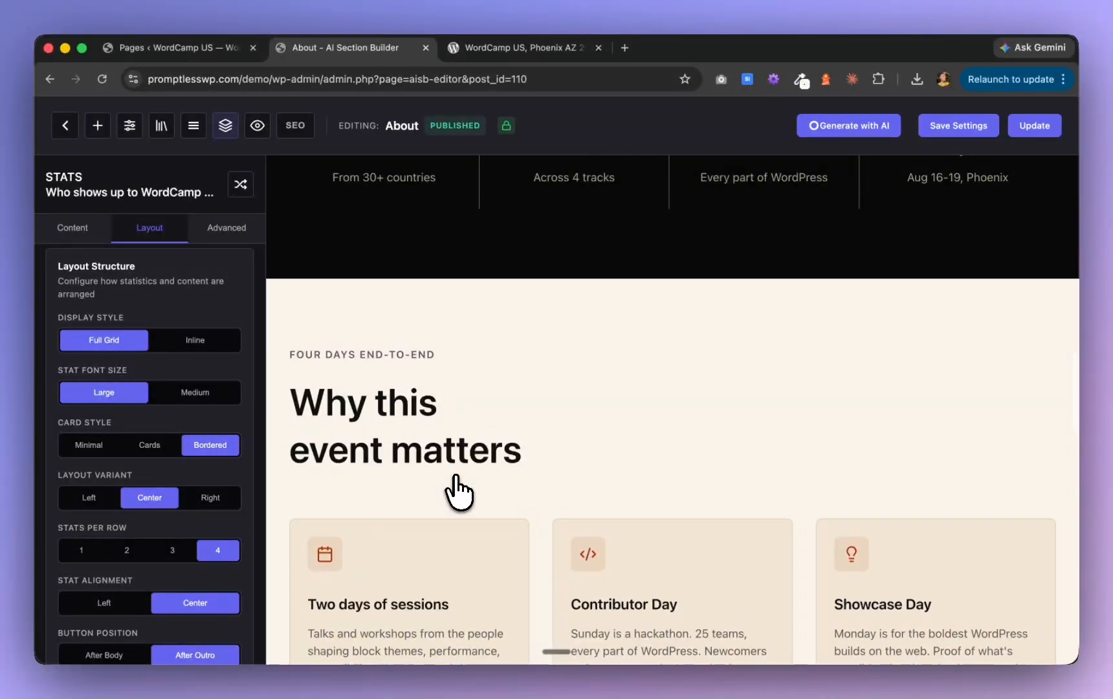
{"action": "scroll", "coordinate": [460, 493], "scroll_direction": "down", "scroll_amount": 12}
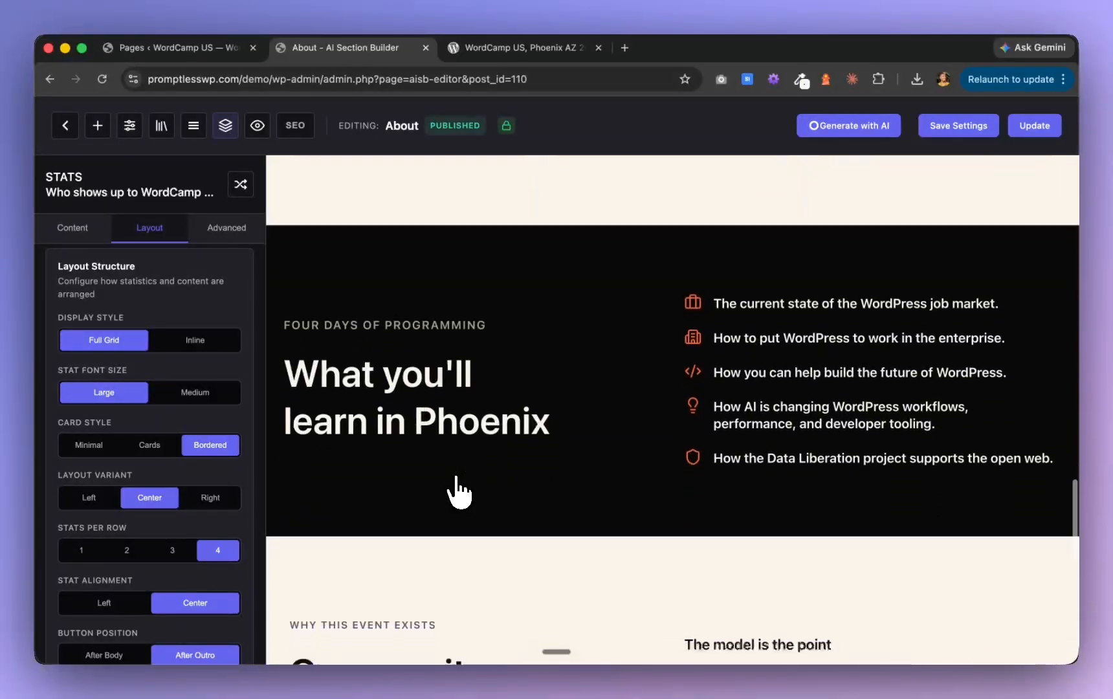
{"action": "scroll", "coordinate": [458, 492], "scroll_direction": "down", "scroll_amount": 6}
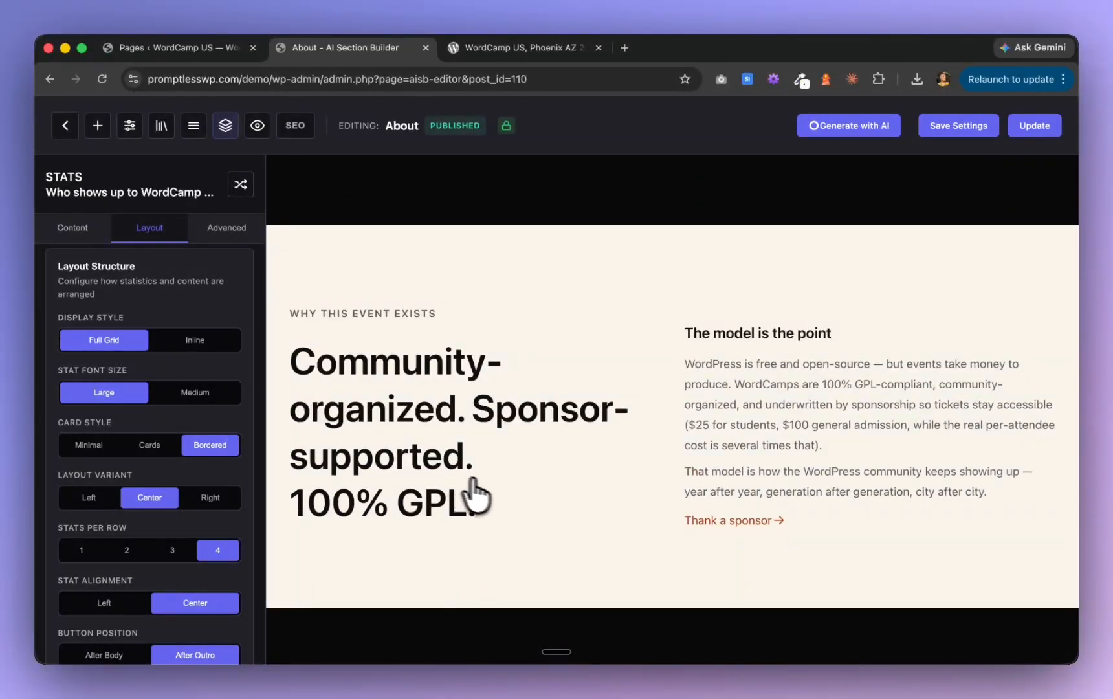
{"action": "scroll", "coordinate": [507, 504], "scroll_direction": "down", "scroll_amount": 6}
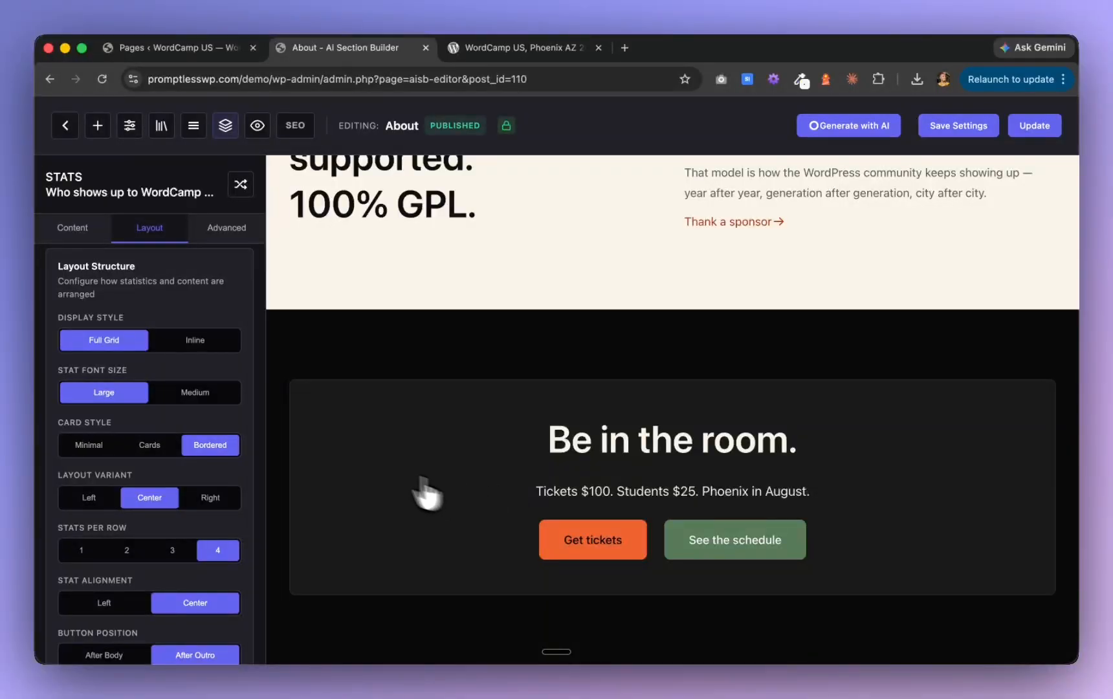
{"action": "scroll", "coordinate": [428, 495], "scroll_direction": "up", "scroll_amount": 7}
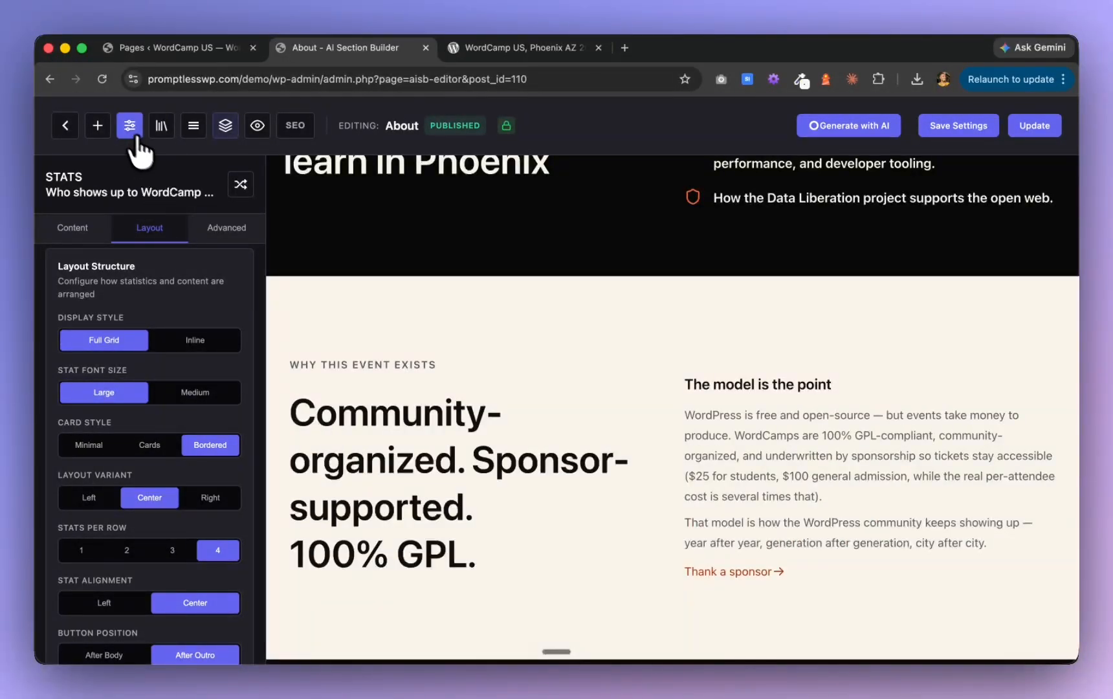
Apply the Libre Baskerville & Inter font preset in the global typography settings and check it across the page sections
{"action": "left_click", "coordinate": [130, 127]}
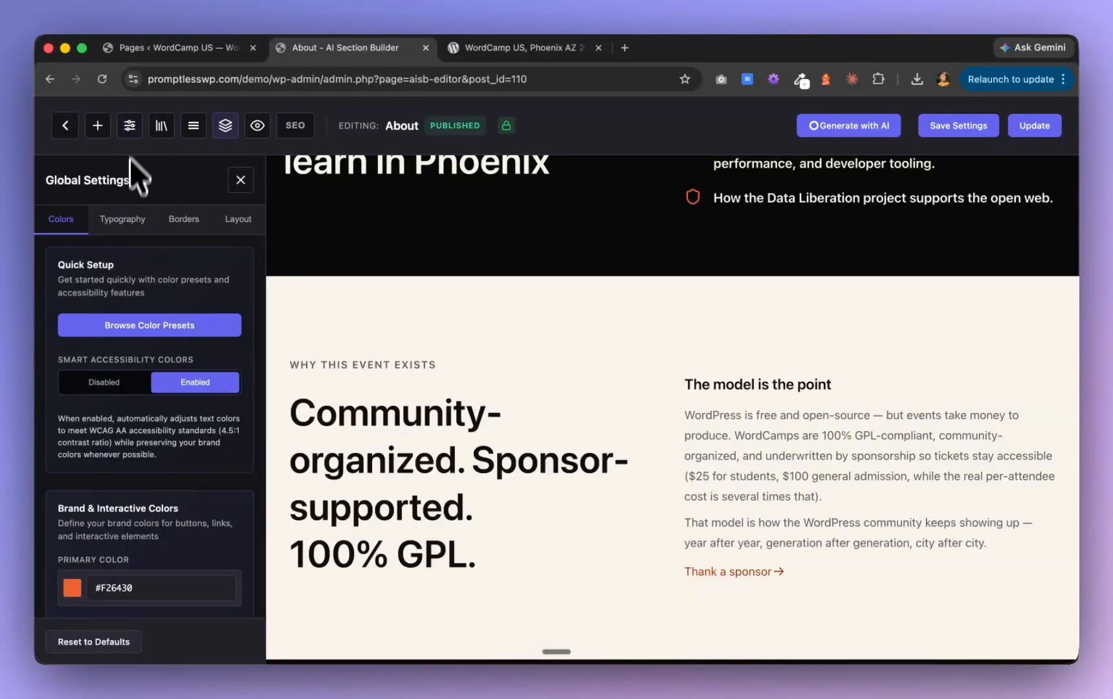
{"action": "left_click", "coordinate": [122, 220]}
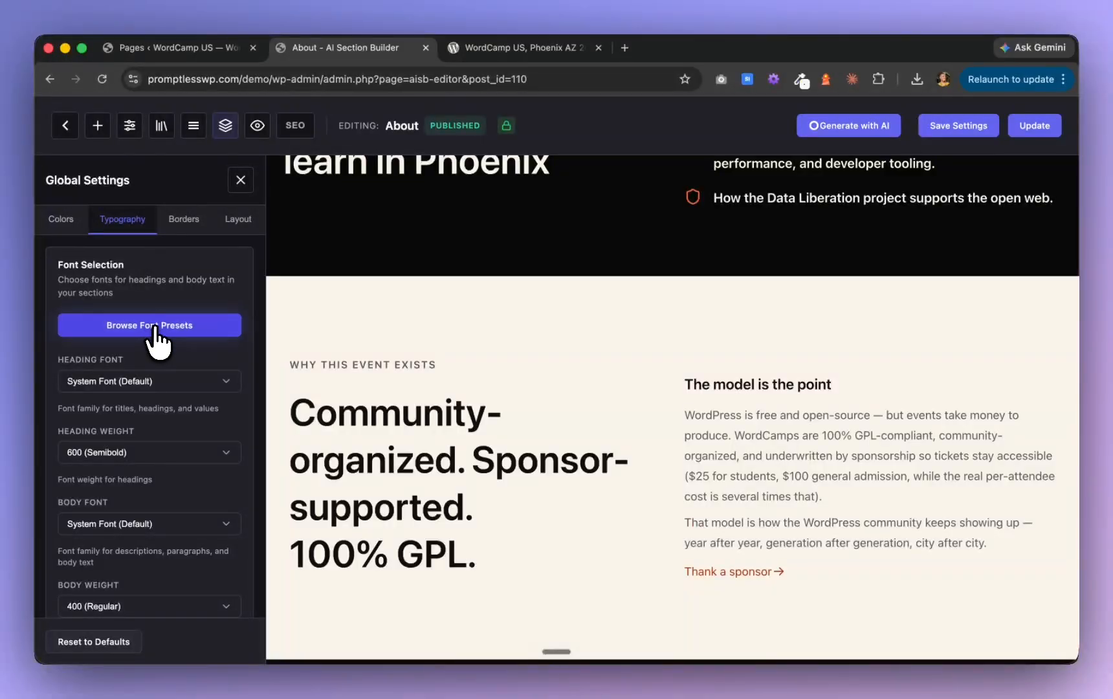
{"action": "left_click", "coordinate": [226, 325]}
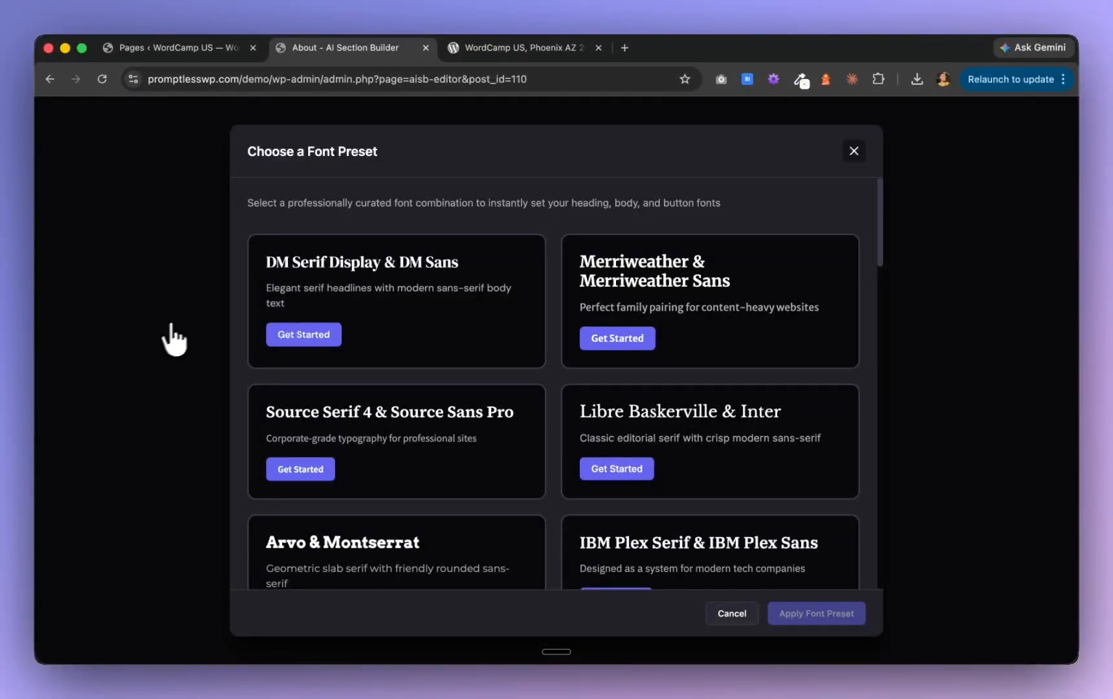
{"action": "left_click", "coordinate": [735, 466]}
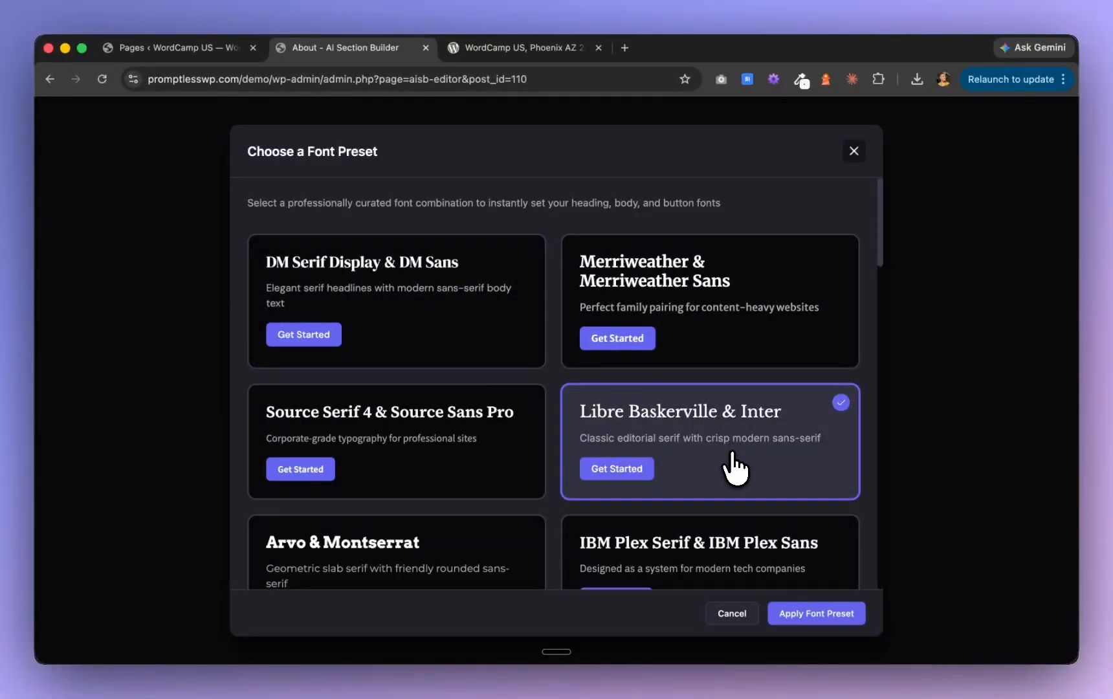
{"action": "left_click", "coordinate": [814, 615]}
{"action": "scroll", "coordinate": [520, 416], "scroll_direction": "up", "scroll_amount": 3}
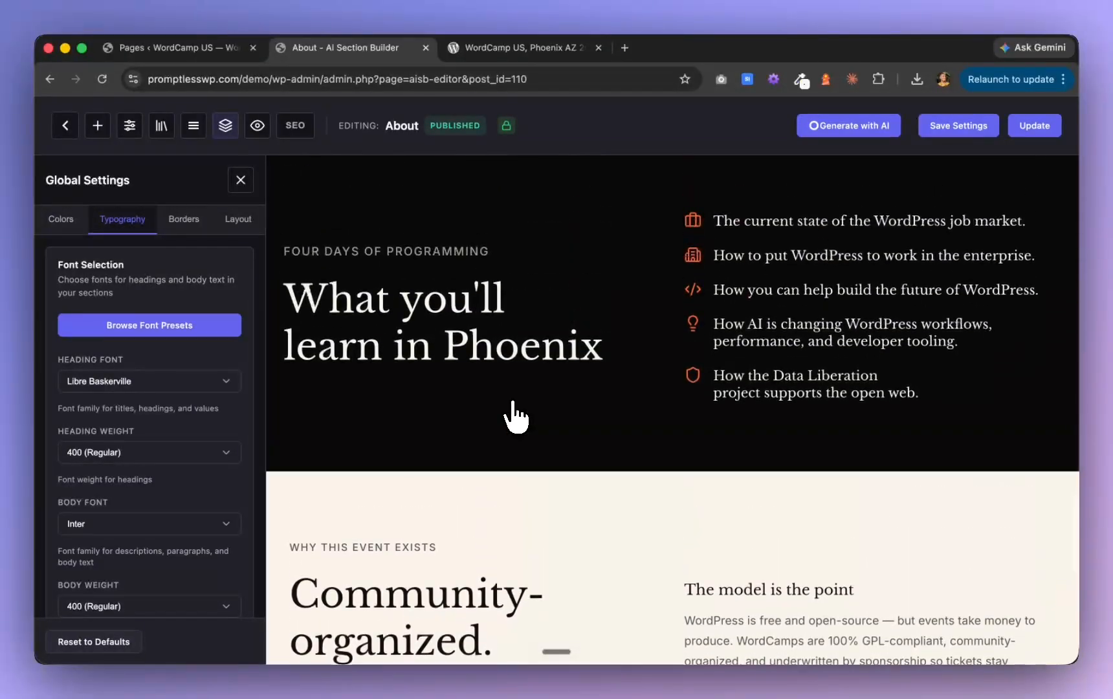
{"action": "scroll", "coordinate": [516, 416], "scroll_direction": "down", "scroll_amount": 5}
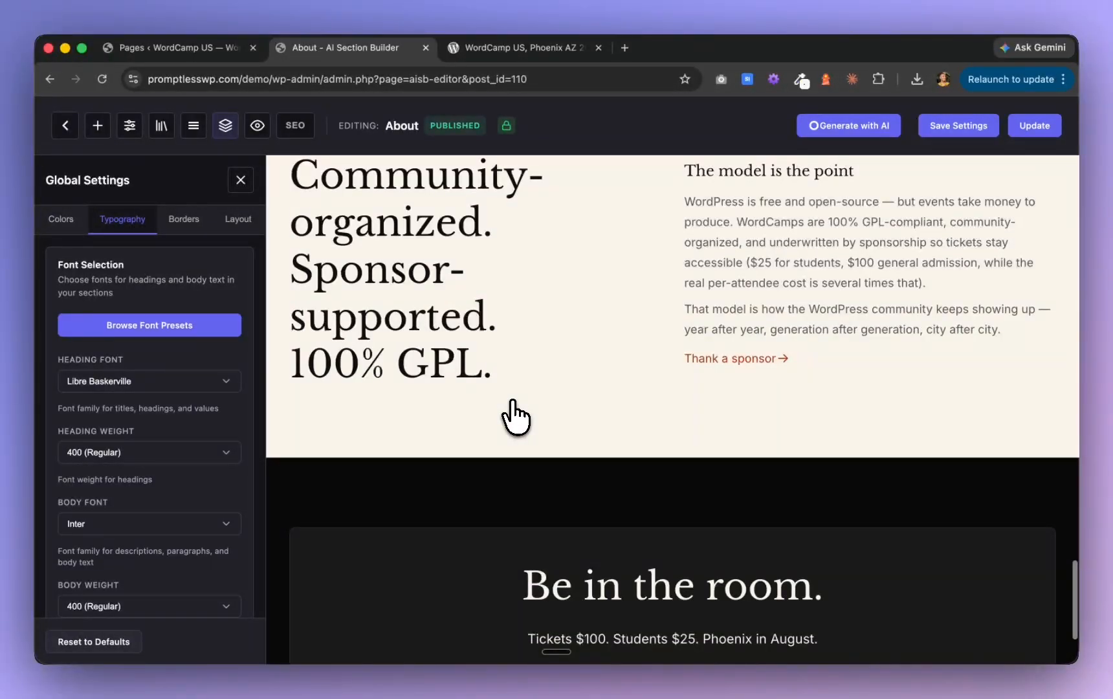
{"action": "scroll", "coordinate": [516, 416], "scroll_direction": "down", "scroll_amount": 3}
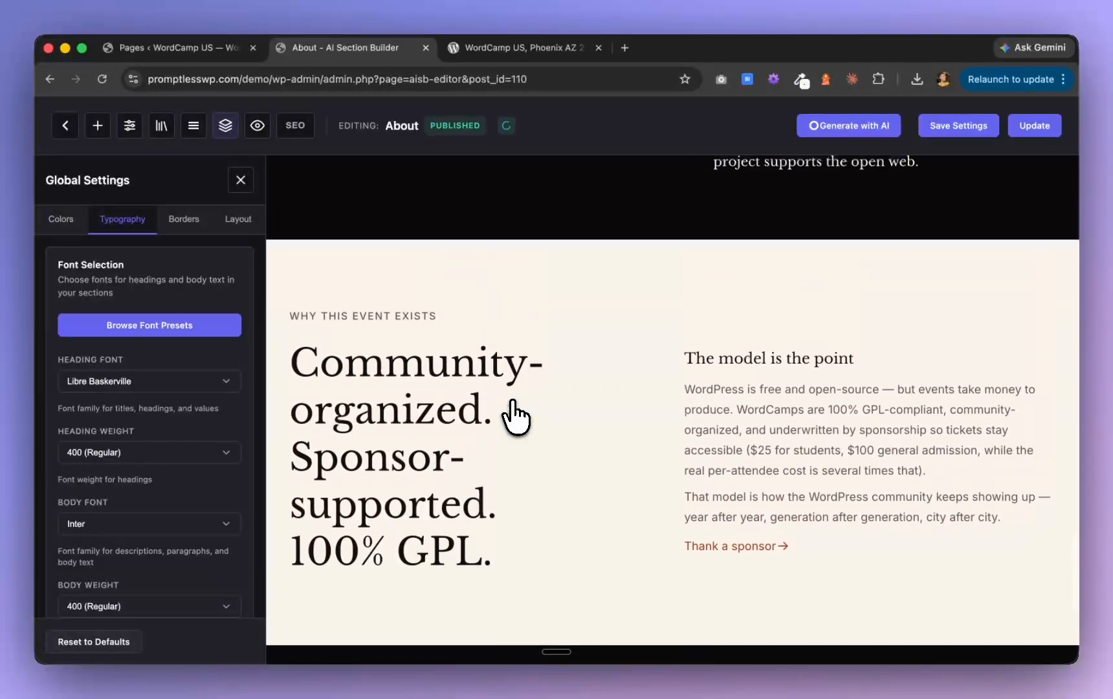
{"action": "scroll", "coordinate": [516, 416], "scroll_direction": "up", "scroll_amount": 6}
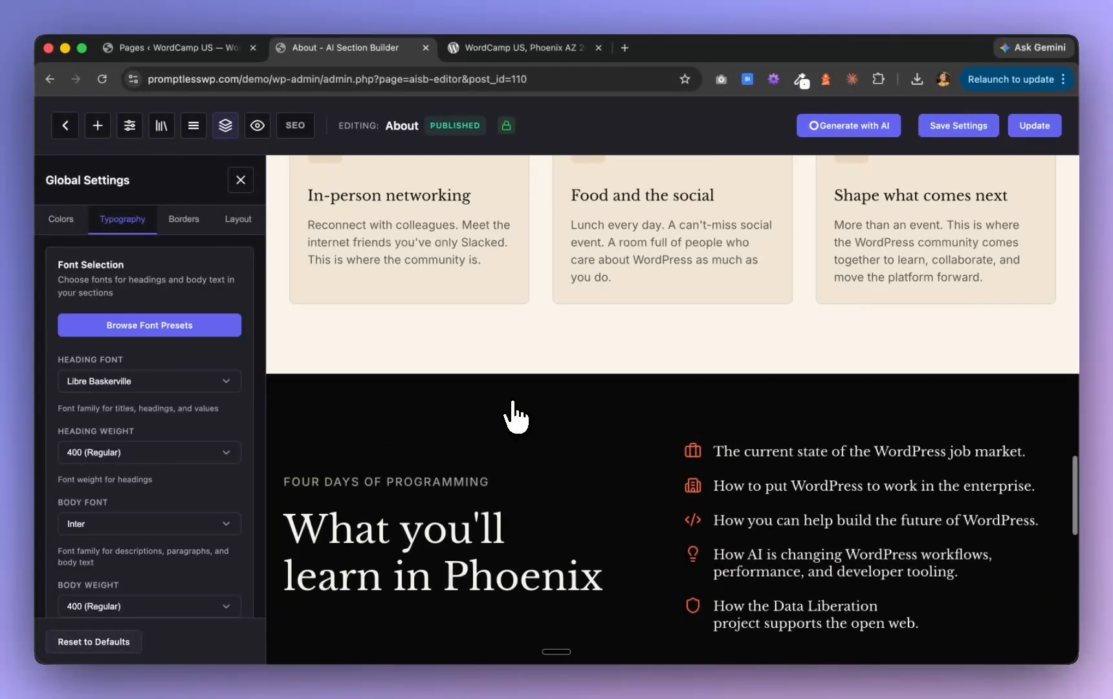
Set the card CTA style to Button in the global border settings so the "Thank a sponsor" link renders as a button
{"action": "scroll", "coordinate": [516, 417], "scroll_direction": "up", "scroll_amount": 5}
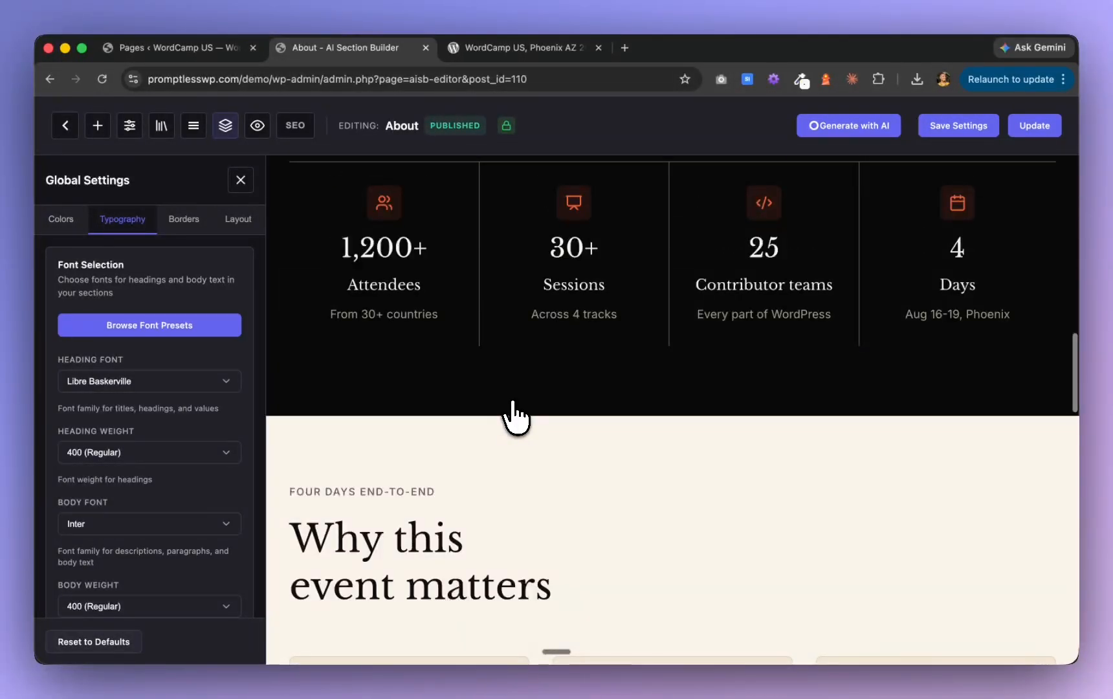
{"action": "scroll", "coordinate": [516, 416], "scroll_direction": "down", "scroll_amount": 10}
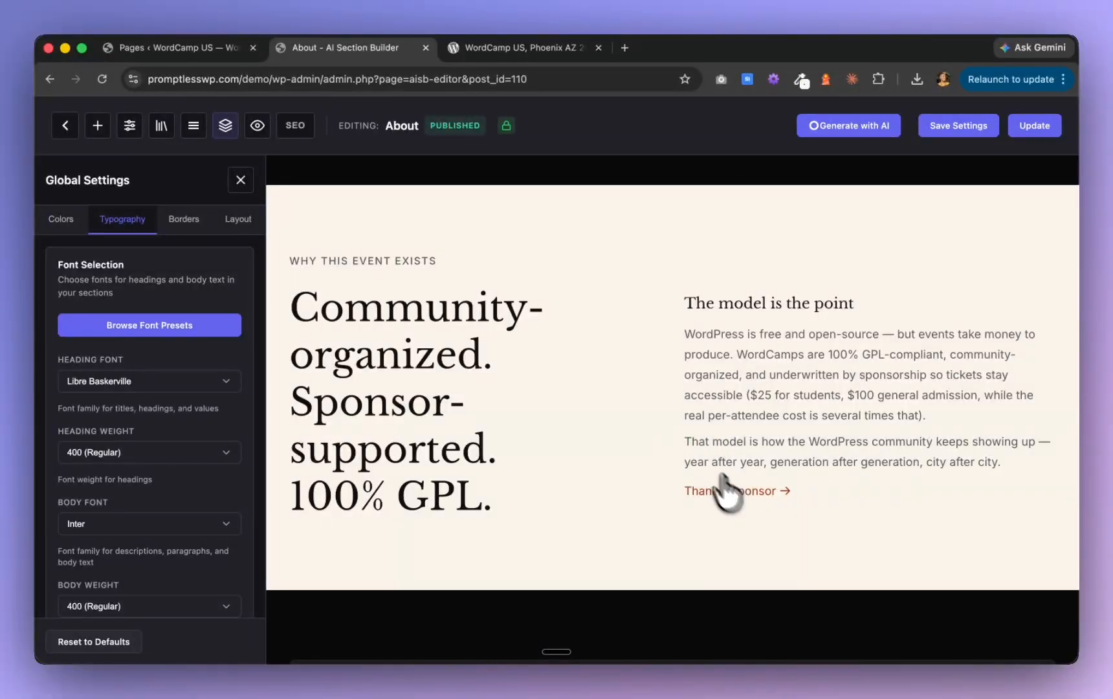
{"action": "left_click", "coordinate": [653, 415]}
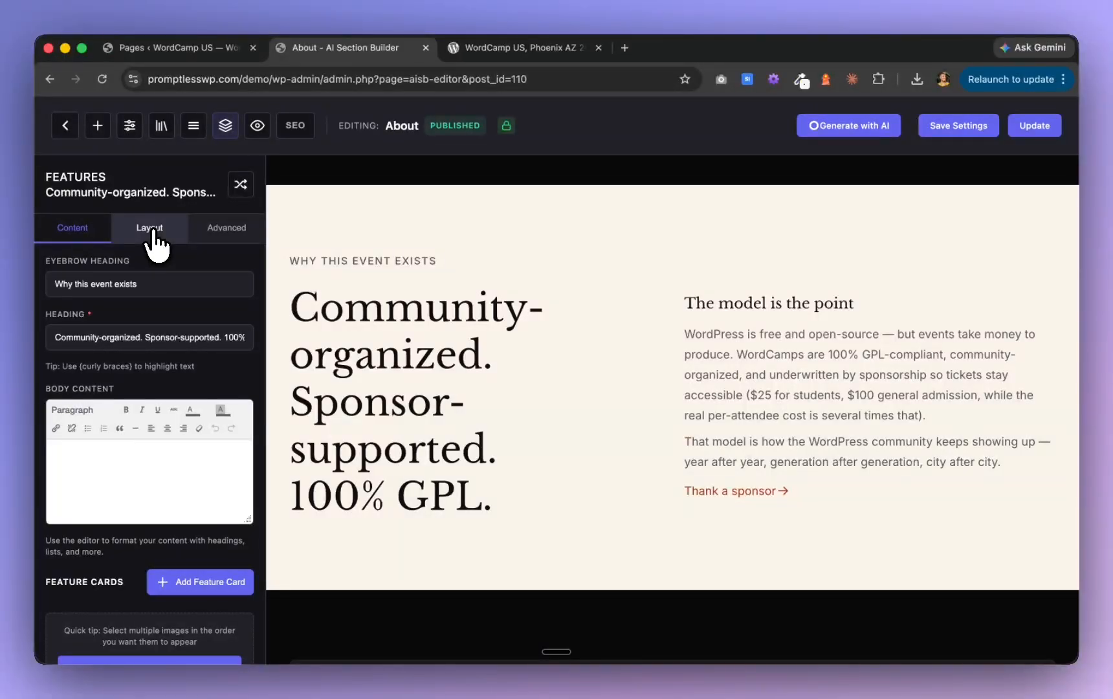
{"action": "left_click", "coordinate": [129, 126]}
{"action": "left_click", "coordinate": [181, 217]}
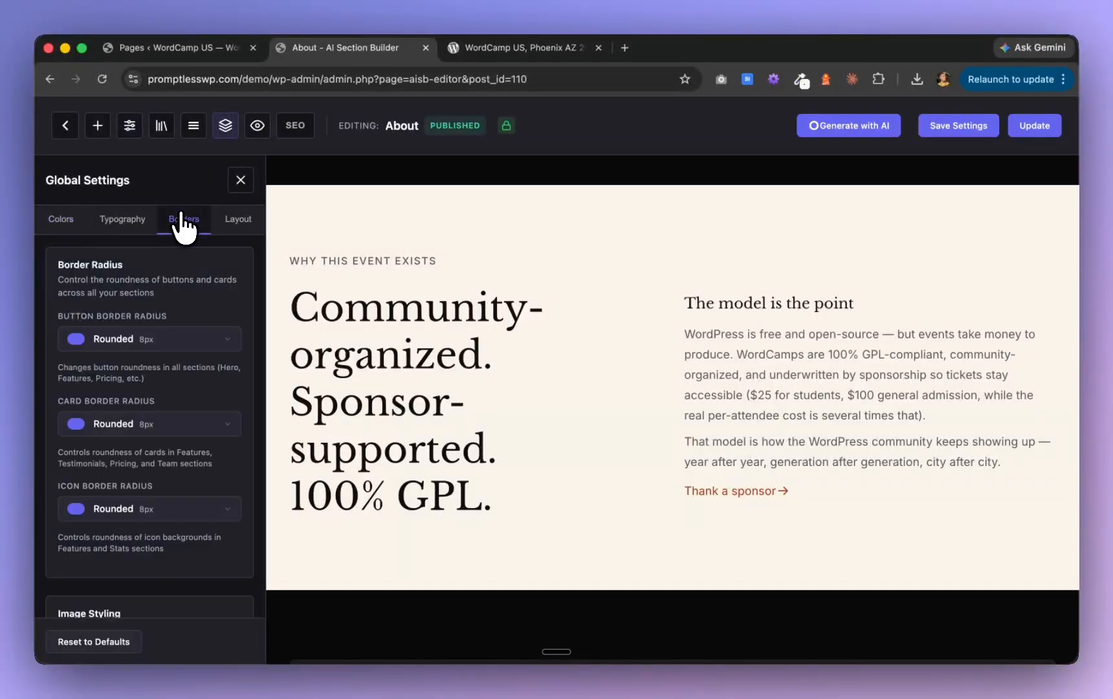
{"action": "scroll", "coordinate": [174, 518], "scroll_direction": "down", "scroll_amount": 10}
{"action": "scroll", "coordinate": [173, 528], "scroll_direction": "down", "scroll_amount": 5}
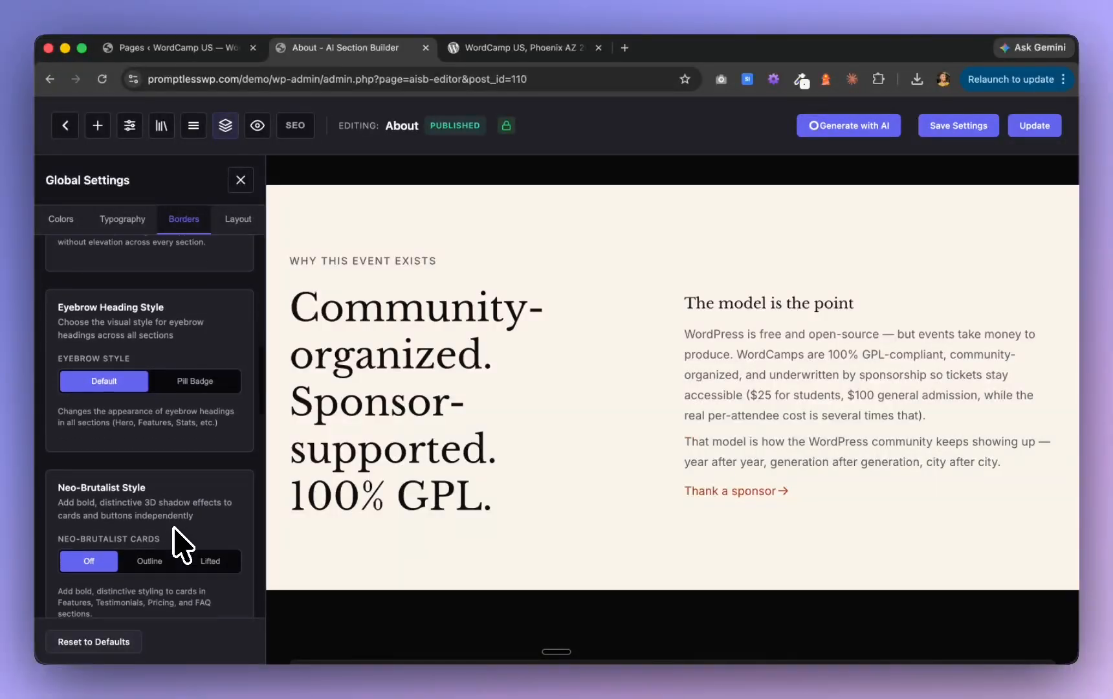
{"action": "scroll", "coordinate": [182, 543], "scroll_direction": "down", "scroll_amount": 5}
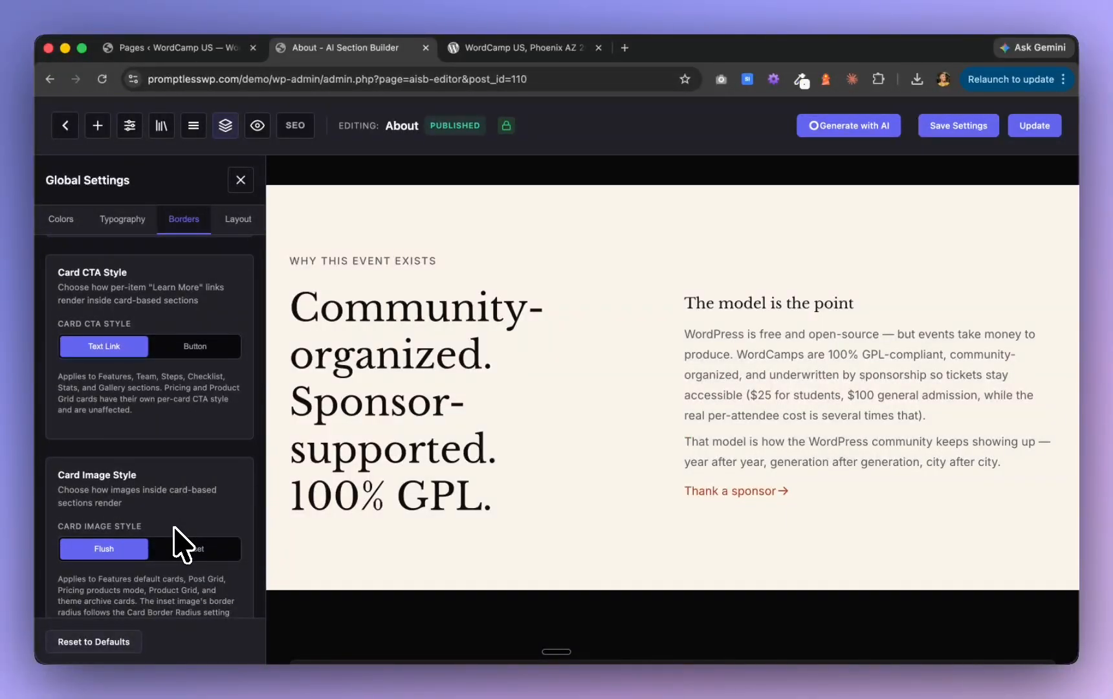
{"action": "left_click", "coordinate": [195, 347]}
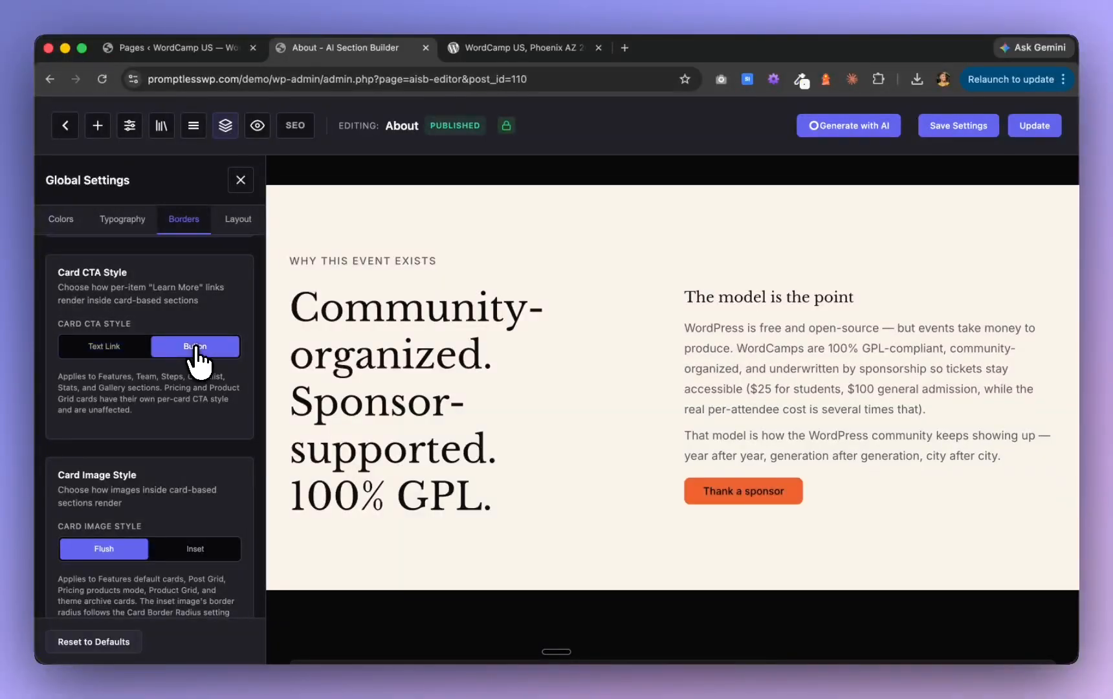
Try the Circle icon border radius in the global settings, finally setting it to Extra Rounded (16px)
{"action": "scroll", "coordinate": [194, 375], "scroll_direction": "up", "scroll_amount": 10}
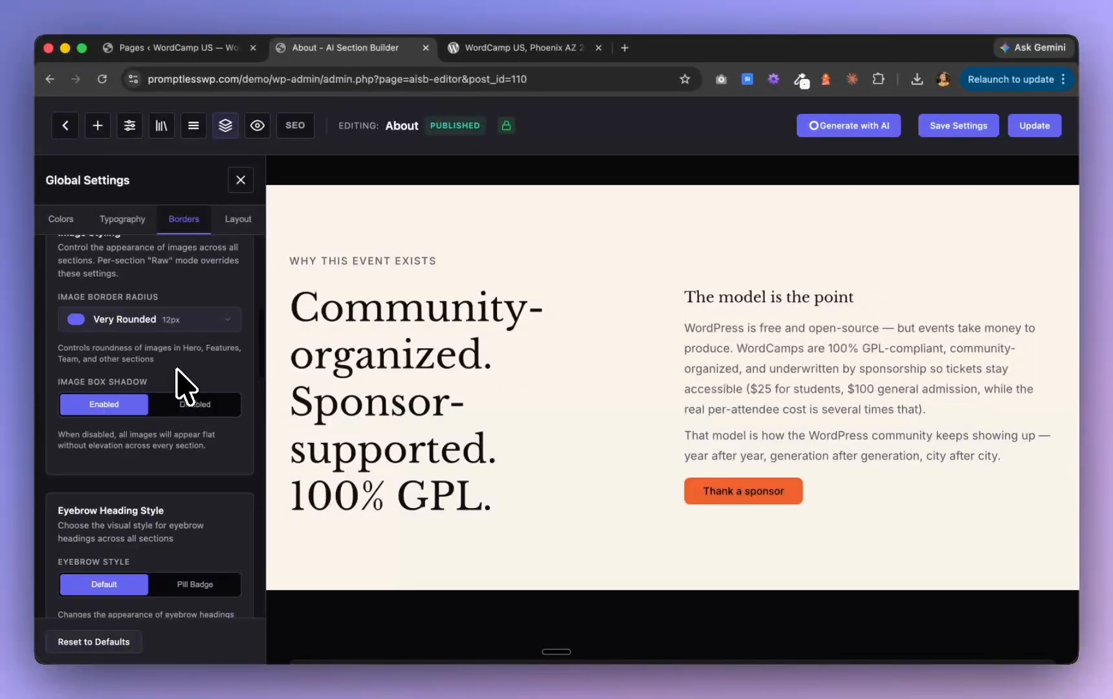
{"action": "scroll", "coordinate": [185, 388], "scroll_direction": "down", "scroll_amount": 3}
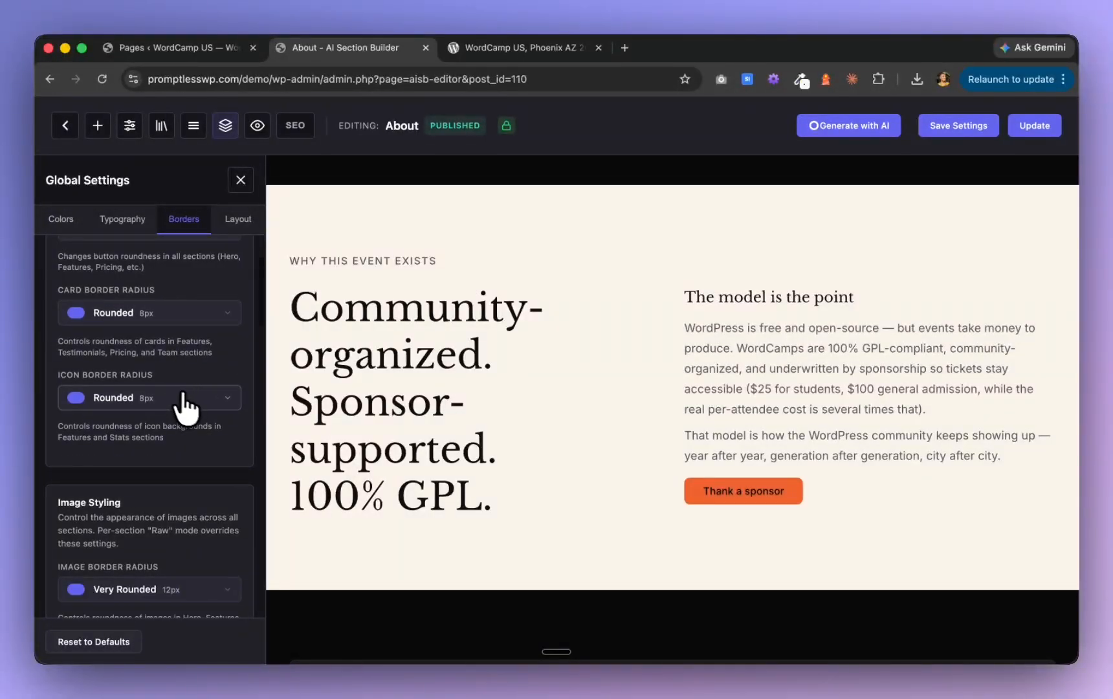
{"action": "left_click", "coordinate": [194, 398]}
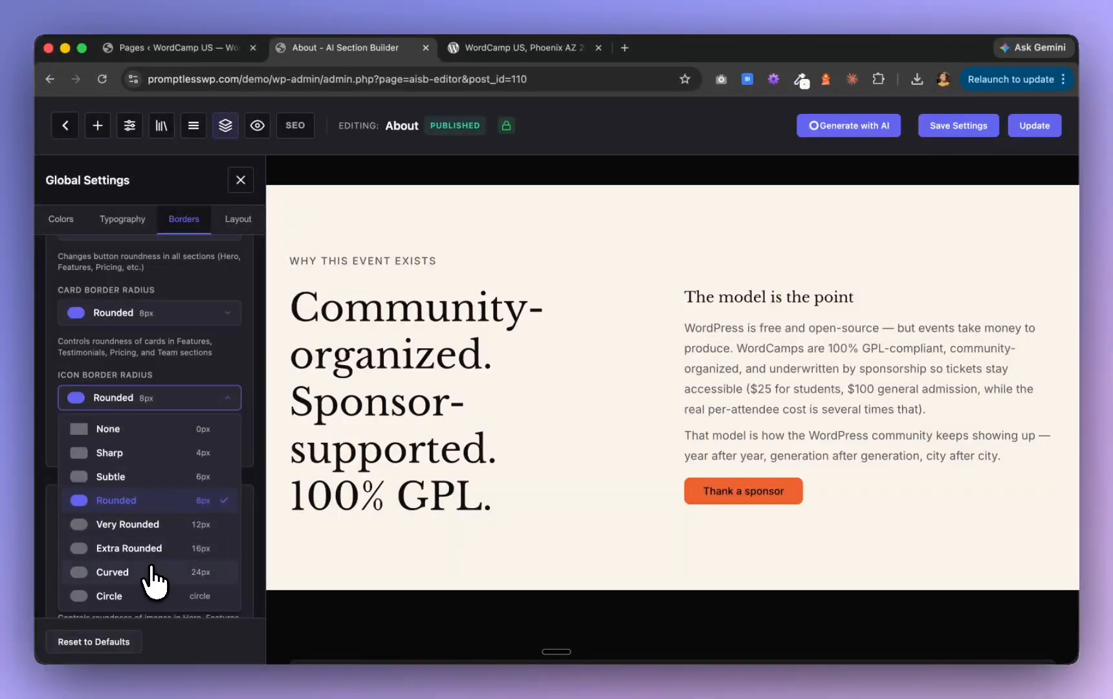
{"action": "left_click", "coordinate": [167, 596]}
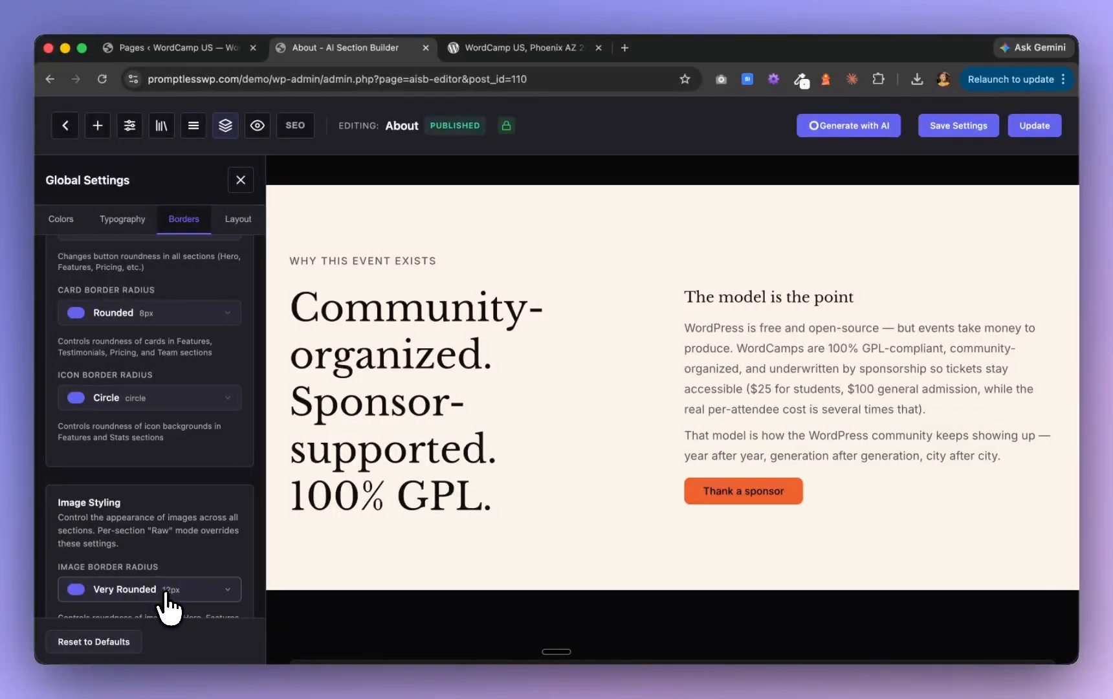
{"action": "left_click", "coordinate": [148, 401]}
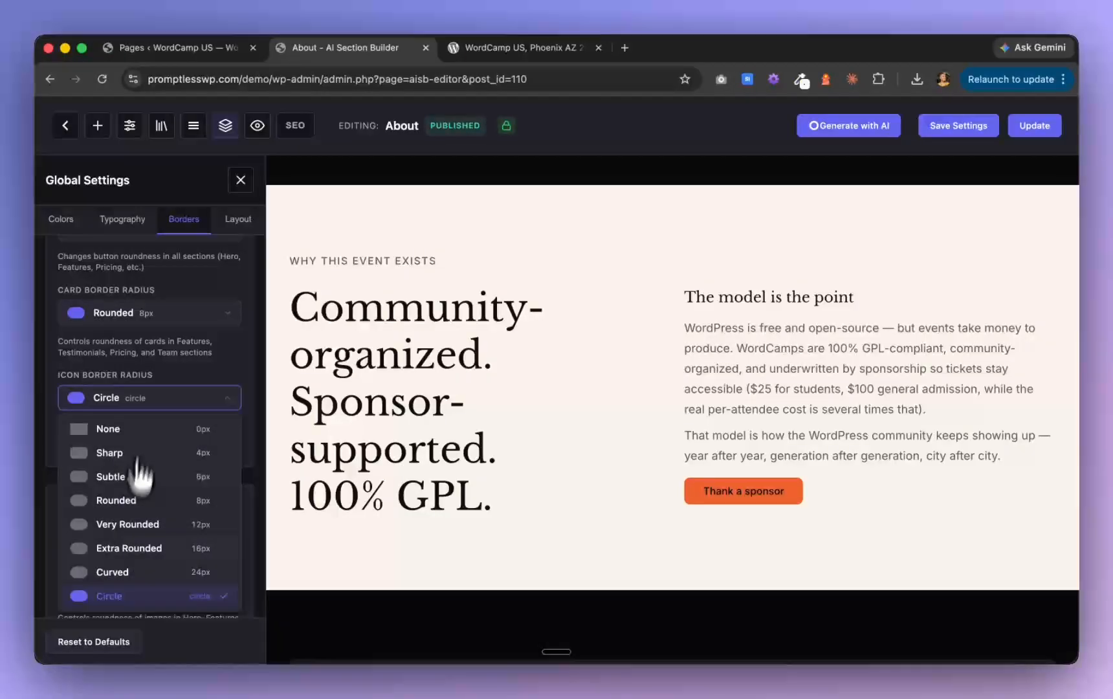
{"action": "left_click", "coordinate": [175, 556]}
Set the global button border radius to Pill
{"action": "left_click", "coordinate": [214, 316]}
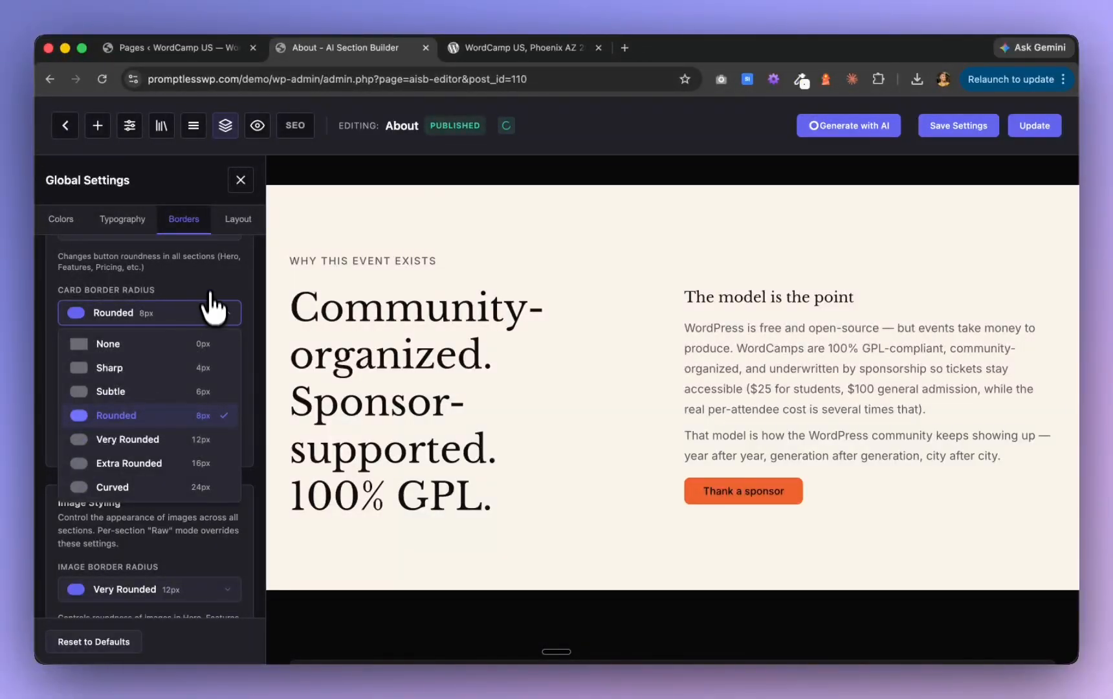
{"action": "left_click", "coordinate": [214, 304]}
{"action": "scroll", "coordinate": [214, 288], "scroll_direction": "up", "scroll_amount": 2}
{"action": "left_click", "coordinate": [209, 316]}
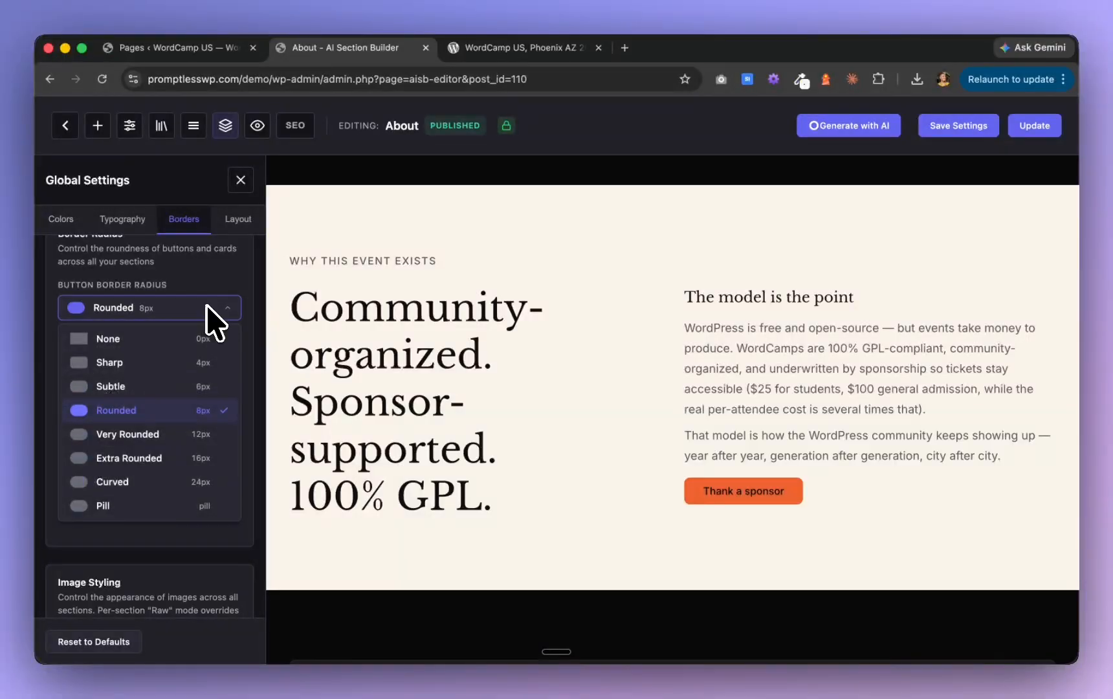
{"action": "left_click", "coordinate": [166, 505]}
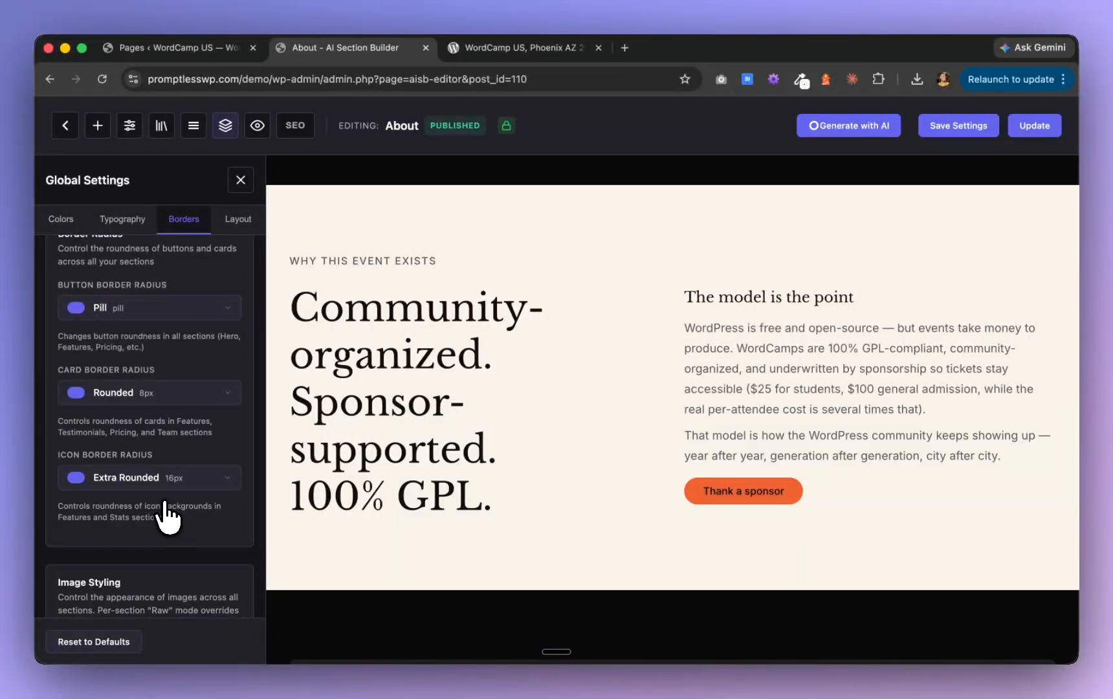
Review the remaining global border and button style options and set Neo-Brutalist Buttons to Lifted
{"action": "scroll", "coordinate": [163, 503], "scroll_direction": "down", "scroll_amount": 10}
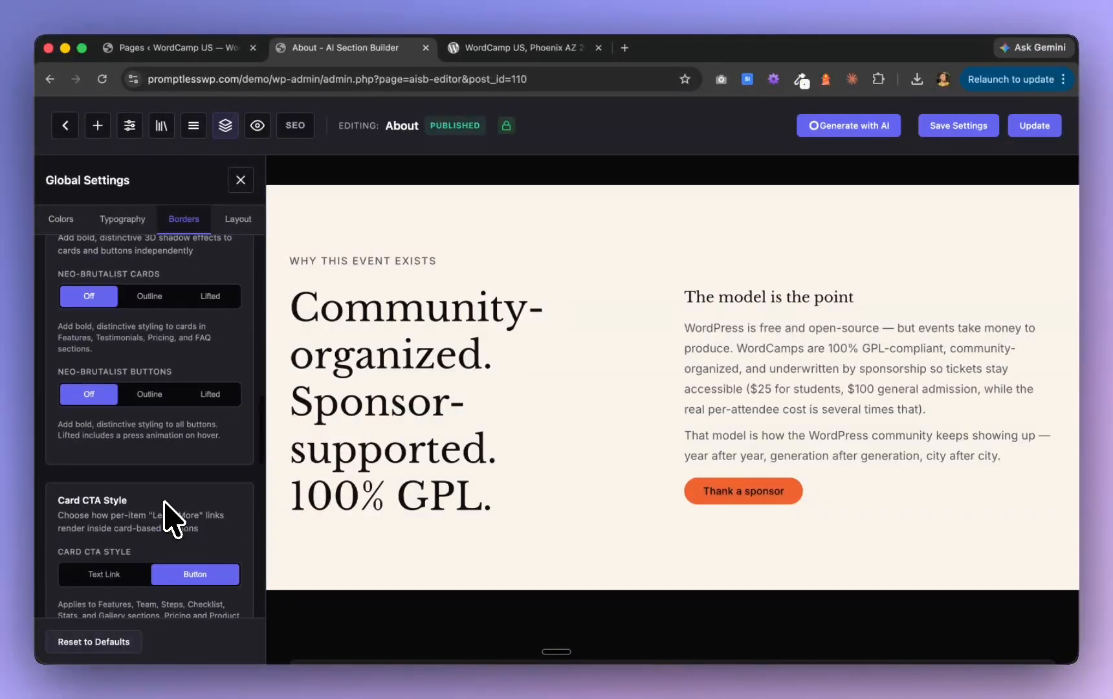
{"action": "scroll", "coordinate": [173, 517], "scroll_direction": "down", "scroll_amount": 3}
{"action": "scroll", "coordinate": [173, 517], "scroll_direction": "down", "scroll_amount": 3}
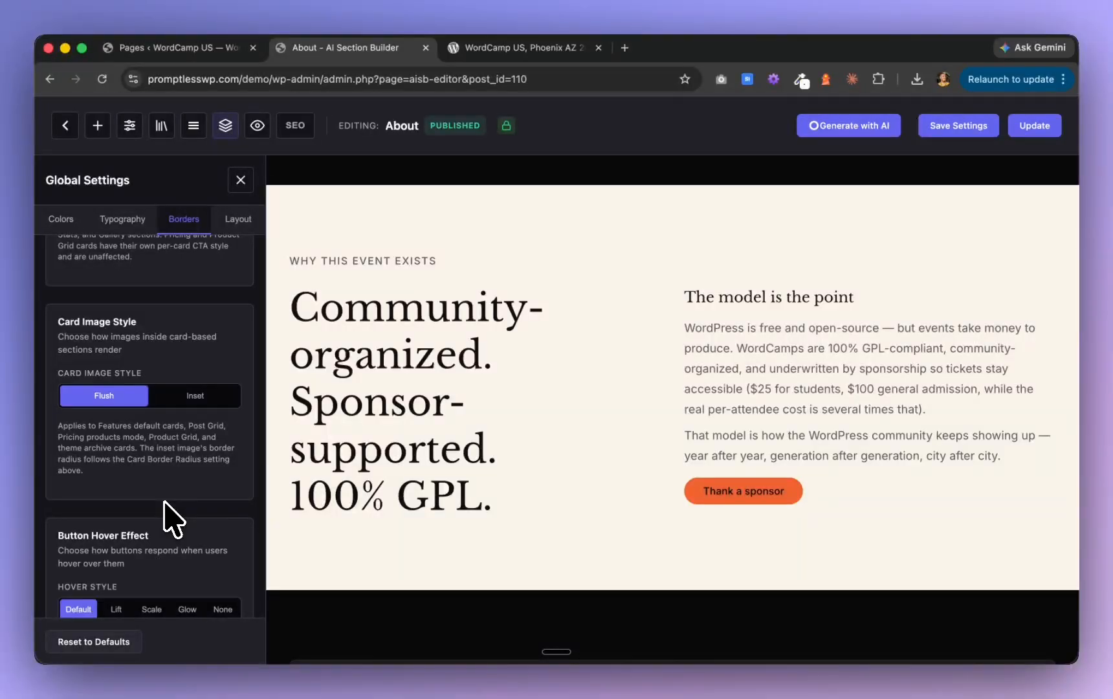
{"action": "scroll", "coordinate": [165, 511], "scroll_direction": "down", "scroll_amount": 7}
{"action": "scroll", "coordinate": [164, 511], "scroll_direction": "up", "scroll_amount": 4}
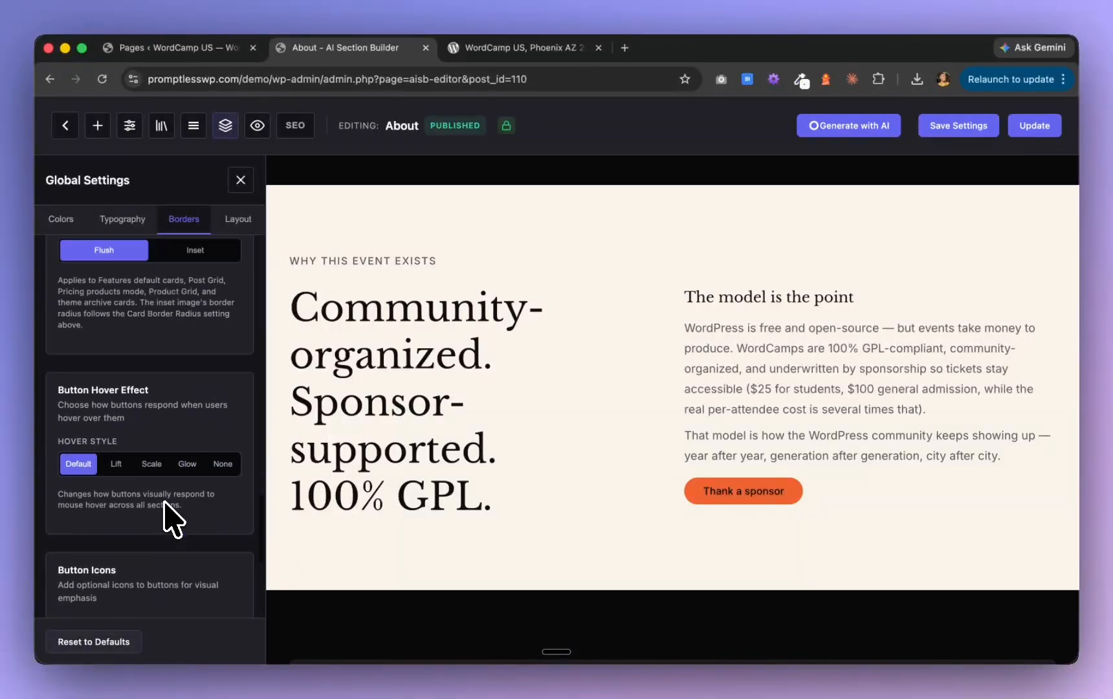
{"action": "scroll", "coordinate": [172, 517], "scroll_direction": "up", "scroll_amount": 2}
{"action": "scroll", "coordinate": [169, 518], "scroll_direction": "up", "scroll_amount": 4}
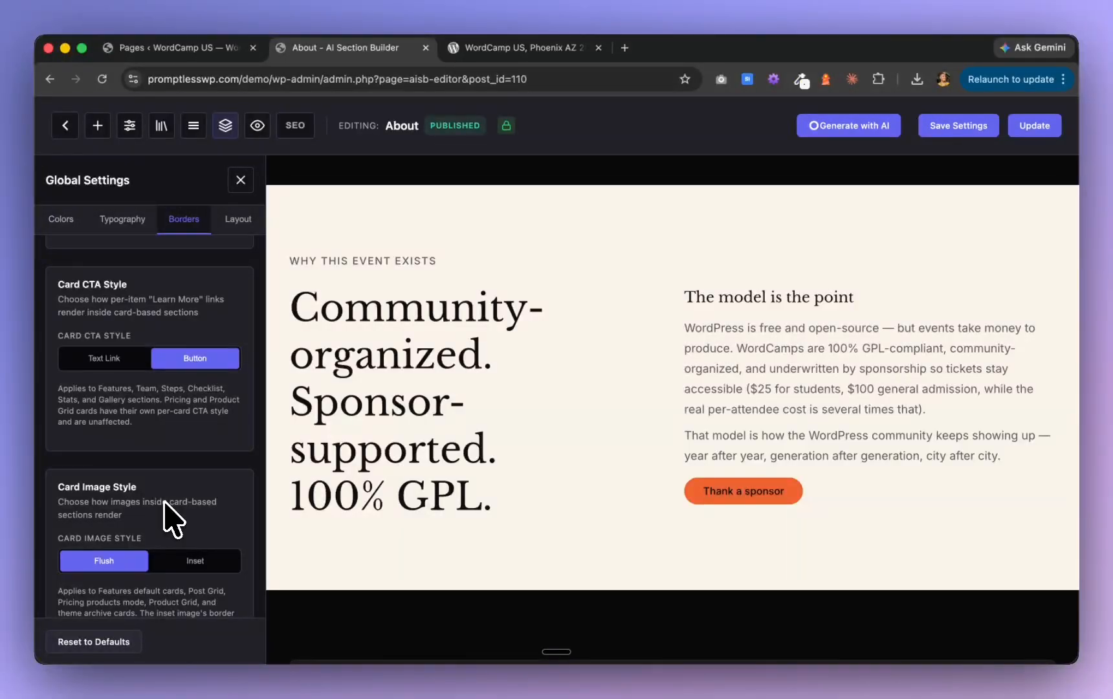
{"action": "scroll", "coordinate": [165, 504], "scroll_direction": "up", "scroll_amount": 4}
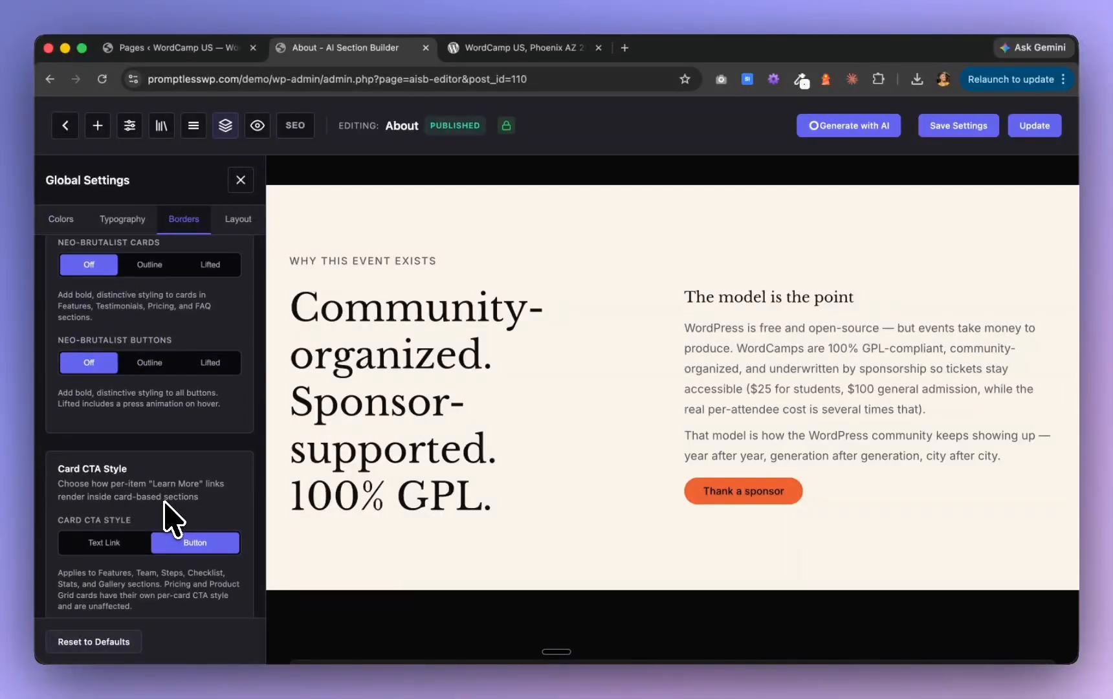
{"action": "scroll", "coordinate": [174, 520], "scroll_direction": "up", "scroll_amount": 4}
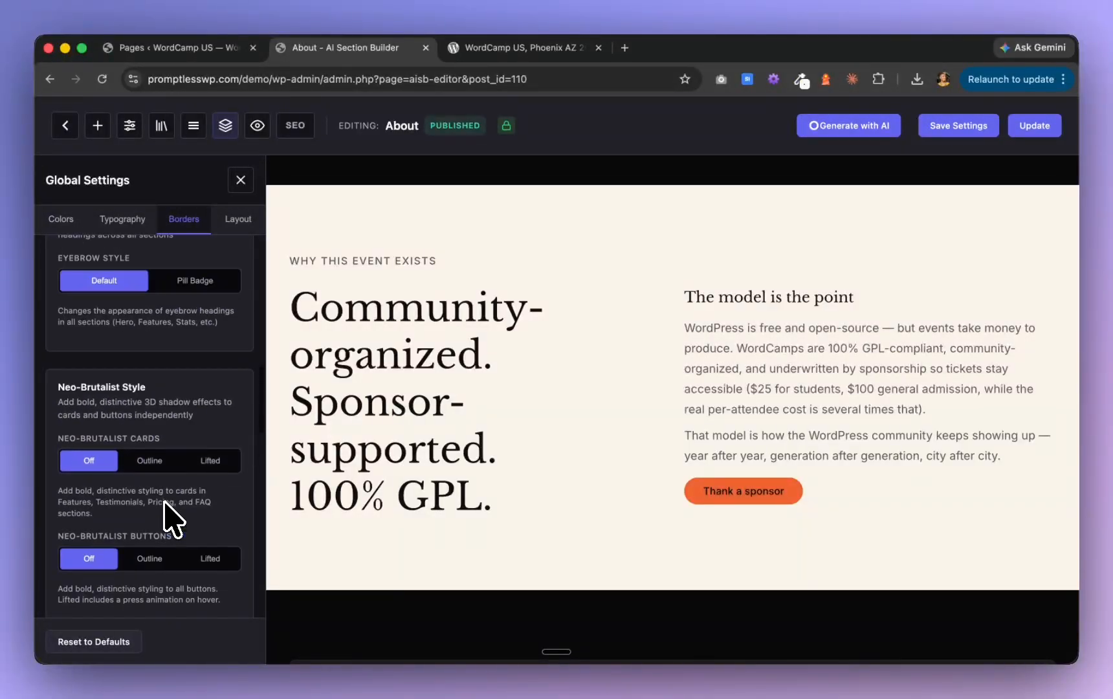
{"action": "scroll", "coordinate": [170, 518], "scroll_direction": "up", "scroll_amount": 2}
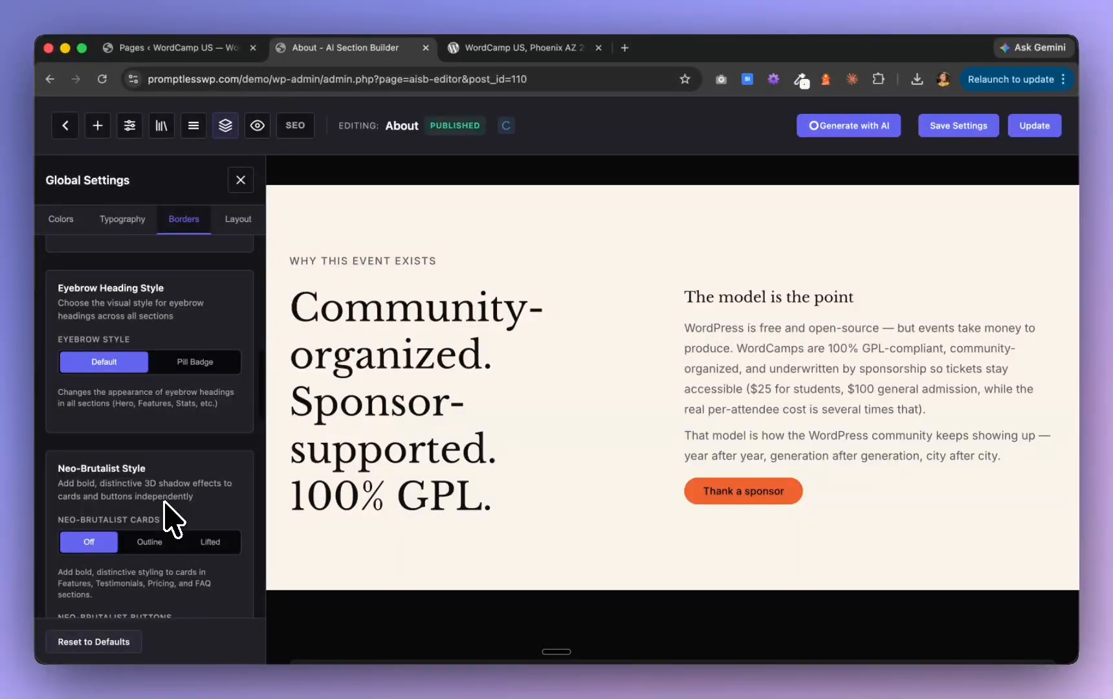
{"action": "scroll", "coordinate": [169, 518], "scroll_direction": "down", "scroll_amount": 2}
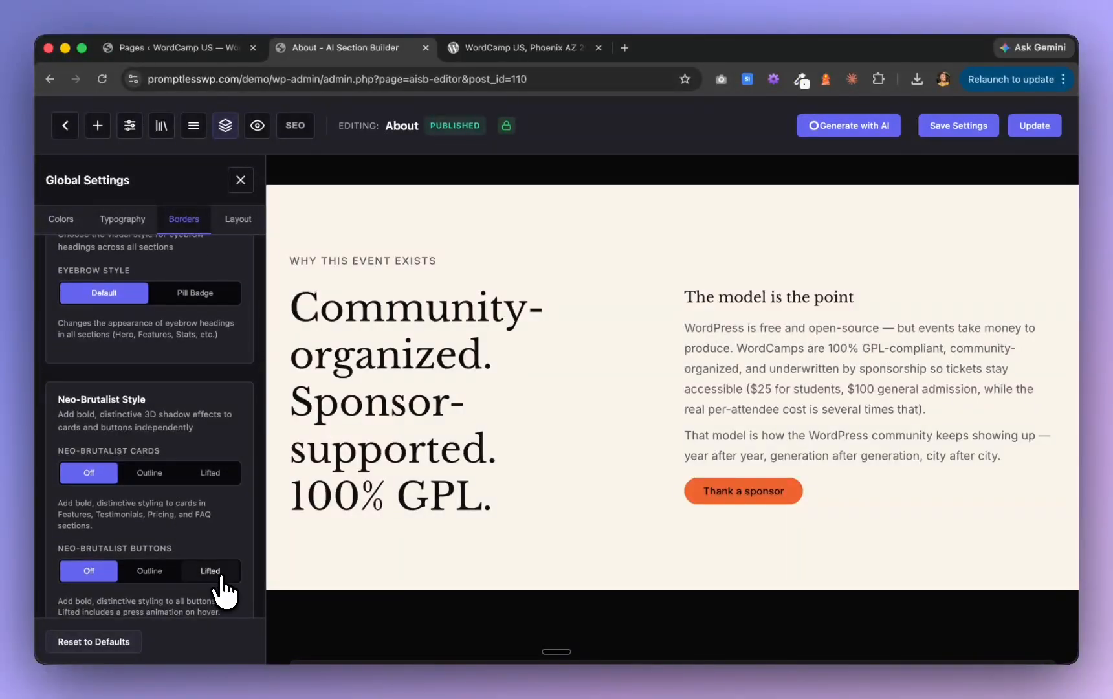
{"action": "left_click", "coordinate": [212, 574]}
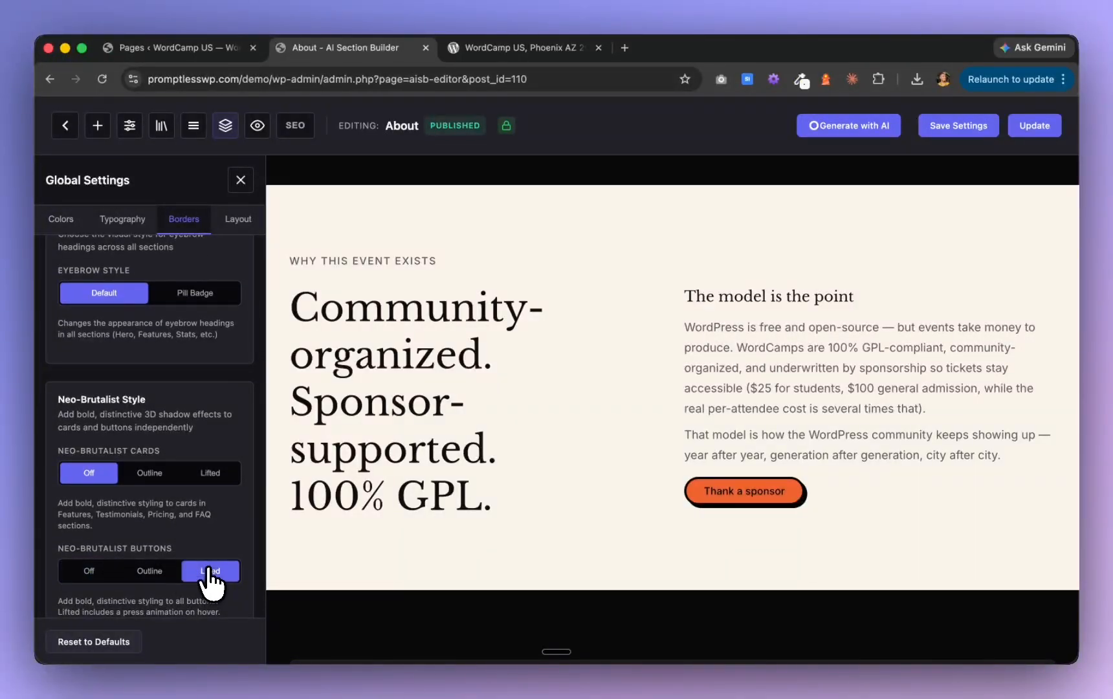
Check the restyled sections up to the hero, save the global settings and update the About page
{"action": "scroll", "coordinate": [393, 498], "scroll_direction": "up", "scroll_amount": 20}
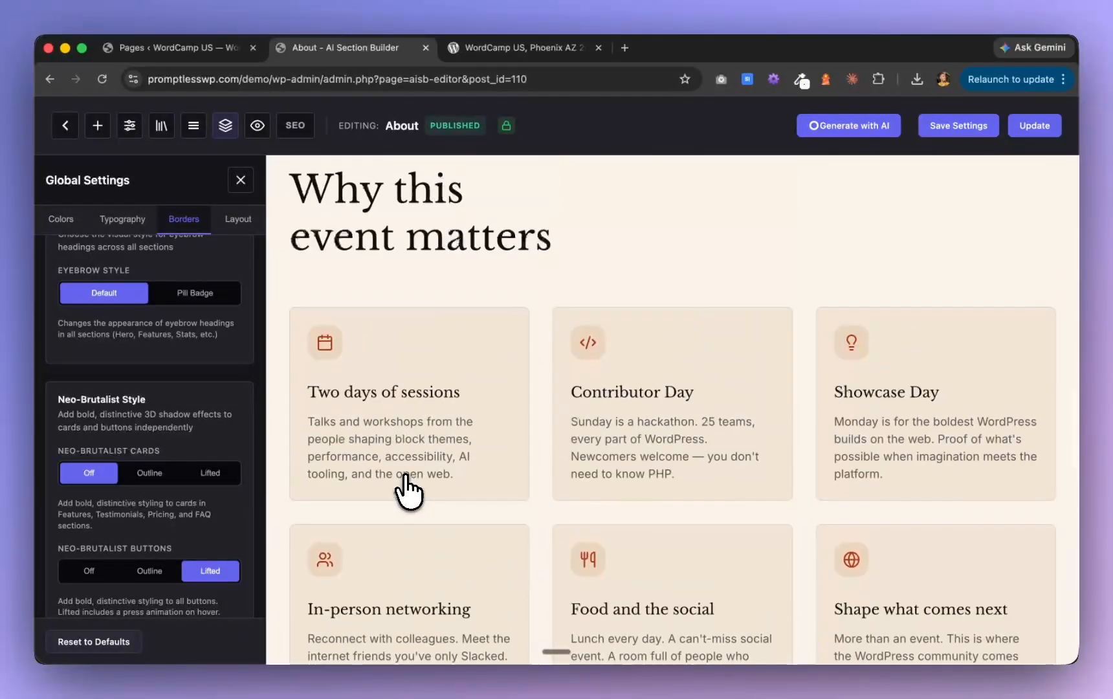
{"action": "scroll", "coordinate": [408, 492], "scroll_direction": "up", "scroll_amount": 15}
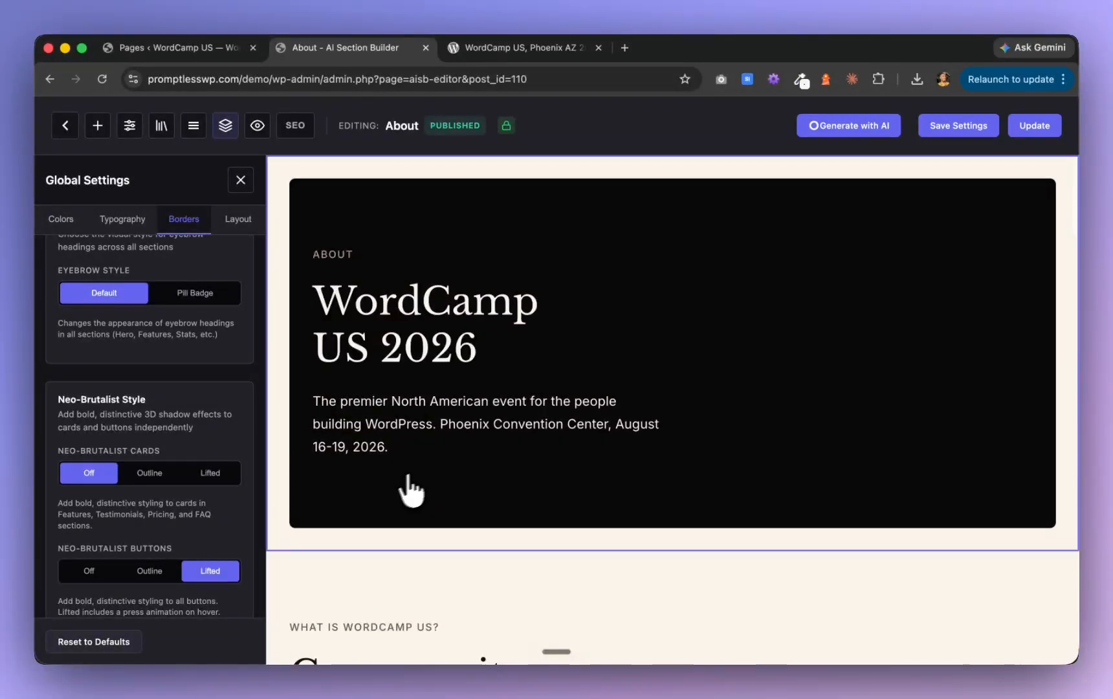
{"action": "left_click", "coordinate": [961, 128]}
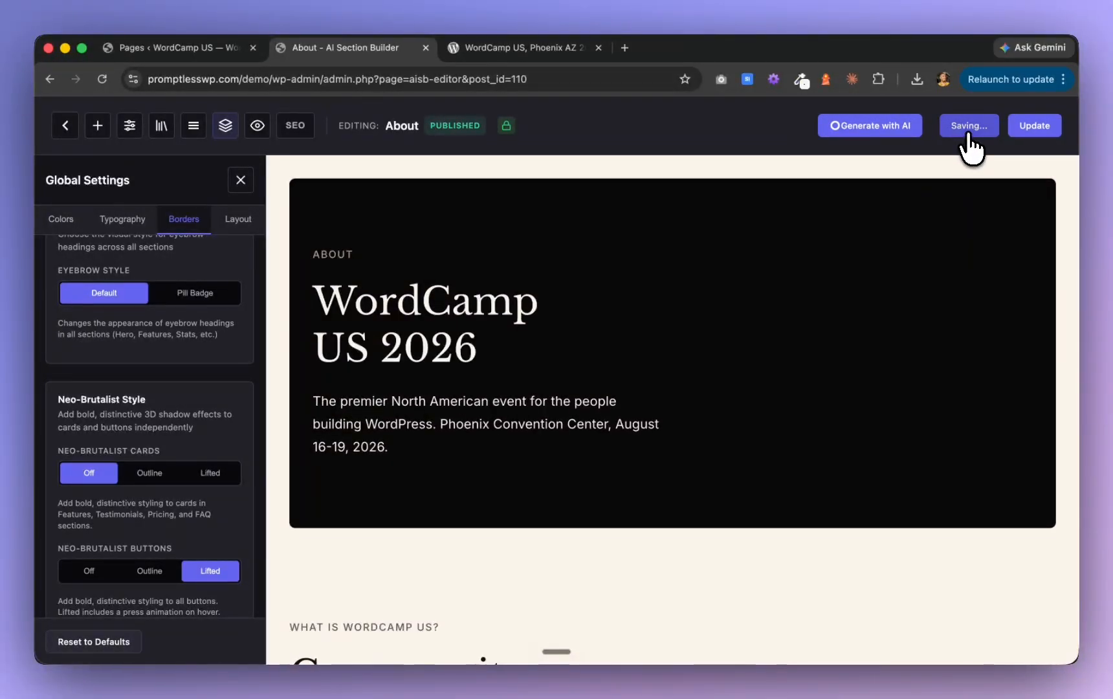
{"action": "left_click", "coordinate": [1035, 127]}
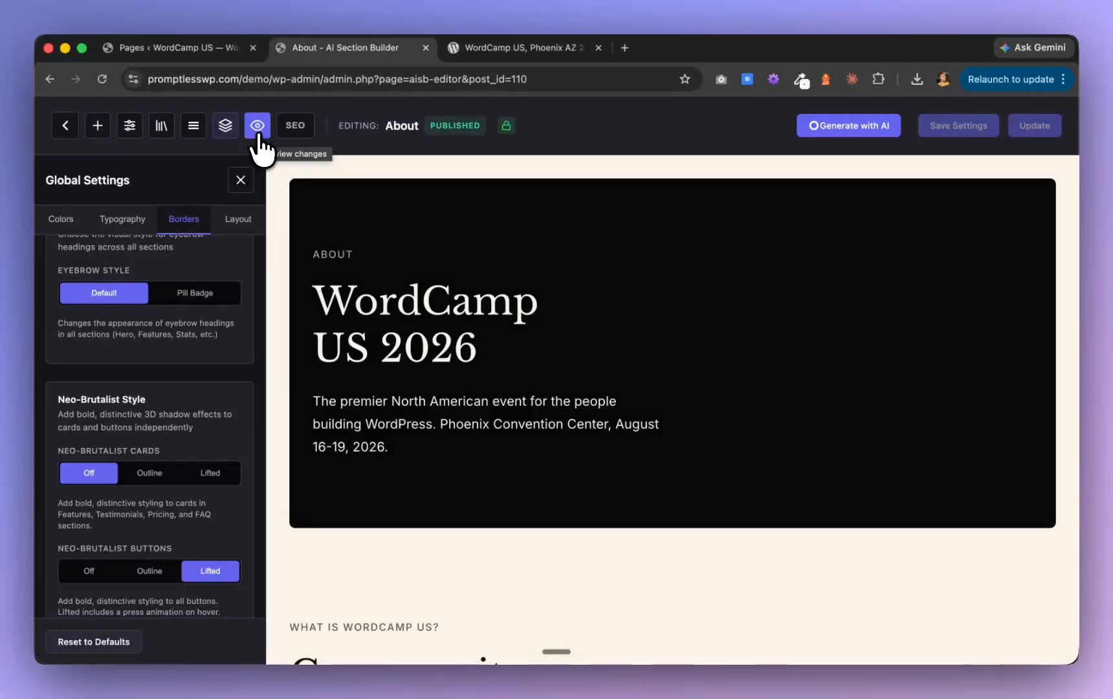
Preview the About page and examine its sections down to the footer, checking the fonts, icons, cards and buttons
{"action": "left_click", "coordinate": [257, 126]}
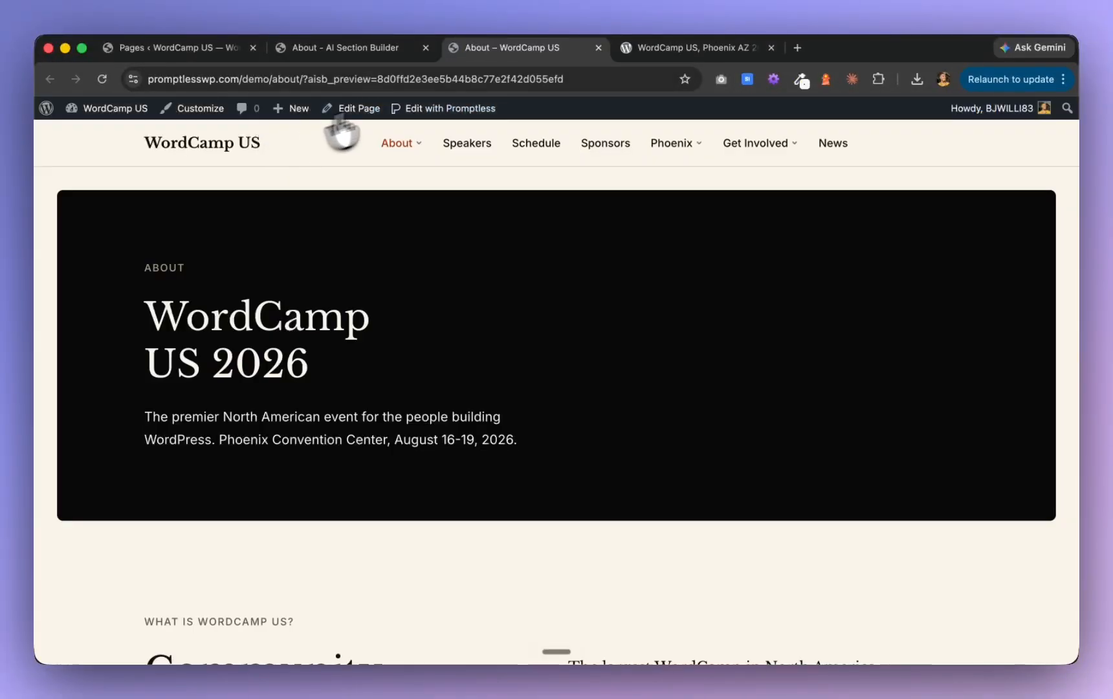
{"action": "scroll", "coordinate": [380, 273], "scroll_direction": "down", "scroll_amount": 8}
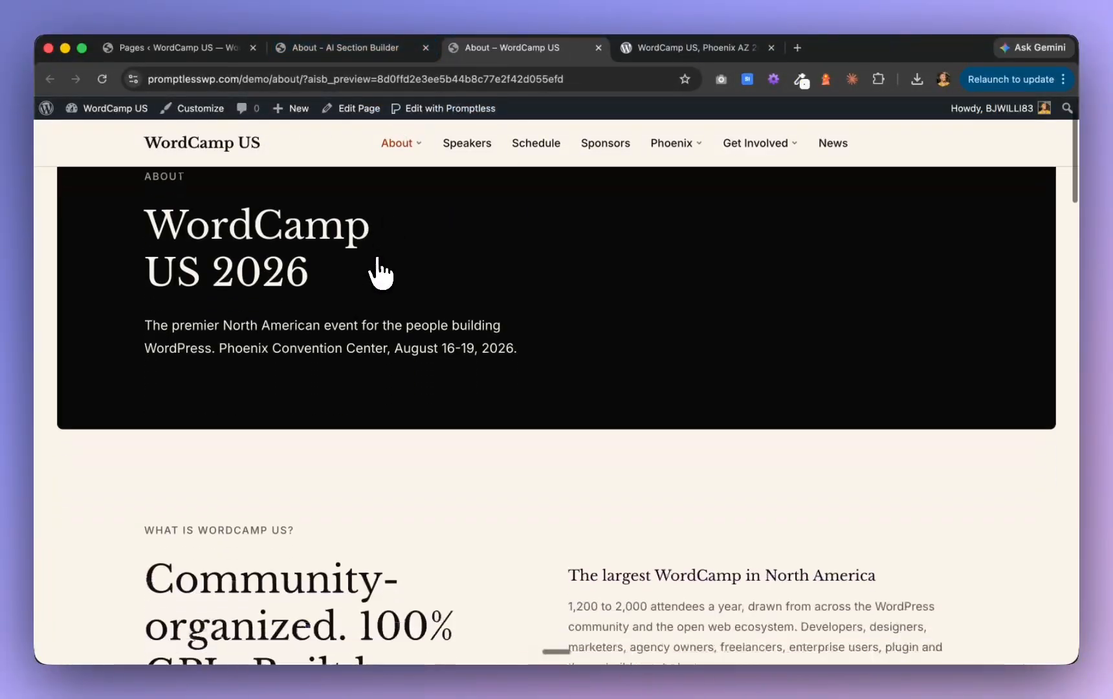
{"action": "scroll", "coordinate": [377, 260], "scroll_direction": "down", "scroll_amount": 5}
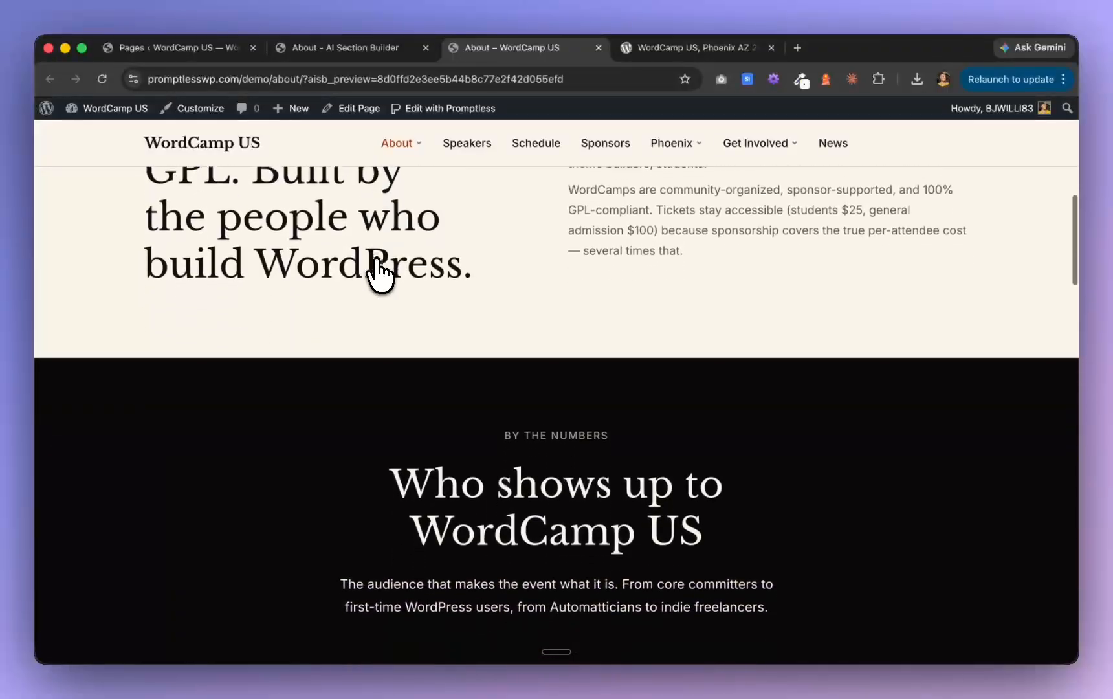
{"action": "scroll", "coordinate": [380, 273], "scroll_direction": "down", "scroll_amount": 9}
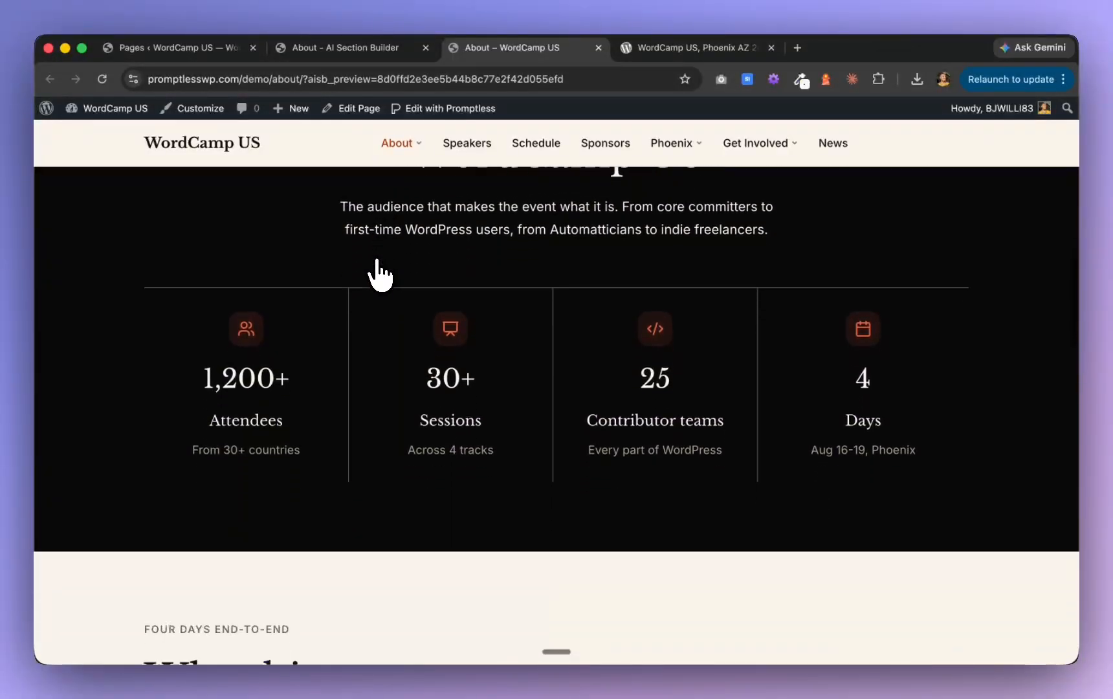
{"action": "scroll", "coordinate": [380, 273], "scroll_direction": "down", "scroll_amount": 10}
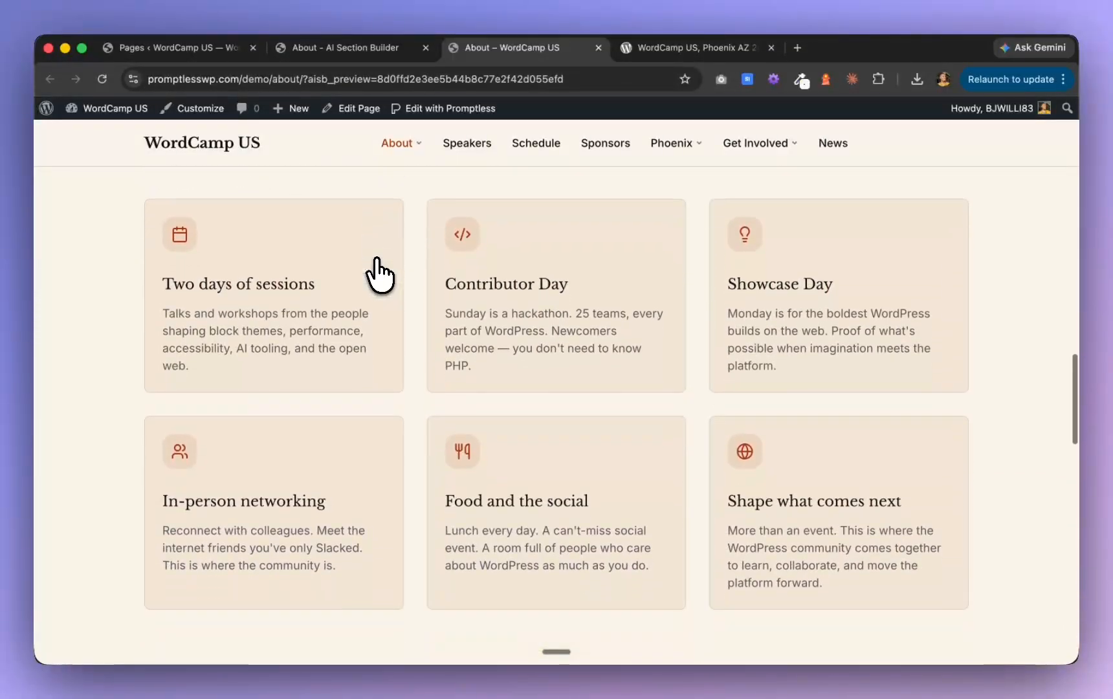
{"action": "scroll", "coordinate": [380, 273], "scroll_direction": "down", "scroll_amount": 10}
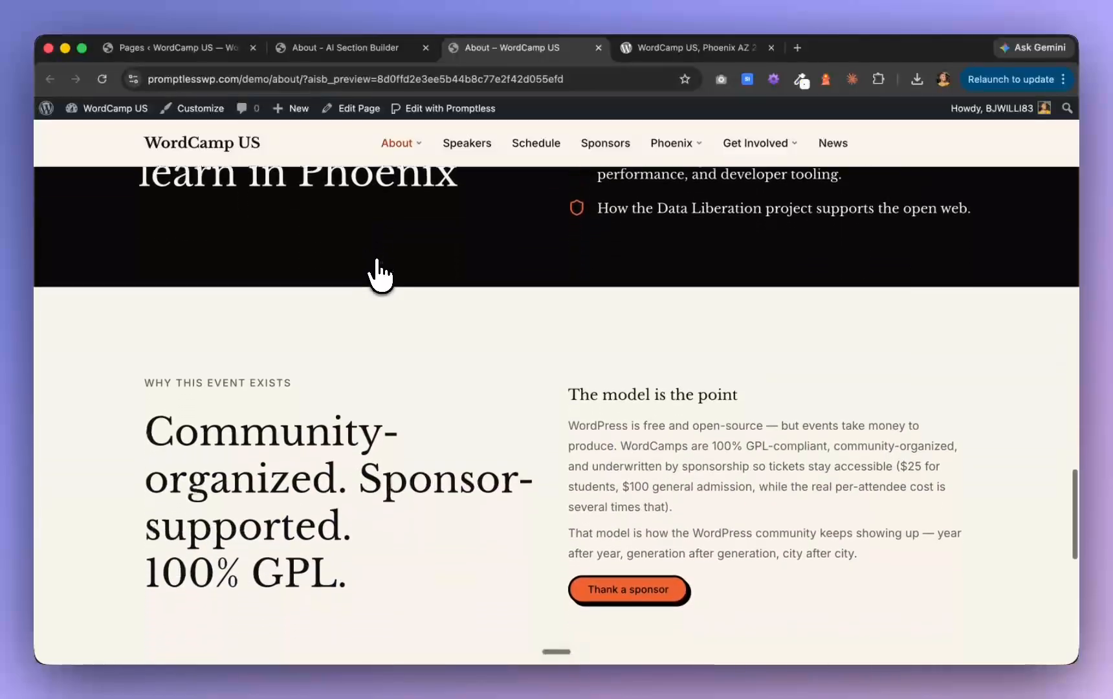
{"action": "scroll", "coordinate": [380, 273], "scroll_direction": "down", "scroll_amount": 4}
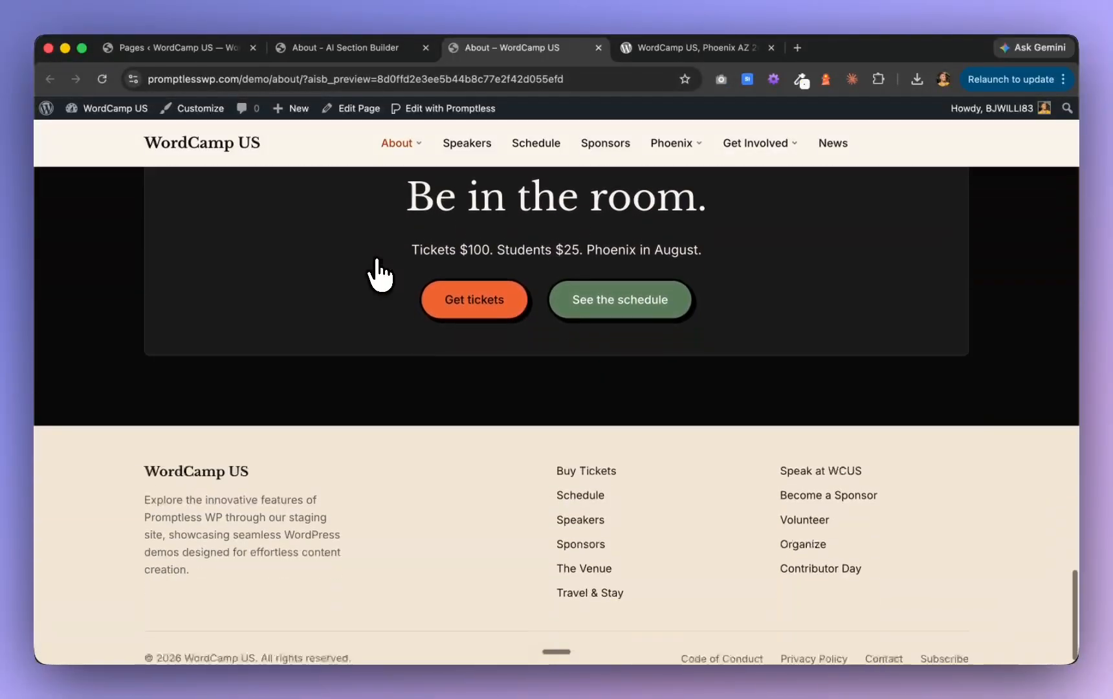
Re-examine the previewed About page from the footer up to the hero and back, checking section layout and button styling
{"action": "scroll", "coordinate": [380, 273], "scroll_direction": "up", "scroll_amount": 4}
{"action": "scroll", "coordinate": [380, 273], "scroll_direction": "up", "scroll_amount": 16}
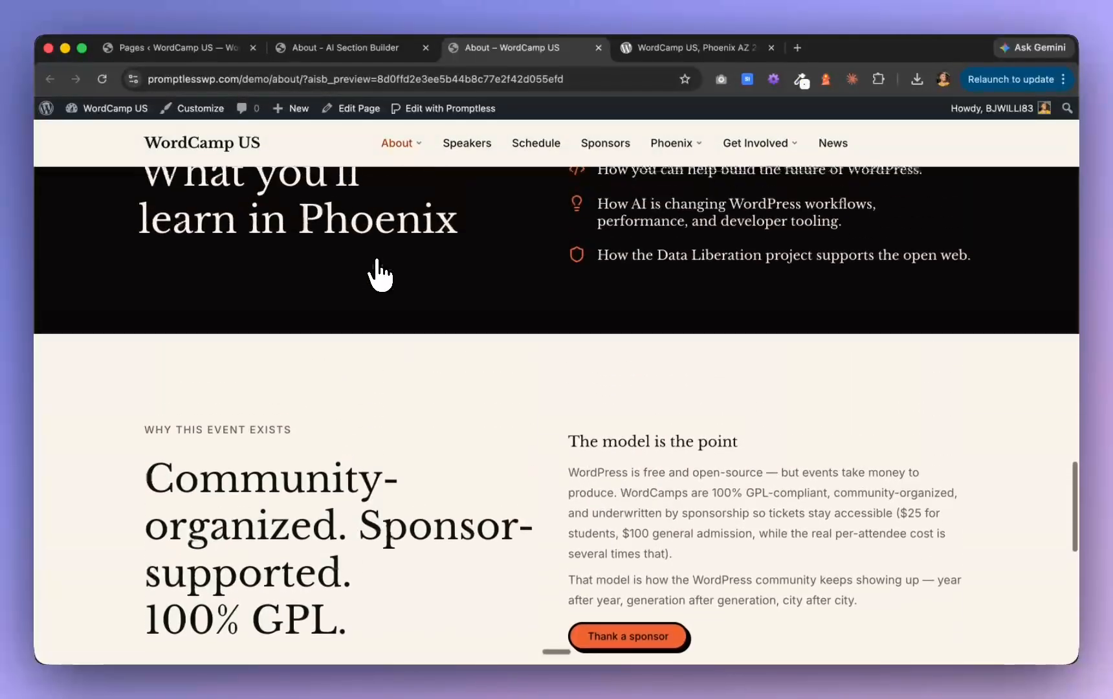
{"action": "scroll", "coordinate": [380, 273], "scroll_direction": "up", "scroll_amount": 10}
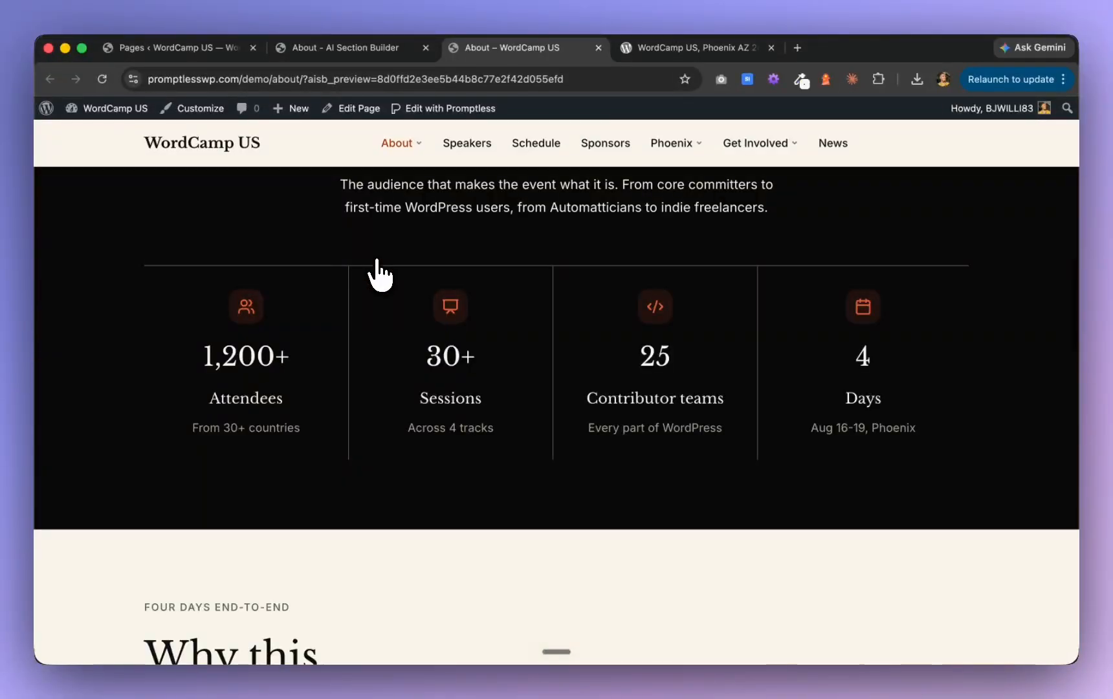
{"action": "scroll", "coordinate": [380, 273], "scroll_direction": "up", "scroll_amount": 6}
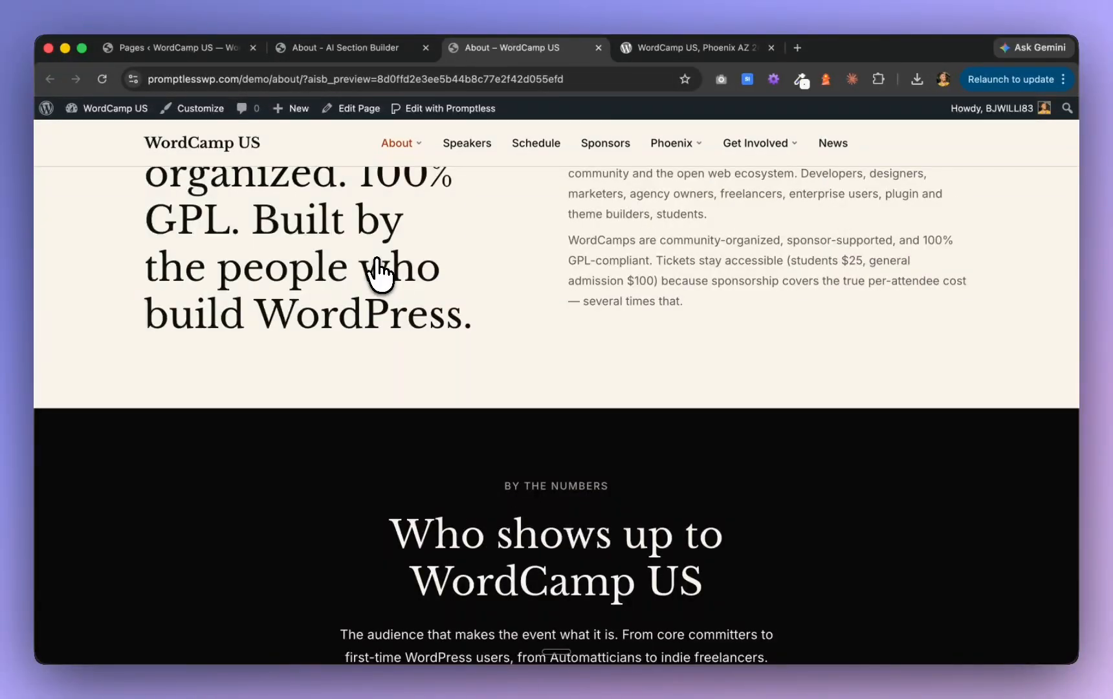
{"action": "scroll", "coordinate": [380, 273], "scroll_direction": "up", "scroll_amount": 8}
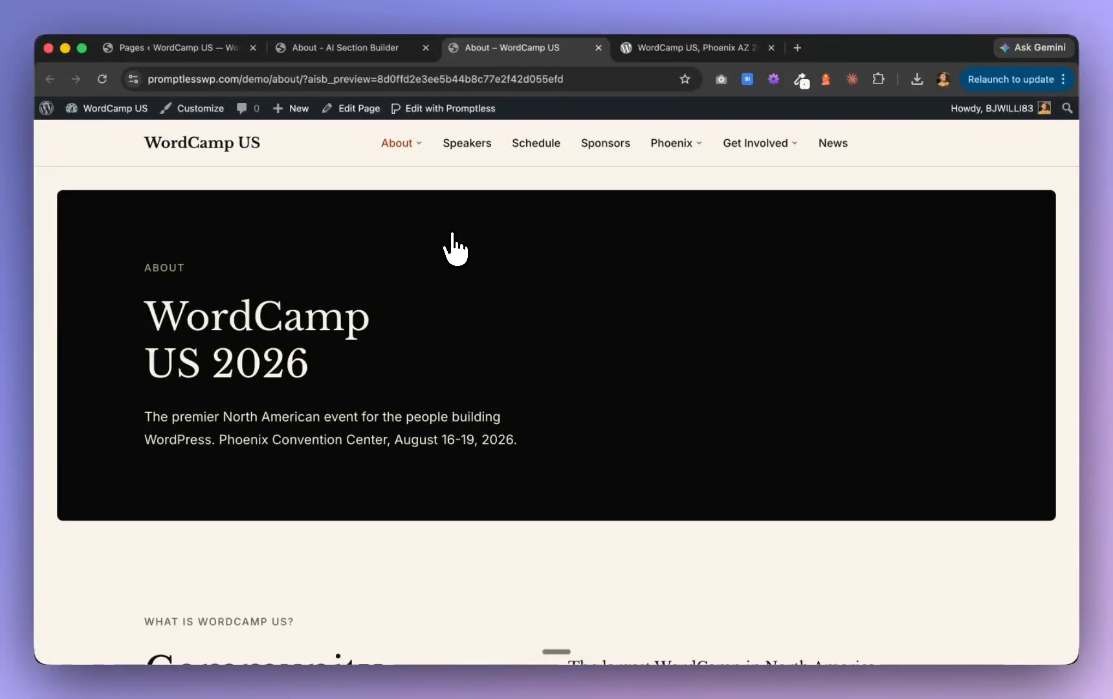
{"action": "scroll", "coordinate": [455, 249], "scroll_direction": "down", "scroll_amount": 5}
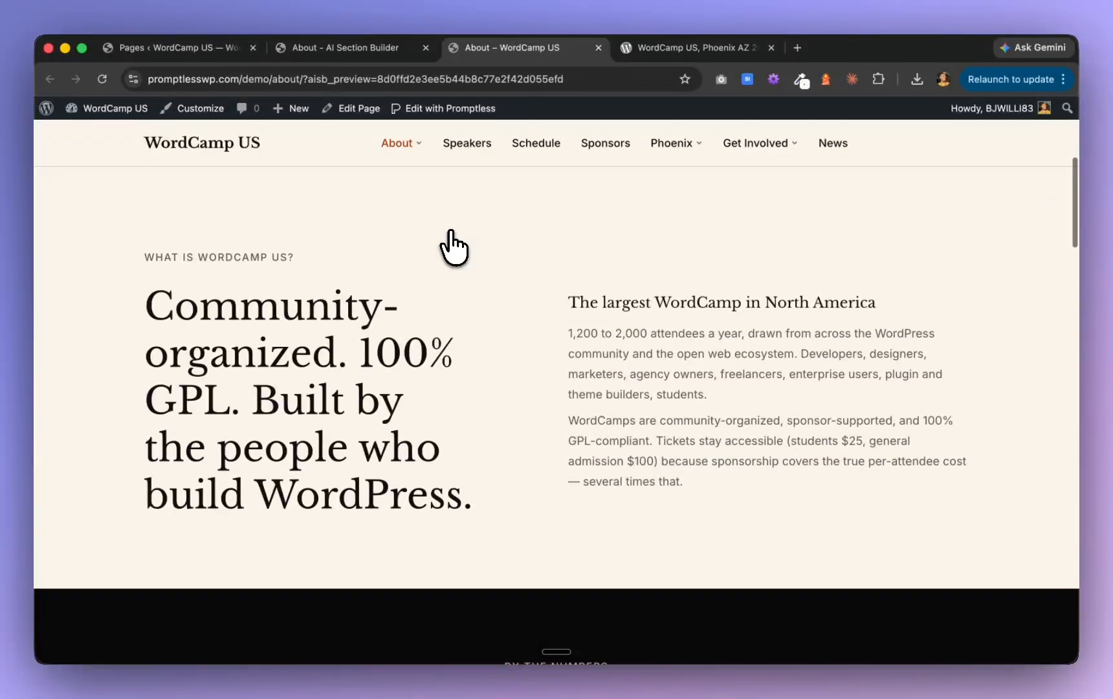
{"action": "scroll", "coordinate": [455, 249], "scroll_direction": "down", "scroll_amount": 3}
{"action": "scroll", "coordinate": [455, 249], "scroll_direction": "up", "scroll_amount": 1}
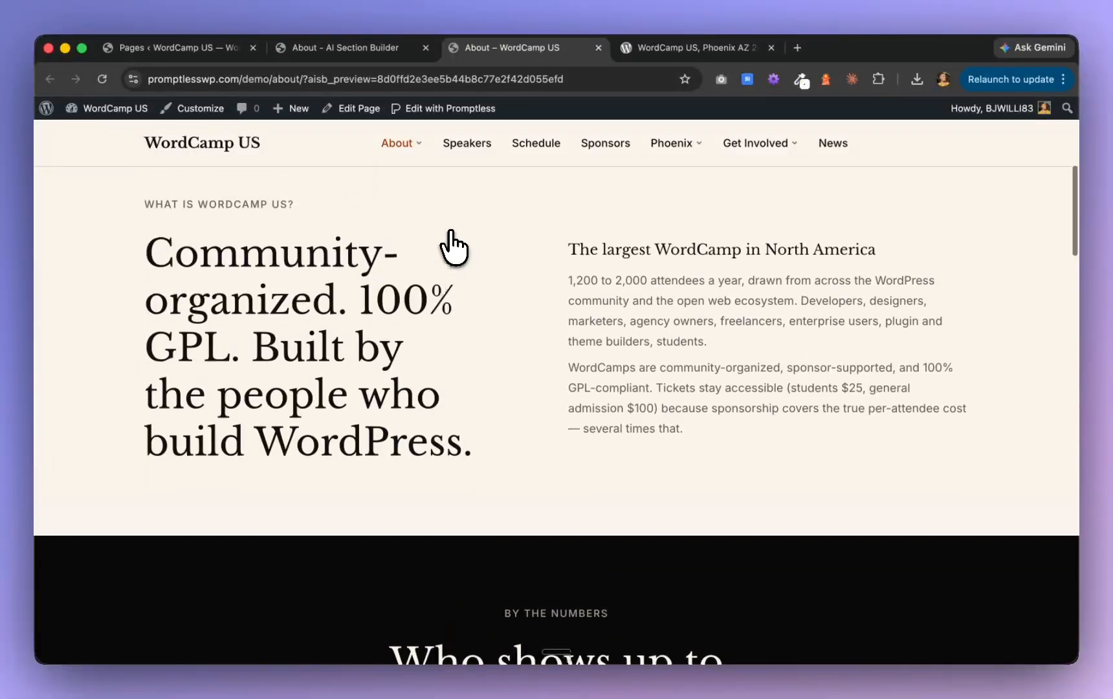
{"action": "scroll", "coordinate": [455, 249], "scroll_direction": "up", "scroll_amount": 6}
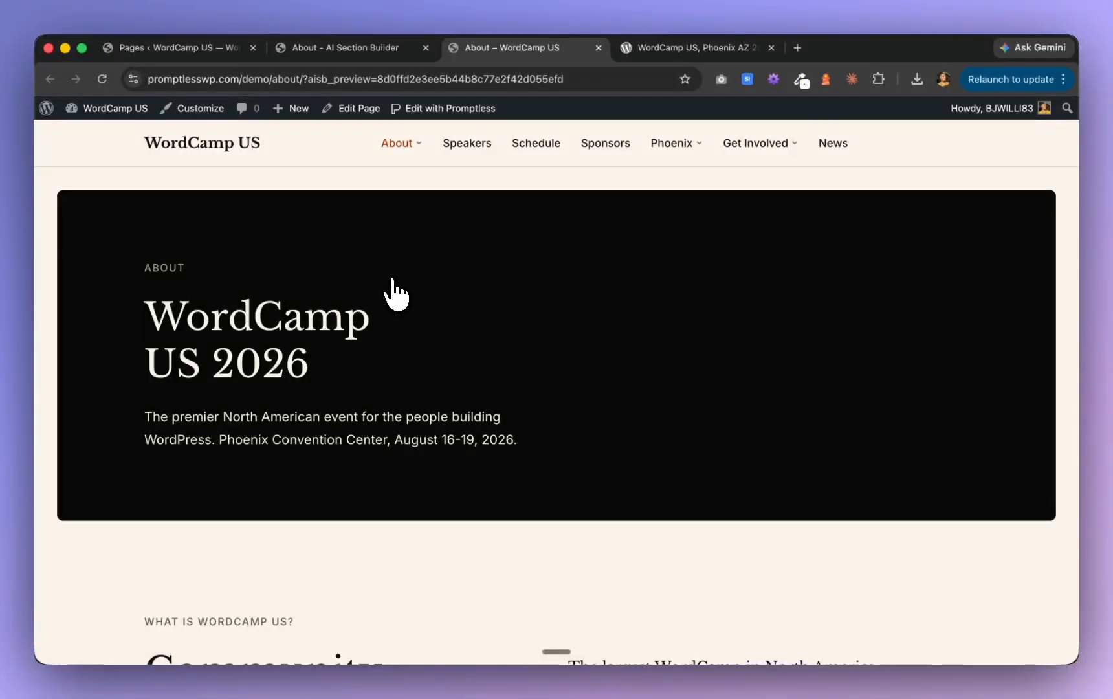
{"action": "scroll", "coordinate": [391, 293], "scroll_direction": "down", "scroll_amount": 15}
{"action": "scroll", "coordinate": [394, 295], "scroll_direction": "down", "scroll_amount": 20}
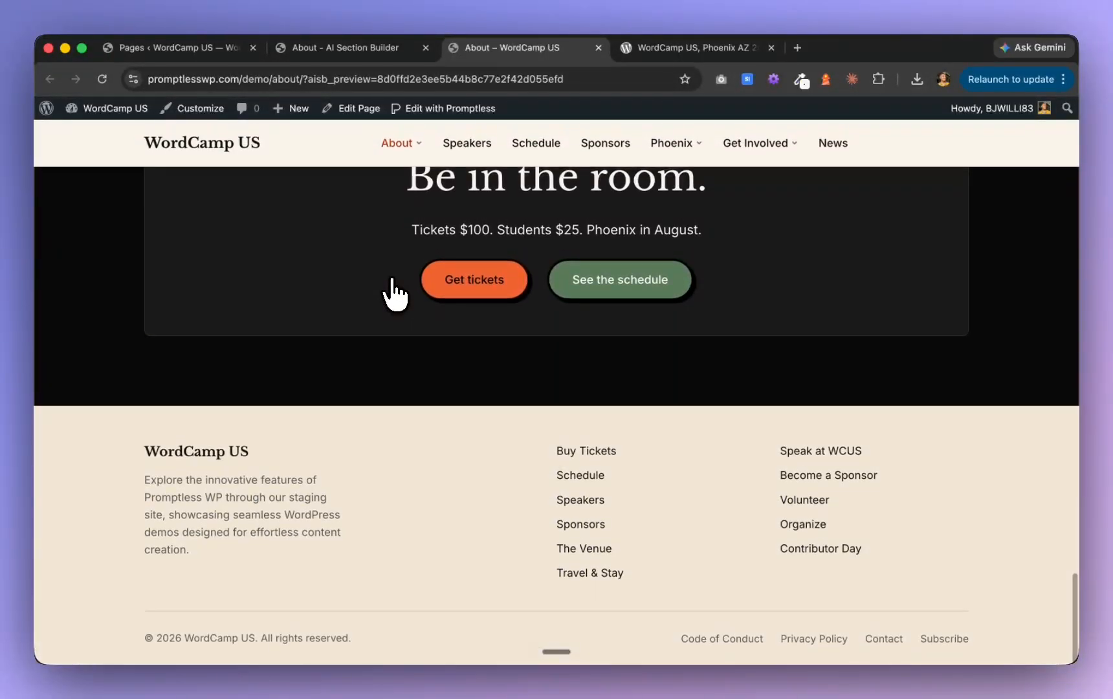
{"action": "scroll", "coordinate": [374, 361], "scroll_direction": "up", "scroll_amount": 20}
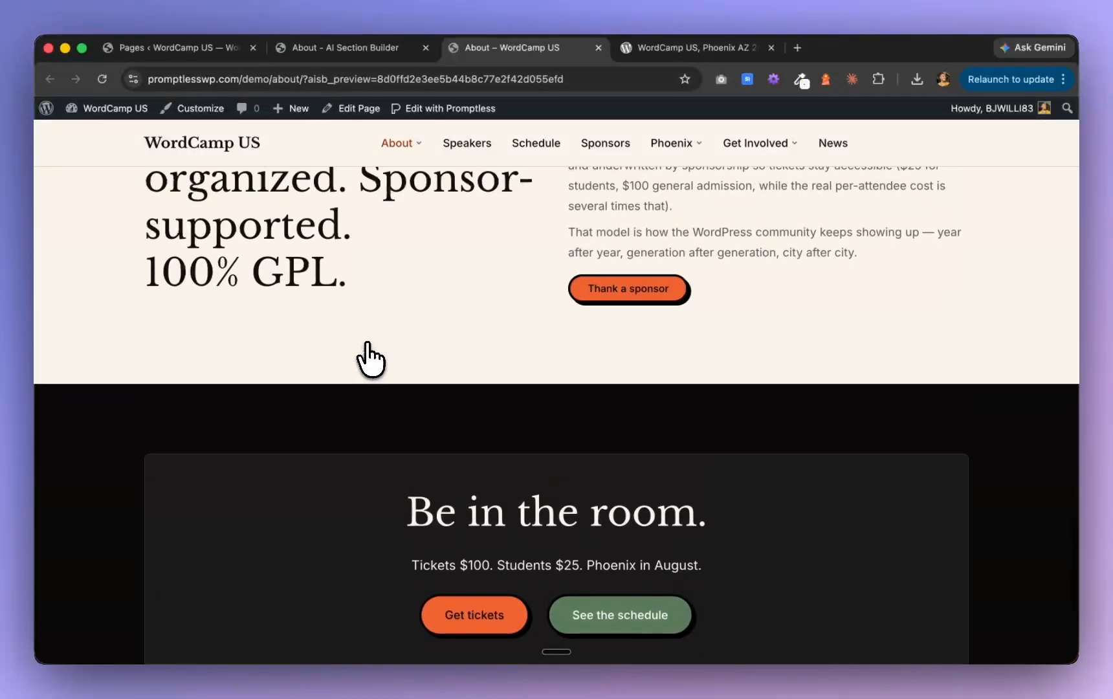
{"action": "scroll", "coordinate": [368, 358], "scroll_direction": "up", "scroll_amount": 5}
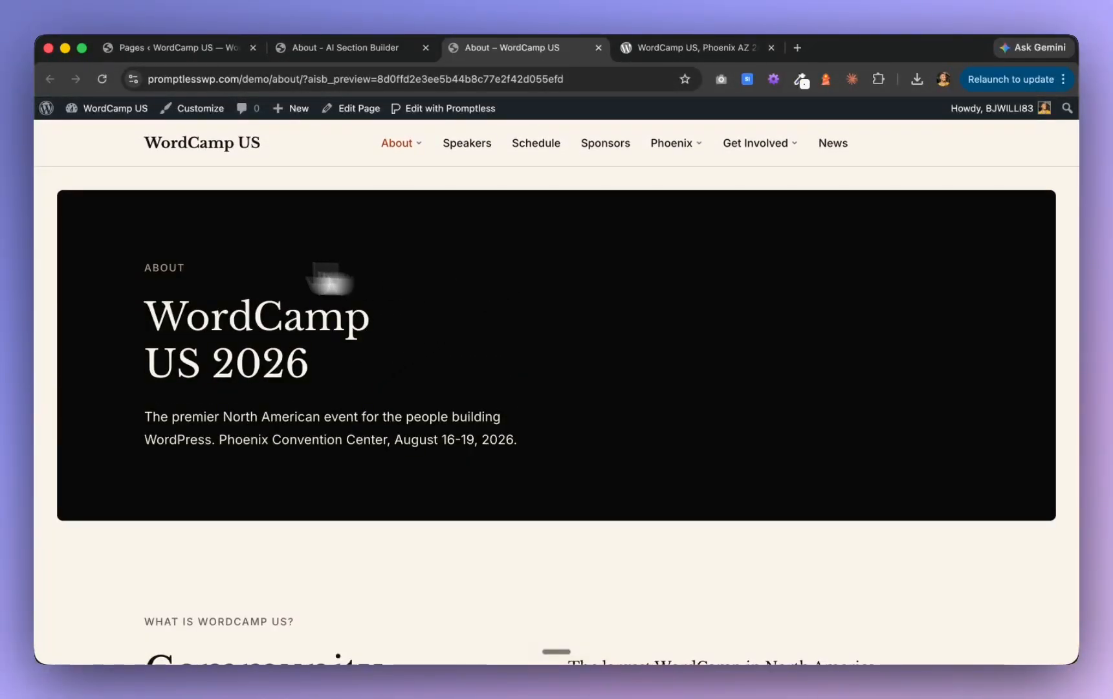
Switch to Claude, review the Phase F page summary and send "proceed" to start Phase G
{"action": "key", "text": "super+Tab"}
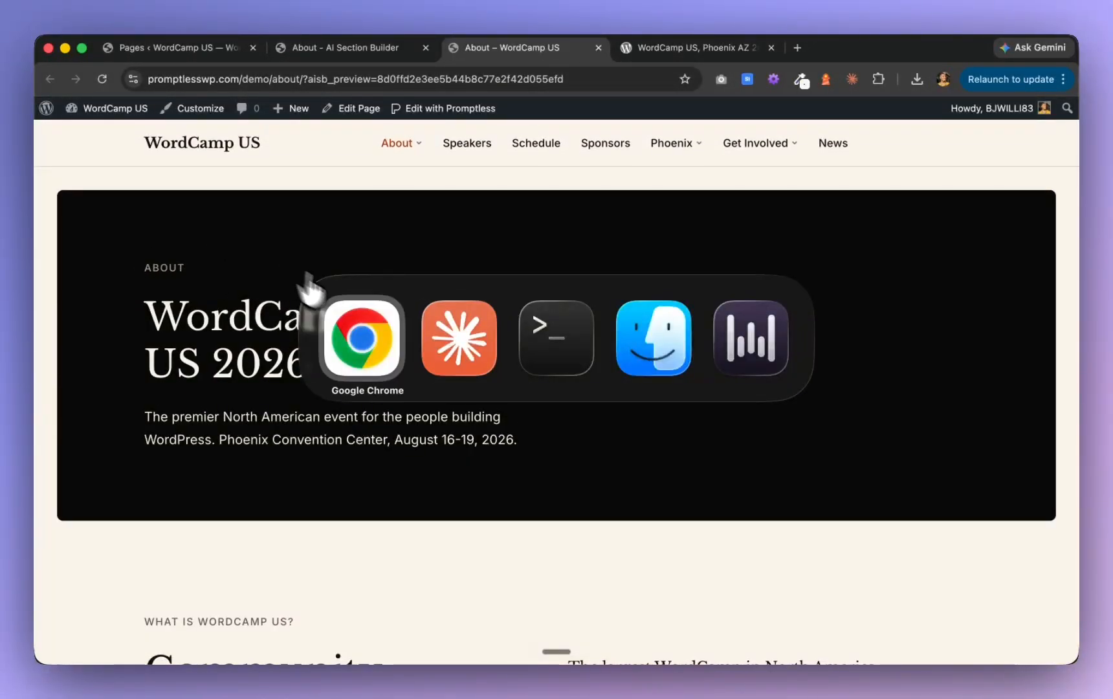
{"action": "left_click", "coordinate": [448, 359]}
{"action": "scroll", "coordinate": [448, 359], "scroll_direction": "down", "scroll_amount": 5}
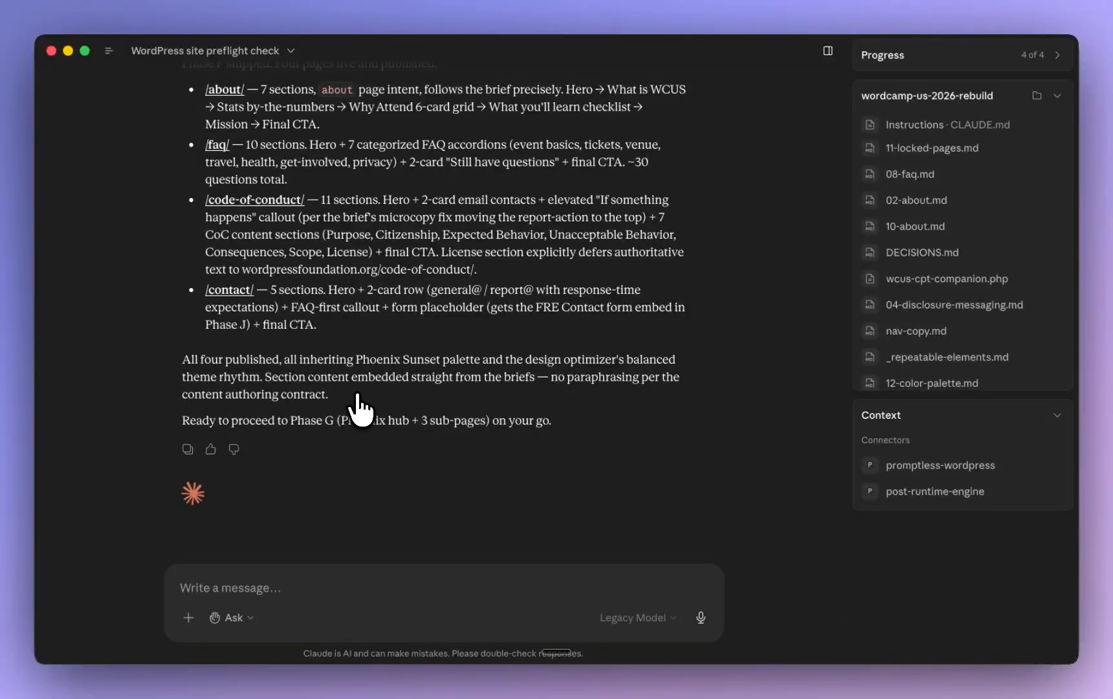
{"action": "scroll", "coordinate": [358, 408], "scroll_direction": "up", "scroll_amount": 5}
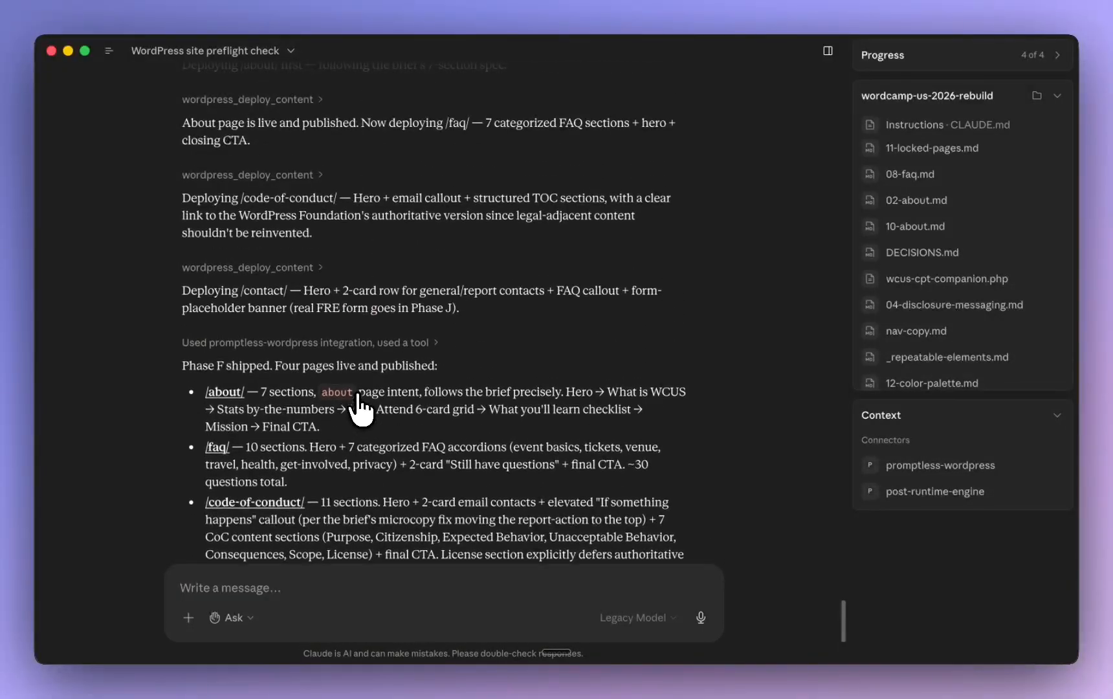
{"action": "scroll", "coordinate": [358, 396], "scroll_direction": "down", "scroll_amount": 1}
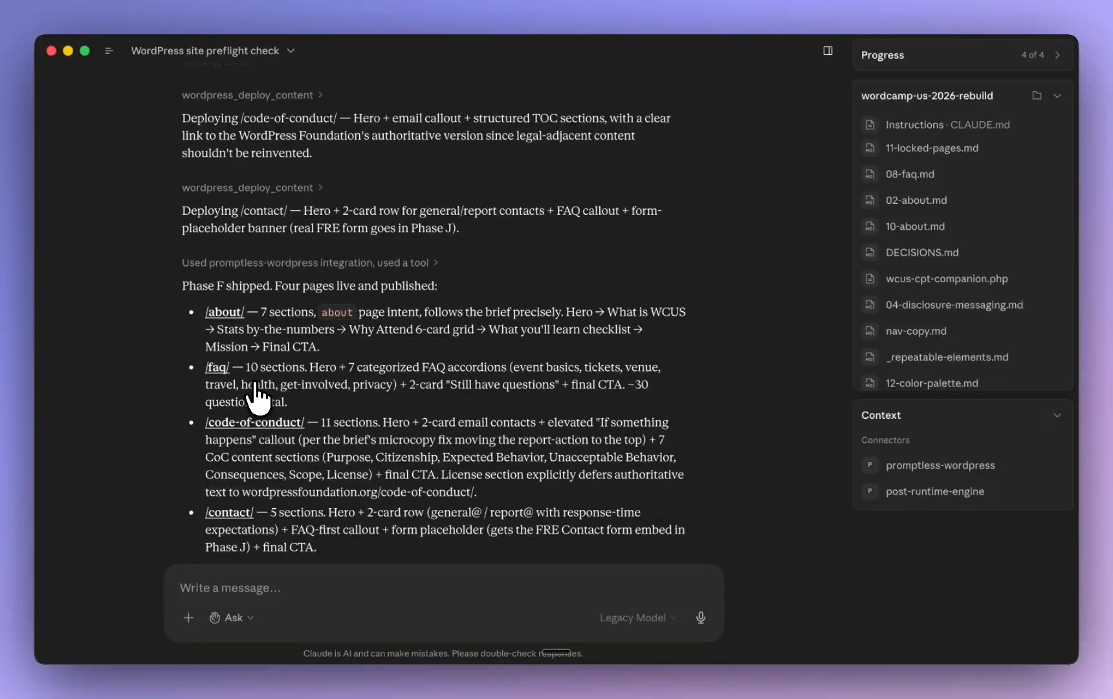
{"action": "scroll", "coordinate": [258, 395], "scroll_direction": "down", "scroll_amount": 1}
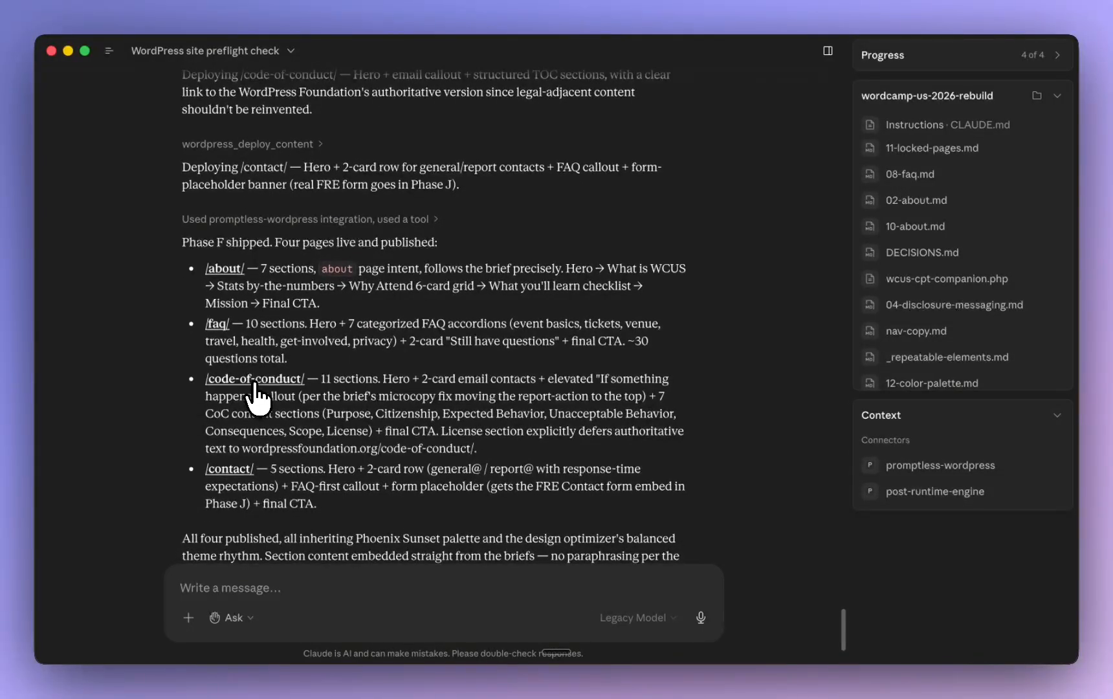
{"action": "scroll", "coordinate": [338, 434], "scroll_direction": "down", "scroll_amount": 2}
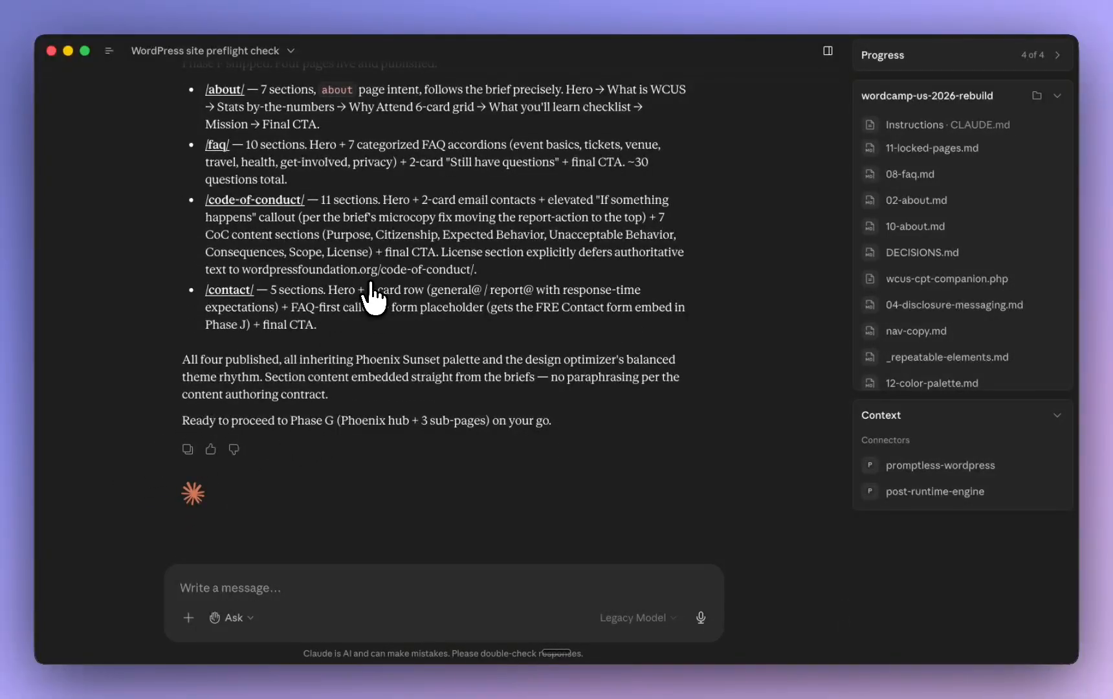
{"action": "left_click", "coordinate": [246, 588]}
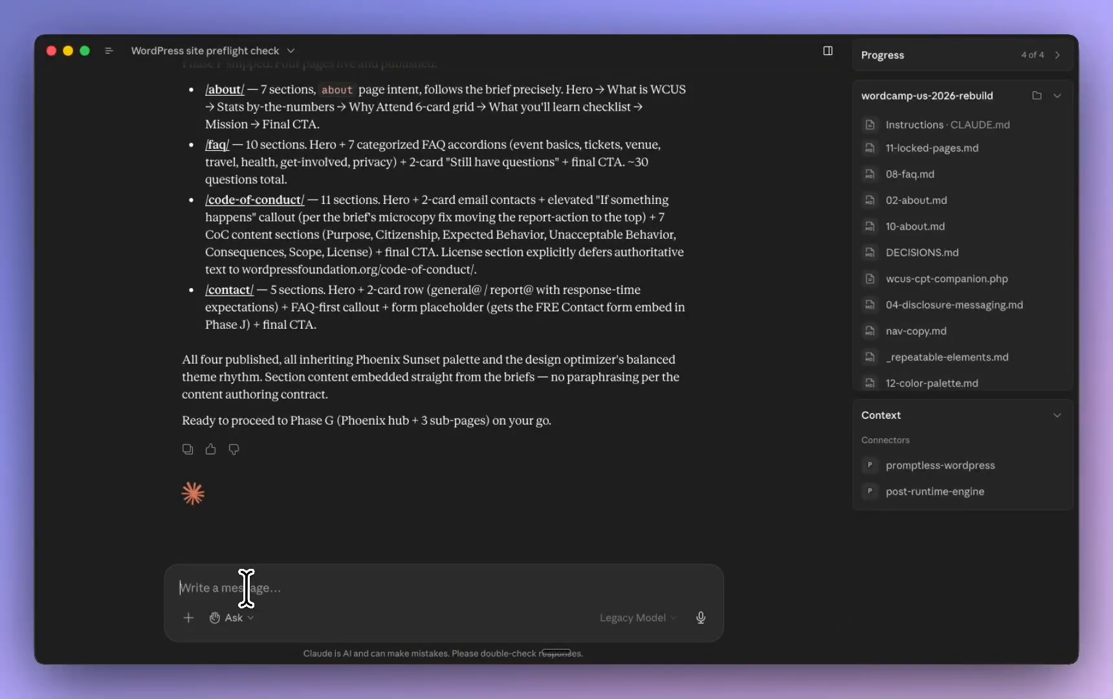
{"action": "type", "text": "proceed"}
{"action": "key", "text": "Return"}
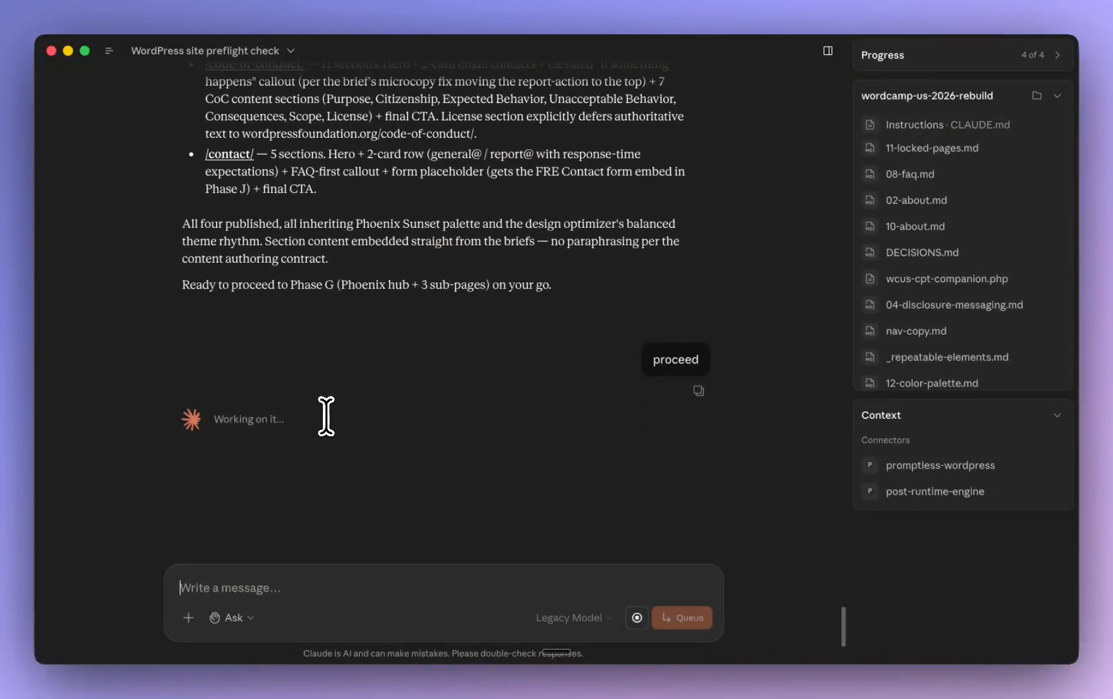
Switch back to Chrome and return to the About page in the section builder, checking its hero and introduction sections
{"action": "key", "text": "super+Tab"}
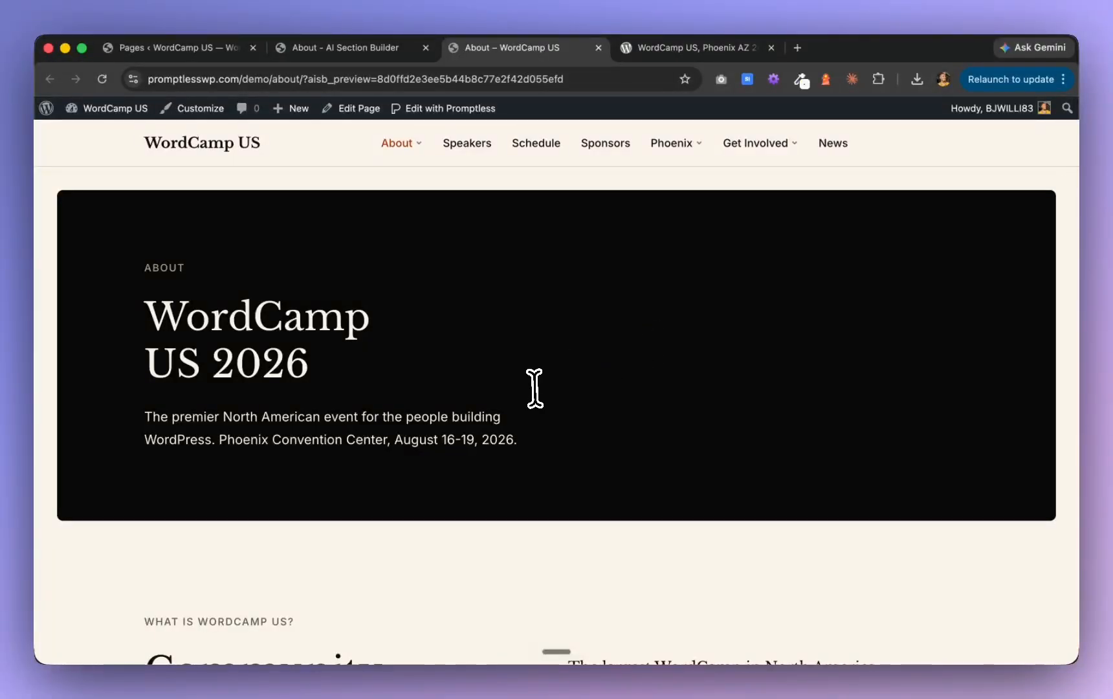
{"action": "scroll", "coordinate": [535, 388], "scroll_direction": "down", "scroll_amount": 5}
{"action": "scroll", "coordinate": [534, 388], "scroll_direction": "down", "scroll_amount": 3}
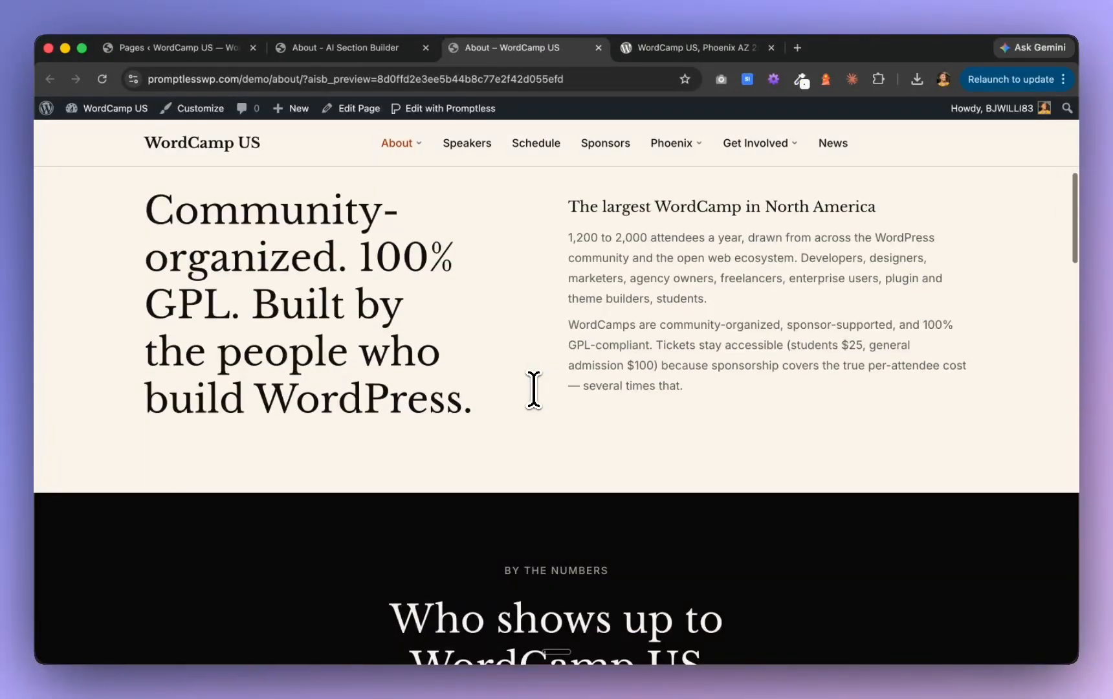
{"action": "left_click", "coordinate": [346, 47]}
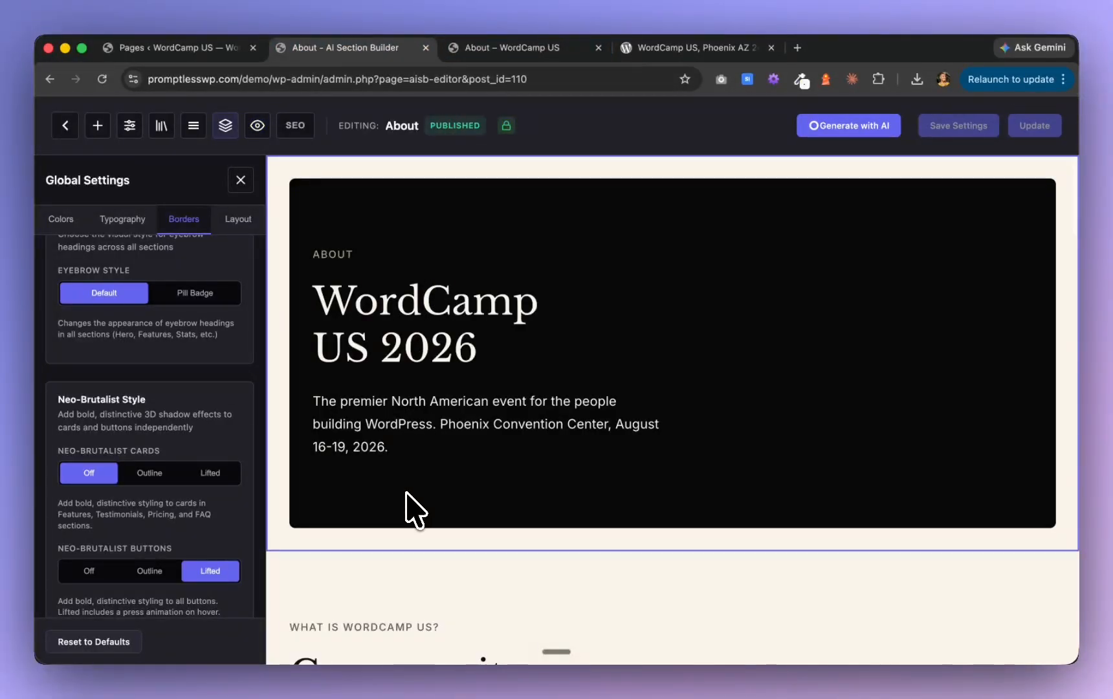
{"action": "scroll", "coordinate": [414, 511], "scroll_direction": "down", "scroll_amount": 9}
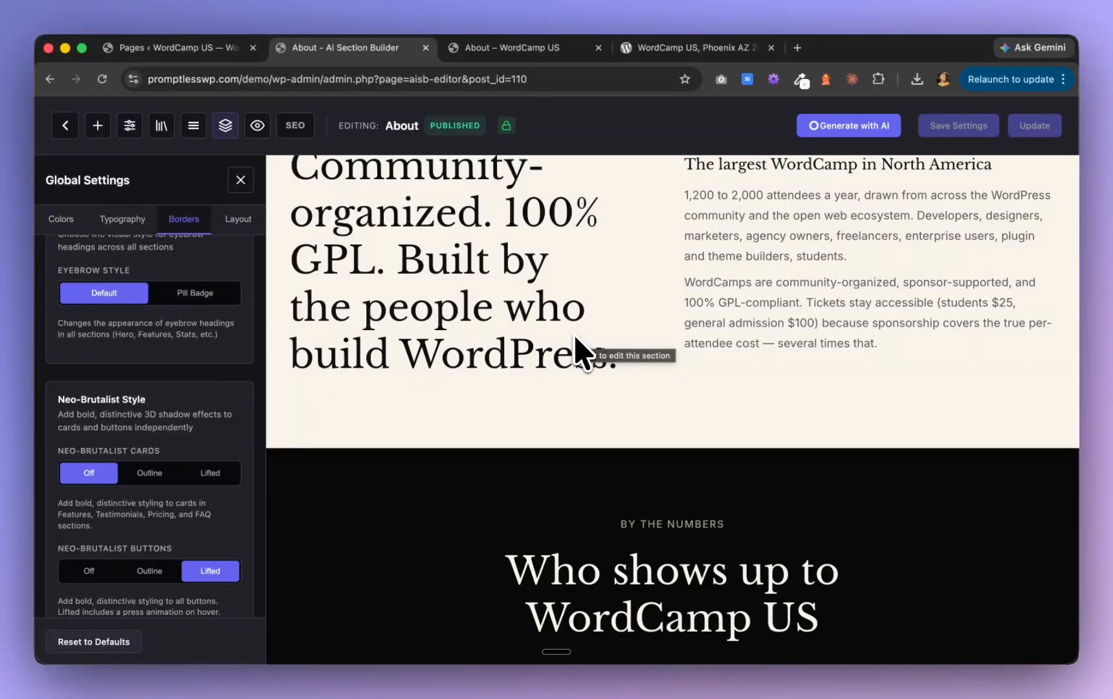
{"action": "scroll", "coordinate": [578, 344], "scroll_direction": "up", "scroll_amount": 2}
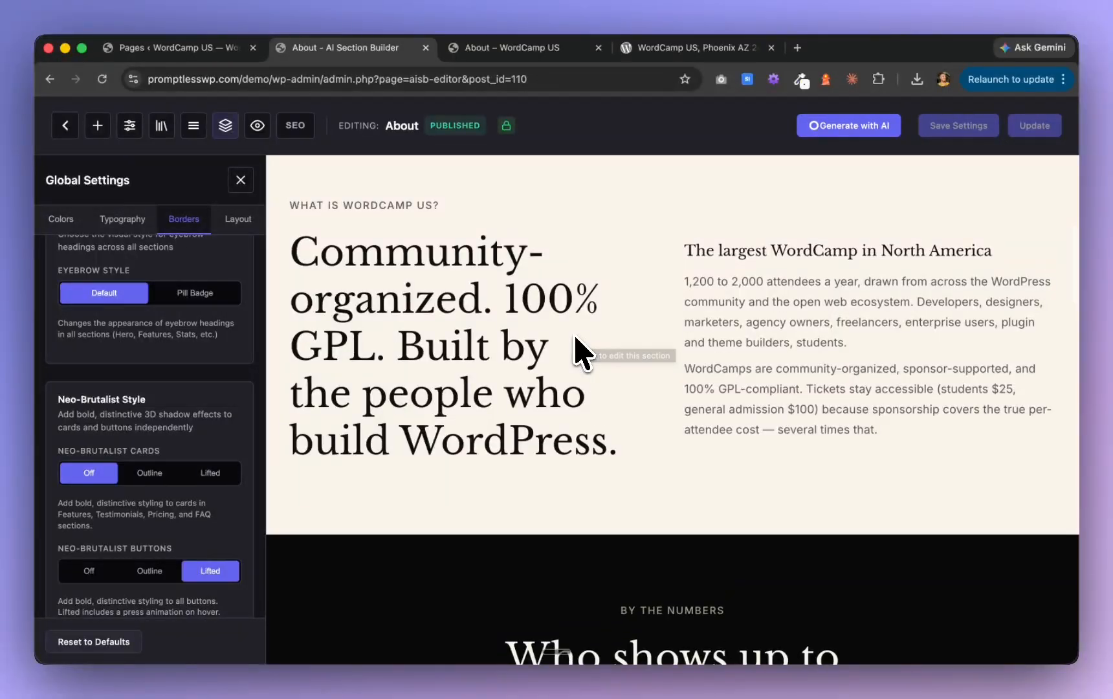
{"action": "scroll", "coordinate": [578, 344], "scroll_direction": "up", "scroll_amount": 3}
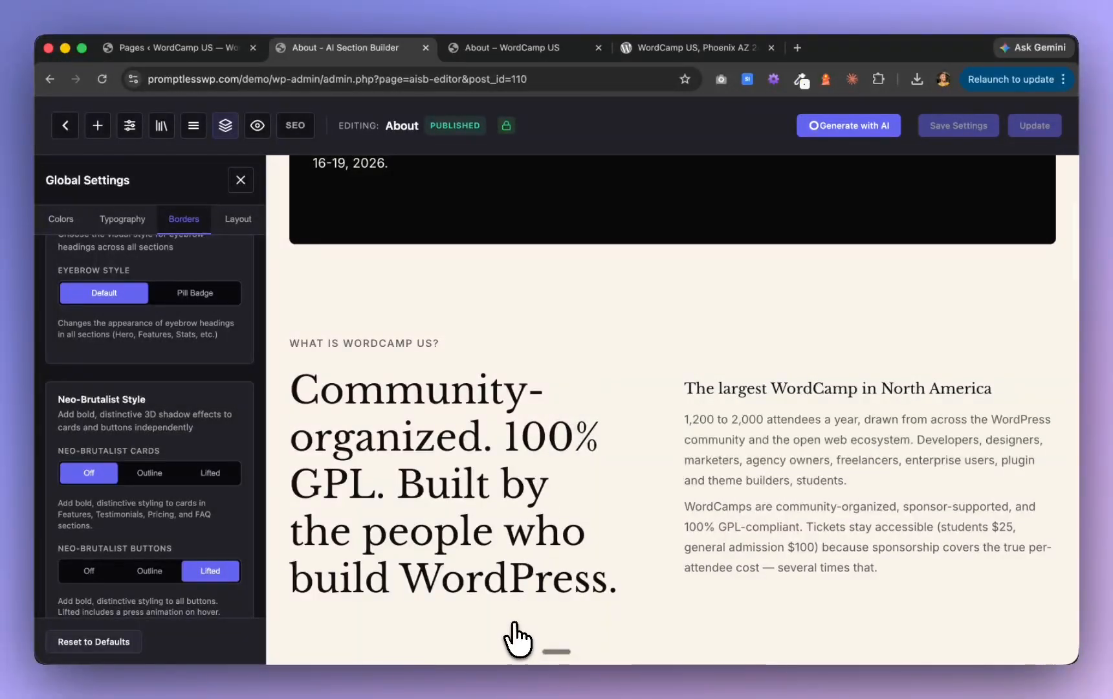
Open the advanced settings of the "What is WordCamp US?" features section to inspect its custom ID, classes and CSS options
{"action": "left_click", "coordinate": [688, 458]}
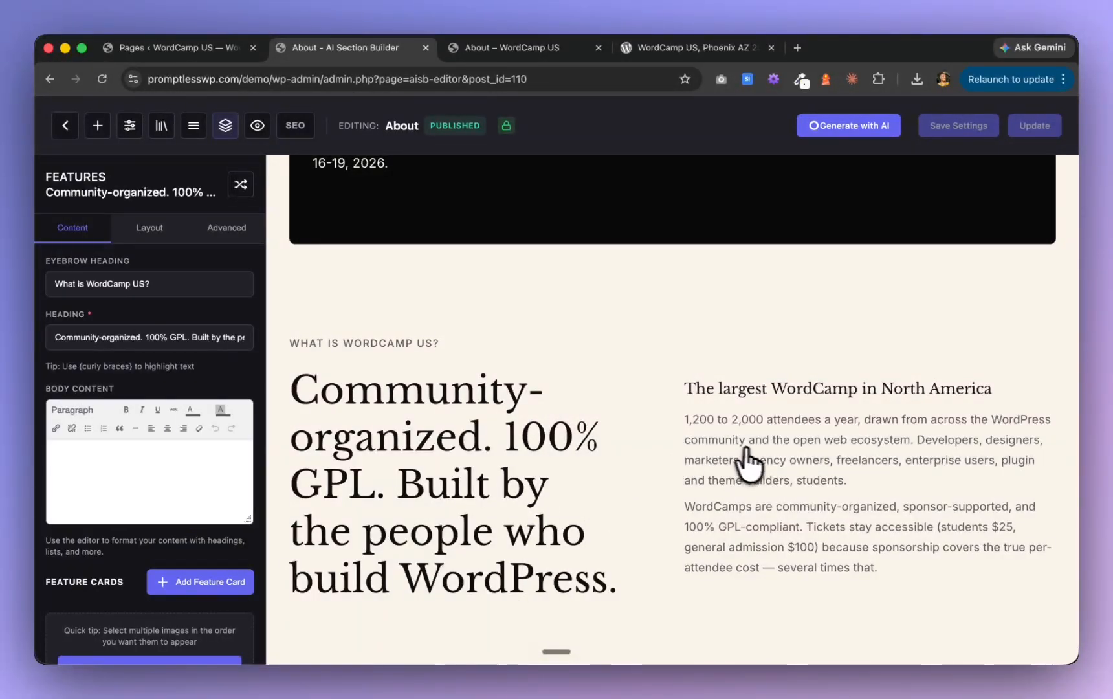
{"action": "scroll", "coordinate": [750, 466], "scroll_direction": "down", "scroll_amount": 3}
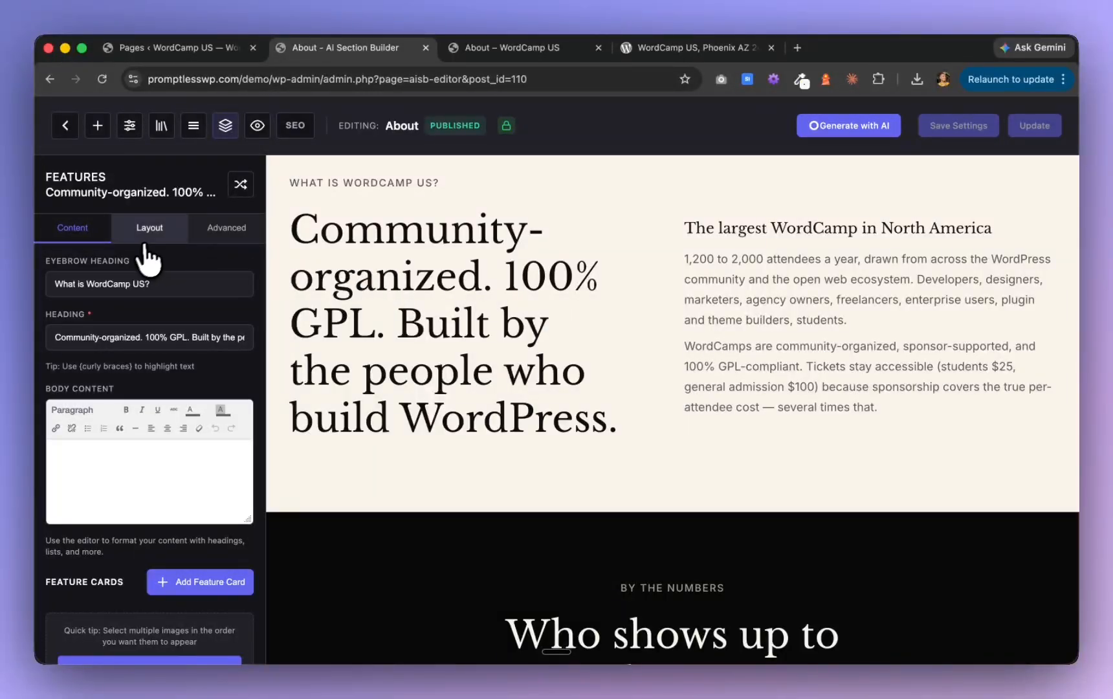
{"action": "left_click", "coordinate": [220, 228]}
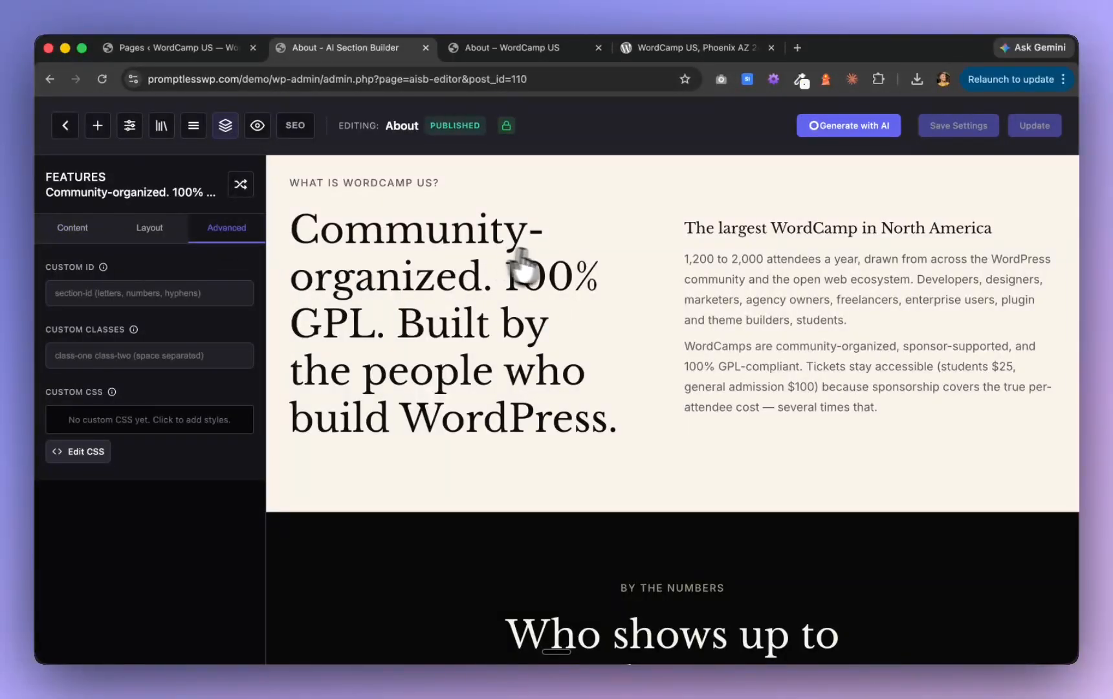
{"action": "scroll", "coordinate": [556, 273], "scroll_direction": "up", "scroll_amount": 4}
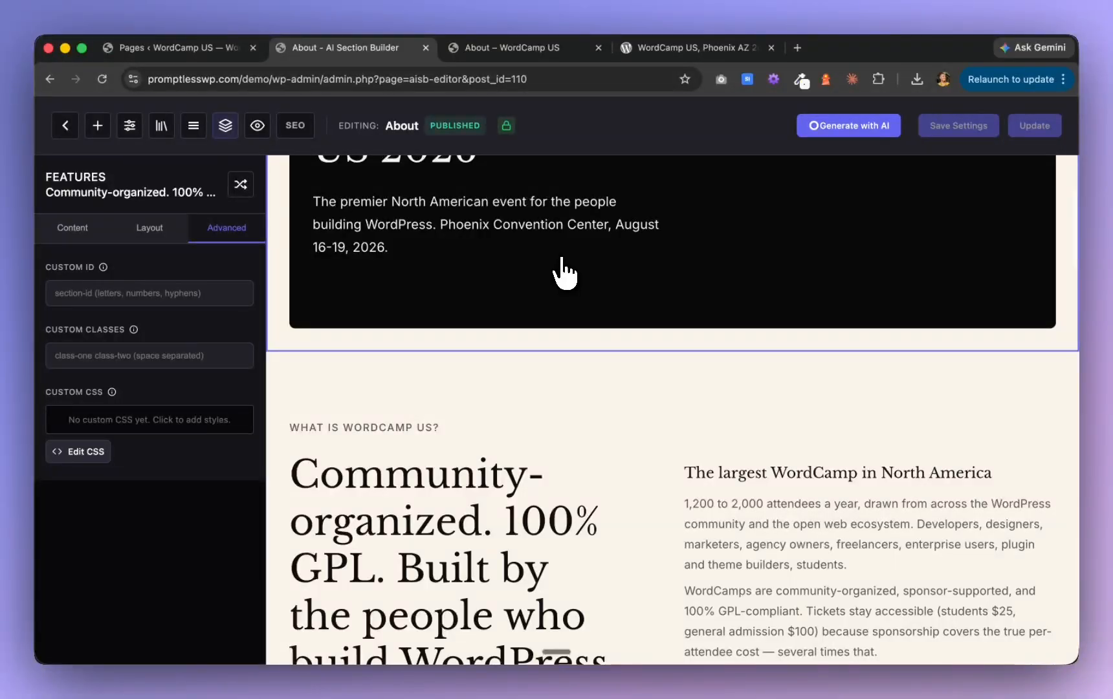
Add the Fade Grid (Center) snippet as custom CSS to the "Who shows up to WordCamp US" stats section and apply it
{"action": "scroll", "coordinate": [563, 271], "scroll_direction": "down", "scroll_amount": 4}
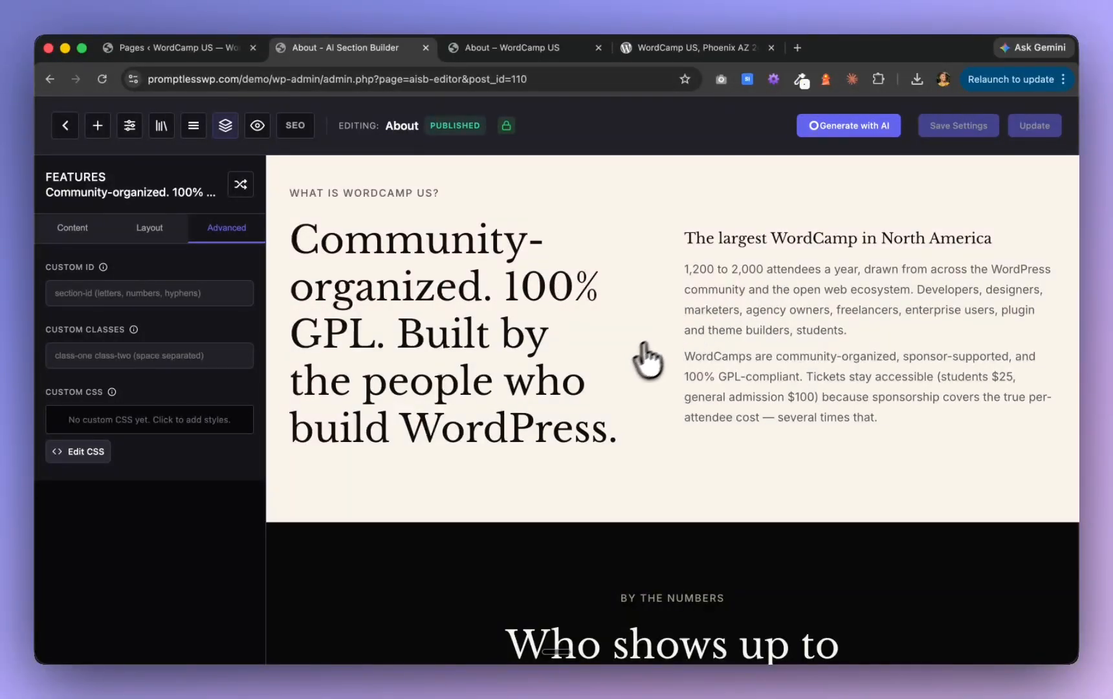
{"action": "scroll", "coordinate": [631, 362], "scroll_direction": "down", "scroll_amount": 4}
{"action": "scroll", "coordinate": [627, 368], "scroll_direction": "down", "scroll_amount": 3}
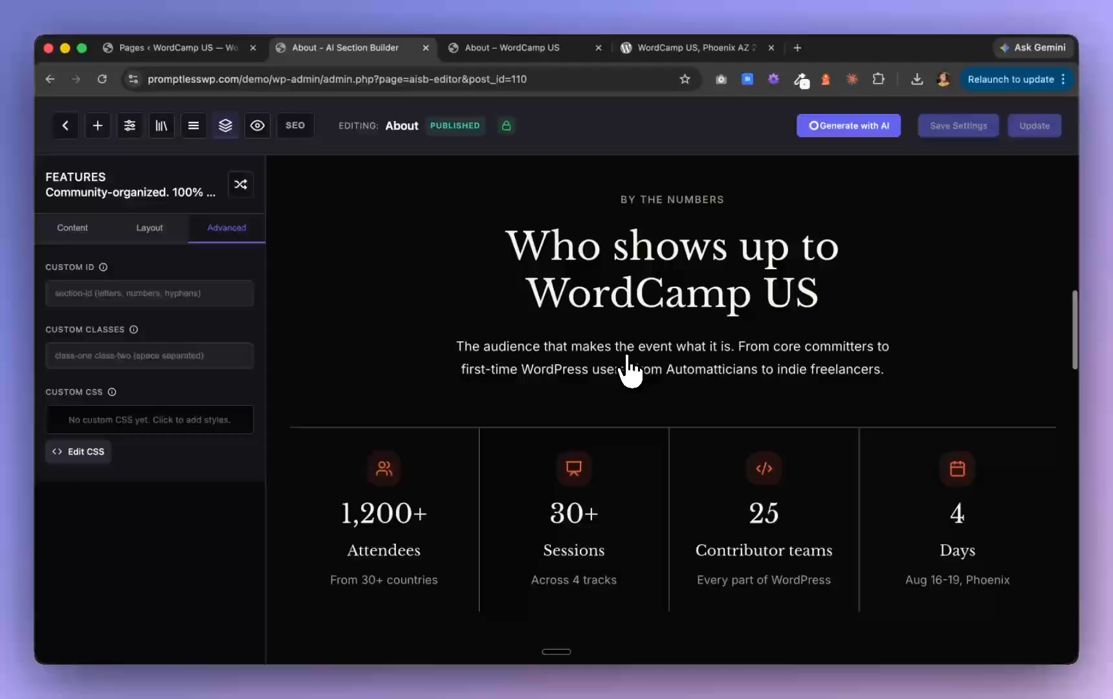
{"action": "left_click", "coordinate": [348, 334]}
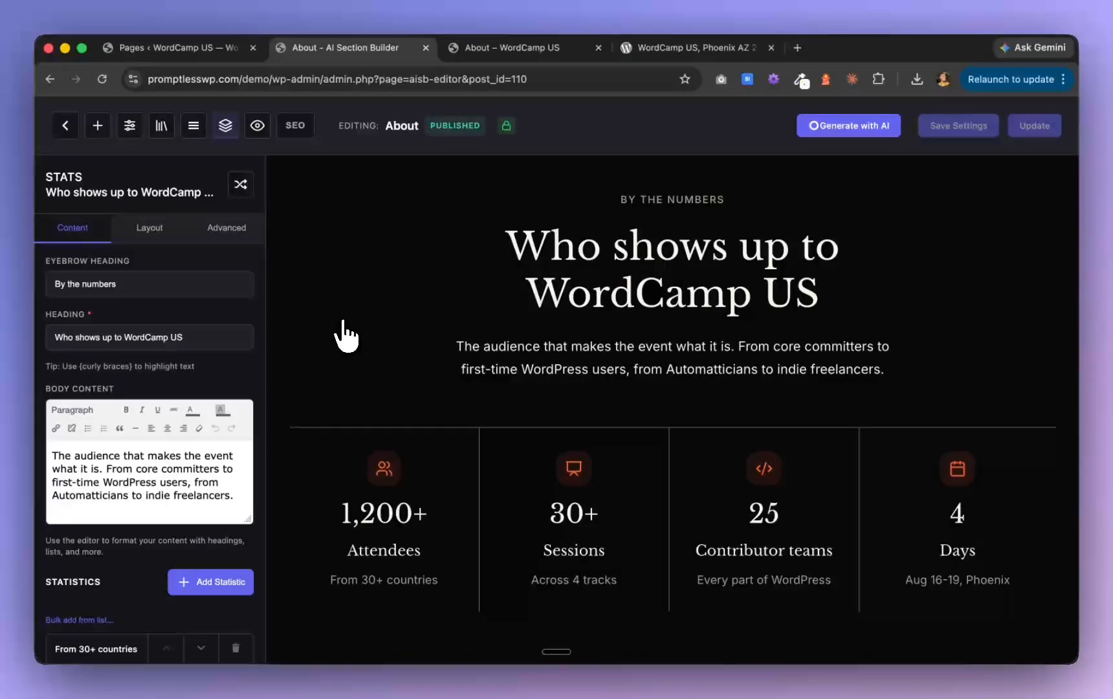
{"action": "left_click", "coordinate": [228, 232]}
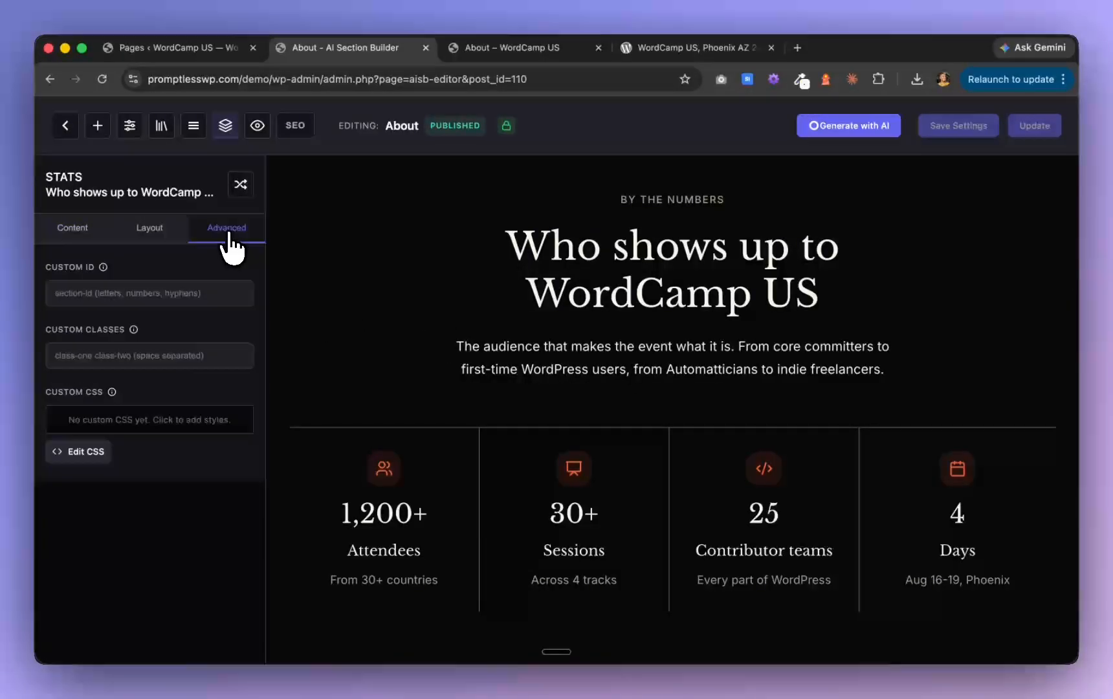
{"action": "left_click", "coordinate": [85, 453]}
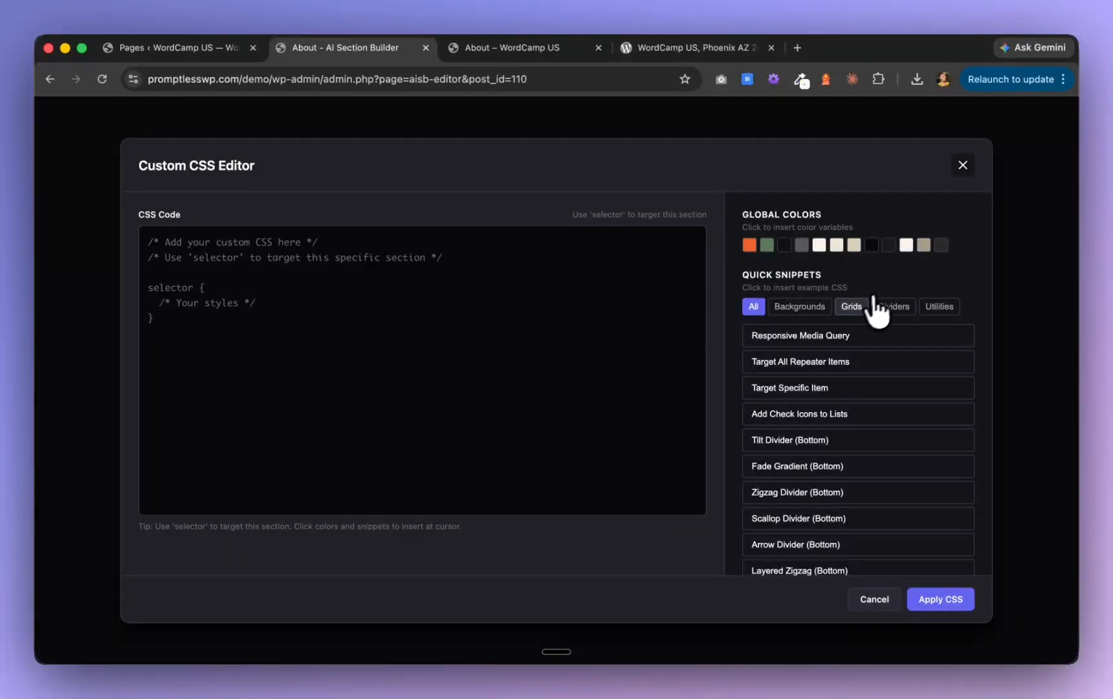
{"action": "left_click", "coordinate": [853, 307]}
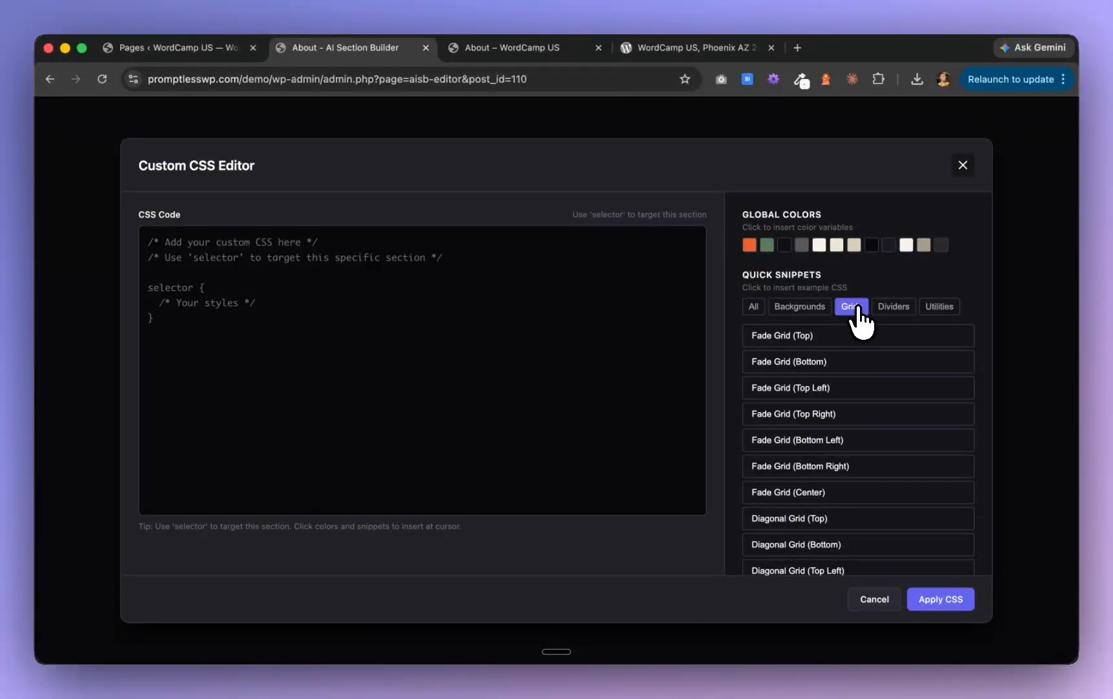
{"action": "left_click", "coordinate": [855, 499]}
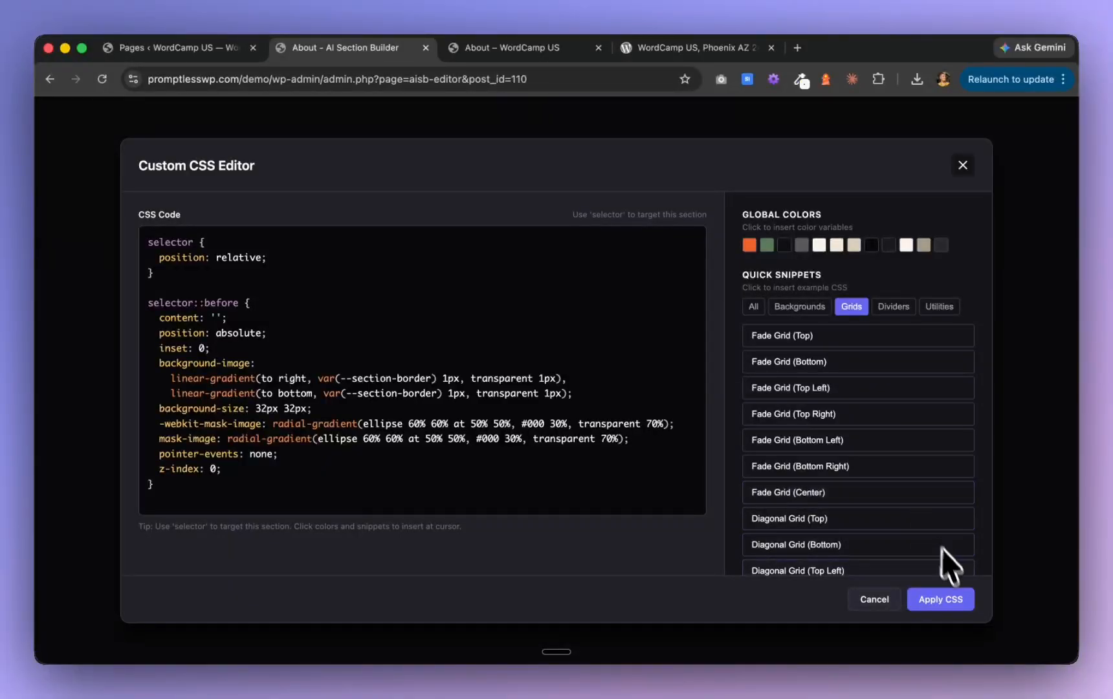
{"action": "left_click", "coordinate": [941, 599]}
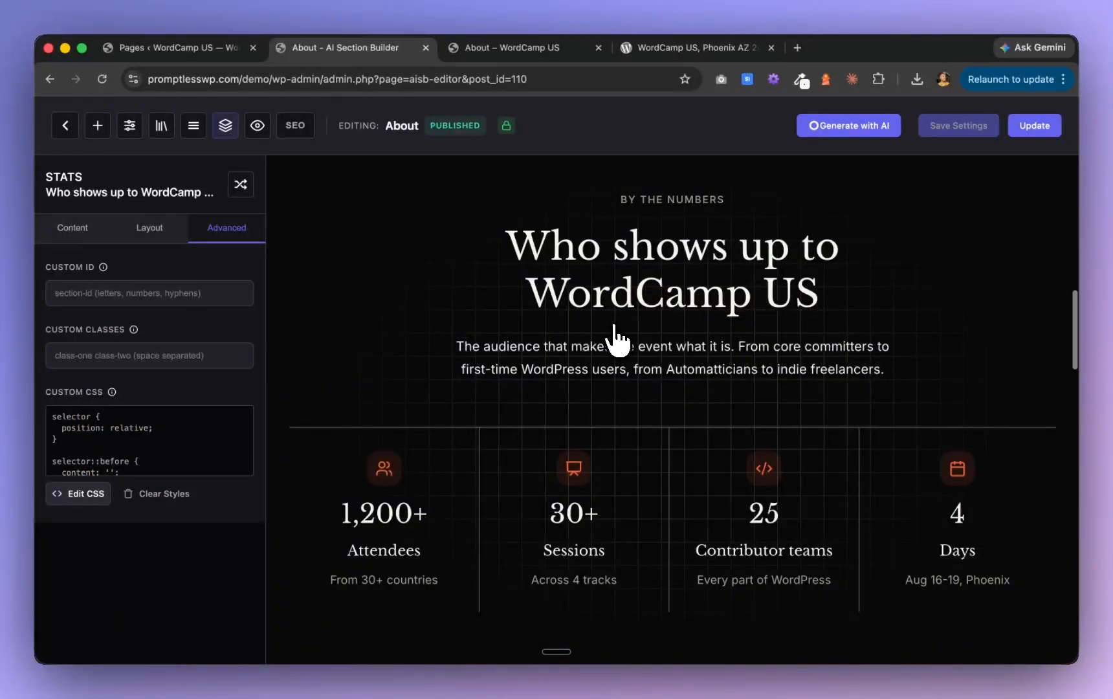
Review the About page in the section builder from the stats section to the closing sections, back to the hero and the stats grid
{"action": "scroll", "coordinate": [614, 336], "scroll_direction": "down", "scroll_amount": 2}
{"action": "scroll", "coordinate": [614, 337], "scroll_direction": "up", "scroll_amount": 3}
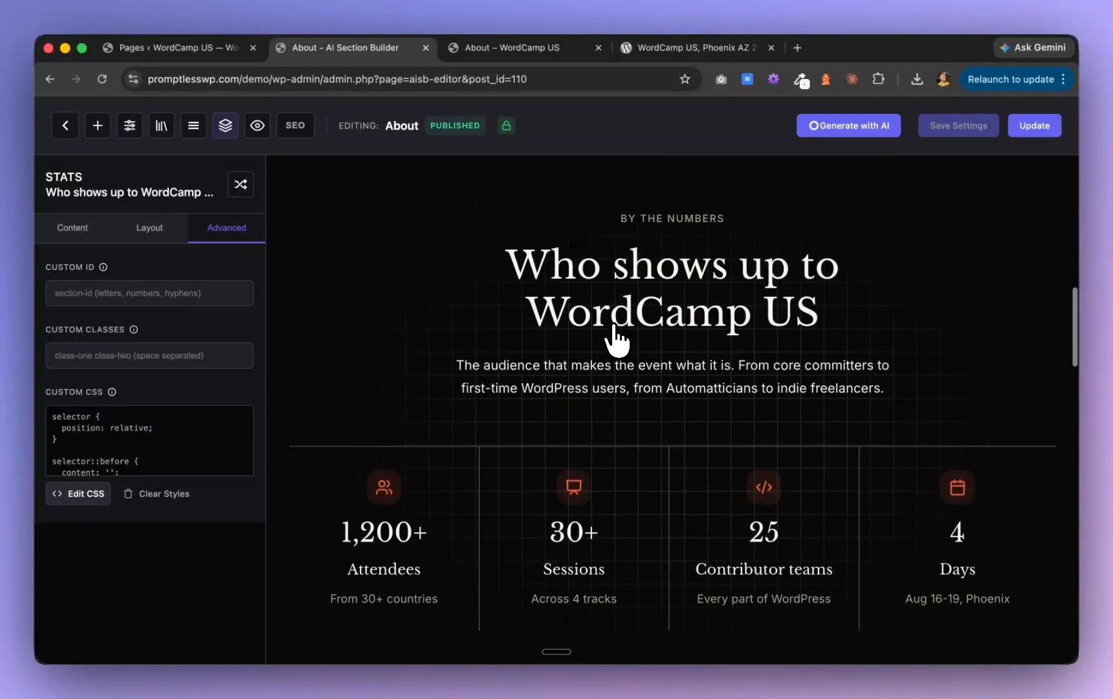
{"action": "scroll", "coordinate": [614, 337], "scroll_direction": "down", "scroll_amount": 6}
{"action": "scroll", "coordinate": [613, 336], "scroll_direction": "down", "scroll_amount": 8}
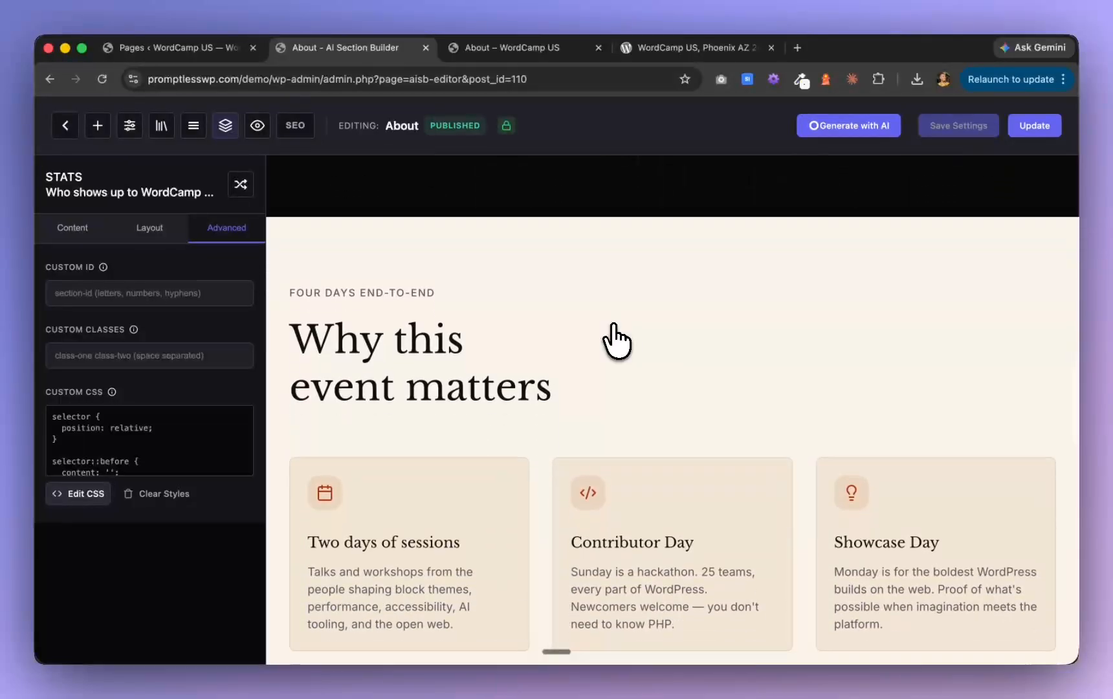
{"action": "scroll", "coordinate": [614, 341], "scroll_direction": "down", "scroll_amount": 1}
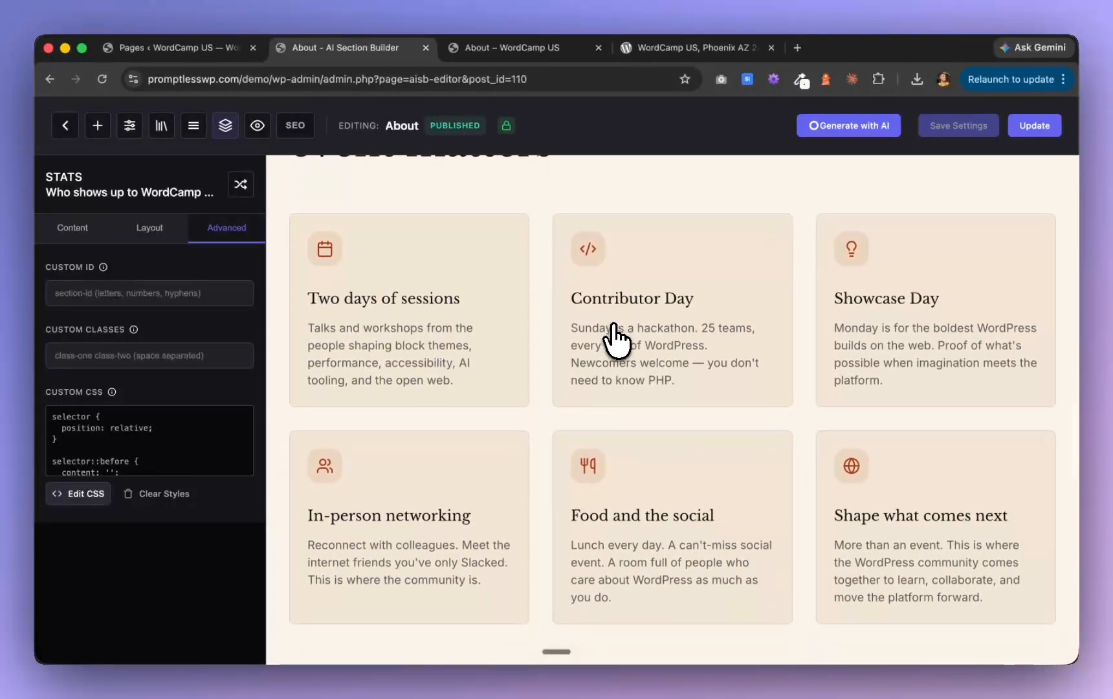
{"action": "scroll", "coordinate": [615, 340], "scroll_direction": "down", "scroll_amount": 12}
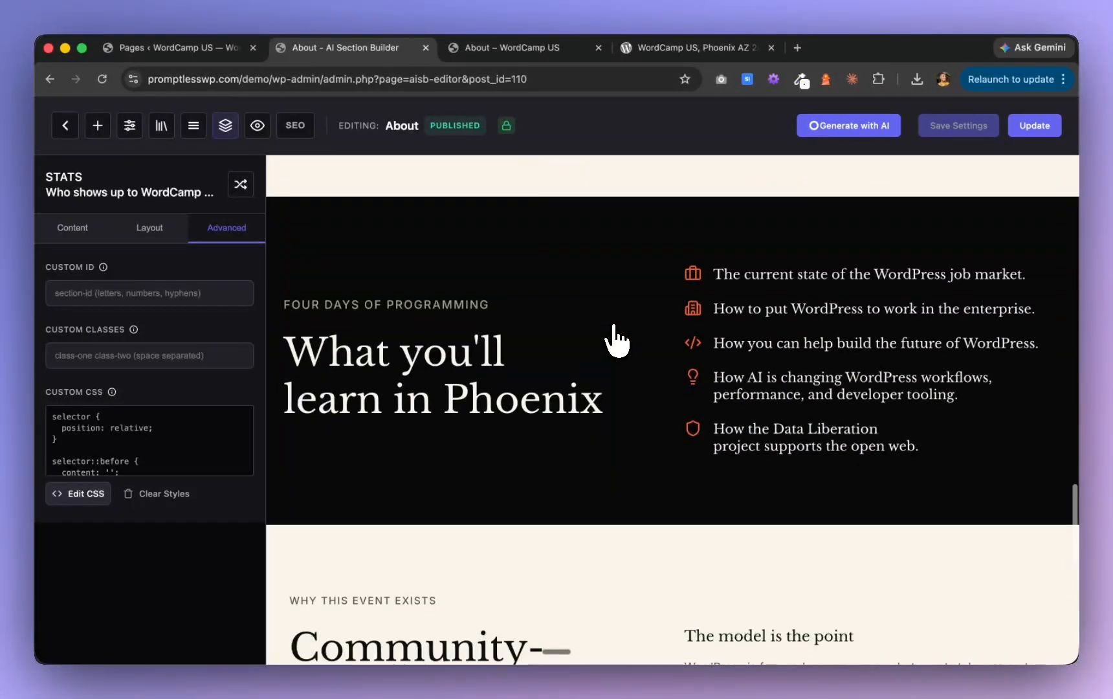
{"action": "scroll", "coordinate": [616, 336], "scroll_direction": "down", "scroll_amount": 3}
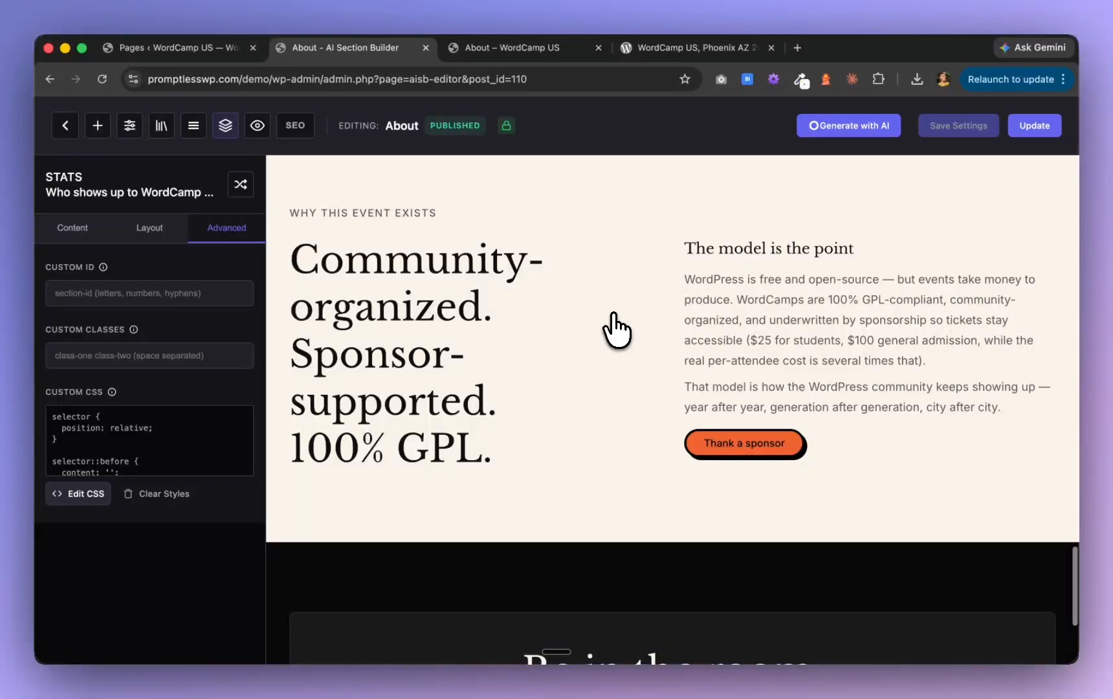
{"action": "scroll", "coordinate": [616, 330], "scroll_direction": "up", "scroll_amount": 20}
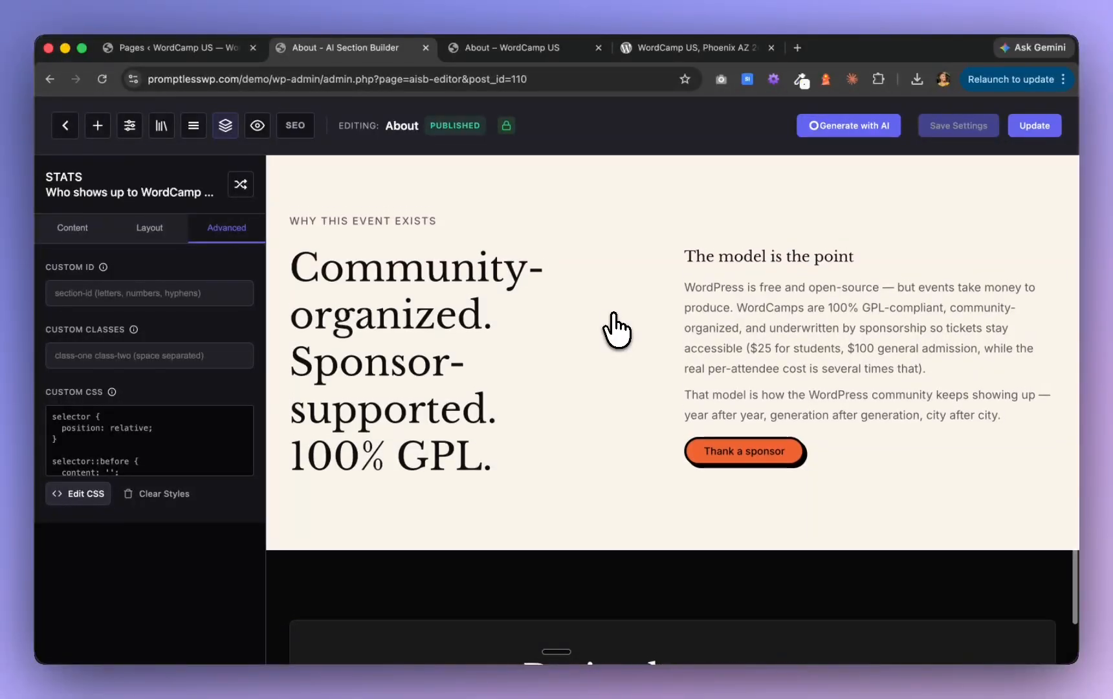
{"action": "scroll", "coordinate": [613, 321], "scroll_direction": "up", "scroll_amount": 8}
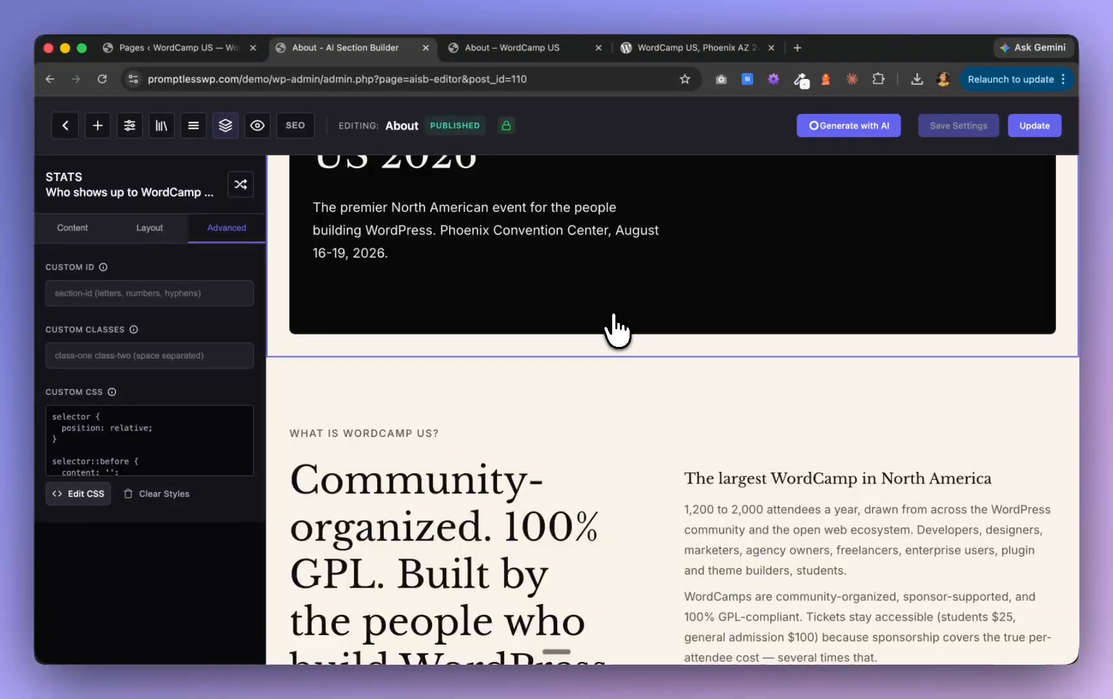
{"action": "scroll", "coordinate": [617, 331], "scroll_direction": "up", "scroll_amount": 3}
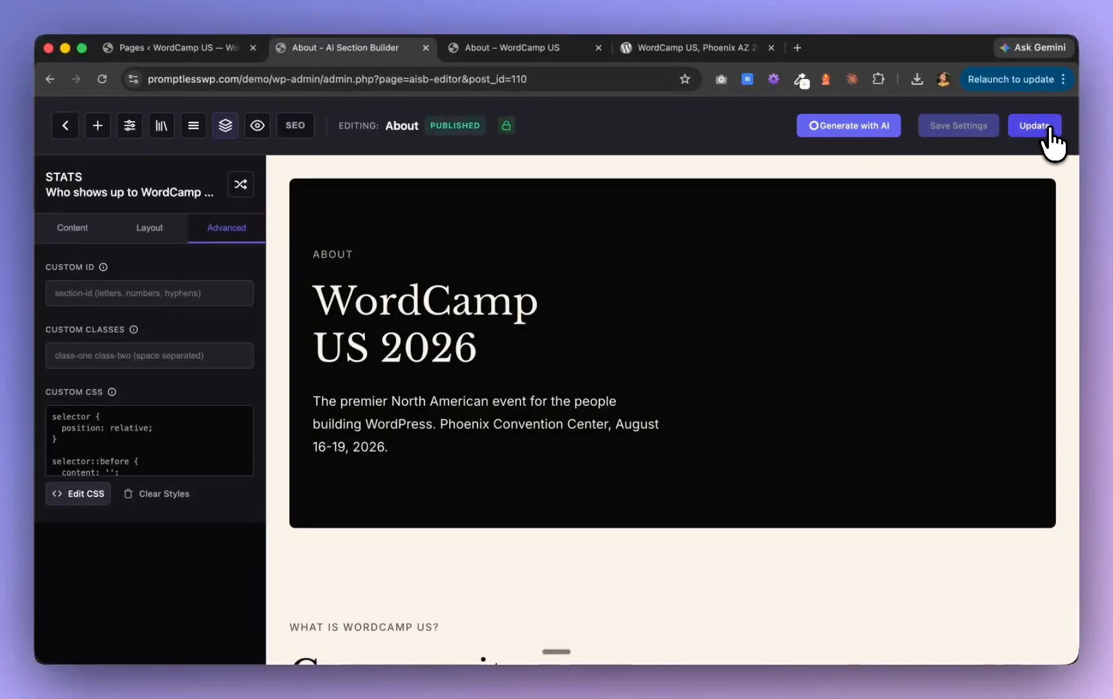
{"action": "scroll", "coordinate": [617, 588], "scroll_direction": "down", "scroll_amount": 10}
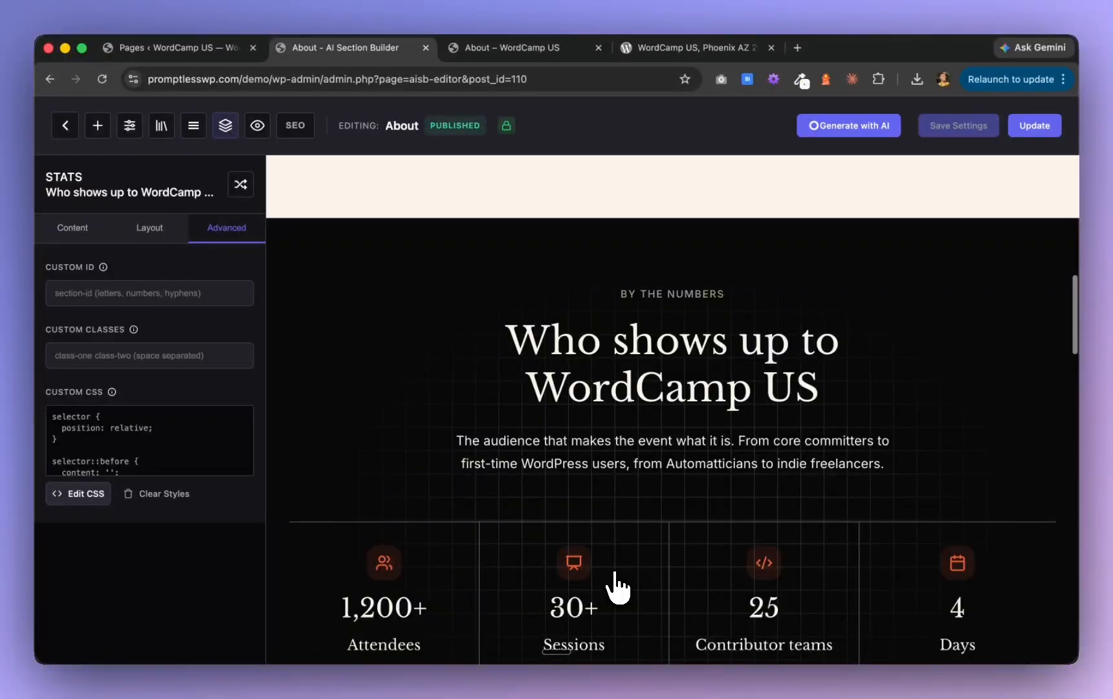
{"action": "scroll", "coordinate": [617, 585], "scroll_direction": "down", "scroll_amount": 5}
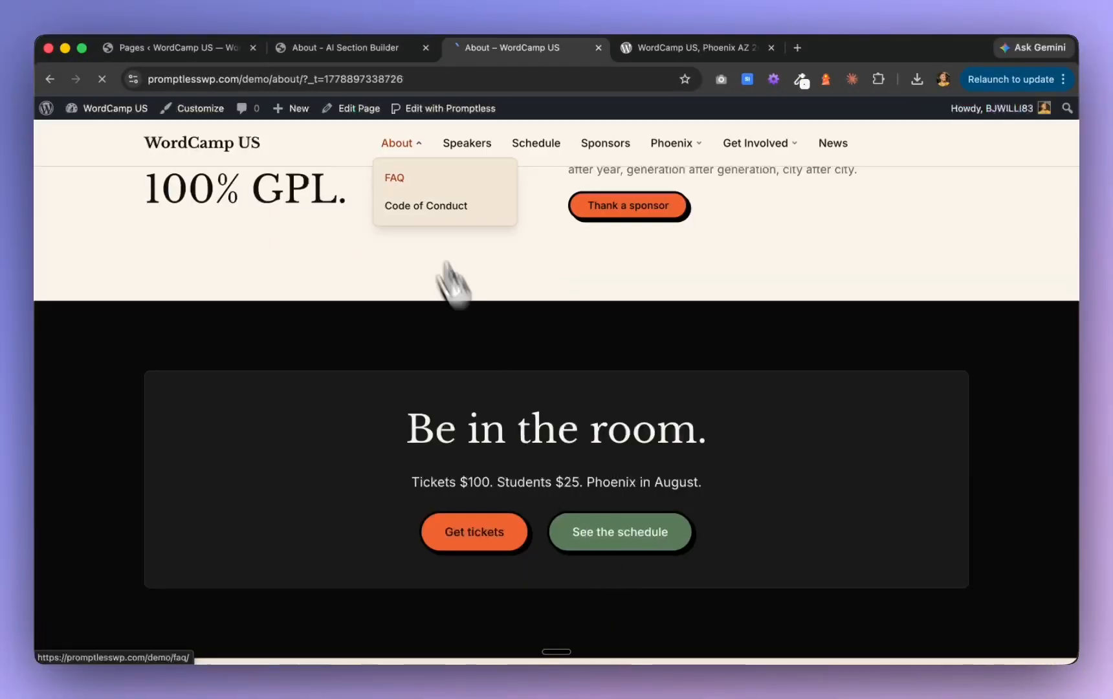
Open the site's FAQ page and expand the expected attendees and parking questions to check the accordions
{"action": "left_click", "coordinate": [395, 176]}
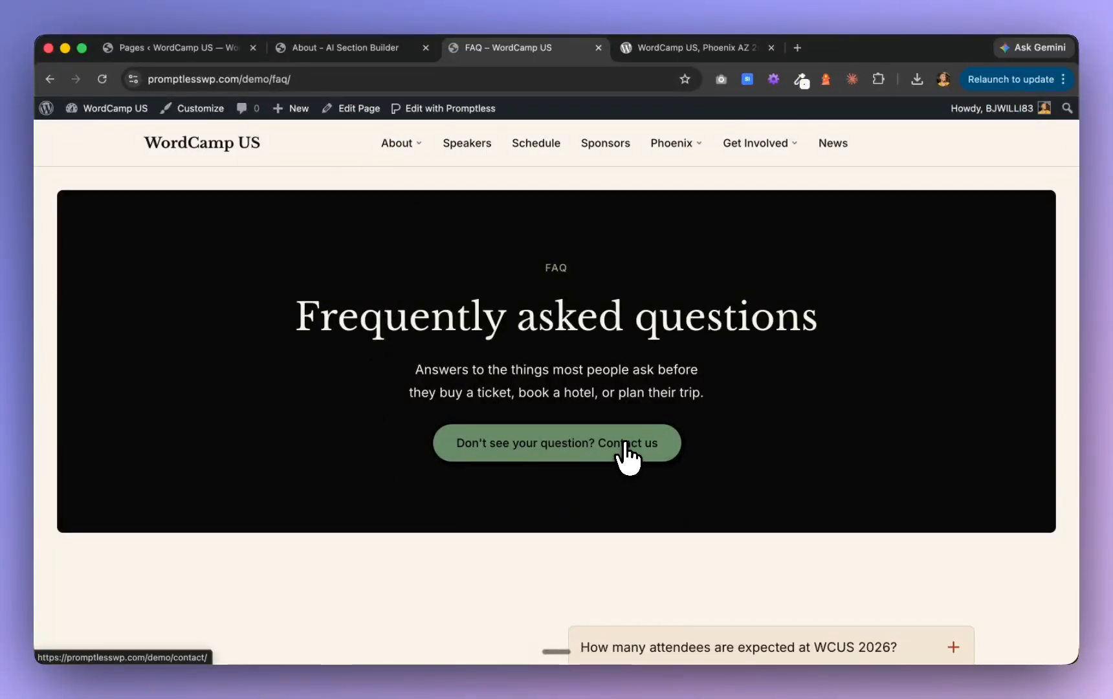
{"action": "scroll", "coordinate": [631, 455], "scroll_direction": "down", "scroll_amount": 6}
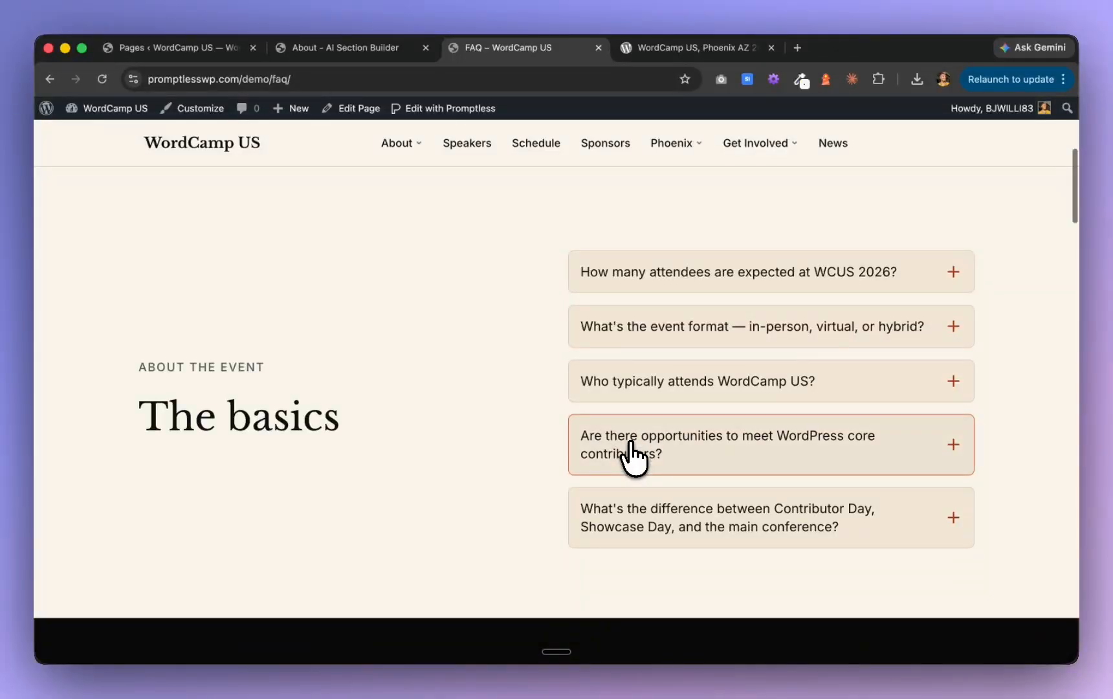
{"action": "left_click", "coordinate": [756, 272]}
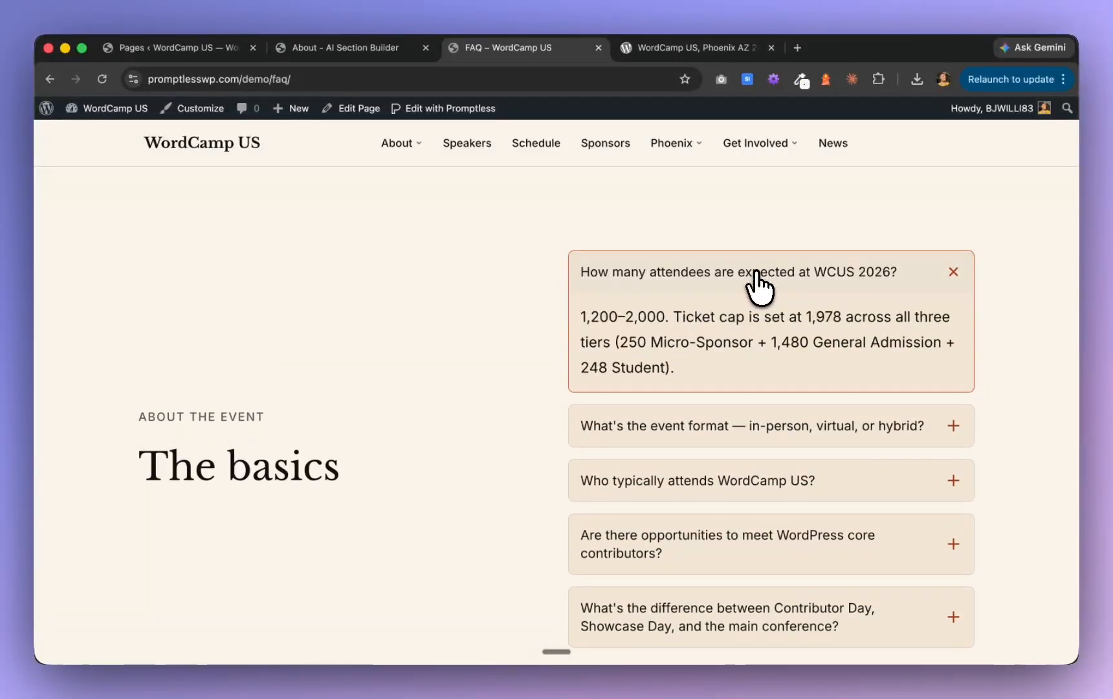
{"action": "scroll", "coordinate": [758, 281], "scroll_direction": "down", "scroll_amount": 8}
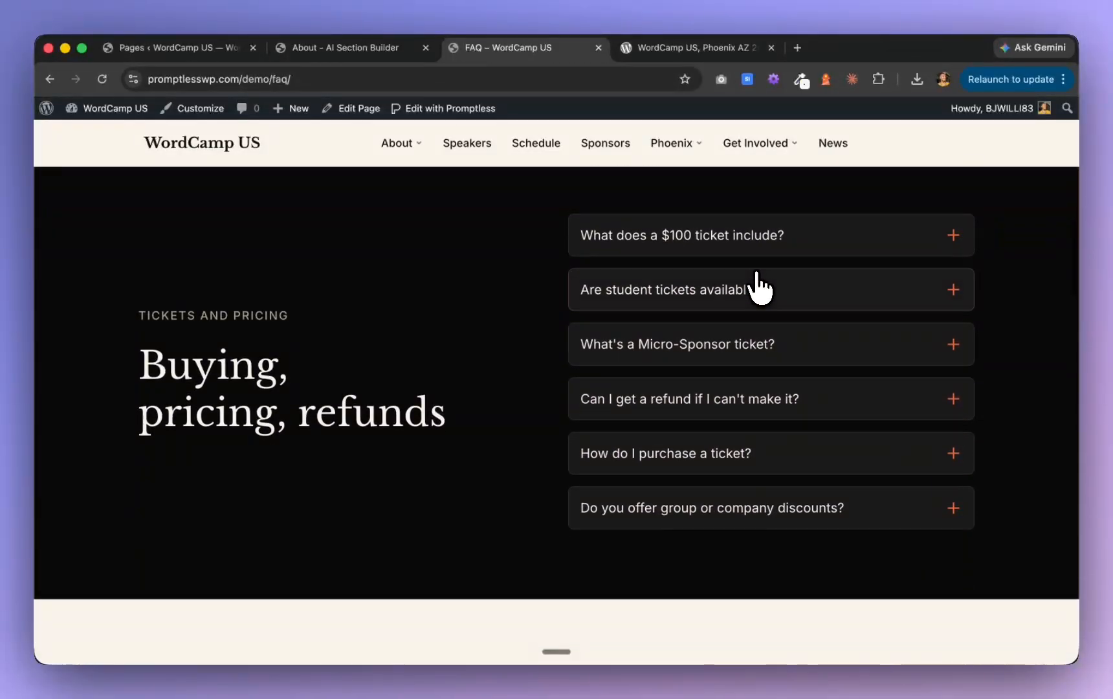
{"action": "scroll", "coordinate": [757, 284], "scroll_direction": "down", "scroll_amount": 1}
{"action": "scroll", "coordinate": [757, 285], "scroll_direction": "down", "scroll_amount": 8}
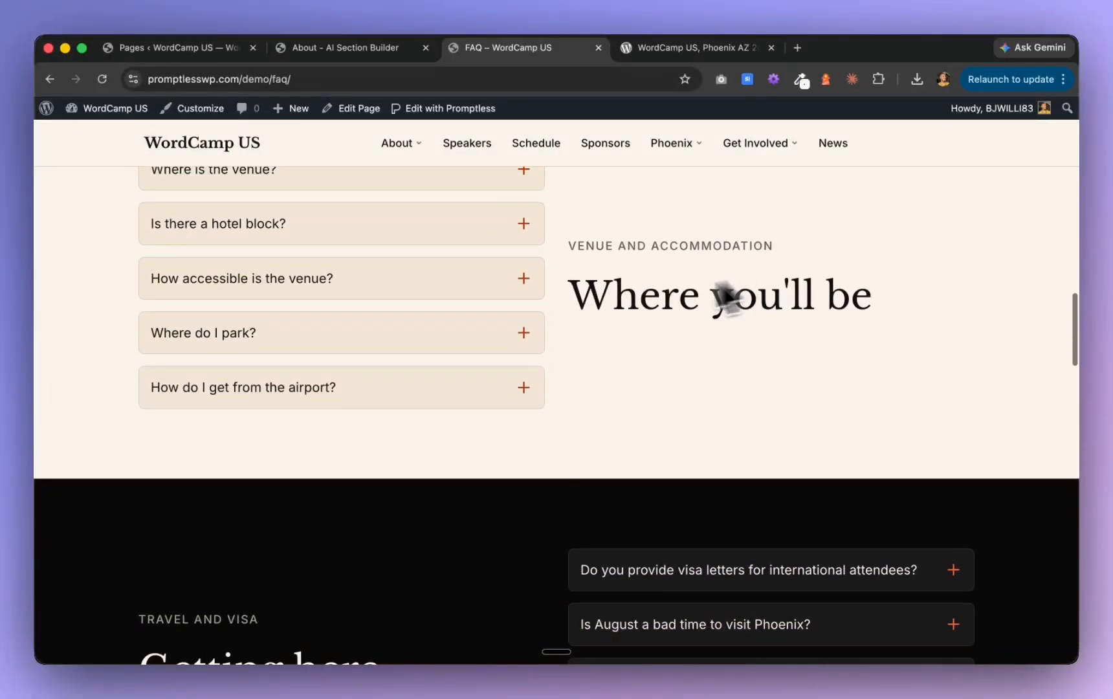
{"action": "left_click", "coordinate": [498, 341]}
Examine the rest of the FAQ page, from the travel section through the contact cards to the closing call to action
{"action": "scroll", "coordinate": [497, 336], "scroll_direction": "down", "scroll_amount": 2}
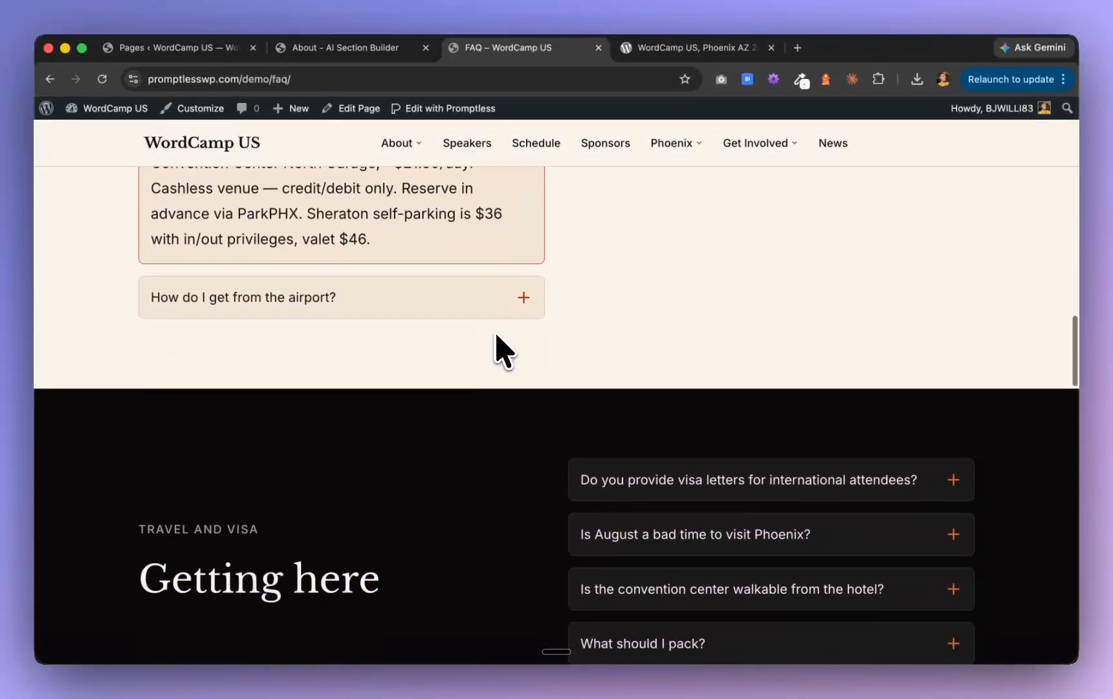
{"action": "scroll", "coordinate": [497, 336], "scroll_direction": "down", "scroll_amount": 6}
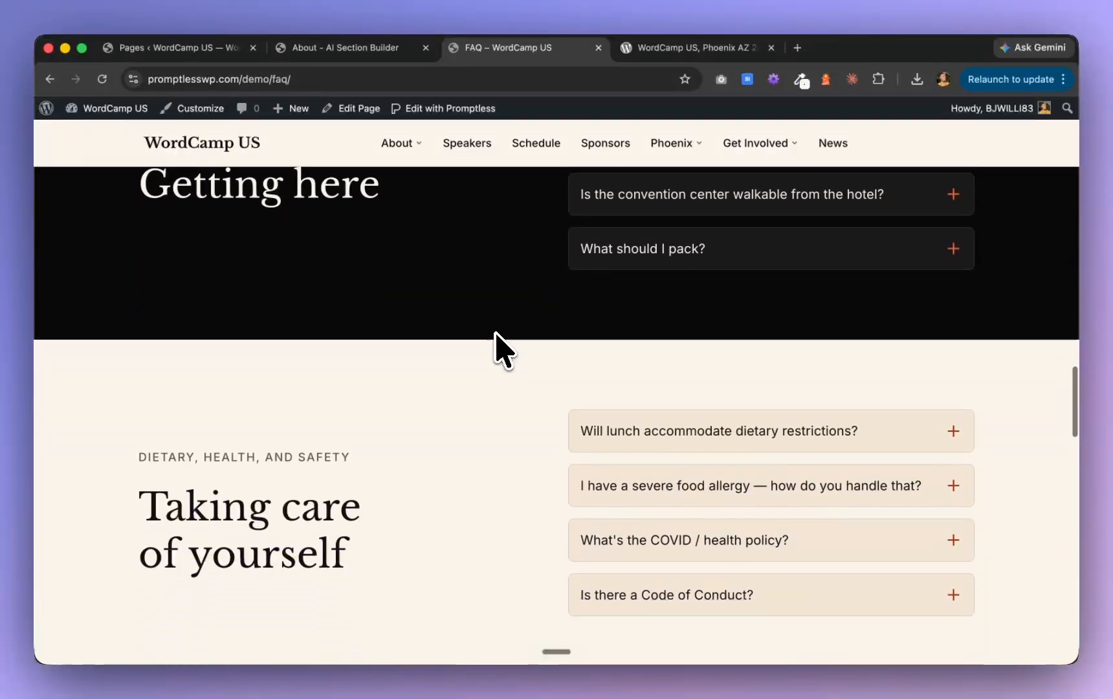
{"action": "scroll", "coordinate": [498, 349], "scroll_direction": "down", "scroll_amount": 8}
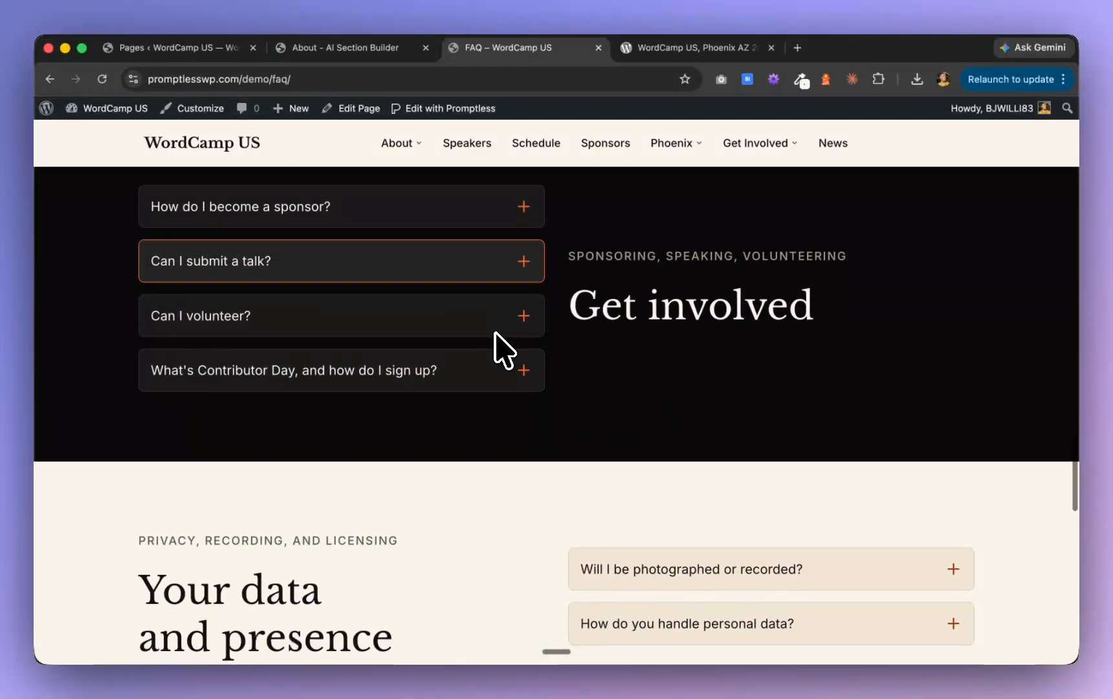
{"action": "scroll", "coordinate": [496, 334], "scroll_direction": "down", "scroll_amount": 6}
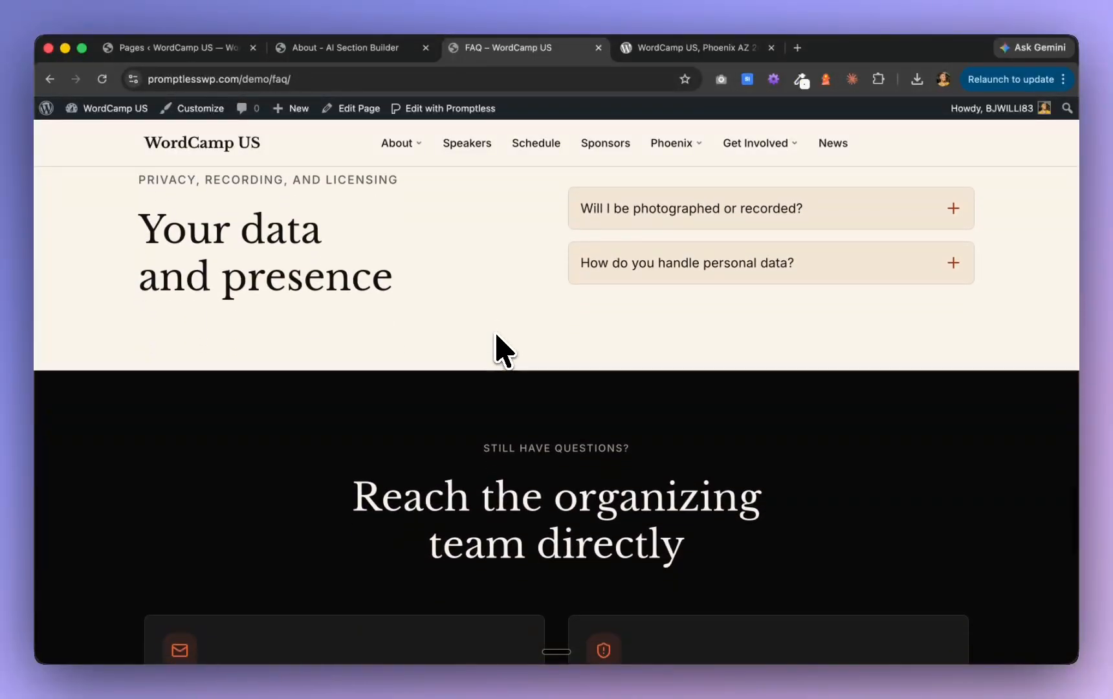
{"action": "scroll", "coordinate": [503, 350], "scroll_direction": "down", "scroll_amount": 6}
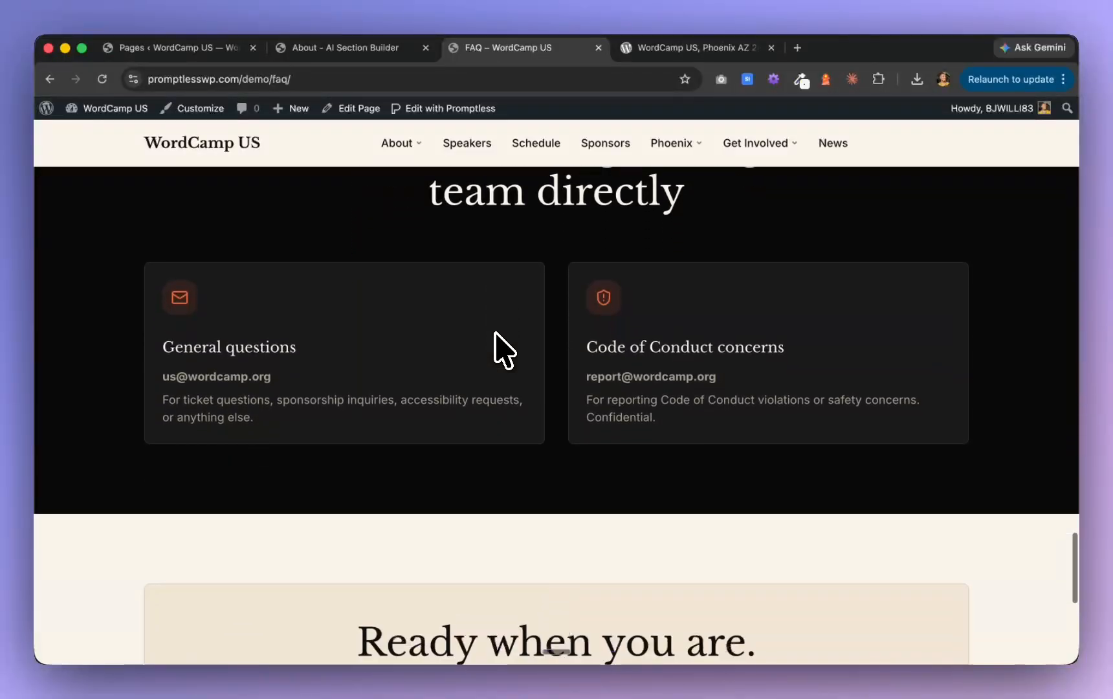
{"action": "scroll", "coordinate": [503, 350], "scroll_direction": "down", "scroll_amount": 4}
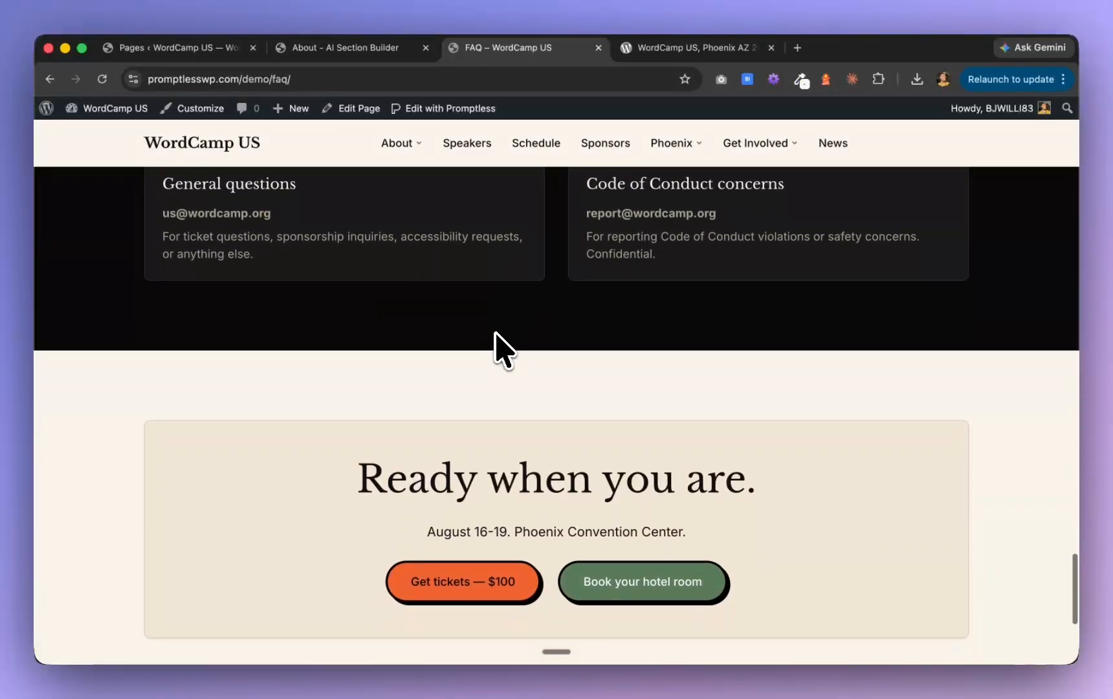
{"action": "scroll", "coordinate": [503, 352], "scroll_direction": "down", "scroll_amount": 2}
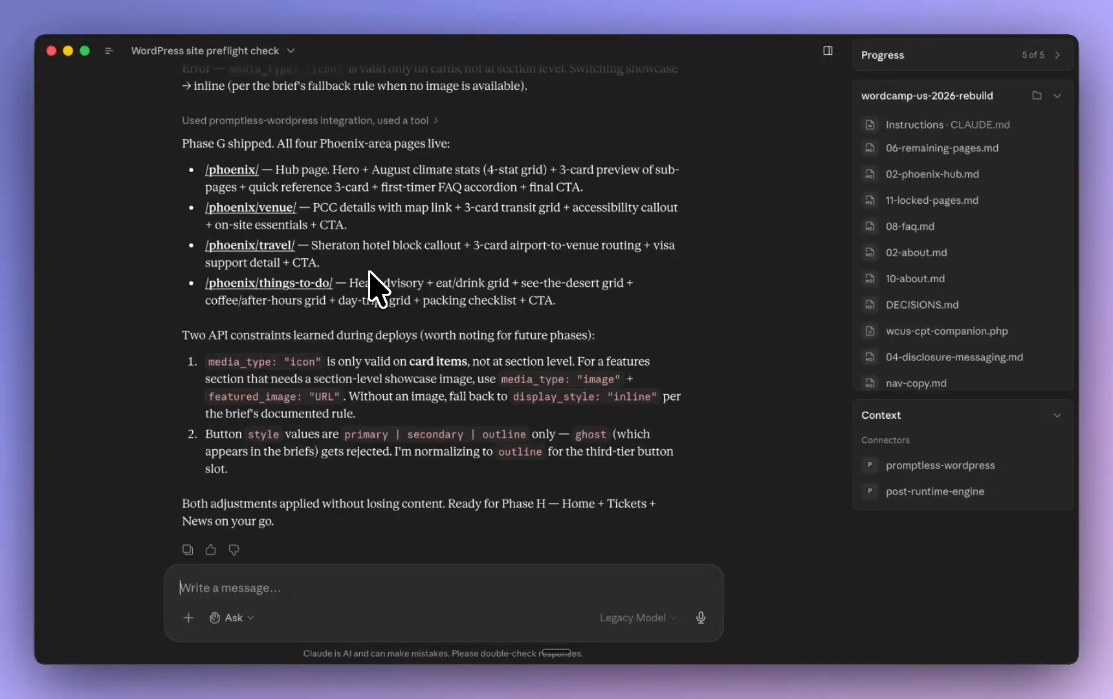
Read the Phase G summary in Claude, switch back to Chrome and open the Phoenix venue page of the site
{"action": "scroll", "coordinate": [370, 272], "scroll_direction": "down", "scroll_amount": 1}
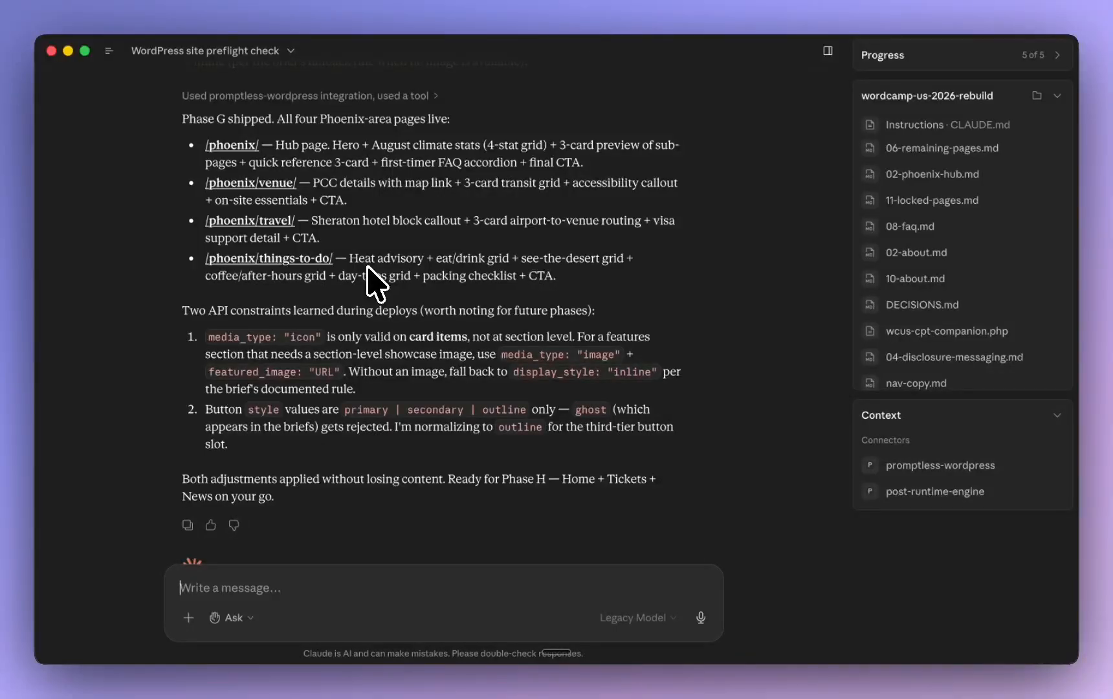
{"action": "key", "text": "super+Tab"}
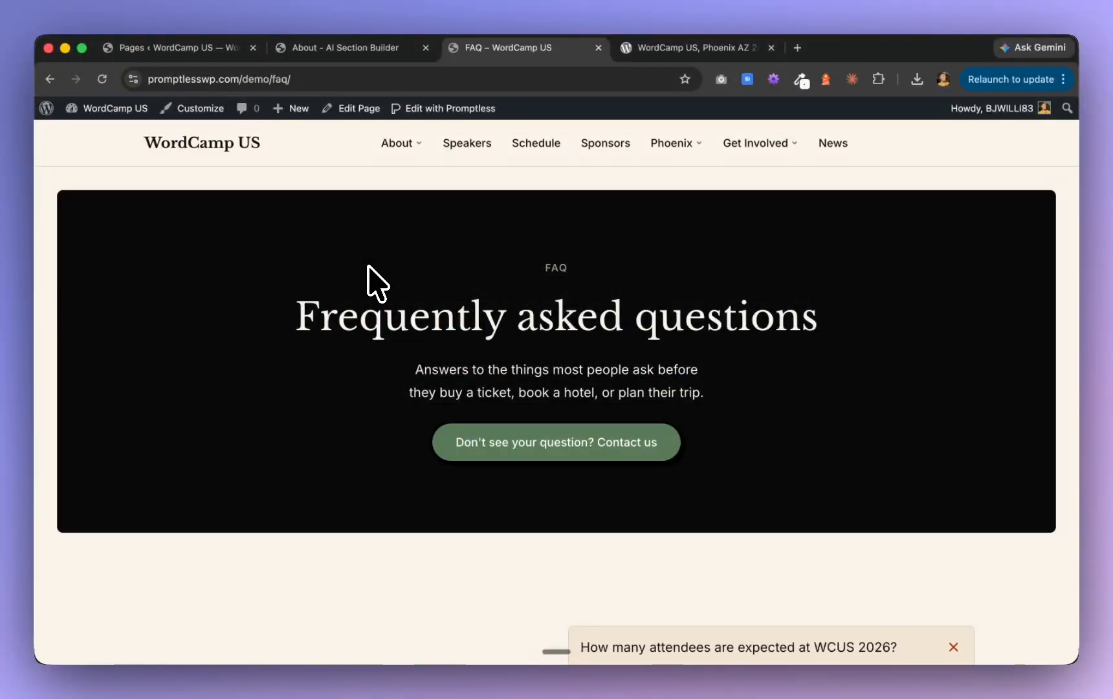
{"action": "mouse_move", "coordinate": [693, 136]}
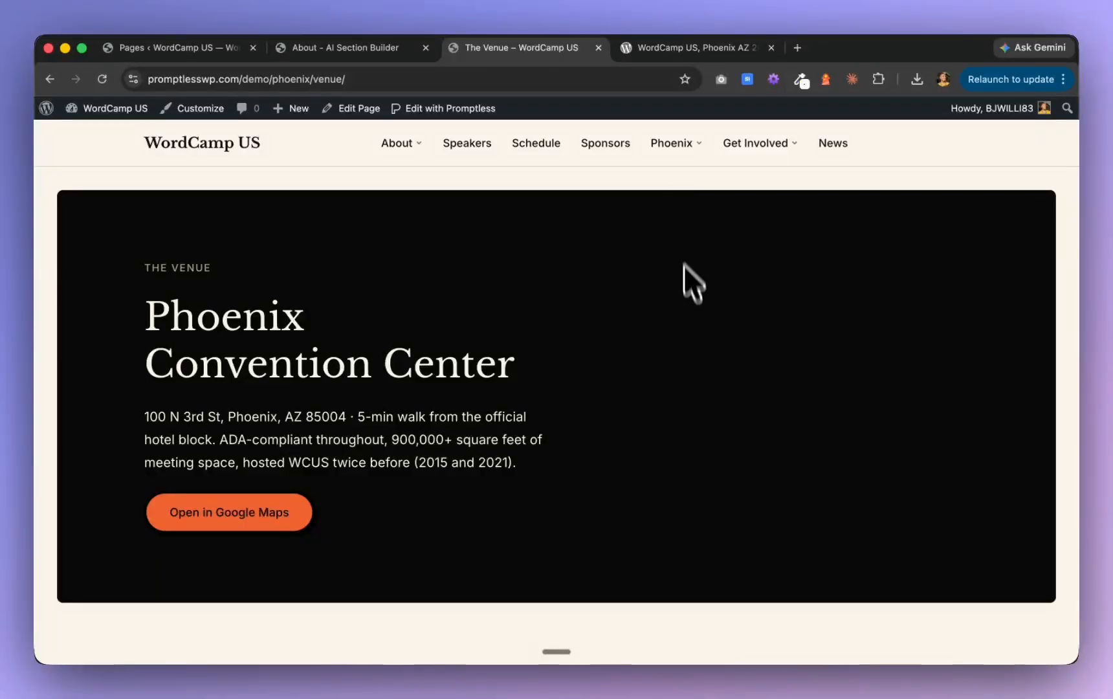
Examine the venue page's transit cards and accessibility section, checking their layout and button styling
{"action": "scroll", "coordinate": [683, 264], "scroll_direction": "down", "scroll_amount": 9}
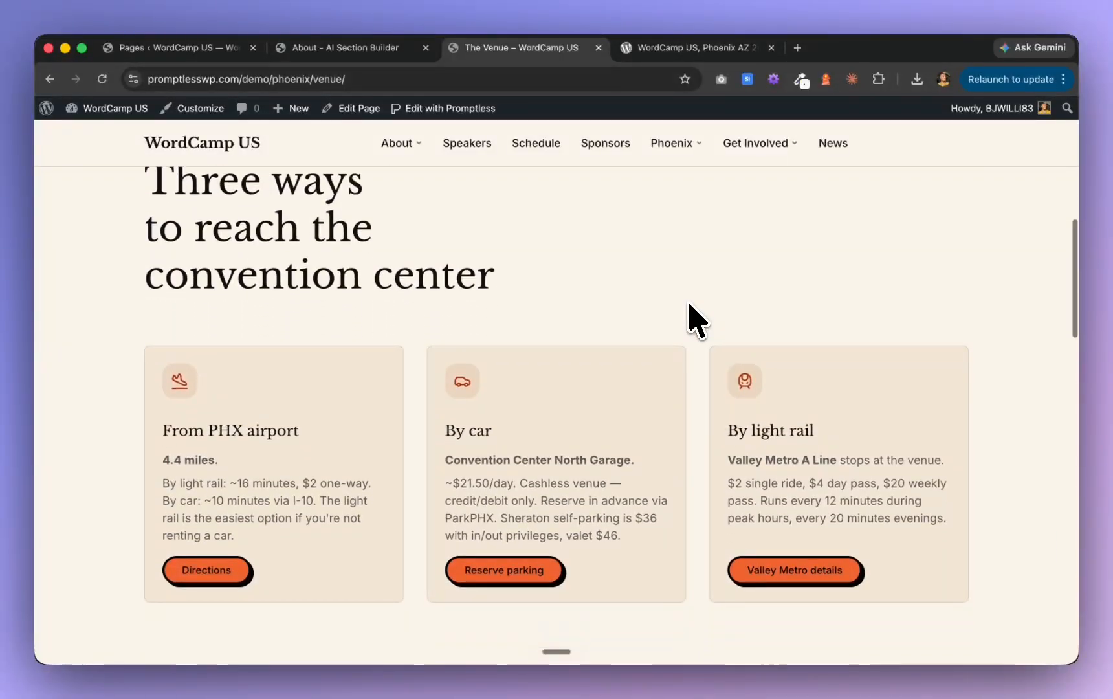
{"action": "scroll", "coordinate": [697, 321], "scroll_direction": "down", "scroll_amount": 2}
{"action": "scroll", "coordinate": [689, 308], "scroll_direction": "down", "scroll_amount": 1}
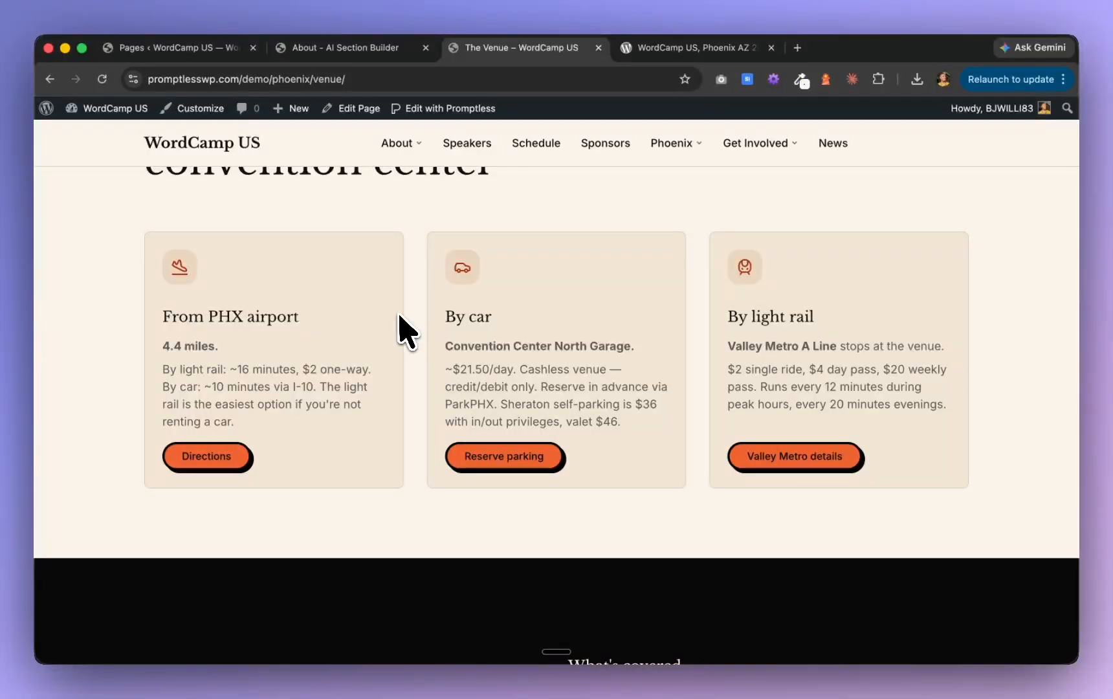
{"action": "scroll", "coordinate": [397, 318], "scroll_direction": "up", "scroll_amount": 3}
{"action": "scroll", "coordinate": [398, 317], "scroll_direction": "down", "scroll_amount": 5}
{"action": "scroll", "coordinate": [397, 314], "scroll_direction": "down", "scroll_amount": 10}
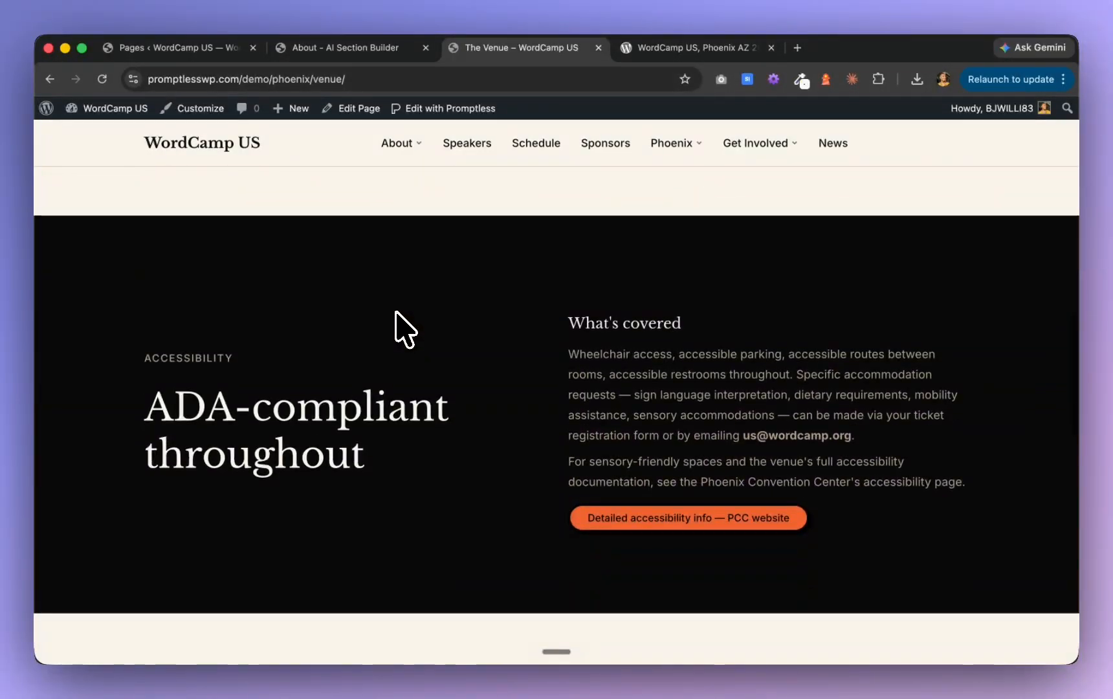
Examine the rest of the venue page, from the what-to-expect cards to the ticket call to action, and recheck the earlier sections
{"action": "scroll", "coordinate": [397, 314], "scroll_direction": "down", "scroll_amount": 5}
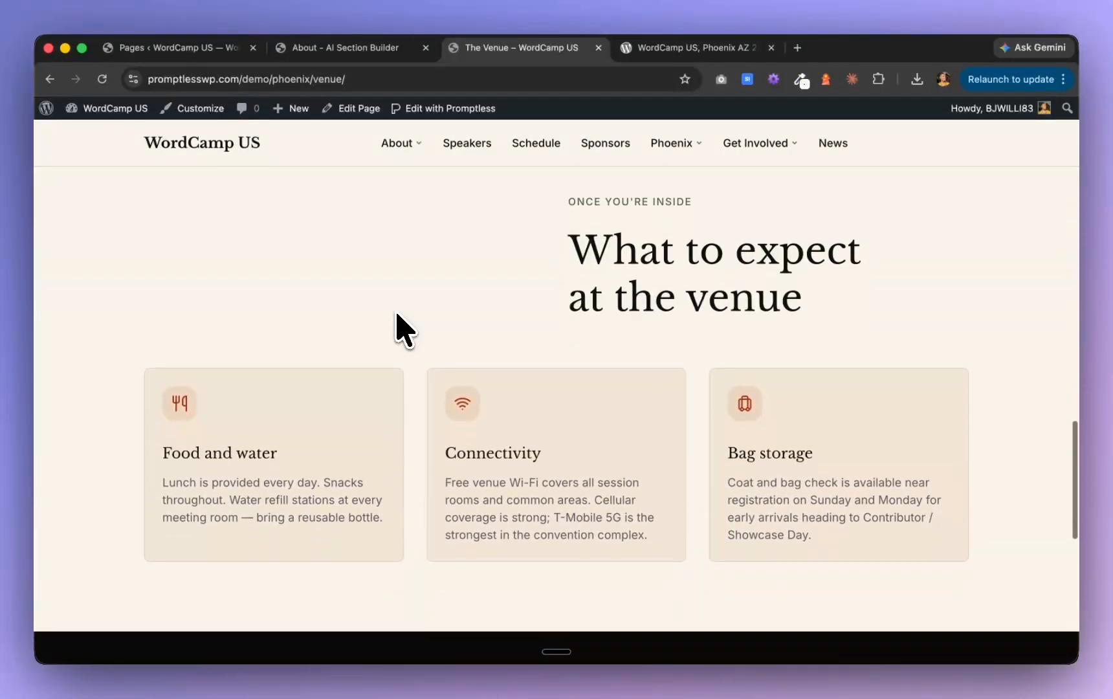
{"action": "scroll", "coordinate": [403, 330], "scroll_direction": "down", "scroll_amount": 5}
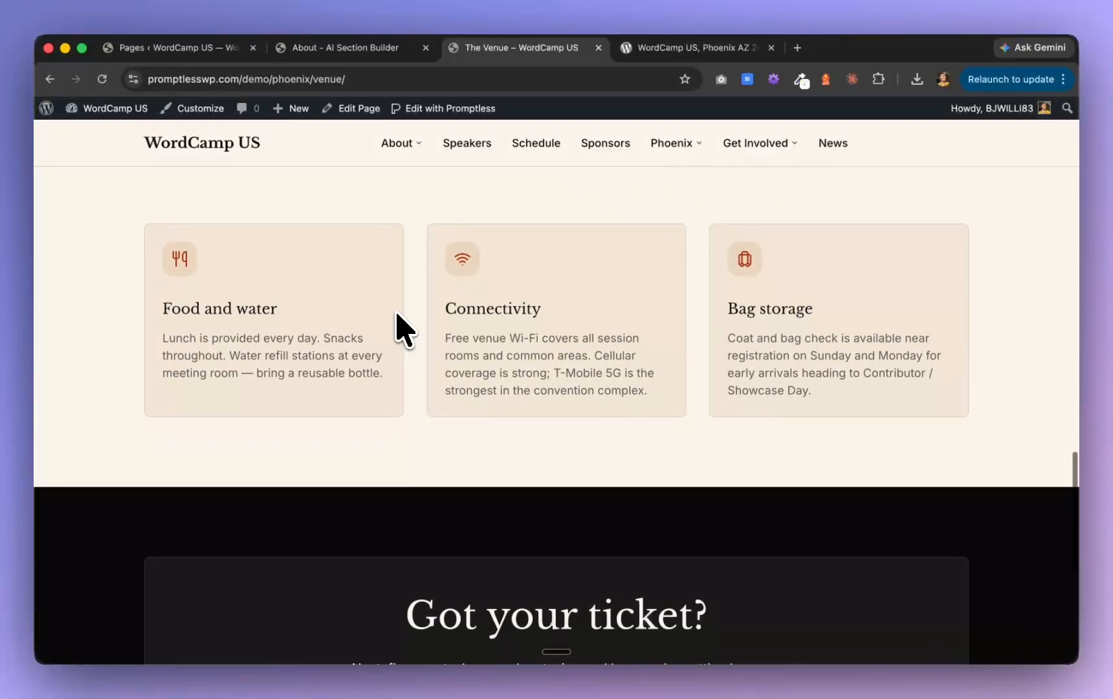
{"action": "scroll", "coordinate": [405, 330], "scroll_direction": "up", "scroll_amount": 6}
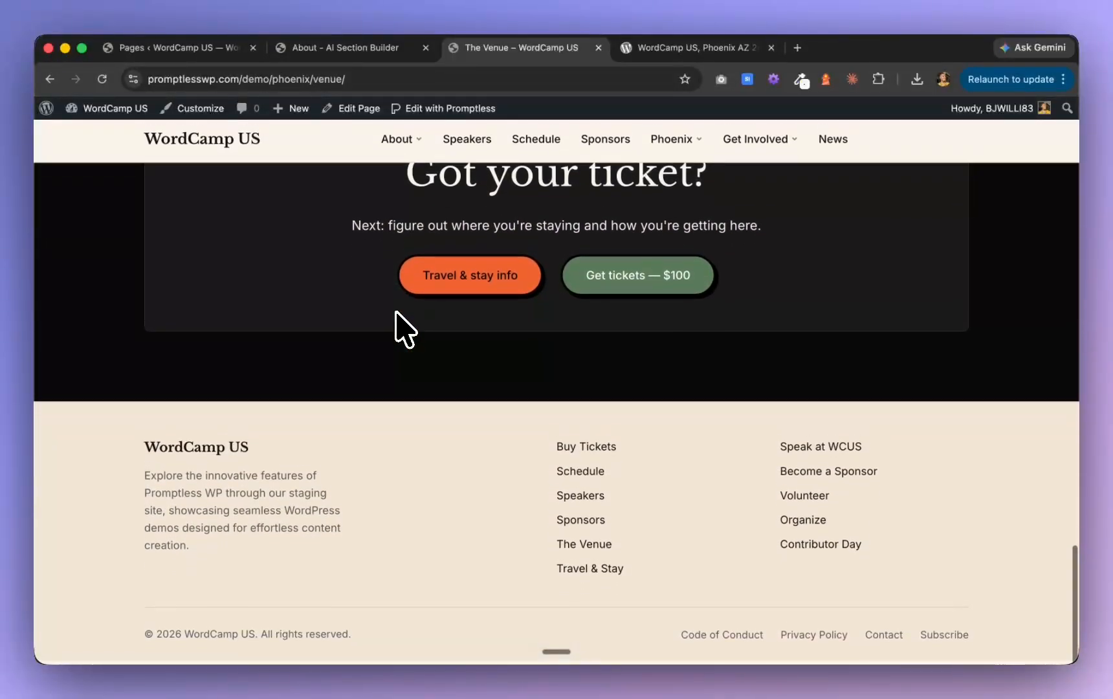
{"action": "scroll", "coordinate": [406, 330], "scroll_direction": "up", "scroll_amount": 3}
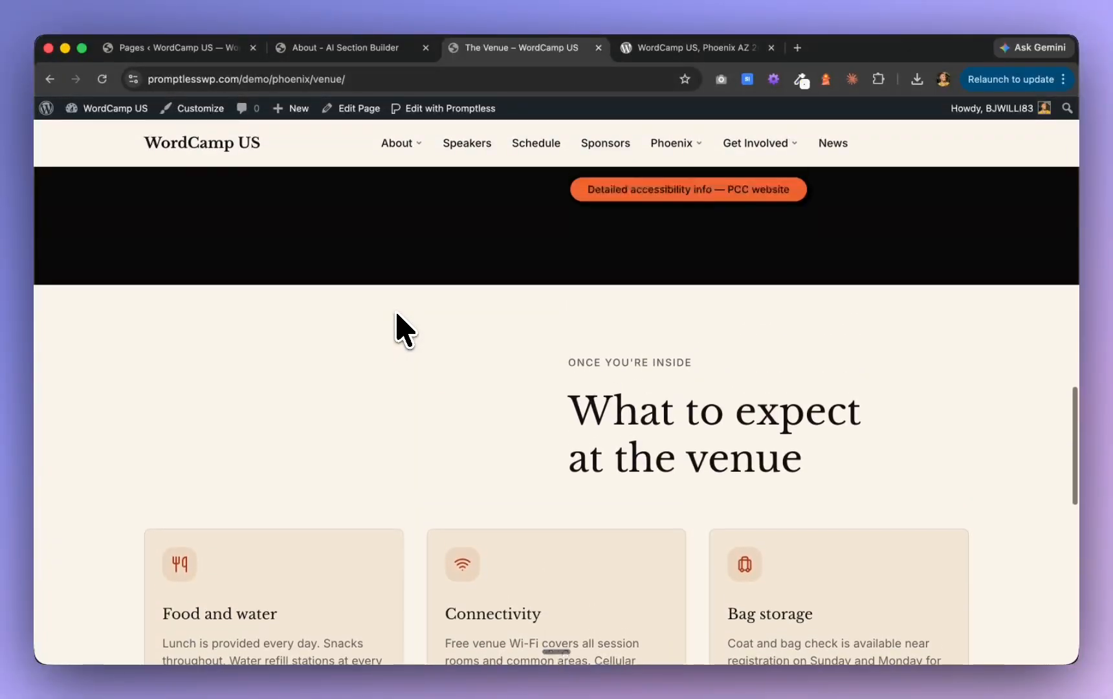
{"action": "scroll", "coordinate": [406, 330], "scroll_direction": "up", "scroll_amount": 5}
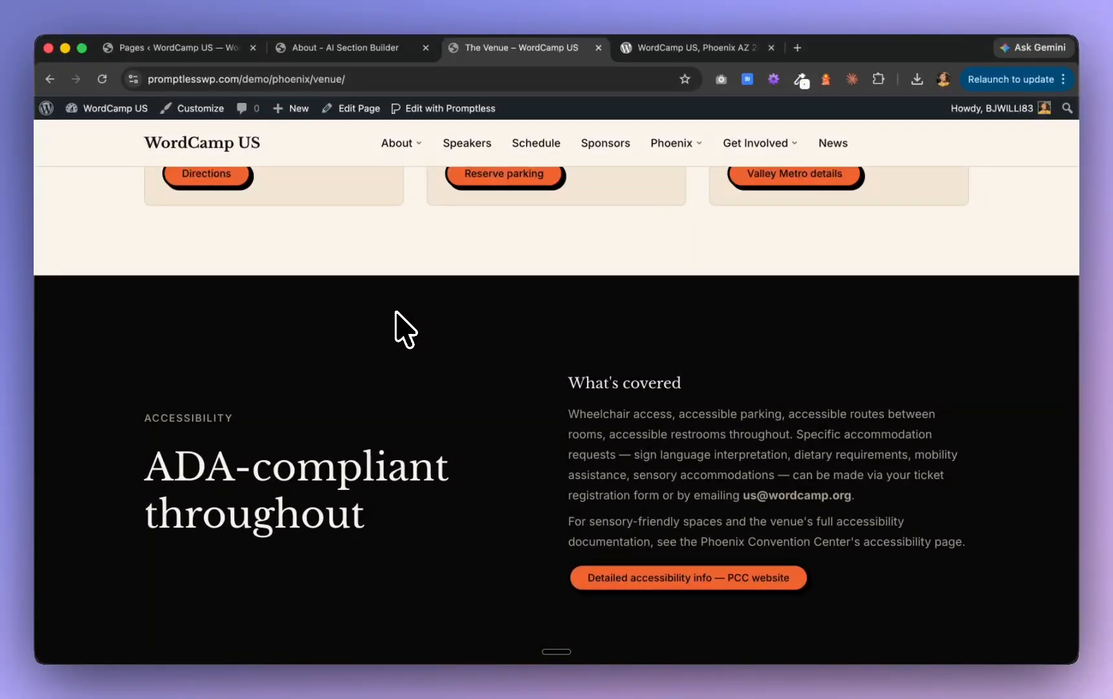
{"action": "scroll", "coordinate": [405, 330], "scroll_direction": "down", "scroll_amount": 4}
{"action": "scroll", "coordinate": [405, 330], "scroll_direction": "up", "scroll_amount": 13}
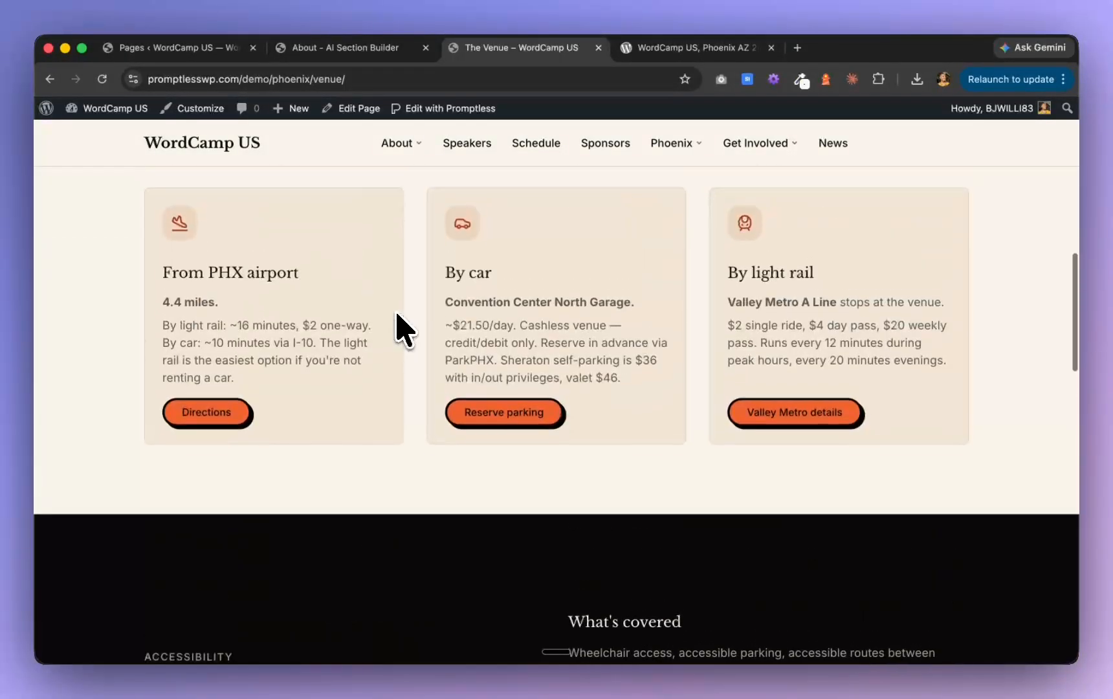
{"action": "scroll", "coordinate": [405, 330], "scroll_direction": "up", "scroll_amount": 7}
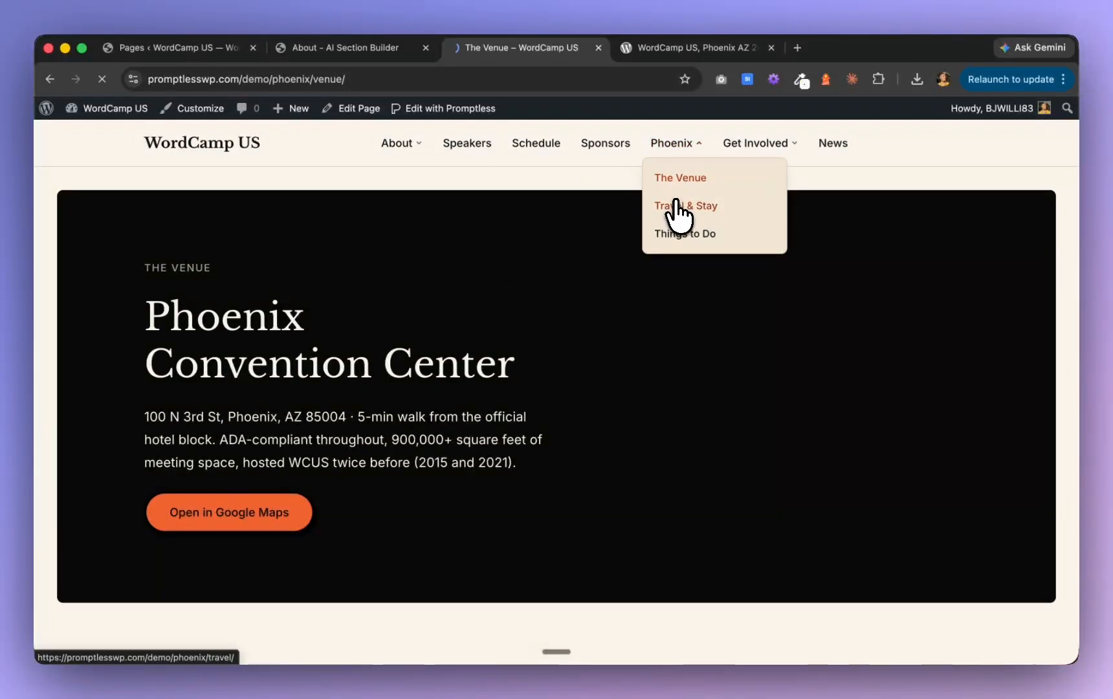
Open the Travel & Stay page and examine its hotel block, airport routing cards, visa letters section and closing call to action
{"action": "scroll", "coordinate": [660, 311], "scroll_direction": "down", "scroll_amount": 7}
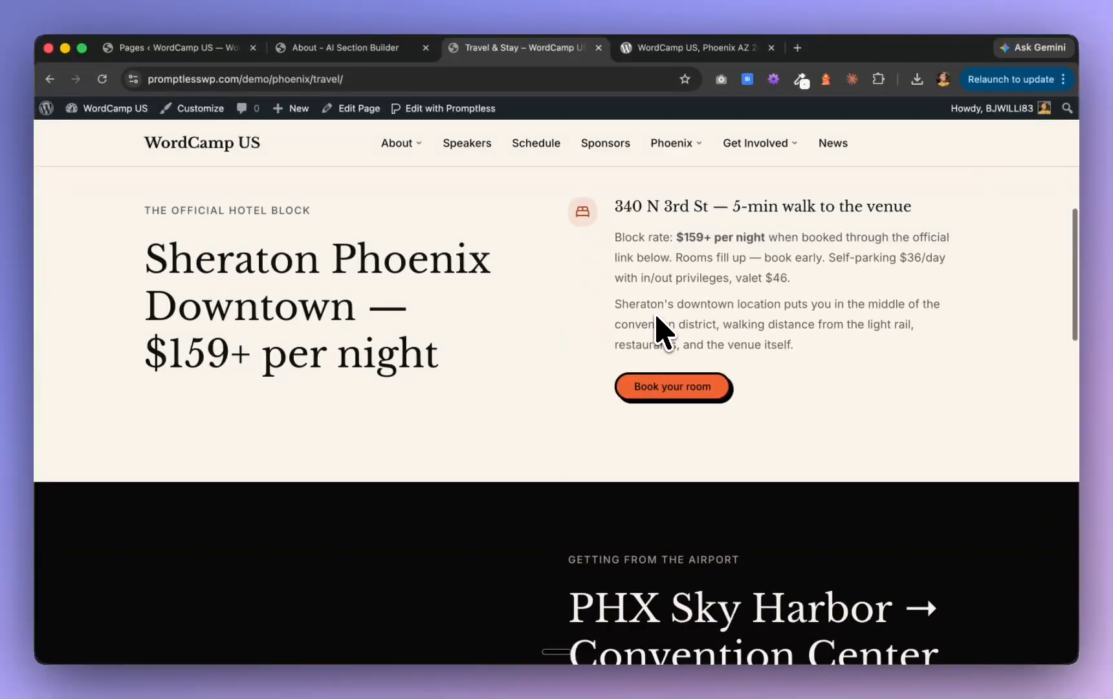
{"action": "scroll", "coordinate": [657, 317], "scroll_direction": "down", "scroll_amount": 1}
{"action": "scroll", "coordinate": [657, 317], "scroll_direction": "down", "scroll_amount": 2}
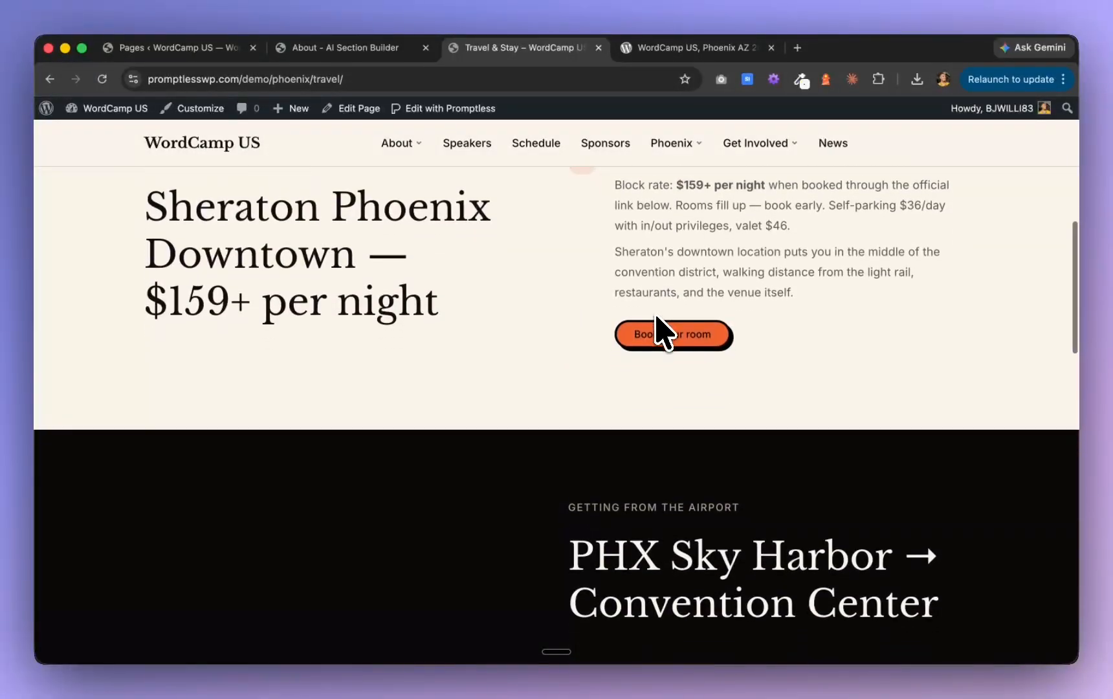
{"action": "scroll", "coordinate": [656, 317], "scroll_direction": "down", "scroll_amount": 8}
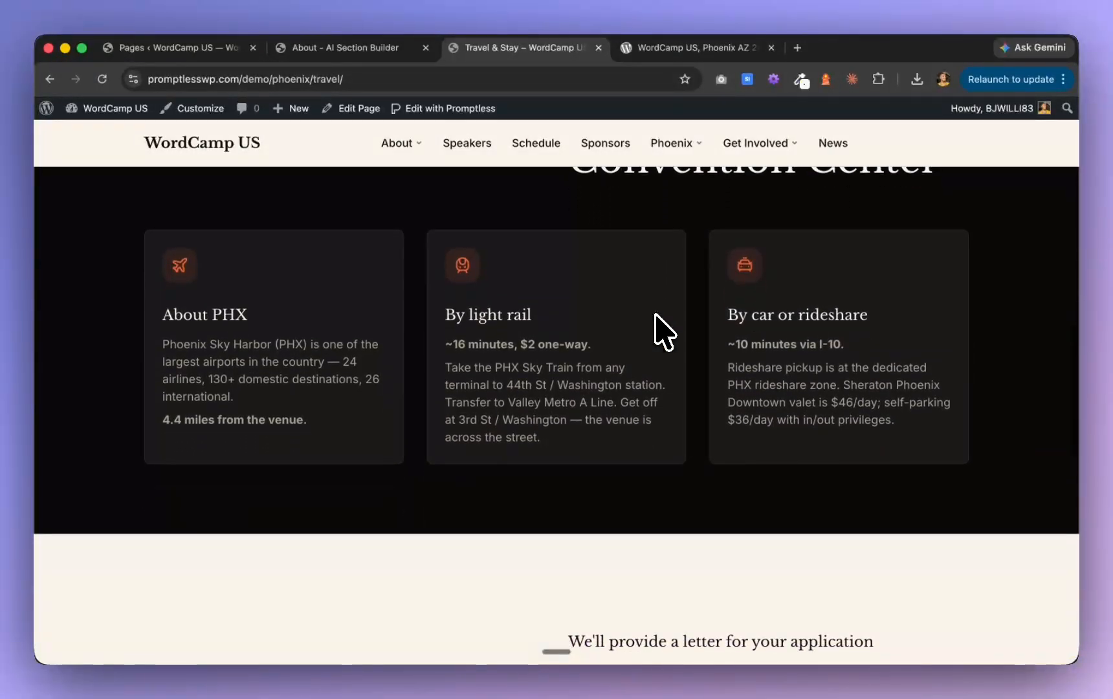
{"action": "scroll", "coordinate": [660, 330], "scroll_direction": "down", "scroll_amount": 5}
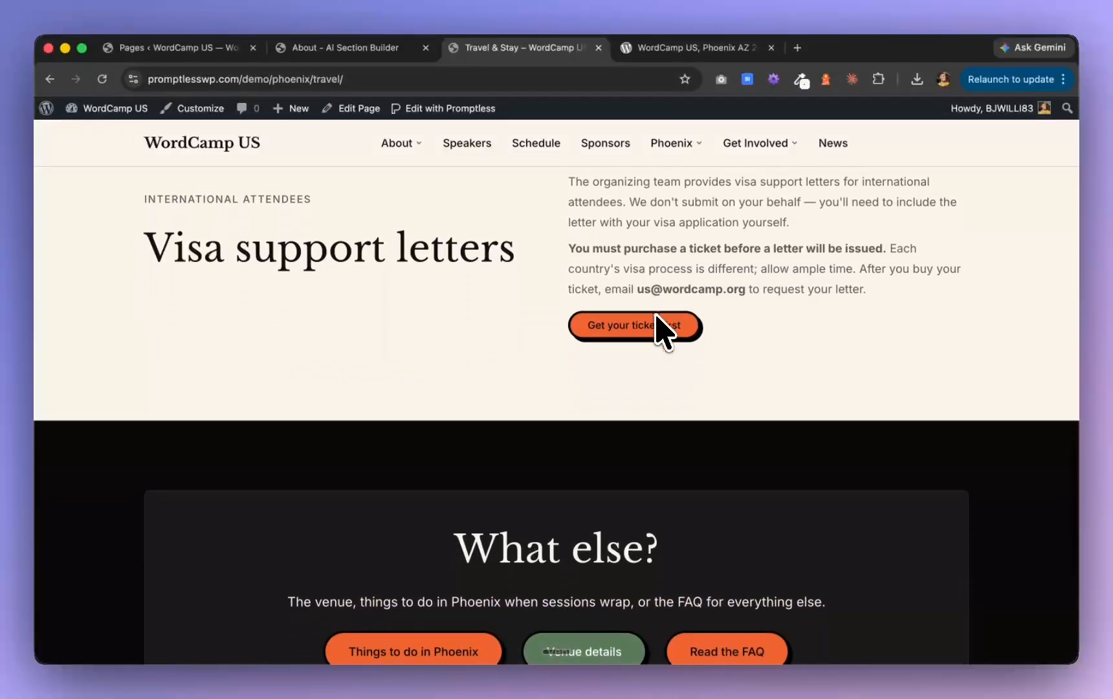
{"action": "scroll", "coordinate": [657, 317], "scroll_direction": "down", "scroll_amount": 4}
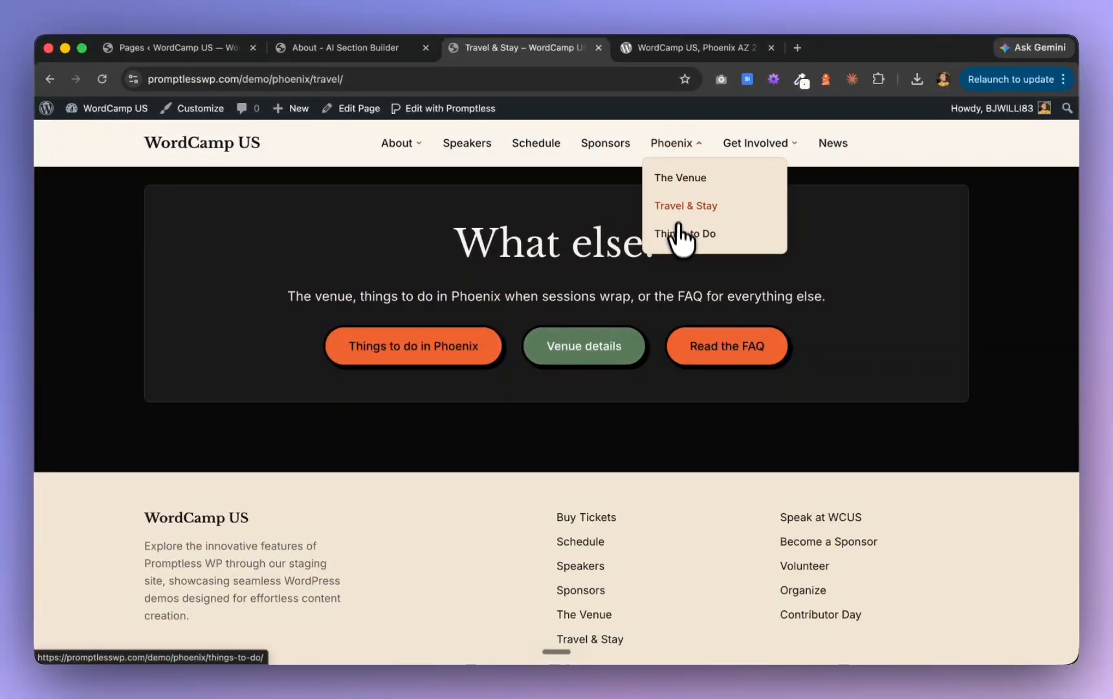
Open the Things to Do page and examine its hero, heat advisory, eat and drink cards and desert attraction cards
{"action": "left_click", "coordinate": [680, 234]}
{"action": "scroll", "coordinate": [644, 405], "scroll_direction": "down", "scroll_amount": 5}
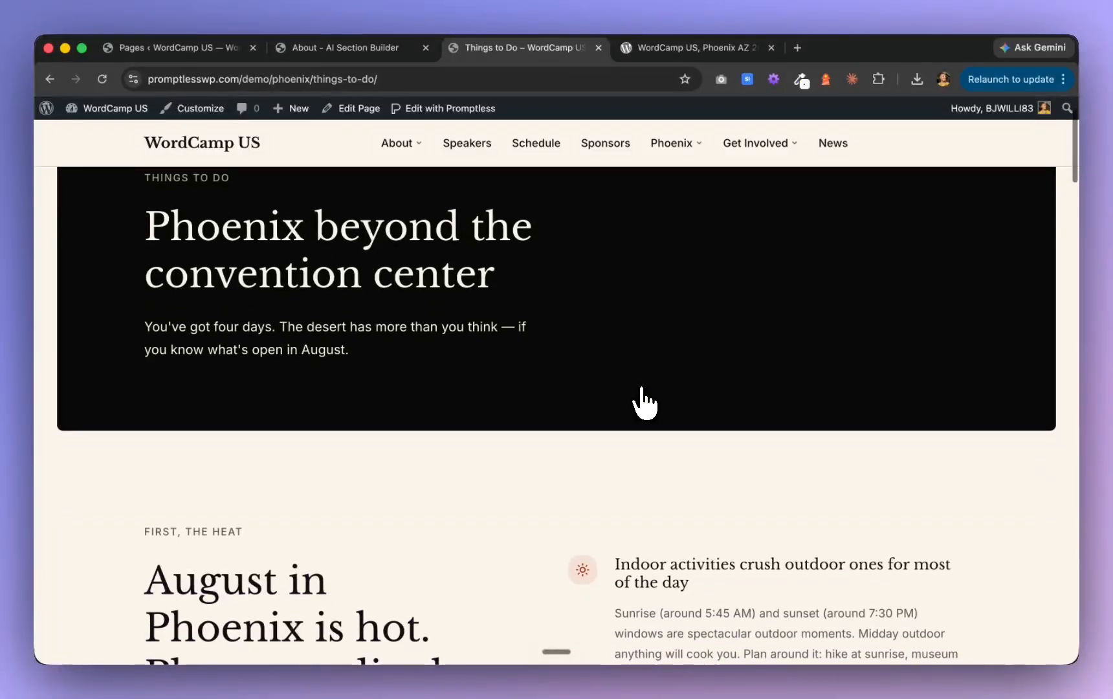
{"action": "scroll", "coordinate": [644, 405], "scroll_direction": "down", "scroll_amount": 8}
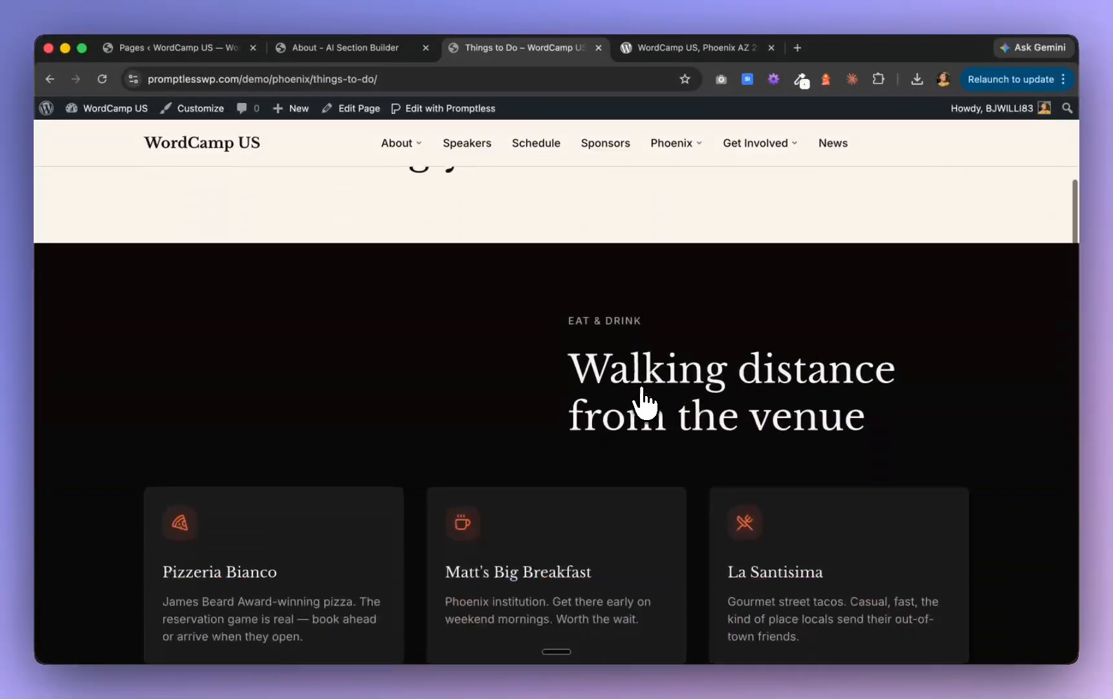
{"action": "scroll", "coordinate": [644, 403], "scroll_direction": "down", "scroll_amount": 9}
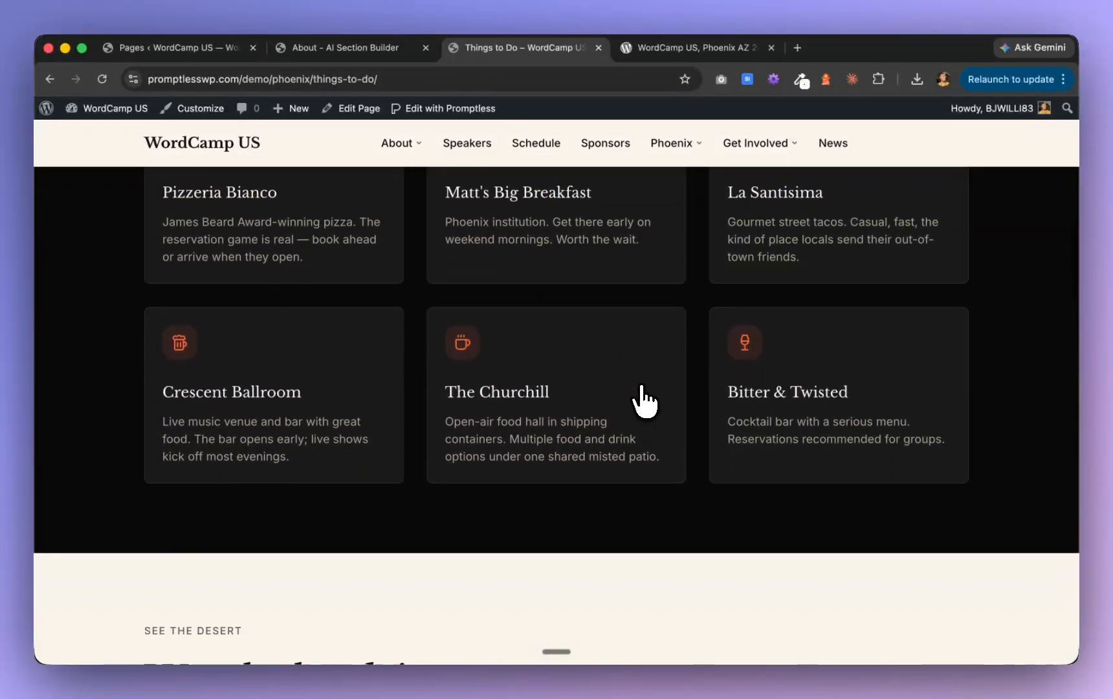
{"action": "scroll", "coordinate": [643, 403], "scroll_direction": "down", "scroll_amount": 12}
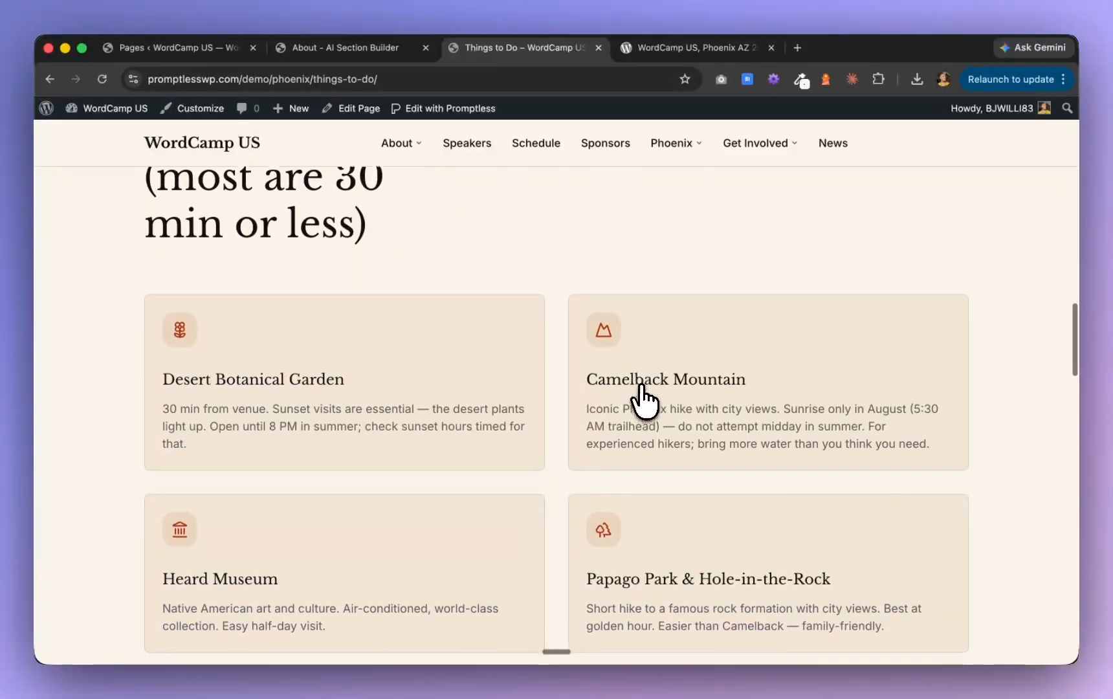
{"action": "scroll", "coordinate": [642, 401], "scroll_direction": "down", "scroll_amount": 4}
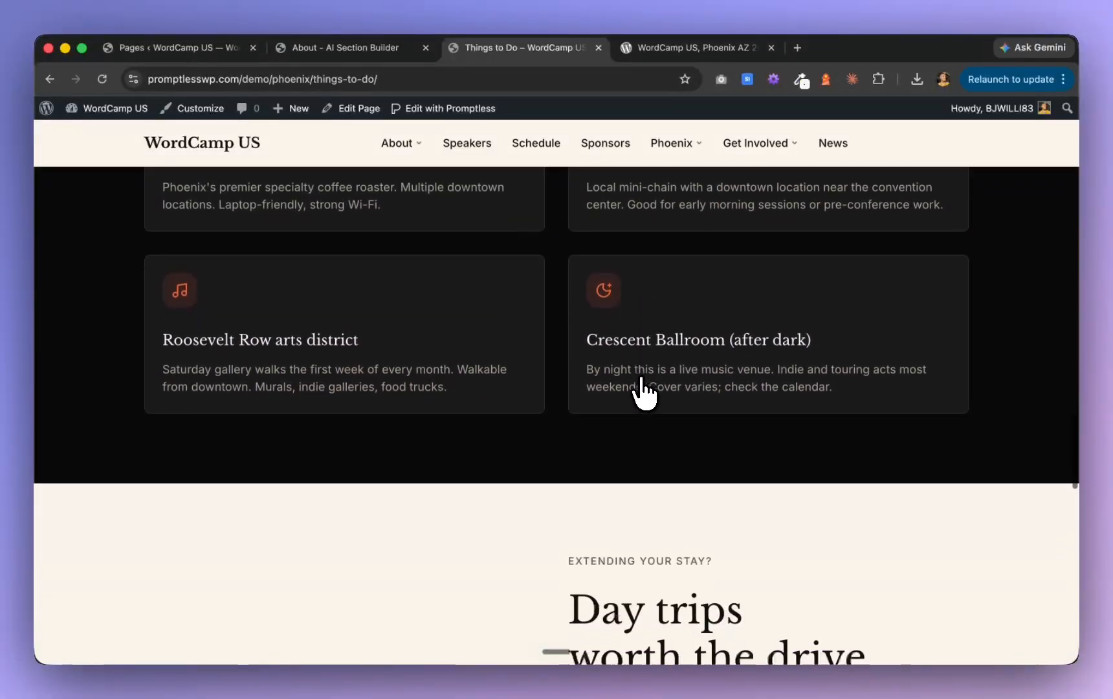
Examine the day trip cards, the packing checklist and the closing booking call to action on the Things to Do page
{"action": "scroll", "coordinate": [644, 392], "scroll_direction": "down", "scroll_amount": 5}
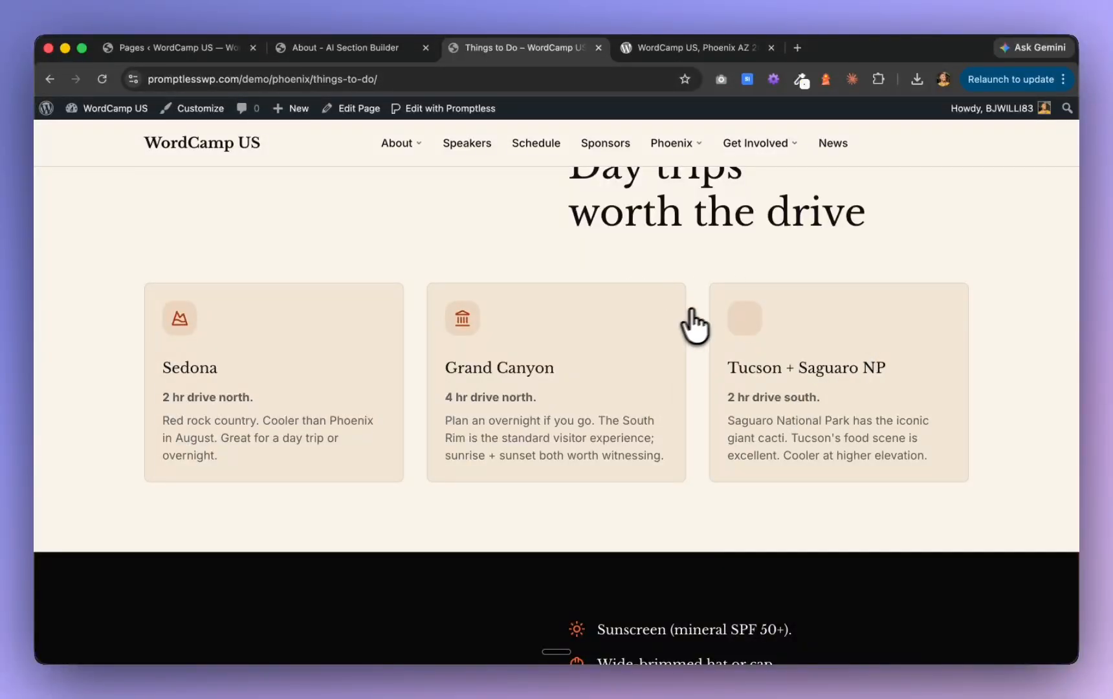
{"action": "scroll", "coordinate": [596, 428], "scroll_direction": "down", "scroll_amount": 6}
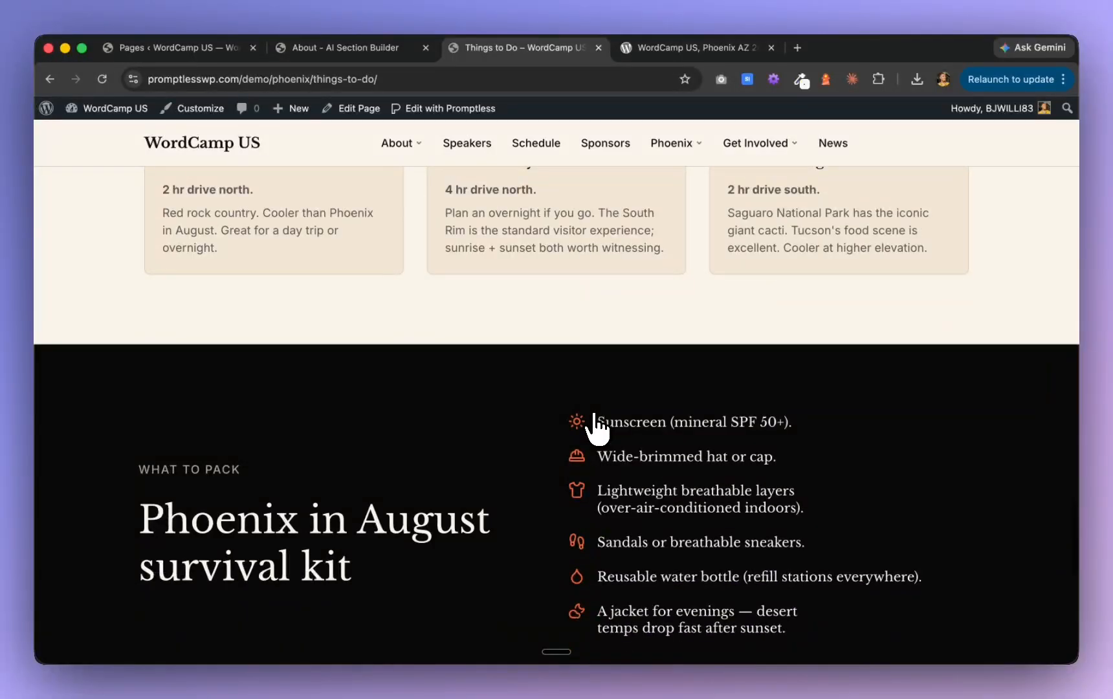
{"action": "scroll", "coordinate": [602, 265], "scroll_direction": "down", "scroll_amount": 4}
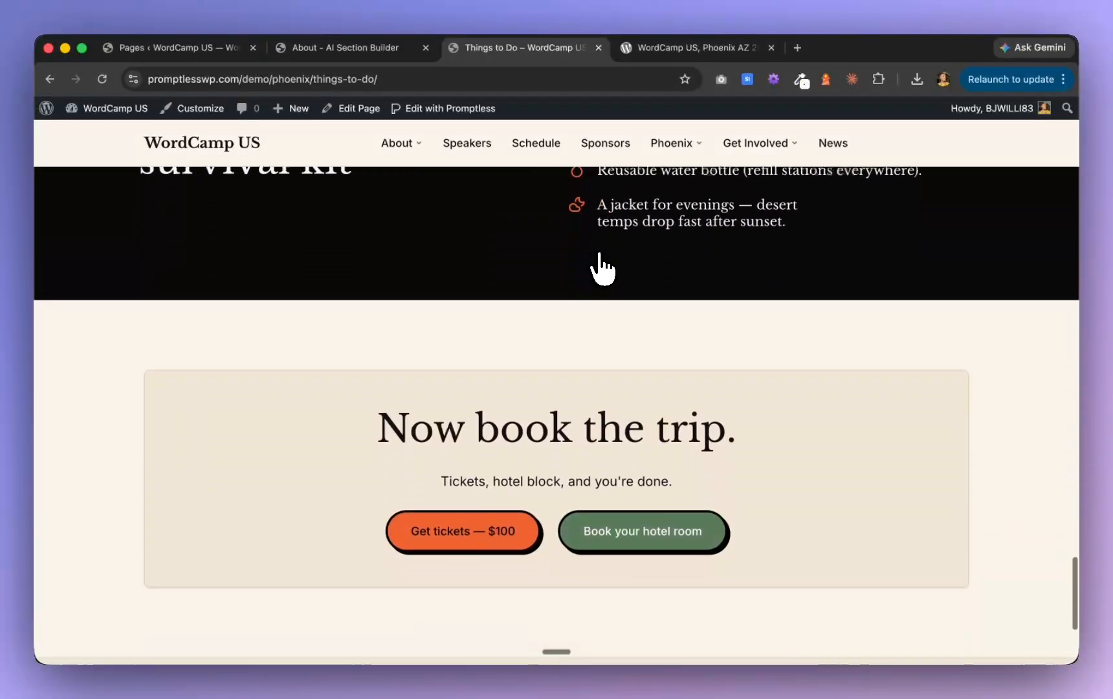
{"action": "scroll", "coordinate": [602, 268], "scroll_direction": "down", "scroll_amount": 3}
{"action": "scroll", "coordinate": [603, 266], "scroll_direction": "up", "scroll_amount": 15}
Switch to Claude and send the message "proceed" to start Phase H for the Home, Tickets and News pages
{"action": "key", "text": "super+Tab"}
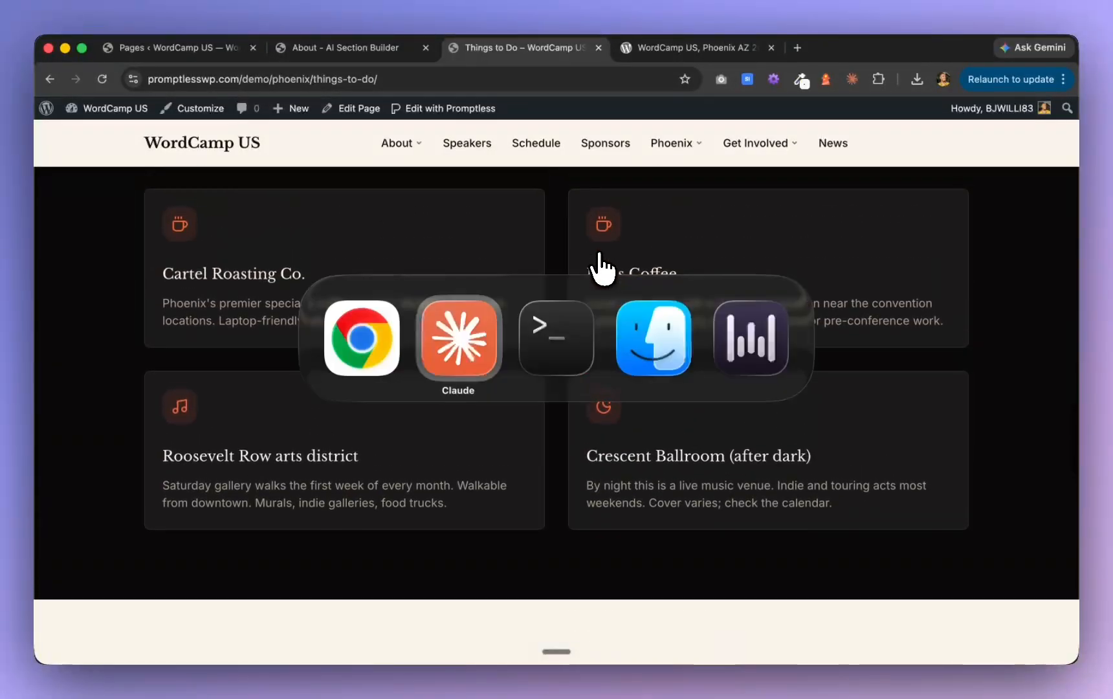
{"action": "left_click", "coordinate": [457, 346]}
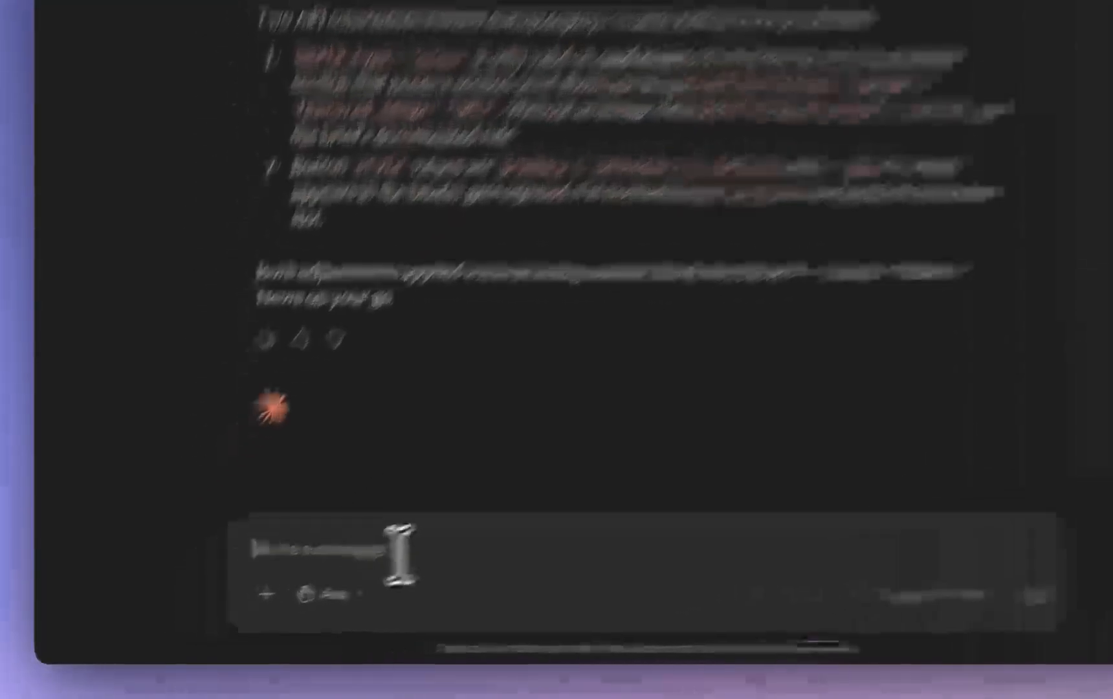
{"action": "type", "text": "proceed"}
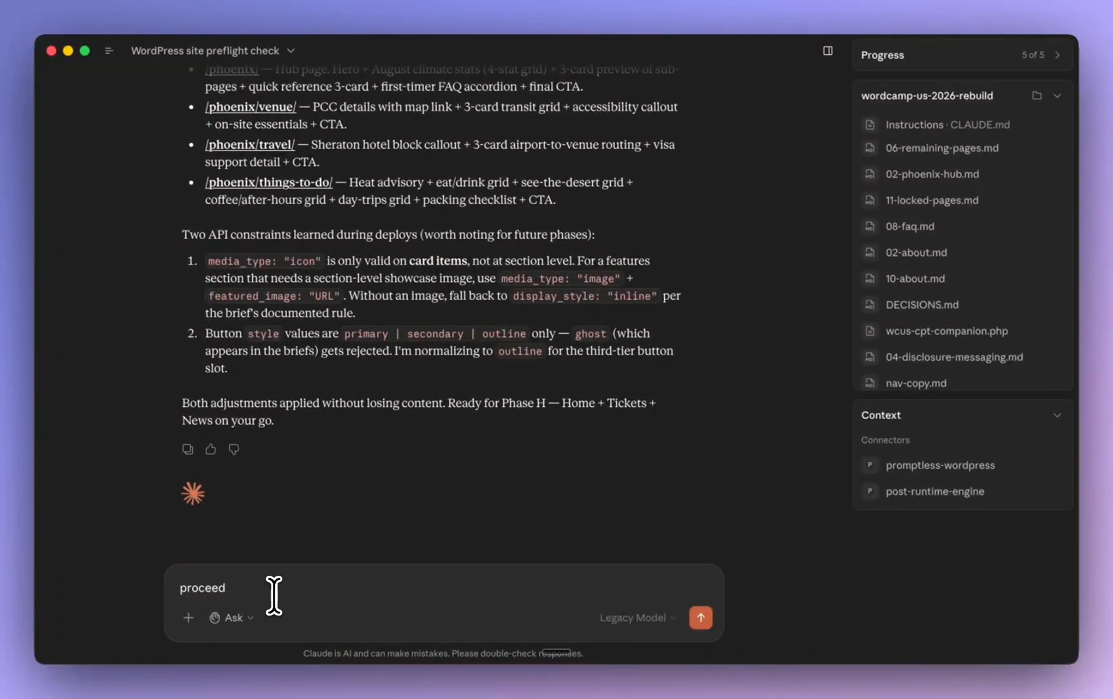
{"action": "key", "text": "Return"}
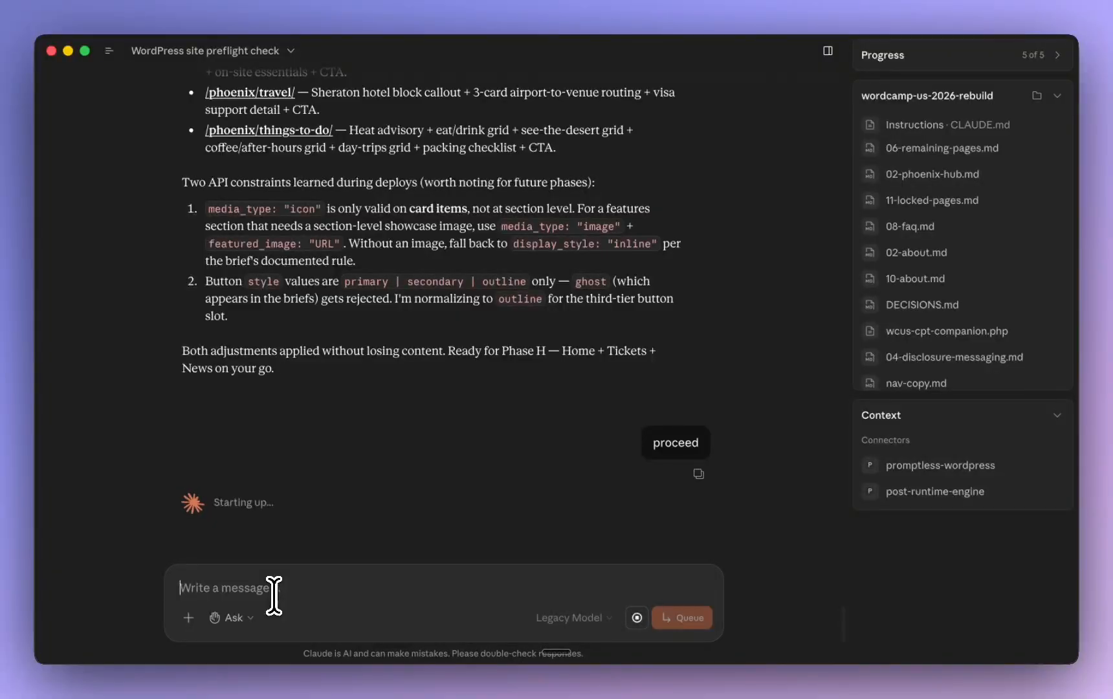
Switch back to Chrome and review the Things to Do page again, from the day trips section back up to the hero
{"action": "key", "text": "super+Tab"}
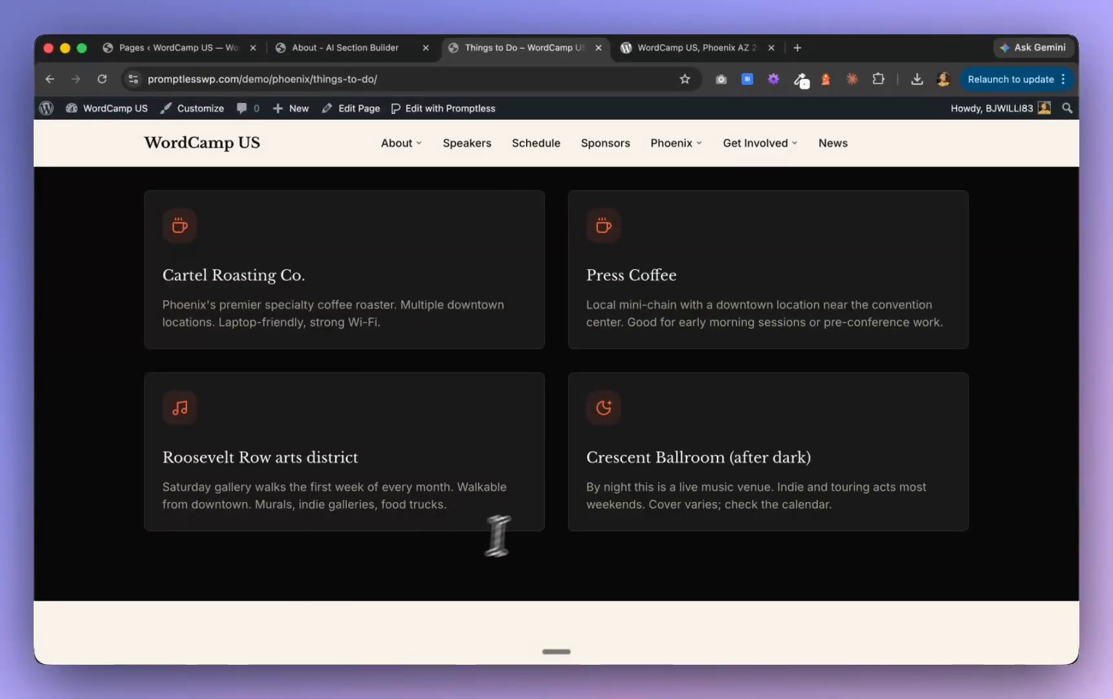
{"action": "scroll", "coordinate": [715, 405], "scroll_direction": "down", "scroll_amount": 6}
{"action": "scroll", "coordinate": [715, 403], "scroll_direction": "up", "scroll_amount": 12}
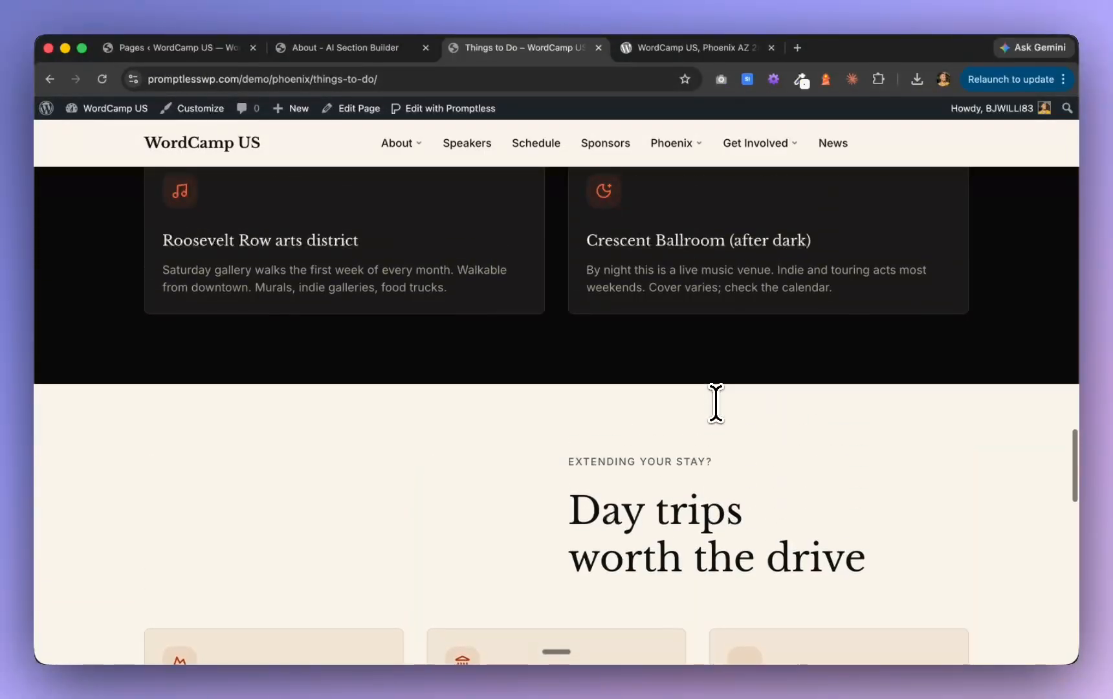
{"action": "scroll", "coordinate": [716, 402], "scroll_direction": "up", "scroll_amount": 12}
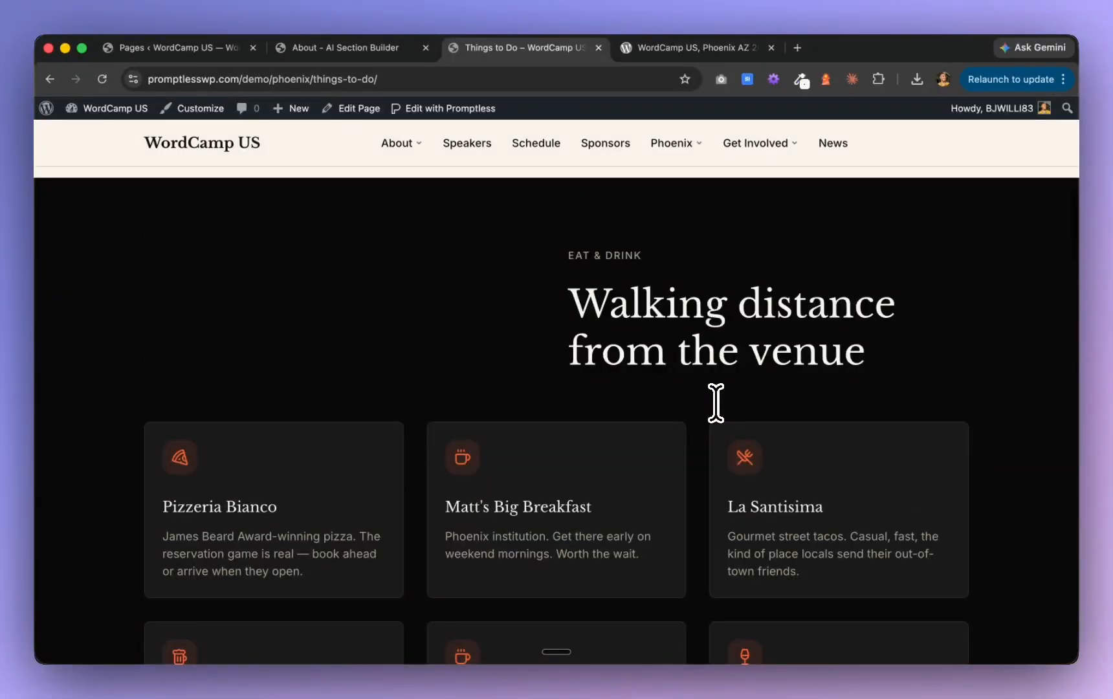
{"action": "scroll", "coordinate": [715, 402], "scroll_direction": "up", "scroll_amount": 12}
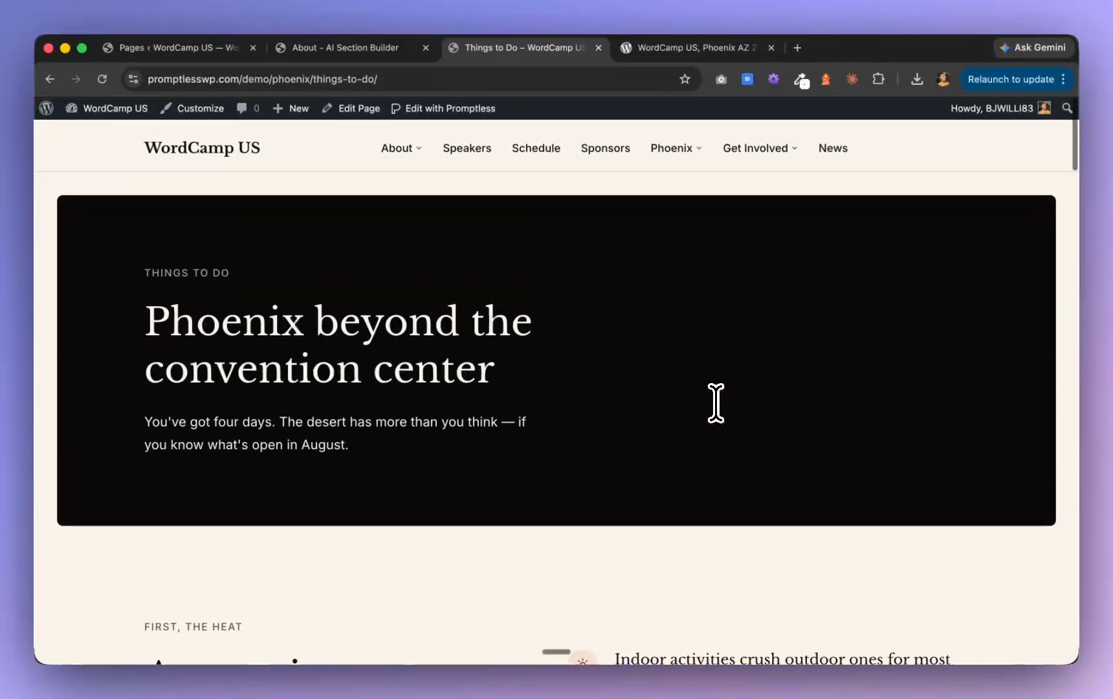
Open the site's About page, followed by its FAQ page, to check the heroes and navigation links
{"action": "mouse_move", "coordinate": [423, 146]}
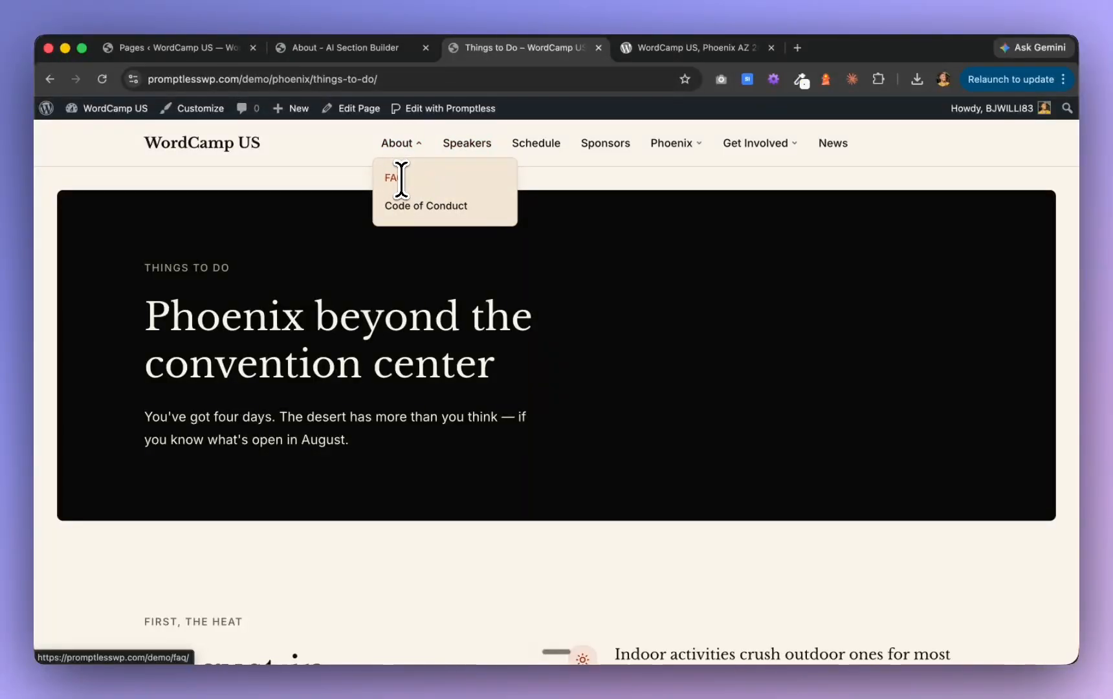
{"action": "left_click", "coordinate": [399, 145]}
{"action": "mouse_move", "coordinate": [400, 158]}
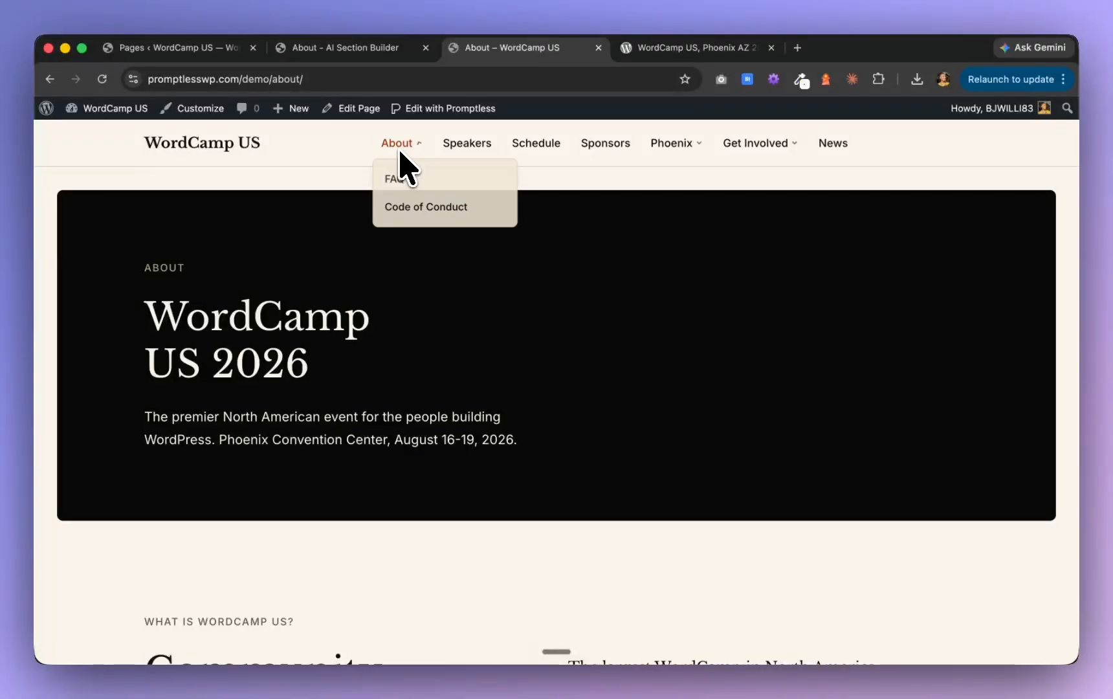
{"action": "left_click", "coordinate": [392, 187]}
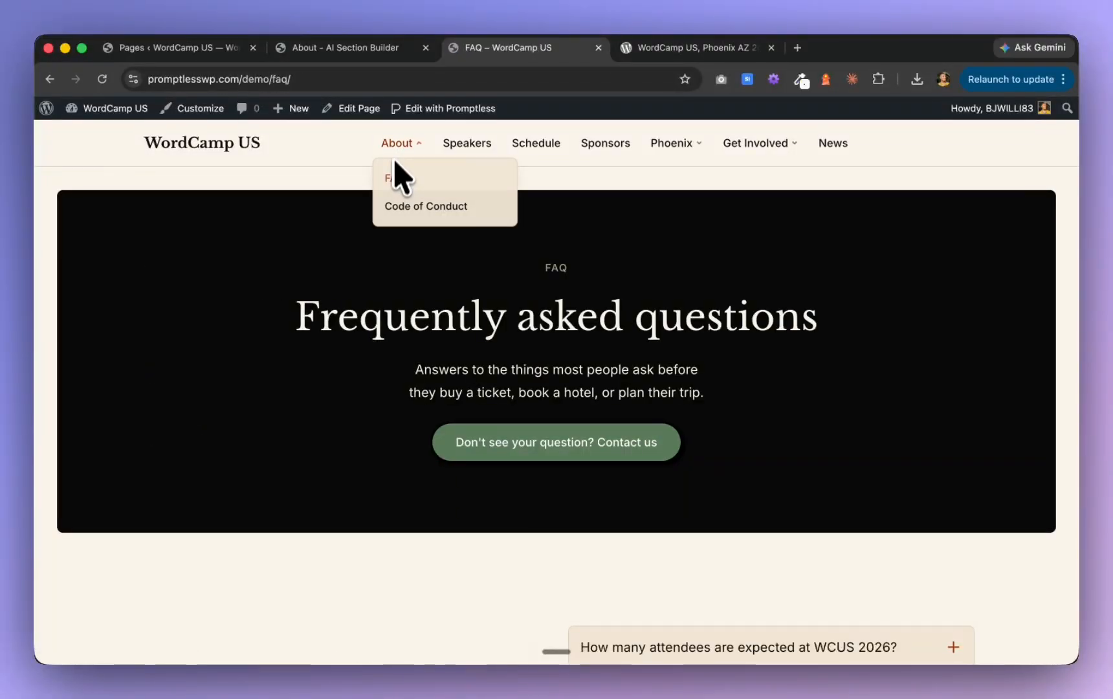
Open the Code of Conduct page and examine its contact cards, behavior lists, consequences section and closing call to action
{"action": "left_click", "coordinate": [400, 206]}
{"action": "scroll", "coordinate": [404, 330], "scroll_direction": "down", "scroll_amount": 5}
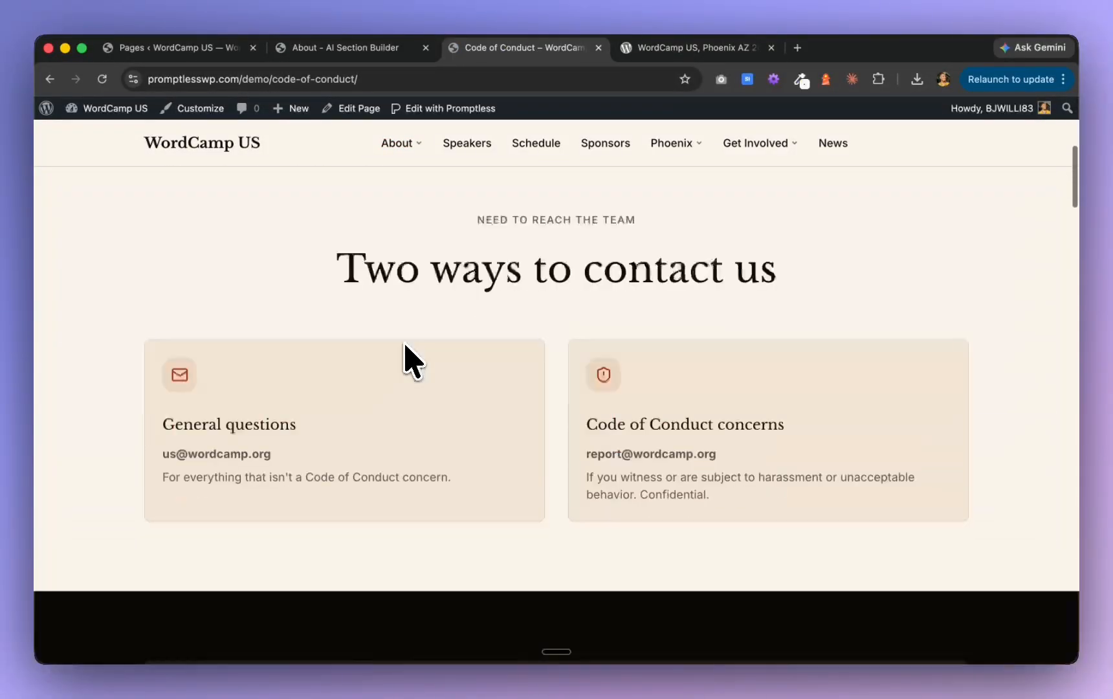
{"action": "scroll", "coordinate": [406, 359], "scroll_direction": "down", "scroll_amount": 15}
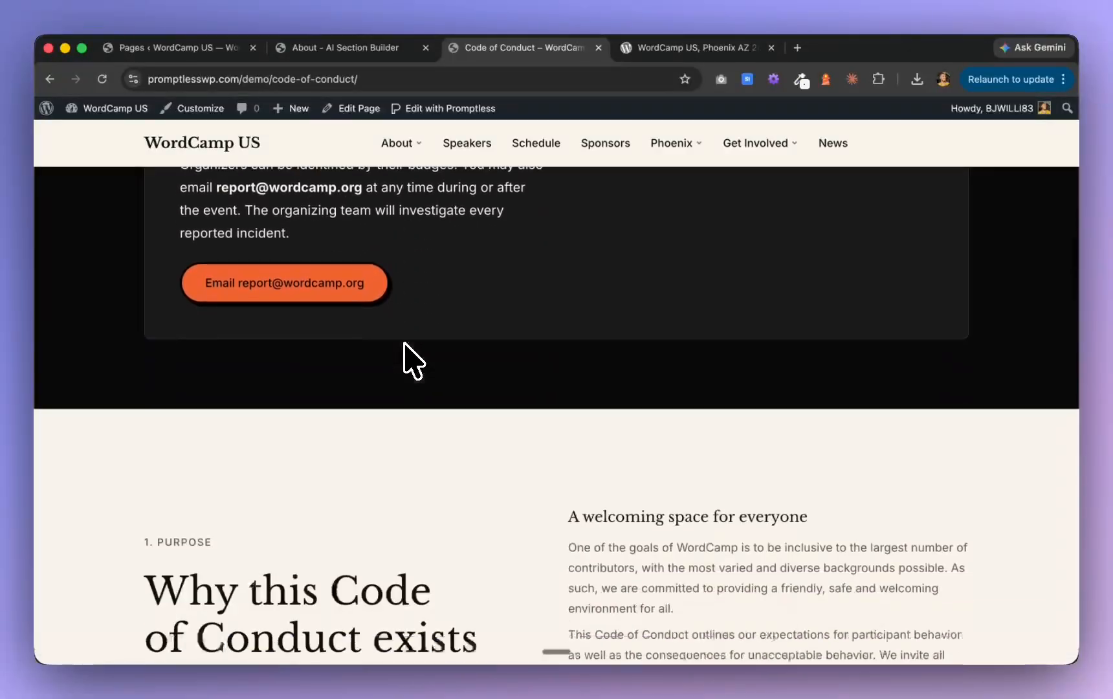
{"action": "scroll", "coordinate": [408, 362], "scroll_direction": "down", "scroll_amount": 10}
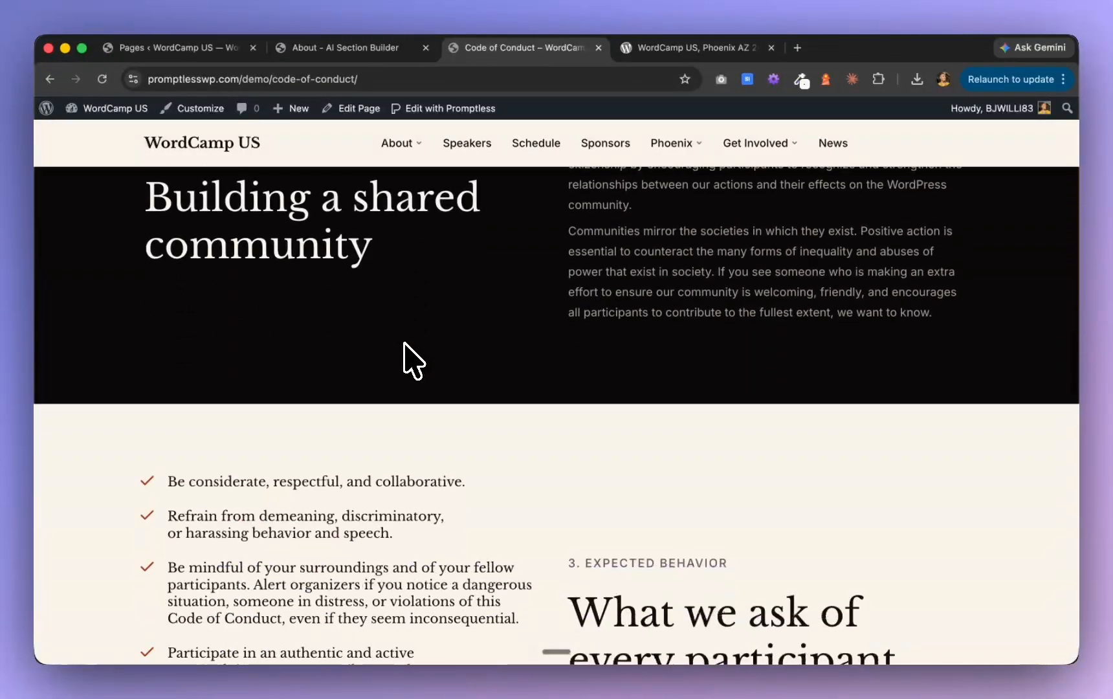
{"action": "scroll", "coordinate": [404, 343], "scroll_direction": "down", "scroll_amount": 4}
{"action": "scroll", "coordinate": [405, 345], "scroll_direction": "down", "scroll_amount": 1}
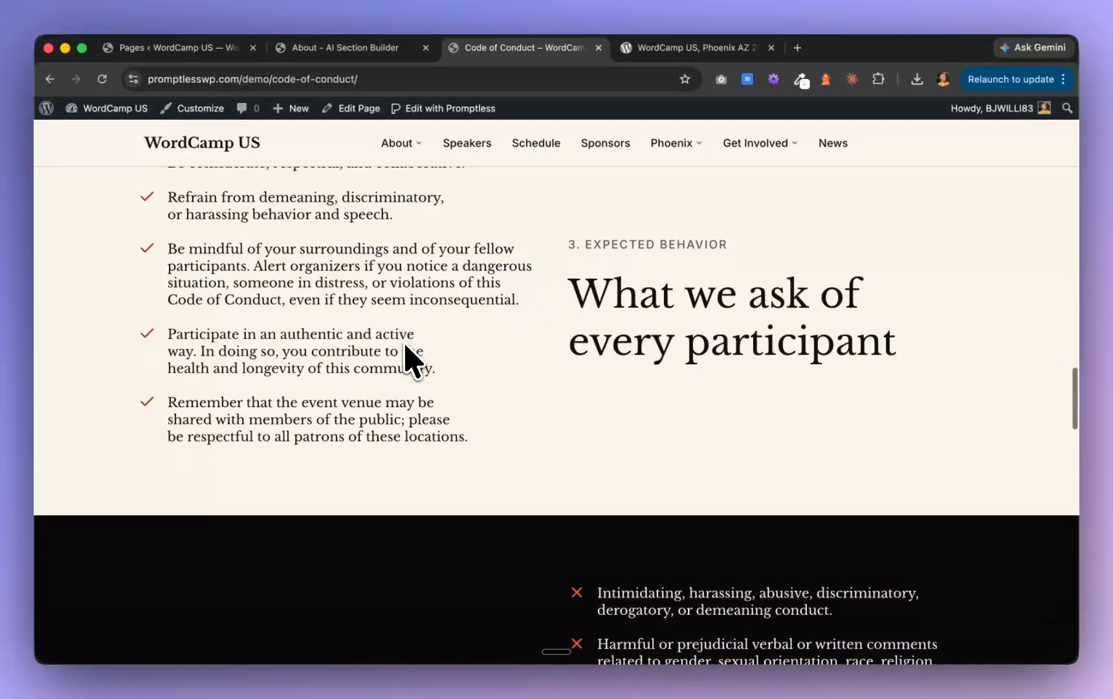
{"action": "scroll", "coordinate": [405, 347], "scroll_direction": "down", "scroll_amount": 5}
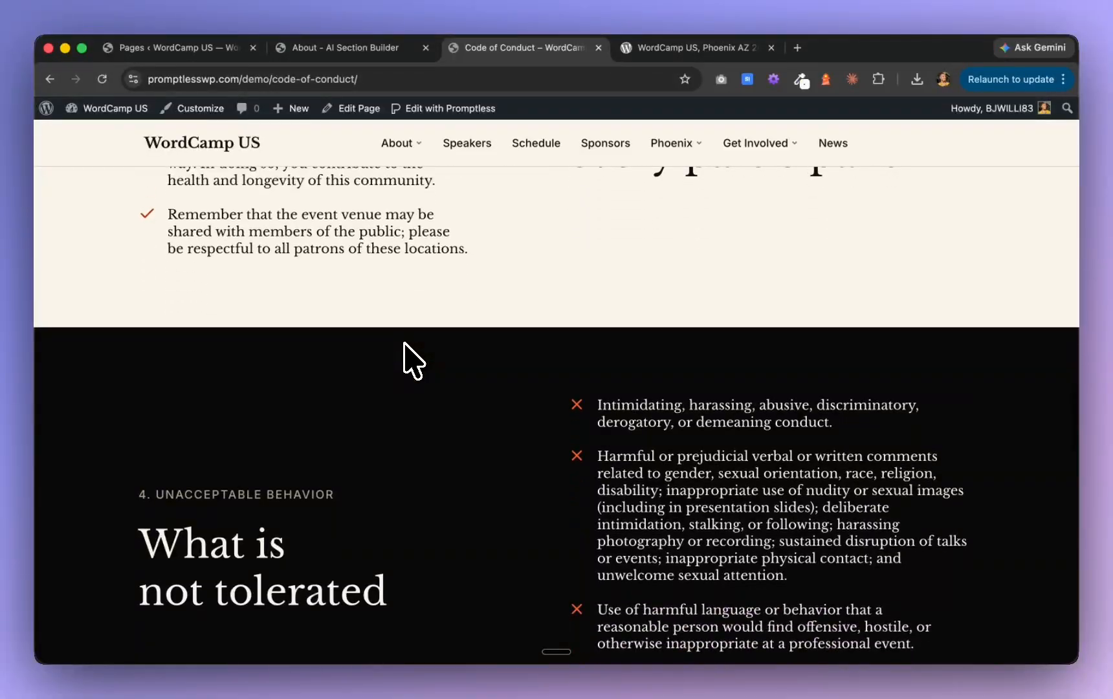
{"action": "scroll", "coordinate": [405, 345], "scroll_direction": "down", "scroll_amount": 8}
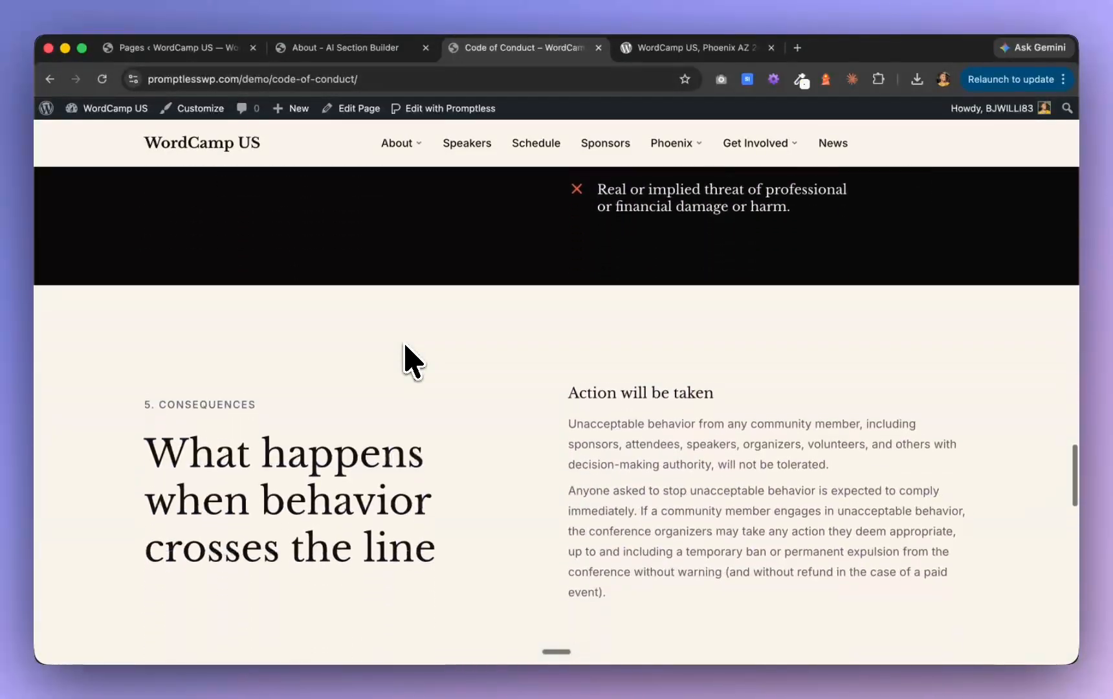
{"action": "scroll", "coordinate": [405, 344], "scroll_direction": "down", "scroll_amount": 10}
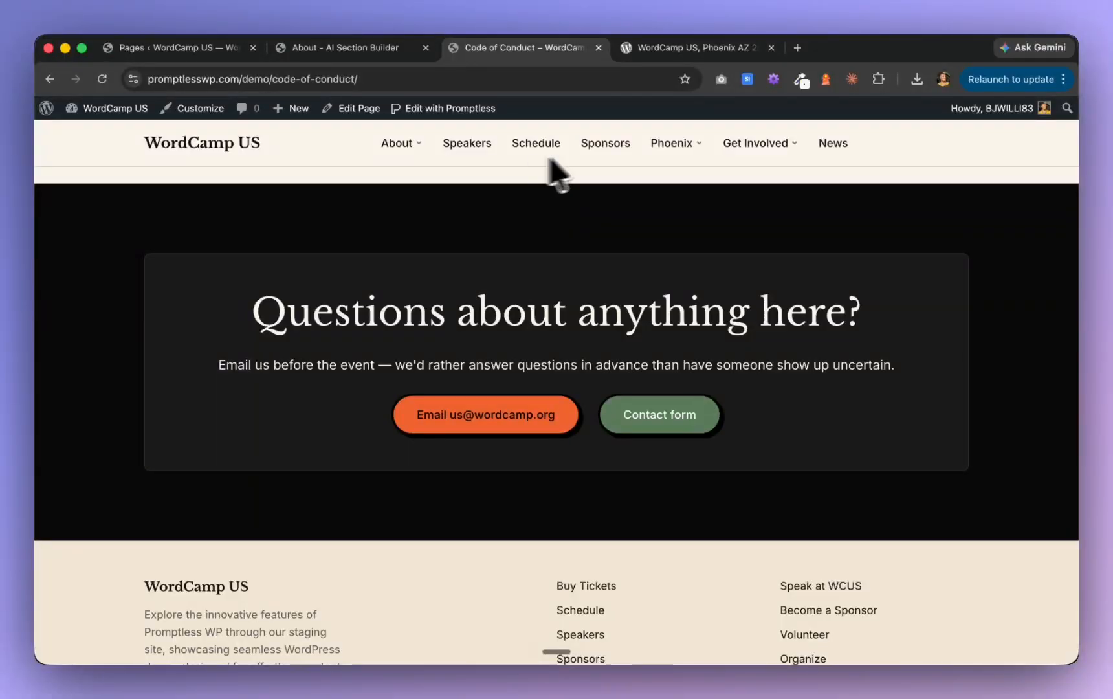
Open the Phoenix page and review the August climate section with its four stat cards
{"action": "left_click", "coordinate": [678, 143]}
{"action": "scroll", "coordinate": [653, 298], "scroll_direction": "down", "scroll_amount": 5}
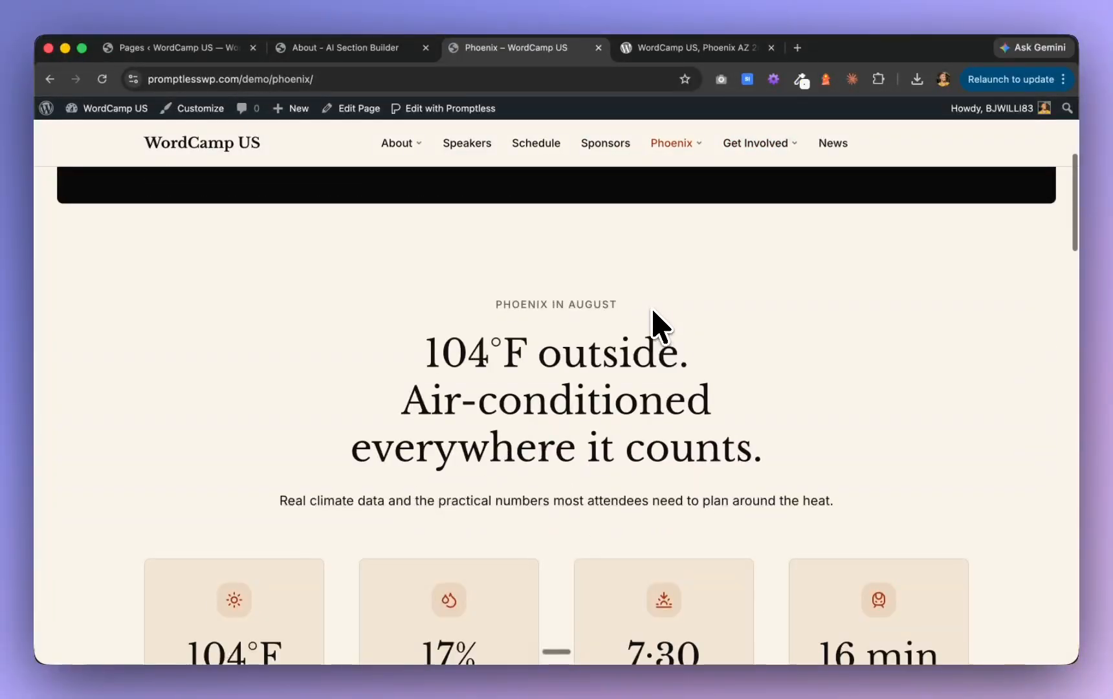
{"action": "scroll", "coordinate": [652, 310], "scroll_direction": "down", "scroll_amount": 2}
{"action": "scroll", "coordinate": [654, 312], "scroll_direction": "down", "scroll_amount": 3}
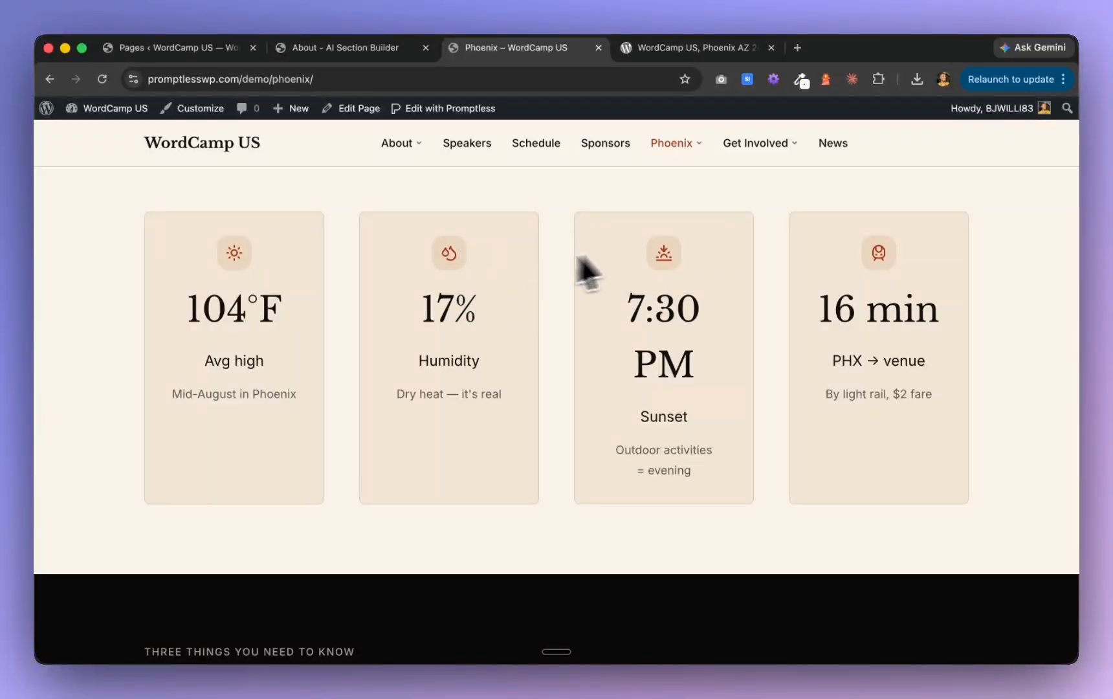
Open the Phoenix page in the Promptless editor and set the climate stats section's card style to Bordered
{"action": "left_click", "coordinate": [465, 109]}
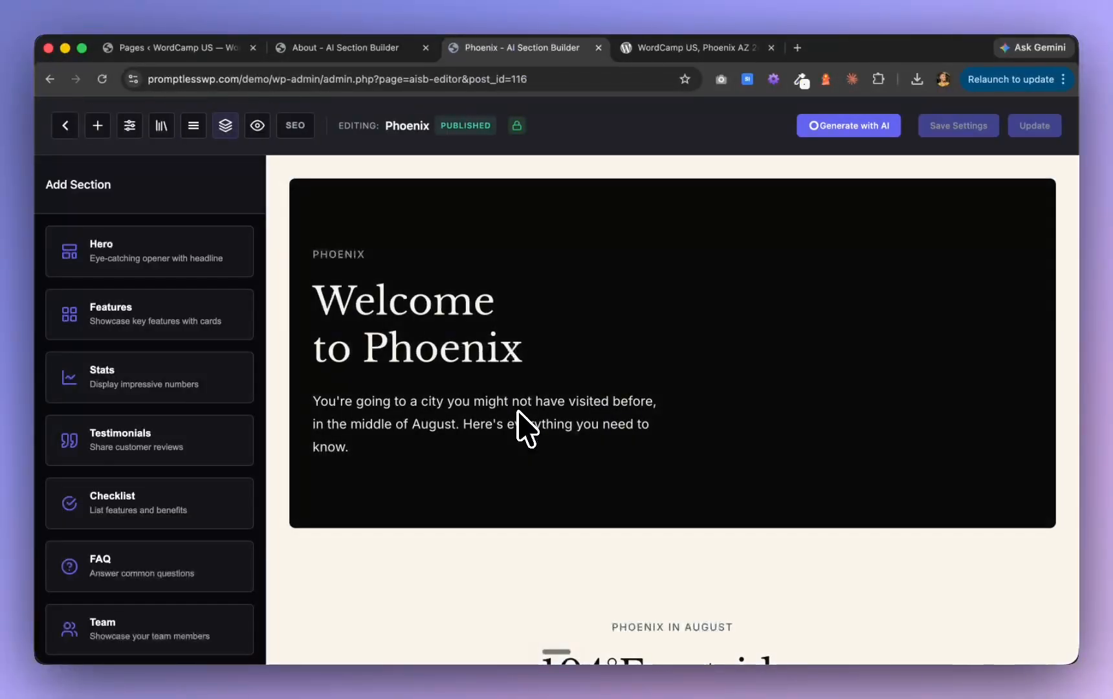
{"action": "scroll", "coordinate": [521, 421], "scroll_direction": "down", "scroll_amount": 7}
{"action": "left_click", "coordinate": [453, 398]}
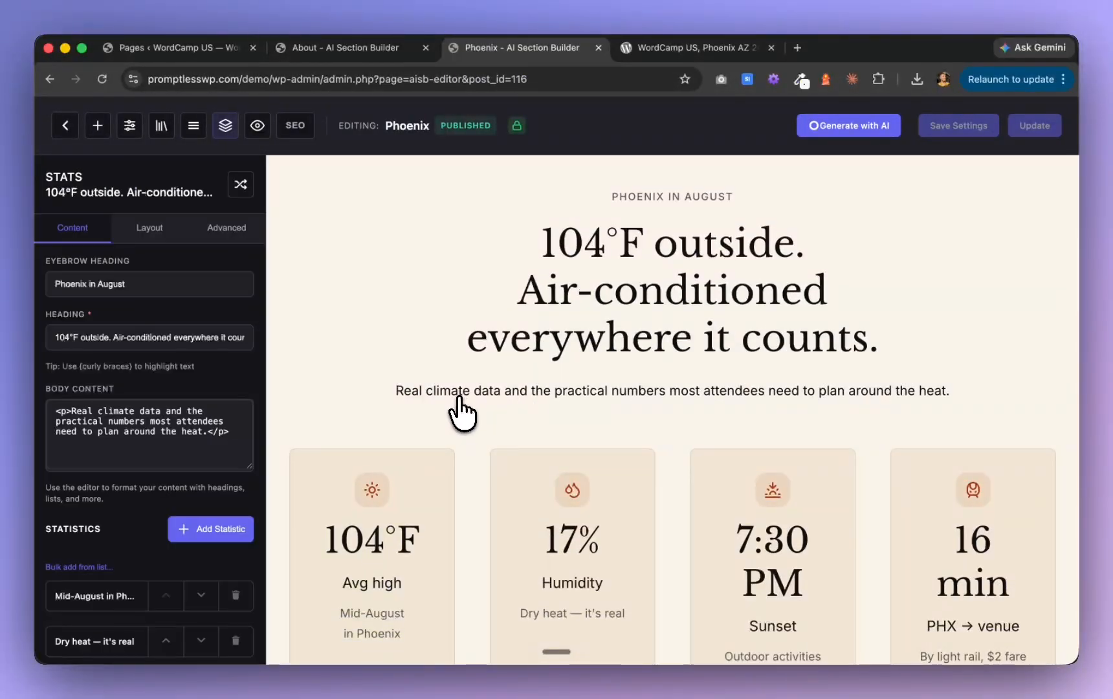
{"action": "left_click", "coordinate": [147, 230]}
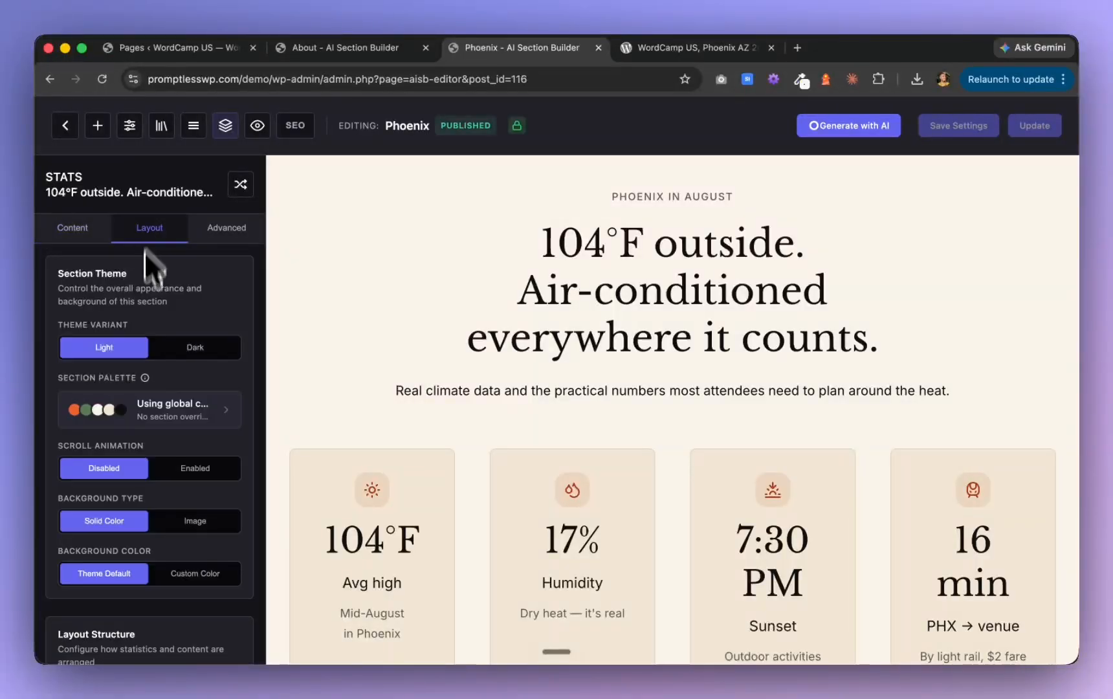
{"action": "scroll", "coordinate": [123, 550], "scroll_direction": "down", "scroll_amount": 1}
{"action": "scroll", "coordinate": [123, 550], "scroll_direction": "down", "scroll_amount": 8}
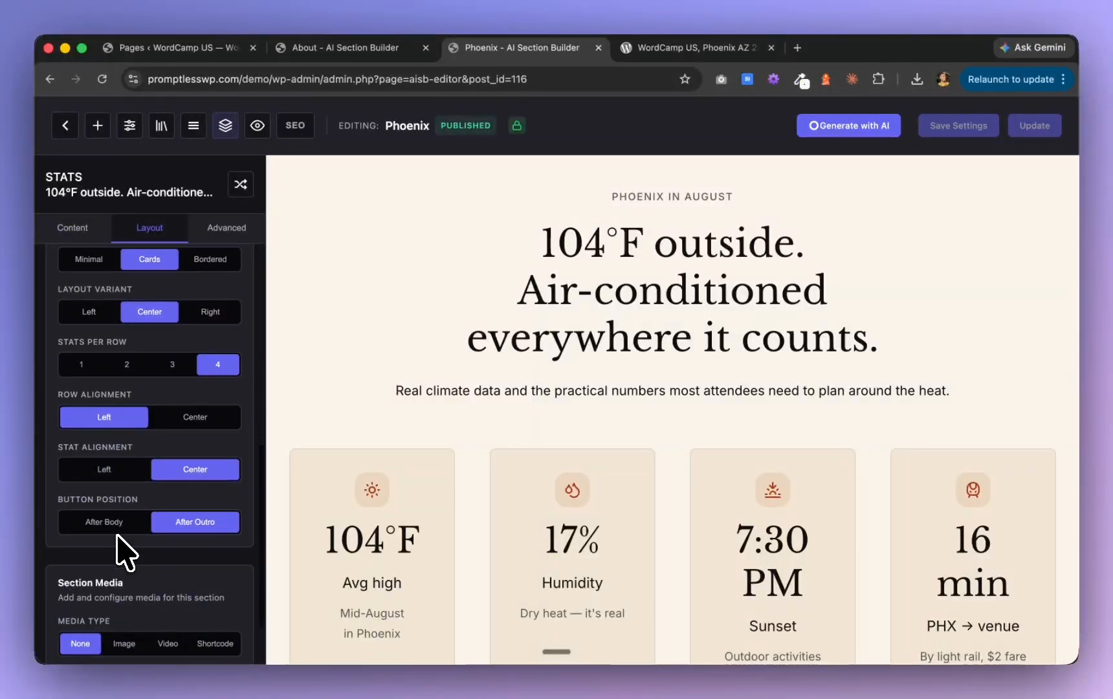
{"action": "left_click", "coordinate": [223, 378]}
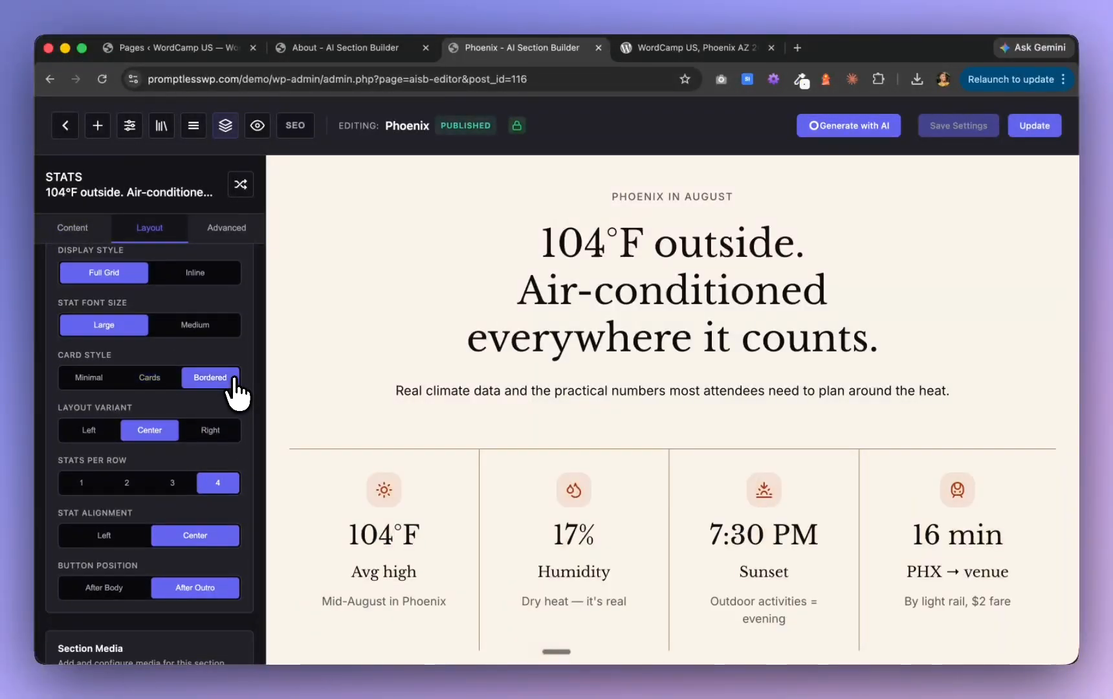
Set the section media type to Image for the "The venue, where to stay, and what to do" features section
{"action": "scroll", "coordinate": [790, 373], "scroll_direction": "down", "scroll_amount": 5}
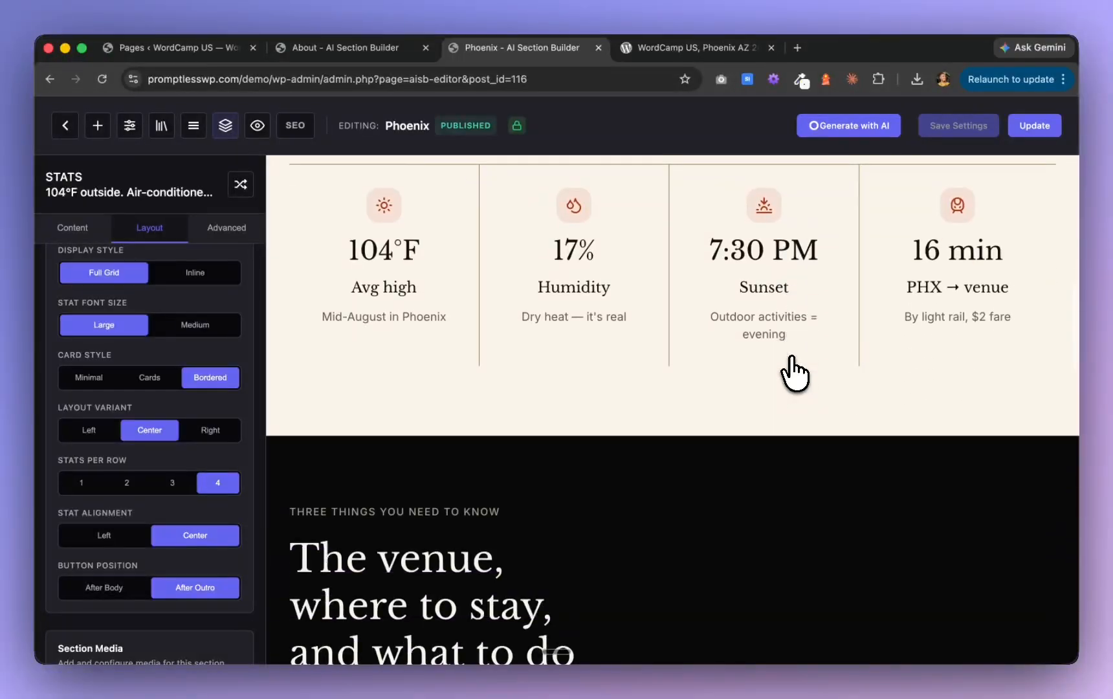
{"action": "scroll", "coordinate": [793, 372], "scroll_direction": "up", "scroll_amount": 4}
{"action": "scroll", "coordinate": [793, 372], "scroll_direction": "down", "scroll_amount": 9}
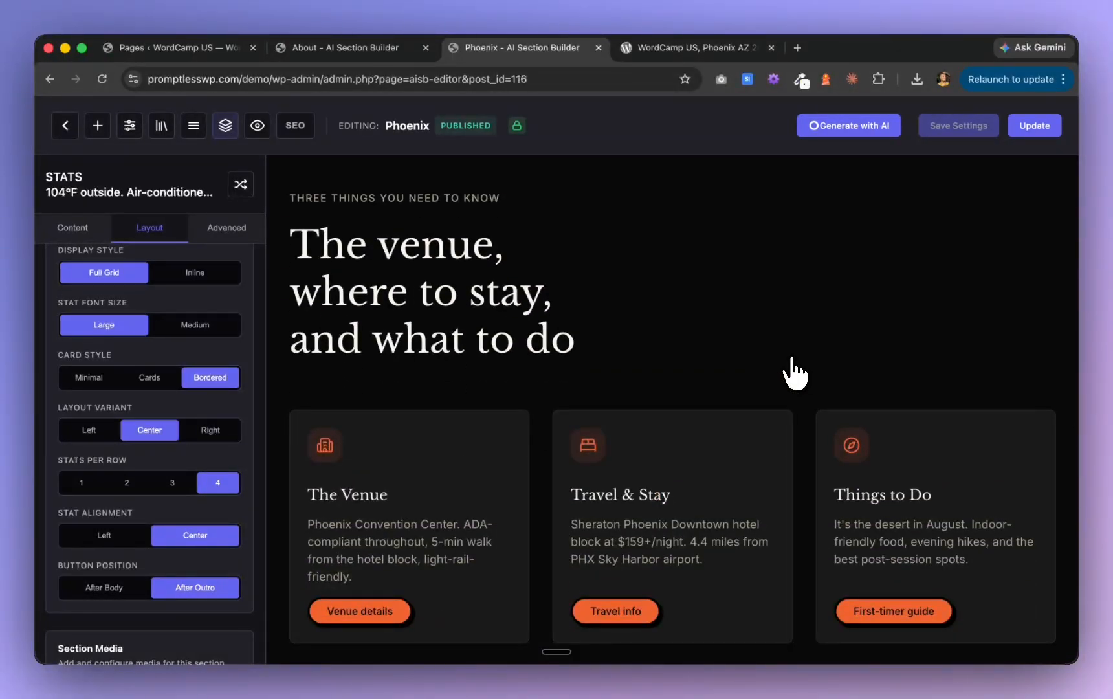
{"action": "scroll", "coordinate": [817, 299], "scroll_direction": "up", "scroll_amount": 2}
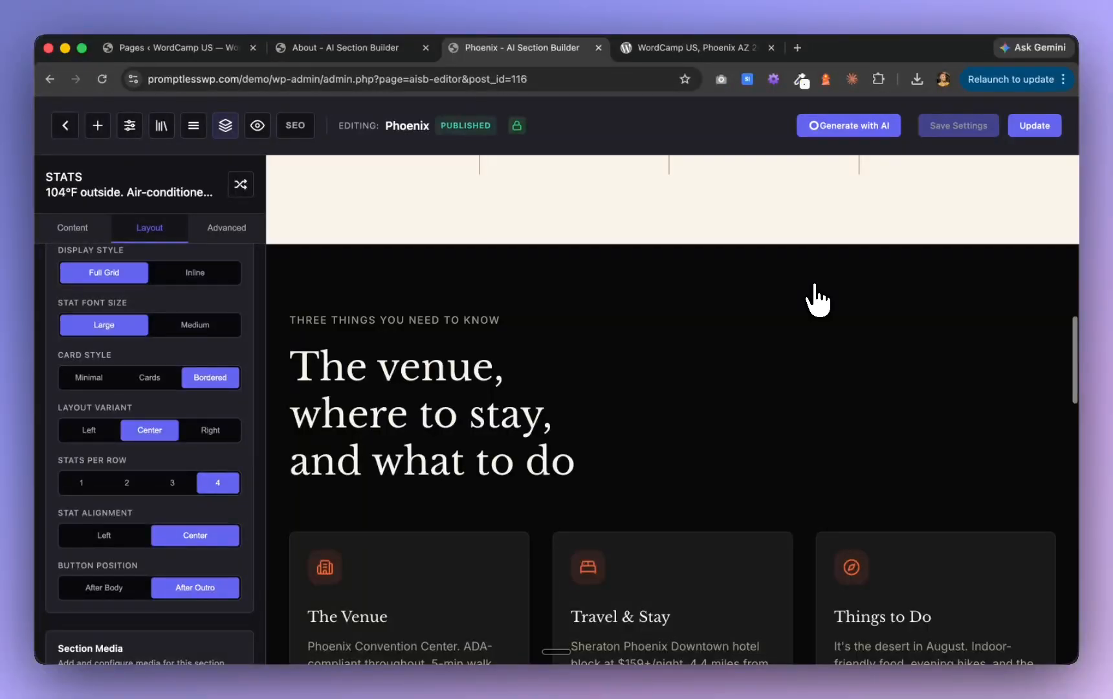
{"action": "scroll", "coordinate": [561, 464], "scroll_direction": "down", "scroll_amount": 5}
{"action": "scroll", "coordinate": [559, 462], "scroll_direction": "up", "scroll_amount": 4}
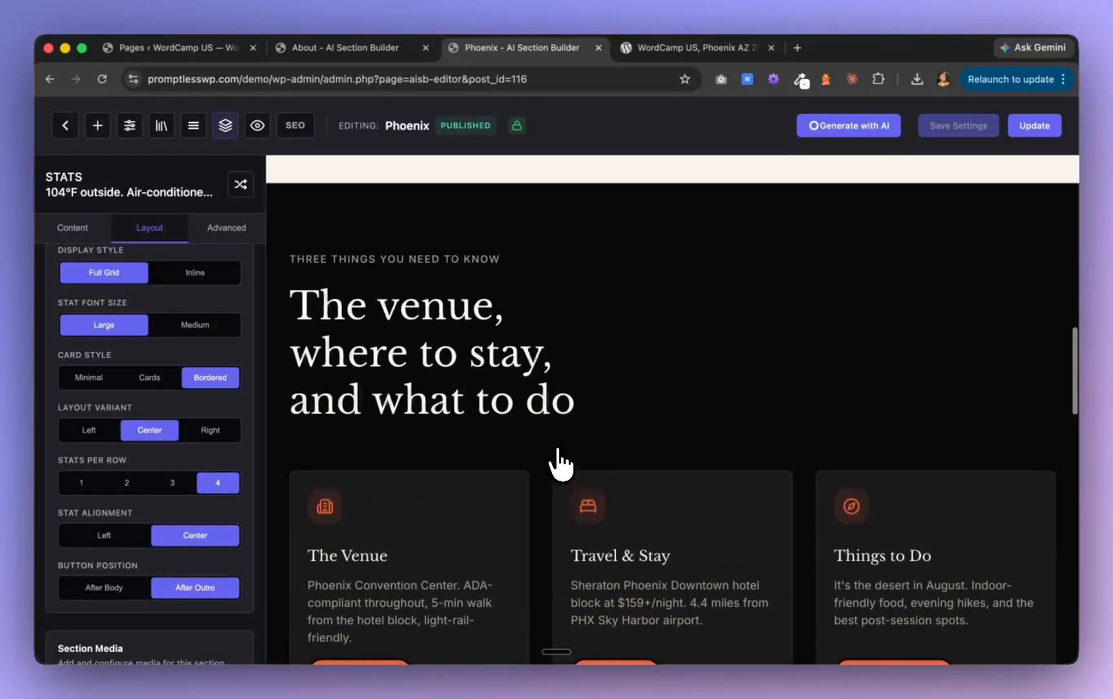
{"action": "scroll", "coordinate": [560, 463], "scroll_direction": "up", "scroll_amount": 1}
{"action": "left_click", "coordinate": [487, 368]}
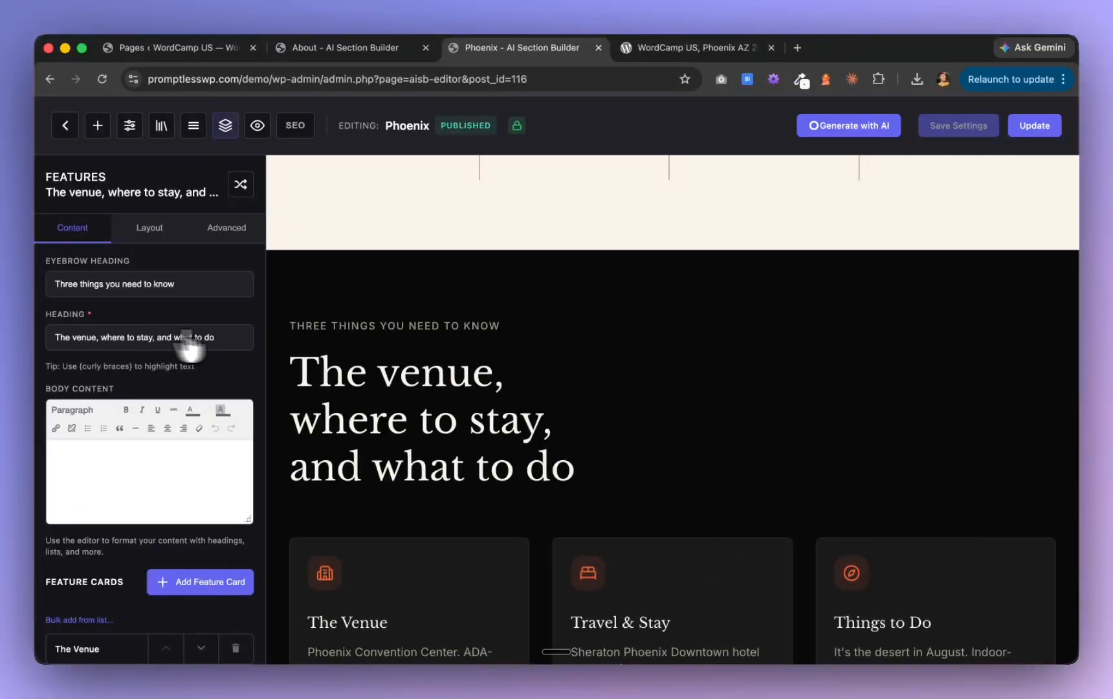
{"action": "left_click", "coordinate": [153, 238]}
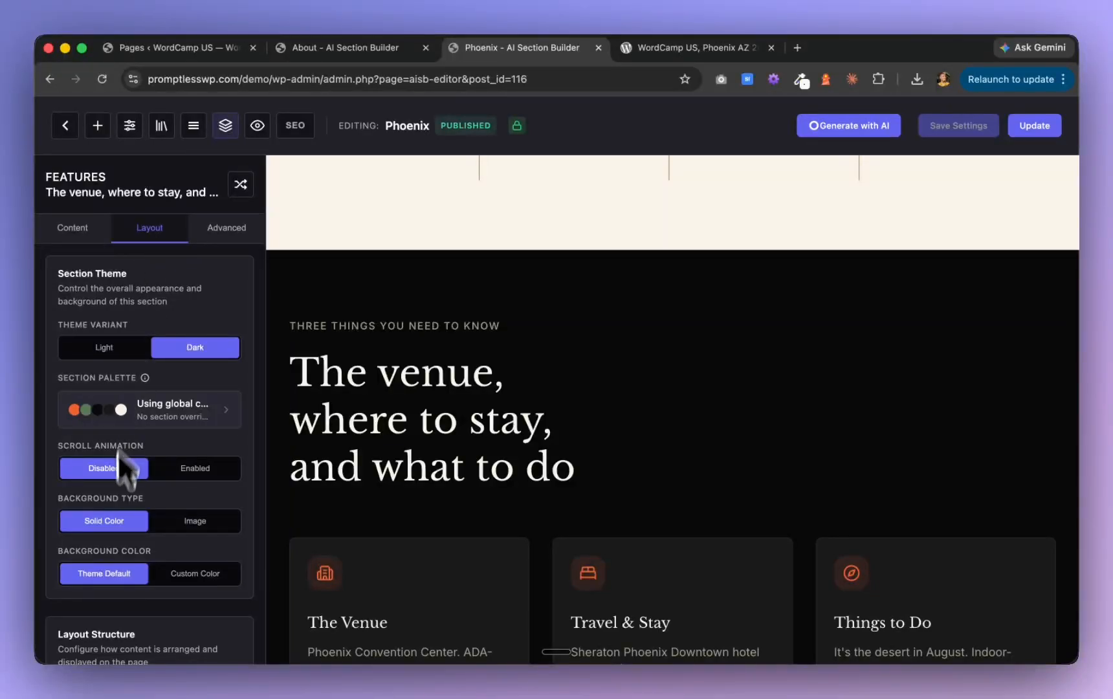
{"action": "scroll", "coordinate": [119, 462], "scroll_direction": "down", "scroll_amount": 10}
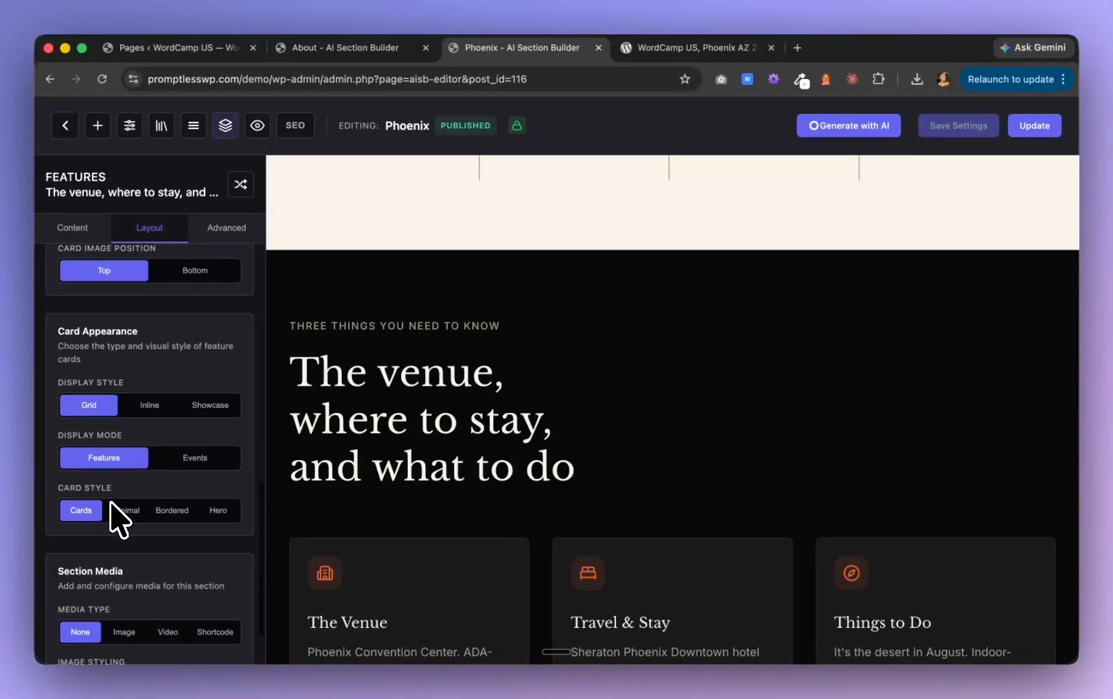
{"action": "scroll", "coordinate": [117, 512], "scroll_direction": "down", "scroll_amount": 2}
{"action": "left_click", "coordinate": [124, 558]}
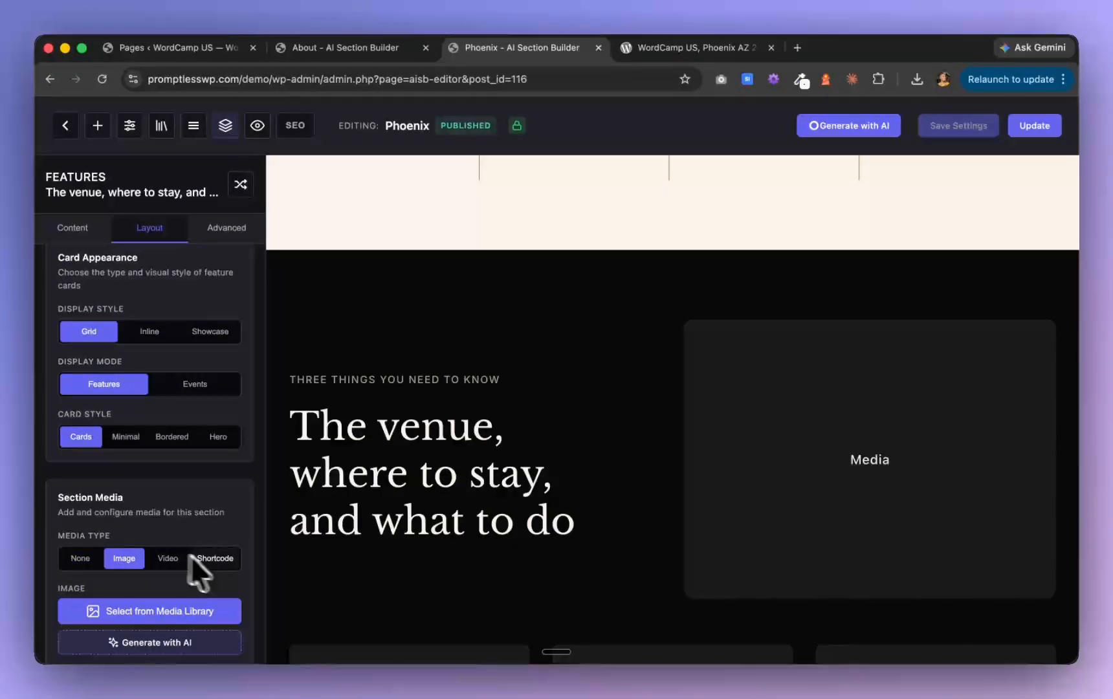
Use the media library photo of a presentation in a brick-walled meeting room as the venue section's image
{"action": "left_click", "coordinate": [183, 612]}
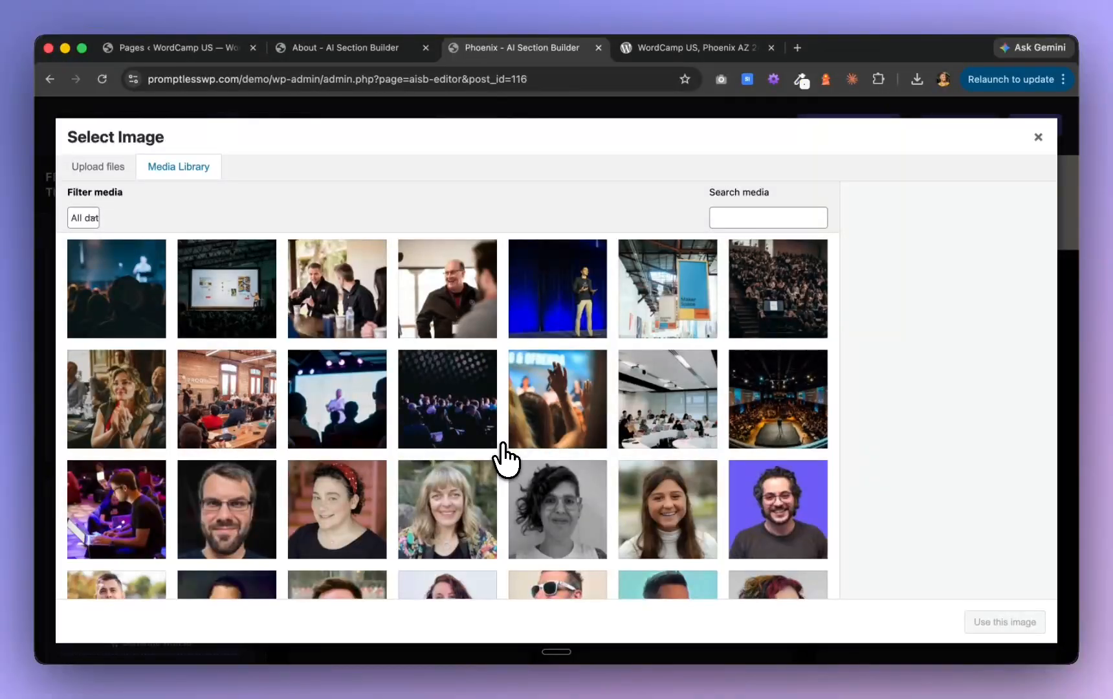
{"action": "scroll", "coordinate": [505, 456], "scroll_direction": "down", "scroll_amount": 3}
{"action": "scroll", "coordinate": [505, 457], "scroll_direction": "down", "scroll_amount": 20}
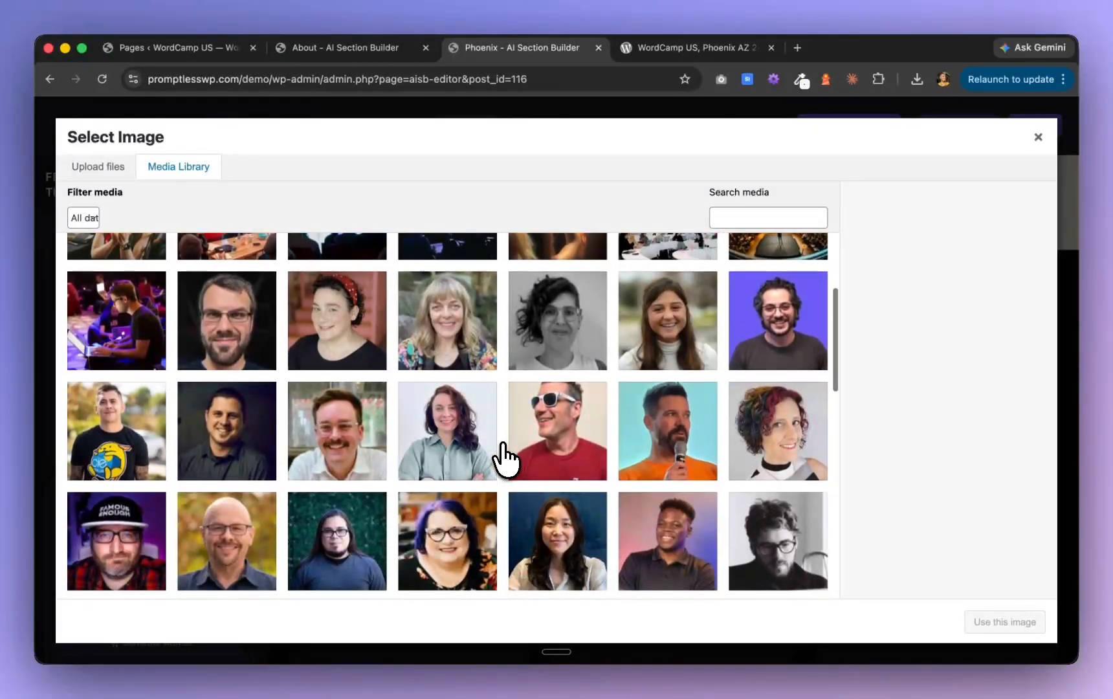
{"action": "scroll", "coordinate": [505, 456], "scroll_direction": "down", "scroll_amount": 15}
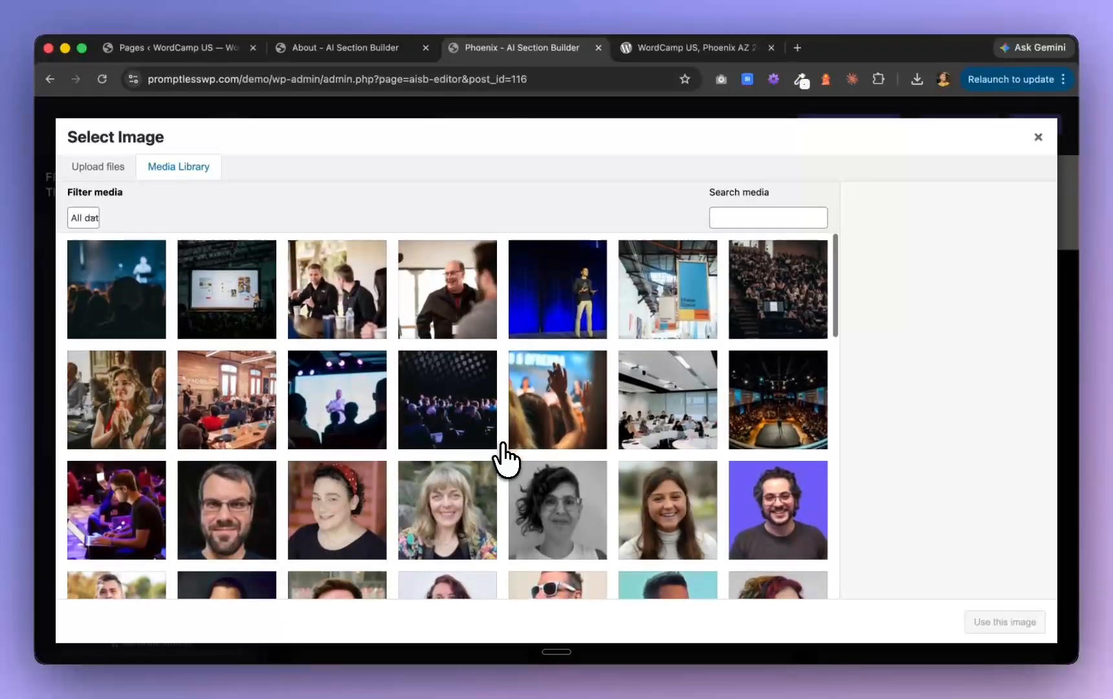
{"action": "right_click", "coordinate": [503, 456]}
{"action": "left_click", "coordinate": [259, 415]}
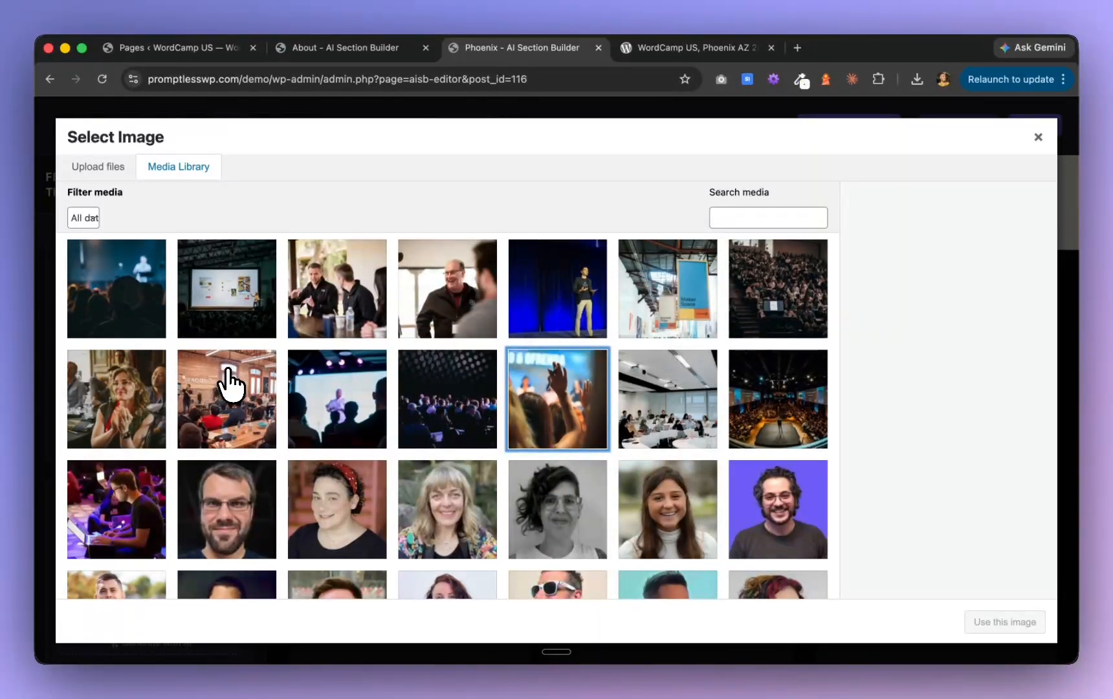
{"action": "left_click", "coordinate": [236, 391]}
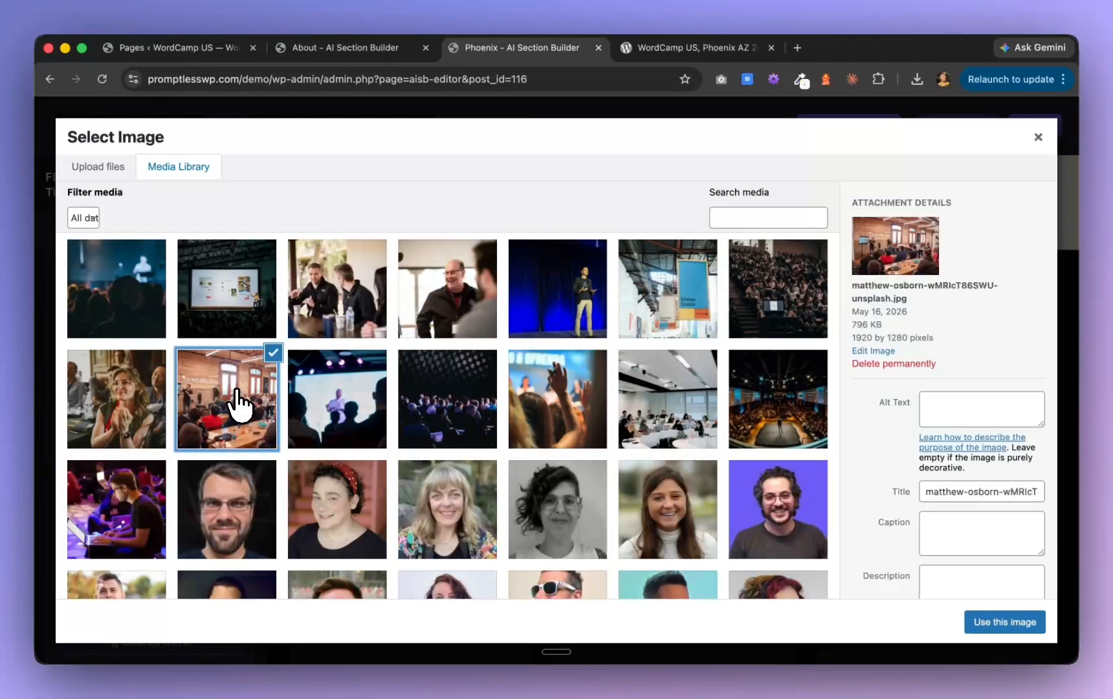
{"action": "left_click", "coordinate": [990, 623]}
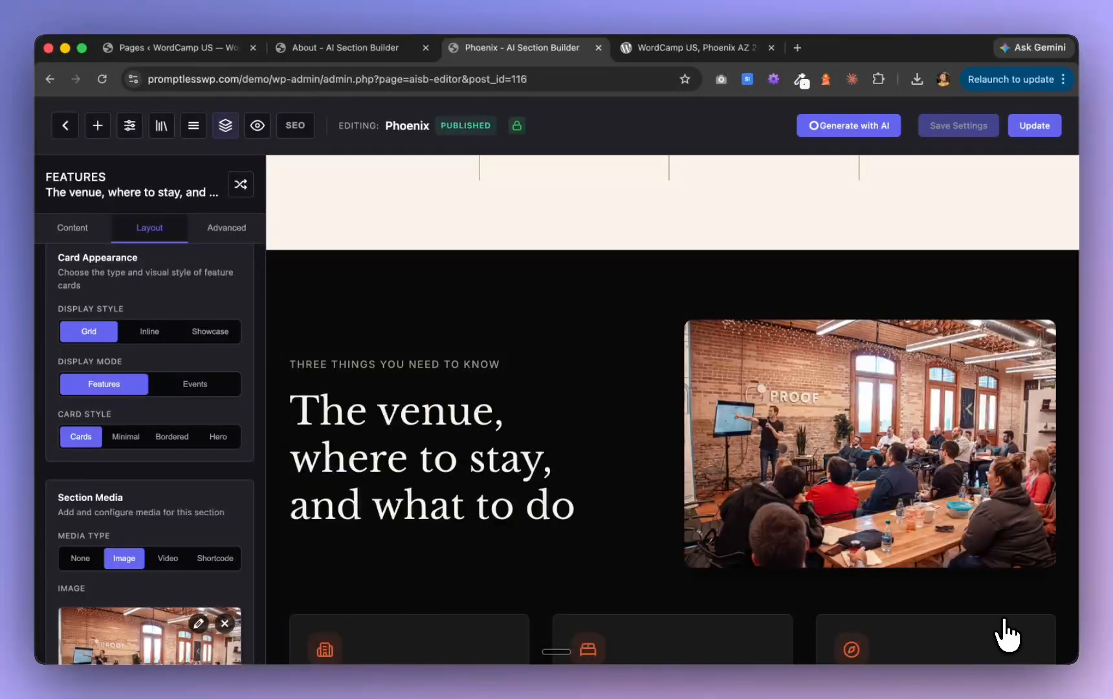
Add an image to the "At a glance for travelers" section, using the media library photo of the woman clapping in the audience
{"action": "scroll", "coordinate": [707, 403], "scroll_direction": "down", "scroll_amount": 4}
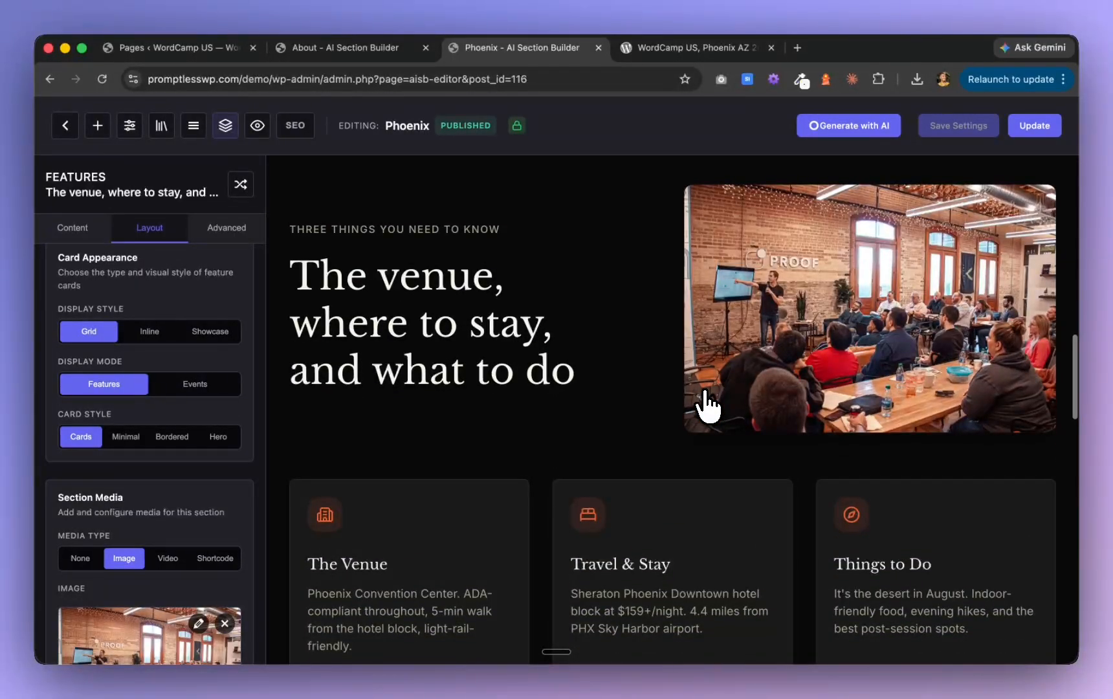
{"action": "scroll", "coordinate": [708, 402], "scroll_direction": "down", "scroll_amount": 10}
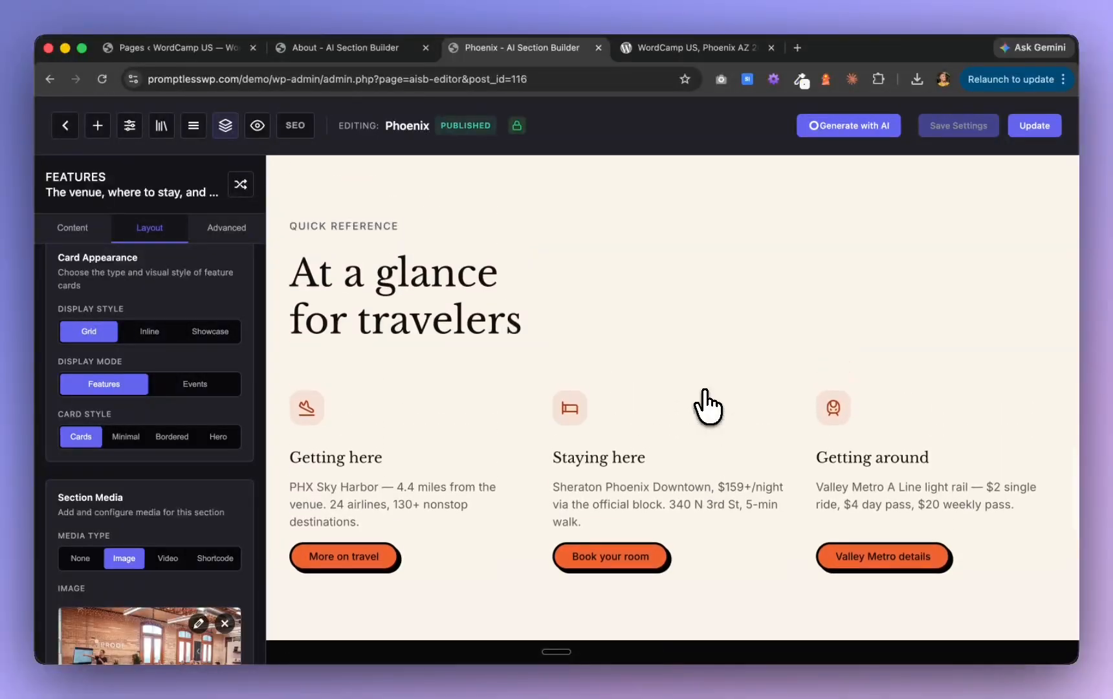
{"action": "scroll", "coordinate": [583, 414], "scroll_direction": "down", "scroll_amount": 6}
{"action": "scroll", "coordinate": [556, 388], "scroll_direction": "up", "scroll_amount": 8}
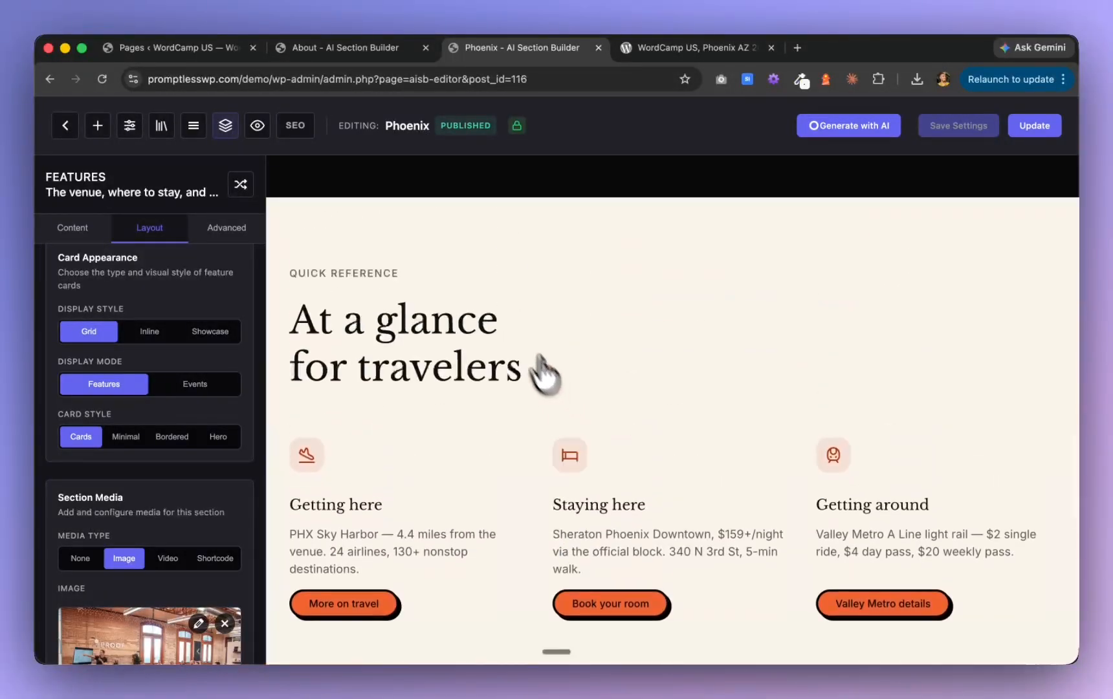
{"action": "left_click", "coordinate": [501, 321]}
{"action": "scroll", "coordinate": [155, 550], "scroll_direction": "down", "scroll_amount": 3}
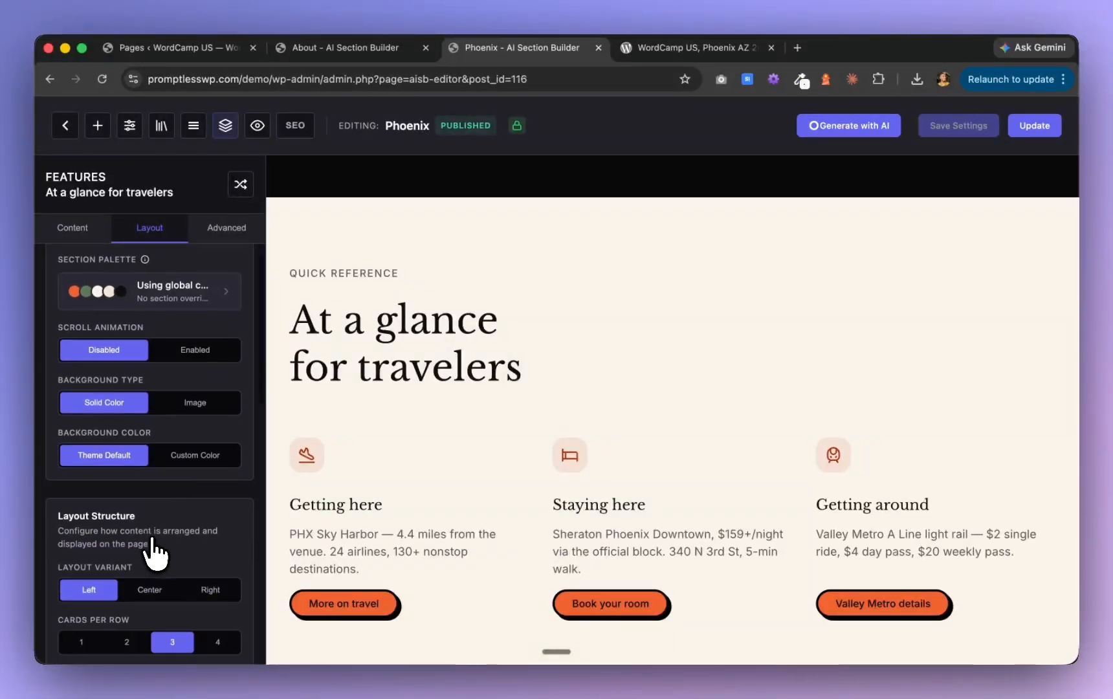
{"action": "scroll", "coordinate": [154, 554], "scroll_direction": "down", "scroll_amount": 10}
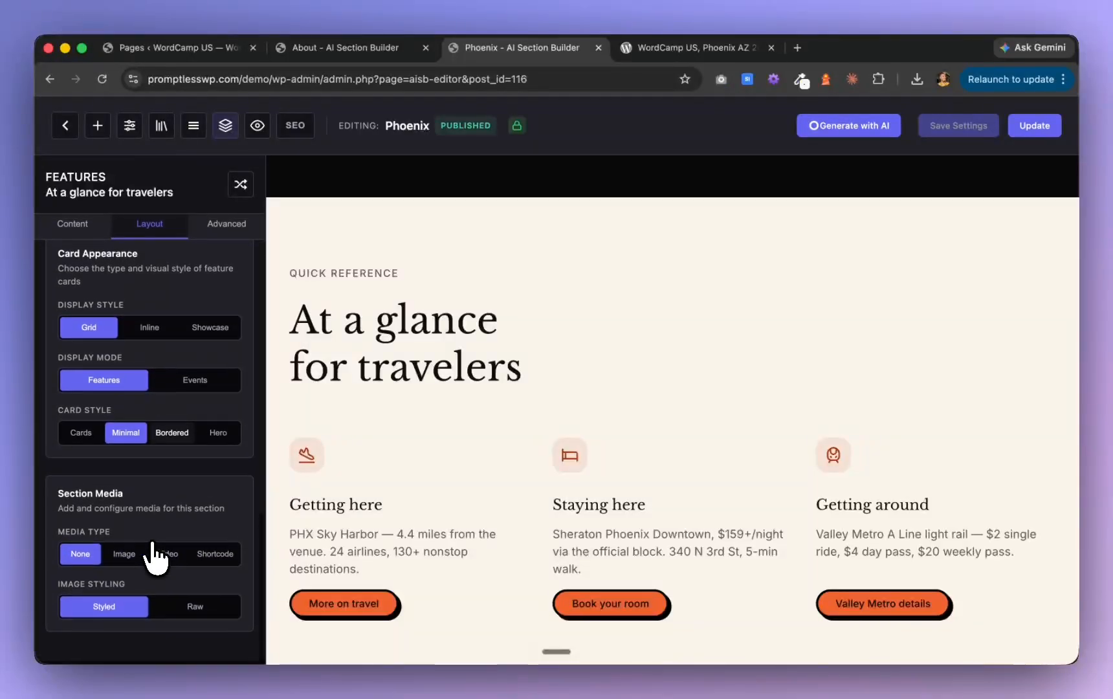
{"action": "left_click", "coordinate": [128, 555]}
{"action": "left_click", "coordinate": [135, 613]}
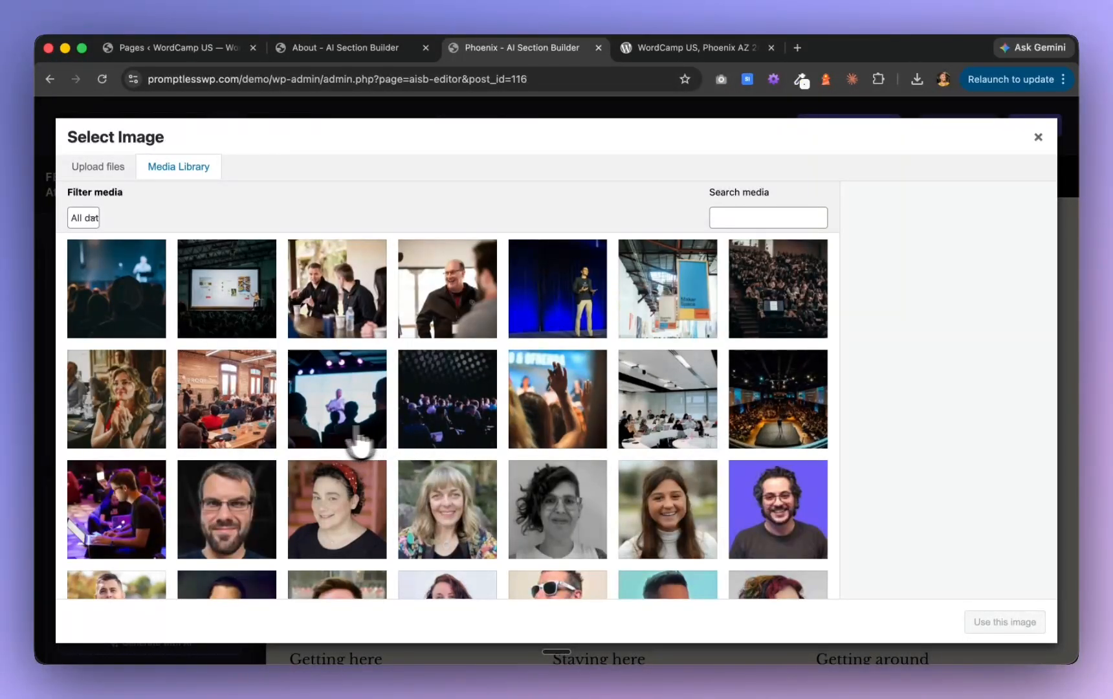
{"action": "left_click", "coordinate": [139, 424]}
{"action": "left_click", "coordinate": [990, 622]}
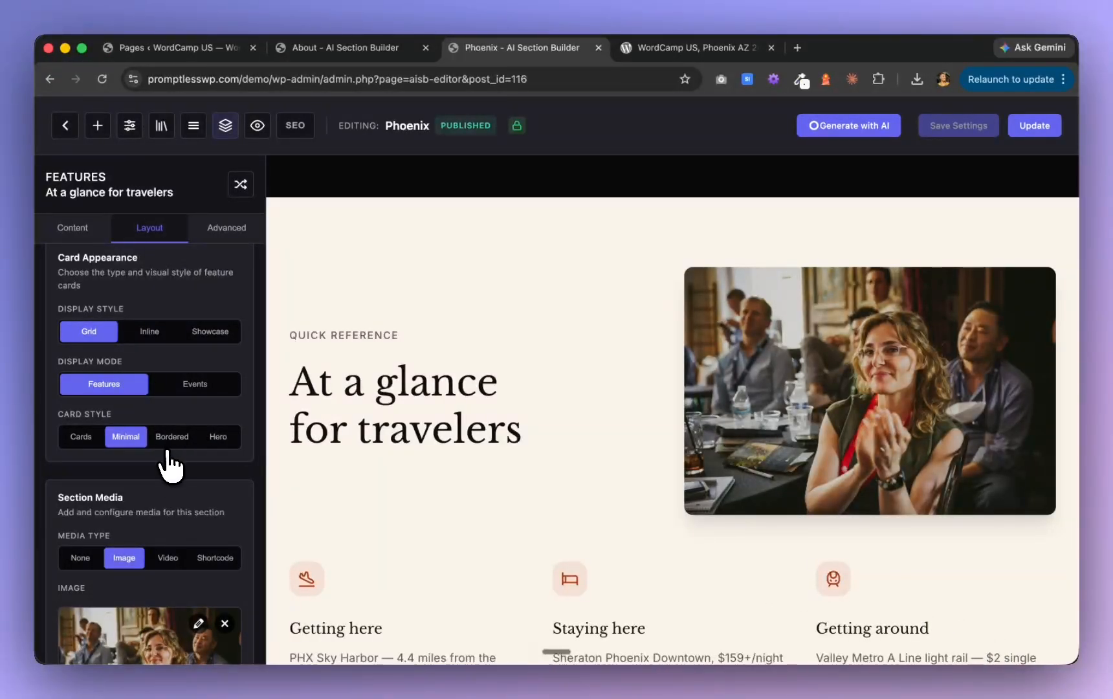
Set the layout variant of the "At a glance for travelers" features section to Right
{"action": "scroll", "coordinate": [155, 525], "scroll_direction": "down", "scroll_amount": 2}
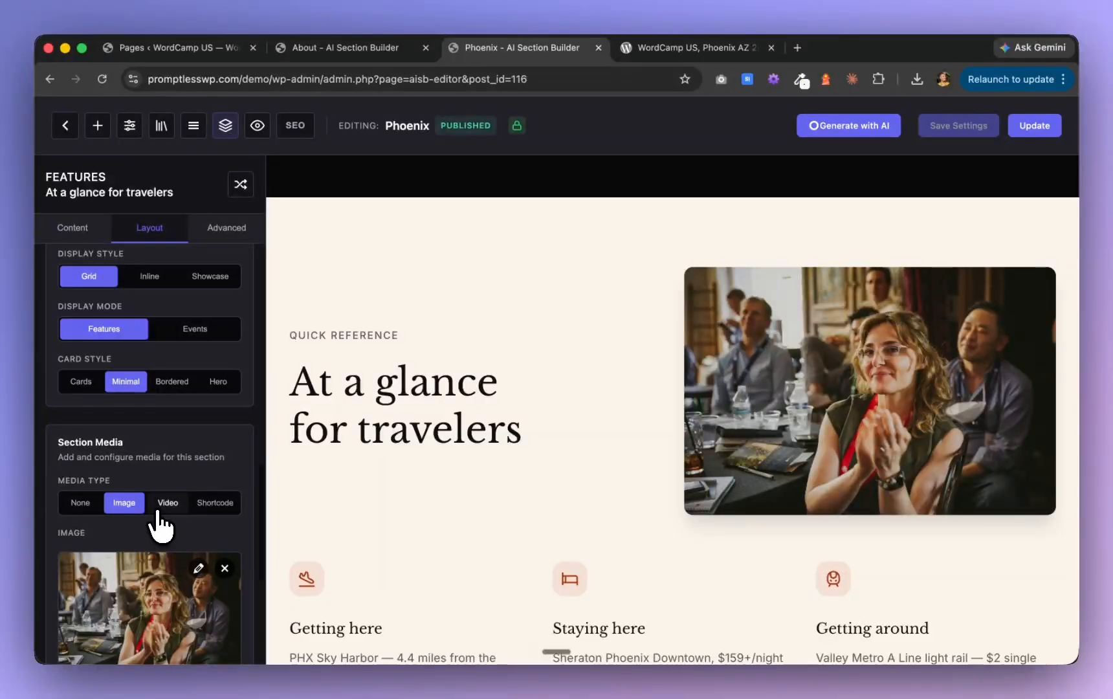
{"action": "scroll", "coordinate": [160, 510], "scroll_direction": "up", "scroll_amount": 6}
{"action": "scroll", "coordinate": [477, 321], "scroll_direction": "up", "scroll_amount": 9}
{"action": "scroll", "coordinate": [482, 319], "scroll_direction": "down", "scroll_amount": 9}
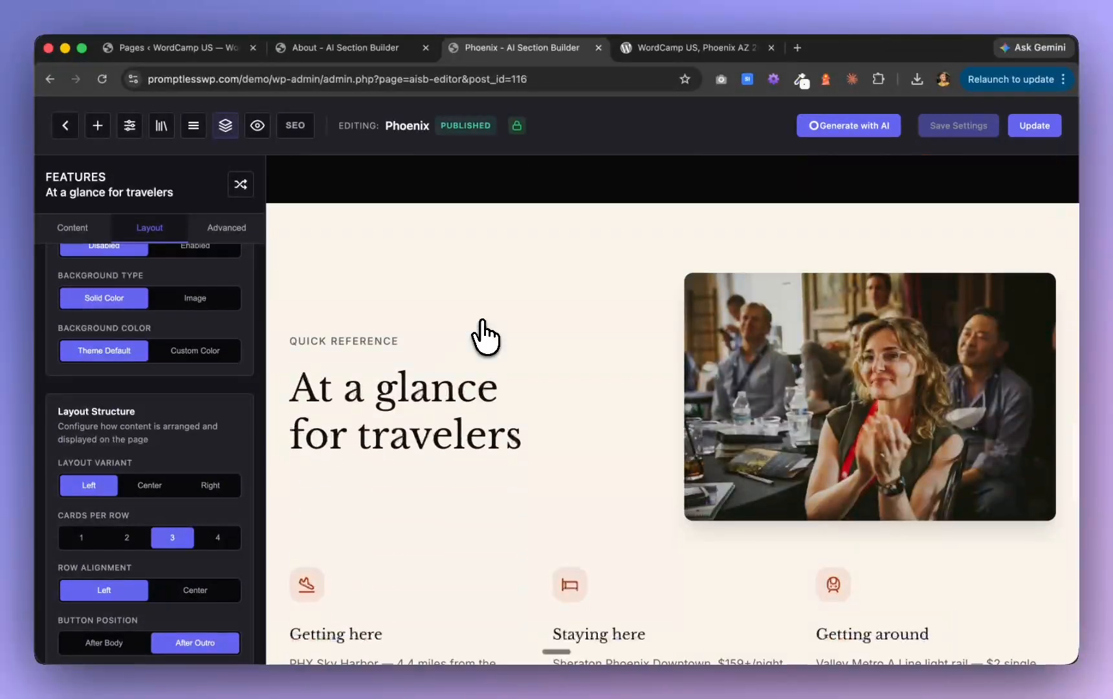
{"action": "scroll", "coordinate": [155, 389], "scroll_direction": "up", "scroll_amount": 8}
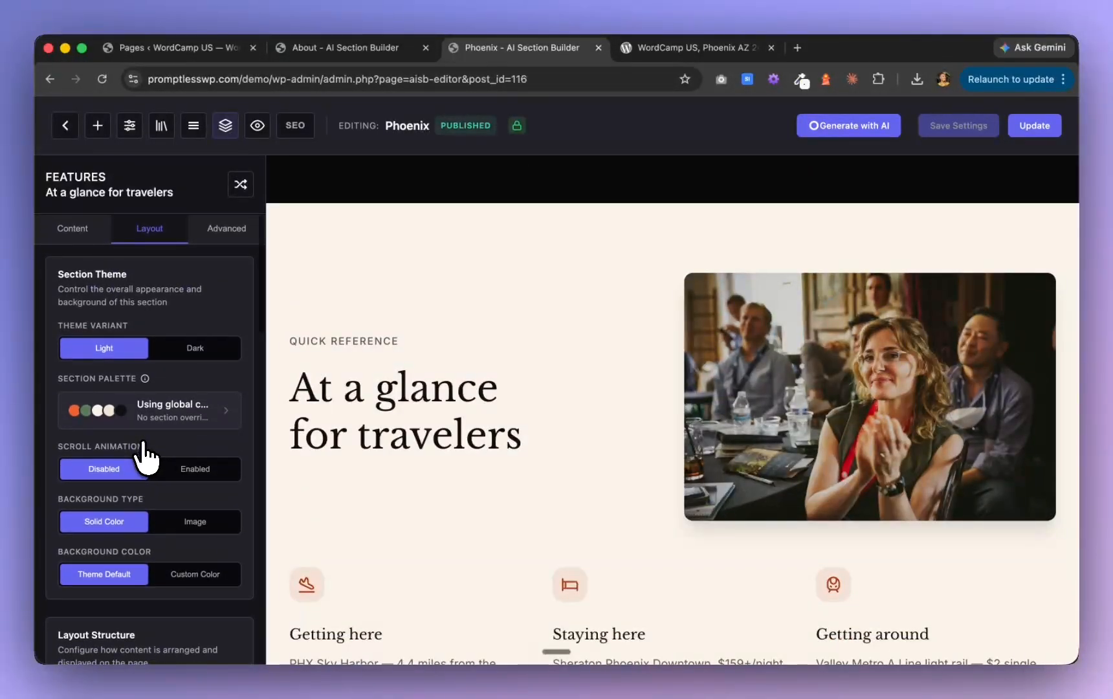
{"action": "scroll", "coordinate": [145, 457], "scroll_direction": "down", "scroll_amount": 8}
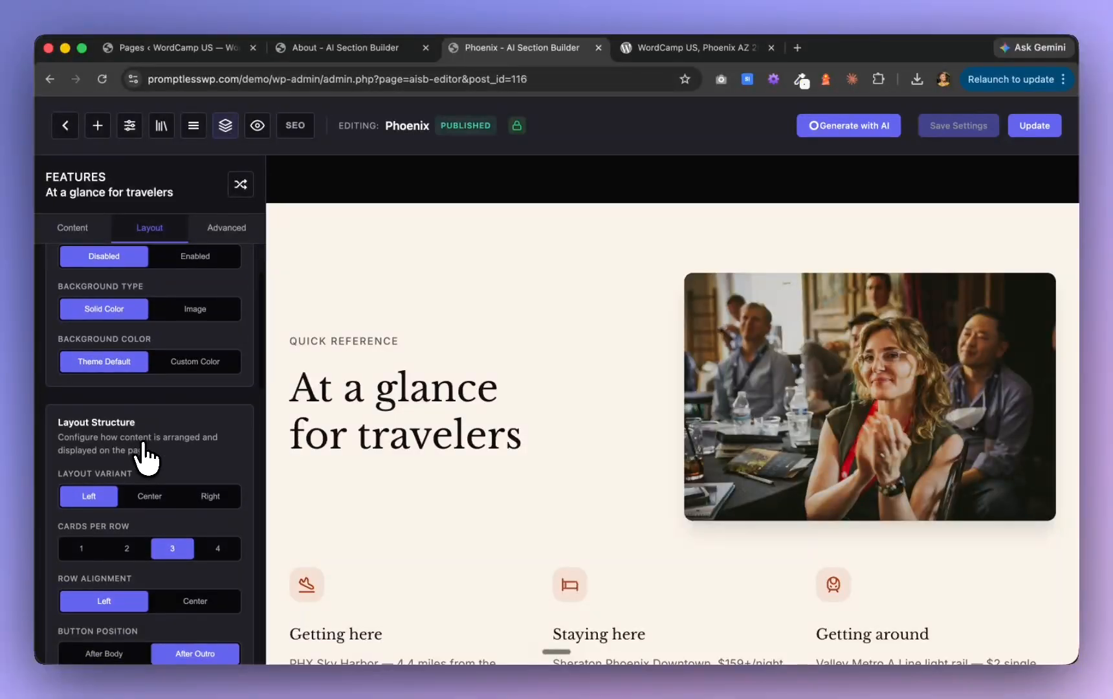
{"action": "left_click", "coordinate": [213, 497]}
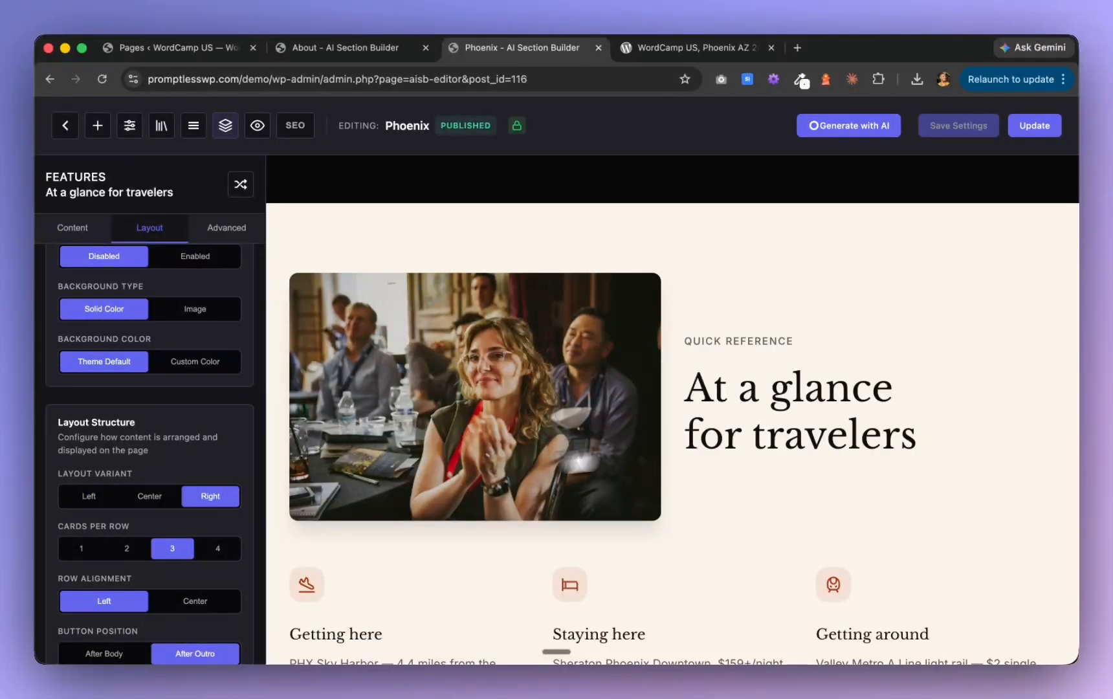
Look over the lower sections of the Phoenix page down to the trip-planning call to action and save the page changes
{"action": "scroll", "coordinate": [923, 424], "scroll_direction": "down", "scroll_amount": 3}
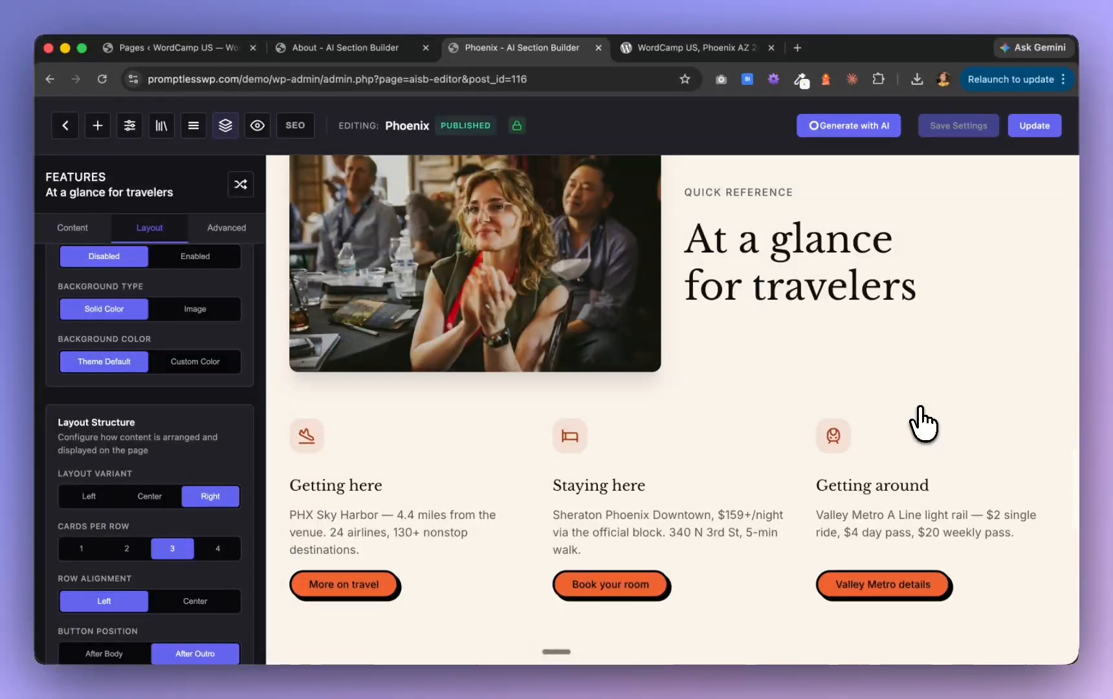
{"action": "scroll", "coordinate": [924, 424], "scroll_direction": "up", "scroll_amount": 10}
{"action": "scroll", "coordinate": [924, 424], "scroll_direction": "down", "scroll_amount": 5}
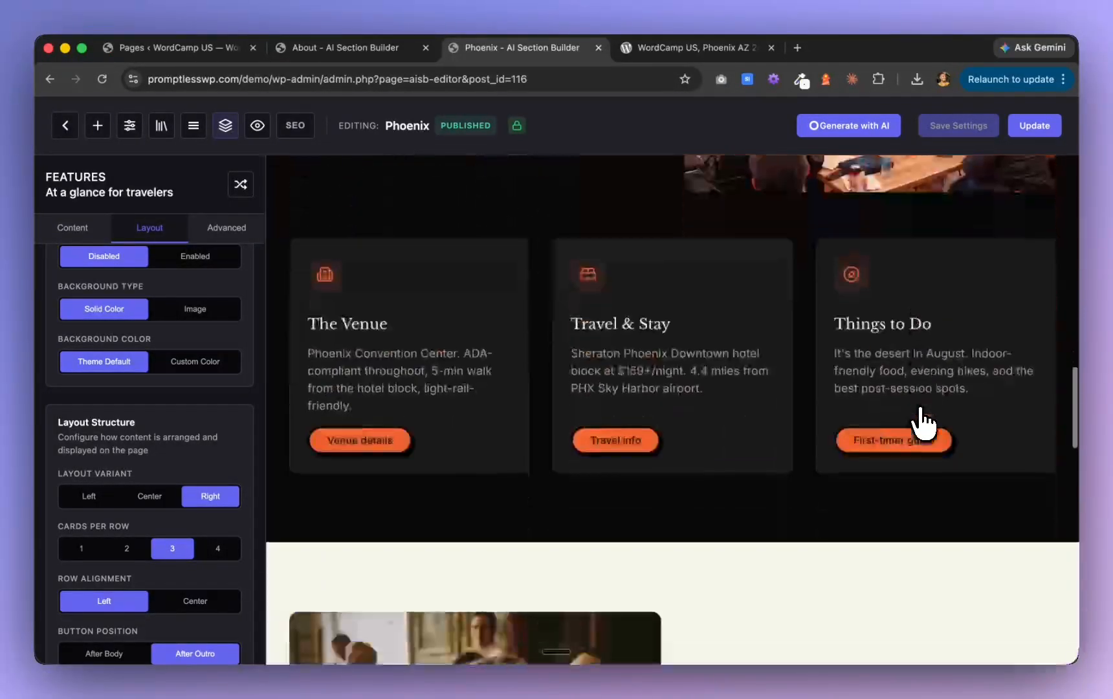
{"action": "scroll", "coordinate": [923, 424], "scroll_direction": "down", "scroll_amount": 20}
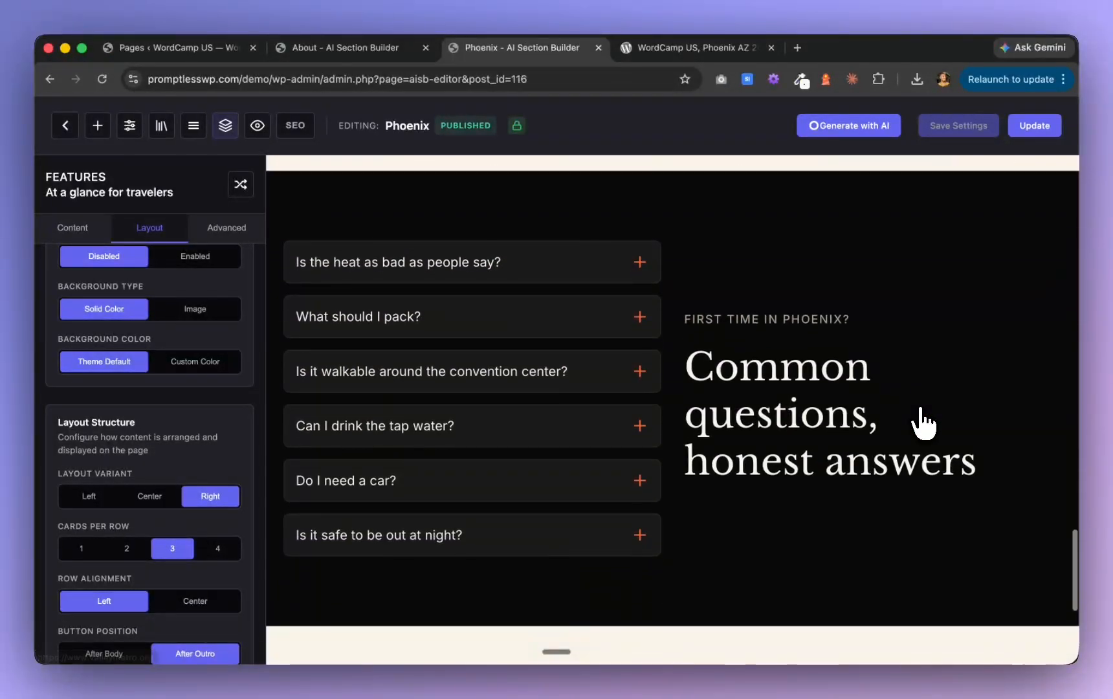
{"action": "scroll", "coordinate": [924, 424], "scroll_direction": "down", "scroll_amount": 6}
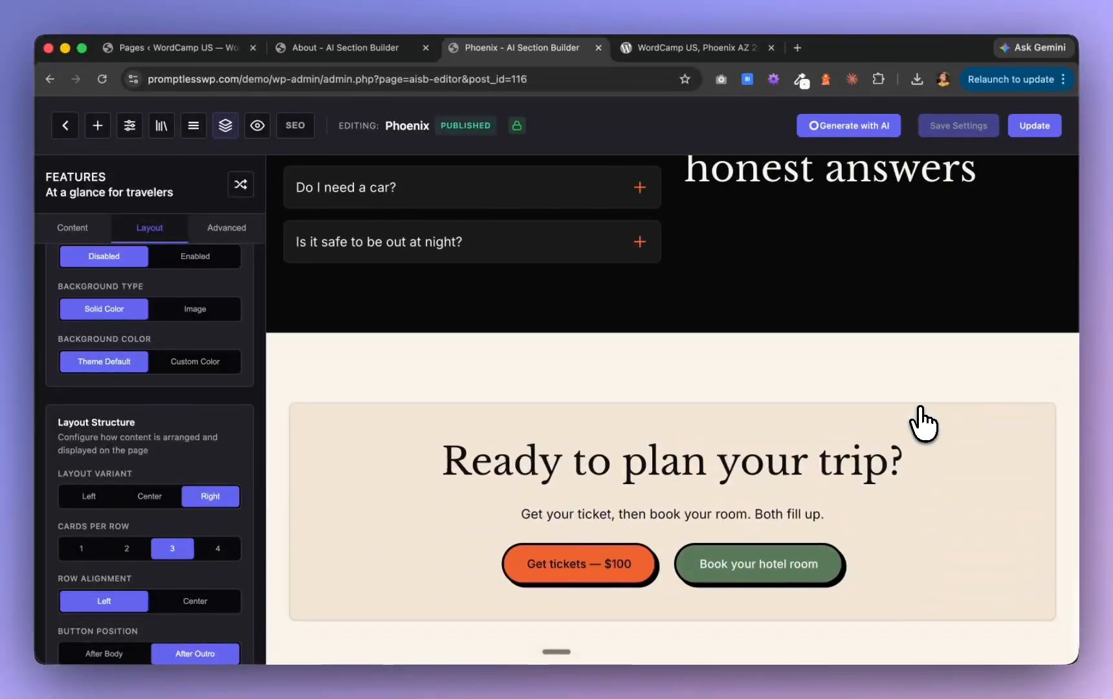
{"action": "scroll", "coordinate": [924, 424], "scroll_direction": "up", "scroll_amount": 6}
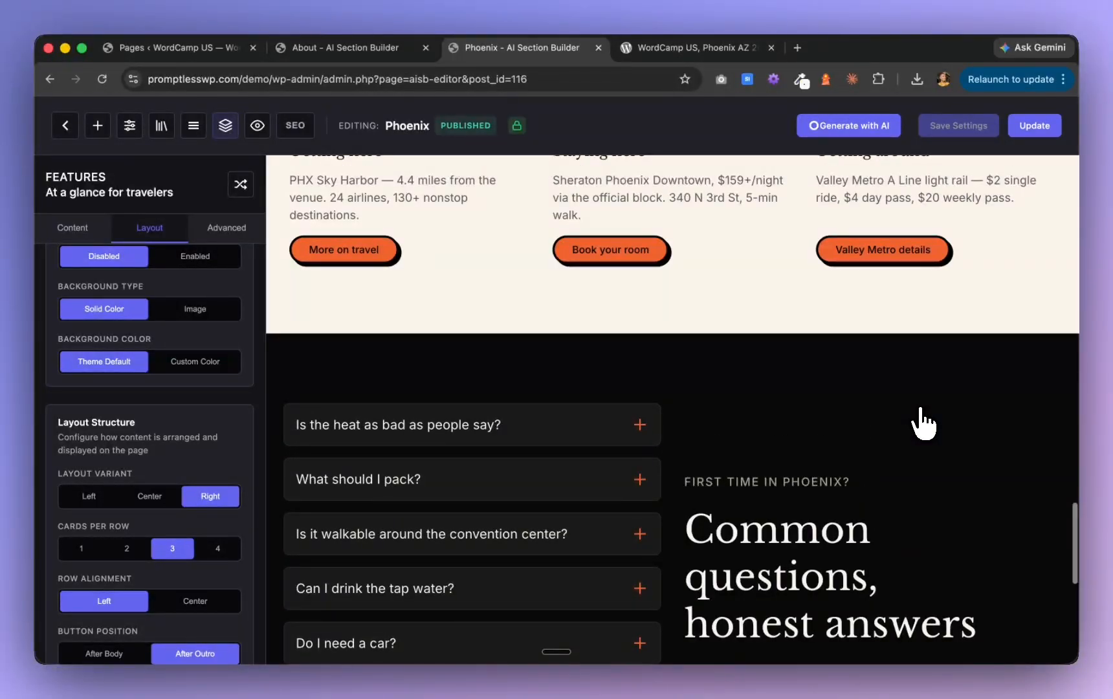
{"action": "left_click", "coordinate": [1034, 125]}
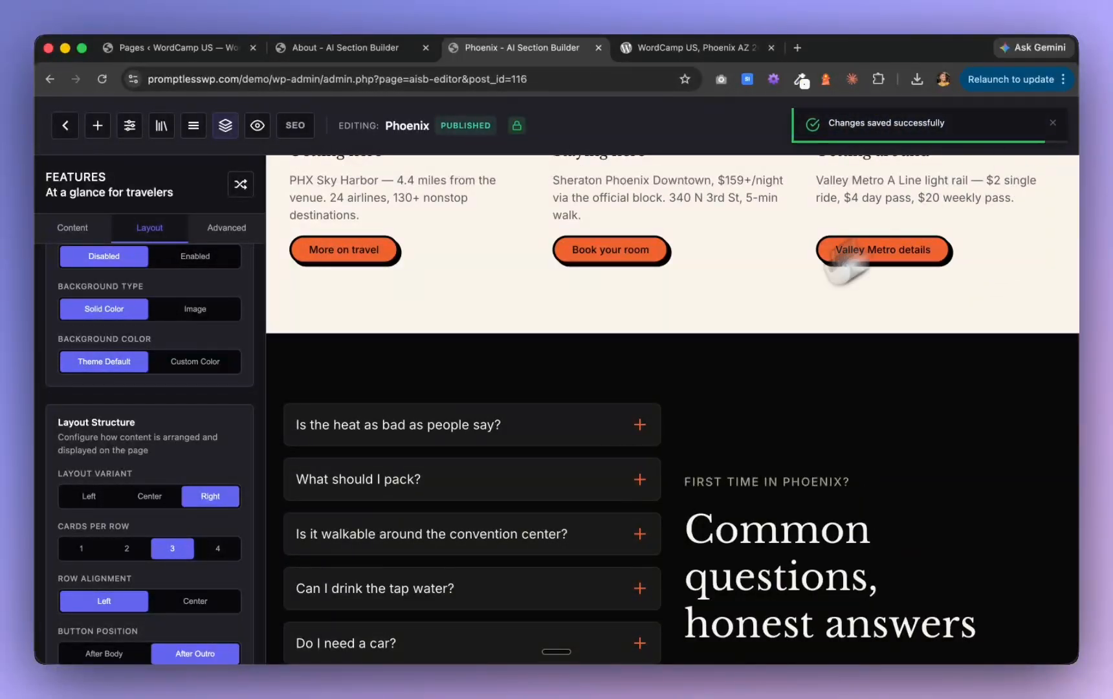
Preview the Phoenix page on the front end and examine its hero, climate stats and venue sections
{"action": "scroll", "coordinate": [676, 372], "scroll_direction": "up", "scroll_amount": 4}
{"action": "scroll", "coordinate": [676, 372], "scroll_direction": "up", "scroll_amount": 10}
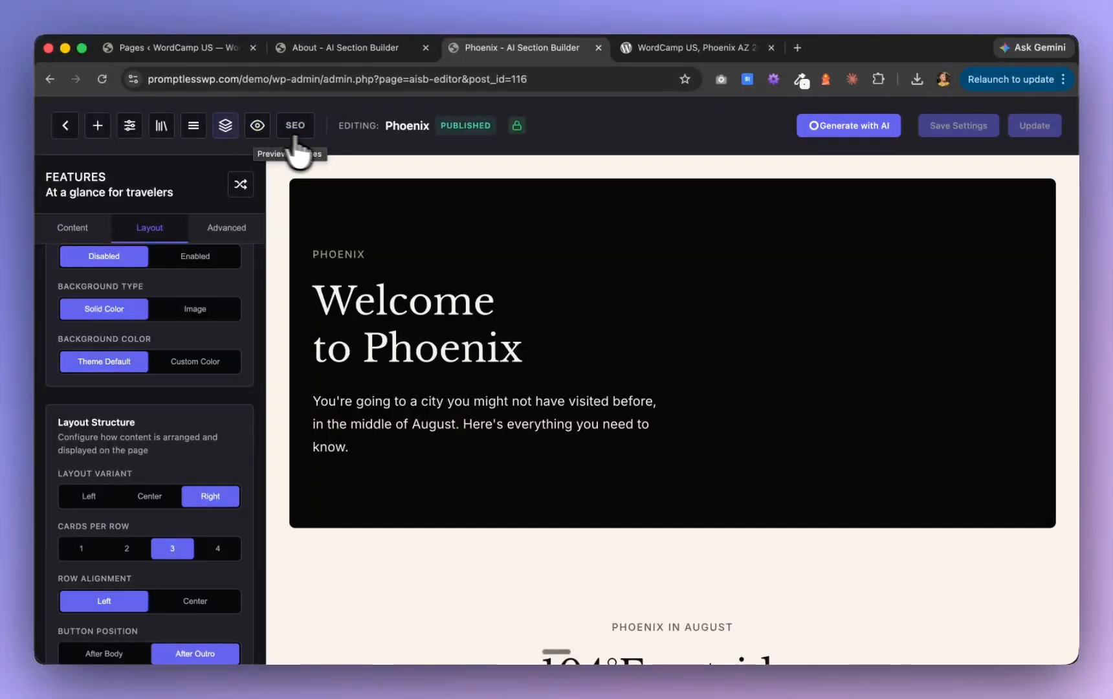
{"action": "left_click", "coordinate": [259, 130]}
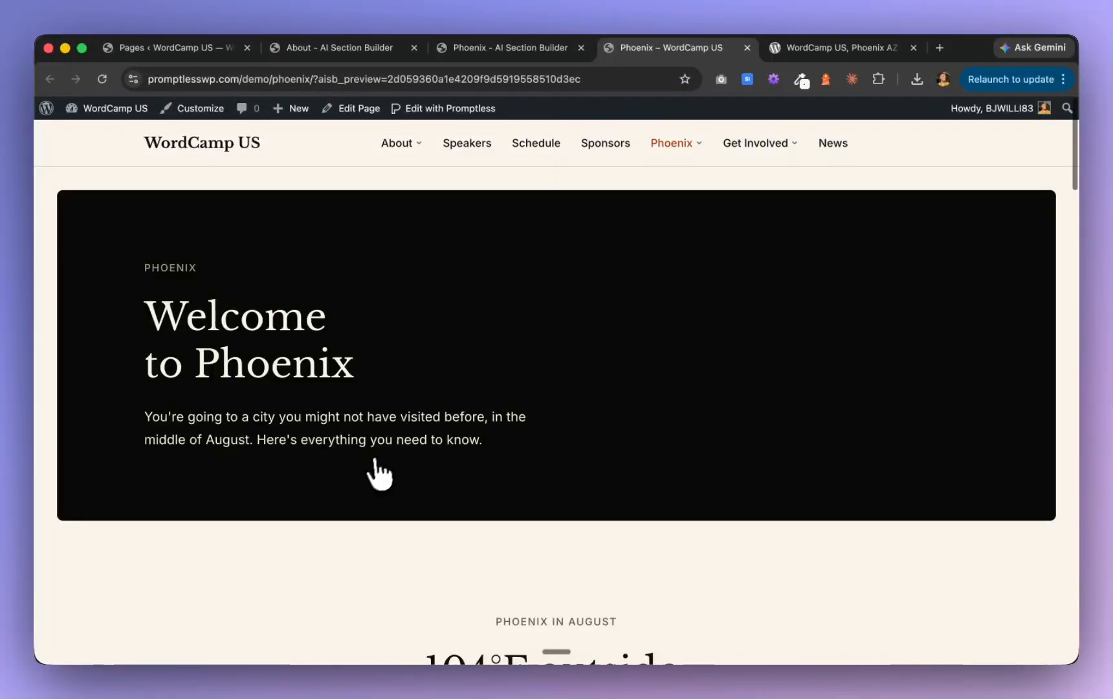
{"action": "scroll", "coordinate": [374, 472], "scroll_direction": "down", "scroll_amount": 8}
{"action": "scroll", "coordinate": [374, 479], "scroll_direction": "down", "scroll_amount": 4}
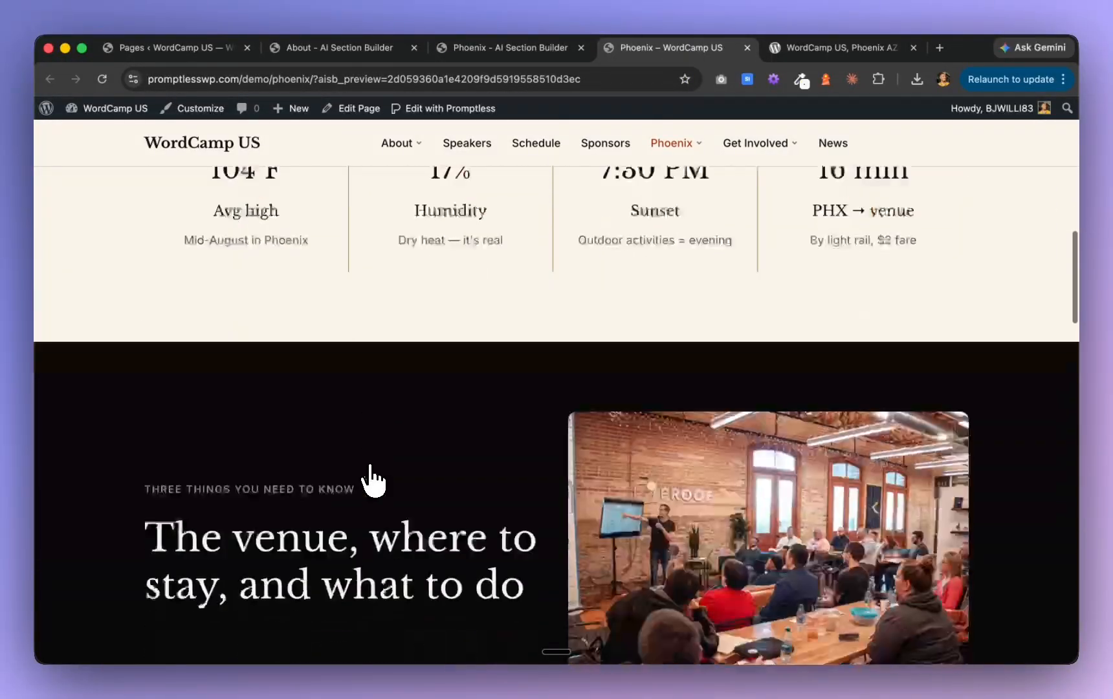
{"action": "scroll", "coordinate": [372, 478], "scroll_direction": "down", "scroll_amount": 5}
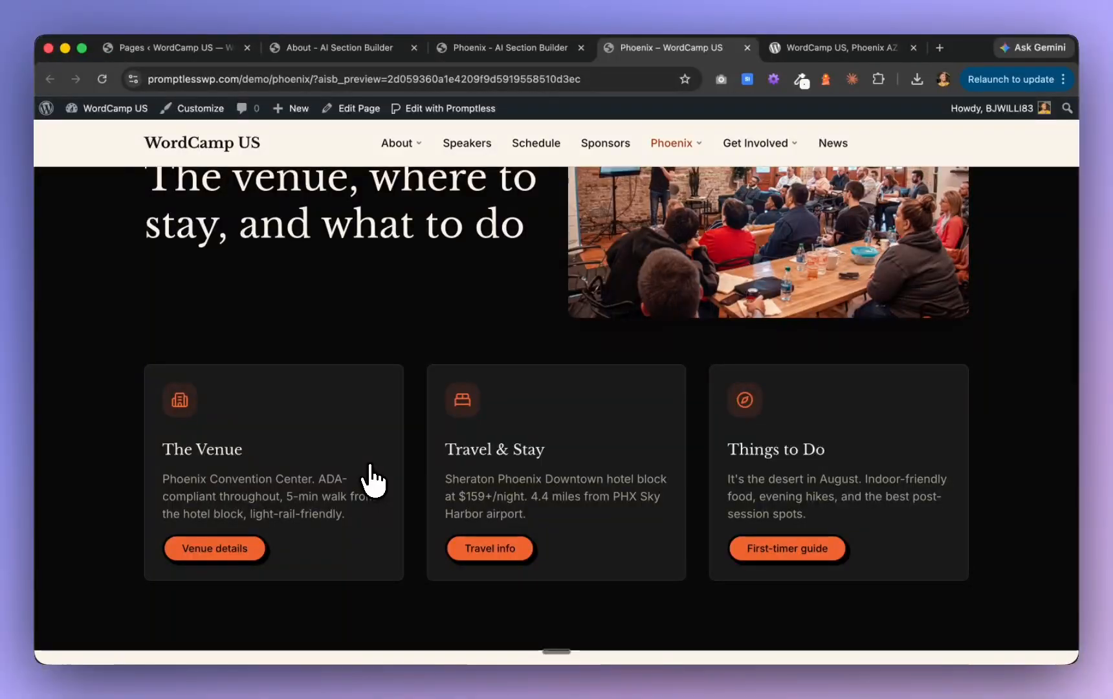
{"action": "scroll", "coordinate": [373, 478], "scroll_direction": "down", "scroll_amount": 2}
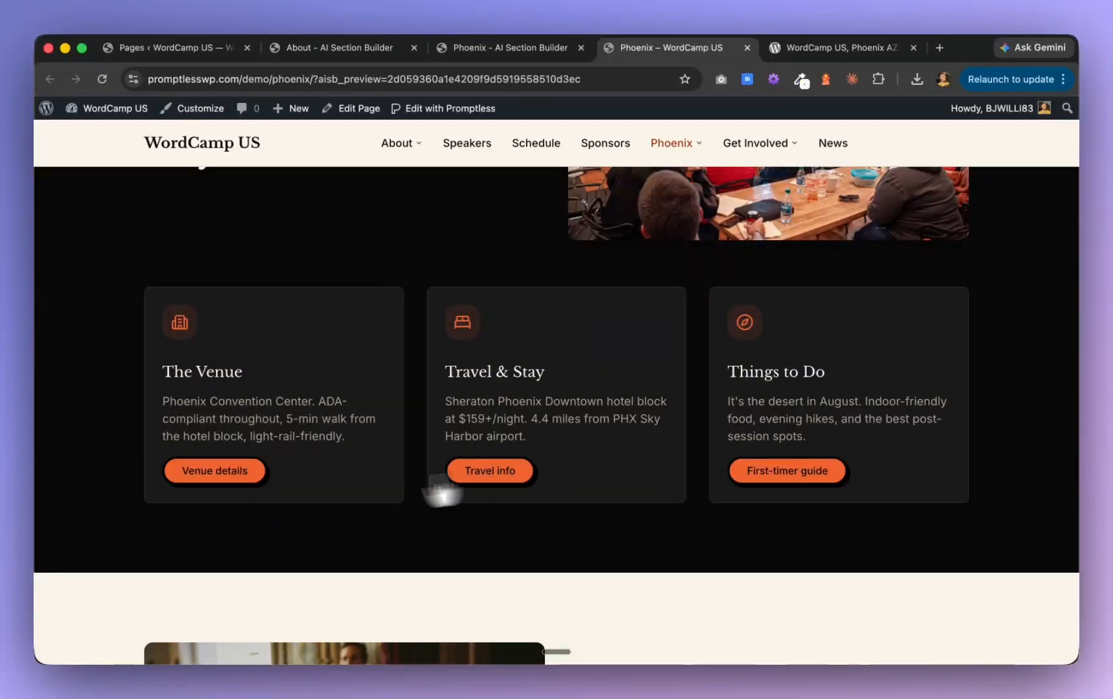
Open the venue details page from the Phoenix preview and examine its hero and "Three ways to reach the convention center" section
{"action": "left_click", "coordinate": [200, 482]}
{"action": "scroll", "coordinate": [202, 462], "scroll_direction": "down", "scroll_amount": 10}
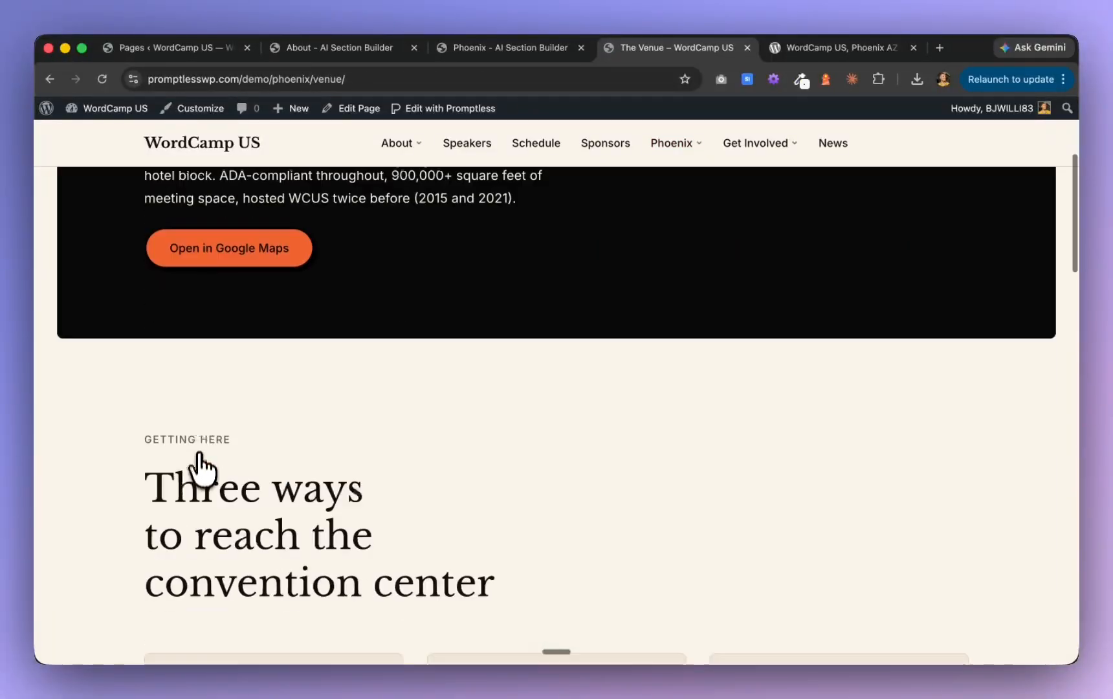
{"action": "scroll", "coordinate": [201, 458], "scroll_direction": "up", "scroll_amount": 3}
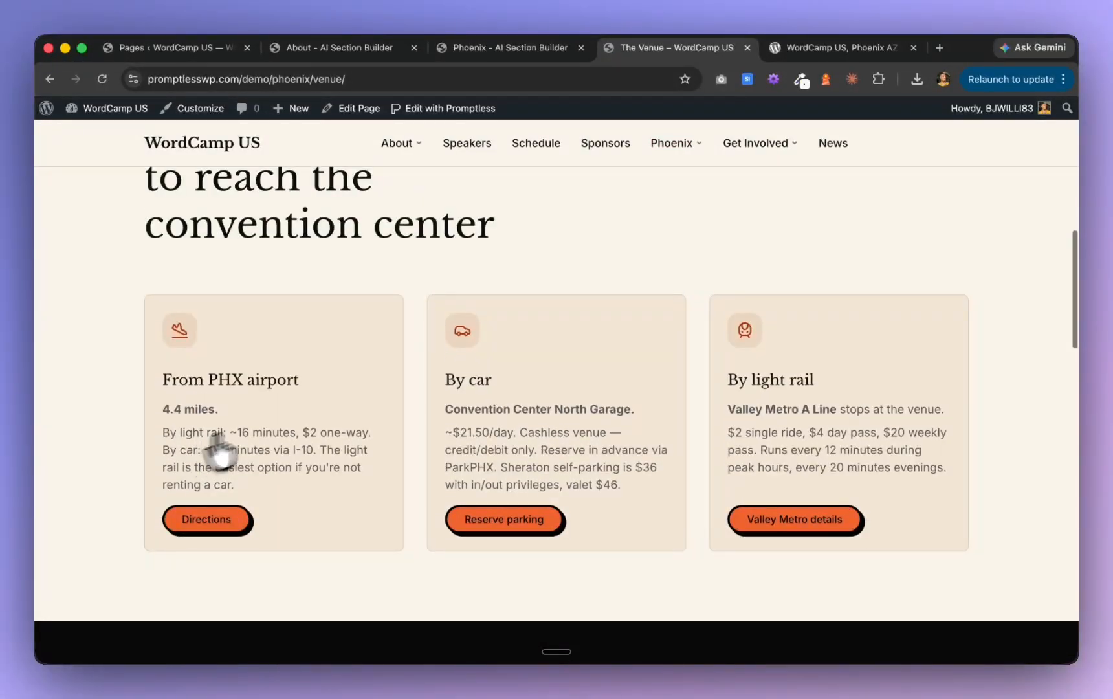
{"action": "scroll", "coordinate": [219, 447], "scroll_direction": "up", "scroll_amount": 3}
{"action": "scroll", "coordinate": [489, 394], "scroll_direction": "up", "scroll_amount": 7}
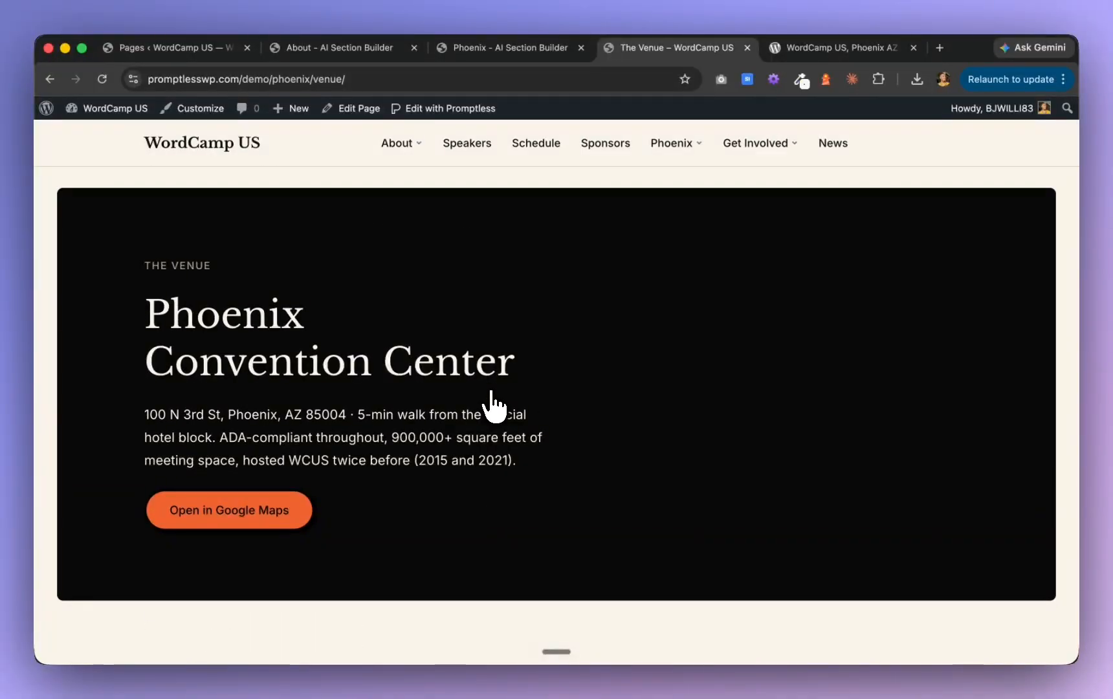
Switch to Claude and check the progress of the Phase H marquee pages
{"action": "key", "text": "super+Tab"}
{"action": "left_click", "coordinate": [469, 347]}
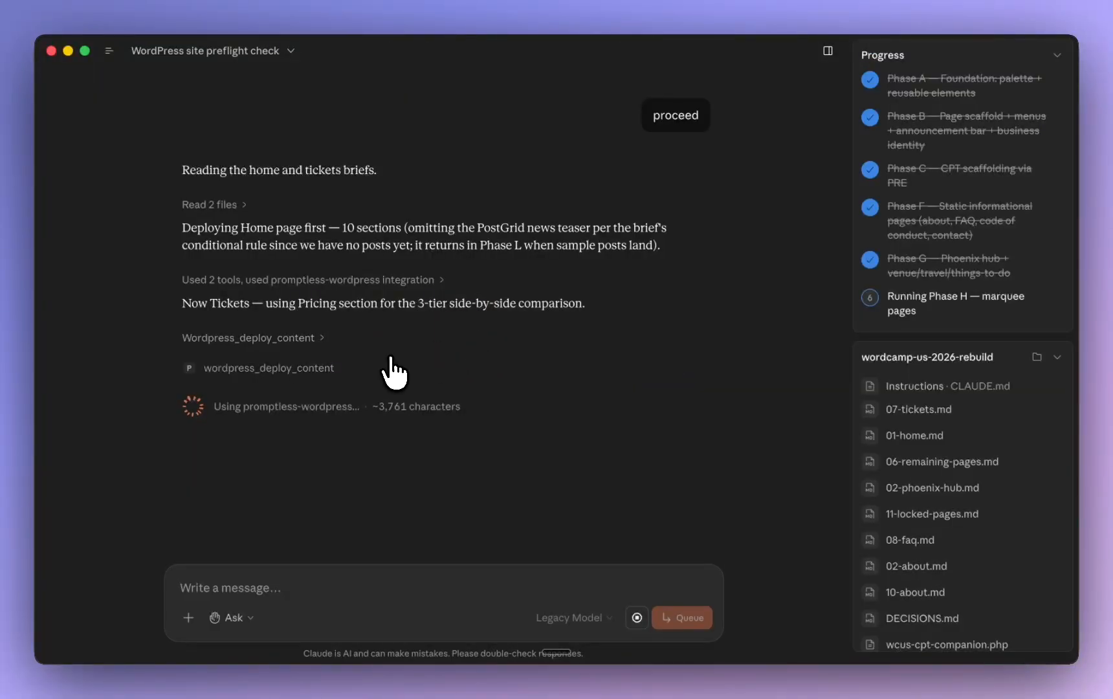
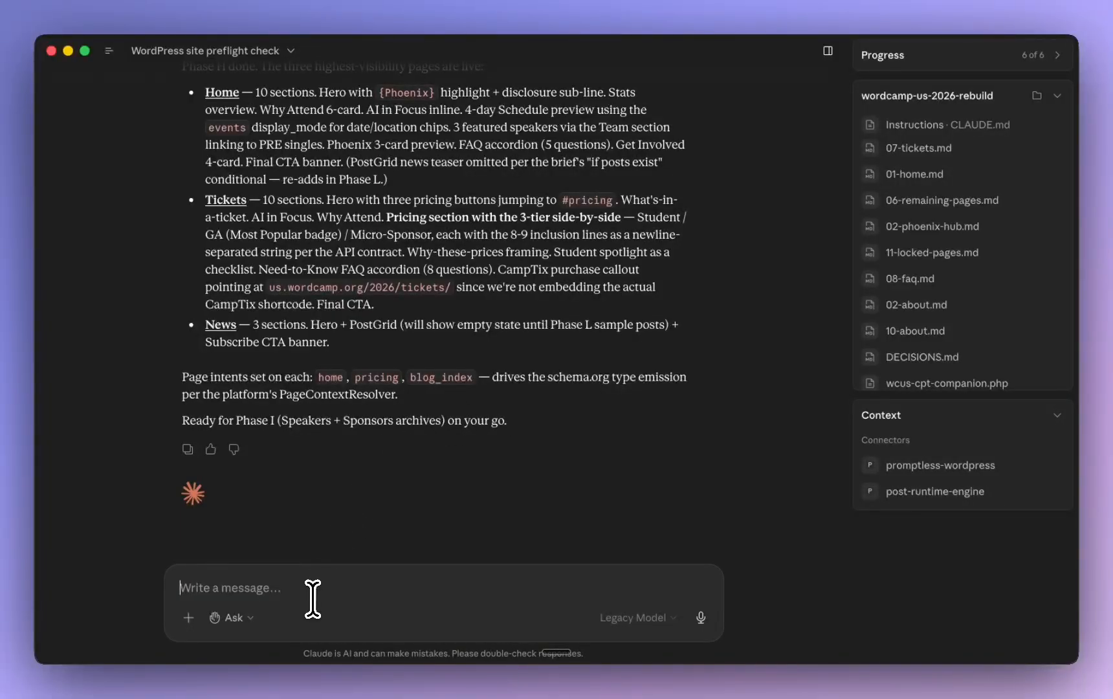
Send Claude the go-ahead for Phase I, the Speakers and Sponsors archives, and switch back to the browser
{"action": "key", "text": "Return"}
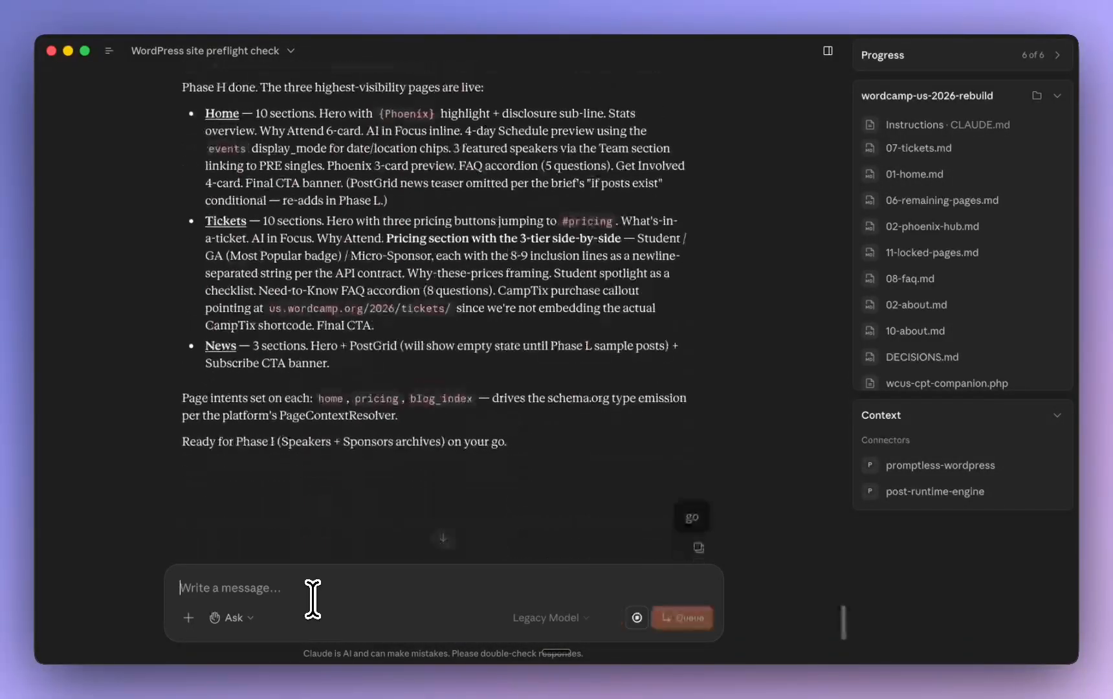
{"action": "key", "text": "super+Tab"}
{"action": "key", "text": "super+Tab"}
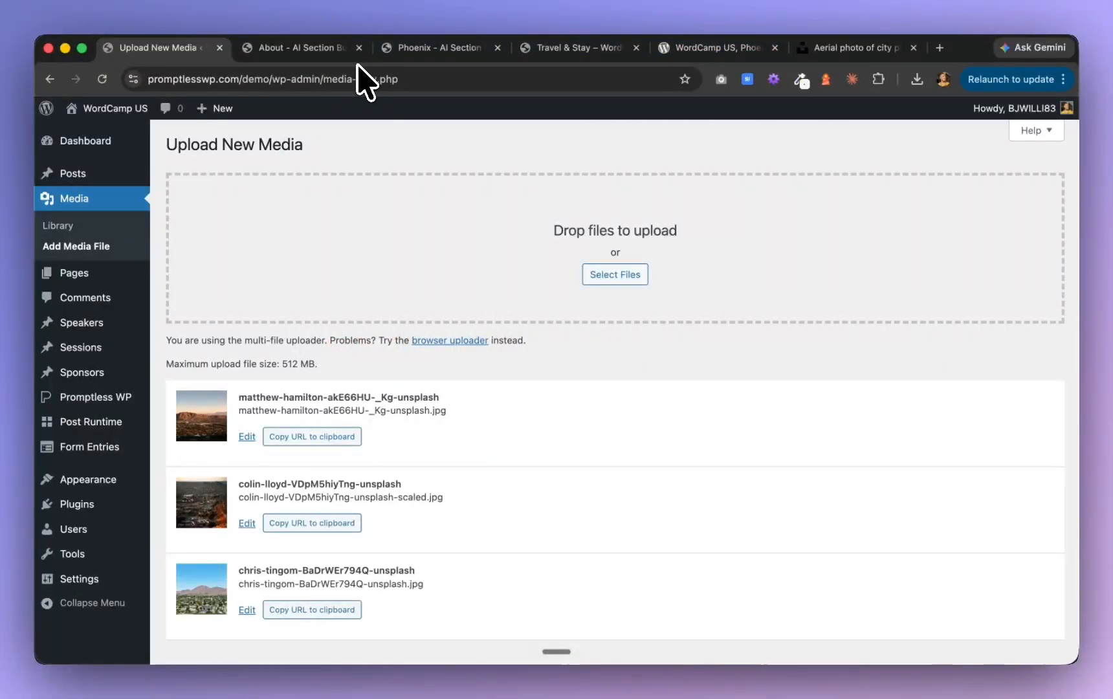
Open the demo site's home page on the front end and examine its hero and "The 2026 program at a glance" stats
{"action": "left_click", "coordinate": [304, 49]}
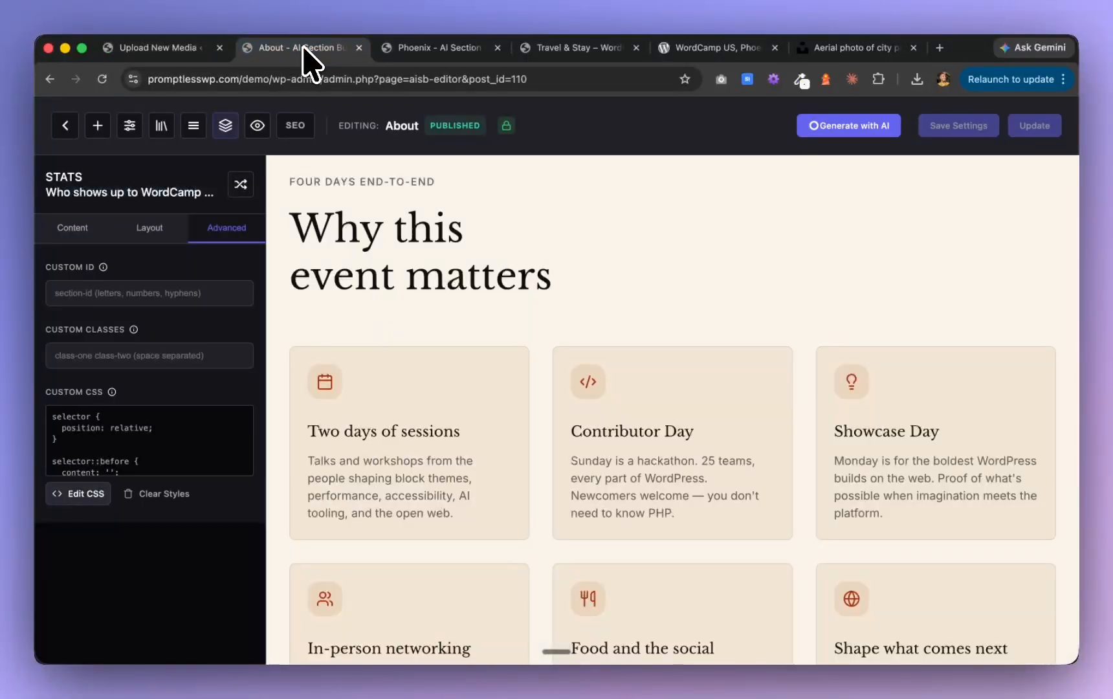
{"action": "left_click", "coordinate": [453, 57]}
{"action": "left_click", "coordinate": [561, 52]}
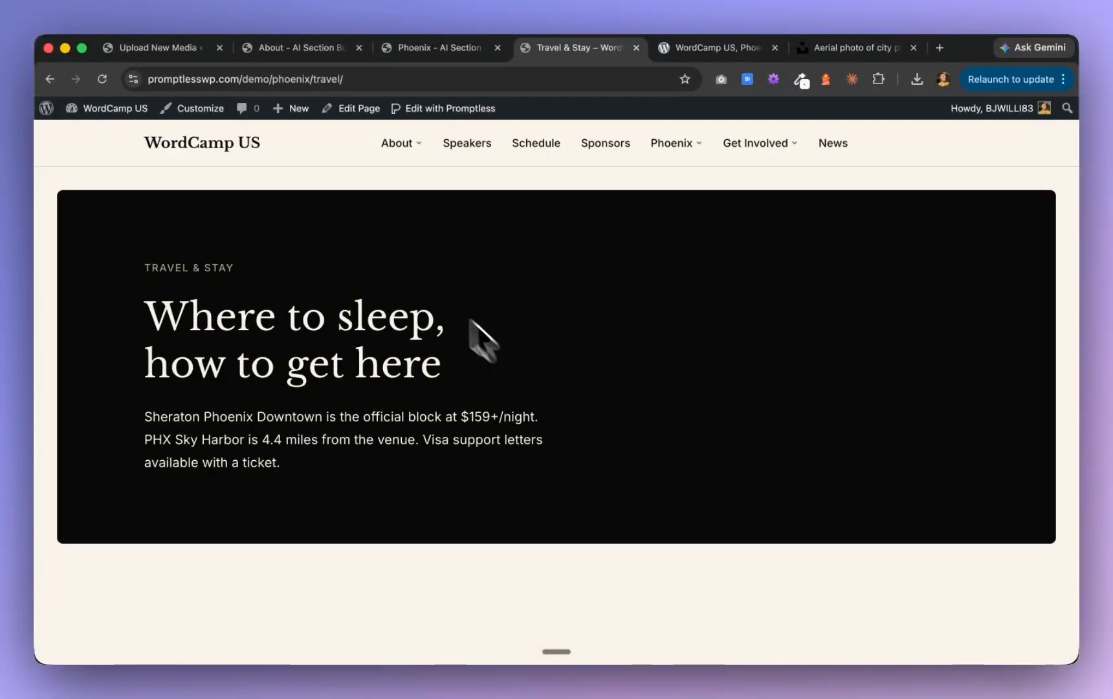
{"action": "left_click", "coordinate": [234, 154]}
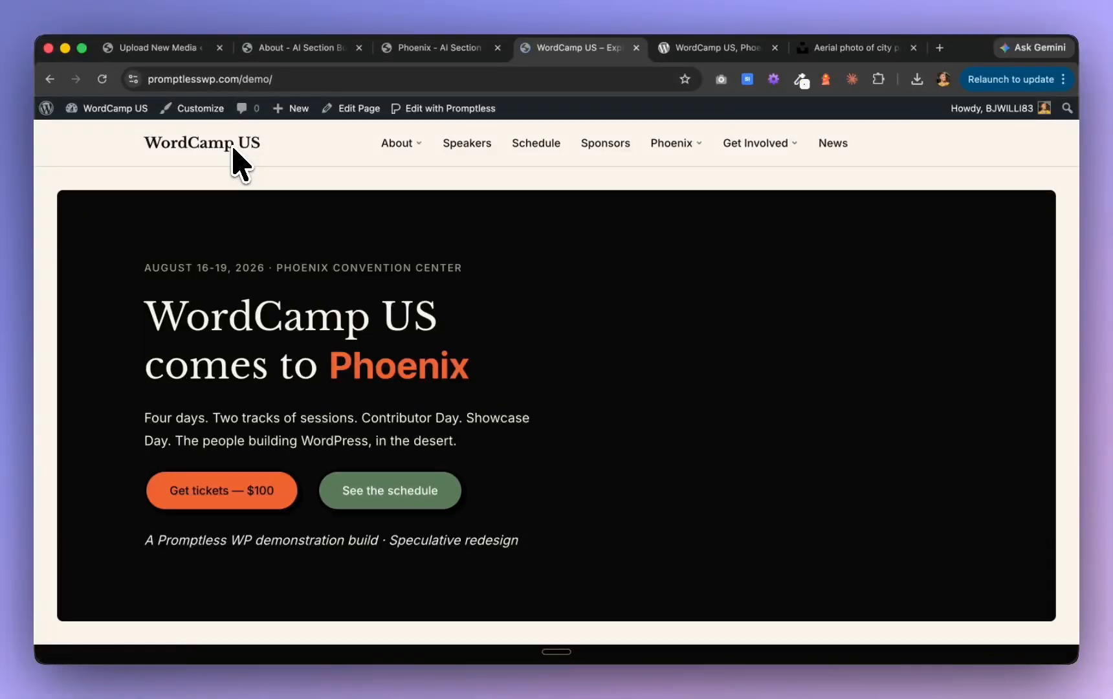
{"action": "scroll", "coordinate": [689, 380], "scroll_direction": "down", "scroll_amount": 5}
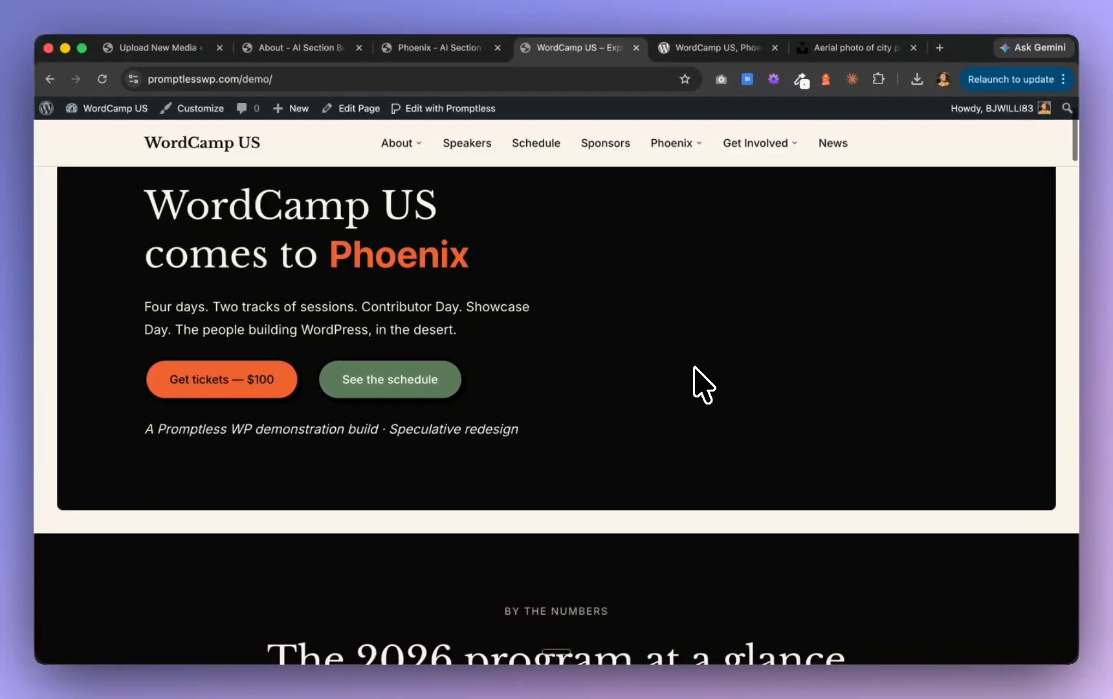
{"action": "scroll", "coordinate": [701, 385], "scroll_direction": "down", "scroll_amount": 5}
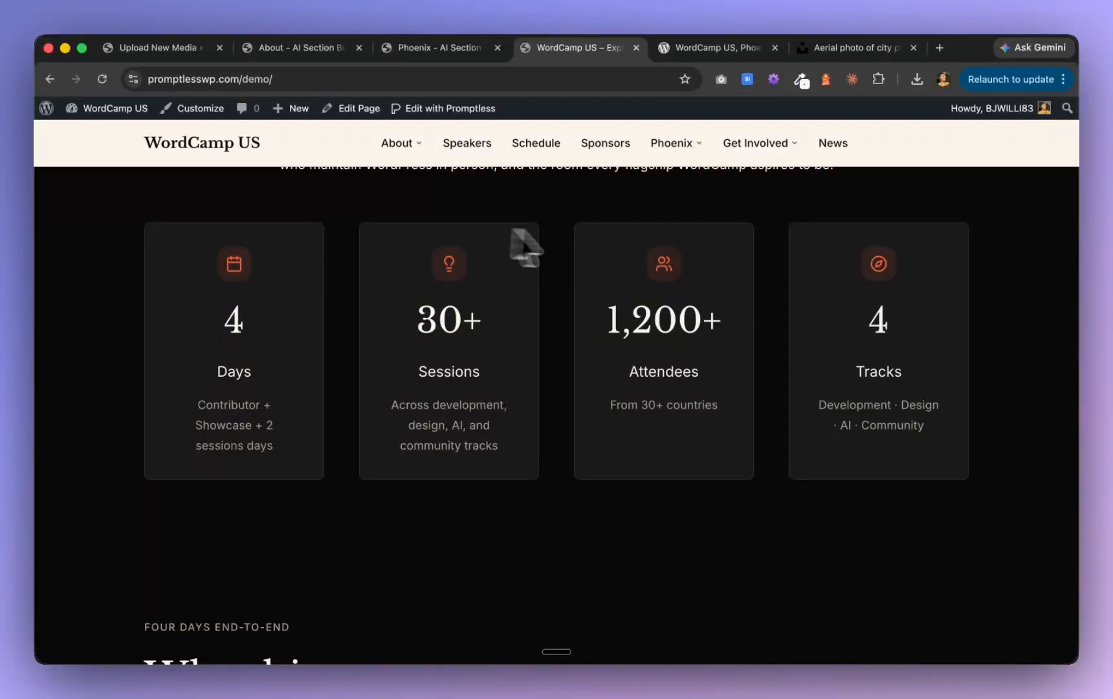
Open the Home page in the Promptless editor and set the card style of "The 2026 program at a glance" stats section to Bordered
{"action": "left_click", "coordinate": [463, 108]}
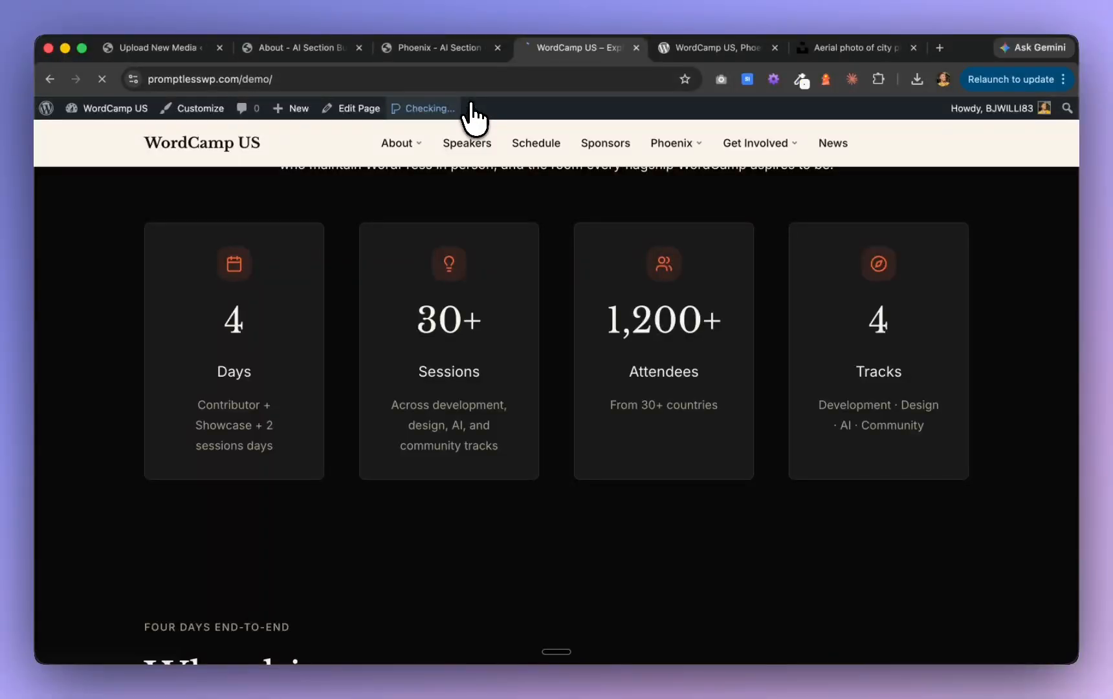
{"action": "scroll", "coordinate": [570, 465], "scroll_direction": "down", "scroll_amount": 10}
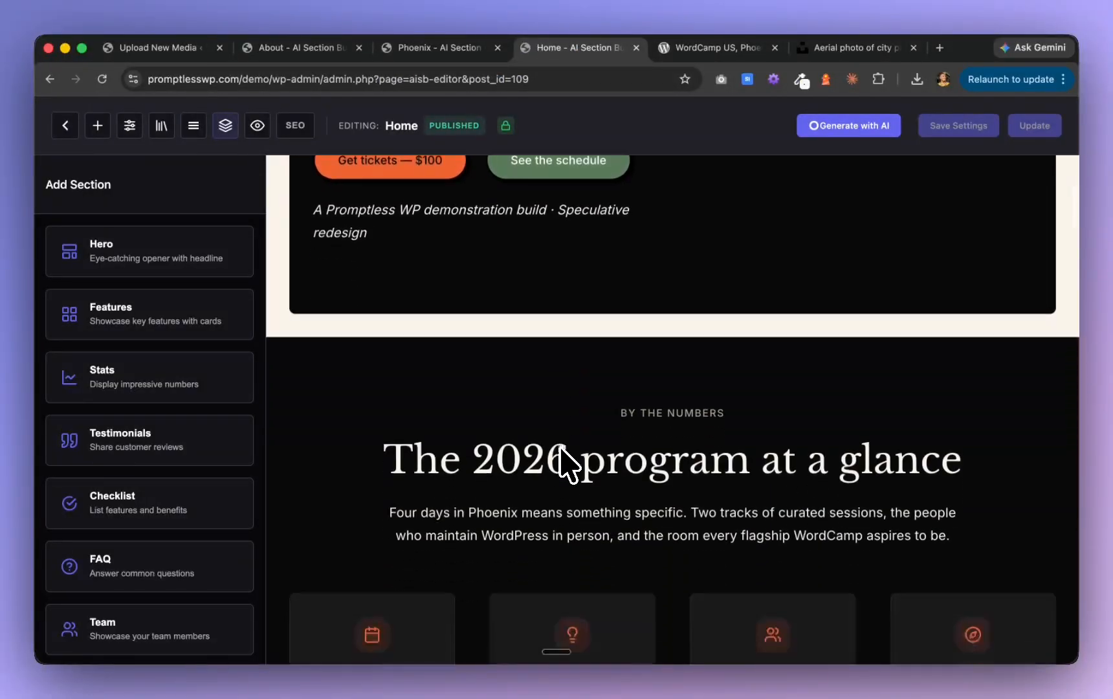
{"action": "left_click", "coordinate": [493, 325]}
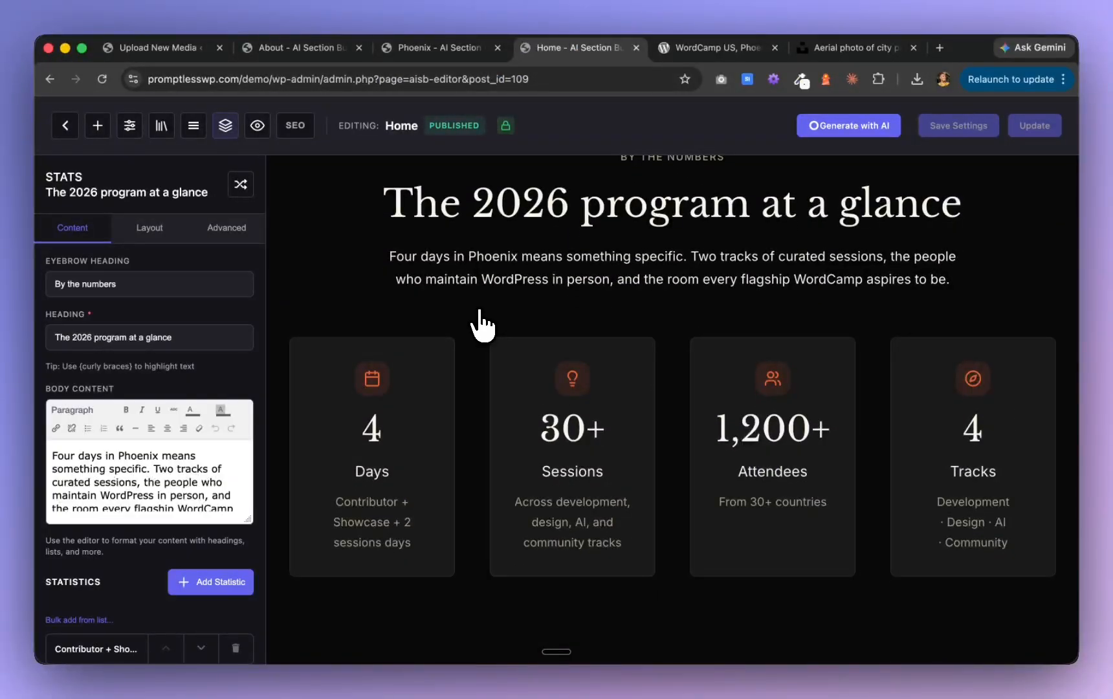
{"action": "left_click", "coordinate": [157, 236]}
{"action": "scroll", "coordinate": [153, 521], "scroll_direction": "down", "scroll_amount": 5}
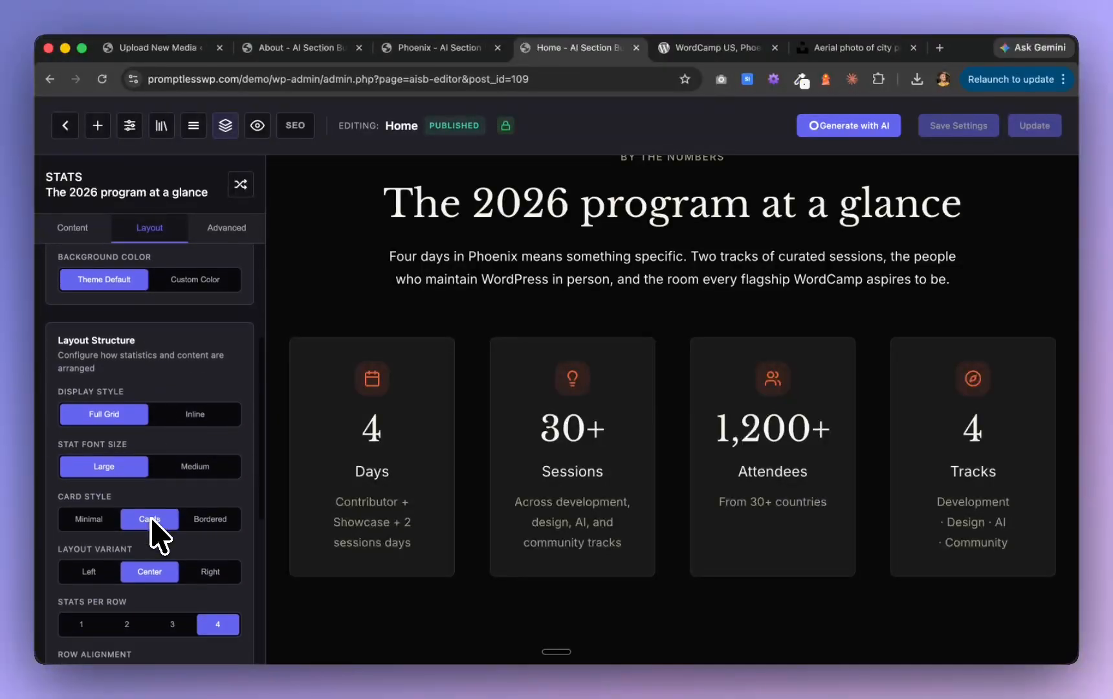
{"action": "left_click", "coordinate": [212, 519]}
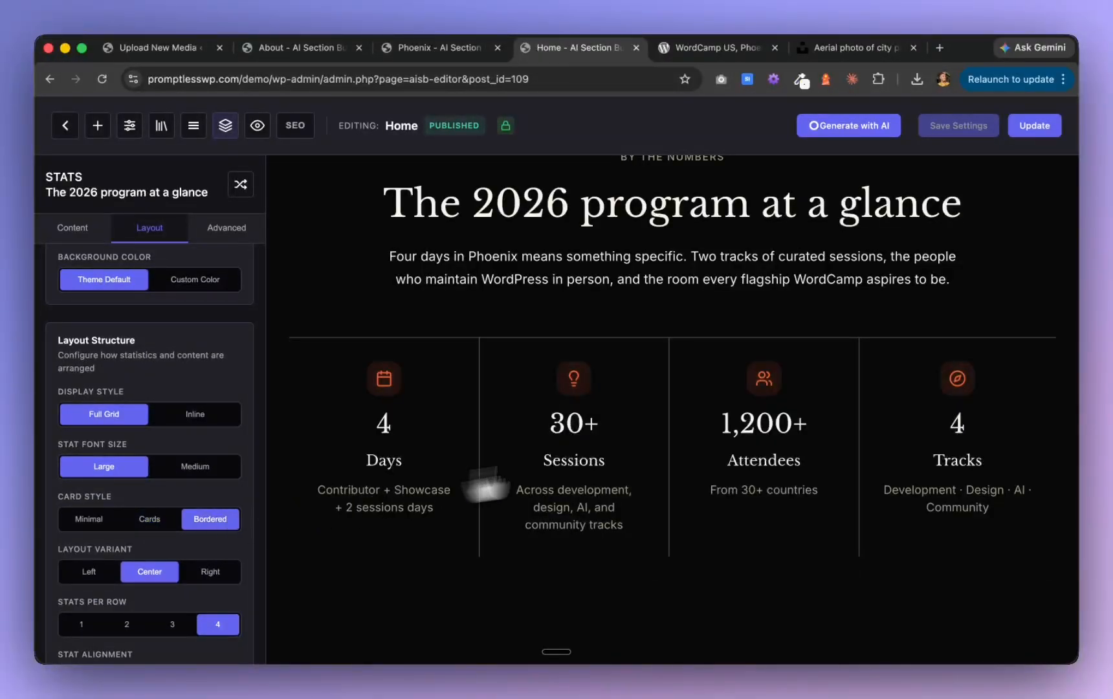
Examine the Home page's "Why this event matters", AI featured track and "The shape of the week" sections
{"action": "scroll", "coordinate": [679, 447], "scroll_direction": "down", "scroll_amount": 2}
{"action": "scroll", "coordinate": [682, 460], "scroll_direction": "down", "scroll_amount": 9}
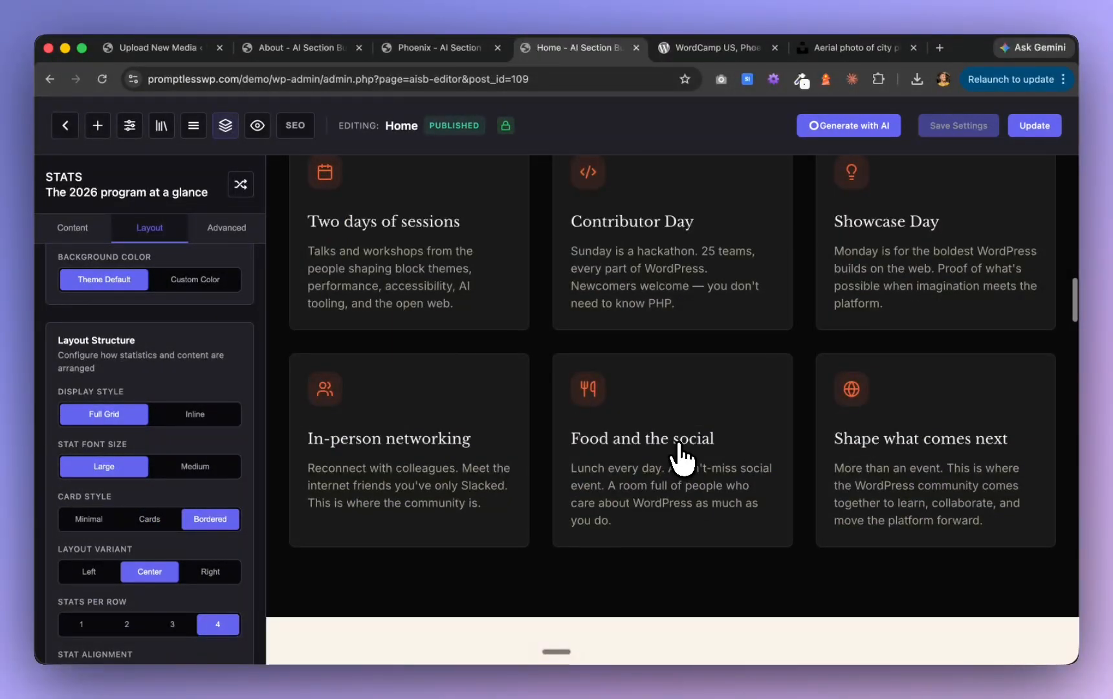
{"action": "scroll", "coordinate": [681, 460], "scroll_direction": "up", "scroll_amount": 4}
{"action": "scroll", "coordinate": [681, 459], "scroll_direction": "down", "scroll_amount": 8}
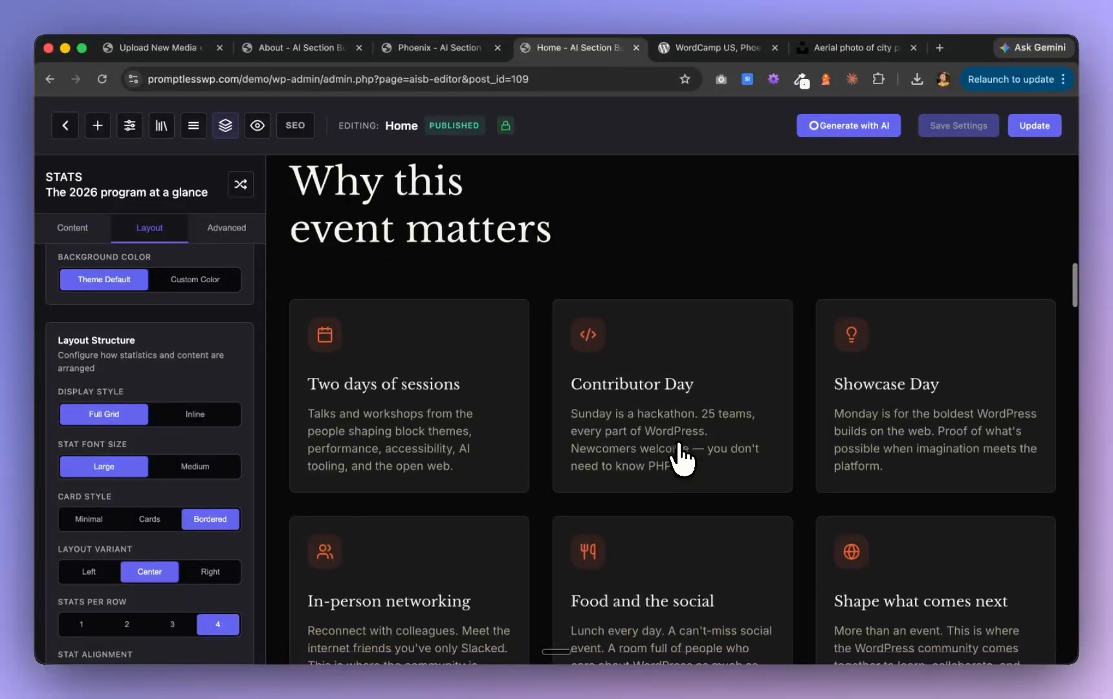
{"action": "scroll", "coordinate": [680, 459], "scroll_direction": "down", "scroll_amount": 9}
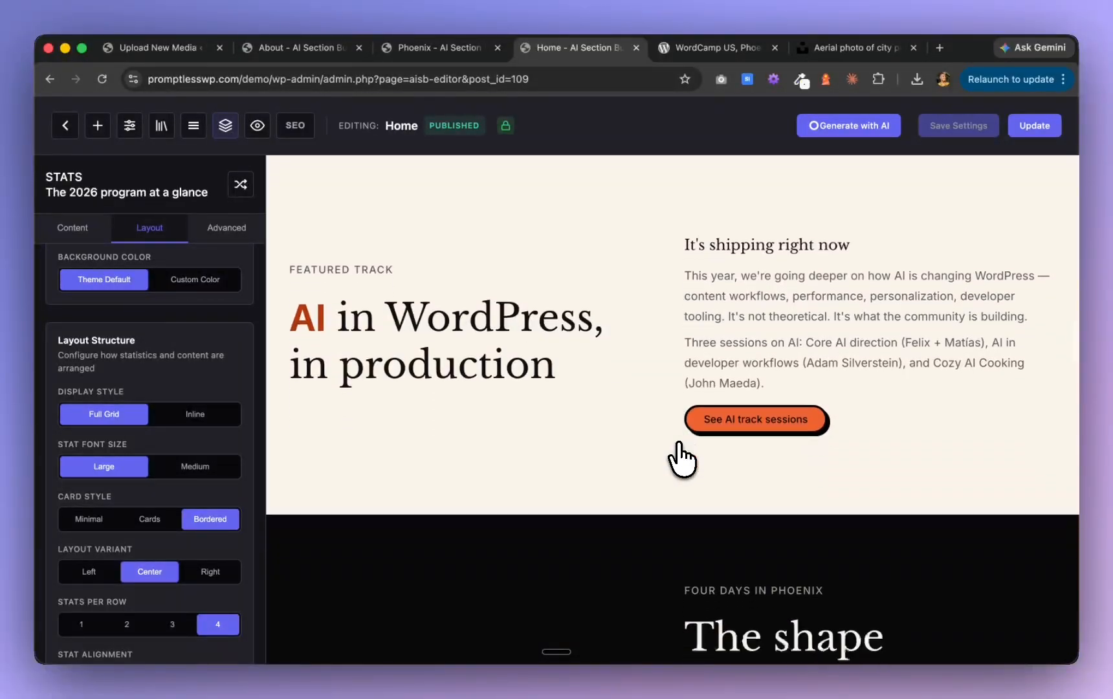
{"action": "scroll", "coordinate": [681, 460], "scroll_direction": "down", "scroll_amount": 4}
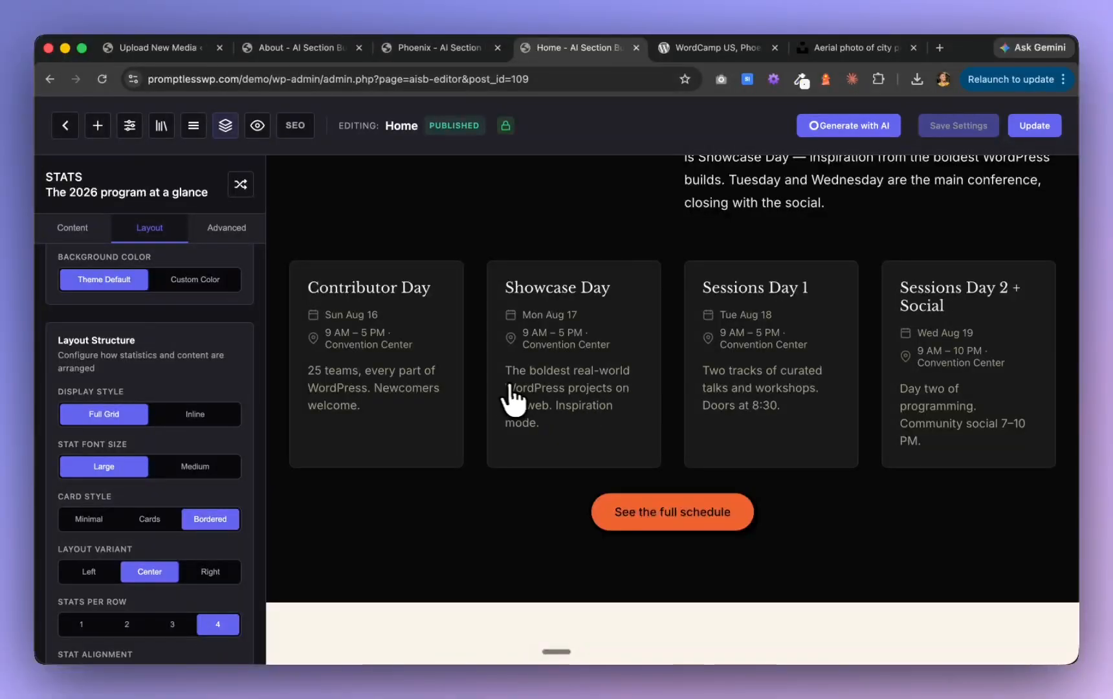
{"action": "scroll", "coordinate": [514, 398], "scroll_direction": "up", "scroll_amount": 4}
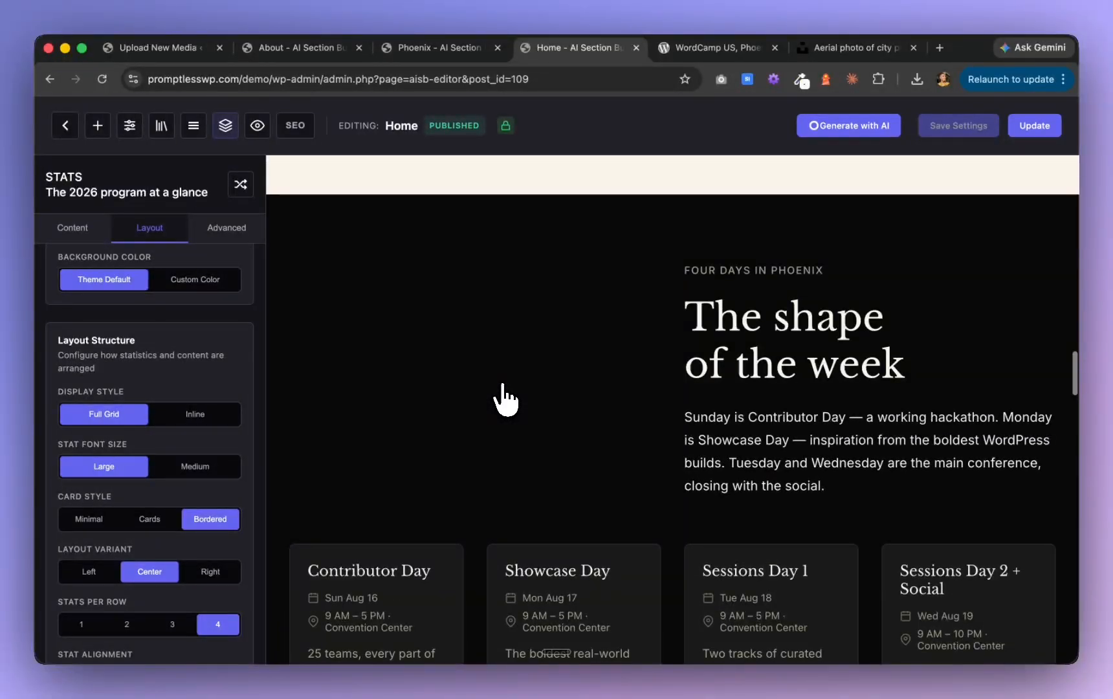
{"action": "scroll", "coordinate": [505, 398], "scroll_direction": "down", "scroll_amount": 2}
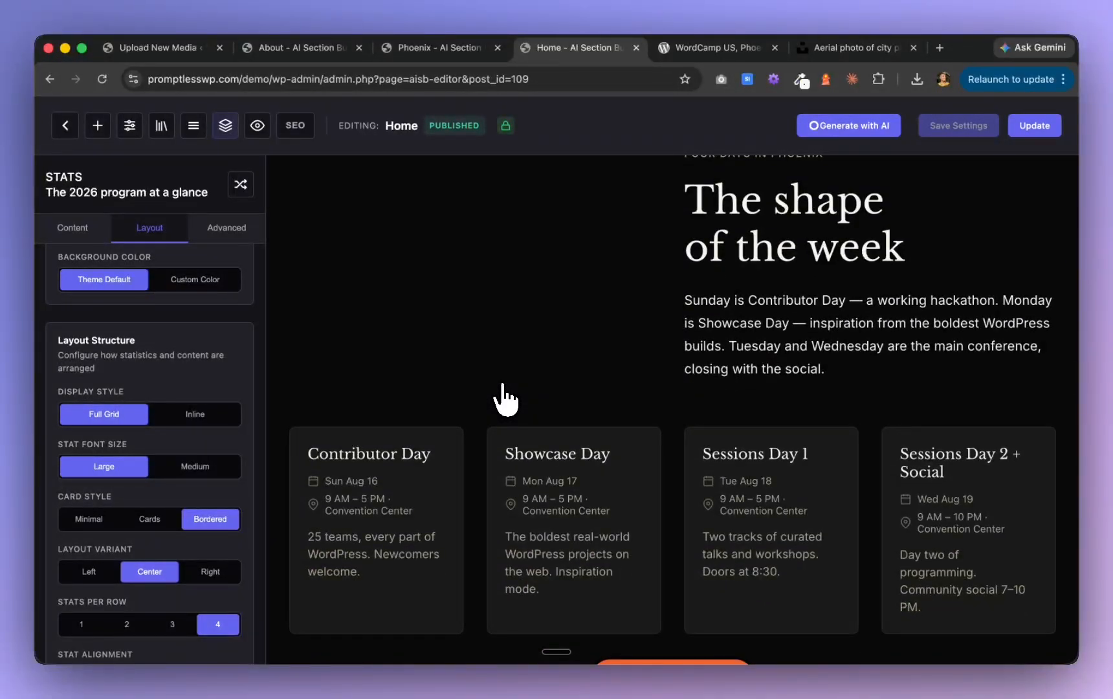
{"action": "scroll", "coordinate": [504, 398], "scroll_direction": "down", "scroll_amount": 2}
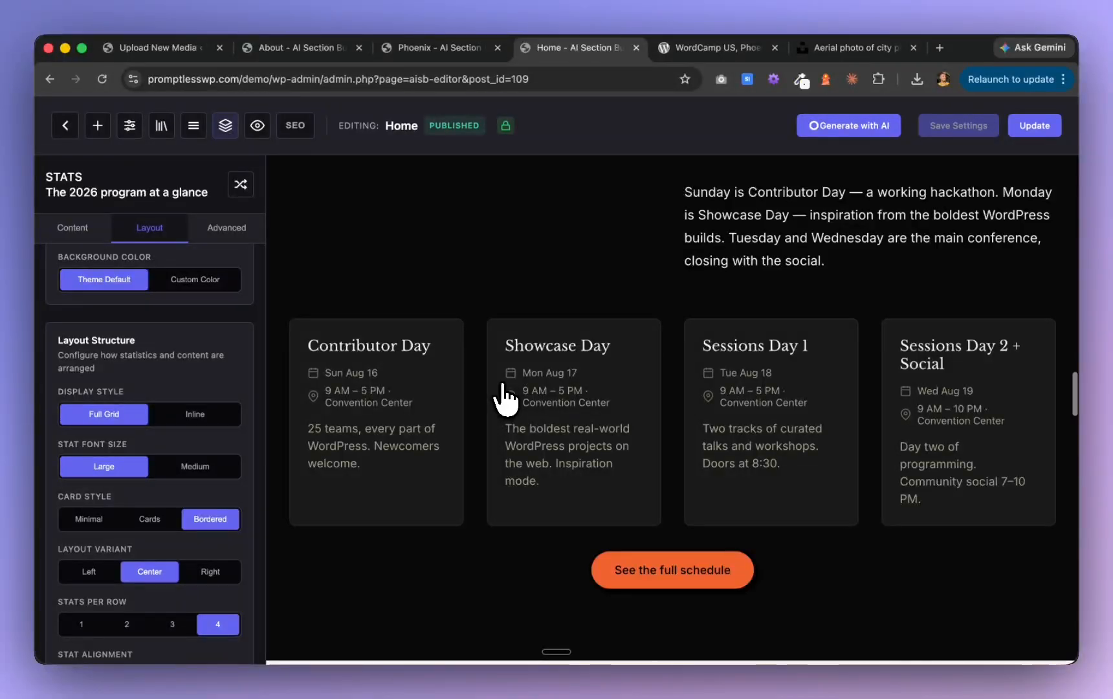
Select the "Speakers leading the program" team section and open the bulk image selection for its three members without photos
{"action": "scroll", "coordinate": [505, 398], "scroll_direction": "down", "scroll_amount": 5}
{"action": "scroll", "coordinate": [505, 398], "scroll_direction": "down", "scroll_amount": 9}
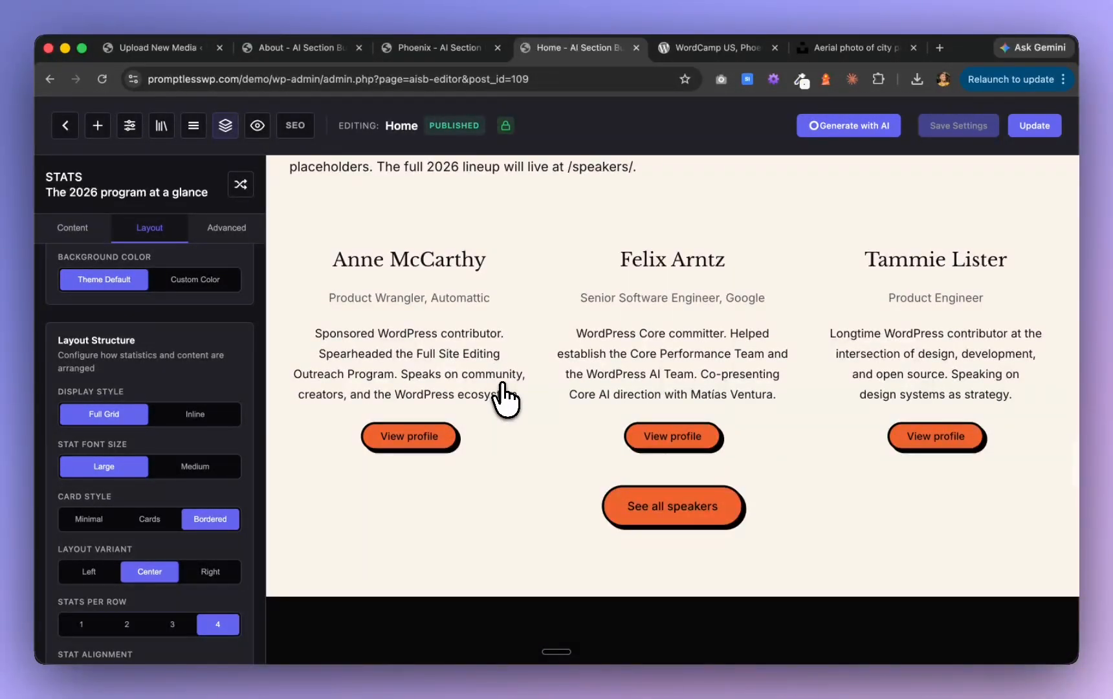
{"action": "scroll", "coordinate": [505, 398], "scroll_direction": "up", "scroll_amount": 2}
{"action": "scroll", "coordinate": [504, 398], "scroll_direction": "up", "scroll_amount": 3}
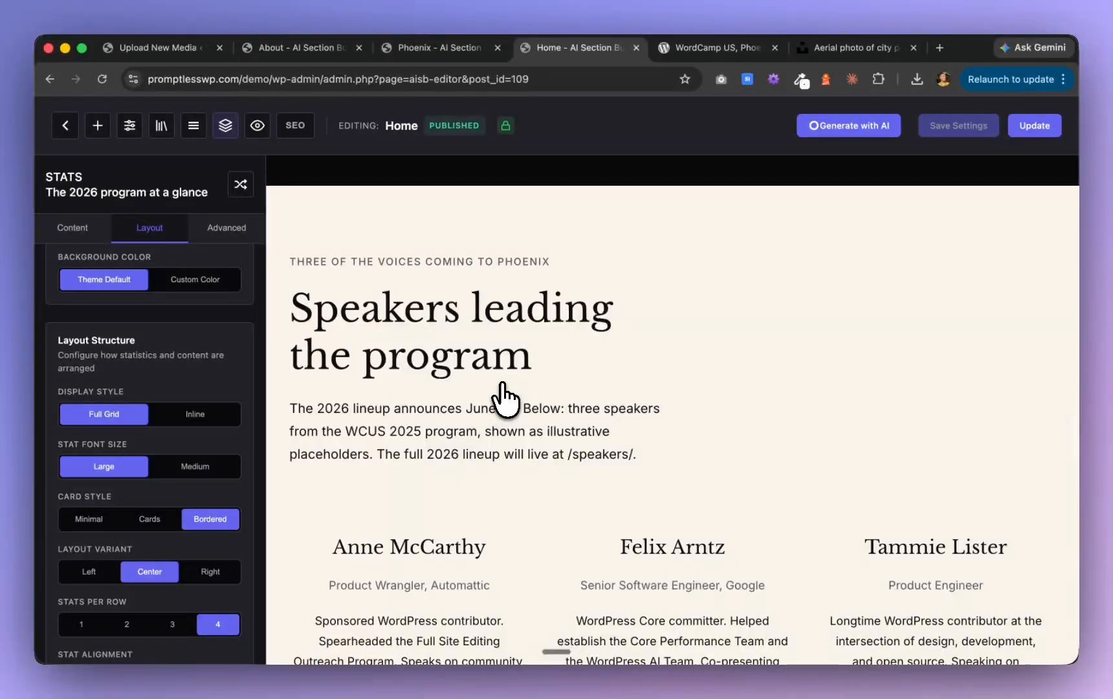
{"action": "scroll", "coordinate": [444, 532], "scroll_direction": "down", "scroll_amount": 2}
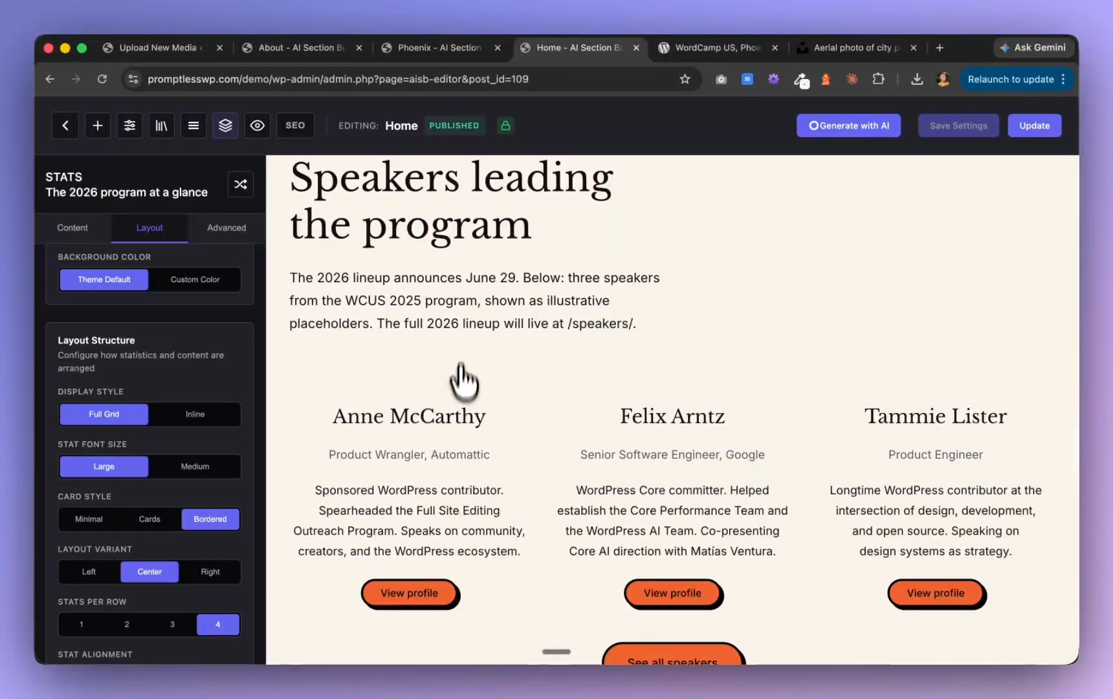
{"action": "left_click", "coordinate": [462, 335]}
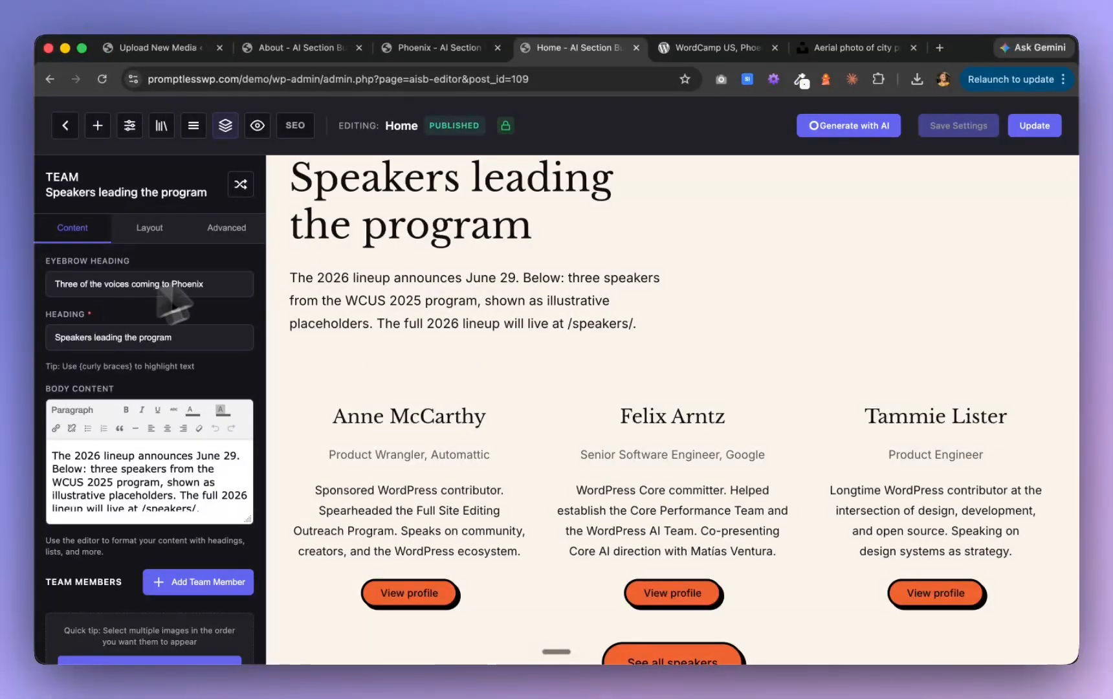
{"action": "scroll", "coordinate": [107, 447], "scroll_direction": "down", "scroll_amount": 5}
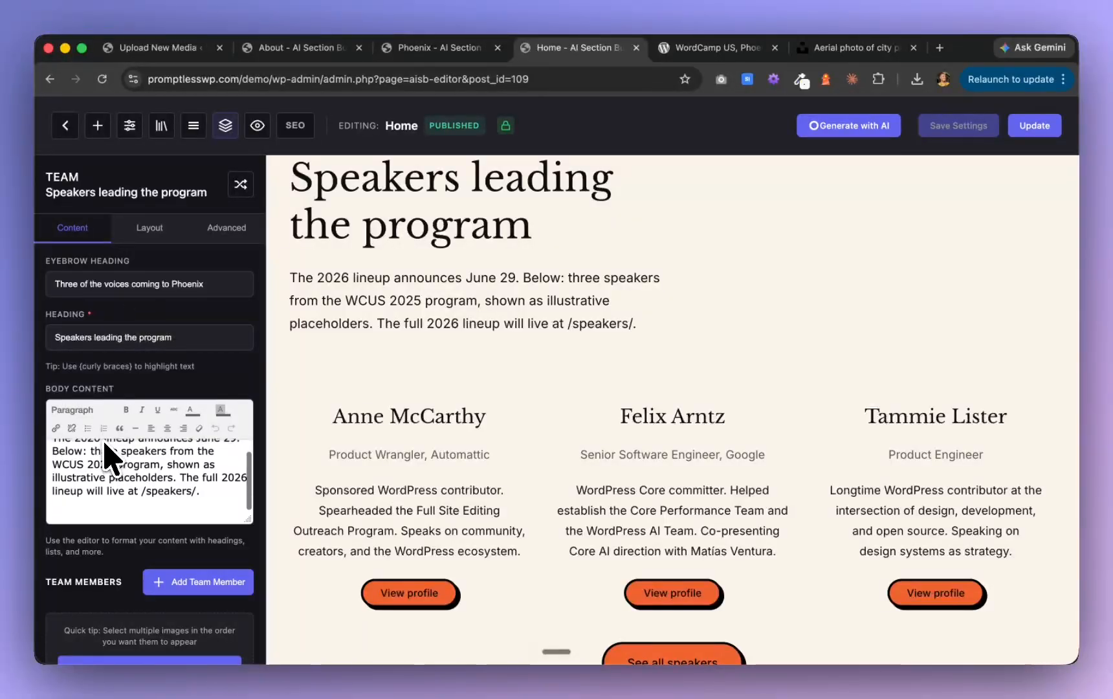
{"action": "scroll", "coordinate": [117, 343], "scroll_direction": "down", "scroll_amount": 8}
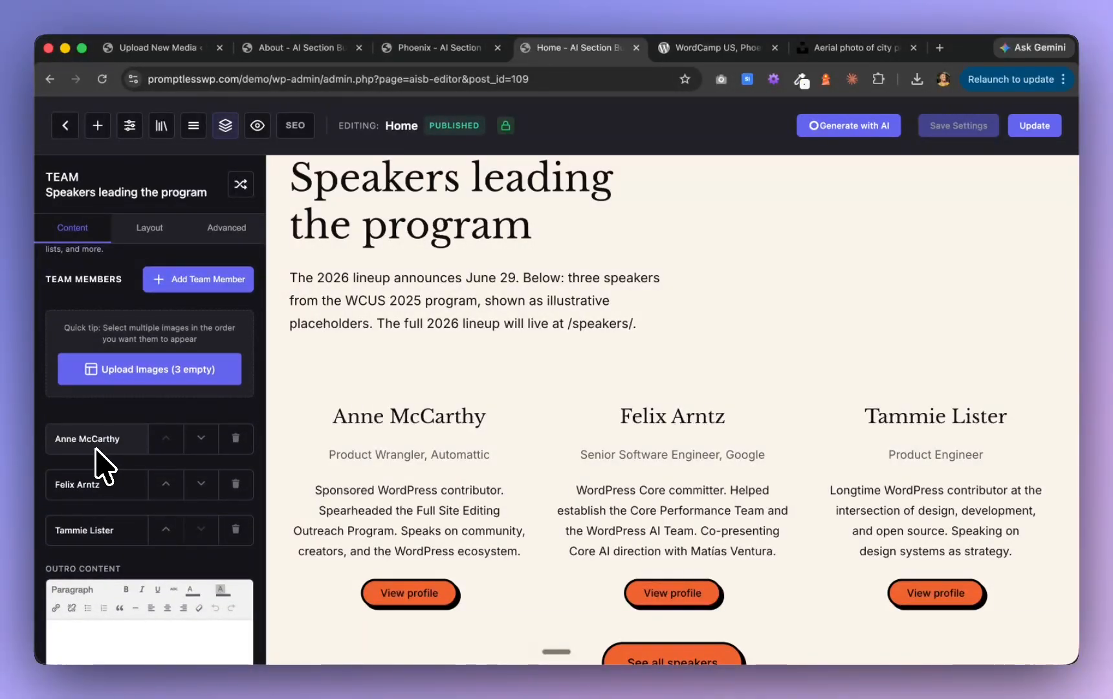
{"action": "left_click", "coordinate": [170, 372]}
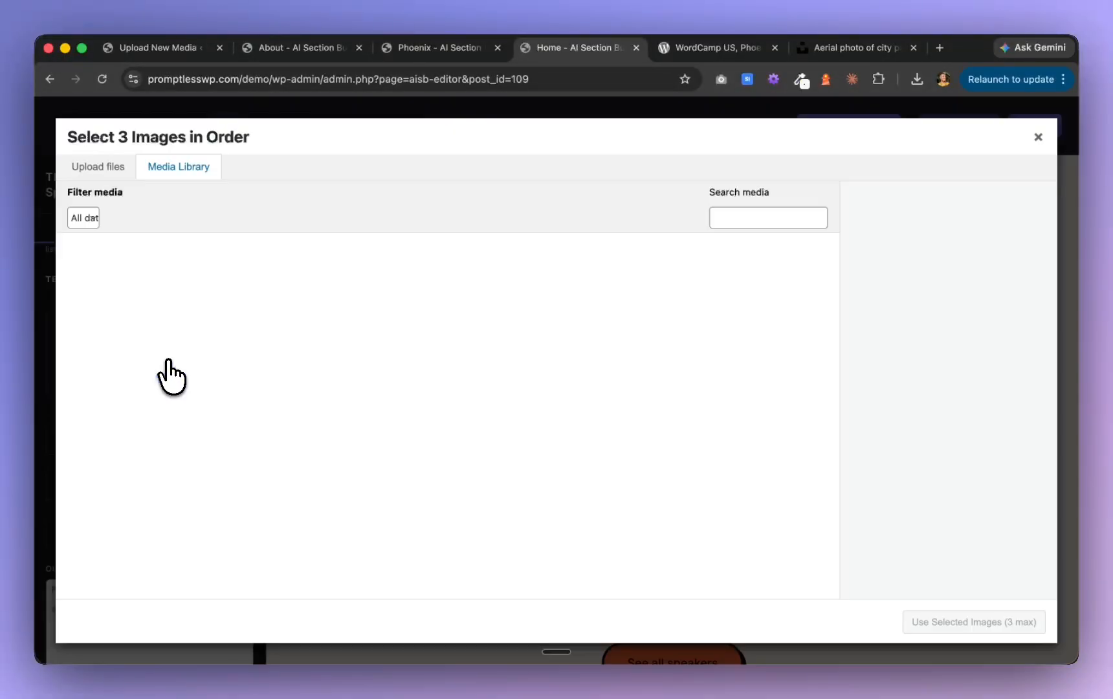
Search the media library by the first speaker's name and select that speaker's photo as the first image
{"action": "scroll", "coordinate": [534, 449], "scroll_direction": "down", "scroll_amount": 3}
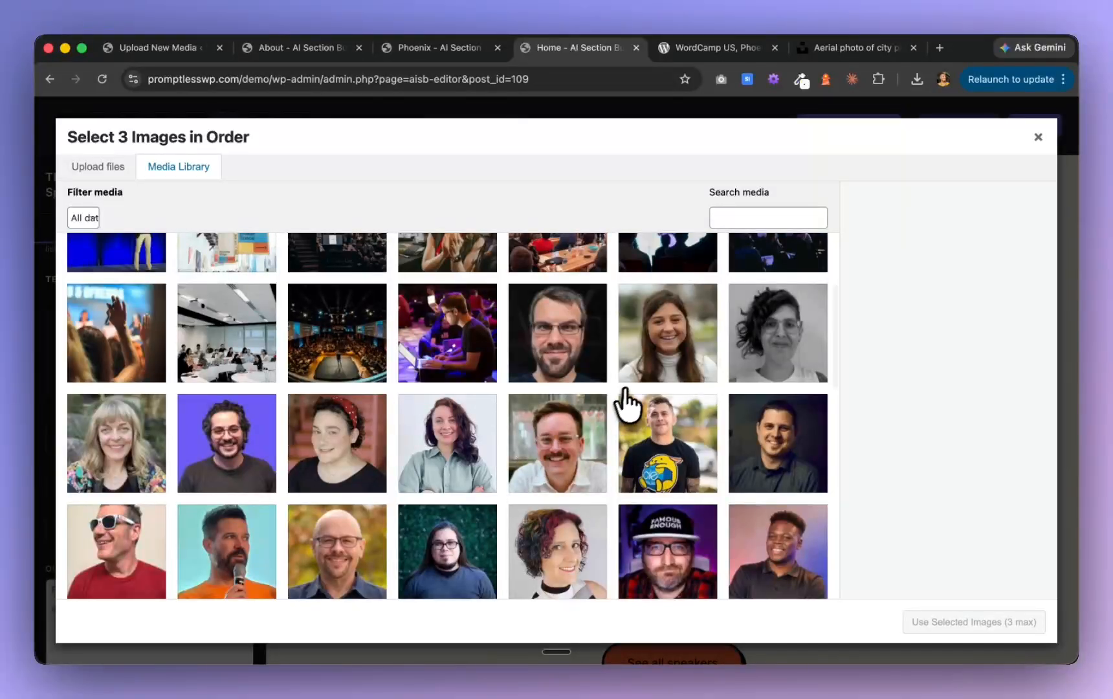
{"action": "type", "text": "ann"}
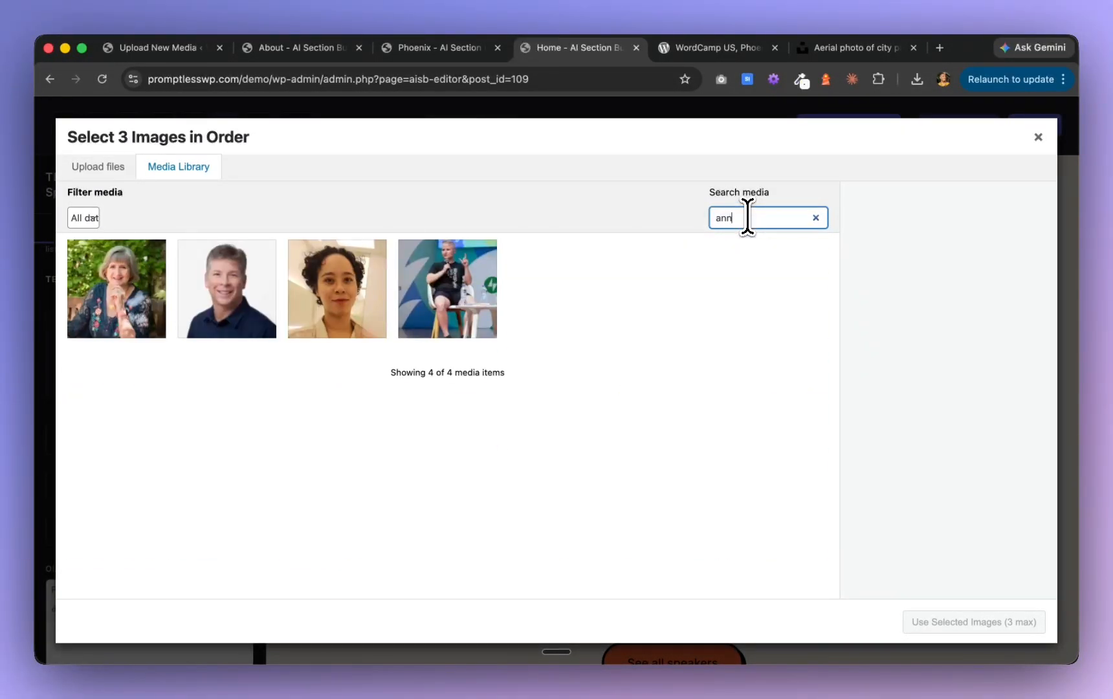
{"action": "left_click", "coordinate": [145, 317]}
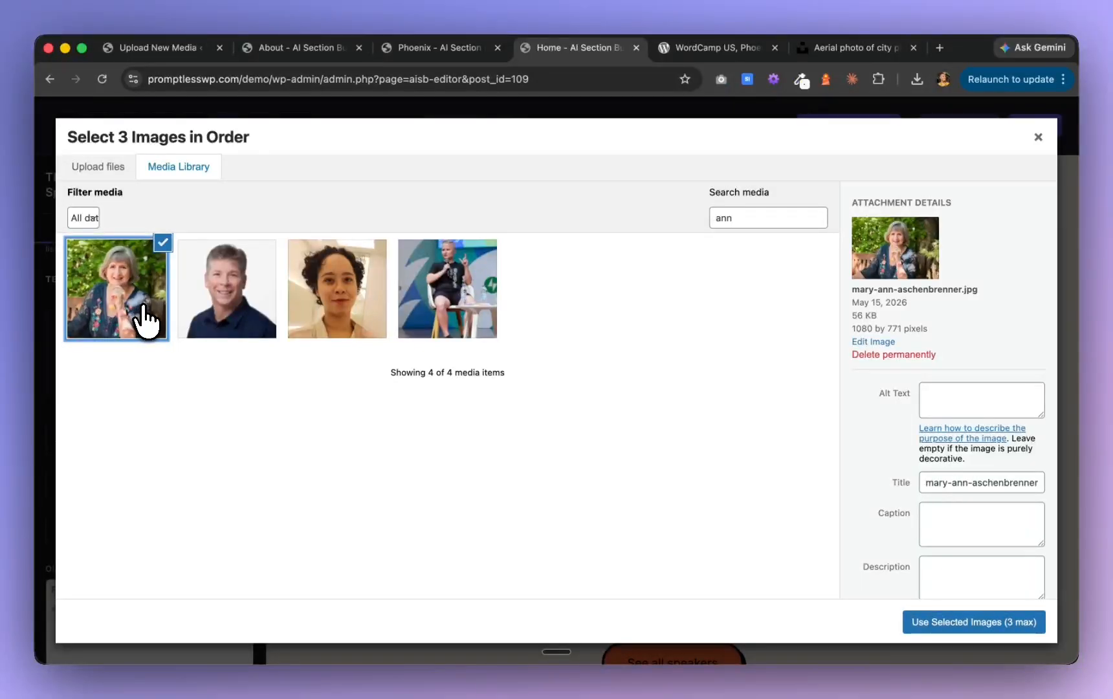
{"action": "left_click", "coordinate": [227, 323]}
{"action": "left_click", "coordinate": [332, 332]}
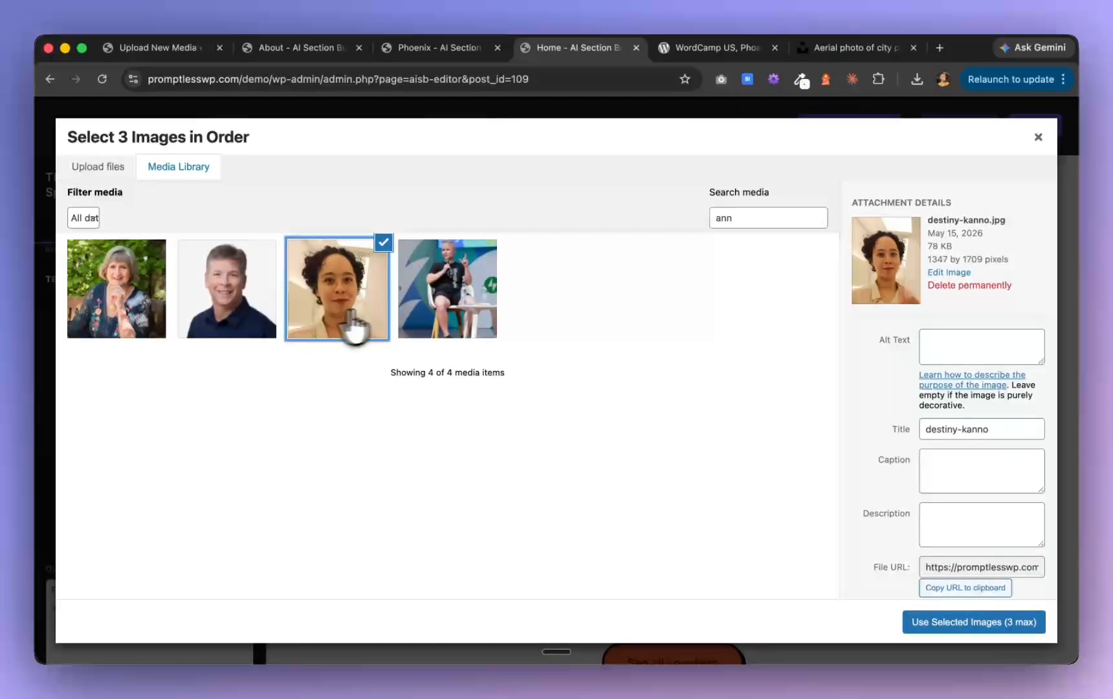
{"action": "left_click", "coordinate": [489, 308]}
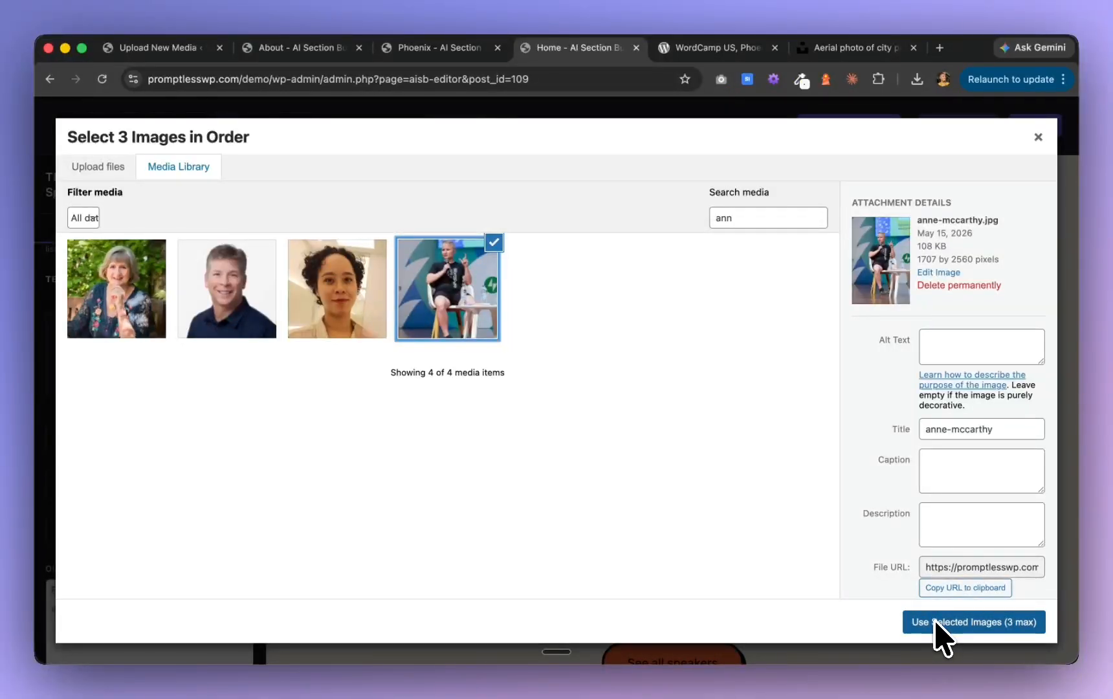
Find the second speaker's photo by name, add it to the selection and clear the search to browse the full media library
{"action": "left_click", "coordinate": [755, 220]}
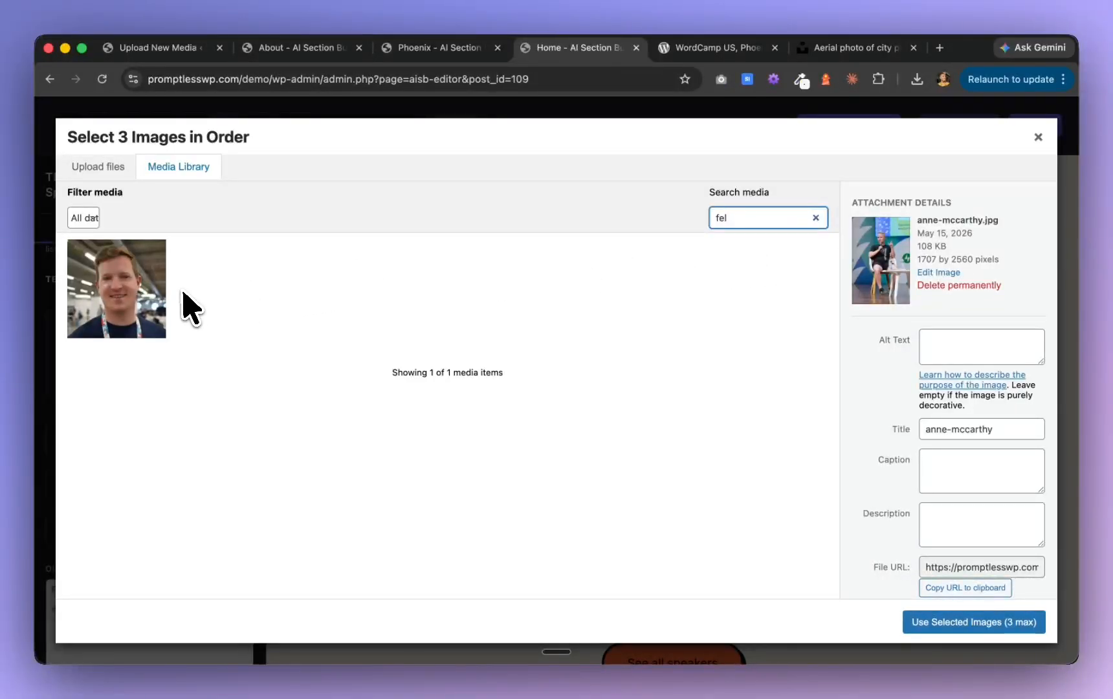
{"action": "left_click", "coordinate": [155, 304]}
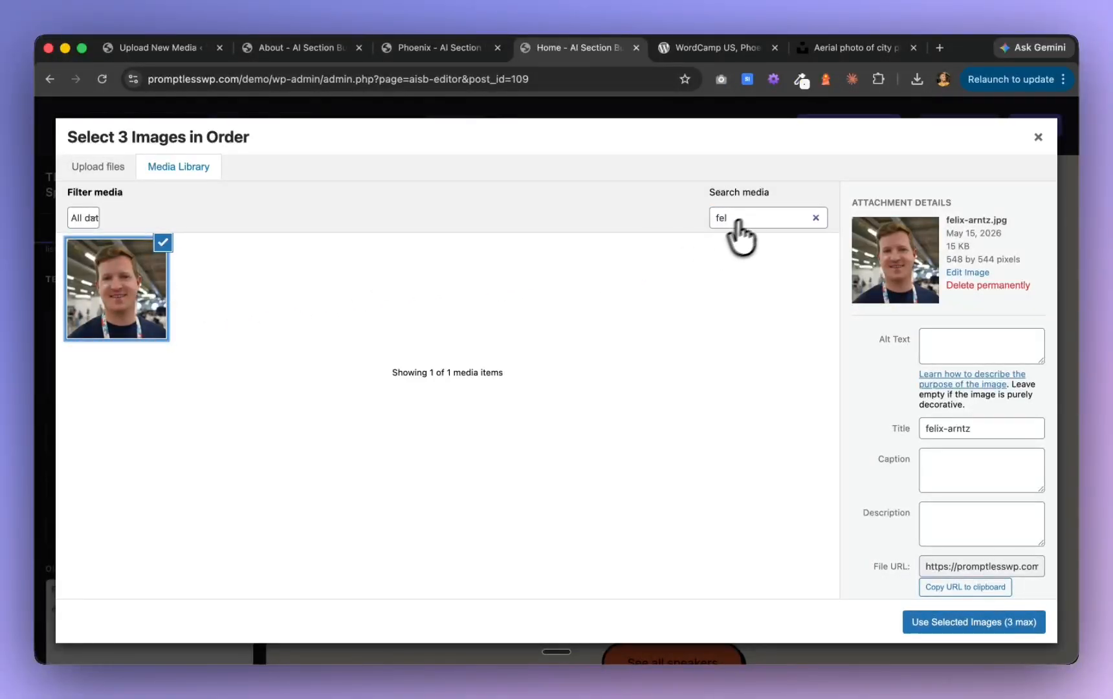
{"action": "left_click", "coordinate": [816, 218]}
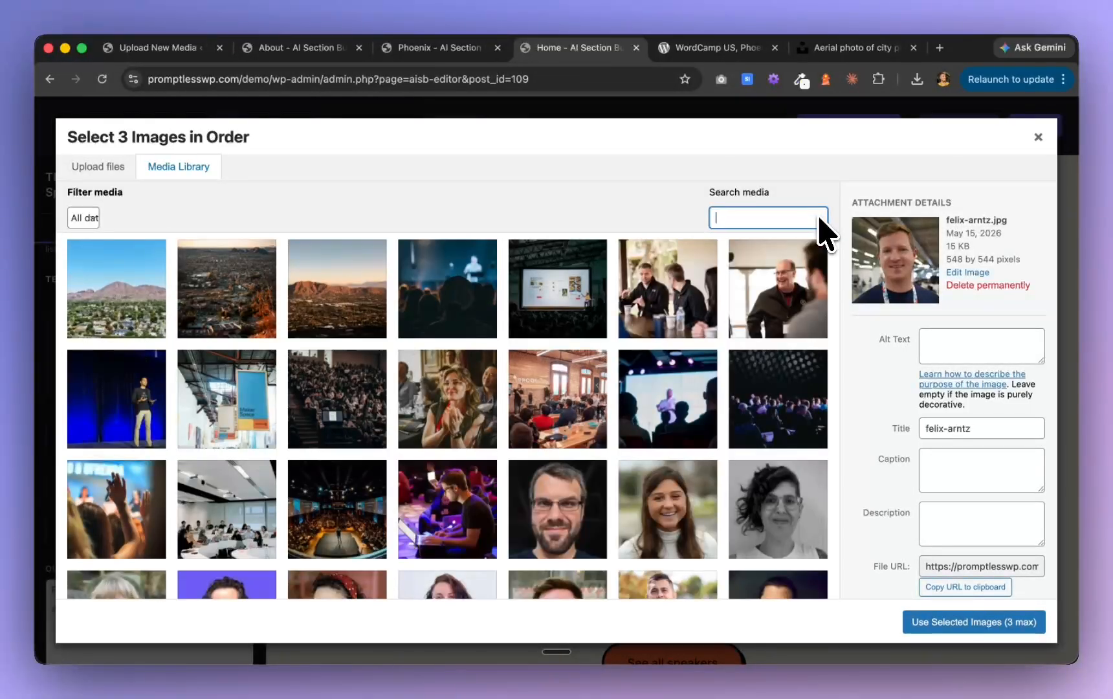
{"action": "scroll", "coordinate": [708, 443], "scroll_direction": "down", "scroll_amount": 15}
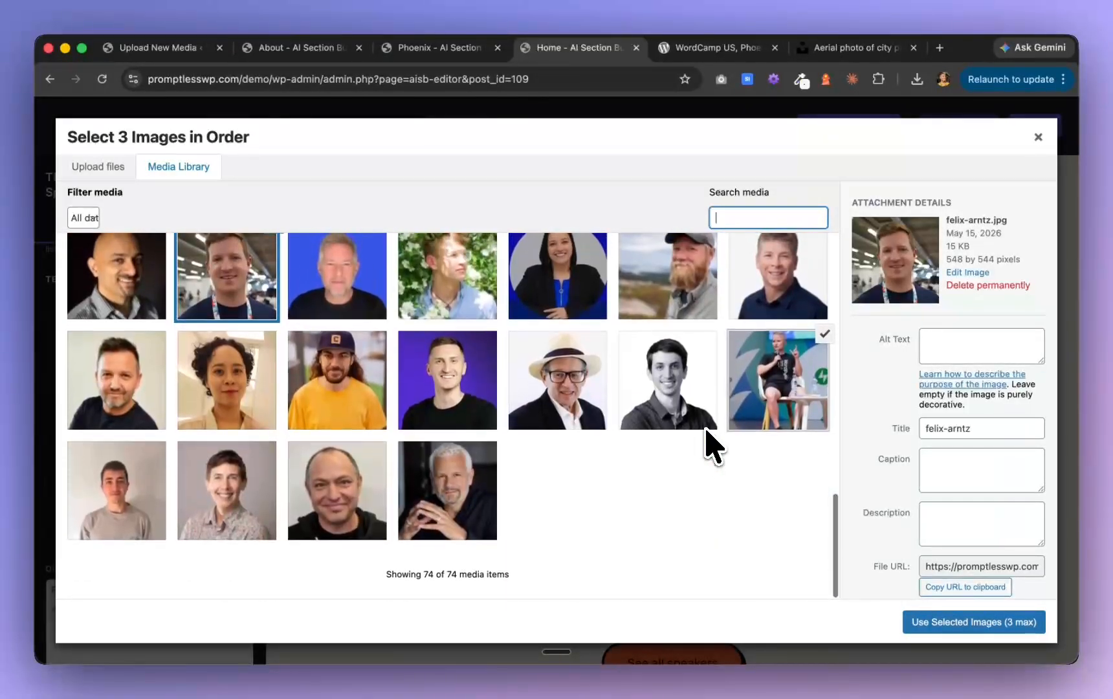
Browse the portraits in the media library and apply the two selected photos to the first two speakers
{"action": "scroll", "coordinate": [711, 446], "scroll_direction": "up", "scroll_amount": 2}
{"action": "scroll", "coordinate": [711, 447], "scroll_direction": "down", "scroll_amount": 3}
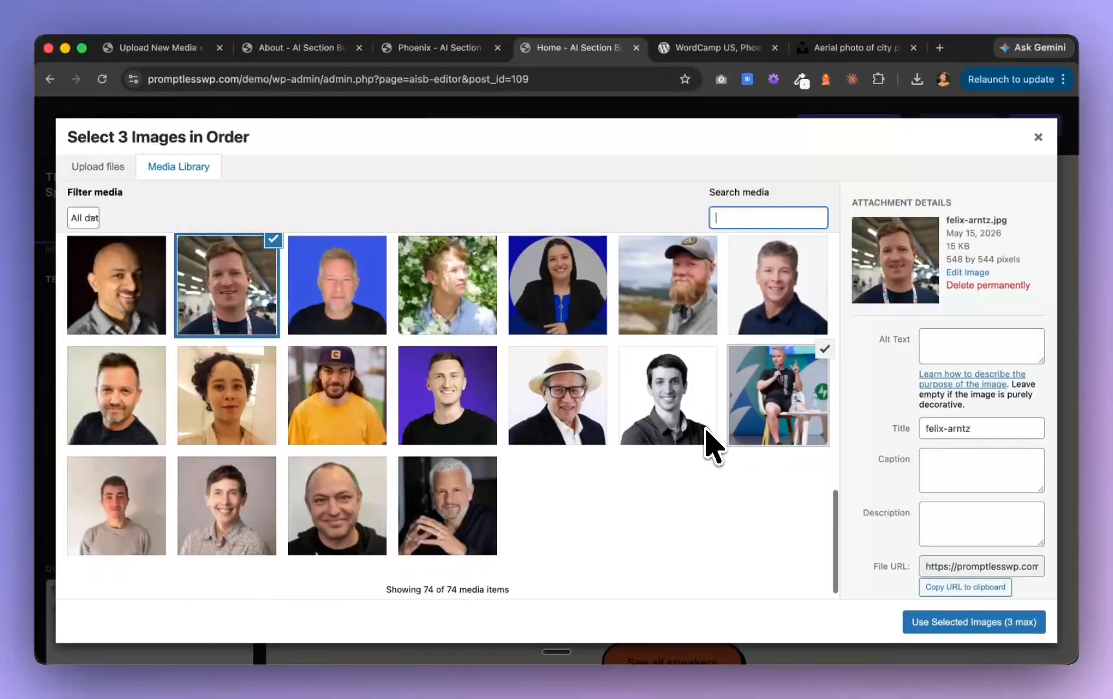
{"action": "scroll", "coordinate": [712, 446], "scroll_direction": "up", "scroll_amount": 3}
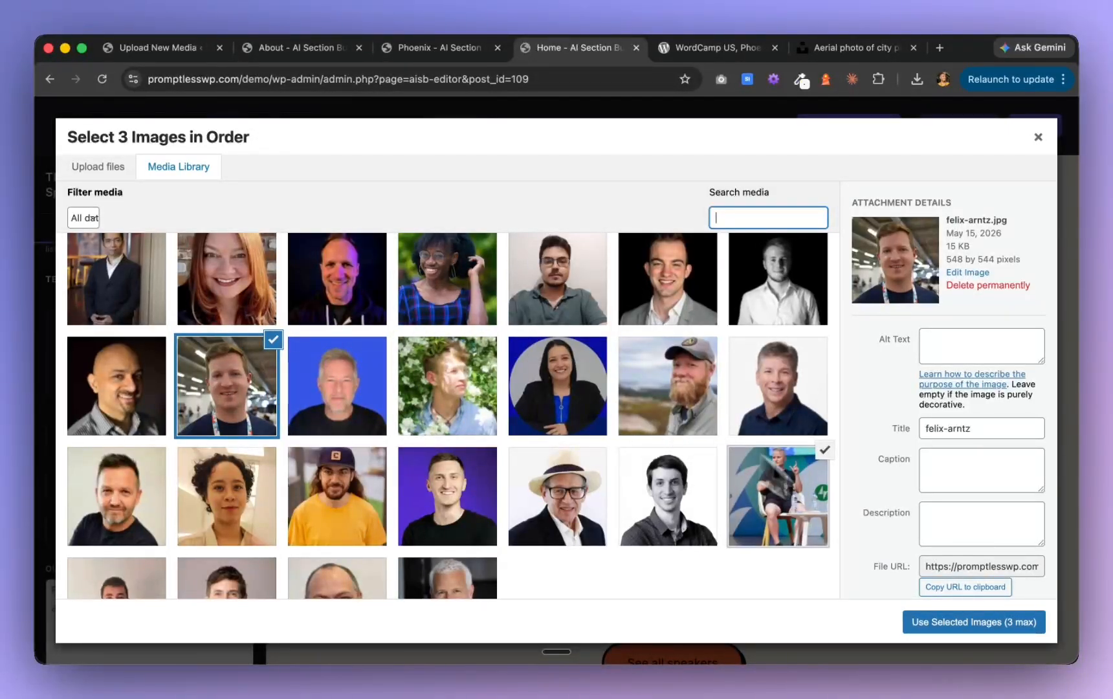
{"action": "left_click", "coordinate": [944, 624]}
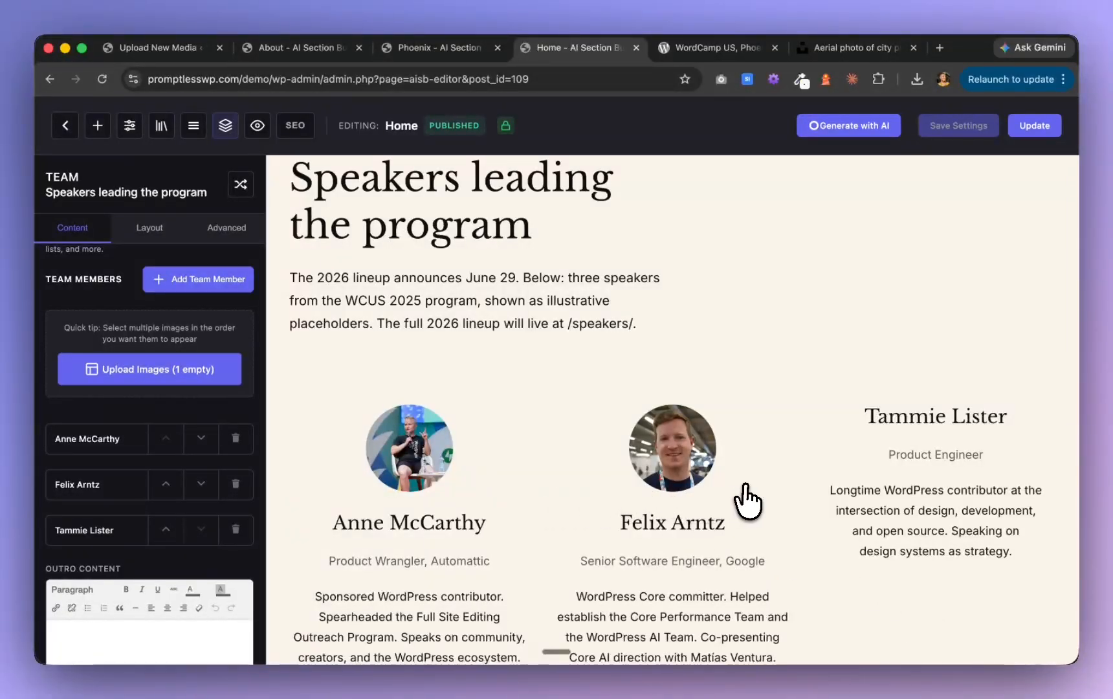
Find the third speaker's photo by searching the media library for their name and assign it to the remaining empty team member
{"action": "left_click", "coordinate": [154, 382]}
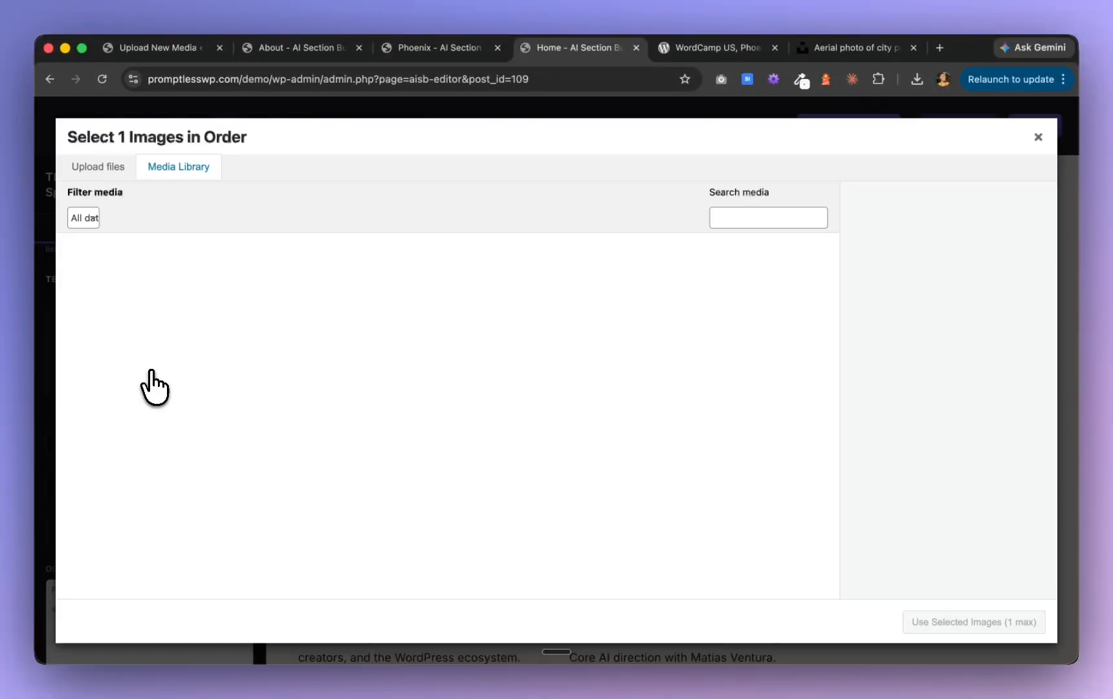
{"action": "left_click", "coordinate": [765, 218]}
{"action": "type", "text": "tamm"}
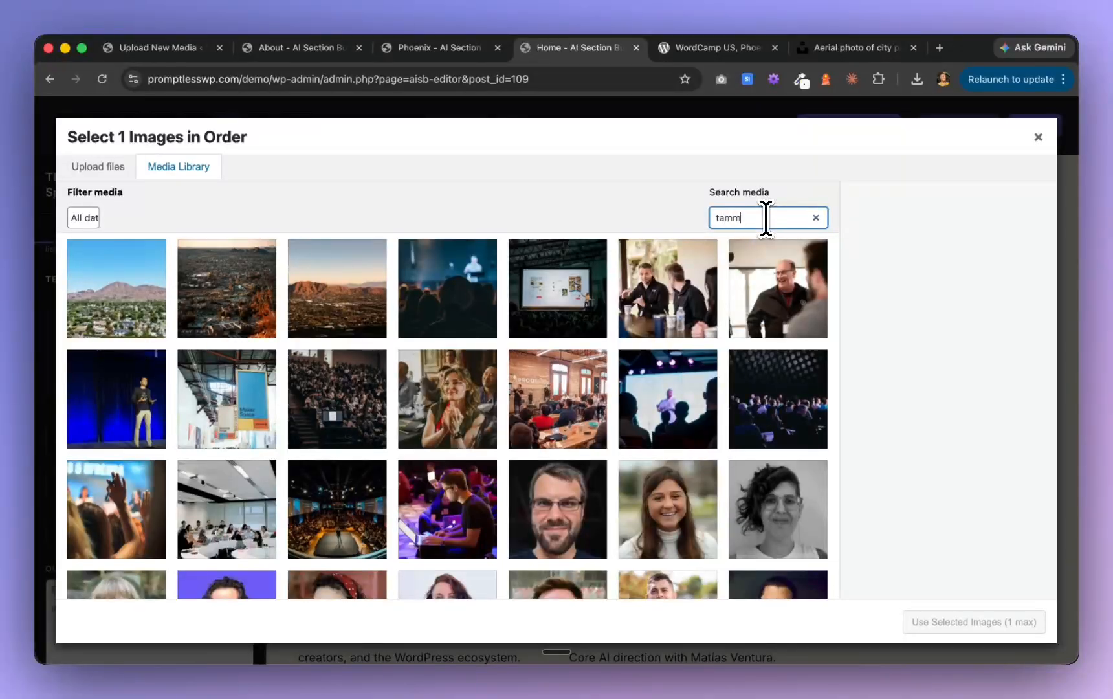
{"action": "left_click", "coordinate": [160, 302]}
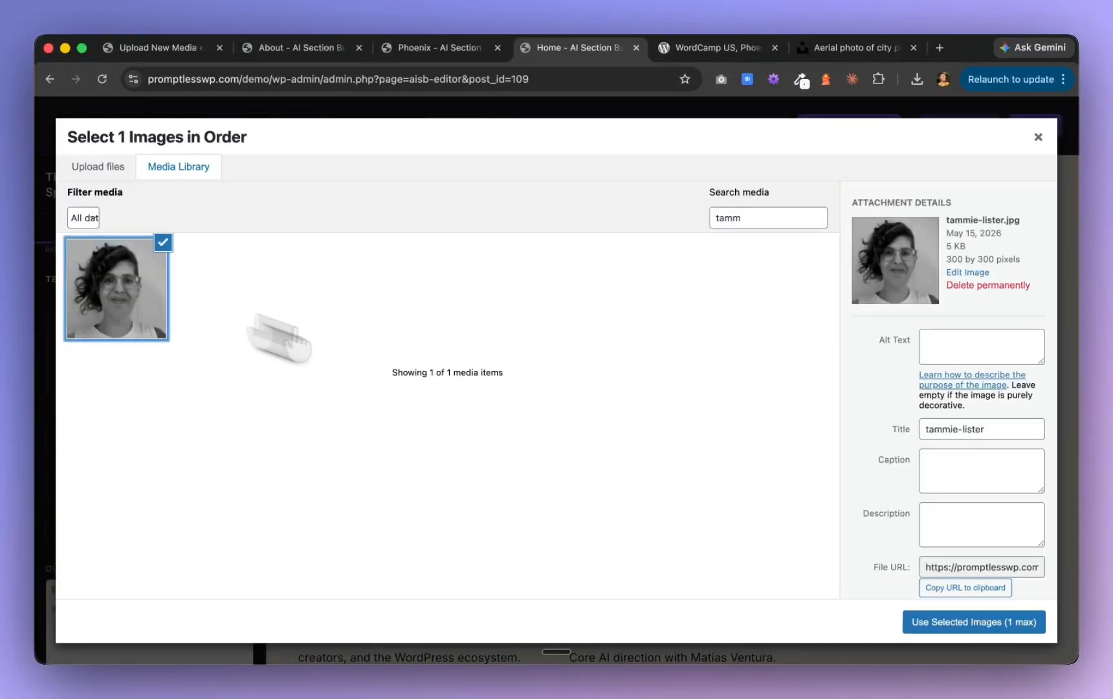
{"action": "left_click", "coordinate": [927, 624]}
{"action": "scroll", "coordinate": [666, 466], "scroll_direction": "down", "scroll_amount": 5}
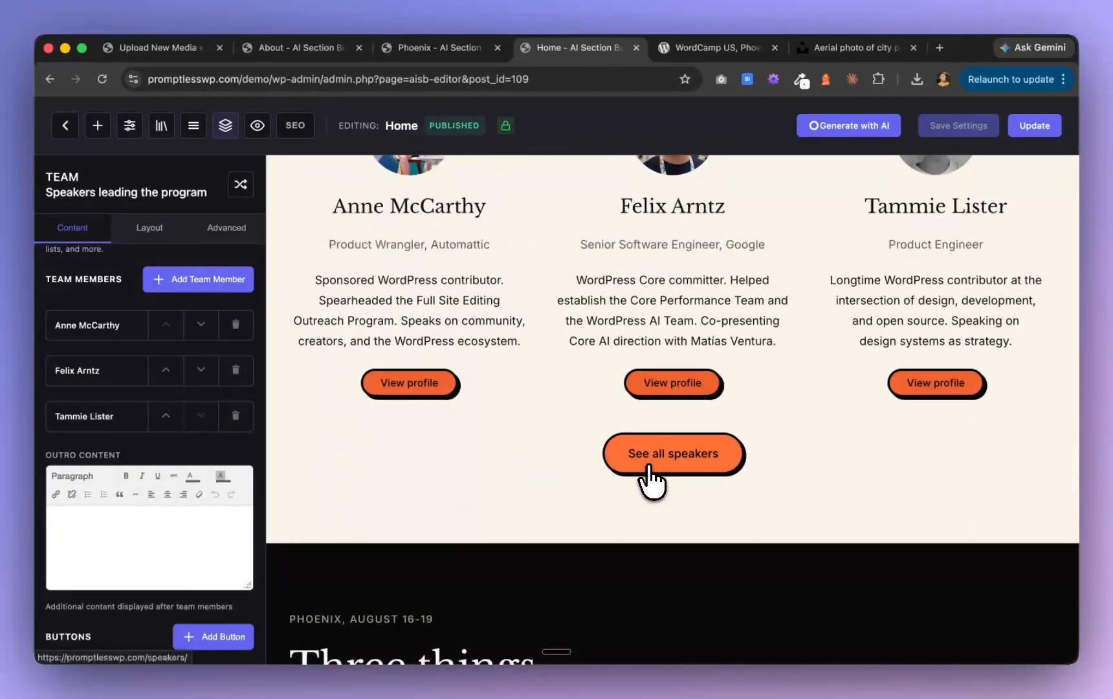
{"action": "scroll", "coordinate": [652, 479], "scroll_direction": "up", "scroll_amount": 3}
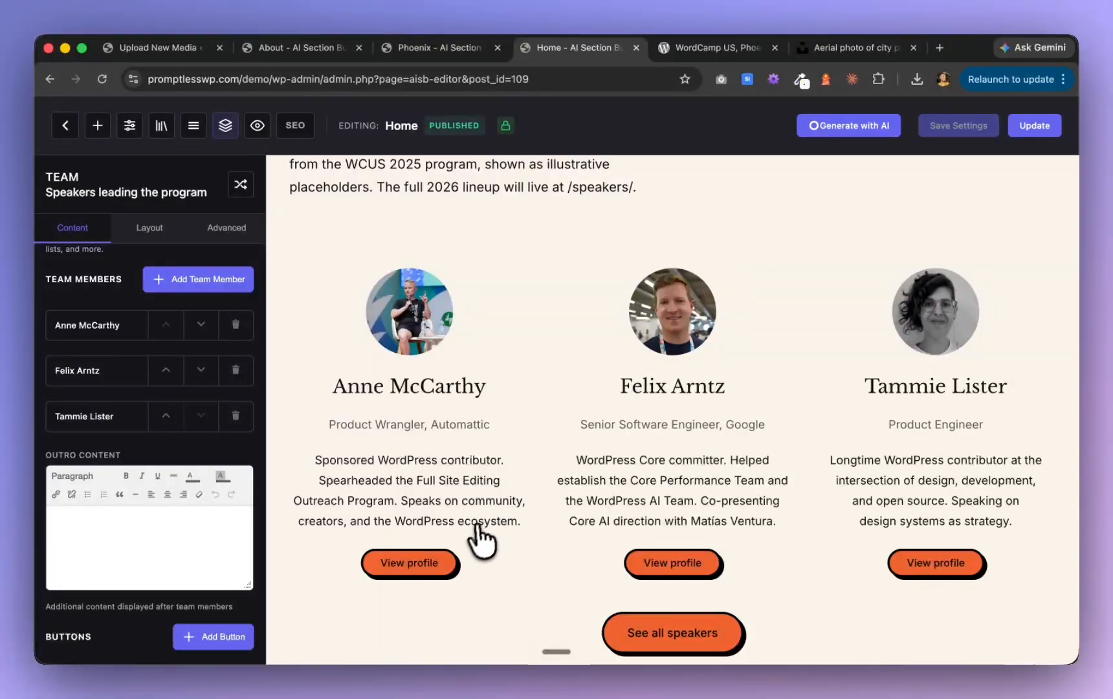
Set the card style of the "Speakers leading the program" section to Hero and review the resulting cards
{"action": "left_click", "coordinate": [150, 235]}
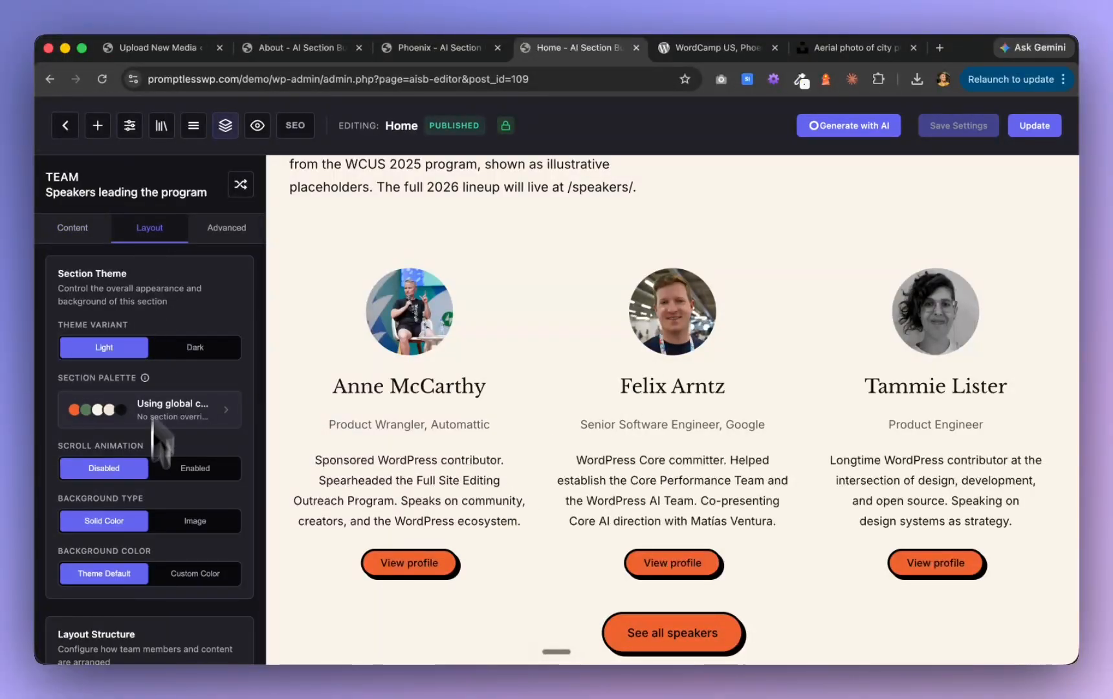
{"action": "scroll", "coordinate": [153, 492], "scroll_direction": "down", "scroll_amount": 5}
{"action": "scroll", "coordinate": [156, 570], "scroll_direction": "down", "scroll_amount": 3}
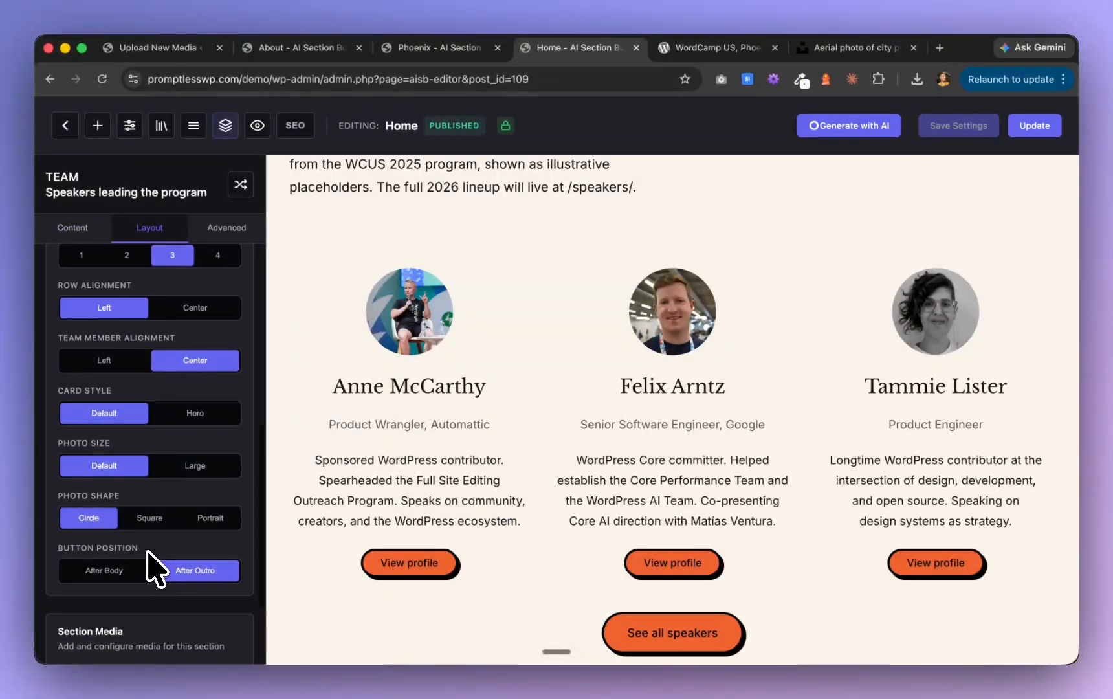
{"action": "left_click", "coordinate": [195, 413]}
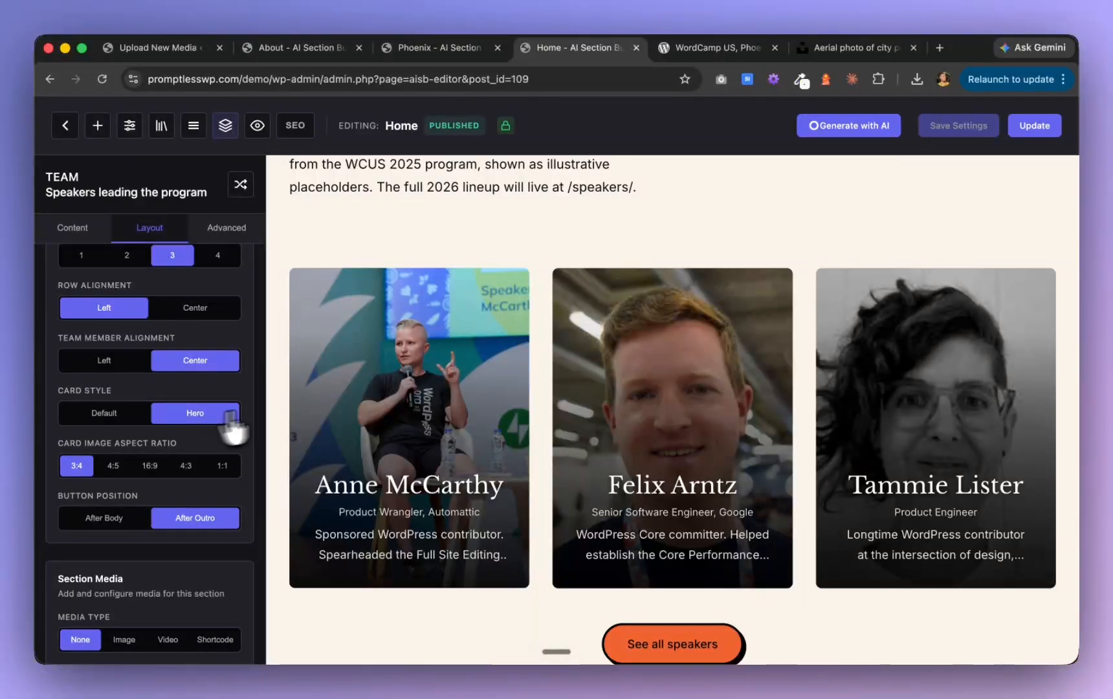
{"action": "scroll", "coordinate": [487, 353], "scroll_direction": "down", "scroll_amount": 3}
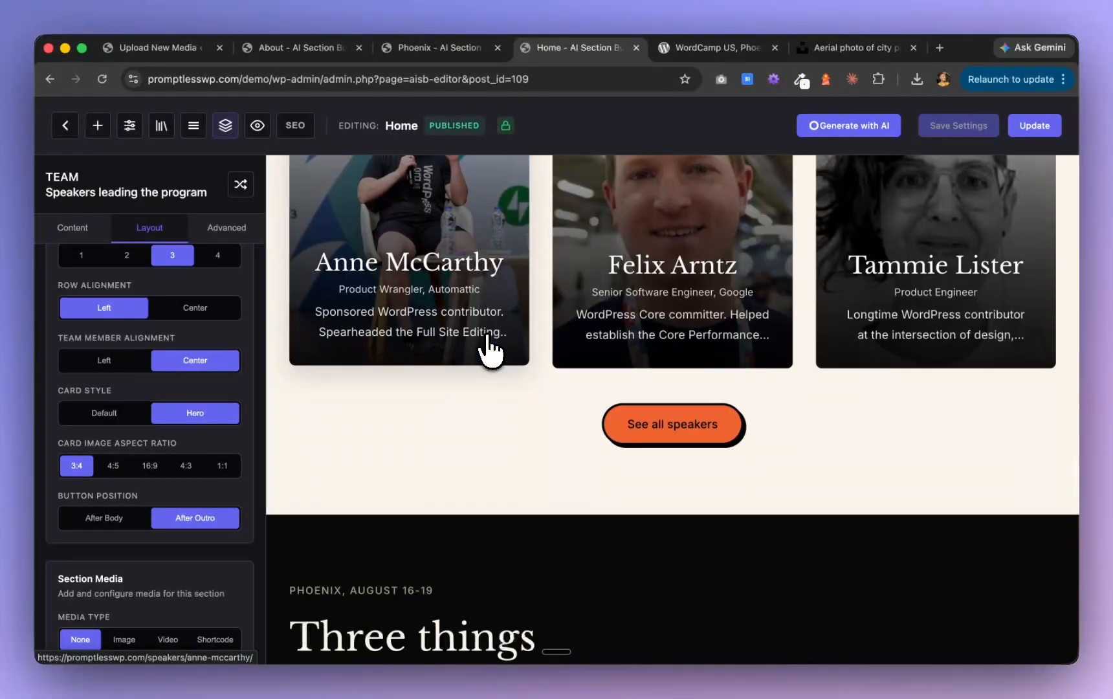
{"action": "scroll", "coordinate": [489, 351], "scroll_direction": "down", "scroll_amount": 8}
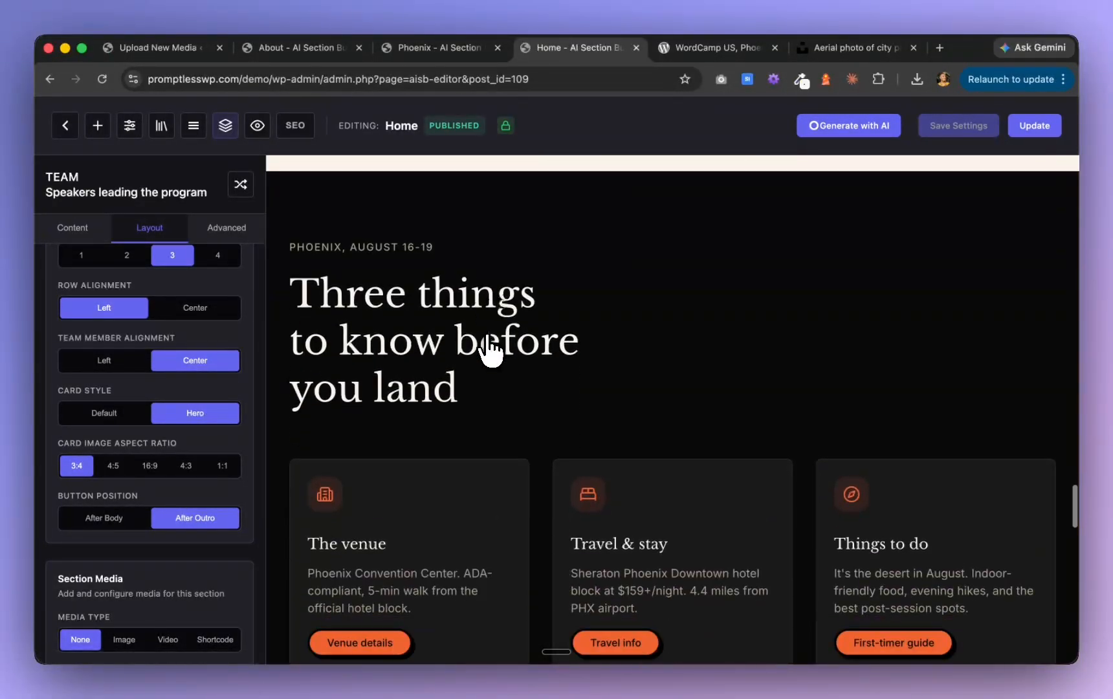
{"action": "scroll", "coordinate": [489, 350], "scroll_direction": "up", "scroll_amount": 2}
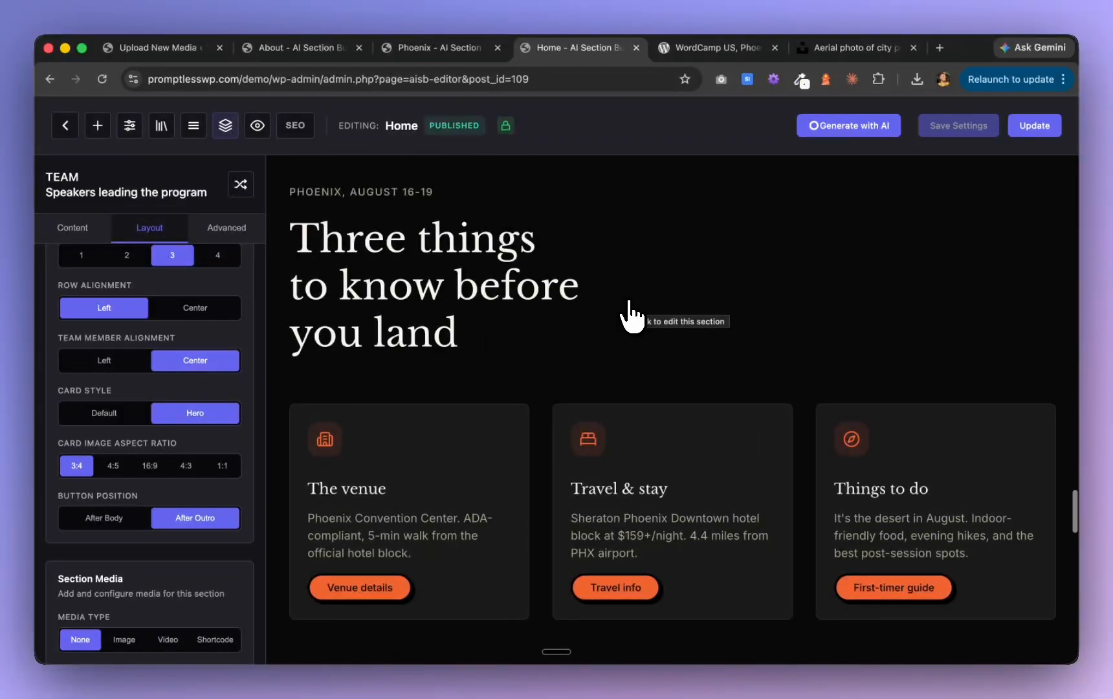
{"action": "scroll", "coordinate": [629, 304], "scroll_direction": "down", "scroll_amount": 5}
{"action": "scroll", "coordinate": [629, 304], "scroll_direction": "up", "scroll_amount": 13}
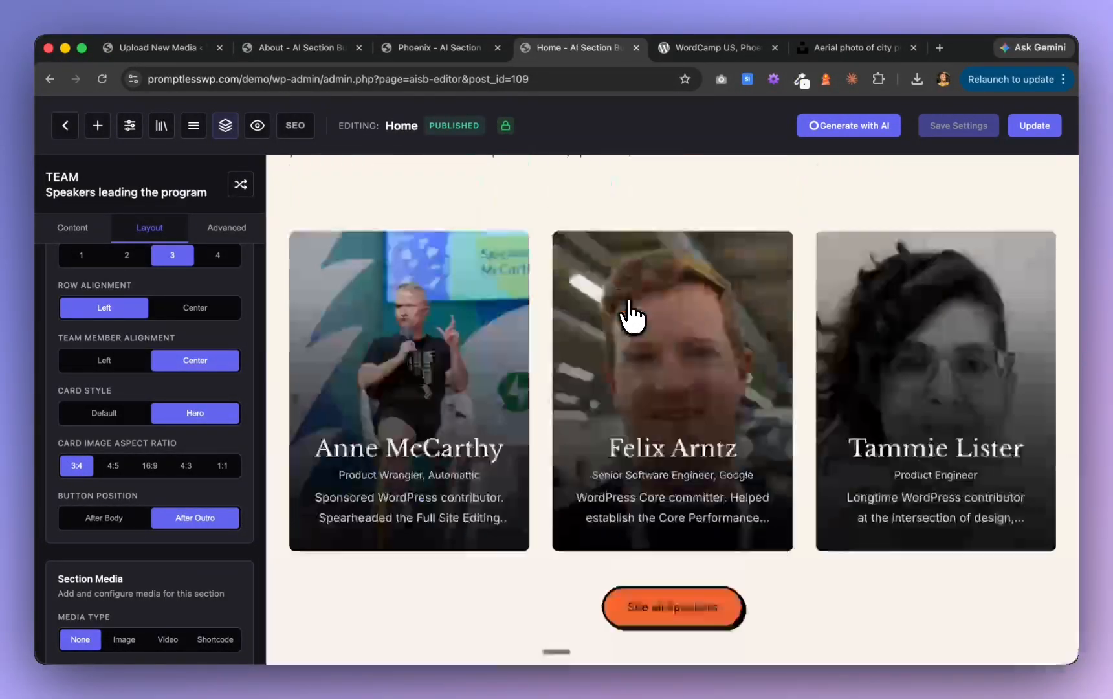
Give the "WordCamp US comes to Phoenix" hero section a video background using the conference video from the media library
{"action": "scroll", "coordinate": [629, 304], "scroll_direction": "up", "scroll_amount": 20}
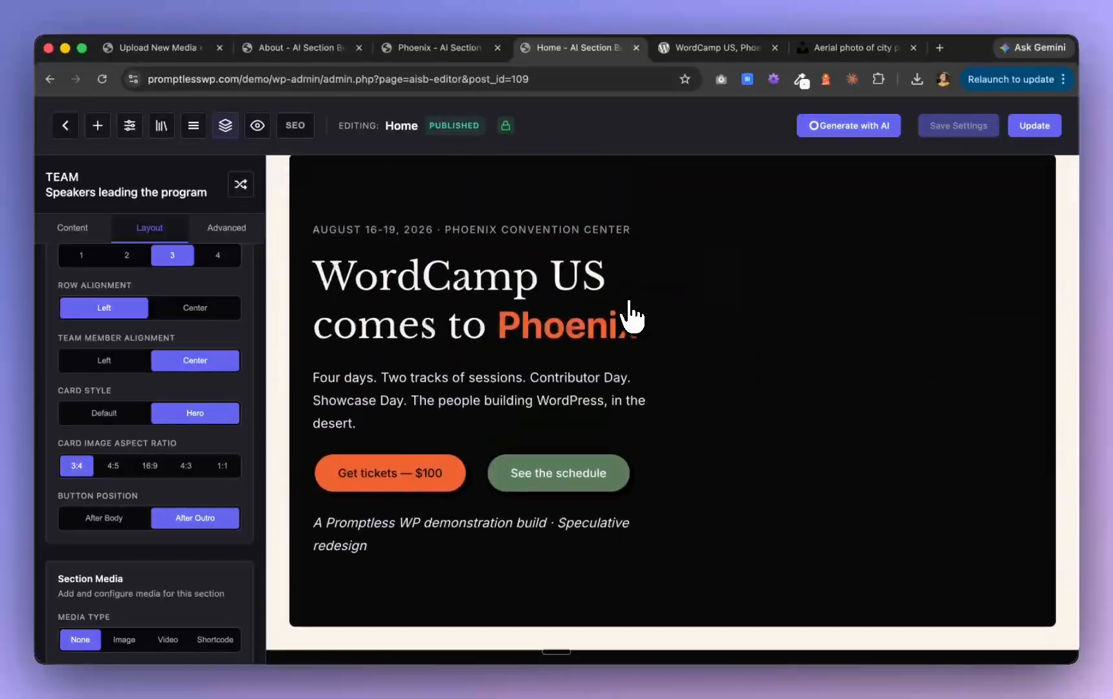
{"action": "scroll", "coordinate": [631, 317], "scroll_direction": "up", "scroll_amount": 1}
{"action": "left_click", "coordinate": [448, 349]}
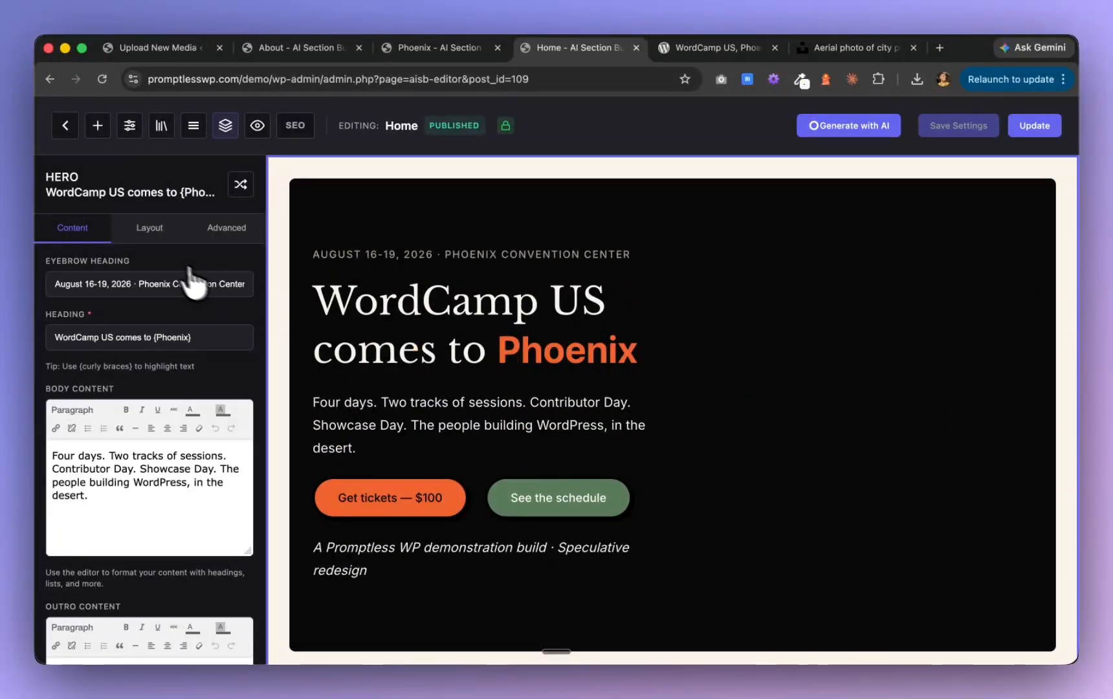
{"action": "left_click", "coordinate": [153, 231]}
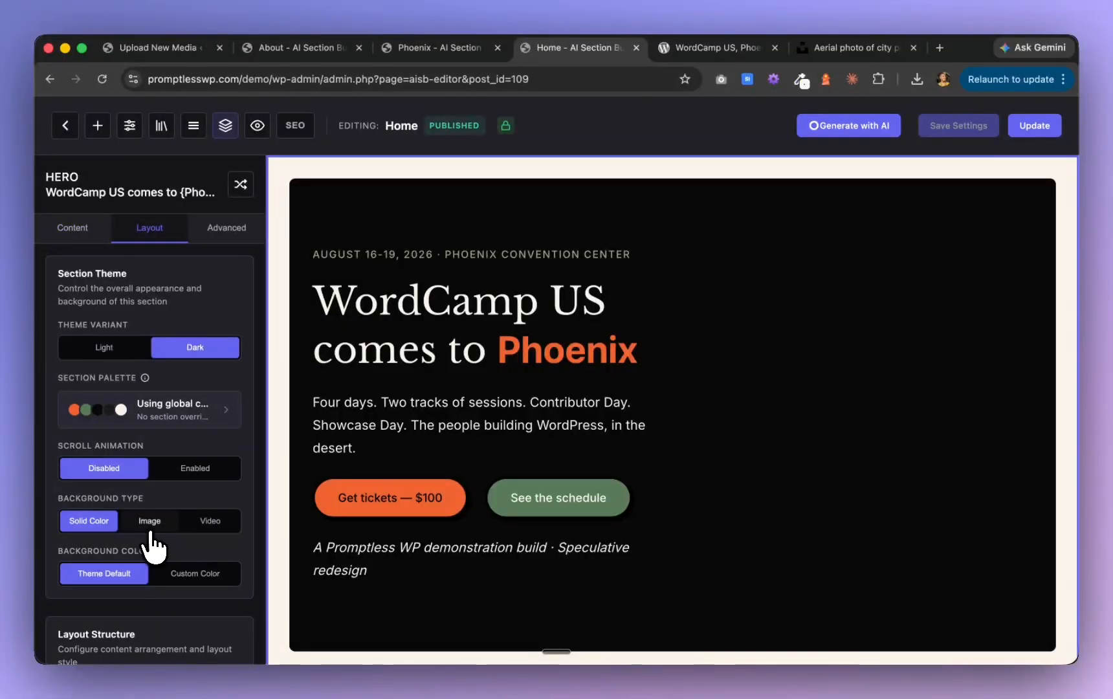
{"action": "left_click", "coordinate": [214, 521]}
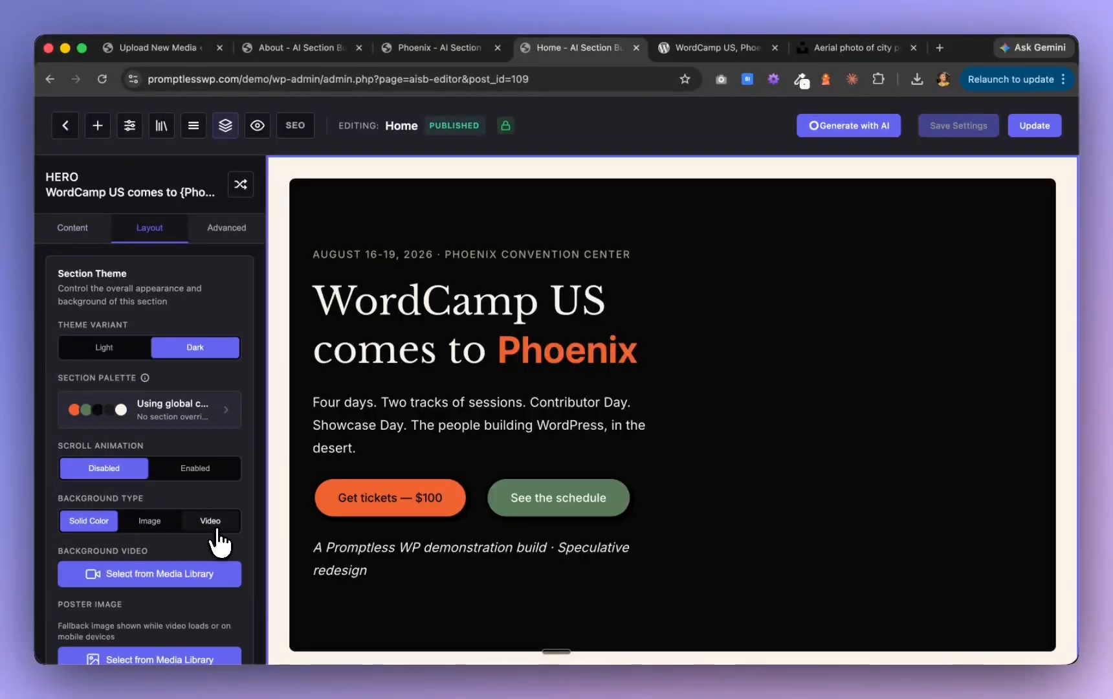
{"action": "left_click", "coordinate": [179, 574]}
{"action": "left_click", "coordinate": [120, 307]}
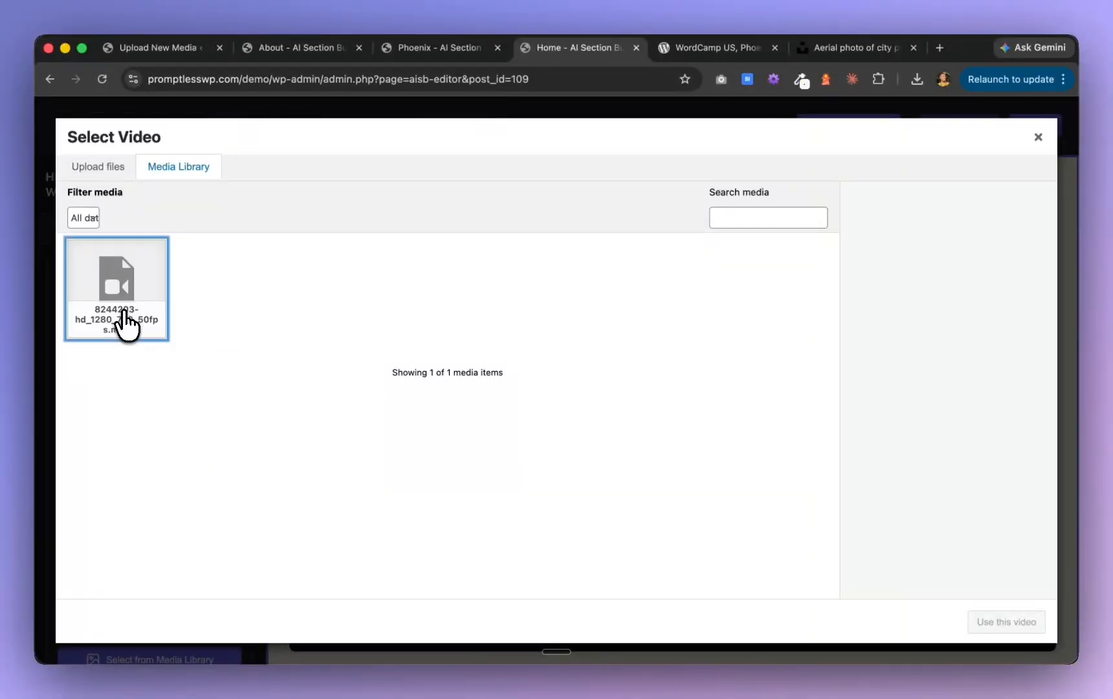
{"action": "left_click", "coordinate": [1002, 624]}
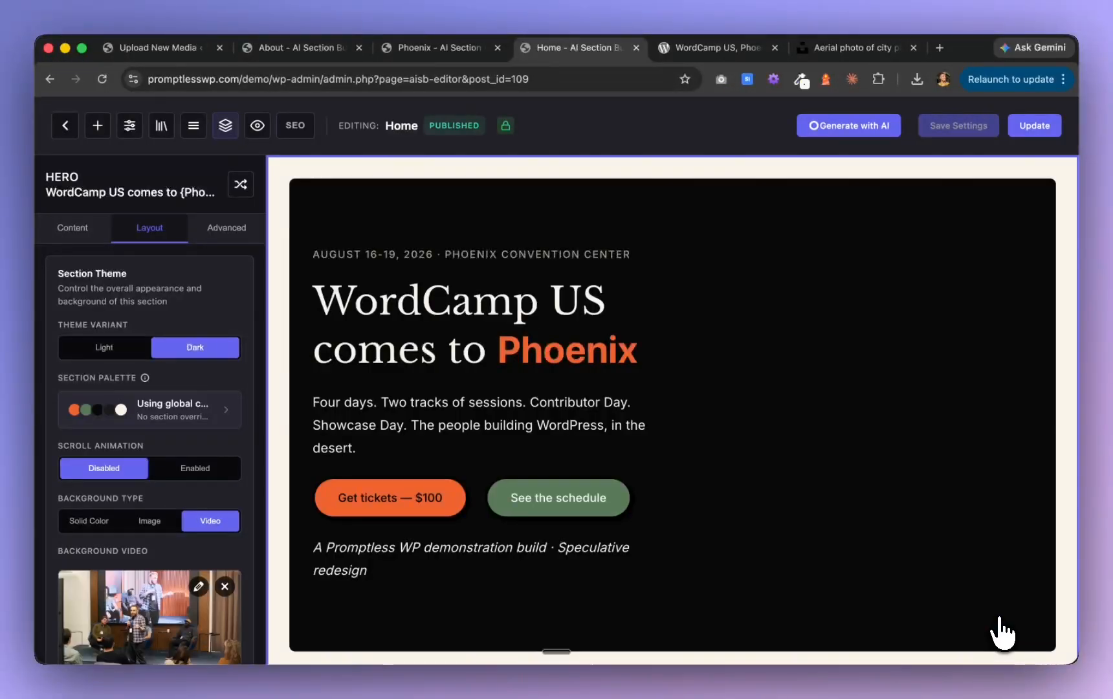
Enable the overlay on the hero's background video and set its intensity to 85%
{"action": "scroll", "coordinate": [157, 462], "scroll_direction": "down", "scroll_amount": 5}
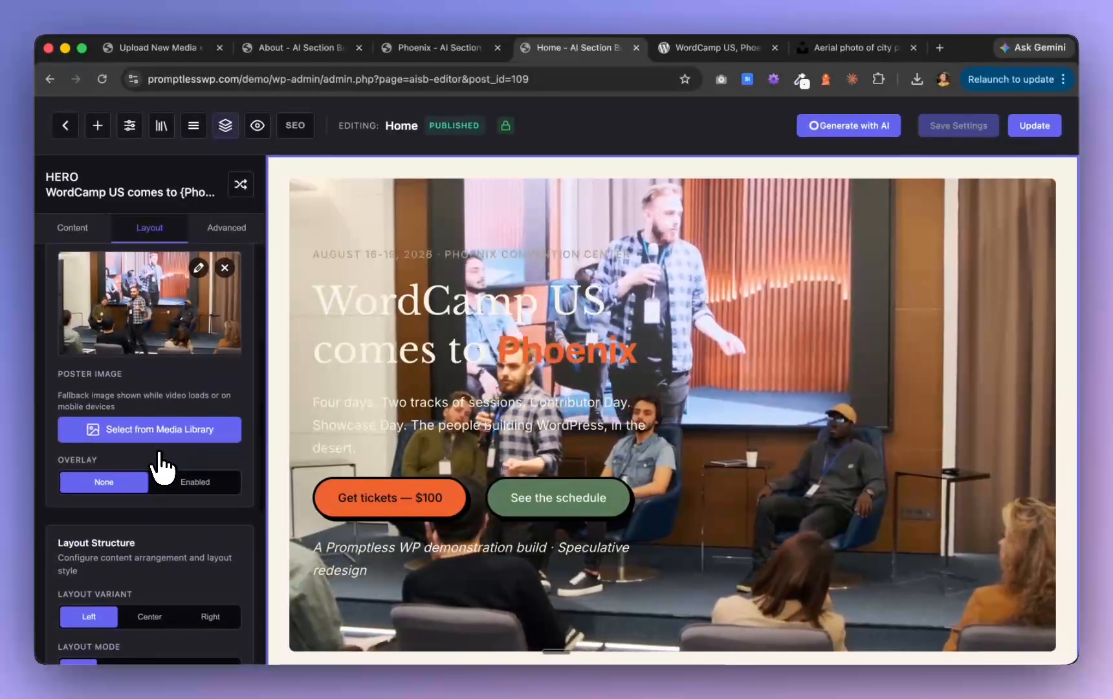
{"action": "left_click", "coordinate": [203, 465]}
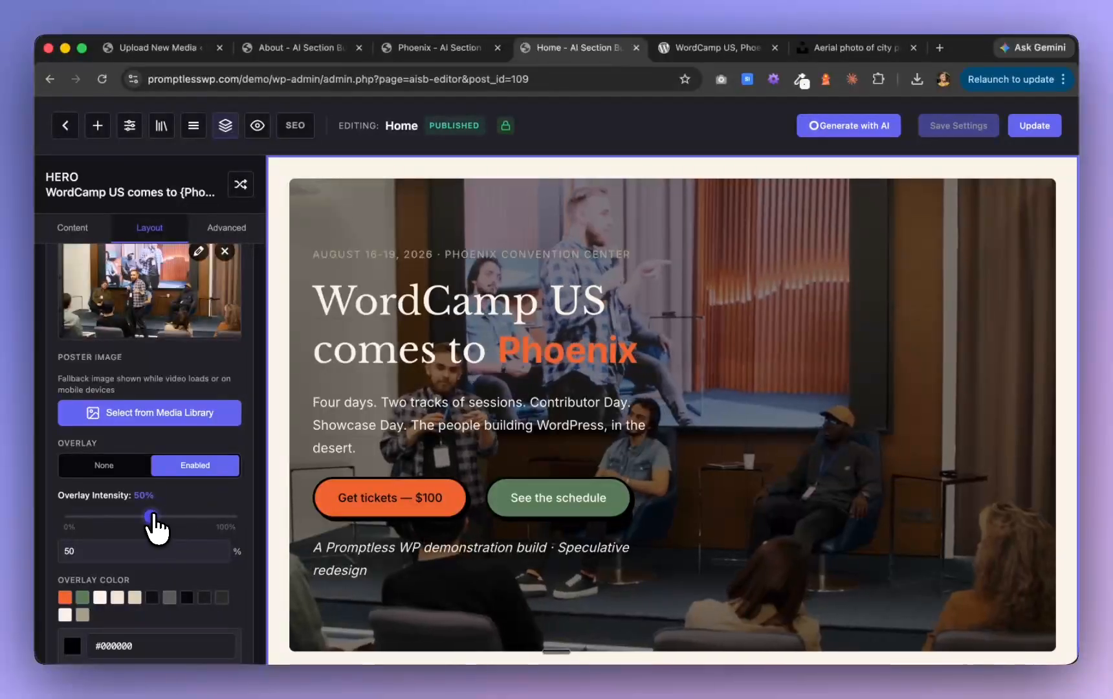
{"action": "left_click_drag", "start_coordinate": [154, 517], "coordinate": [199, 517]}
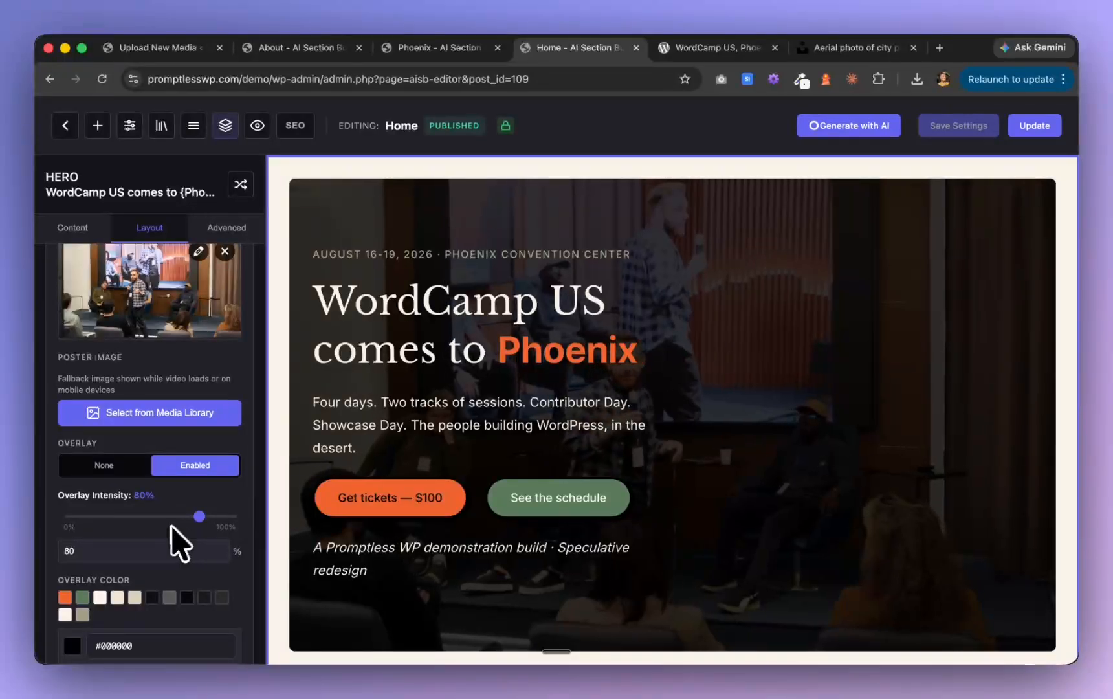
{"action": "left_click_drag", "start_coordinate": [200, 516], "coordinate": [207, 516]}
Set the dusk desert mountain photo from the media library as the poster image of the hero's background video
{"action": "scroll", "coordinate": [726, 481], "scroll_direction": "down", "scroll_amount": 12}
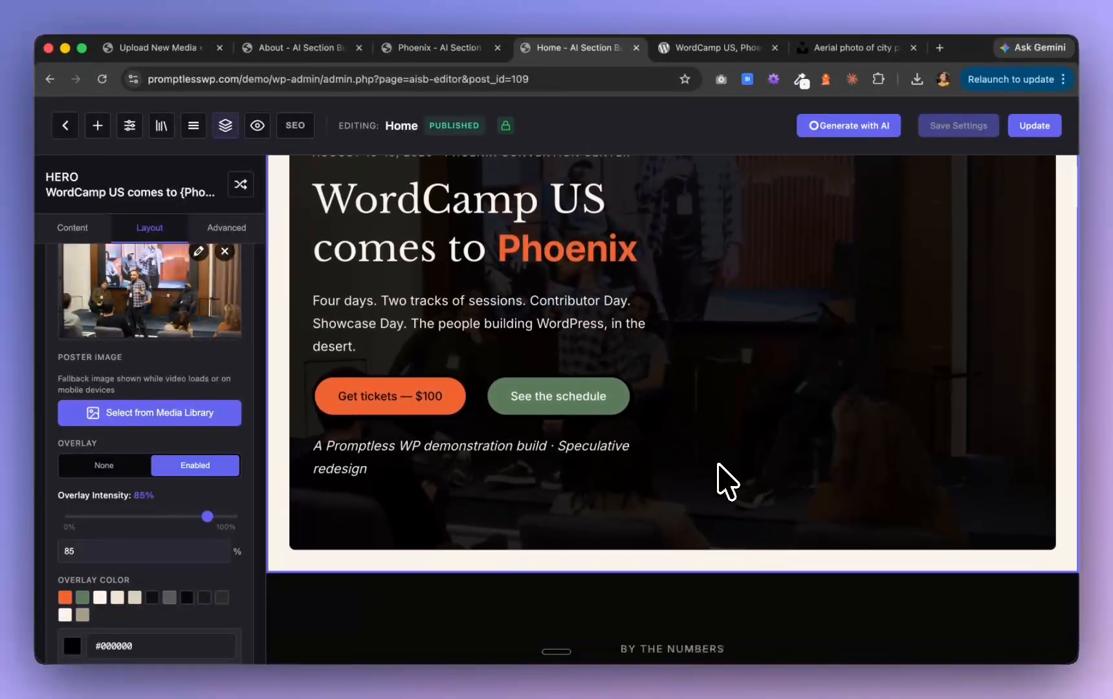
{"action": "scroll", "coordinate": [726, 481], "scroll_direction": "down", "scroll_amount": 10}
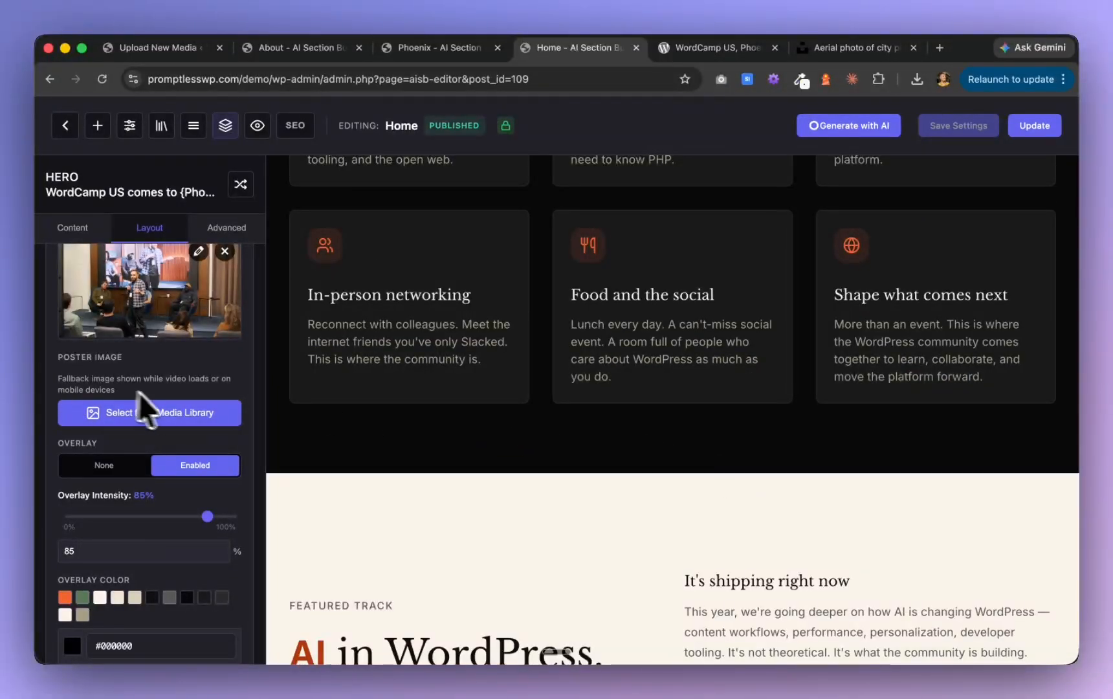
{"action": "scroll", "coordinate": [173, 485], "scroll_direction": "up", "scroll_amount": 5}
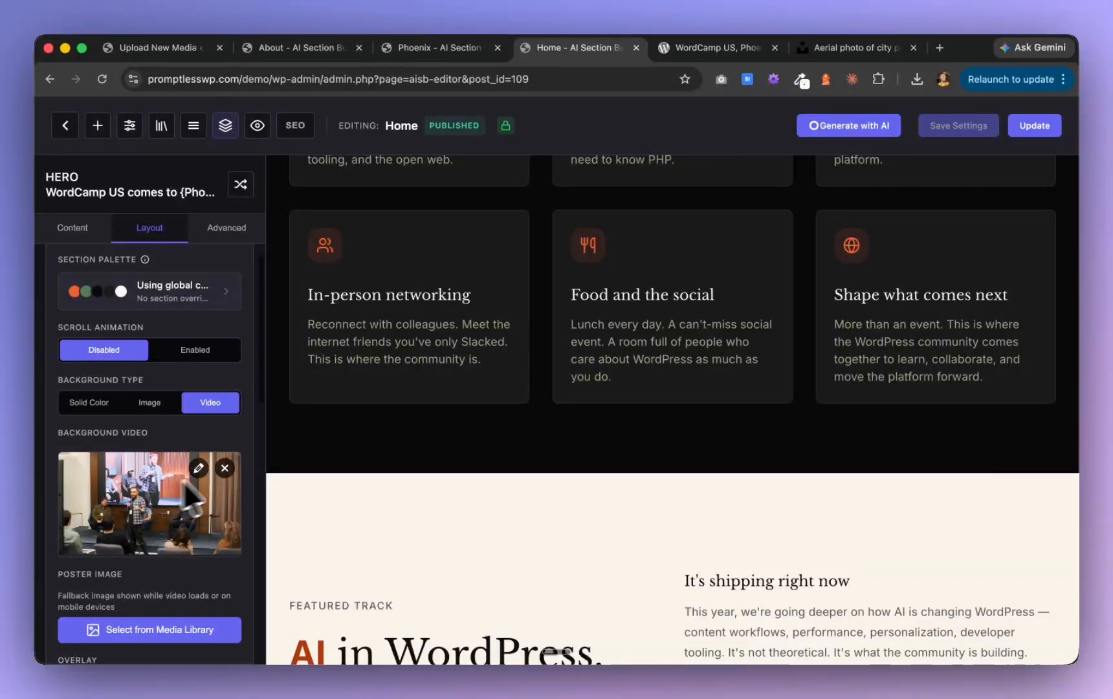
{"action": "scroll", "coordinate": [495, 476], "scroll_direction": "down", "scroll_amount": 3}
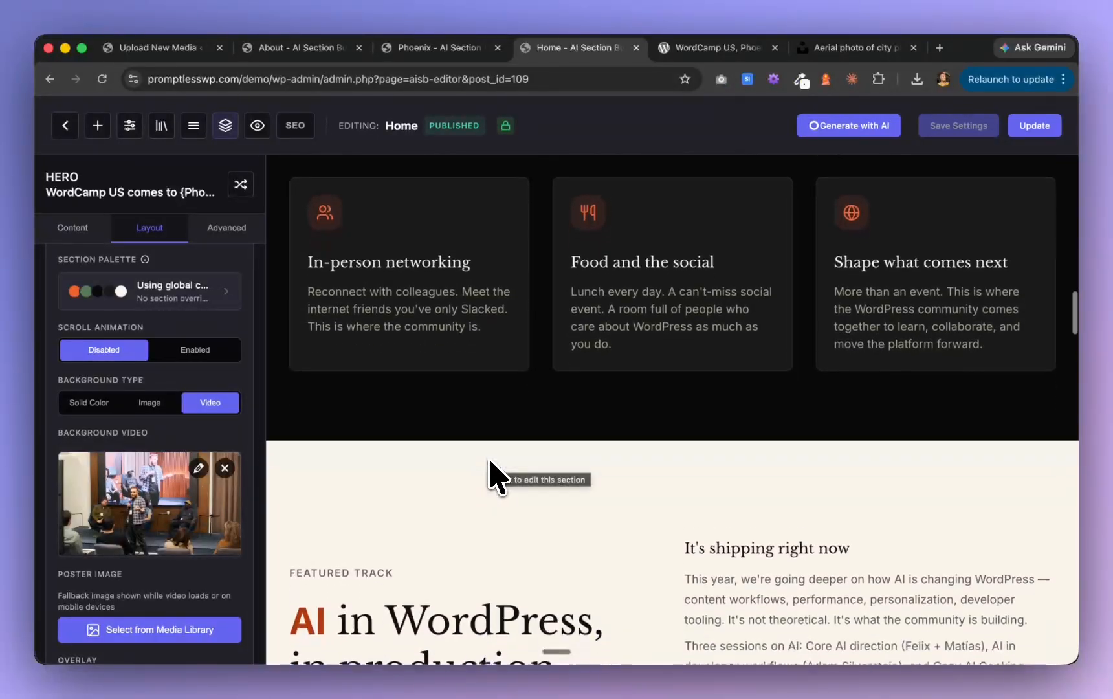
{"action": "scroll", "coordinate": [123, 583], "scroll_direction": "down", "scroll_amount": 1}
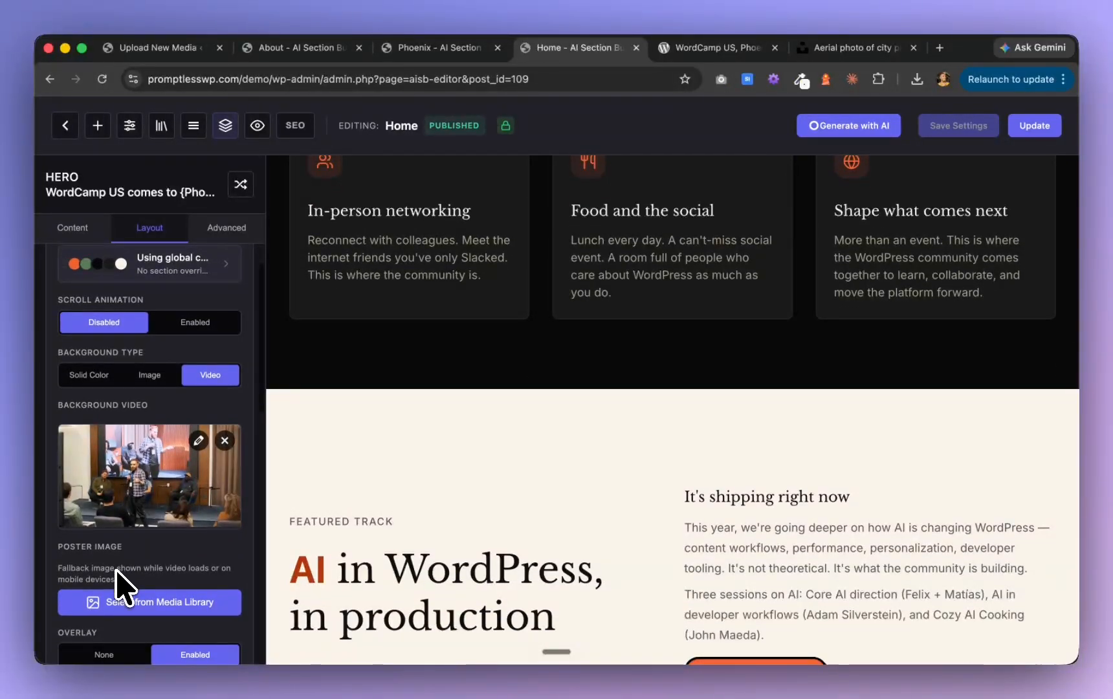
{"action": "left_click", "coordinate": [173, 603]}
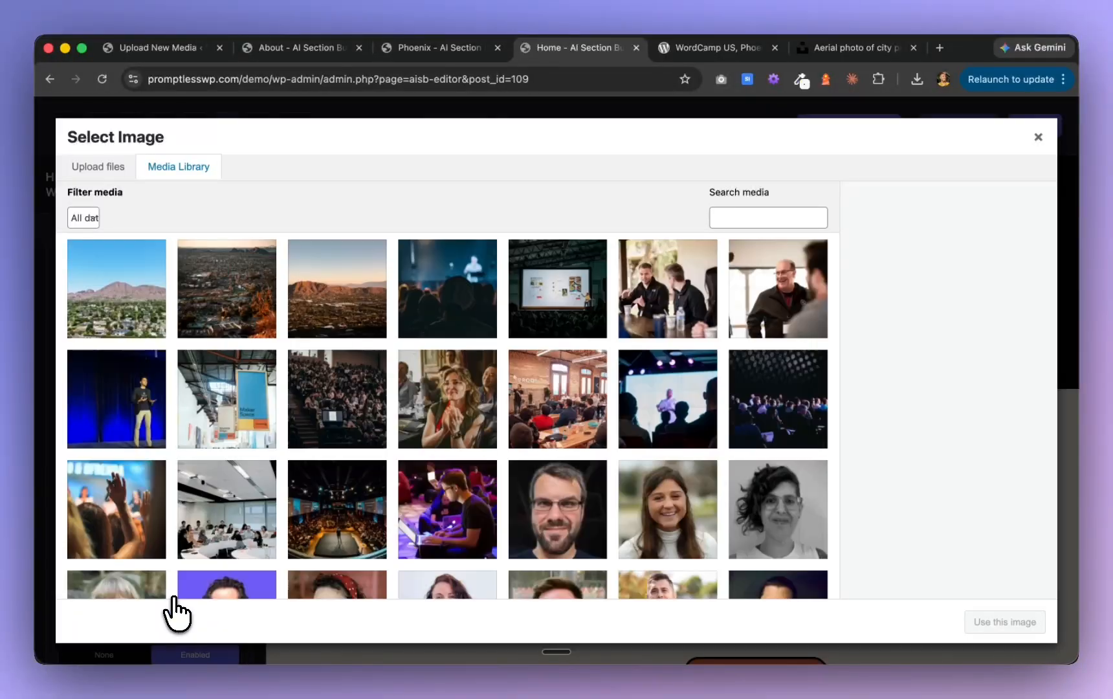
{"action": "left_click", "coordinate": [369, 314]}
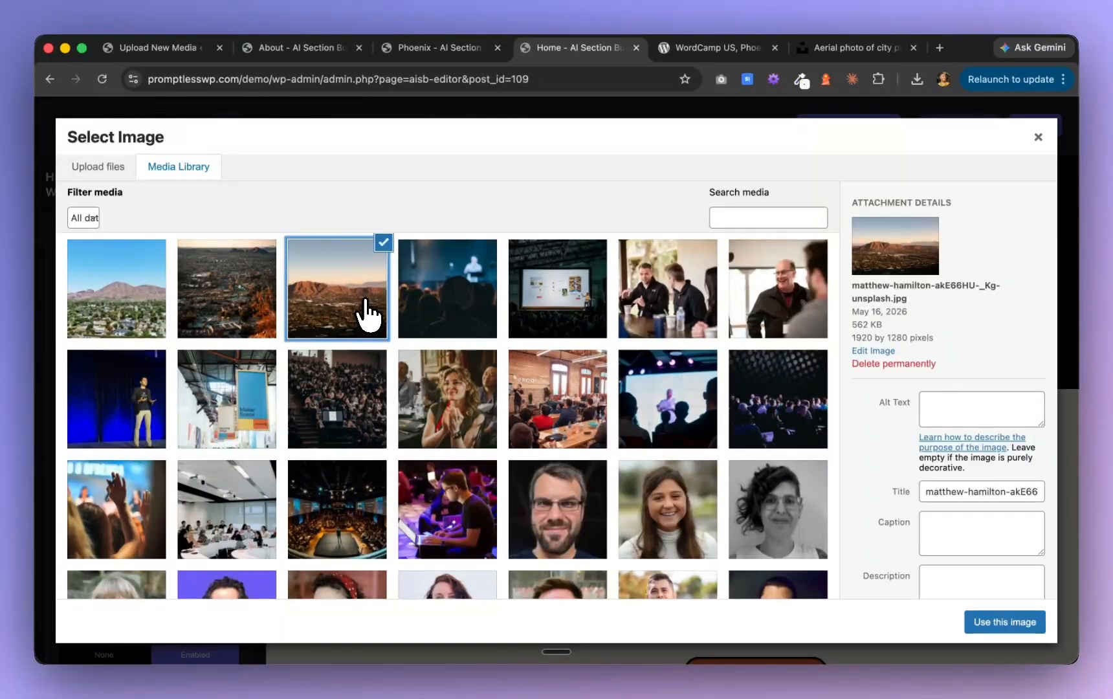
{"action": "left_click", "coordinate": [1017, 625]}
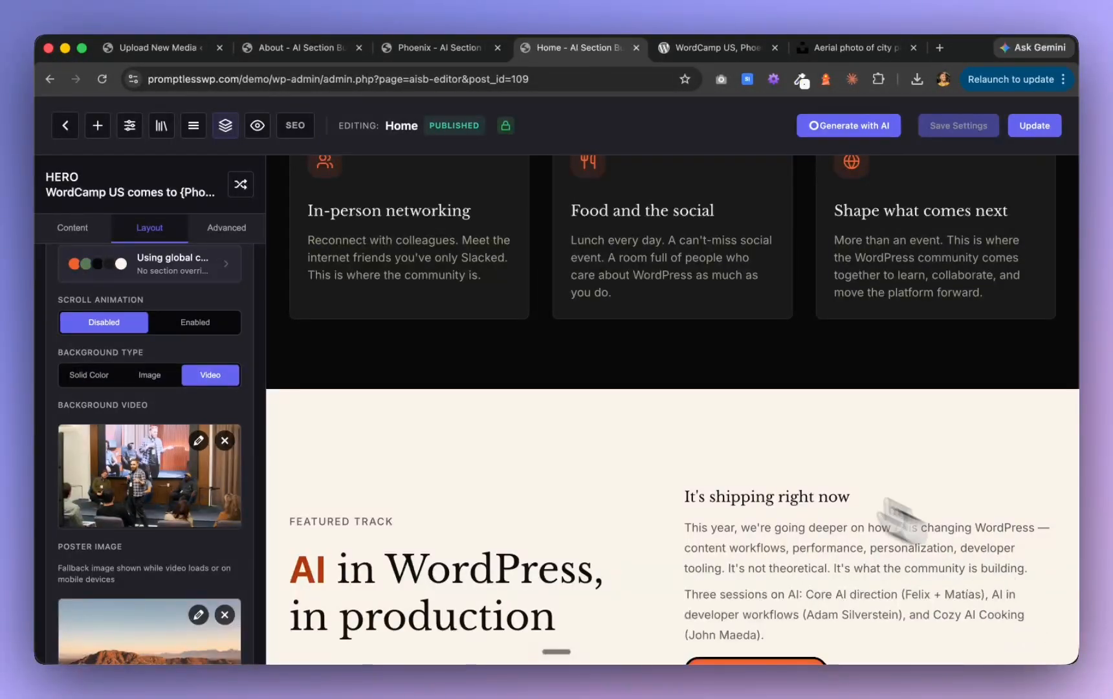
Set the section media type of the "The shape of the week" features section to Image
{"action": "scroll", "coordinate": [694, 435], "scroll_direction": "down", "scroll_amount": 6}
{"action": "scroll", "coordinate": [698, 437], "scroll_direction": "up", "scroll_amount": 3}
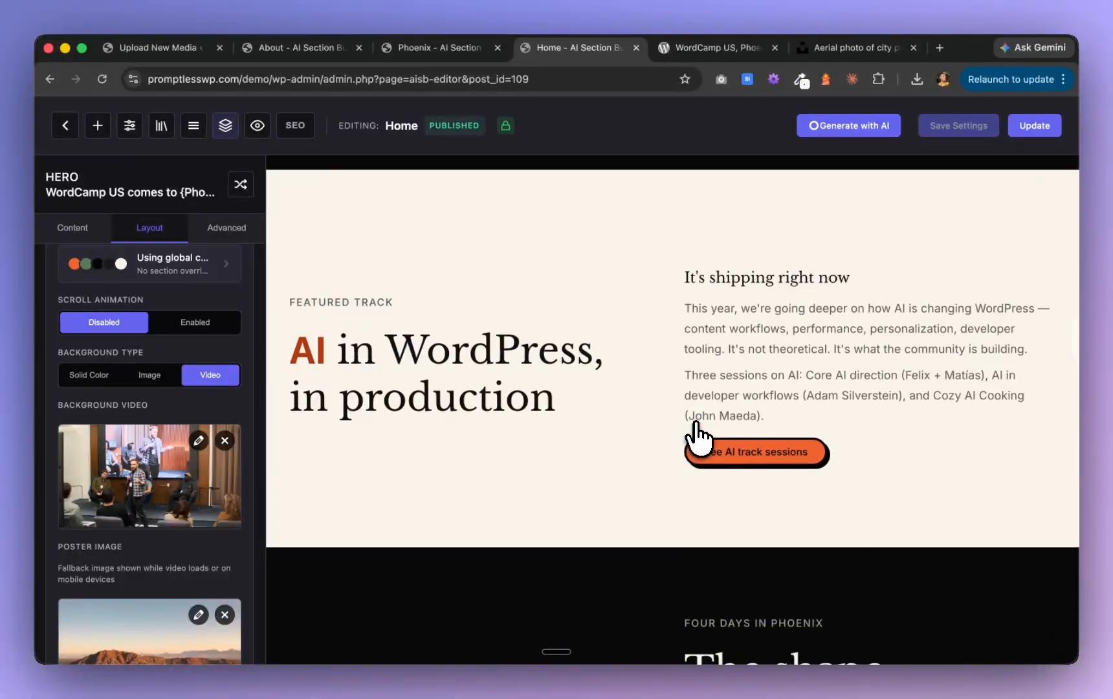
{"action": "scroll", "coordinate": [697, 437], "scroll_direction": "down", "scroll_amount": 3}
{"action": "scroll", "coordinate": [698, 435], "scroll_direction": "down", "scroll_amount": 2}
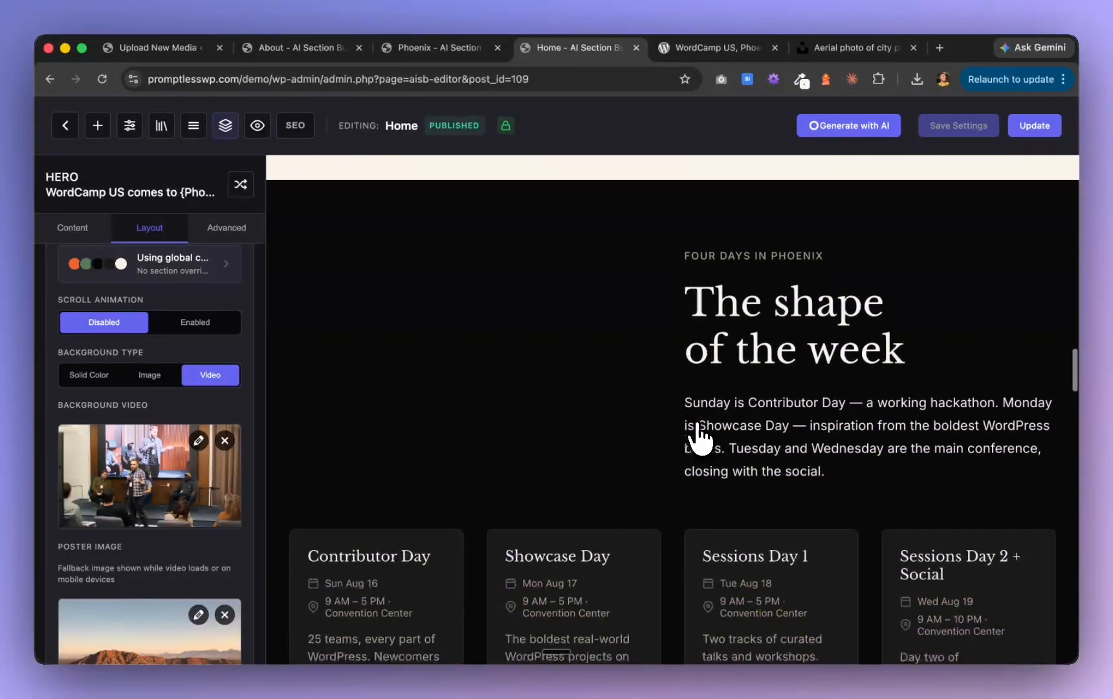
{"action": "left_click", "coordinate": [647, 354]}
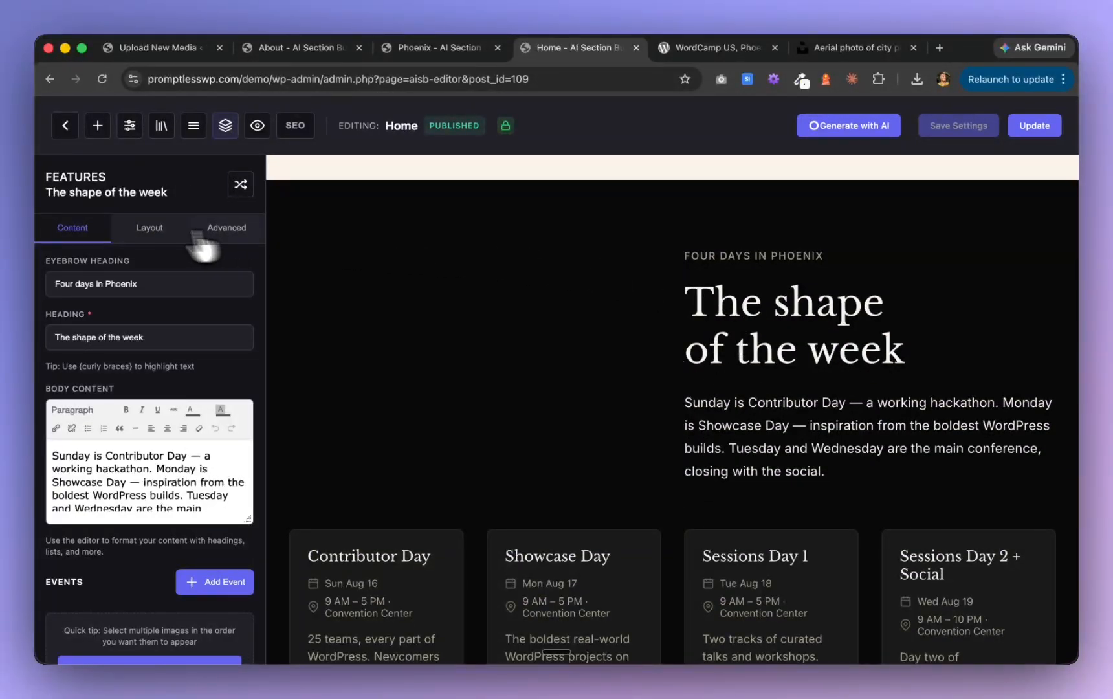
{"action": "left_click", "coordinate": [147, 229]}
{"action": "scroll", "coordinate": [162, 396], "scroll_direction": "down", "scroll_amount": 1}
{"action": "scroll", "coordinate": [165, 396], "scroll_direction": "down", "scroll_amount": 5}
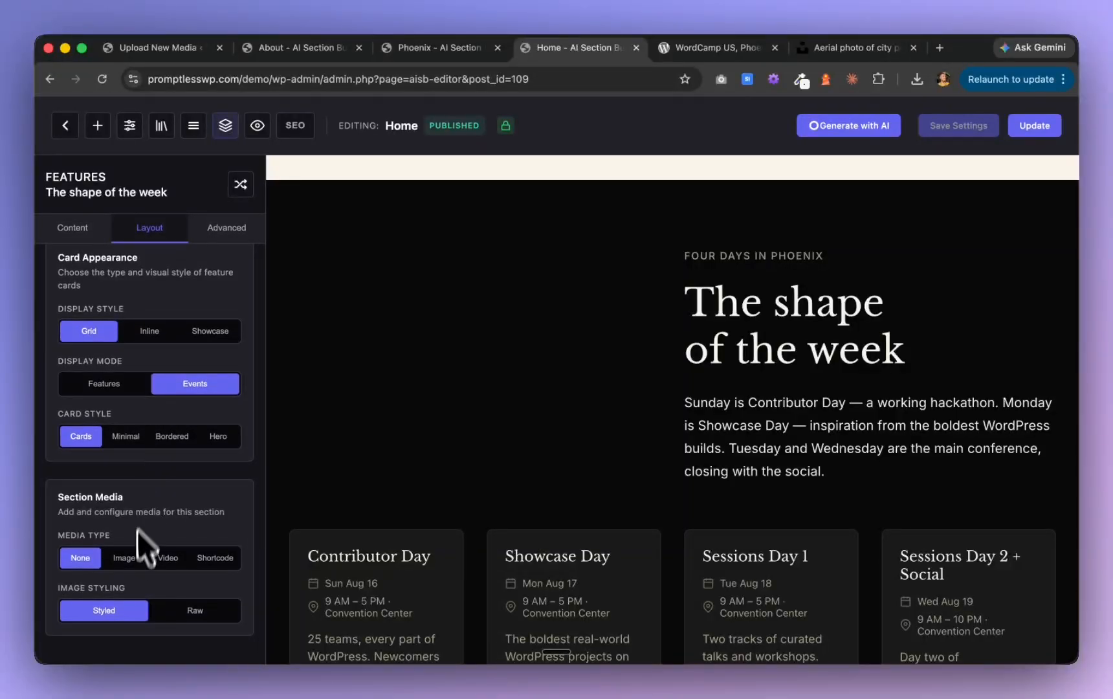
{"action": "left_click", "coordinate": [125, 558]}
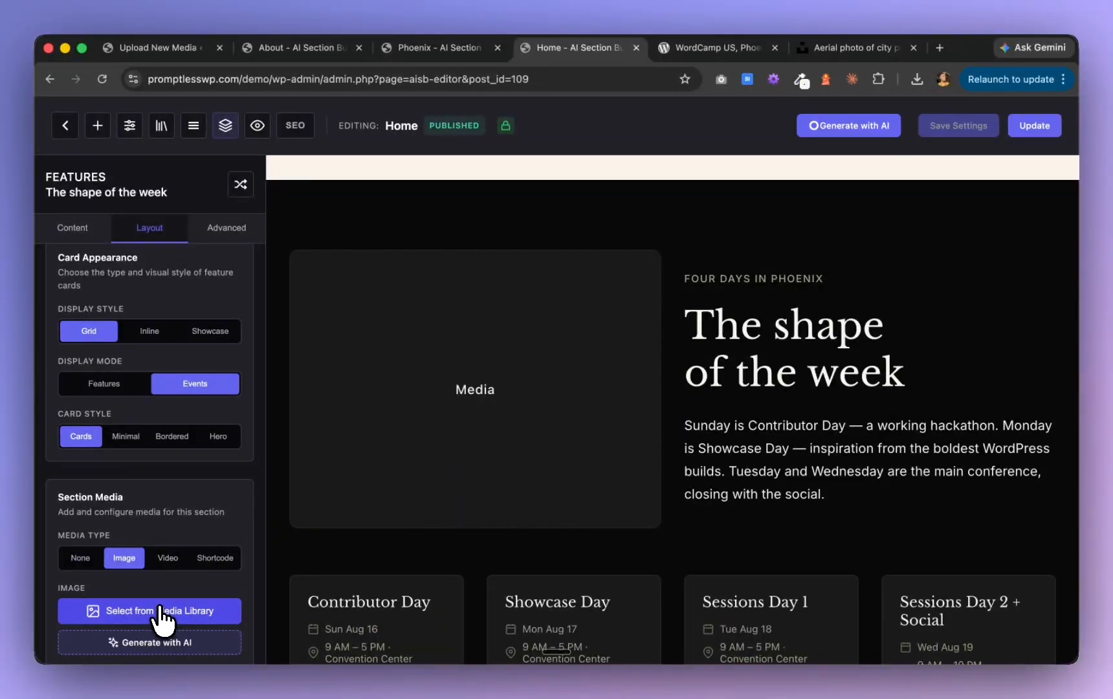
Use the photo of the small group talking at a table from the media library as the section's image
{"action": "left_click", "coordinate": [129, 618]}
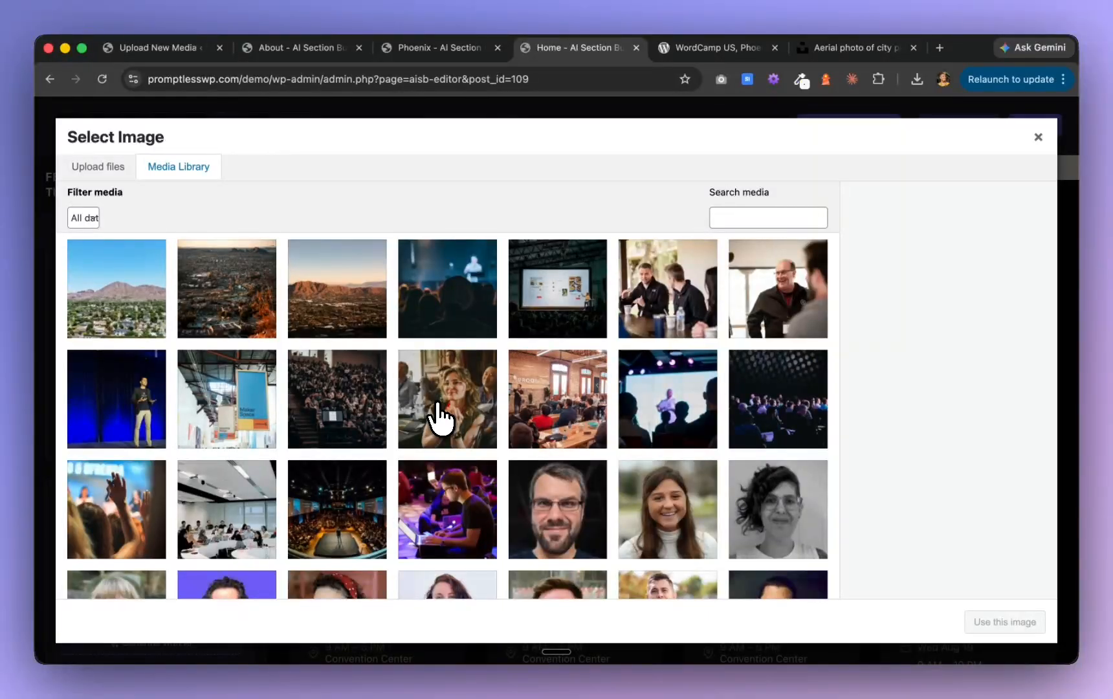
{"action": "left_click", "coordinate": [363, 424]}
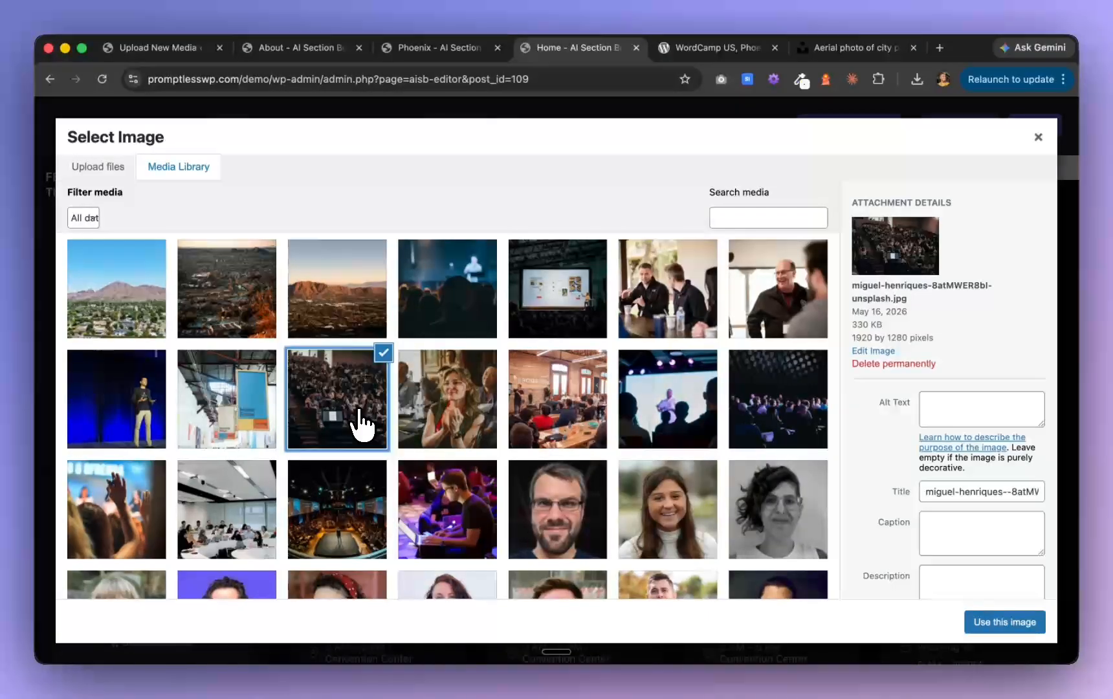
{"action": "left_click", "coordinate": [679, 317]}
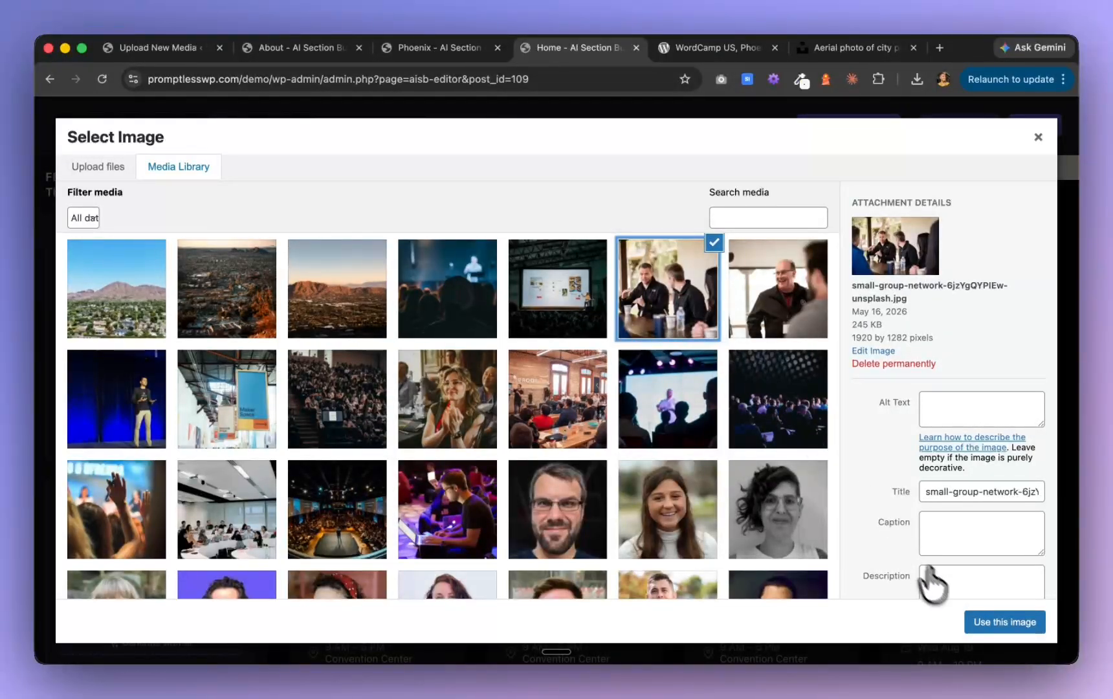
{"action": "left_click", "coordinate": [996, 625]}
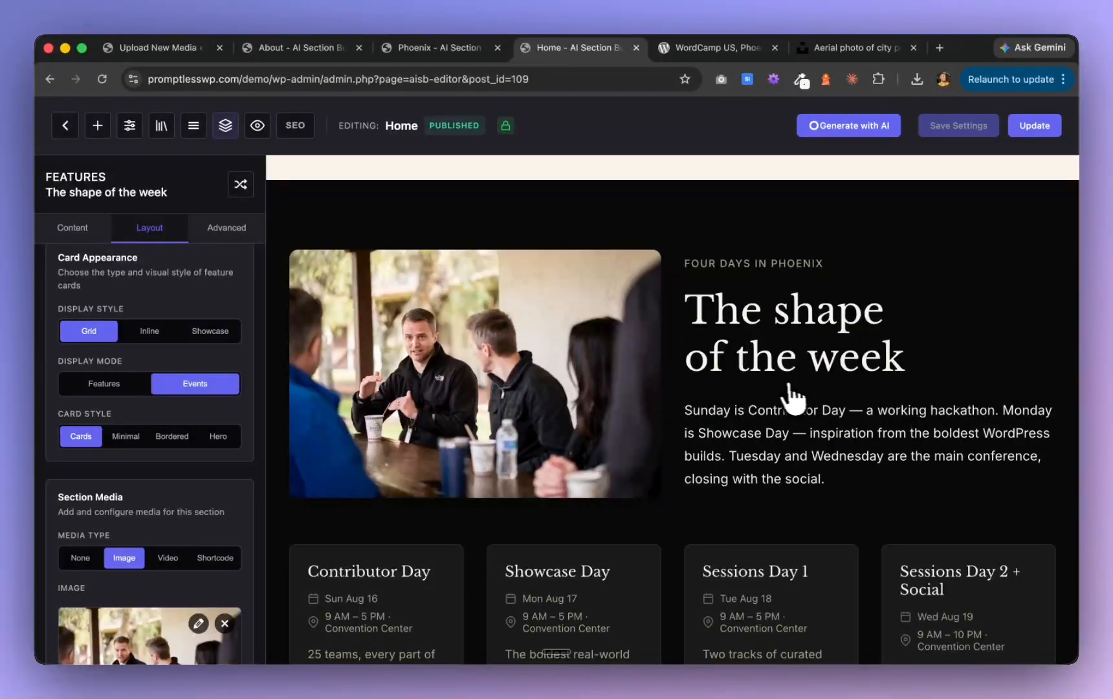
{"action": "scroll", "coordinate": [791, 395], "scroll_direction": "down", "scroll_amount": 5}
Switch to Claude to check the progress of the archive pages phase, and return to the page editor in Chrome
{"action": "key", "text": "super+Tab"}
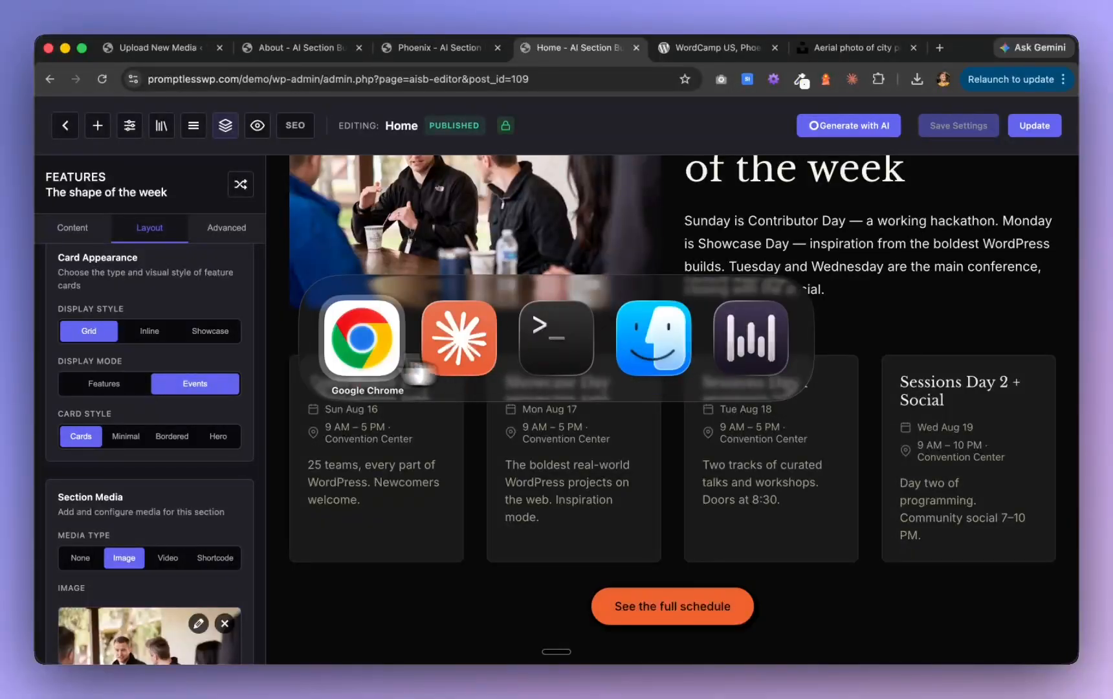
{"action": "key", "text": "super+Tab"}
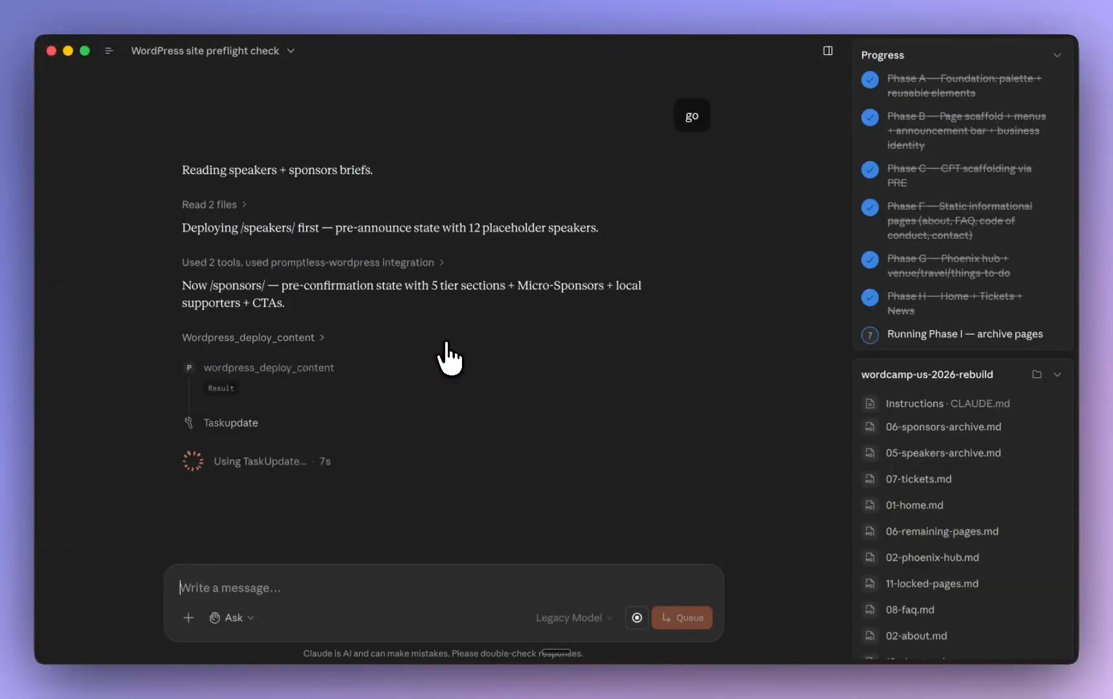
{"action": "key", "text": "super+Tab"}
Set the highlight font in the global typography settings to Libre Baskerville
{"action": "scroll", "coordinate": [828, 381], "scroll_direction": "up", "scroll_amount": 10}
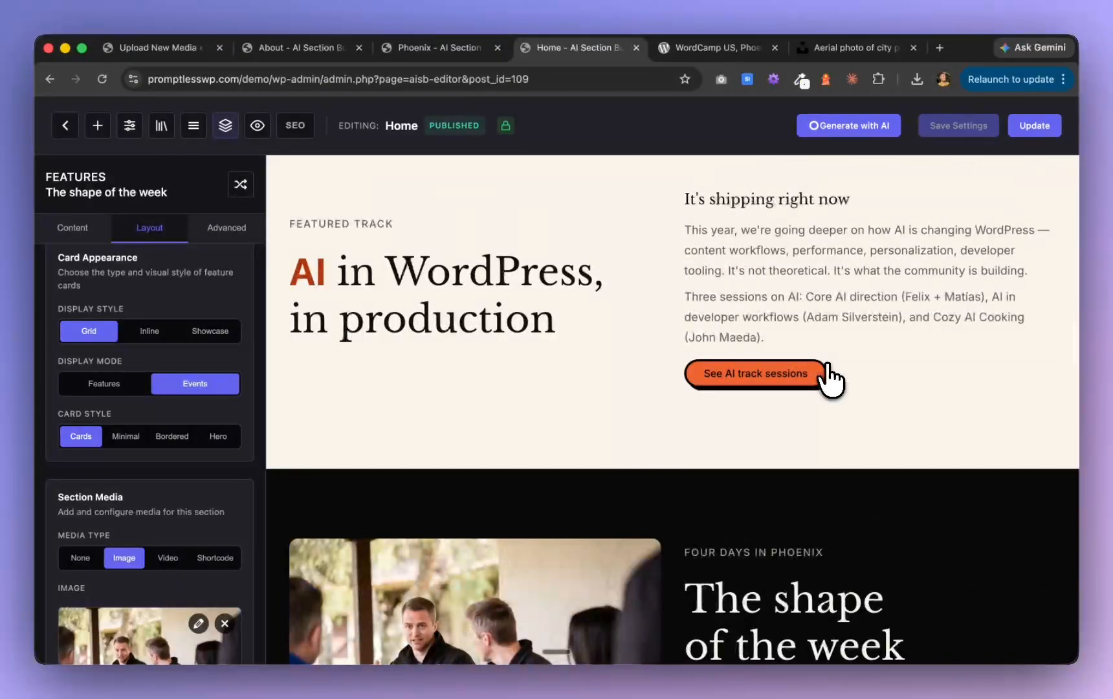
{"action": "scroll", "coordinate": [831, 379], "scroll_direction": "up", "scroll_amount": 6}
{"action": "scroll", "coordinate": [832, 378], "scroll_direction": "down", "scroll_amount": 3}
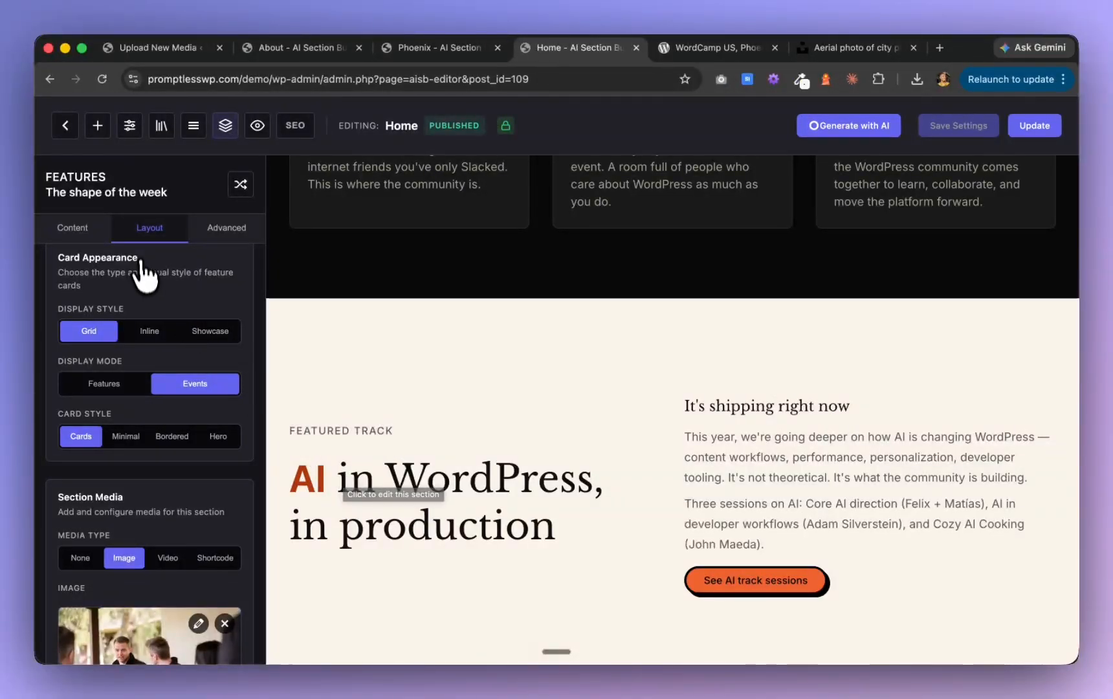
{"action": "left_click", "coordinate": [127, 136]}
{"action": "left_click", "coordinate": [122, 219]}
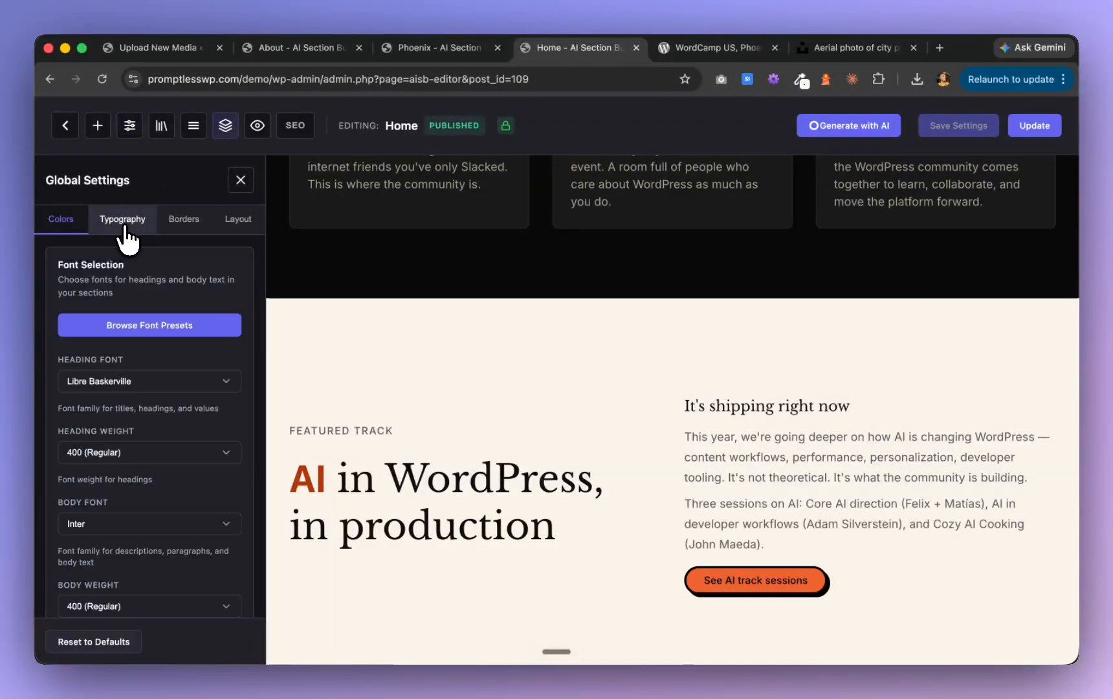
{"action": "scroll", "coordinate": [168, 453], "scroll_direction": "down", "scroll_amount": 10}
{"action": "scroll", "coordinate": [183, 525], "scroll_direction": "down", "scroll_amount": 5}
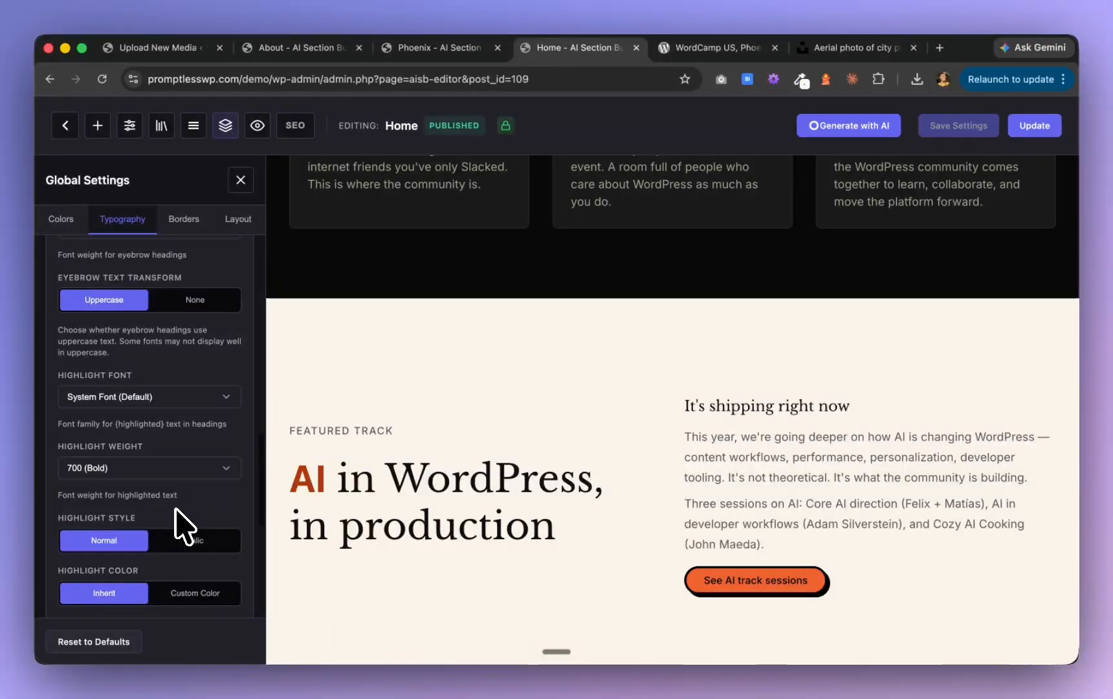
{"action": "scroll", "coordinate": [184, 525], "scroll_direction": "down", "scroll_amount": 1}
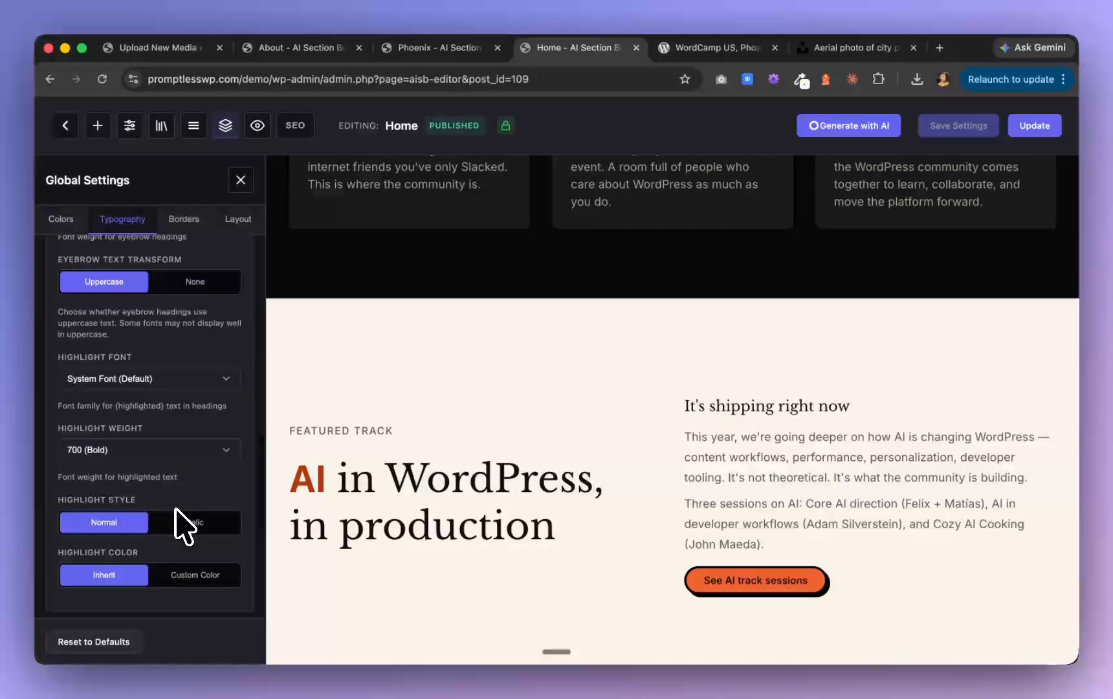
{"action": "left_click", "coordinate": [222, 386]}
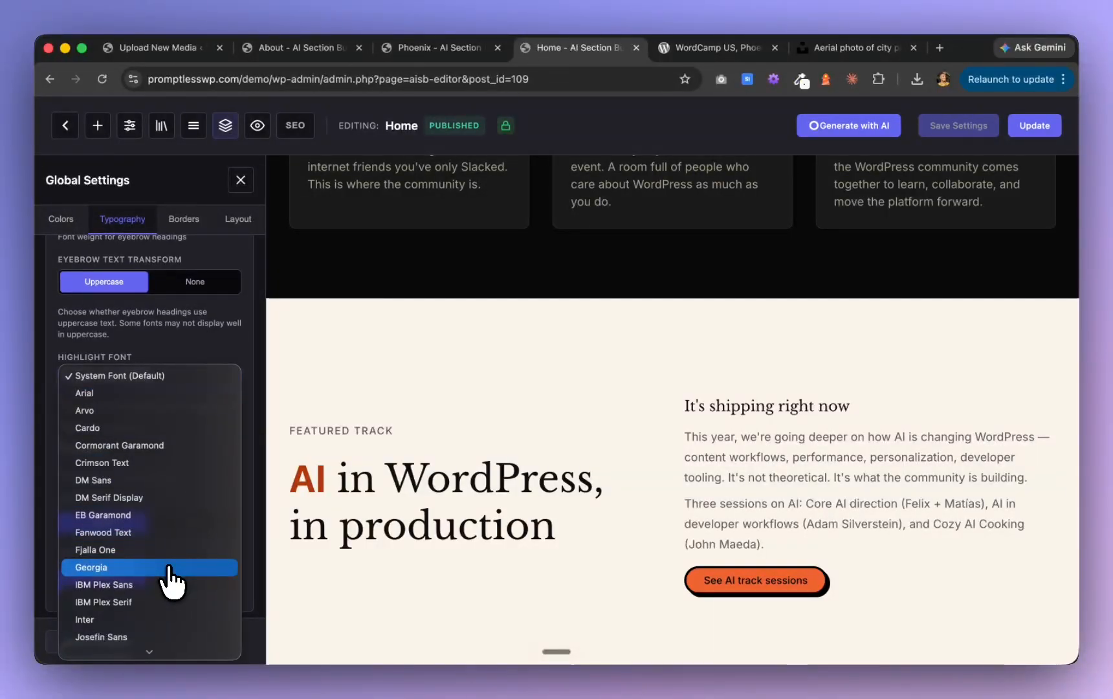
{"action": "scroll", "coordinate": [166, 564], "scroll_direction": "down", "scroll_amount": 4}
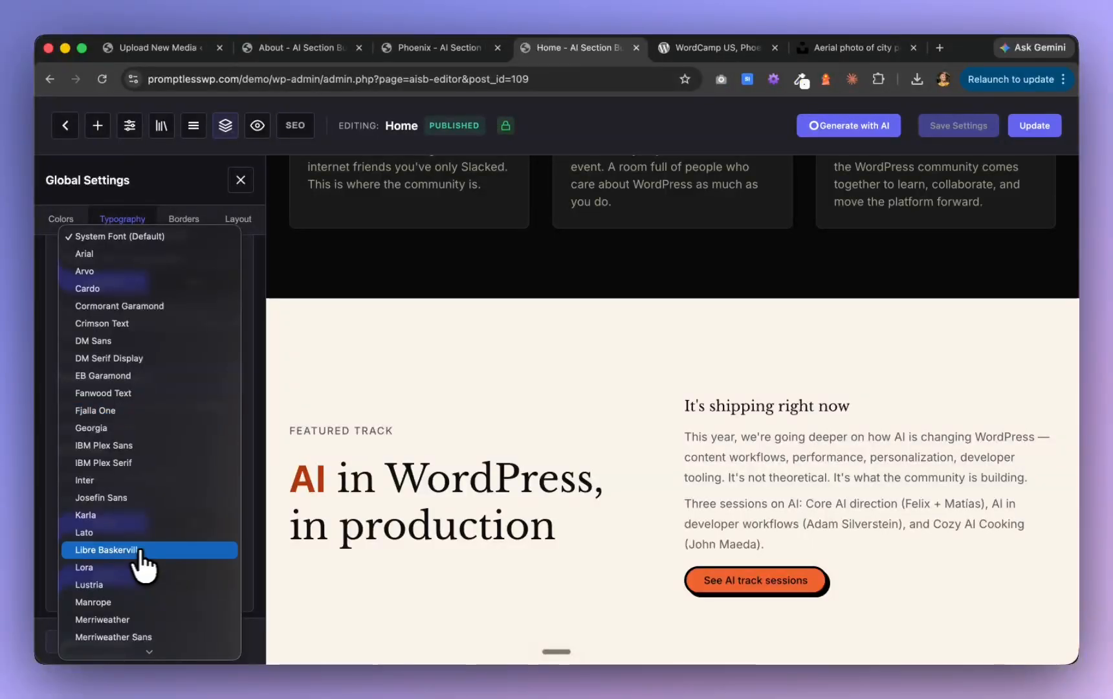
{"action": "left_click", "coordinate": [135, 551]}
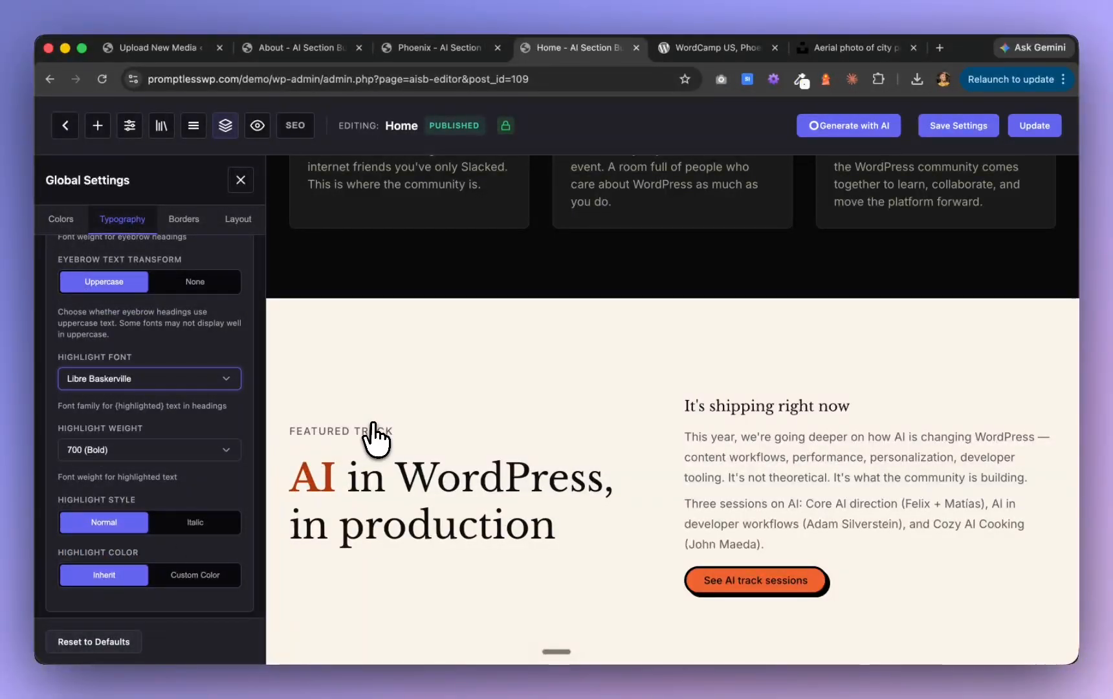
Review the remaining Home page sections from the featured track down to the closing "Phoenix is calling." call to action
{"action": "scroll", "coordinate": [640, 472], "scroll_direction": "down", "scroll_amount": 4}
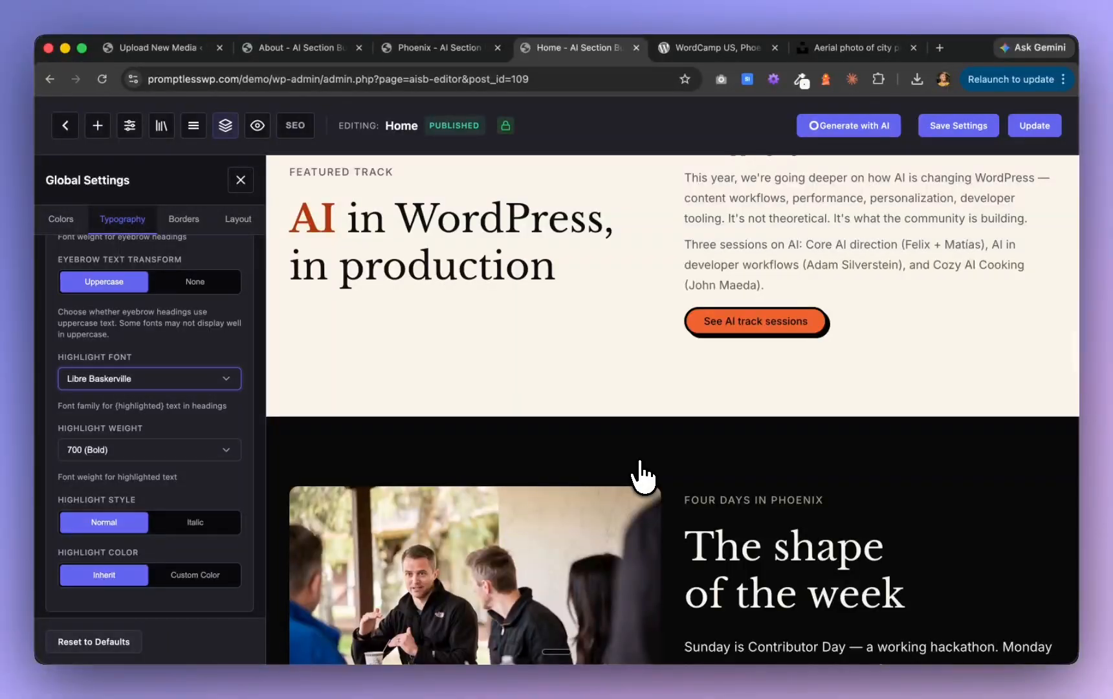
{"action": "scroll", "coordinate": [643, 477], "scroll_direction": "down", "scroll_amount": 3}
{"action": "scroll", "coordinate": [642, 477], "scroll_direction": "down", "scroll_amount": 7}
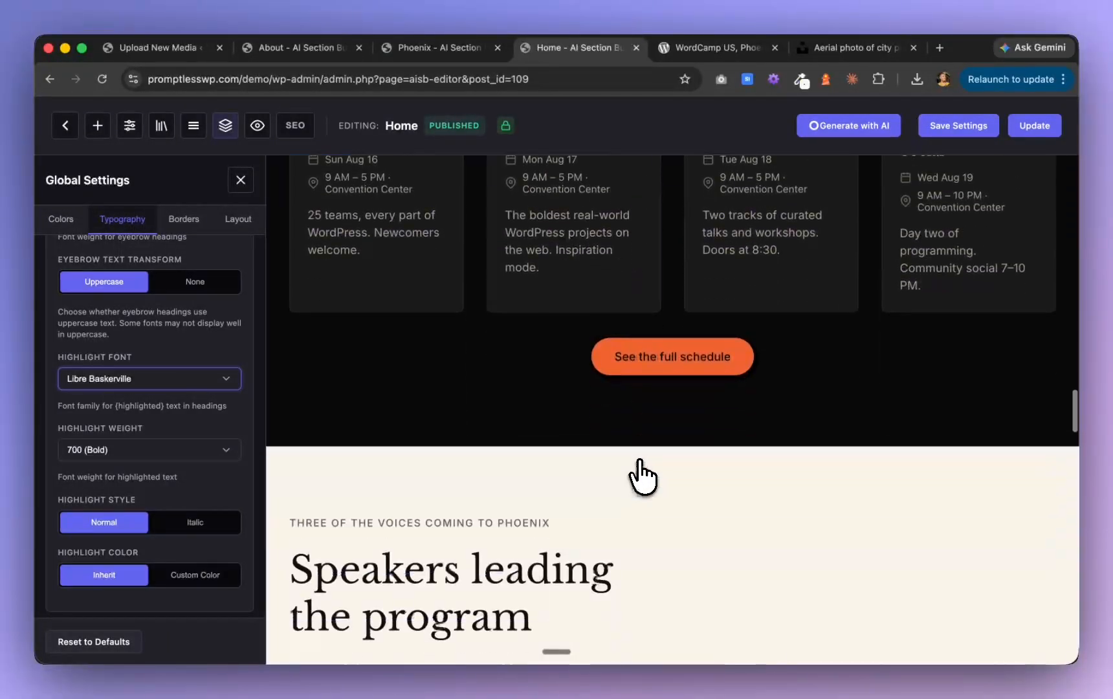
{"action": "scroll", "coordinate": [642, 477], "scroll_direction": "down", "scroll_amount": 5}
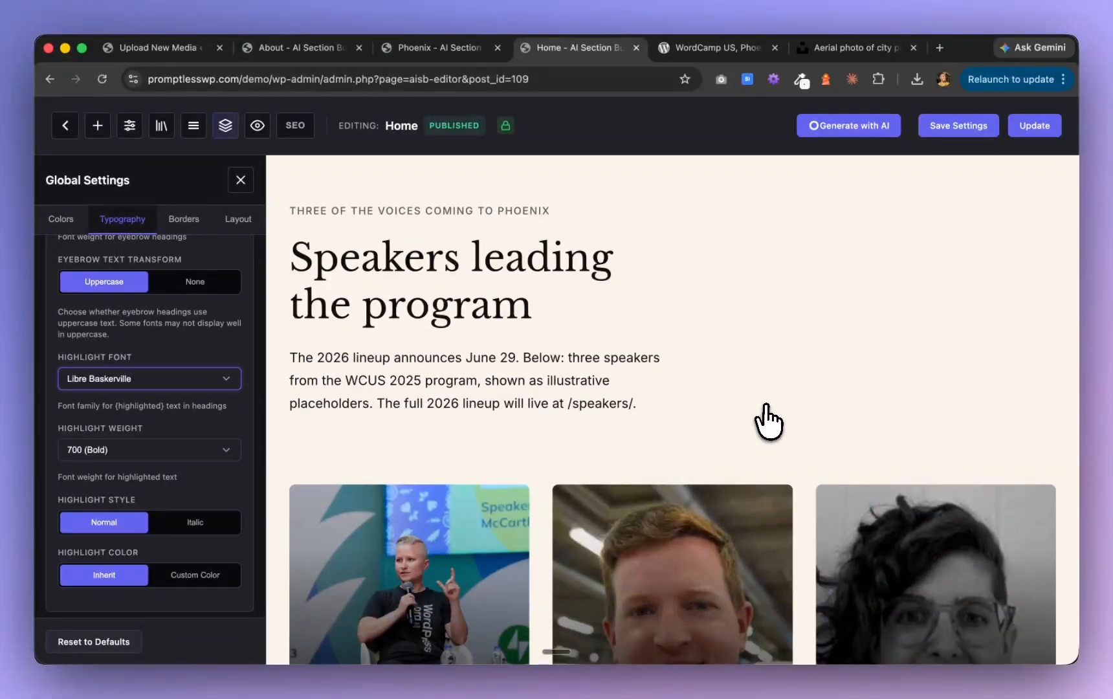
{"action": "scroll", "coordinate": [772, 420], "scroll_direction": "down", "scroll_amount": 10}
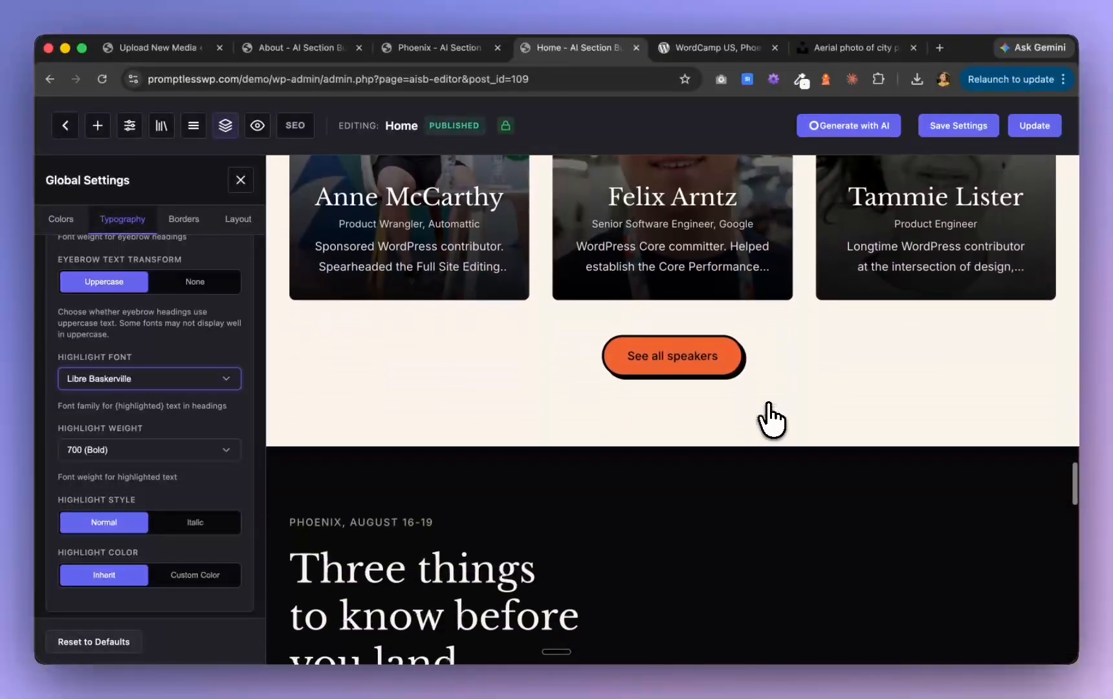
{"action": "scroll", "coordinate": [771, 419], "scroll_direction": "down", "scroll_amount": 2}
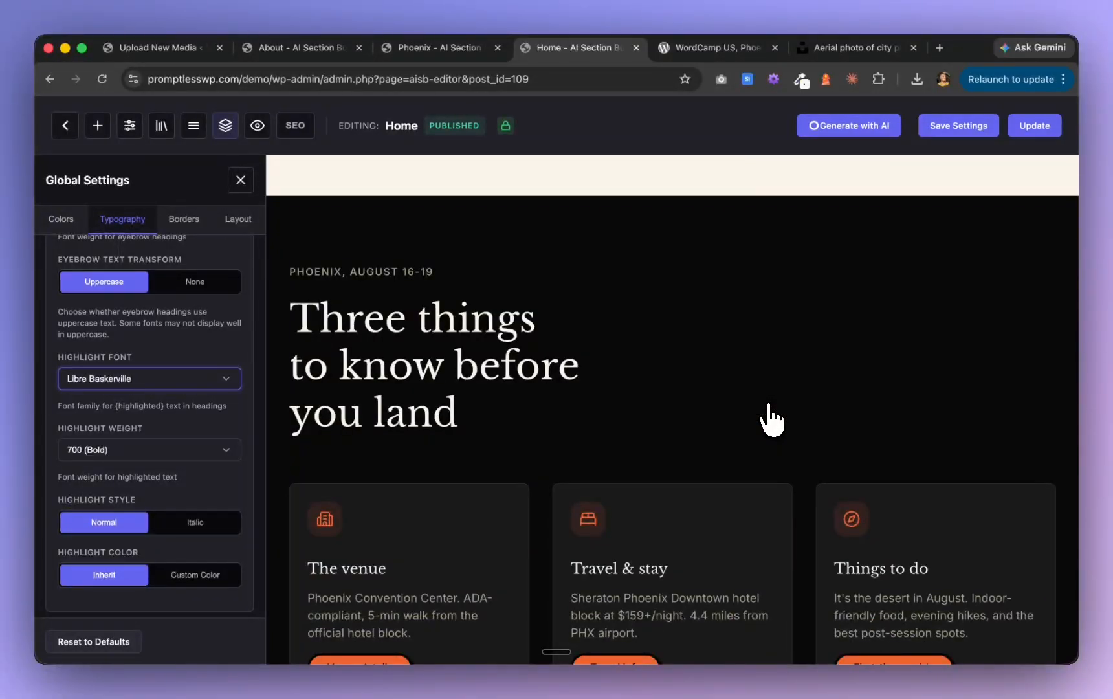
{"action": "scroll", "coordinate": [767, 426], "scroll_direction": "down", "scroll_amount": 10}
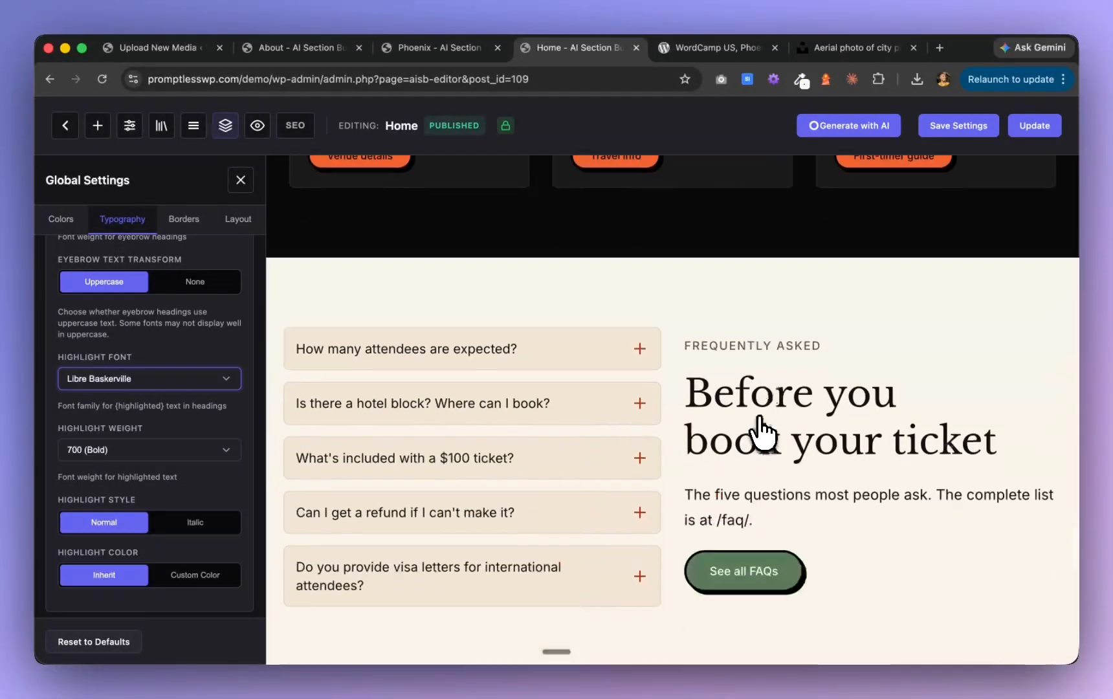
{"action": "scroll", "coordinate": [762, 431], "scroll_direction": "down", "scroll_amount": 5}
{"action": "scroll", "coordinate": [762, 432], "scroll_direction": "down", "scroll_amount": 8}
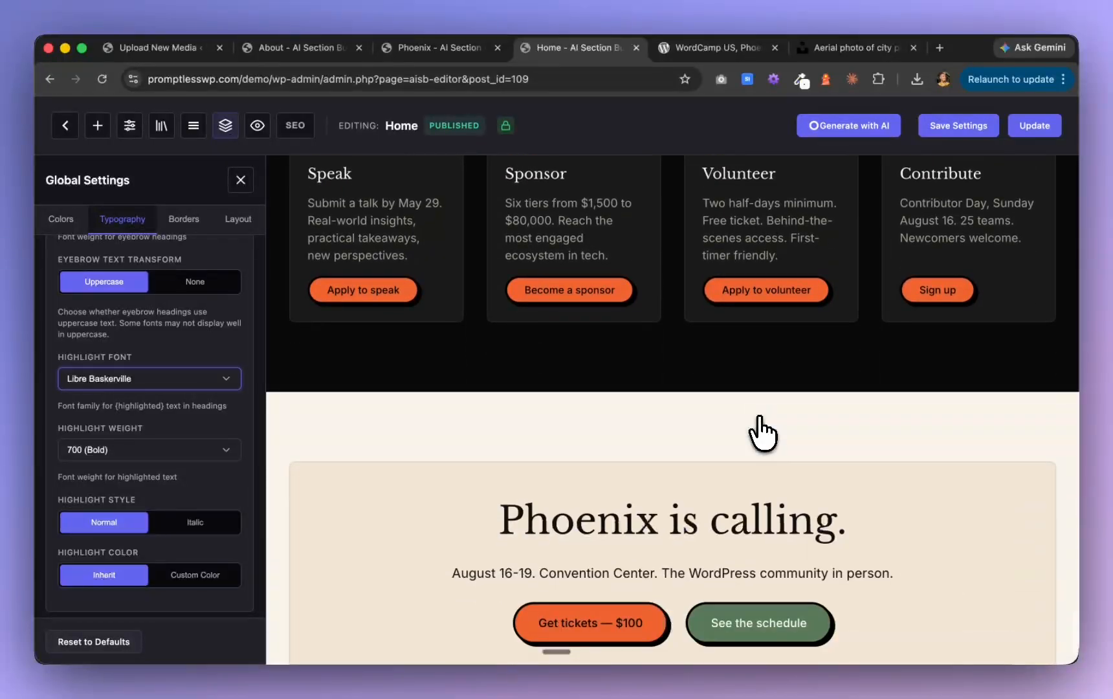
{"action": "scroll", "coordinate": [763, 432], "scroll_direction": "up", "scroll_amount": 10}
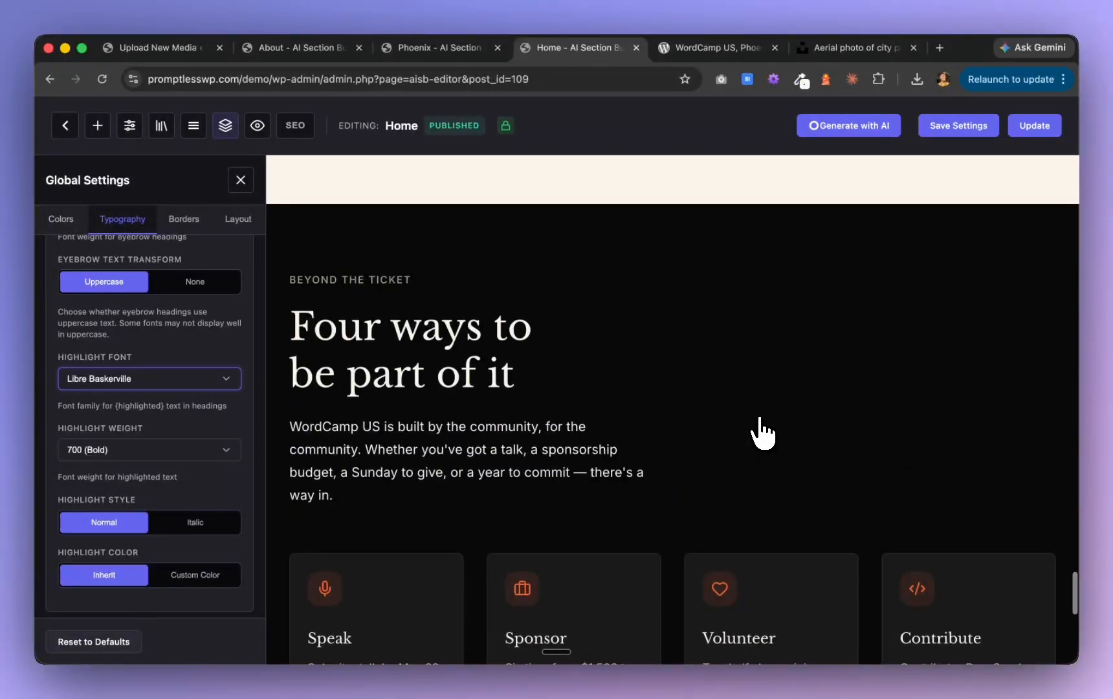
{"action": "scroll", "coordinate": [763, 432], "scroll_direction": "down", "scroll_amount": 3}
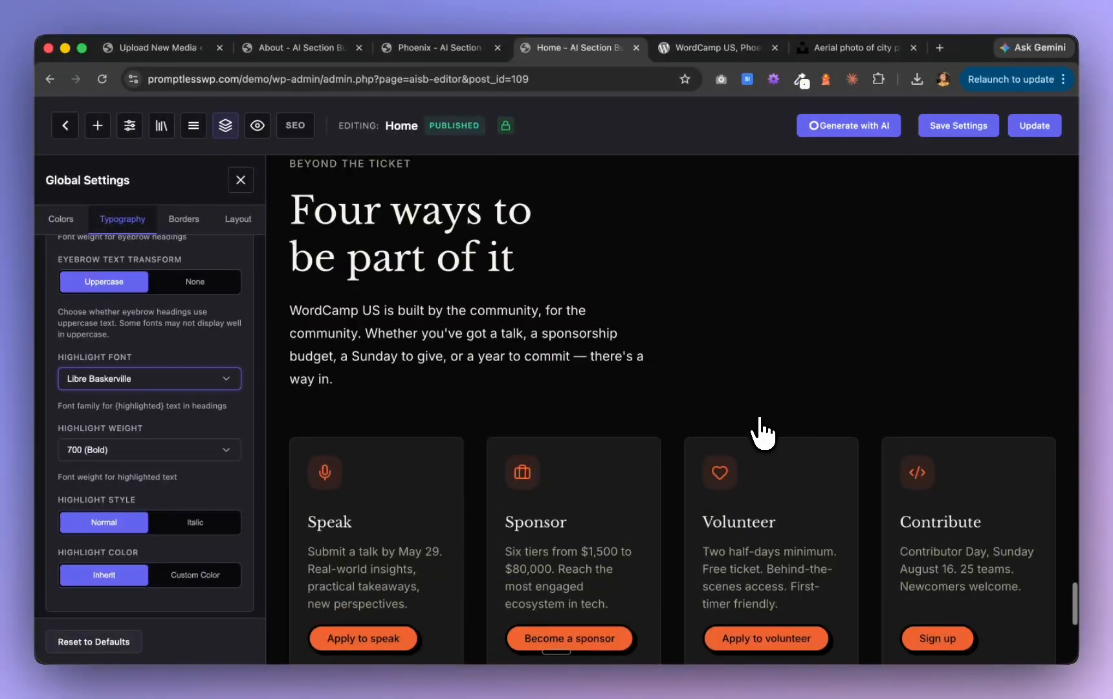
{"action": "scroll", "coordinate": [763, 432], "scroll_direction": "down", "scroll_amount": 10}
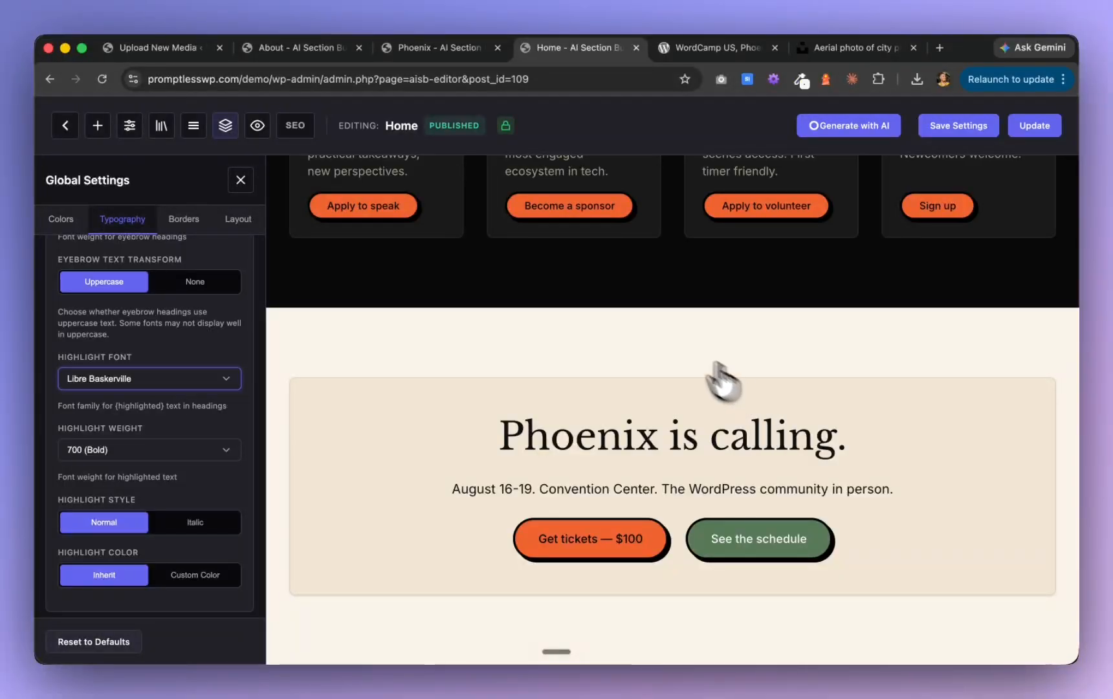
Apply the Primary Glow (Bottom) background snippet as custom CSS on the "Four ways to be part of it" section
{"action": "scroll", "coordinate": [628, 340], "scroll_direction": "up", "scroll_amount": 10}
{"action": "left_click", "coordinate": [464, 334]}
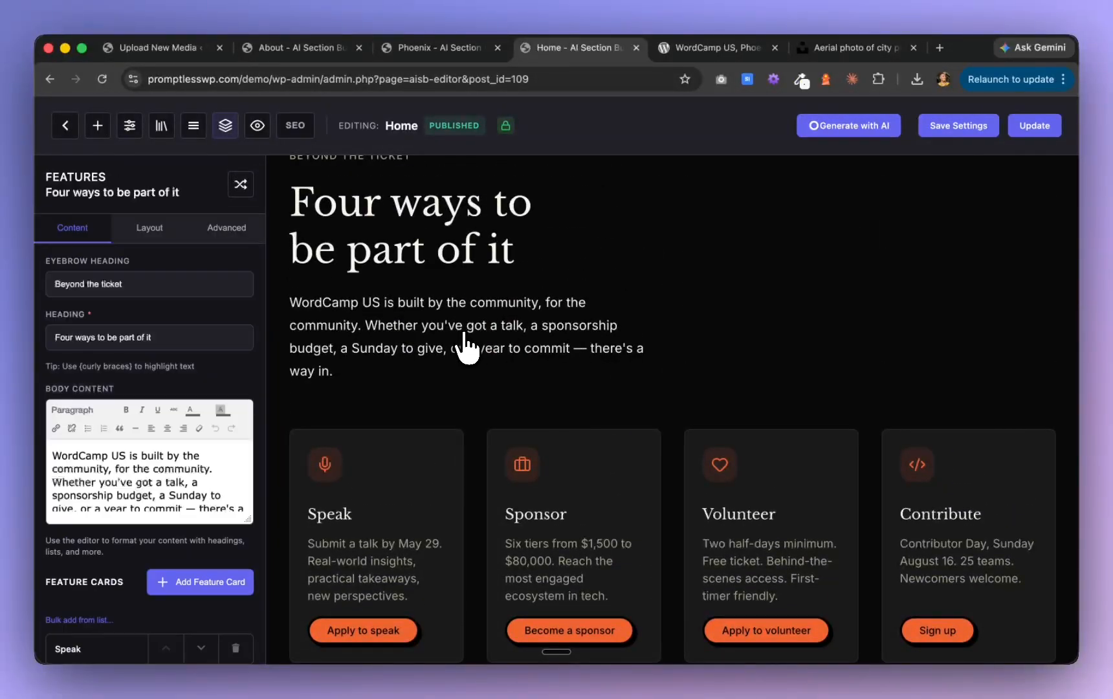
{"action": "scroll", "coordinate": [874, 347], "scroll_direction": "down", "scroll_amount": 7}
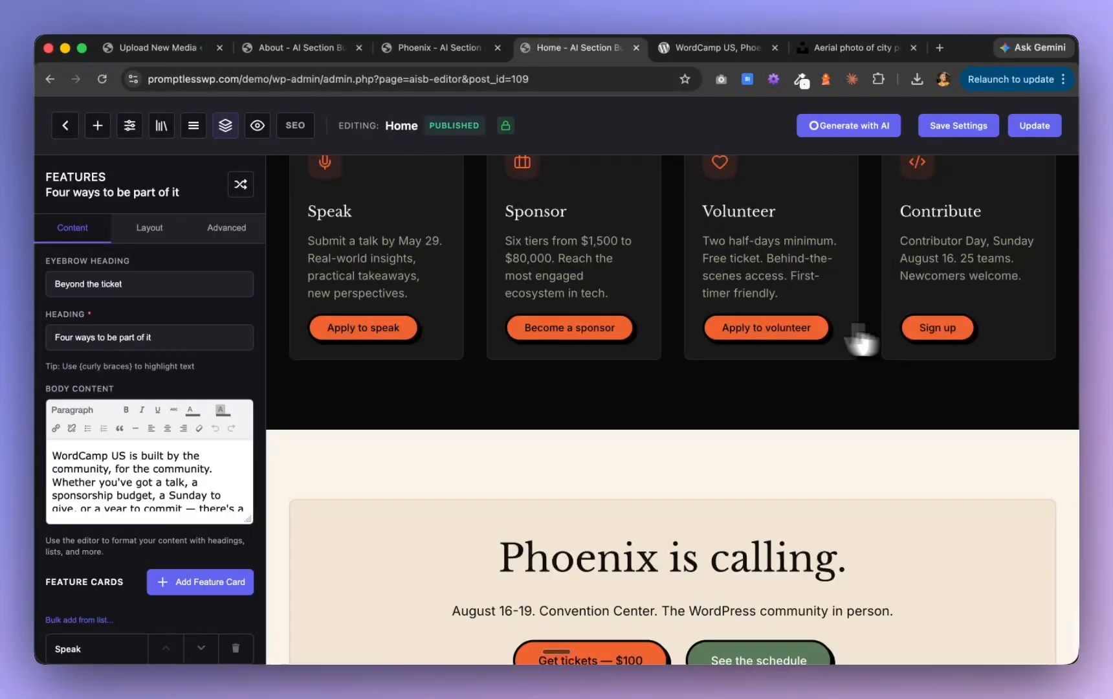
{"action": "scroll", "coordinate": [476, 333], "scroll_direction": "up", "scroll_amount": 4}
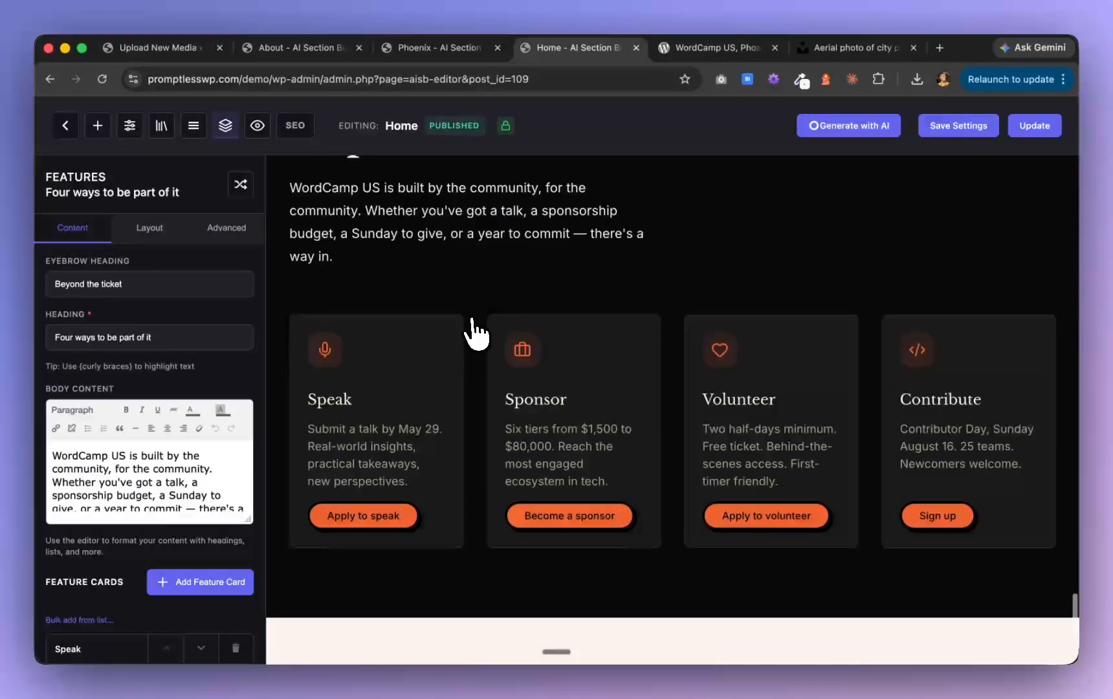
{"action": "left_click", "coordinate": [150, 233]}
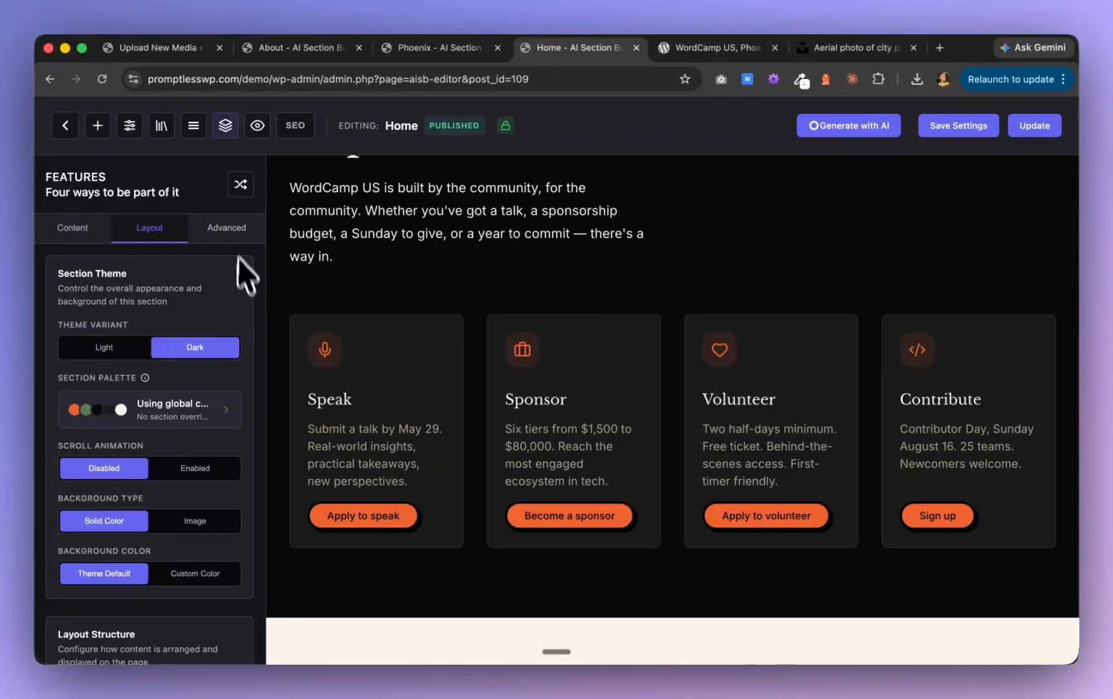
{"action": "left_click", "coordinate": [234, 229]}
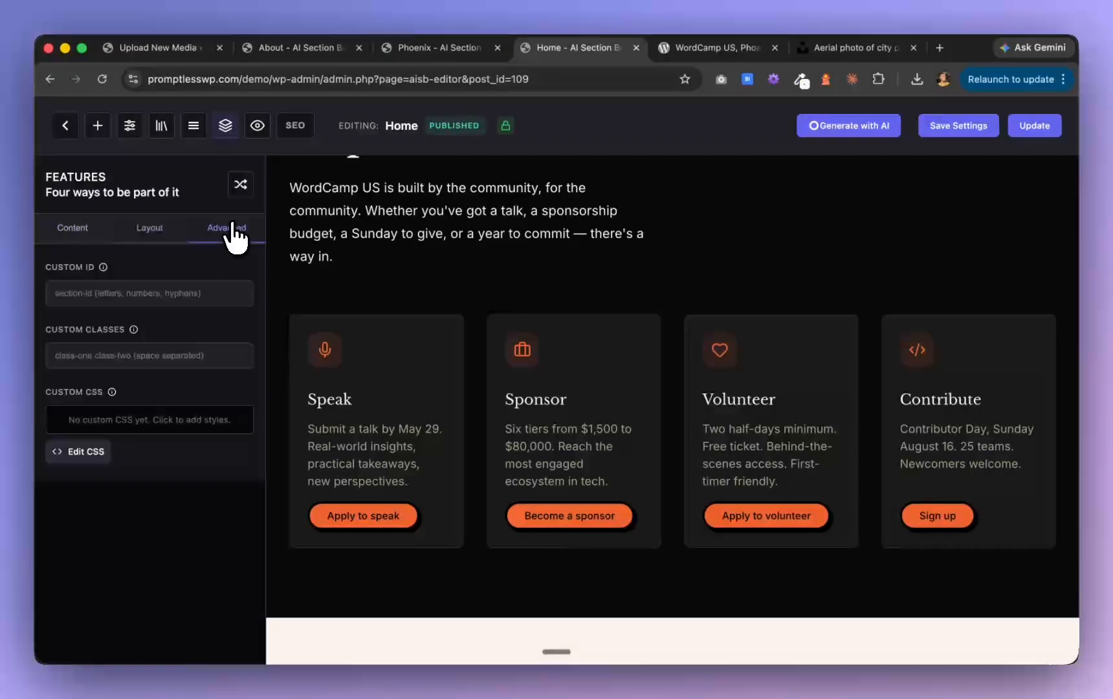
{"action": "left_click", "coordinate": [79, 452]}
{"action": "left_click", "coordinate": [807, 308]}
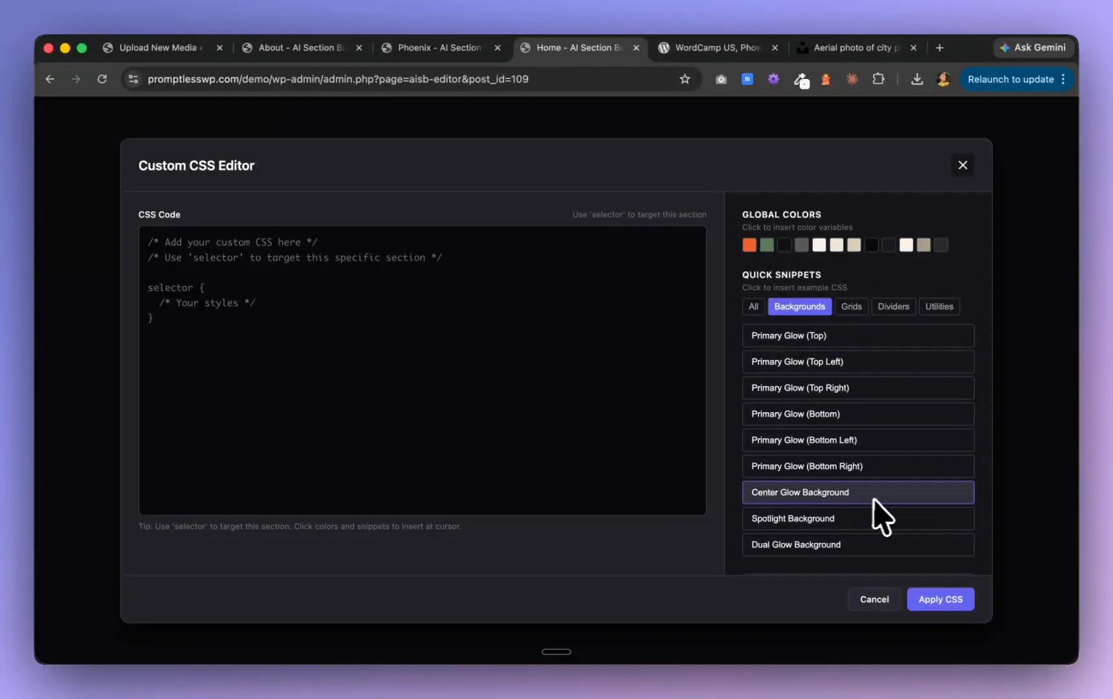
{"action": "left_click", "coordinate": [866, 427]}
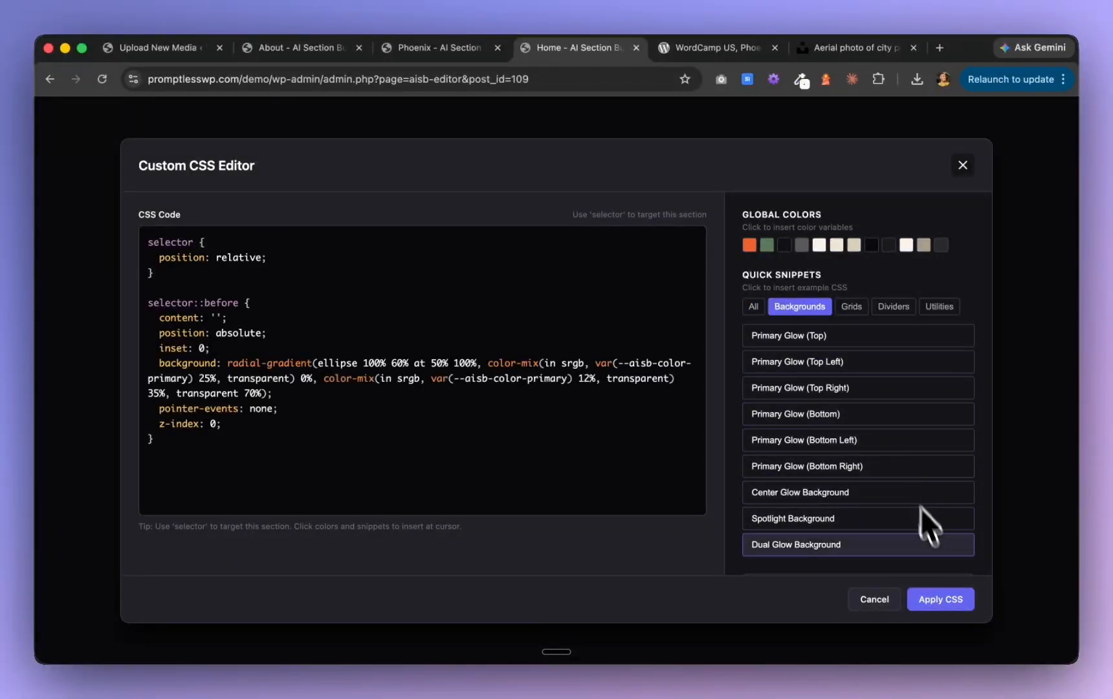
{"action": "left_click", "coordinate": [942, 603]}
Review the glow at the foot of the "Four ways to be part of it" section and the neighbouring FAQ, travel and speaker sections
{"action": "scroll", "coordinate": [677, 347], "scroll_direction": "up", "scroll_amount": 4}
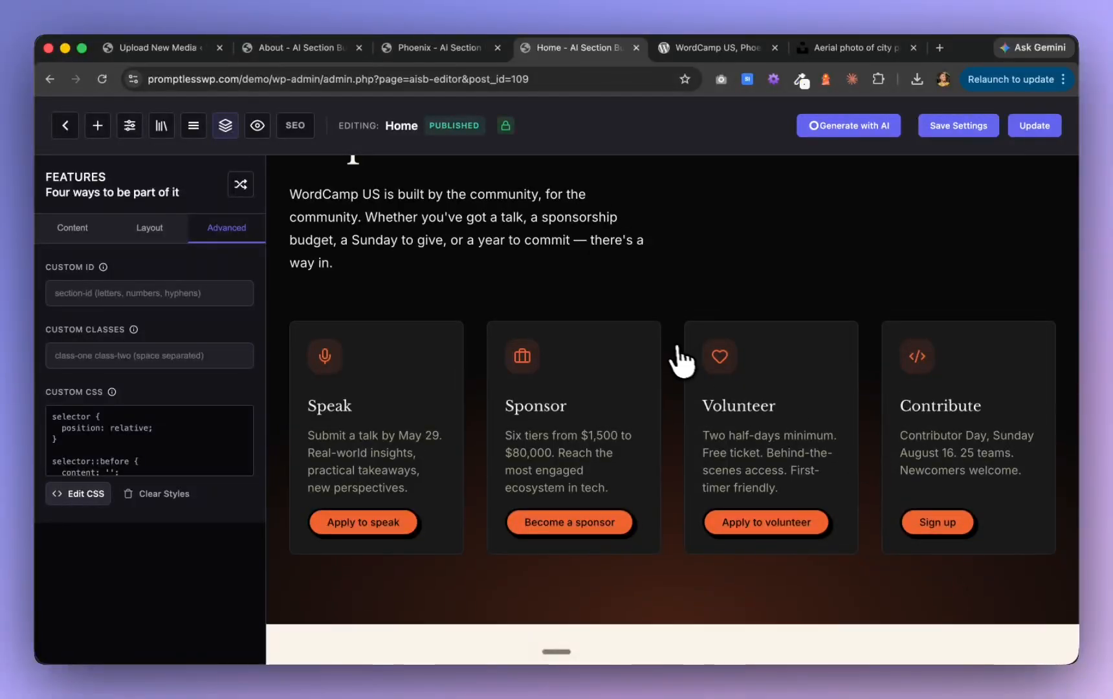
{"action": "scroll", "coordinate": [671, 346], "scroll_direction": "down", "scroll_amount": 6}
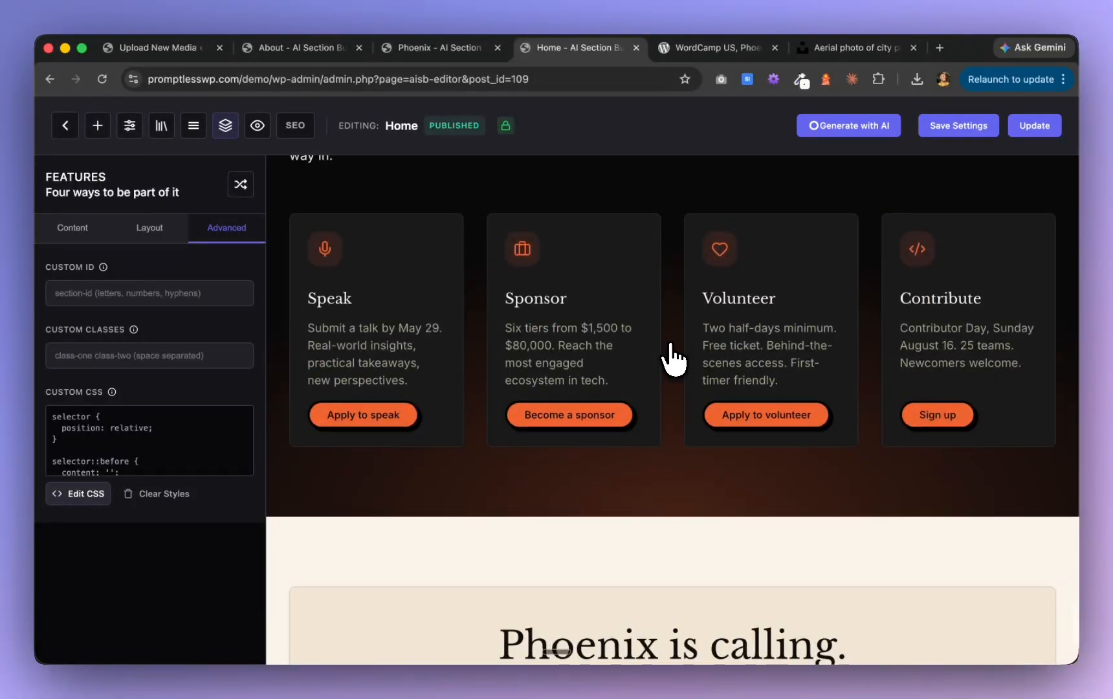
{"action": "scroll", "coordinate": [673, 360], "scroll_direction": "down", "scroll_amount": 3}
{"action": "scroll", "coordinate": [673, 359], "scroll_direction": "up", "scroll_amount": 8}
{"action": "scroll", "coordinate": [673, 360], "scroll_direction": "up", "scroll_amount": 4}
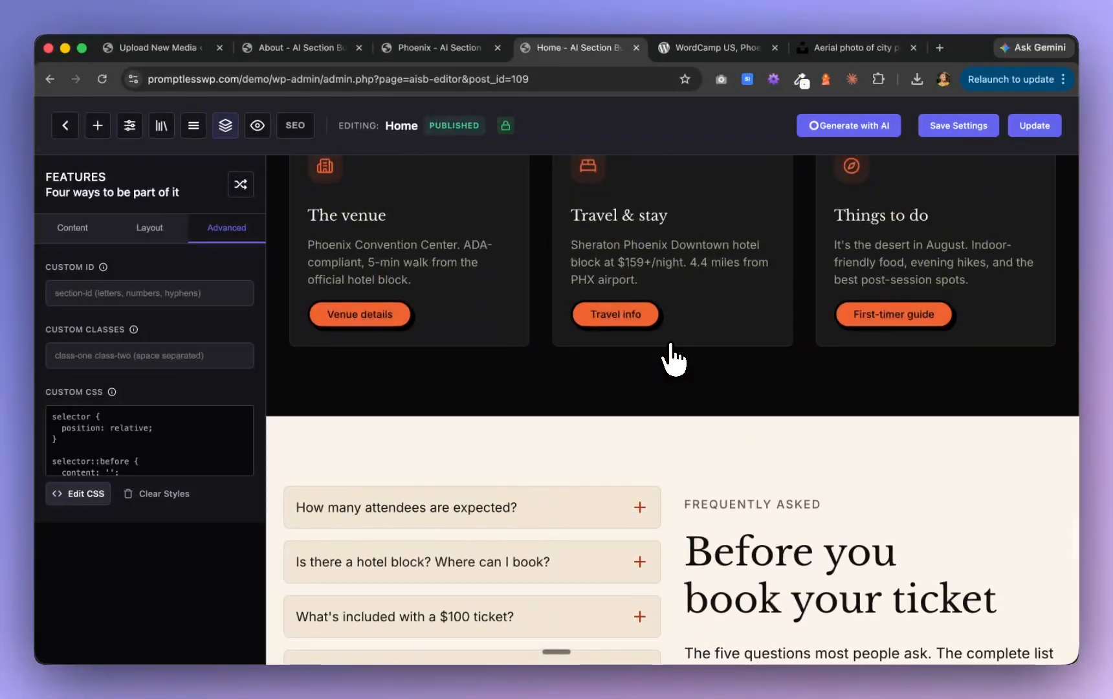
{"action": "scroll", "coordinate": [673, 360], "scroll_direction": "down", "scroll_amount": 7}
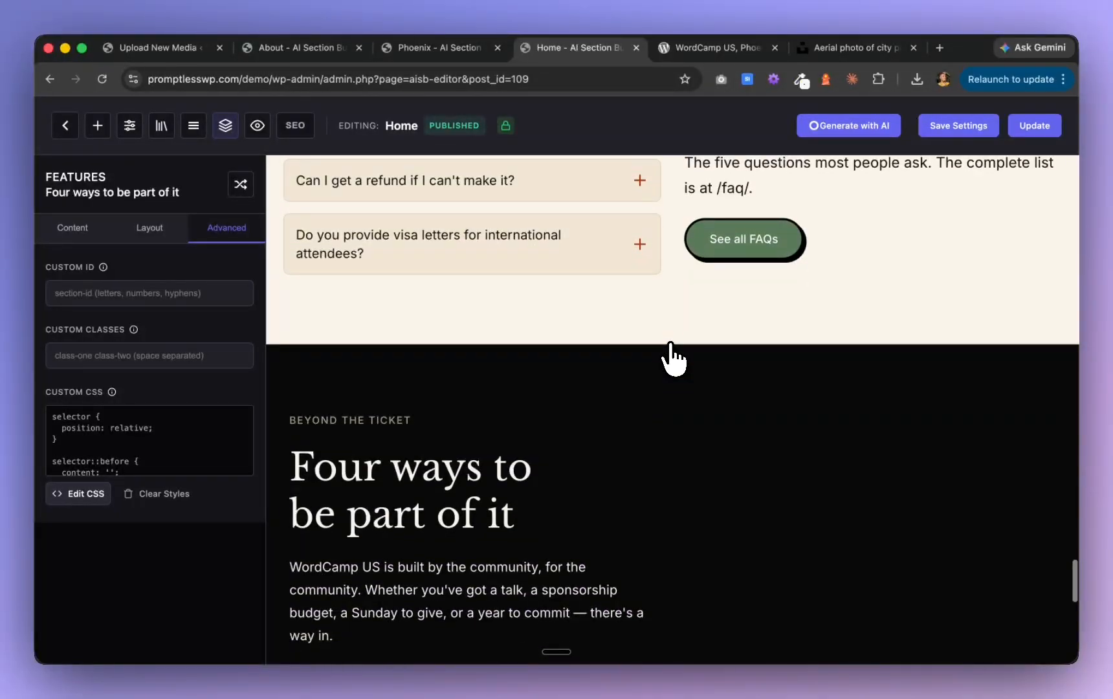
{"action": "scroll", "coordinate": [673, 360], "scroll_direction": "up", "scroll_amount": 15}
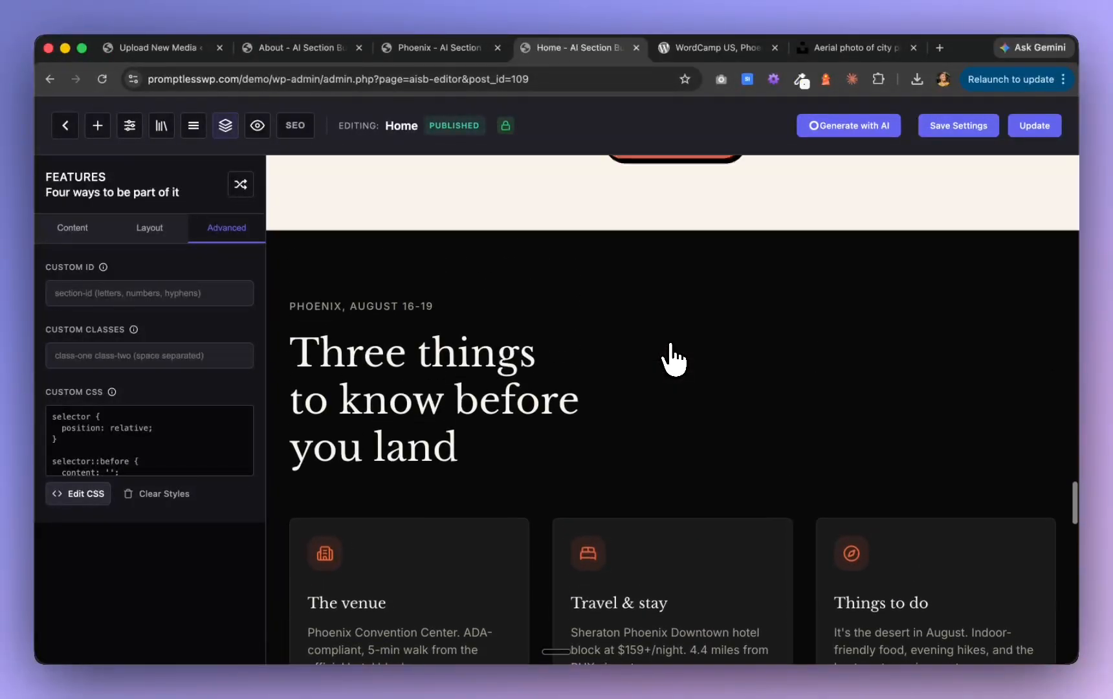
{"action": "scroll", "coordinate": [673, 360], "scroll_direction": "up", "scroll_amount": 11}
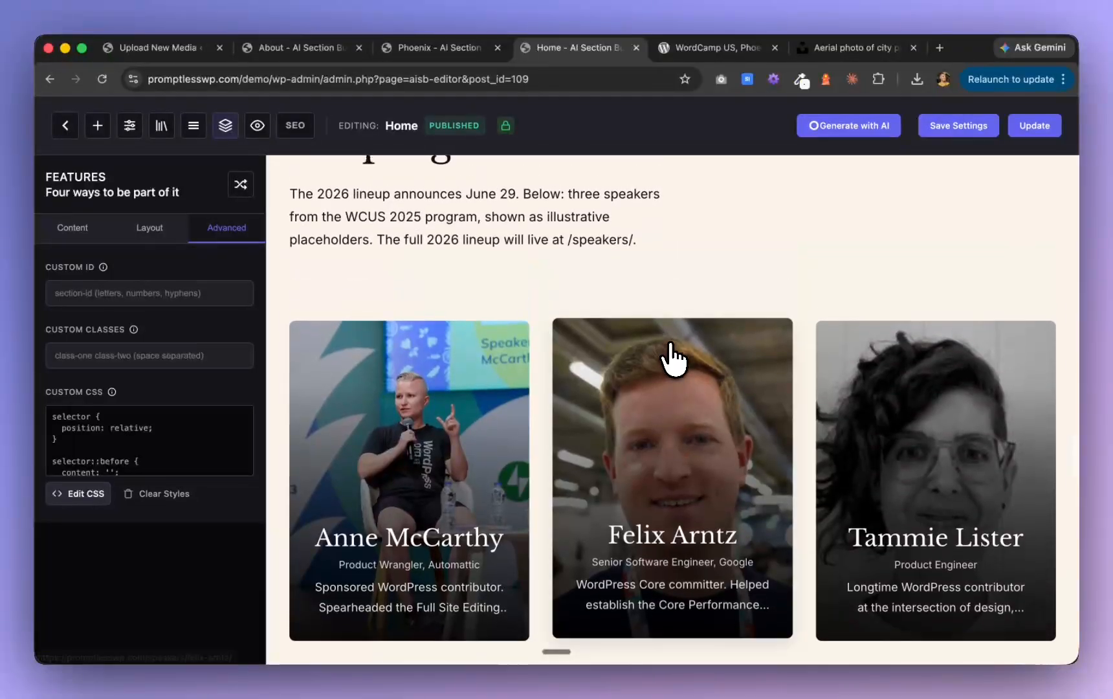
{"action": "scroll", "coordinate": [673, 360], "scroll_direction": "down", "scroll_amount": 10}
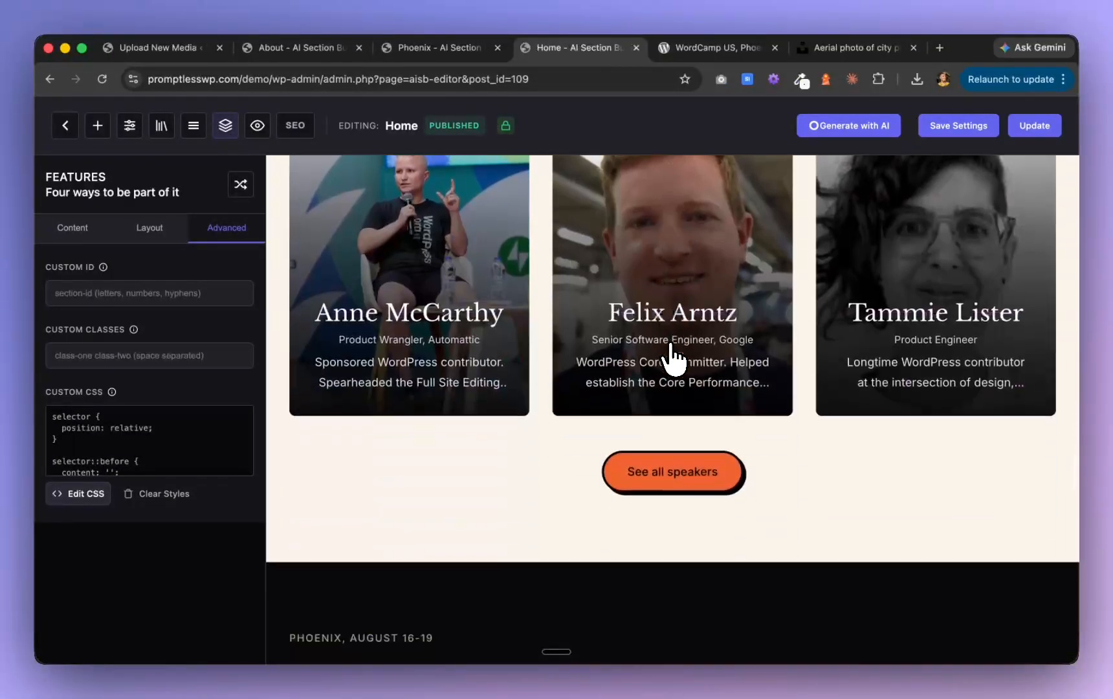
{"action": "scroll", "coordinate": [673, 359], "scroll_direction": "down", "scroll_amount": 3}
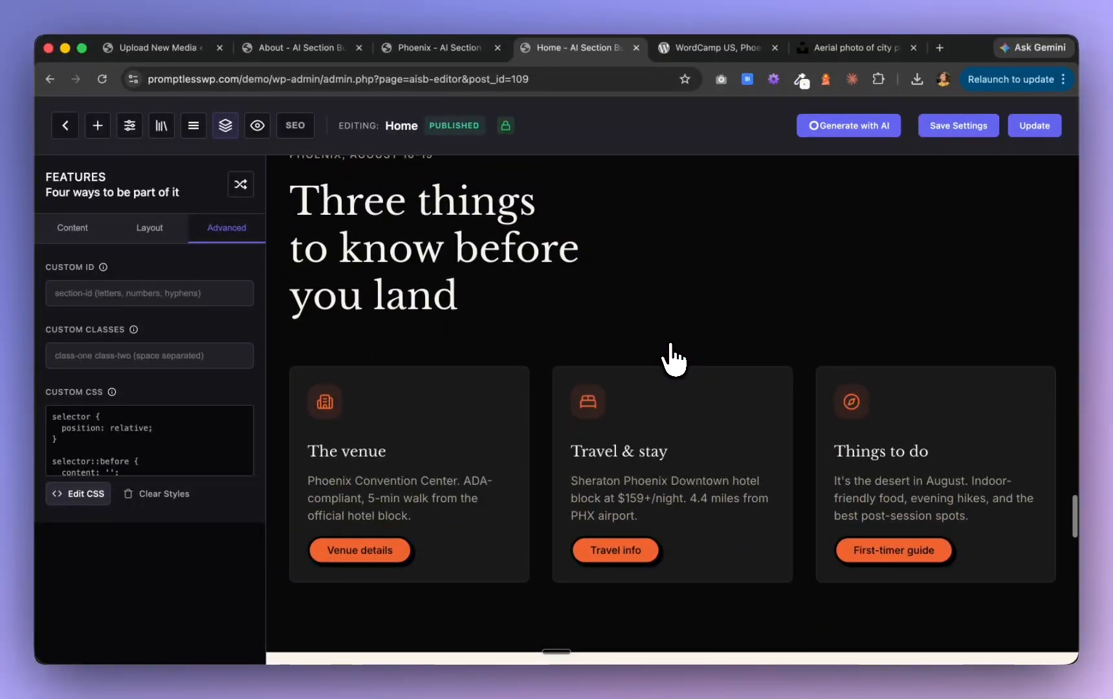
Set the section media type of the "Three things to know before you land" section to Image
{"action": "scroll", "coordinate": [673, 360], "scroll_direction": "up", "scroll_amount": 2}
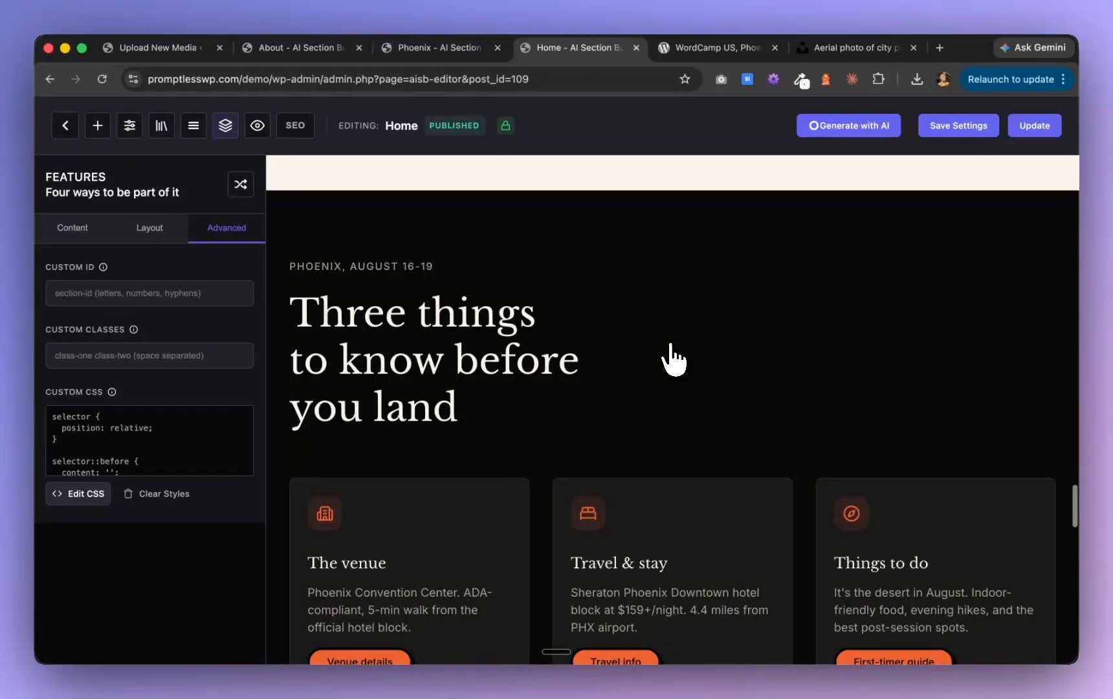
{"action": "left_click", "coordinate": [417, 235]}
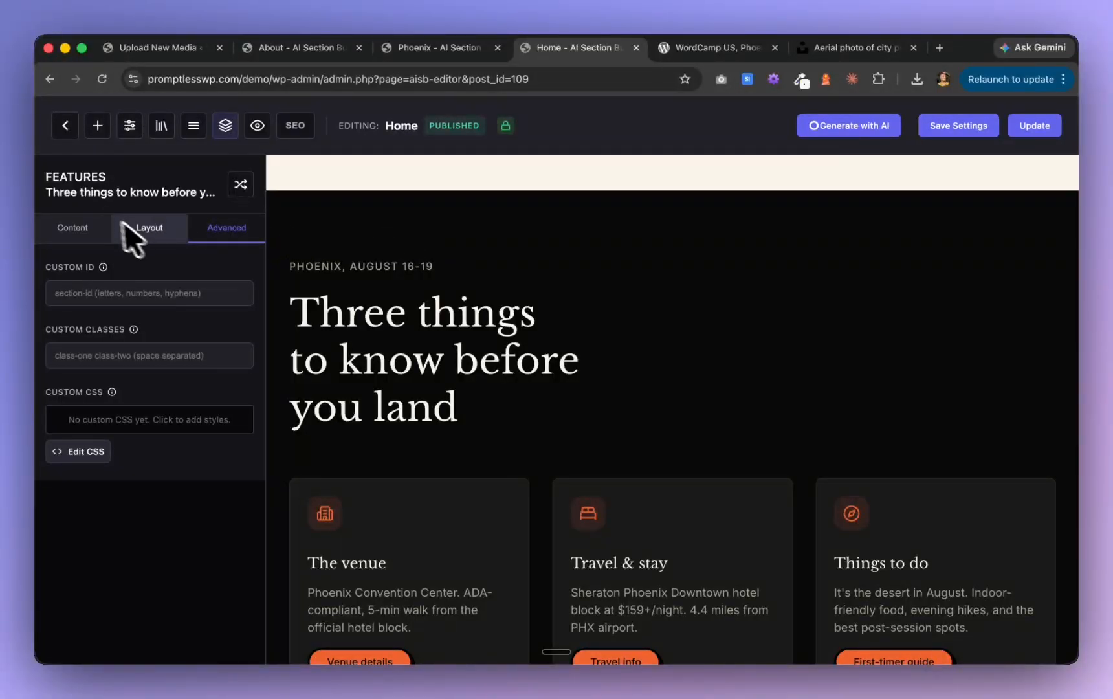
{"action": "left_click", "coordinate": [133, 237]}
{"action": "left_click", "coordinate": [72, 228]}
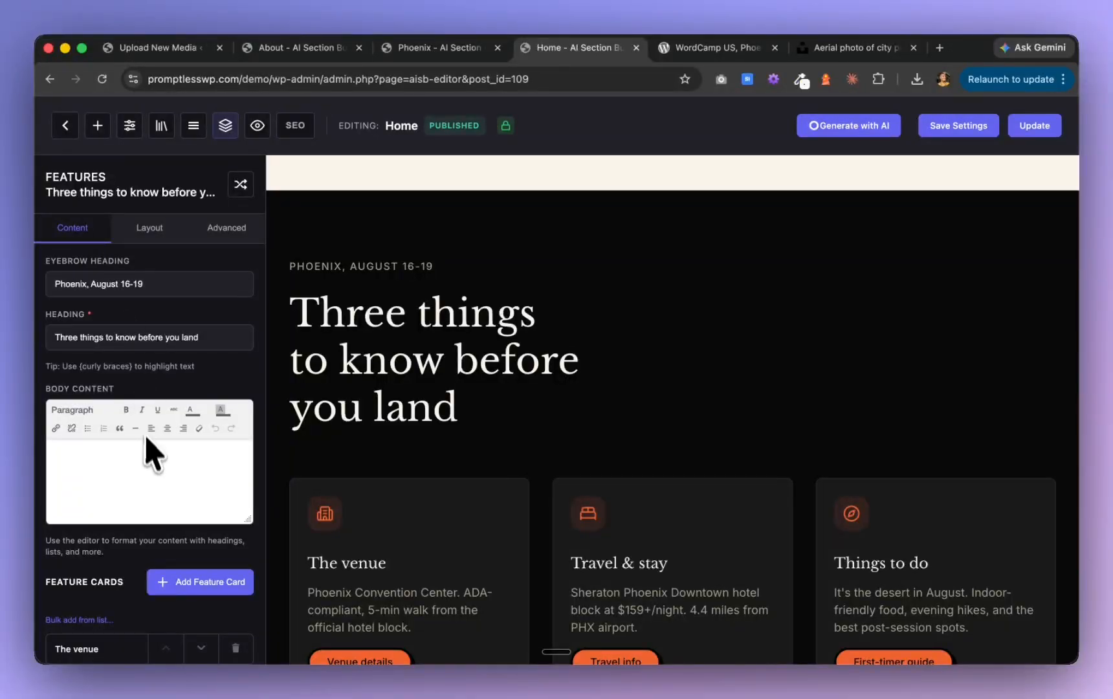
{"action": "scroll", "coordinate": [146, 446], "scroll_direction": "down", "scroll_amount": 4}
{"action": "left_click", "coordinate": [157, 226]}
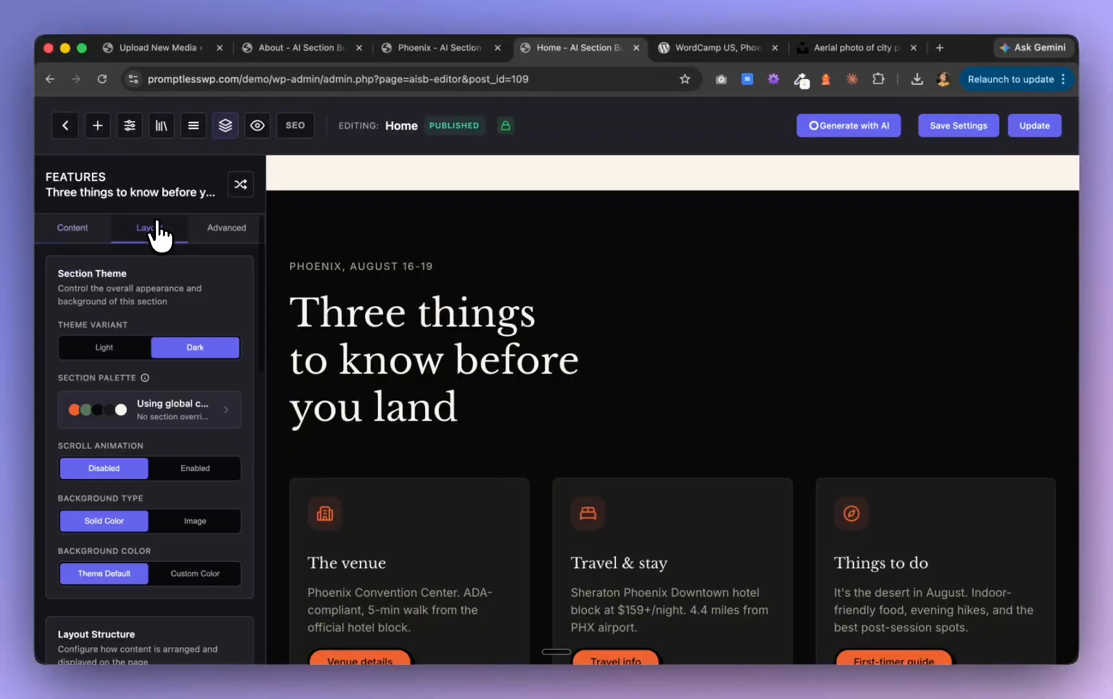
{"action": "scroll", "coordinate": [142, 453], "scroll_direction": "down", "scroll_amount": 10}
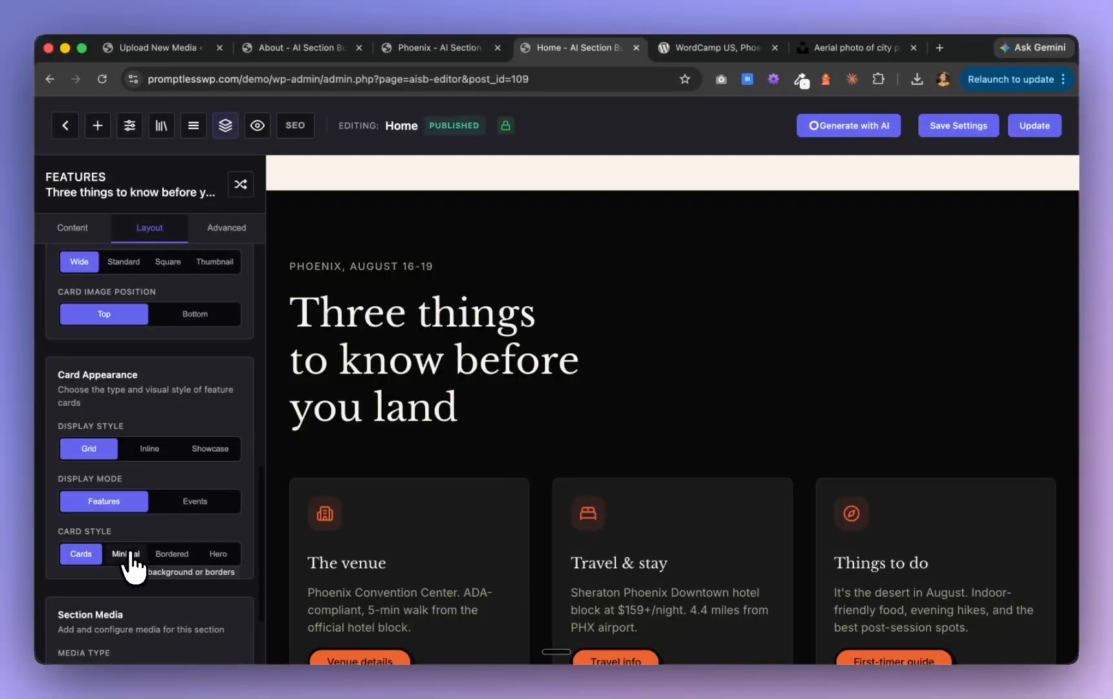
{"action": "scroll", "coordinate": [132, 563], "scroll_direction": "down", "scroll_amount": 3}
{"action": "left_click", "coordinate": [126, 558]}
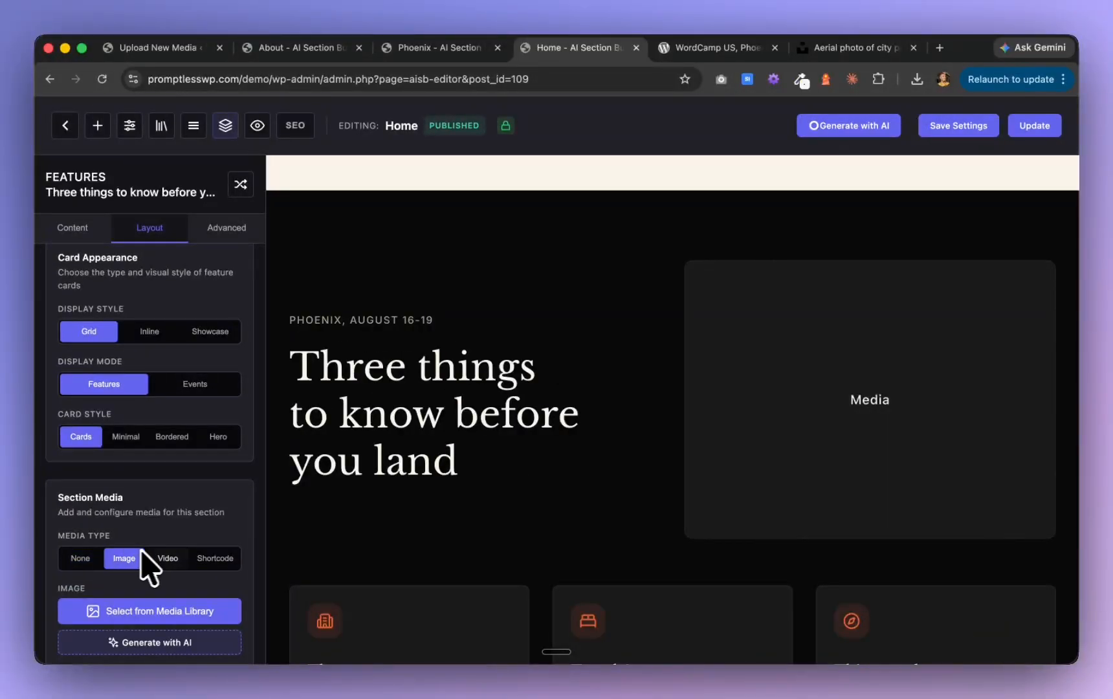
Use the wide auditorium photo with a speaker on the central stage from the media library as the section's image
{"action": "left_click", "coordinate": [163, 615]}
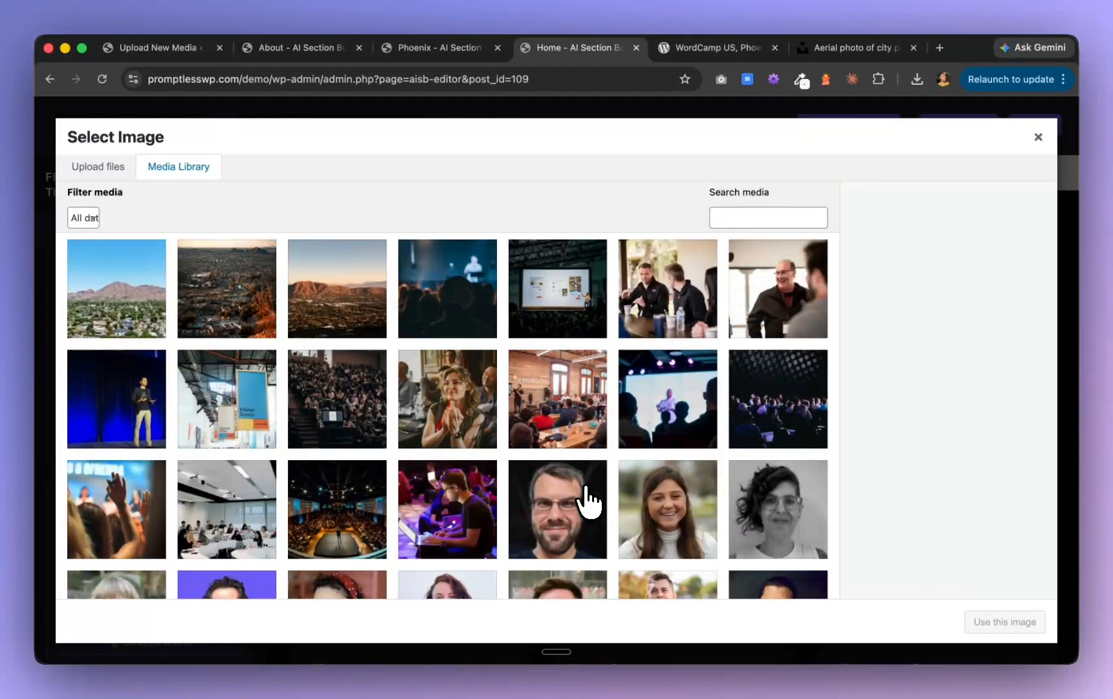
{"action": "left_click", "coordinate": [230, 438]}
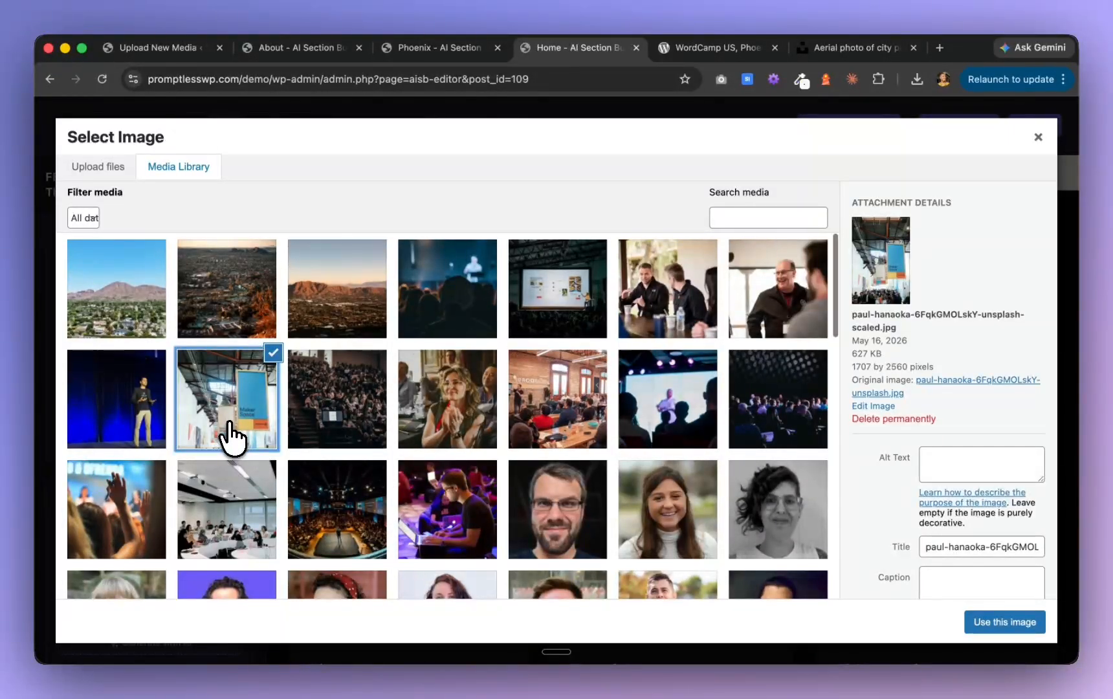
{"action": "scroll", "coordinate": [412, 462], "scroll_direction": "down", "scroll_amount": 1}
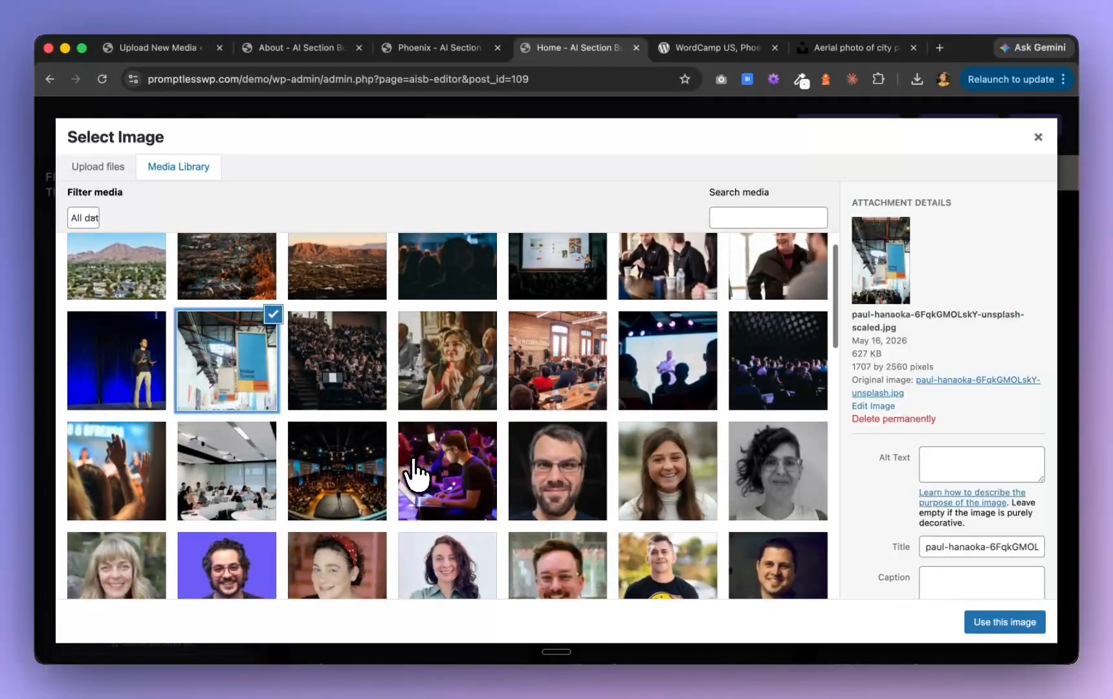
{"action": "left_click", "coordinate": [340, 490]}
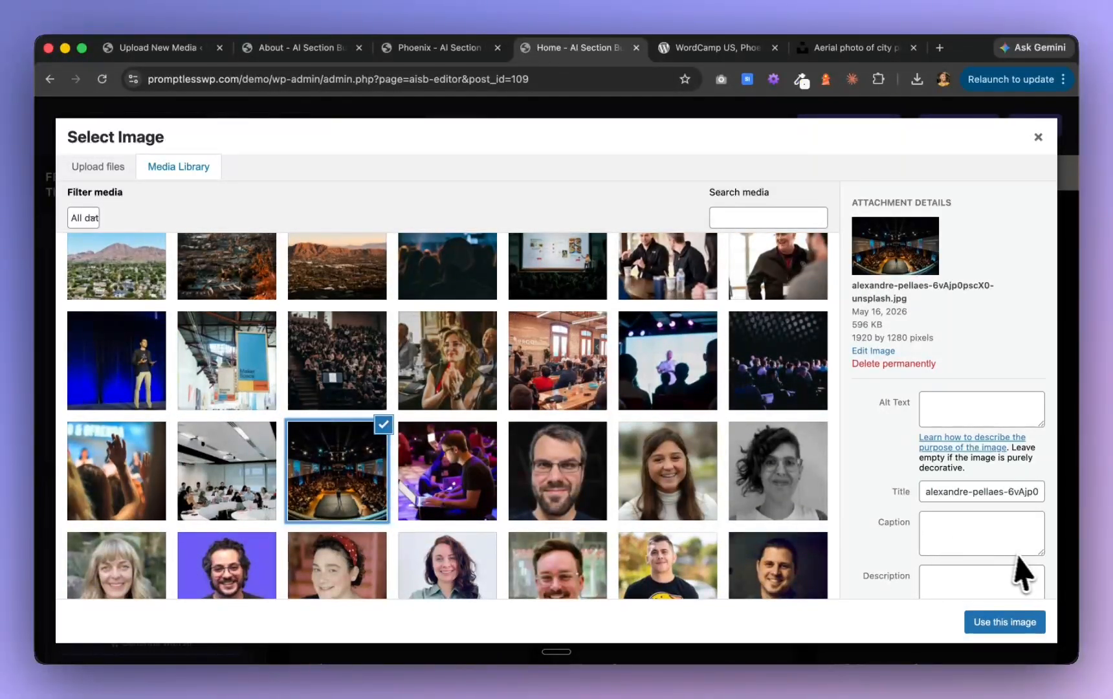
{"action": "left_click", "coordinate": [1008, 623]}
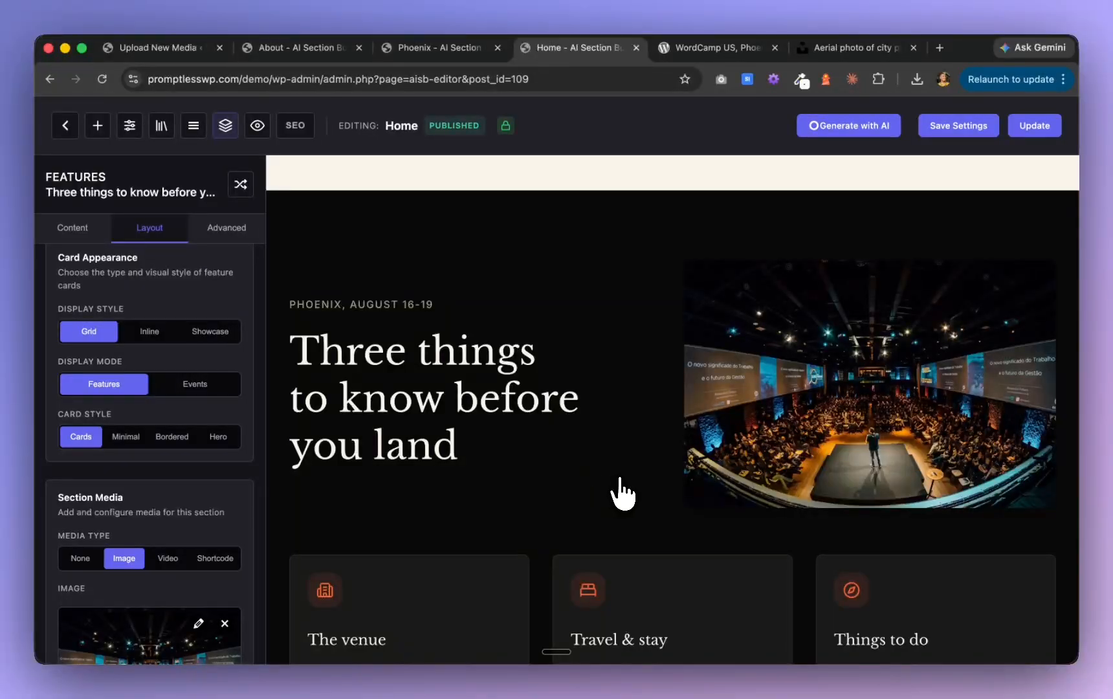
Switch the "Before you book your ticket" FAQ section to the Dark theme variant and check how it blends with the sections around it
{"action": "scroll", "coordinate": [622, 495], "scroll_direction": "down", "scroll_amount": 5}
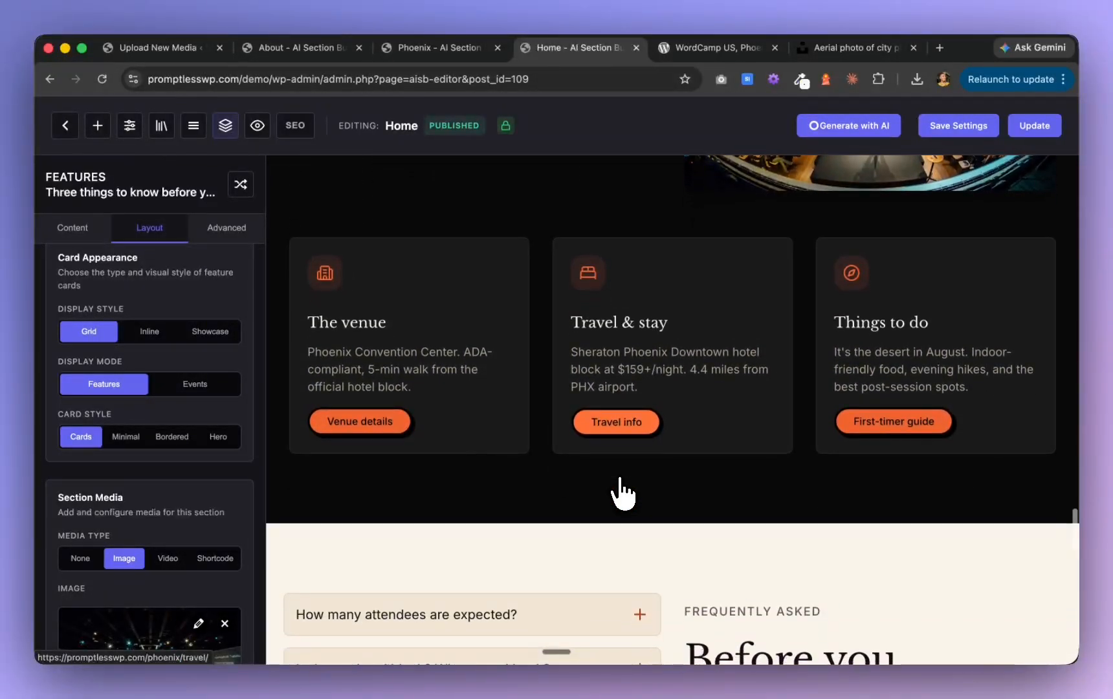
{"action": "scroll", "coordinate": [621, 495], "scroll_direction": "up", "scroll_amount": 8}
{"action": "scroll", "coordinate": [621, 496], "scroll_direction": "down", "scroll_amount": 12}
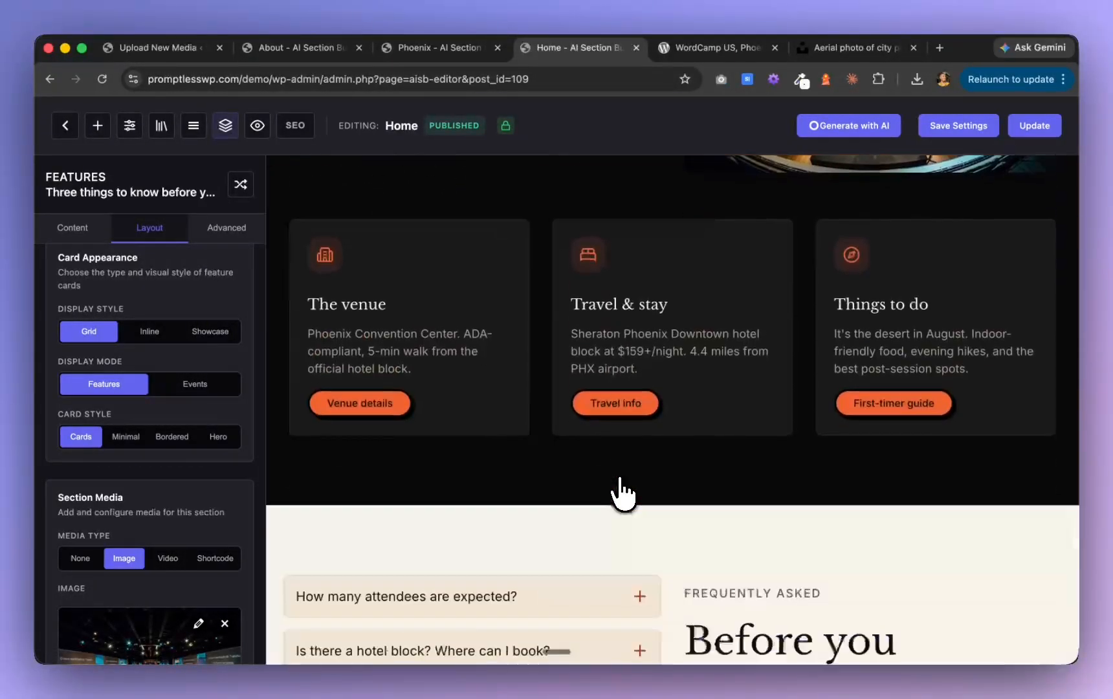
{"action": "scroll", "coordinate": [621, 495], "scroll_direction": "down", "scroll_amount": 6}
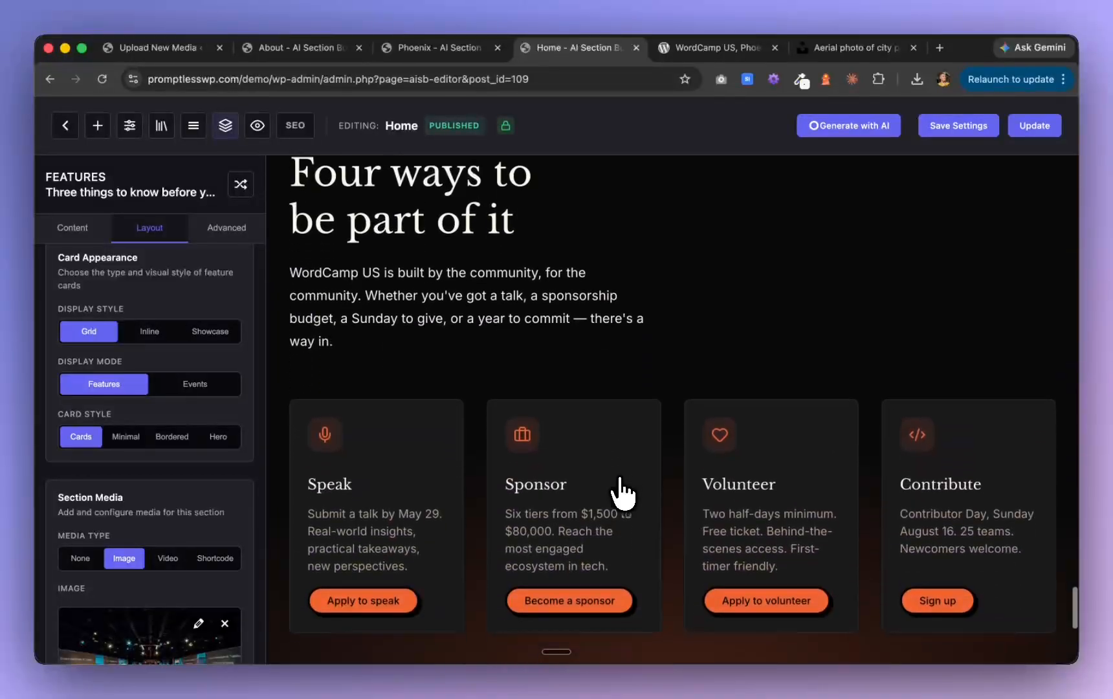
{"action": "scroll", "coordinate": [621, 495], "scroll_direction": "up", "scroll_amount": 10}
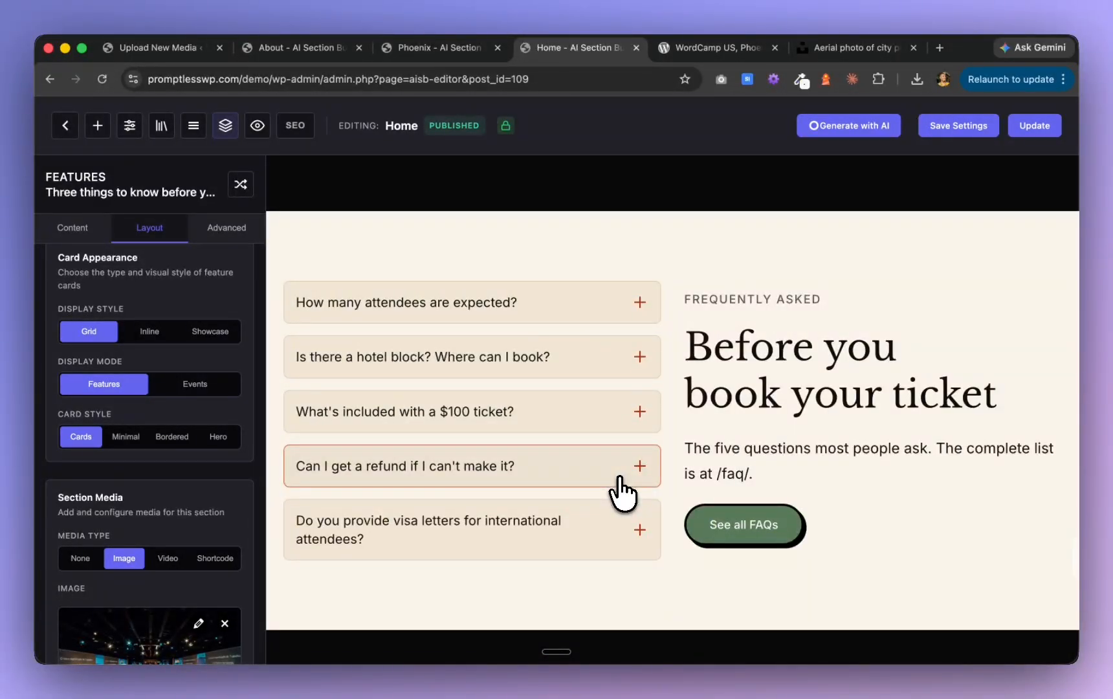
{"action": "scroll", "coordinate": [621, 495], "scroll_direction": "up", "scroll_amount": 12}
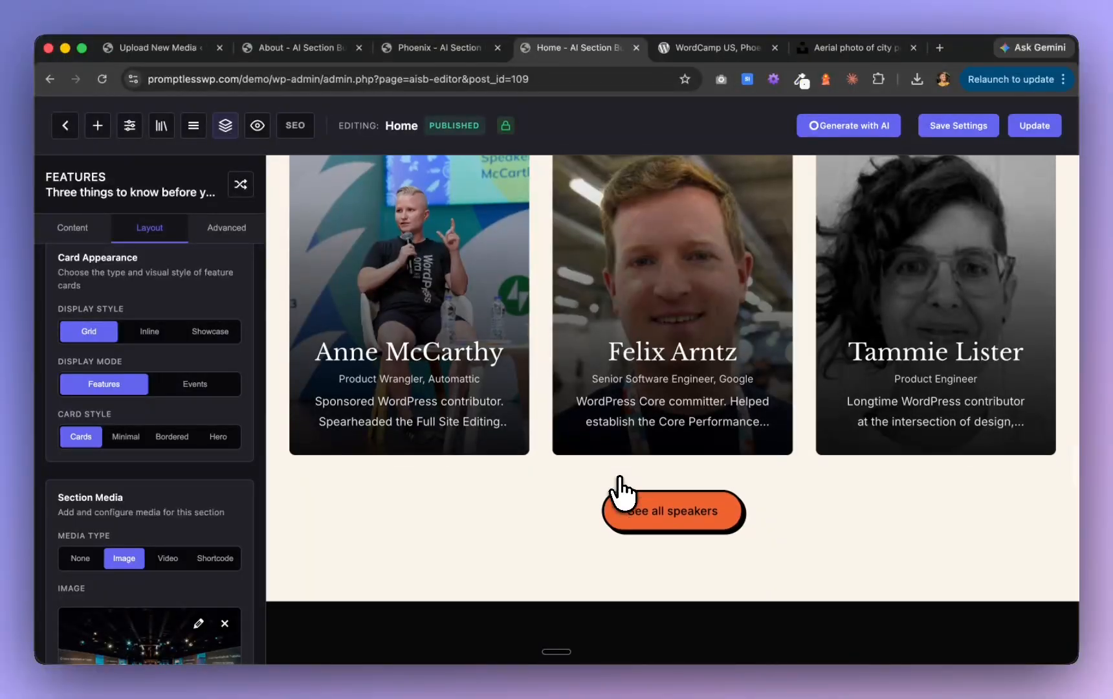
{"action": "scroll", "coordinate": [621, 490], "scroll_direction": "down", "scroll_amount": 8}
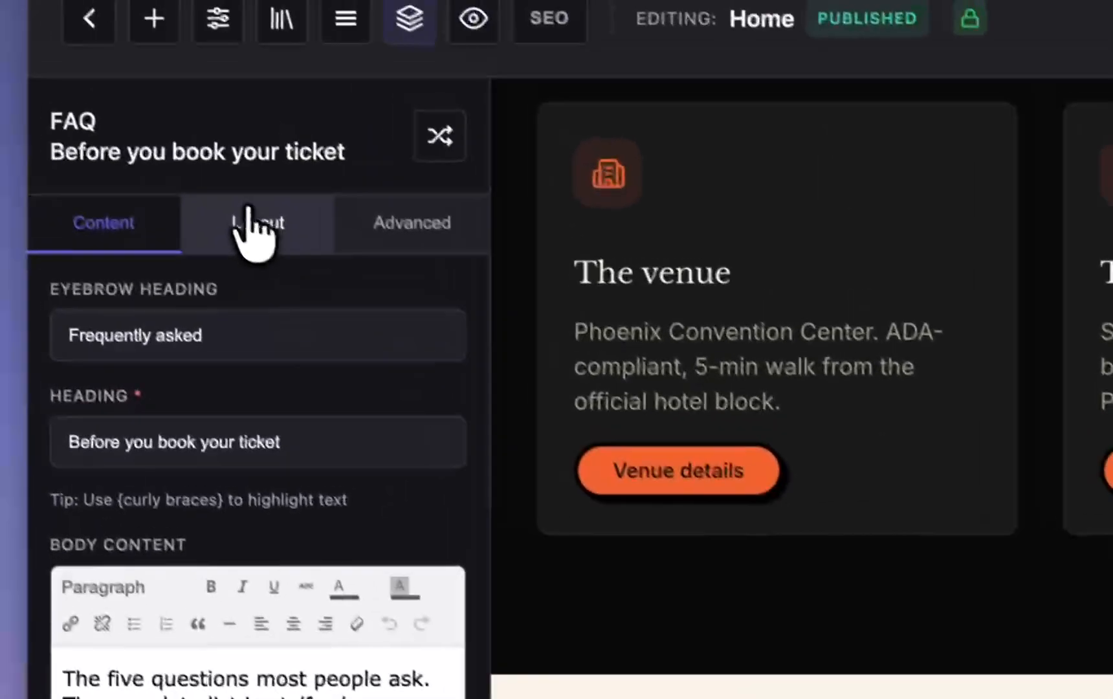
{"action": "left_click", "coordinate": [258, 232]}
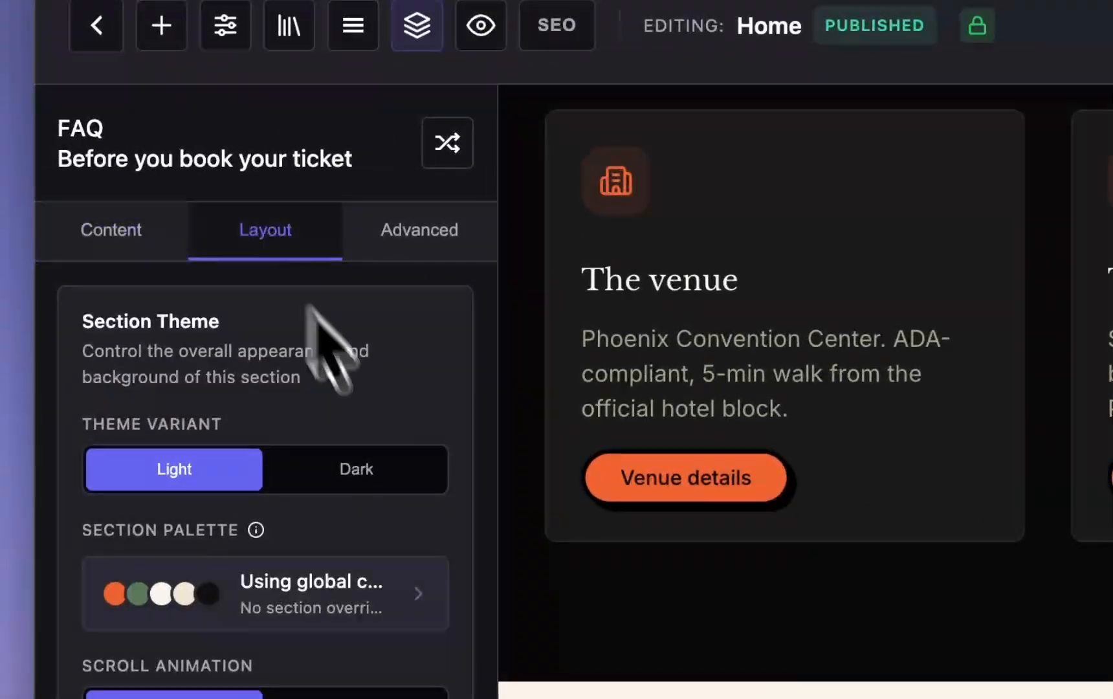
{"action": "left_click", "coordinate": [400, 472]}
{"action": "scroll", "coordinate": [720, 407], "scroll_direction": "down", "scroll_amount": 12}
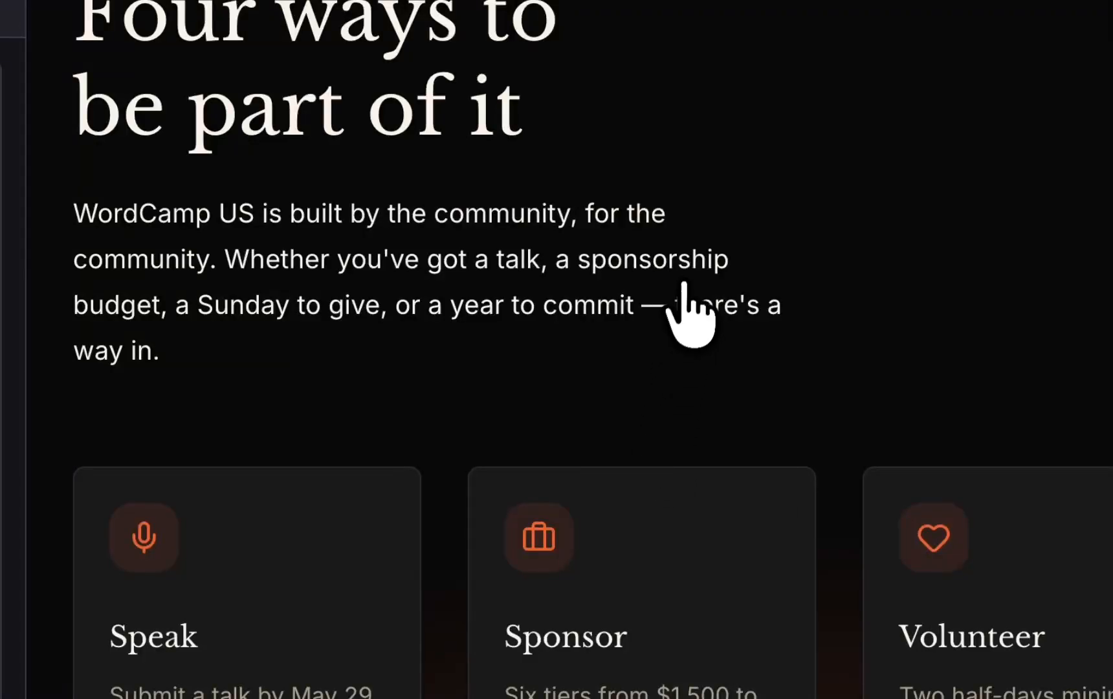
{"action": "scroll", "coordinate": [686, 310], "scroll_direction": "up", "scroll_amount": 8}
{"action": "scroll", "coordinate": [686, 311], "scroll_direction": "down", "scroll_amount": 4}
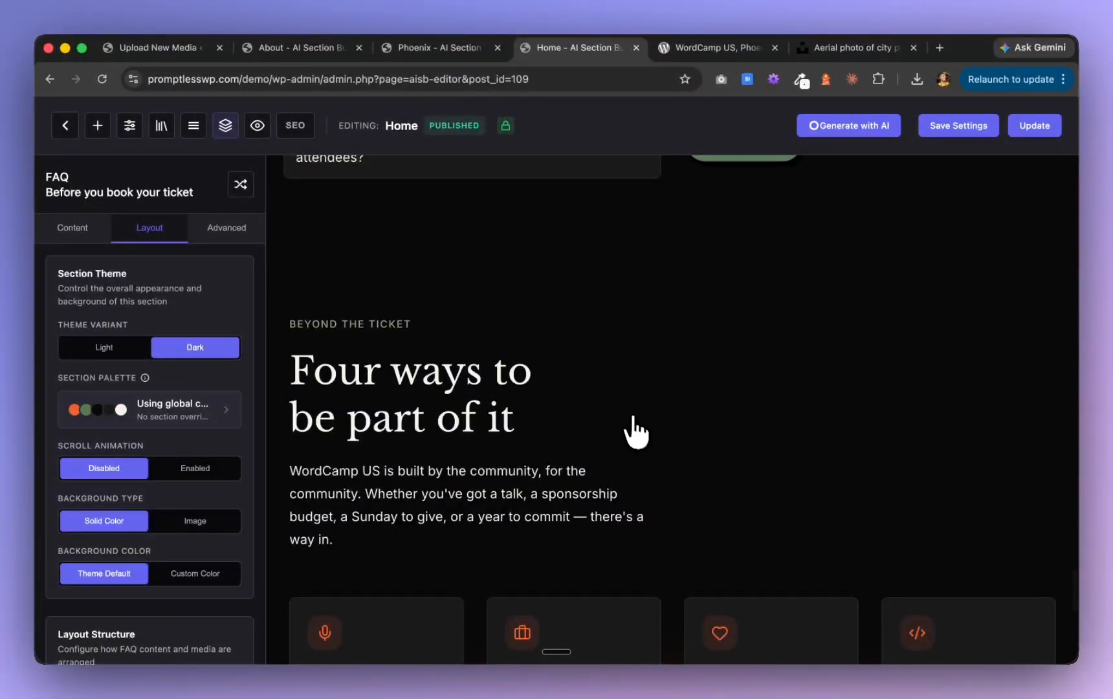
Apply the Primary Glow (Bottom Right) background snippet as custom CSS on the "Three things to know before you land" section
{"action": "scroll", "coordinate": [641, 438], "scroll_direction": "up", "scroll_amount": 10}
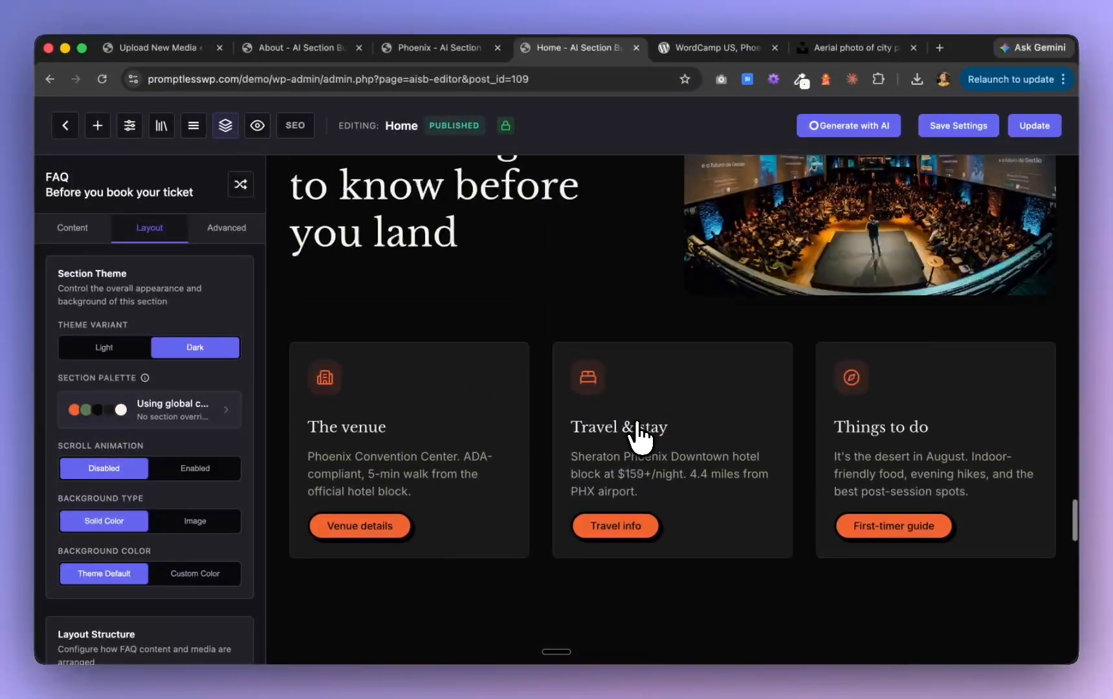
{"action": "scroll", "coordinate": [641, 437], "scroll_direction": "down", "scroll_amount": 6}
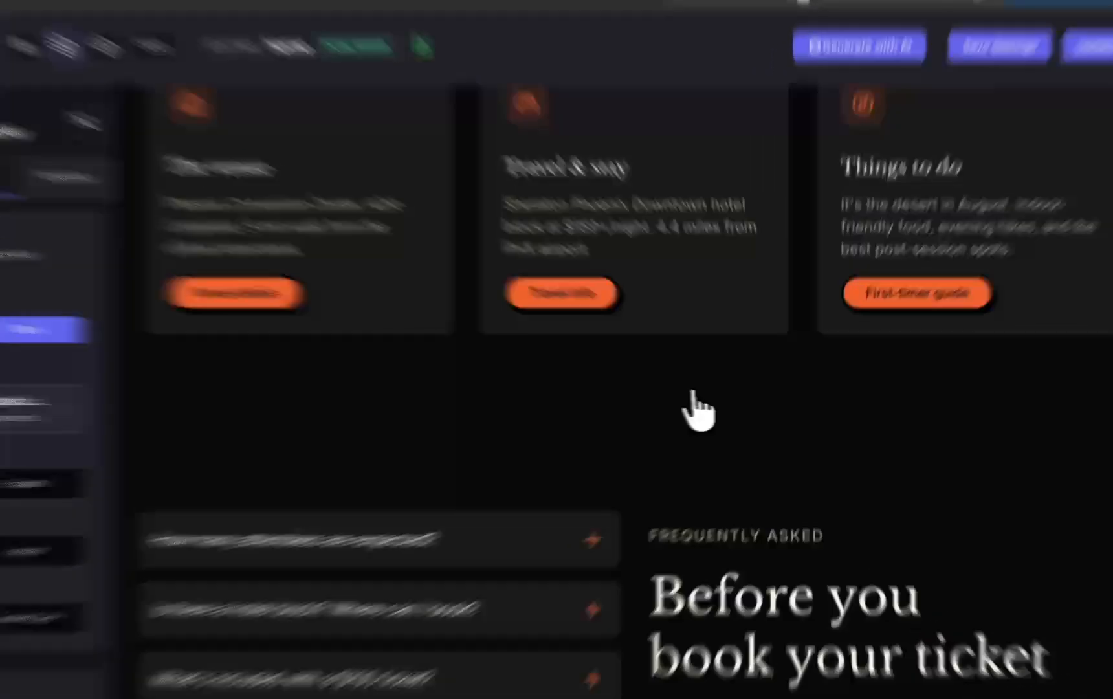
{"action": "left_click", "coordinate": [697, 398]}
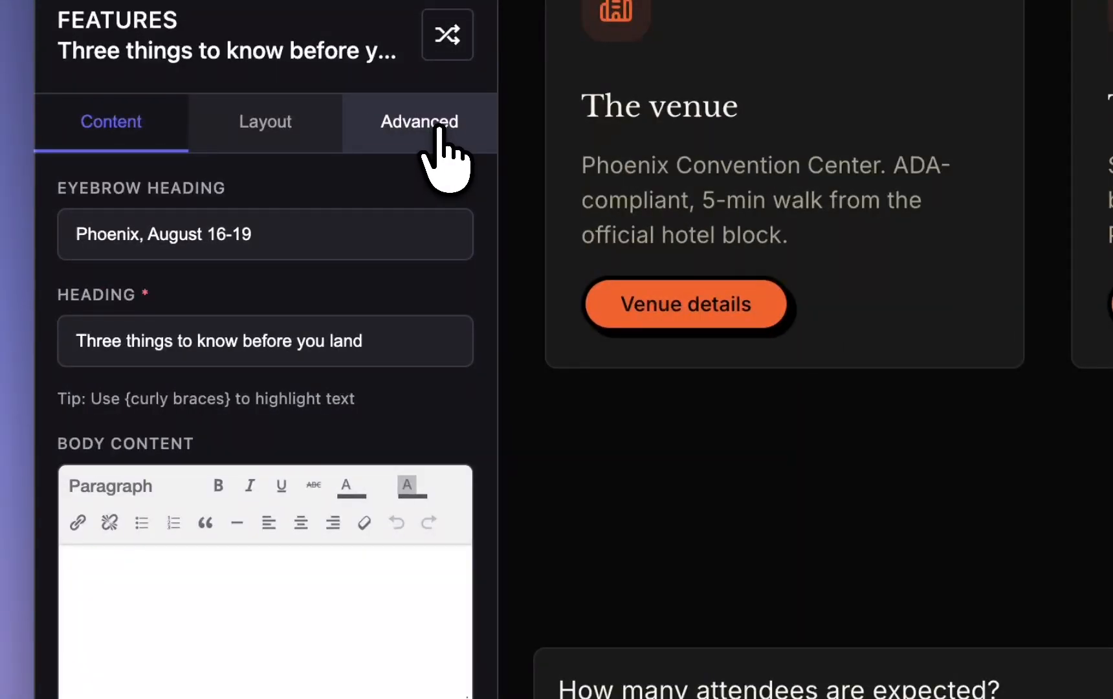
{"action": "left_click", "coordinate": [440, 139]}
{"action": "left_click", "coordinate": [130, 568]}
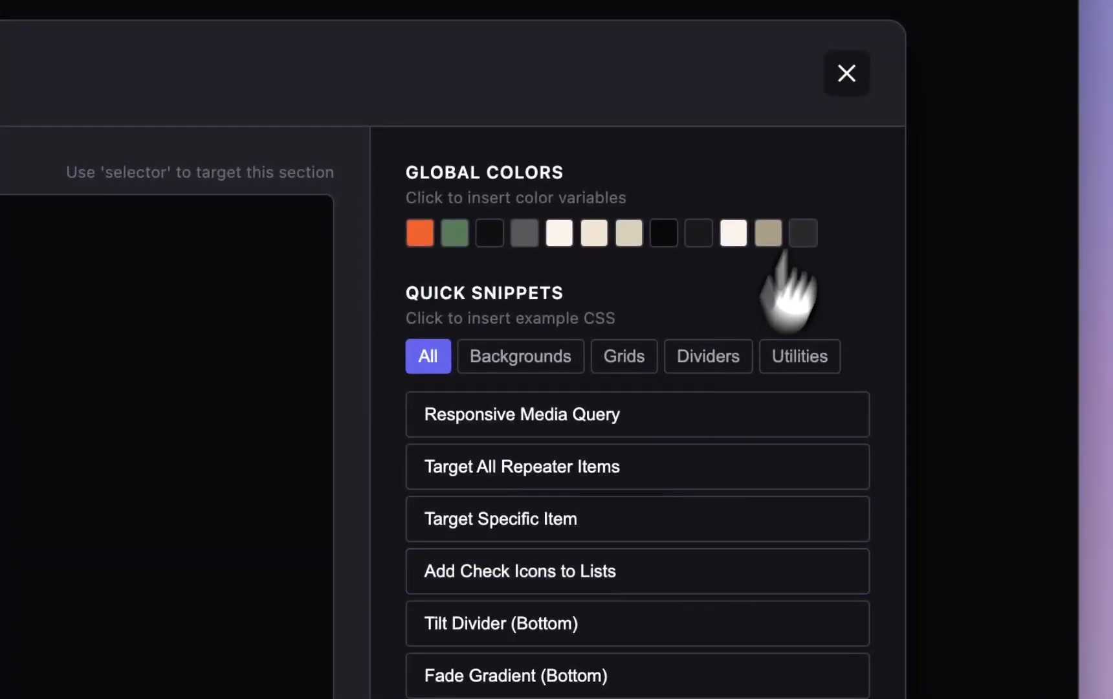
{"action": "left_click", "coordinate": [848, 123]}
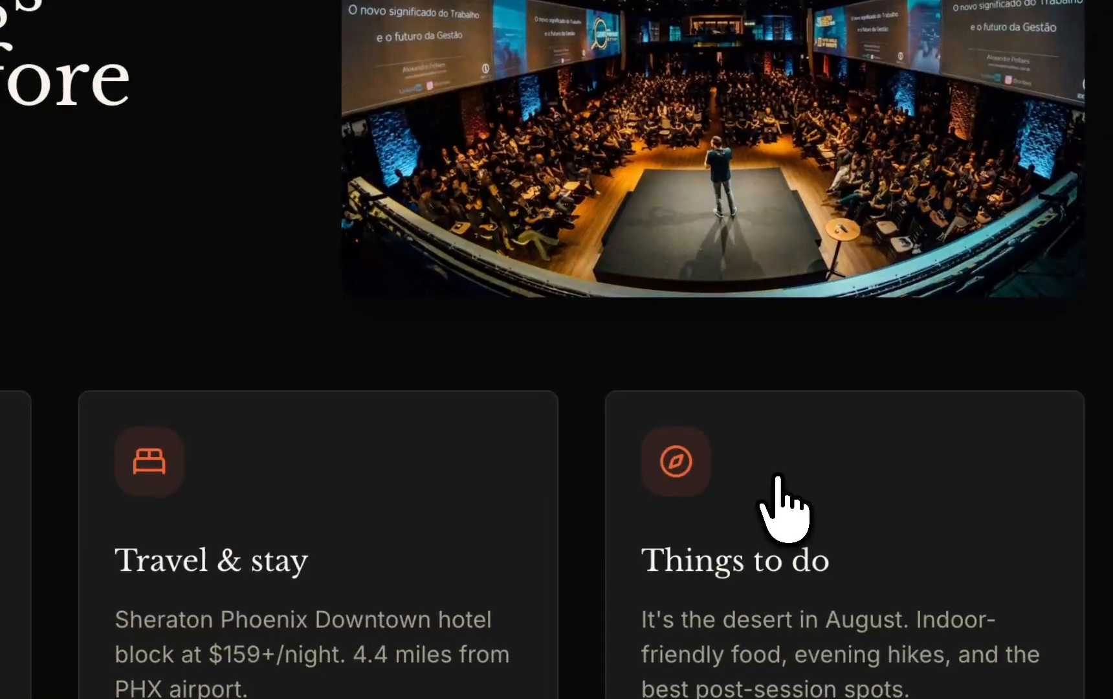
{"action": "scroll", "coordinate": [780, 511], "scroll_direction": "down", "scroll_amount": 5}
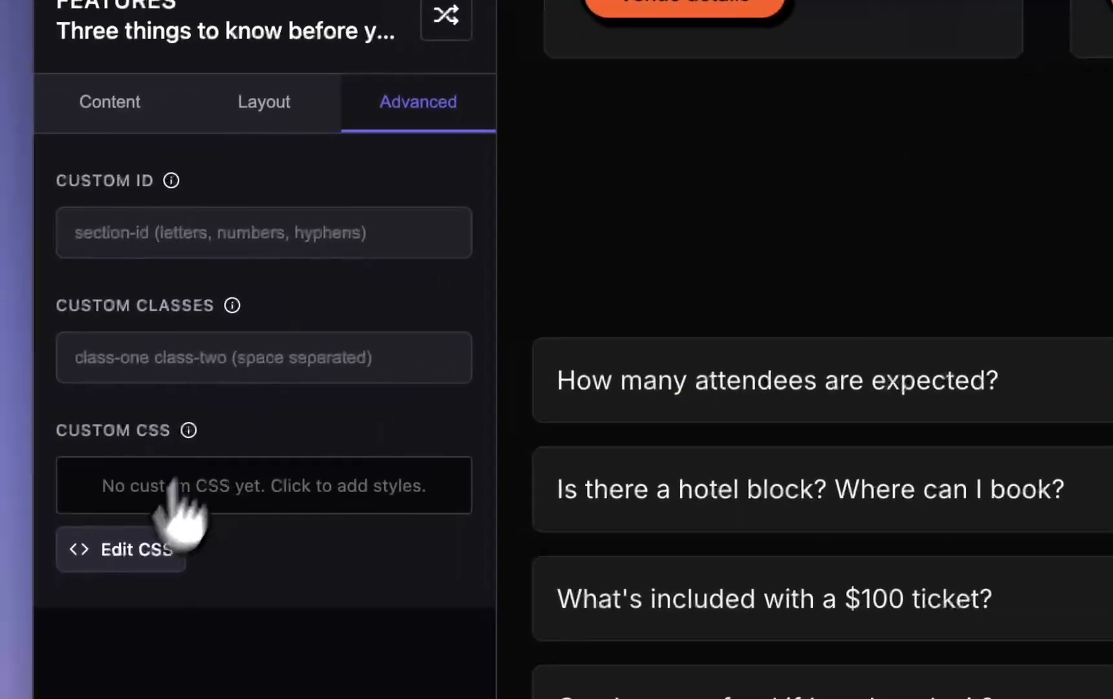
{"action": "left_click", "coordinate": [126, 554]}
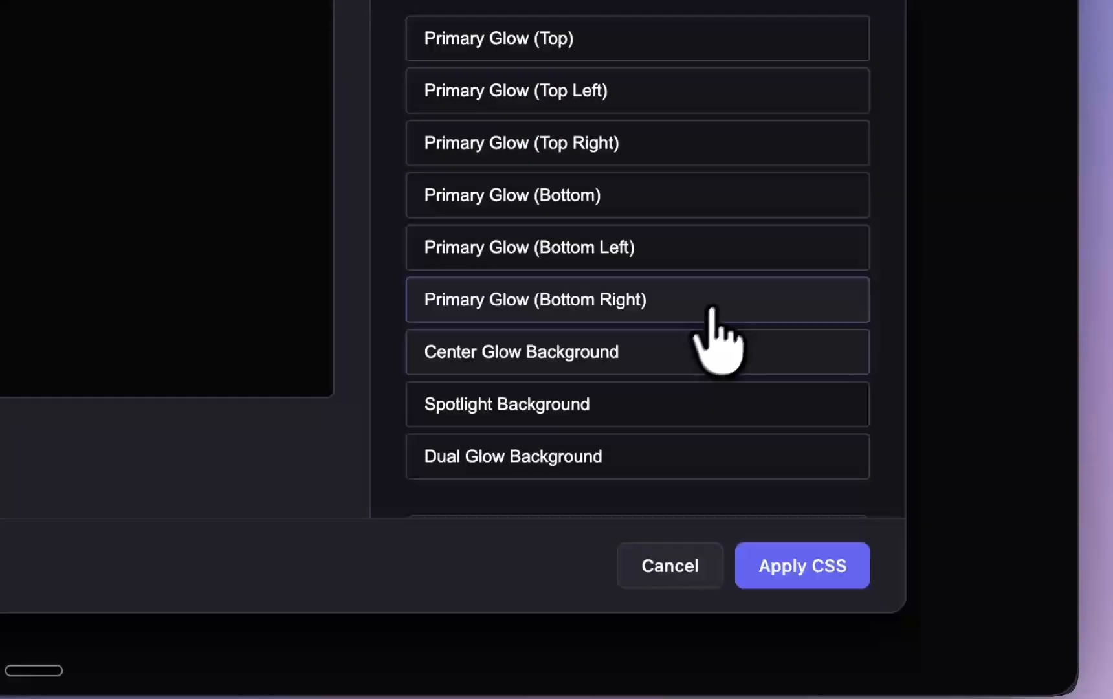
{"action": "left_click", "coordinate": [708, 491]}
{"action": "left_click", "coordinate": [787, 565]}
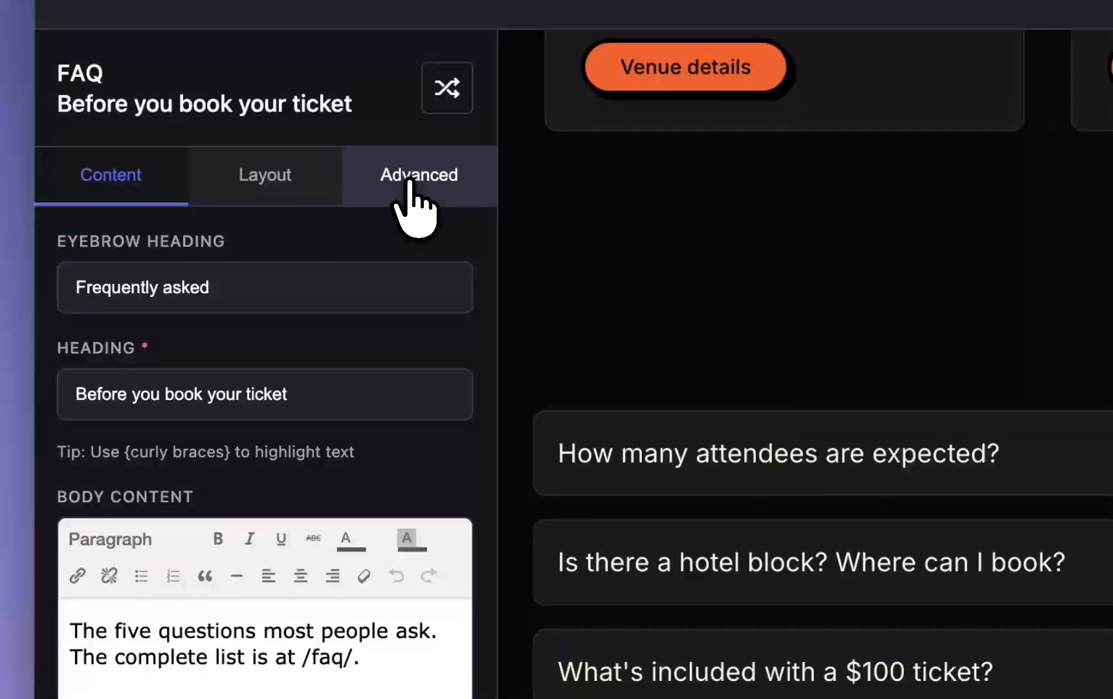
Apply the Primary Glow (Top Right) background snippet as custom CSS on the "Before you book your ticket" FAQ section
{"action": "left_click", "coordinate": [409, 184]}
{"action": "left_click", "coordinate": [142, 606]}
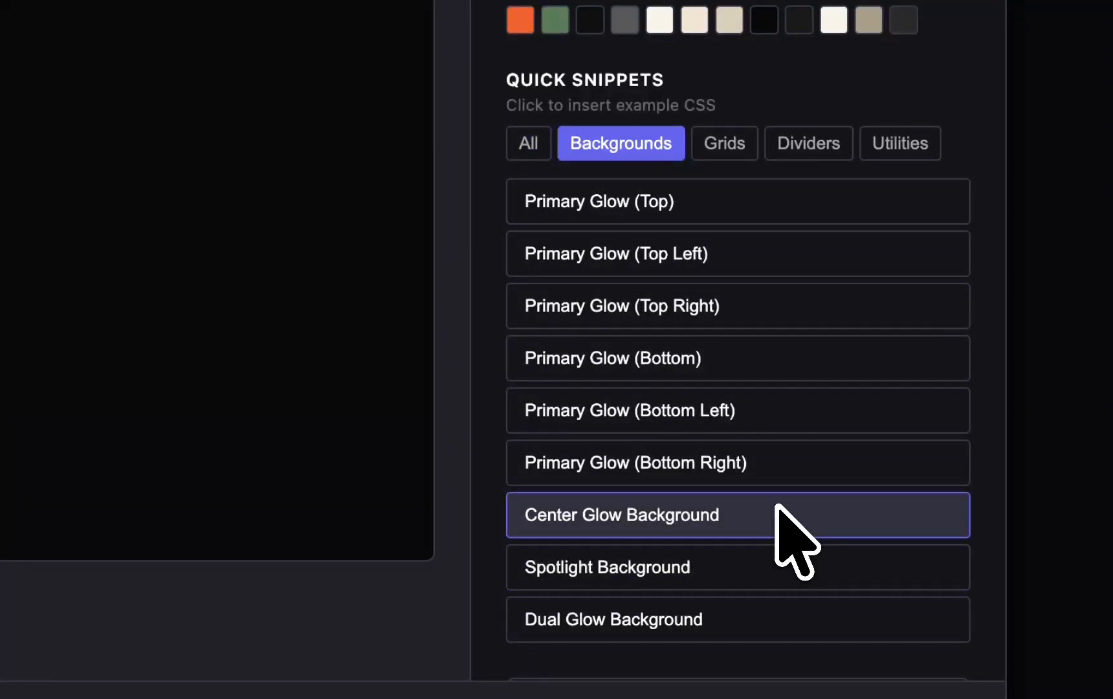
{"action": "left_click", "coordinate": [791, 303]}
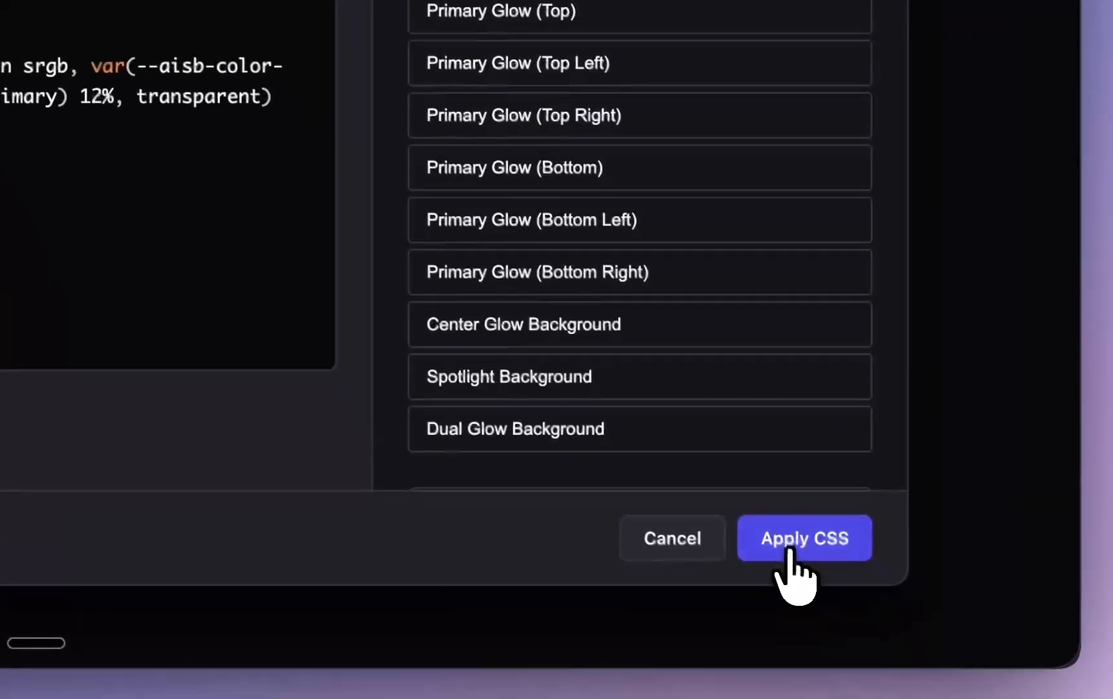
{"action": "left_click", "coordinate": [791, 549]}
Examine the glow across the travel and FAQ sections and how the dark and light sections alternate along the whole Home page
{"action": "scroll", "coordinate": [837, 169], "scroll_direction": "up", "scroll_amount": 5}
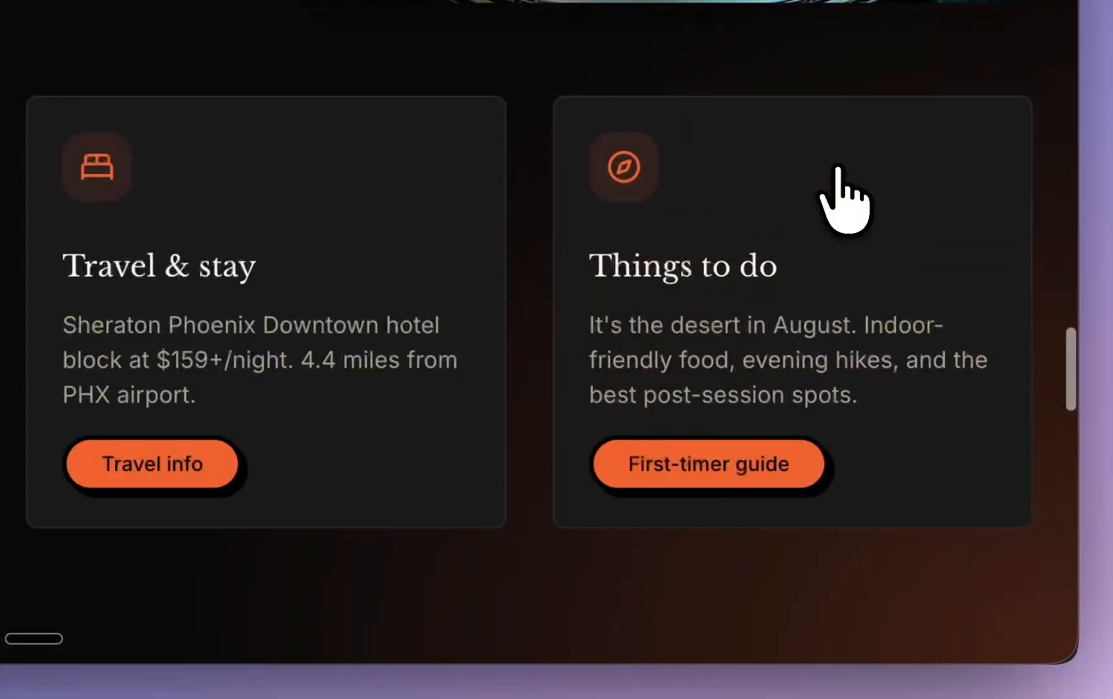
{"action": "scroll", "coordinate": [837, 169], "scroll_direction": "down", "scroll_amount": 10}
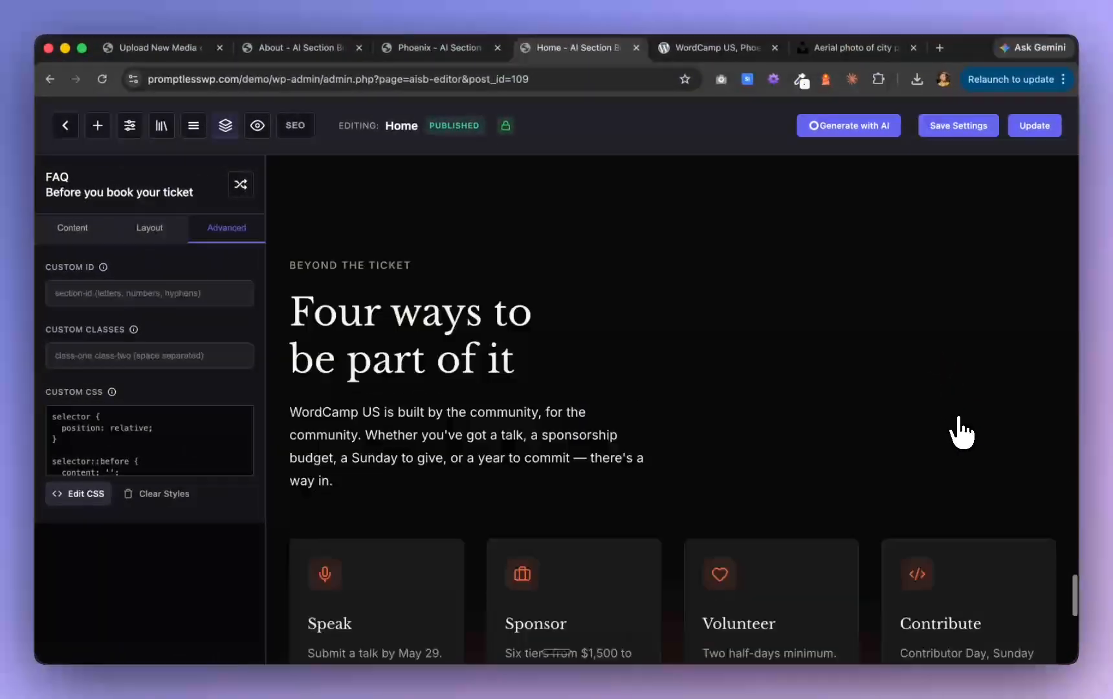
{"action": "scroll", "coordinate": [954, 418], "scroll_direction": "down", "scroll_amount": 6}
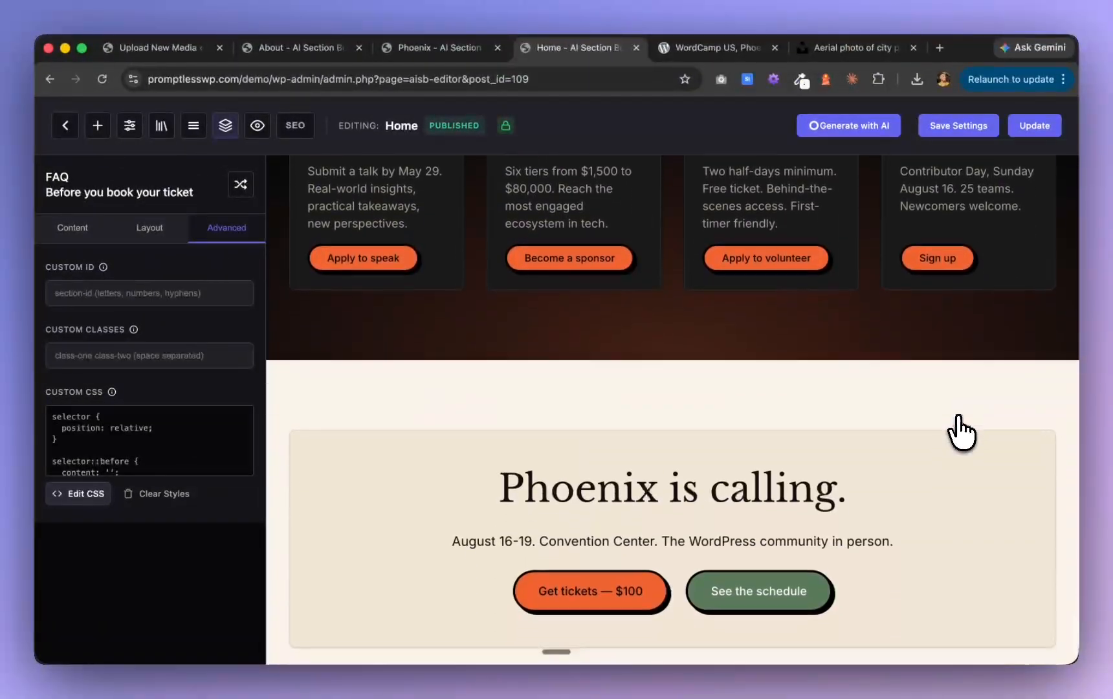
{"action": "scroll", "coordinate": [961, 431], "scroll_direction": "up", "scroll_amount": 6}
{"action": "scroll", "coordinate": [961, 430], "scroll_direction": "up", "scroll_amount": 10}
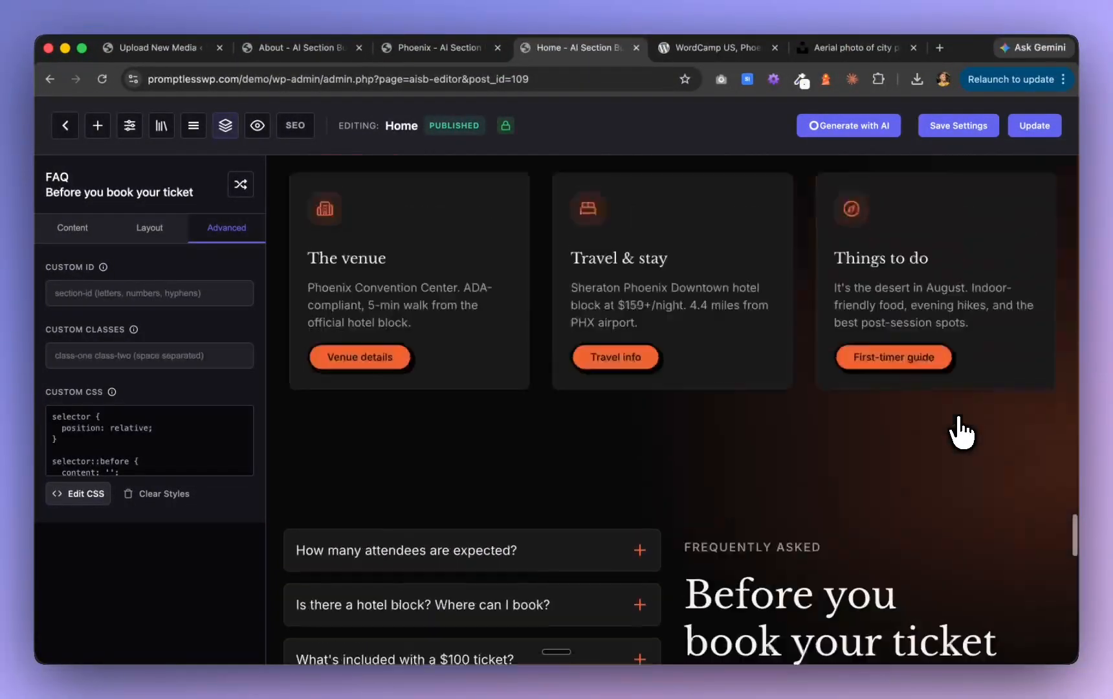
{"action": "scroll", "coordinate": [962, 430], "scroll_direction": "up", "scroll_amount": 15}
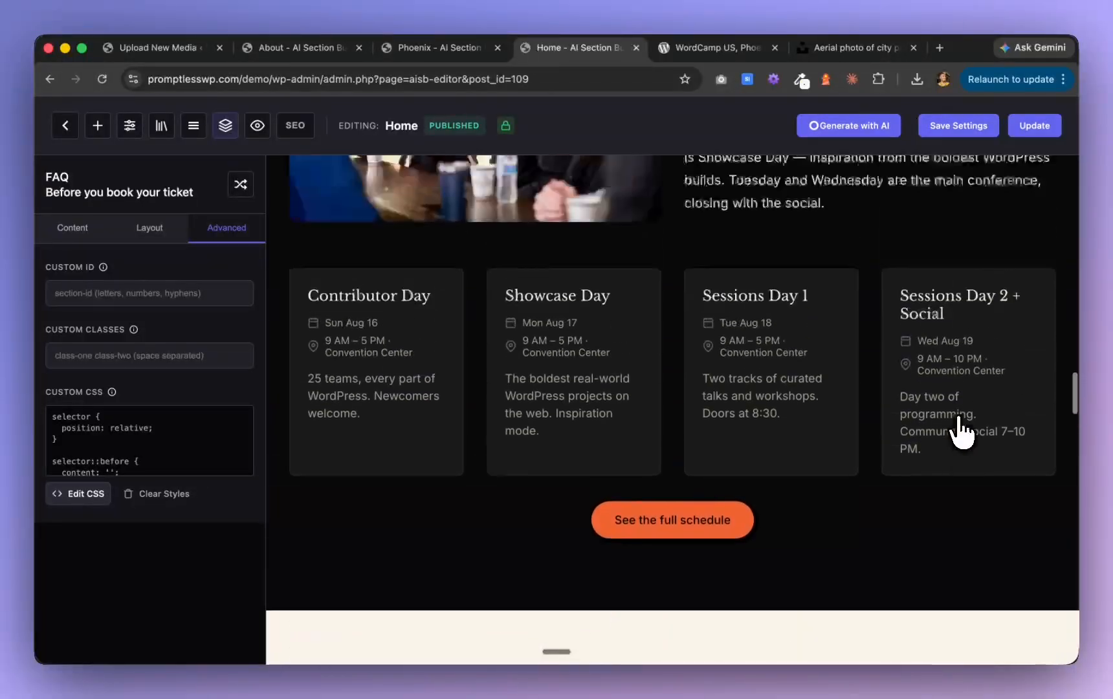
{"action": "scroll", "coordinate": [961, 431], "scroll_direction": "up", "scroll_amount": 15}
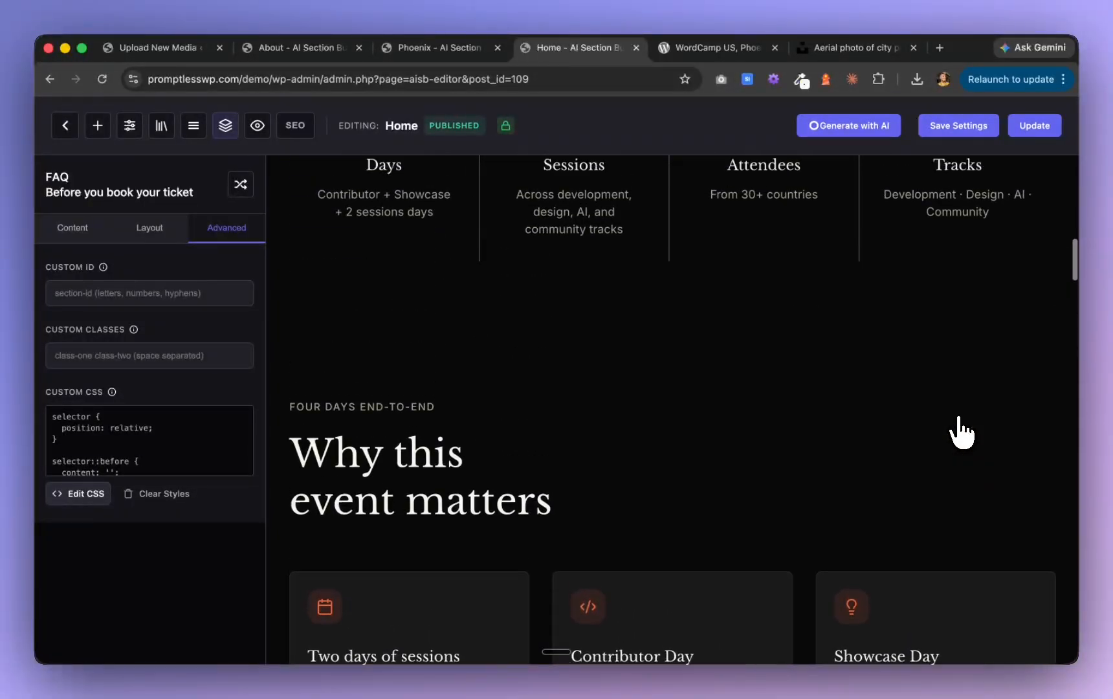
{"action": "scroll", "coordinate": [961, 430], "scroll_direction": "up", "scroll_amount": 5}
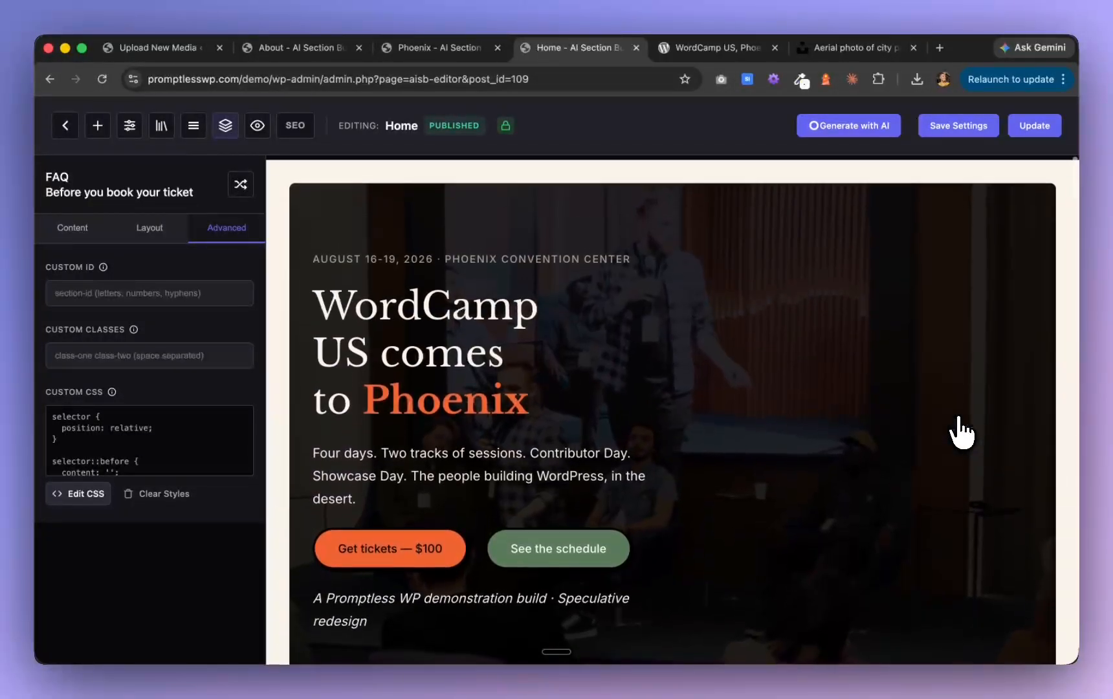
{"action": "scroll", "coordinate": [961, 430], "scroll_direction": "down", "scroll_amount": 15}
{"action": "scroll", "coordinate": [962, 430], "scroll_direction": "down", "scroll_amount": 20}
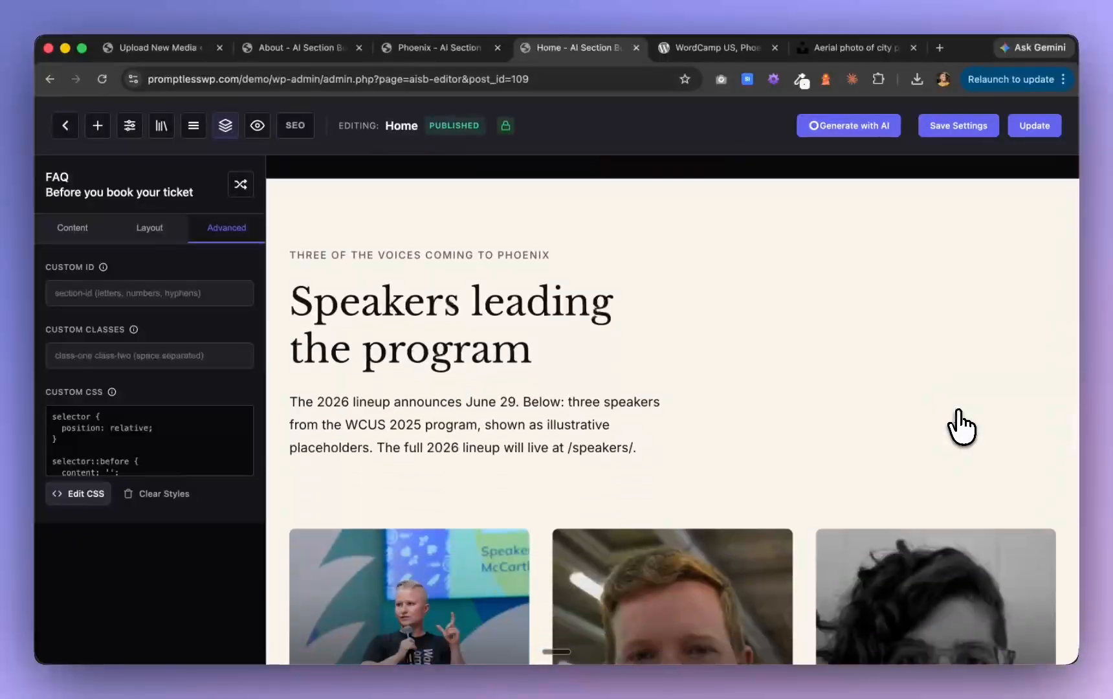
{"action": "scroll", "coordinate": [961, 427], "scroll_direction": "down", "scroll_amount": 12}
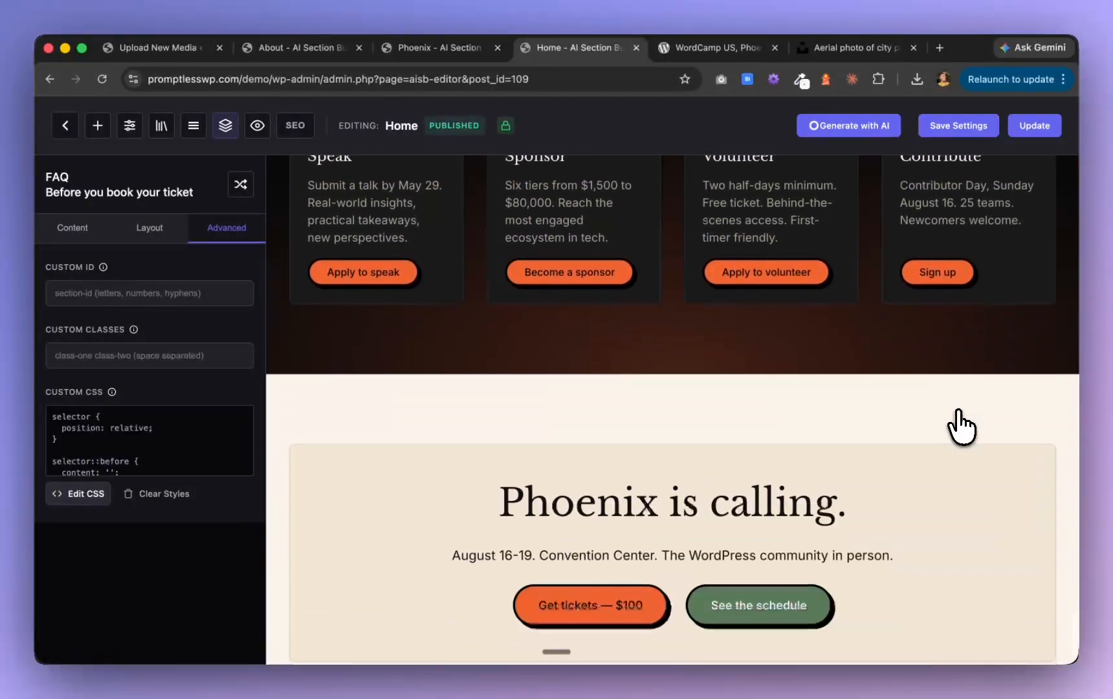
{"action": "scroll", "coordinate": [962, 427], "scroll_direction": "up", "scroll_amount": 6}
{"action": "scroll", "coordinate": [962, 427], "scroll_direction": "up", "scroll_amount": 5}
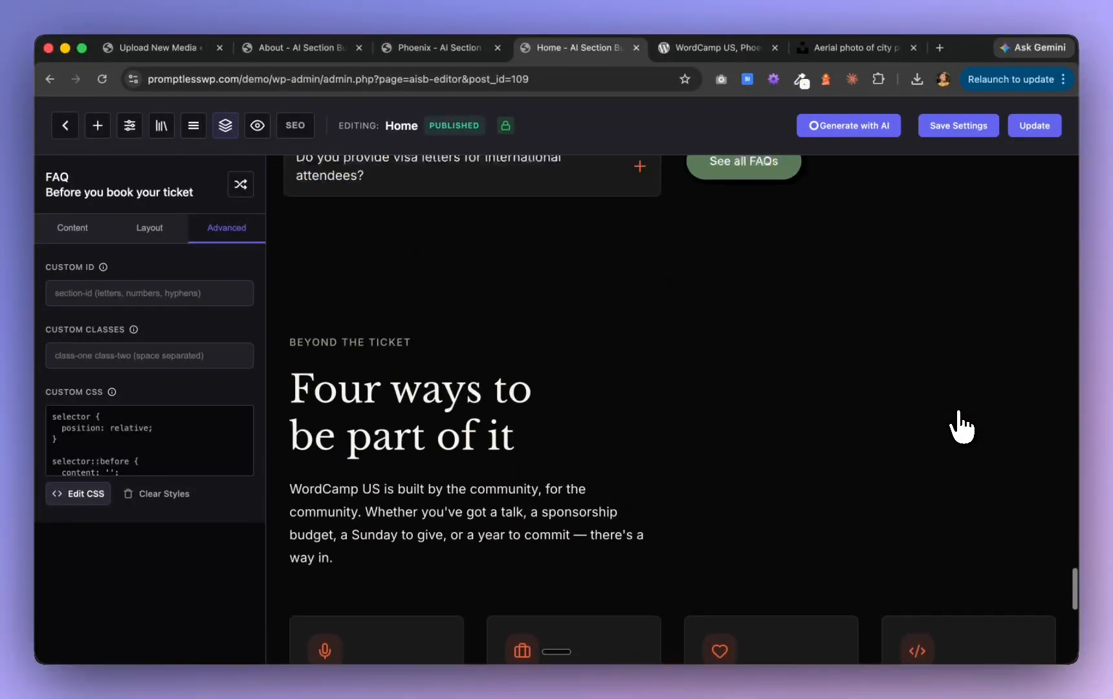
{"action": "scroll", "coordinate": [961, 427], "scroll_direction": "up", "scroll_amount": 10}
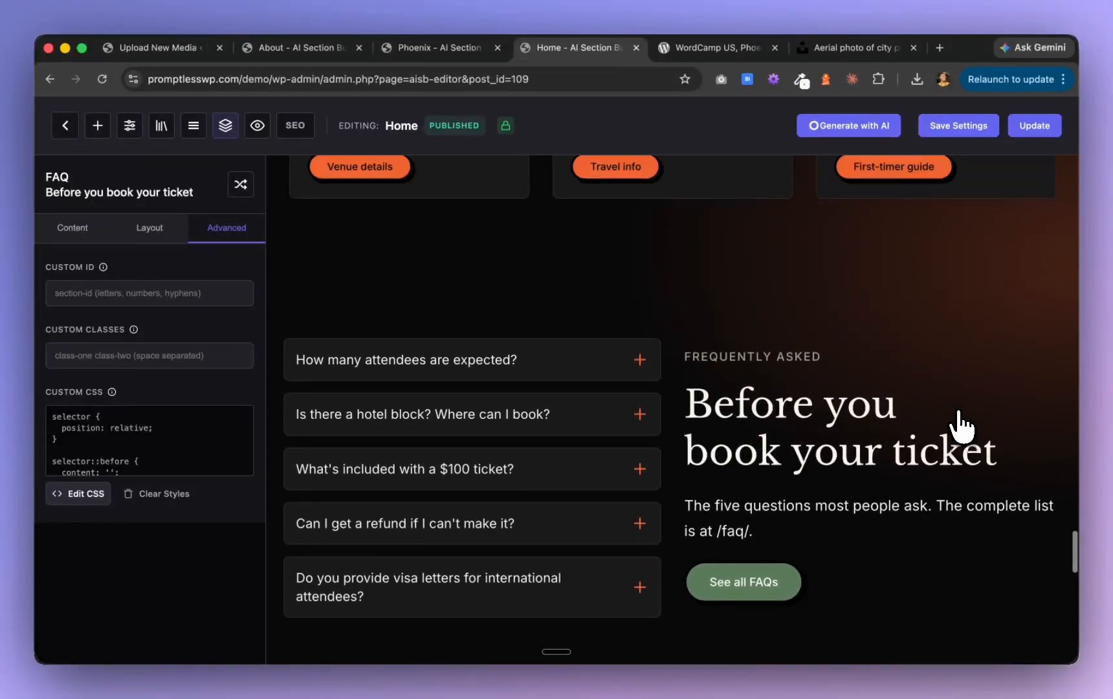
{"action": "scroll", "coordinate": [962, 427], "scroll_direction": "up", "scroll_amount": 6}
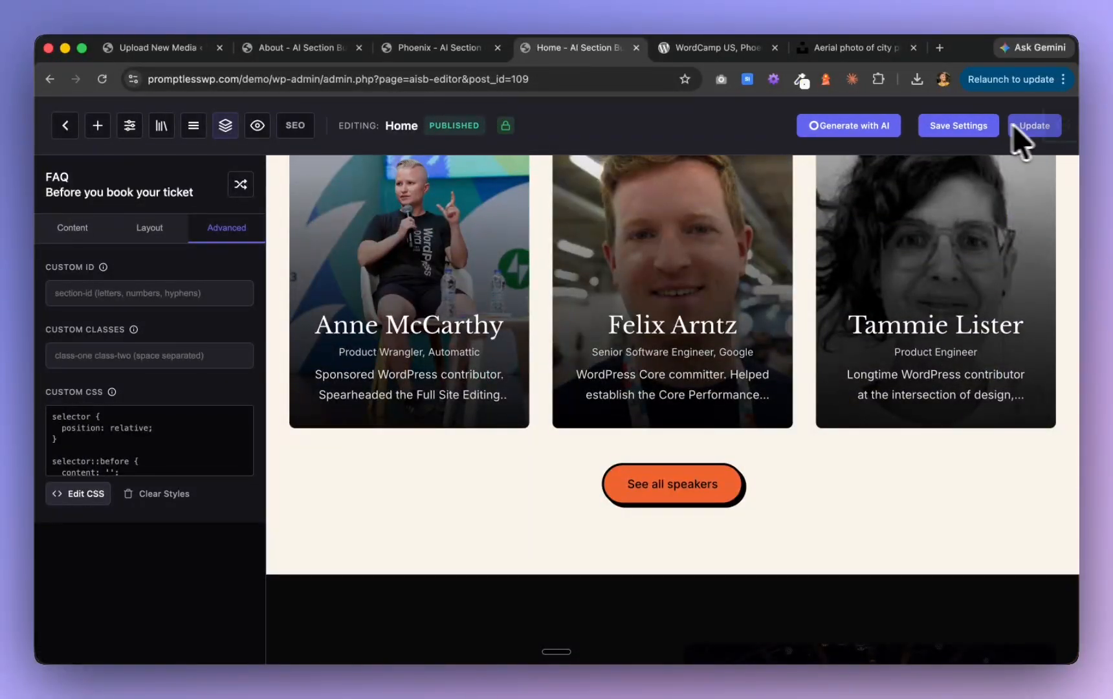
Update the Home page and save the global settings
{"action": "left_click", "coordinate": [1051, 123]}
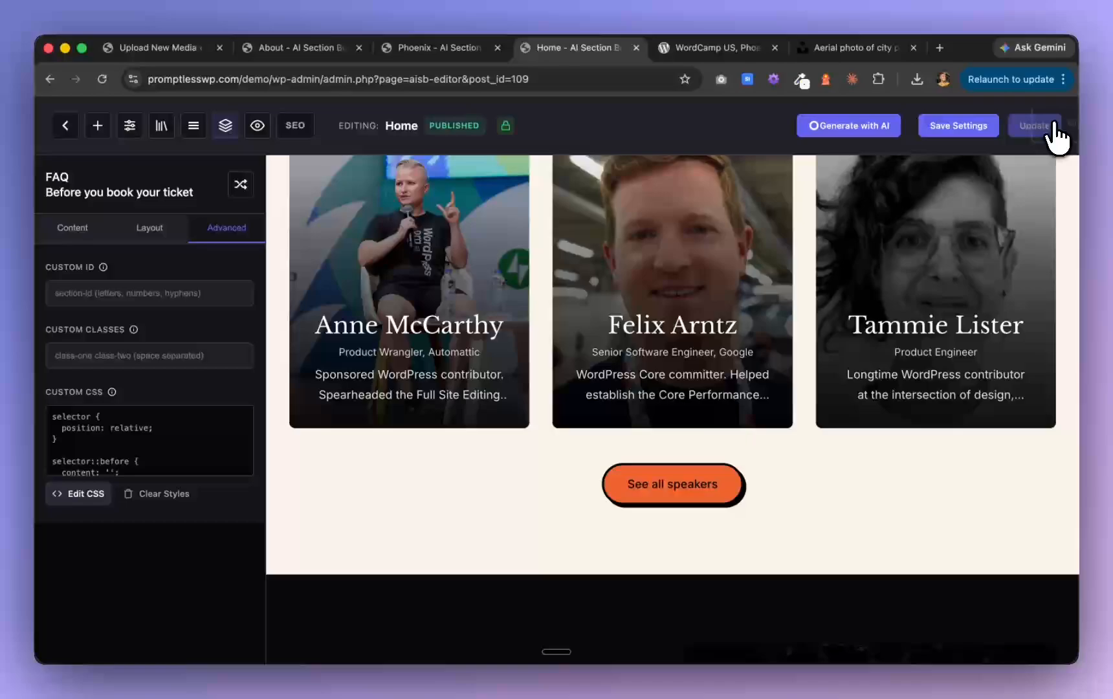
{"action": "left_click", "coordinate": [961, 129]}
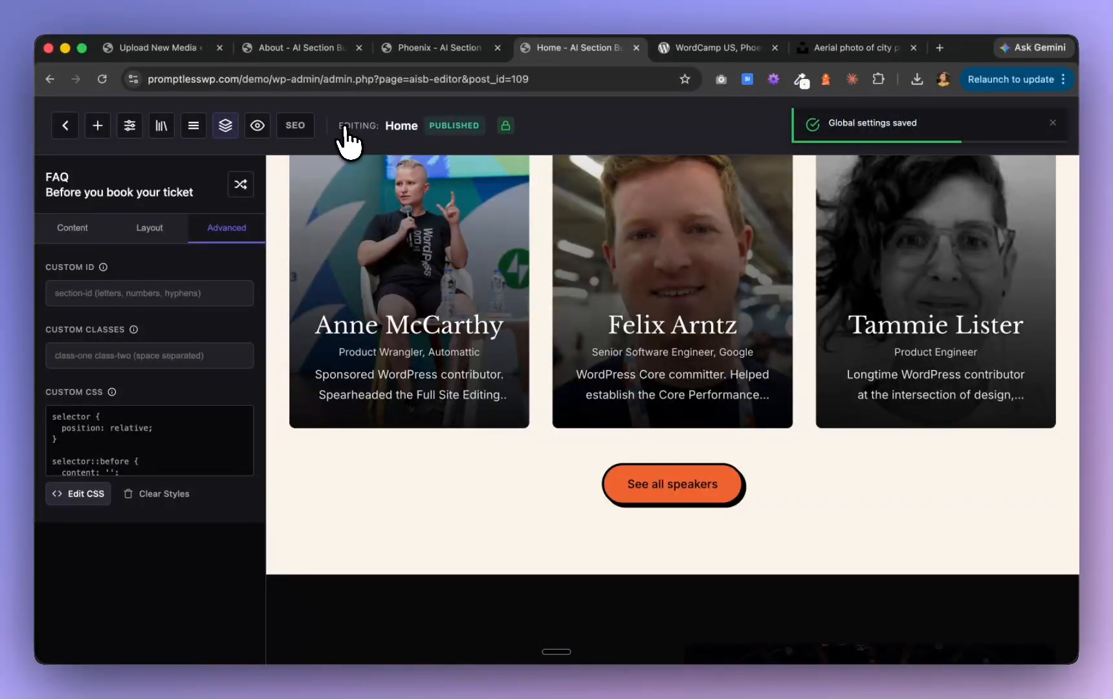
Switch to Claude and read the latest Phase I report on the speakers and sponsors pages
{"action": "key", "text": "super+Tab"}
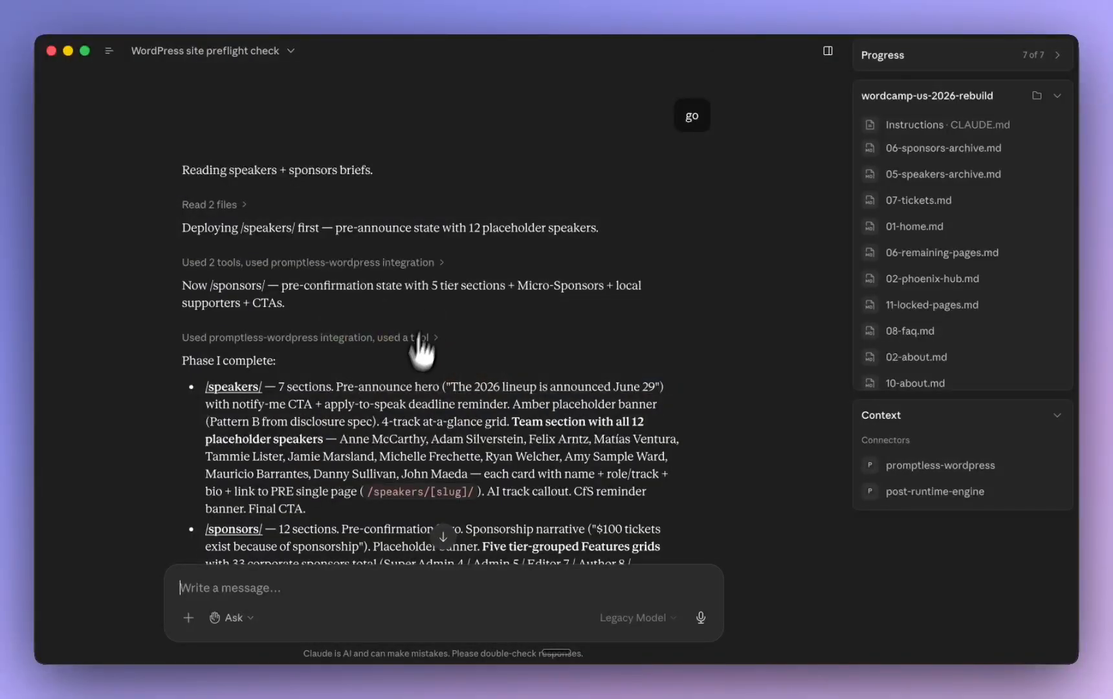
{"action": "left_click", "coordinate": [443, 534]}
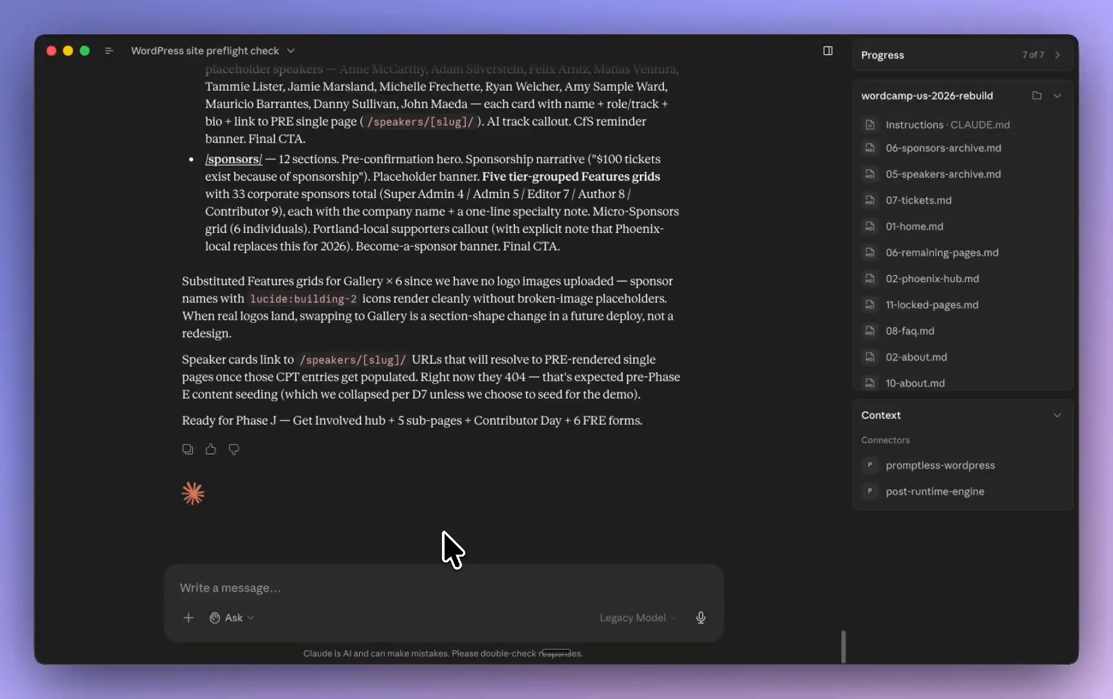
{"action": "scroll", "coordinate": [315, 312], "scroll_direction": "up", "scroll_amount": 5}
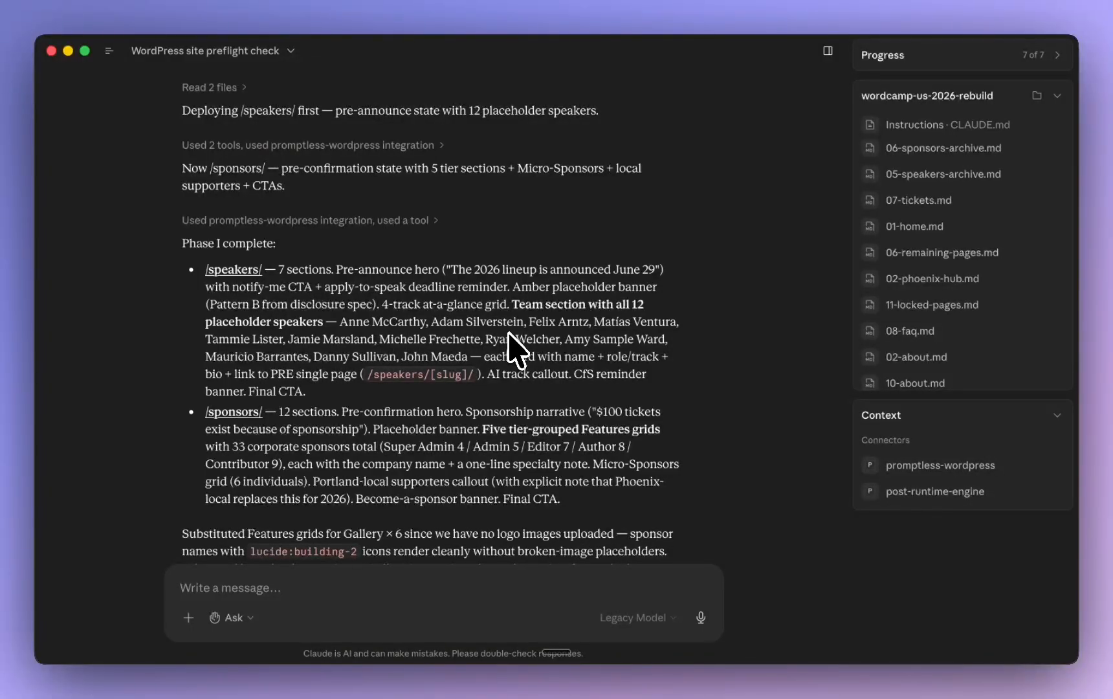
{"action": "scroll", "coordinate": [506, 353], "scroll_direction": "down", "scroll_amount": 2}
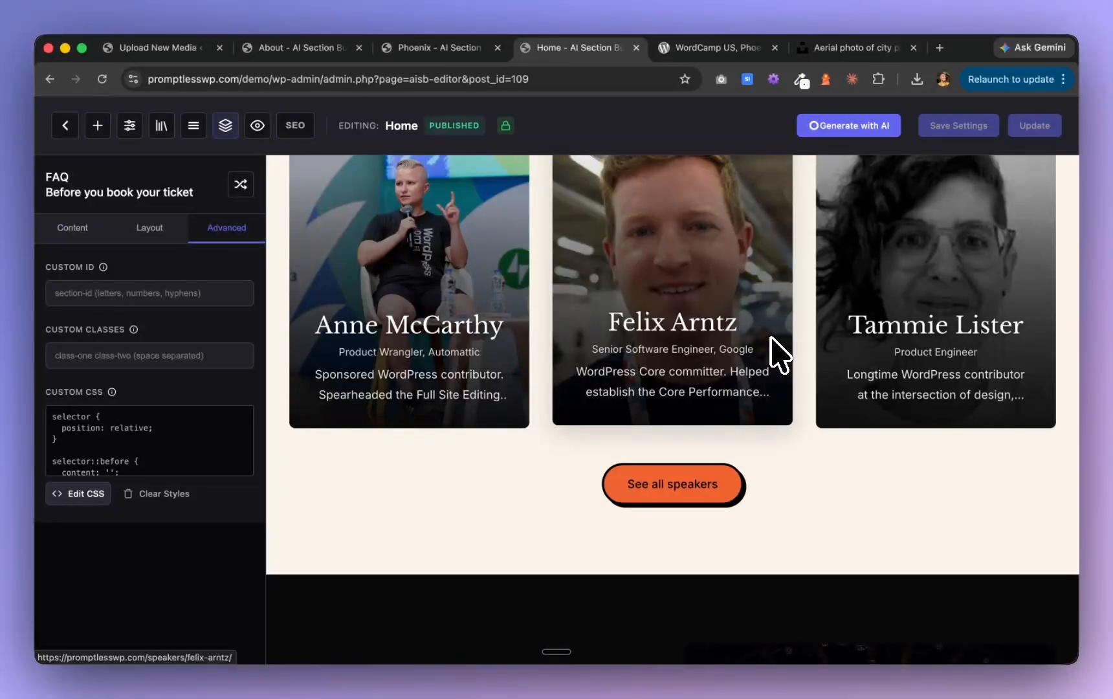
Switch back to the browser, preview the Home page's hero and "The 2026 program at a glance" section, and return to the page editor
{"action": "scroll", "coordinate": [777, 352], "scroll_direction": "up", "scroll_amount": 7}
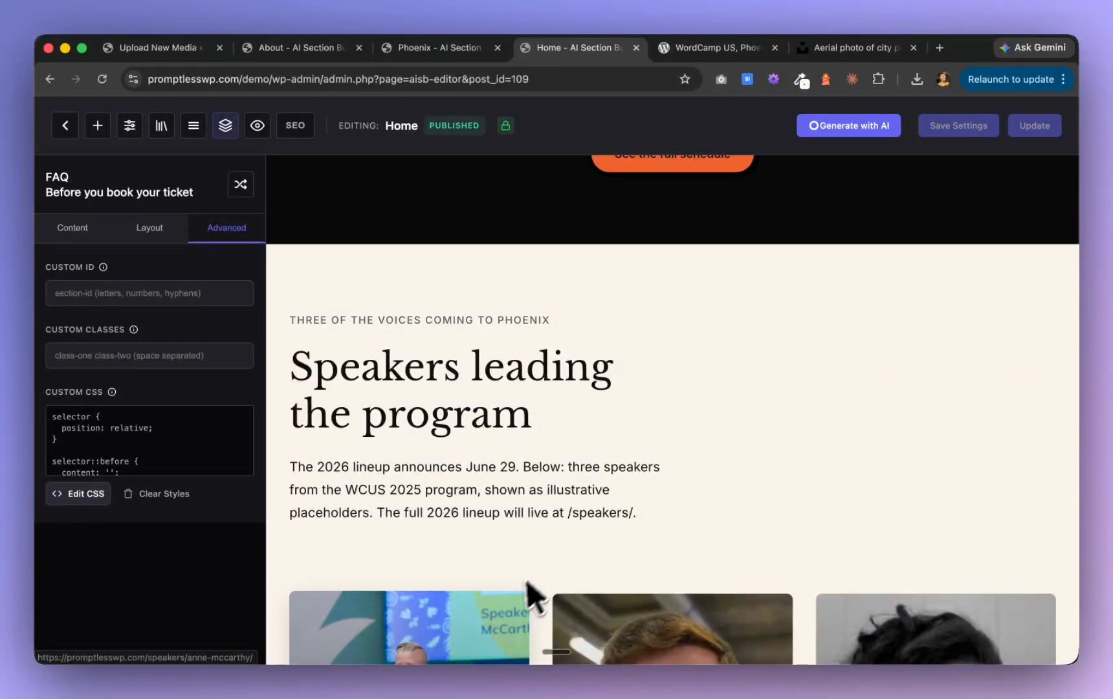
{"action": "scroll", "coordinate": [577, 462], "scroll_direction": "down", "scroll_amount": 4}
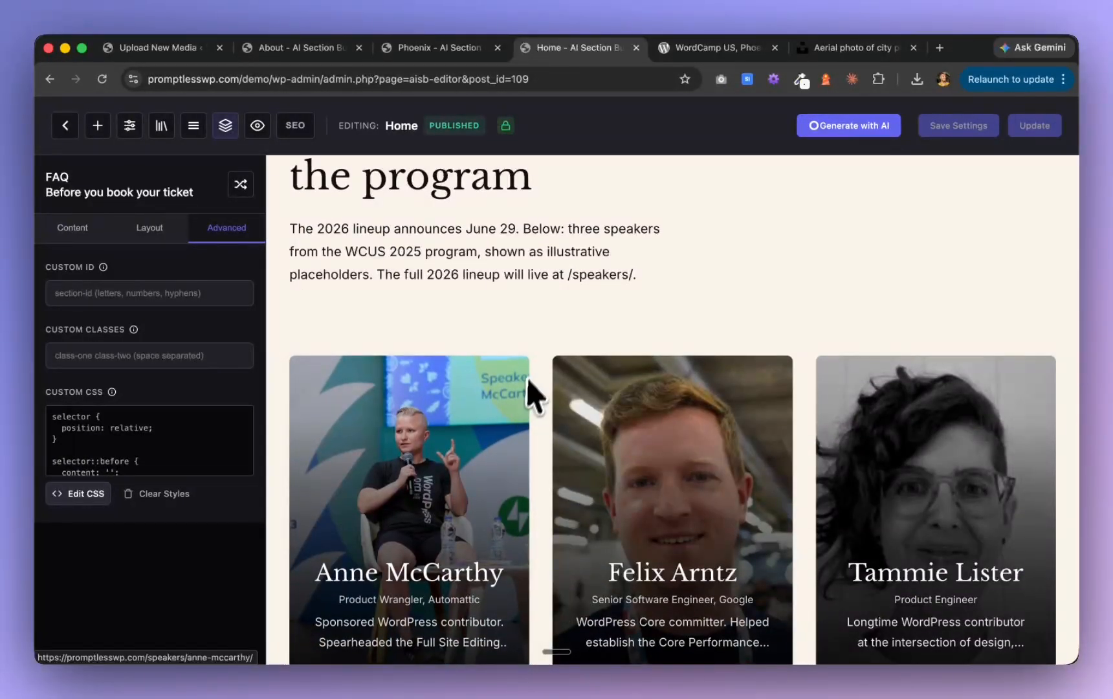
{"action": "left_click", "coordinate": [717, 50]}
{"action": "left_click", "coordinate": [594, 51]}
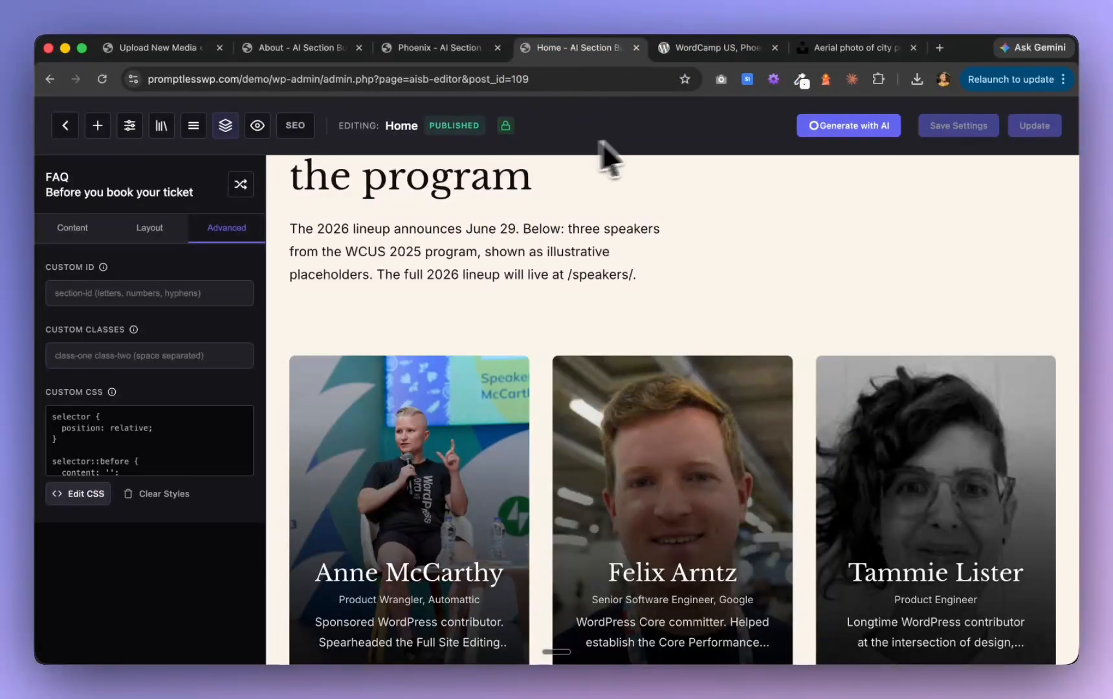
{"action": "left_click", "coordinate": [259, 125]}
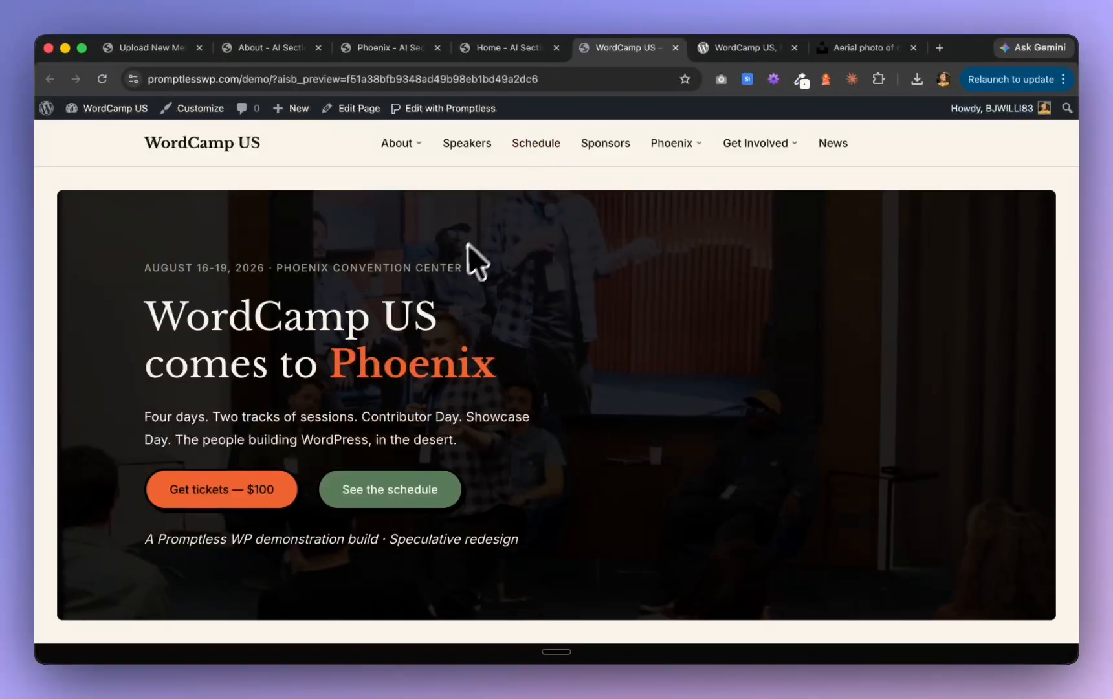
{"action": "scroll", "coordinate": [467, 259], "scroll_direction": "down", "scroll_amount": 5}
{"action": "scroll", "coordinate": [457, 257], "scroll_direction": "down", "scroll_amount": 3}
{"action": "scroll", "coordinate": [457, 258], "scroll_direction": "up", "scroll_amount": 9}
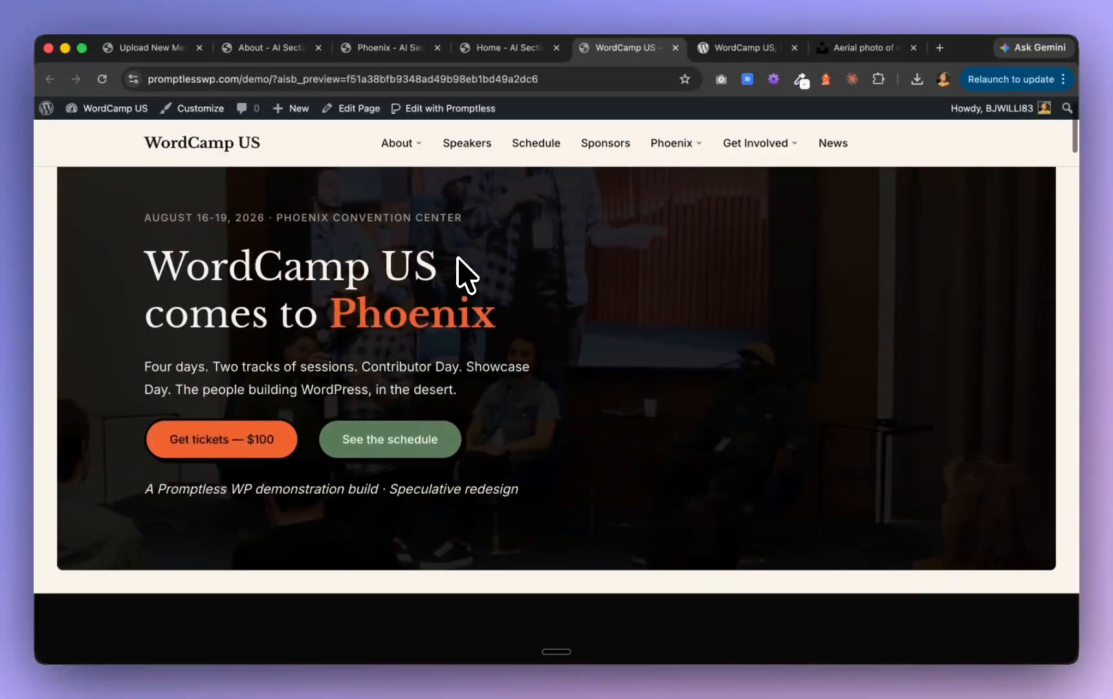
{"action": "scroll", "coordinate": [292, 368], "scroll_direction": "down", "scroll_amount": 8}
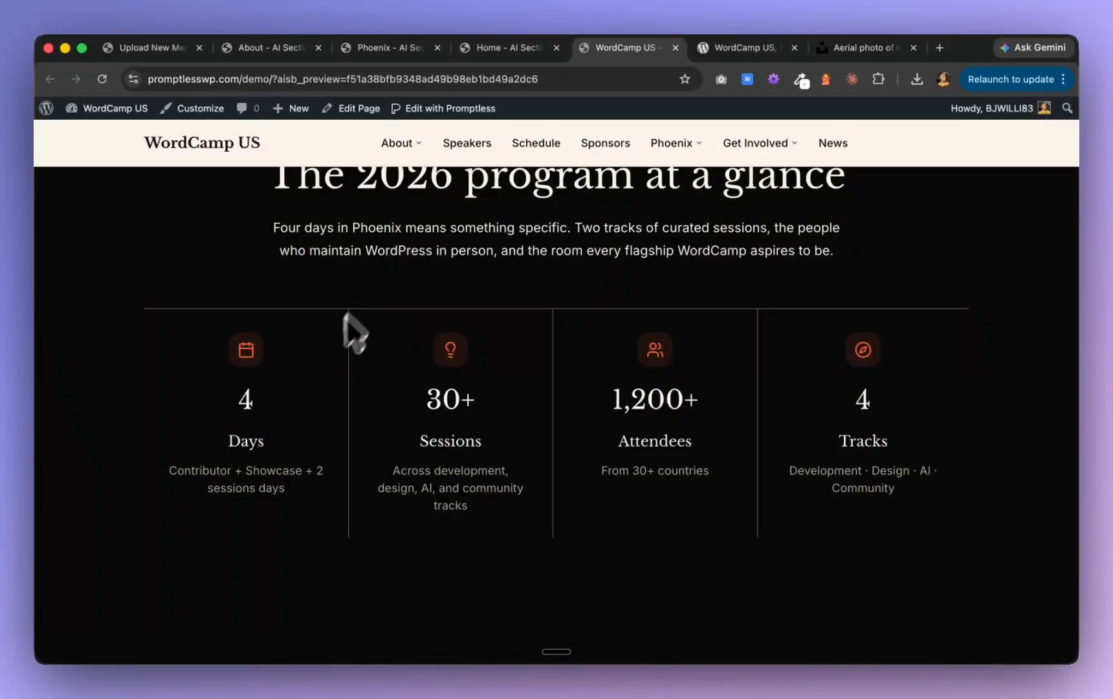
{"action": "scroll", "coordinate": [318, 393], "scroll_direction": "down", "scroll_amount": 5}
{"action": "scroll", "coordinate": [316, 393], "scroll_direction": "up", "scroll_amount": 9}
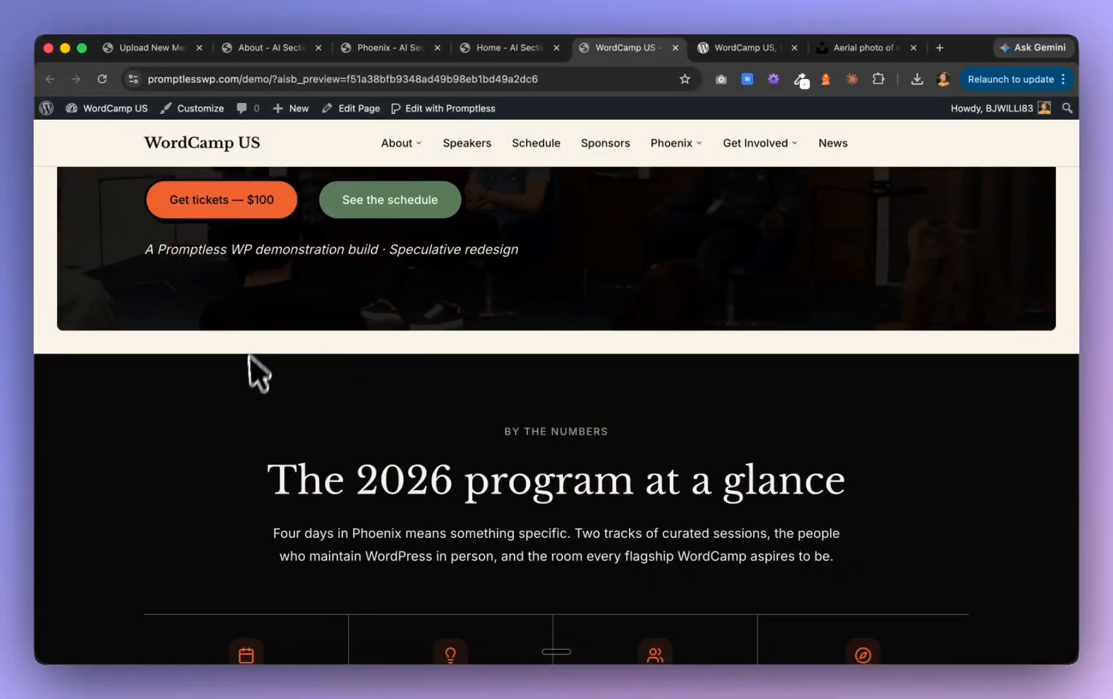
{"action": "left_click", "coordinate": [518, 48]}
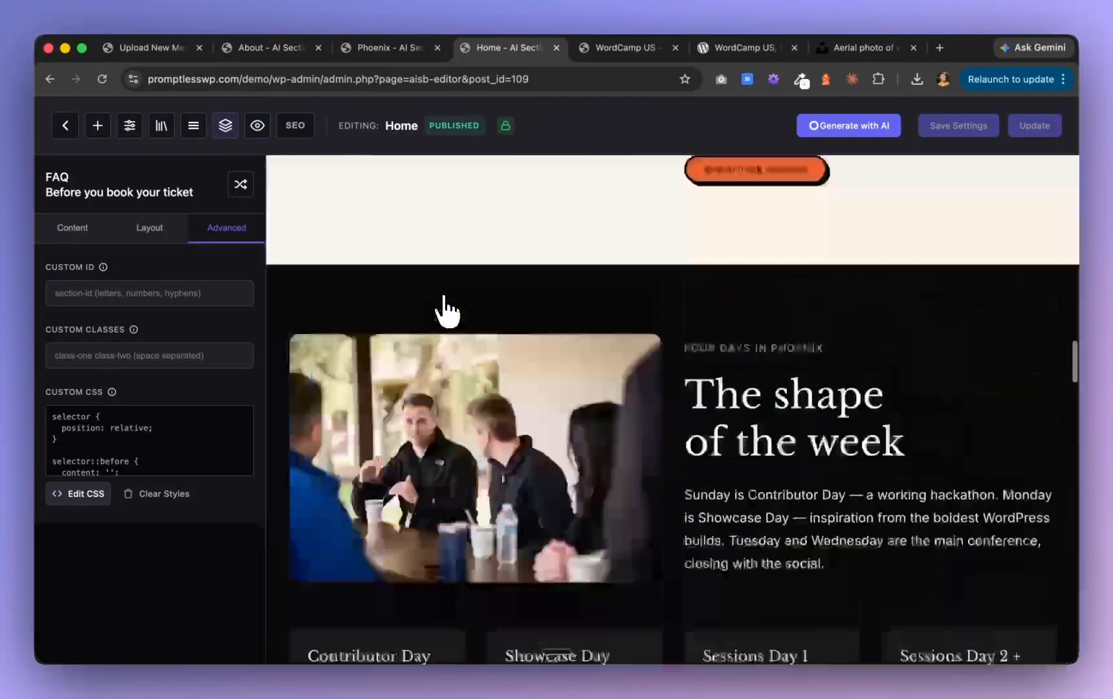
Switch the "The 2026 program at a glance" section to the Light theme variant and update the Home page
{"action": "scroll", "coordinate": [443, 311], "scroll_direction": "up", "scroll_amount": 15}
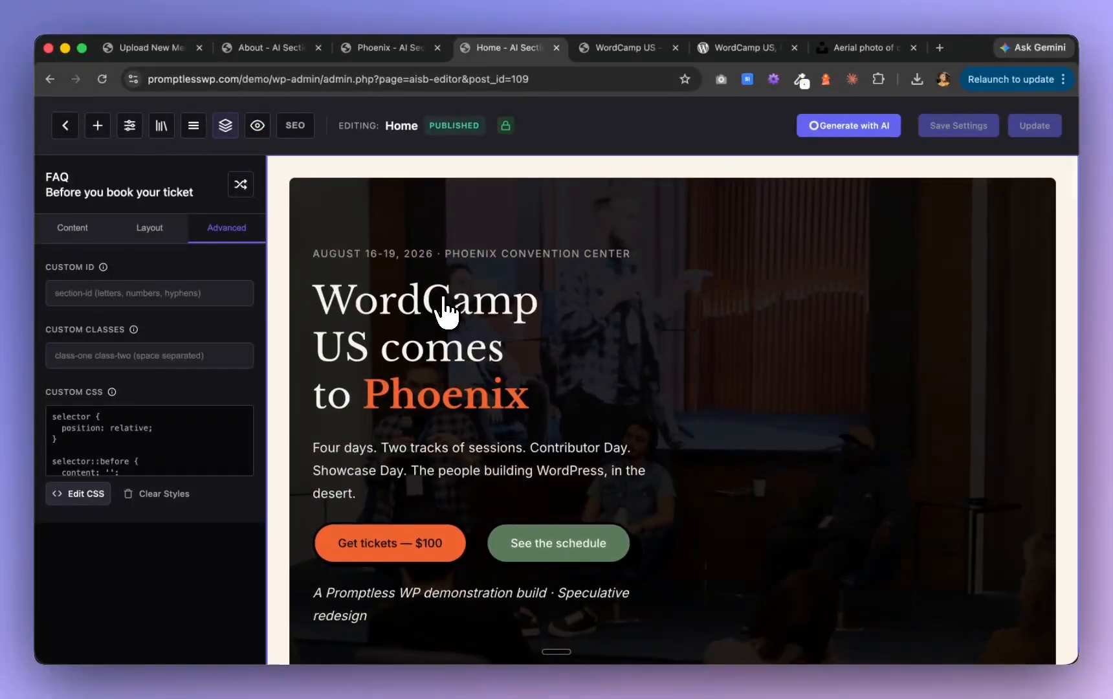
{"action": "scroll", "coordinate": [445, 309], "scroll_direction": "down", "scroll_amount": 5}
{"action": "left_click", "coordinate": [353, 402]}
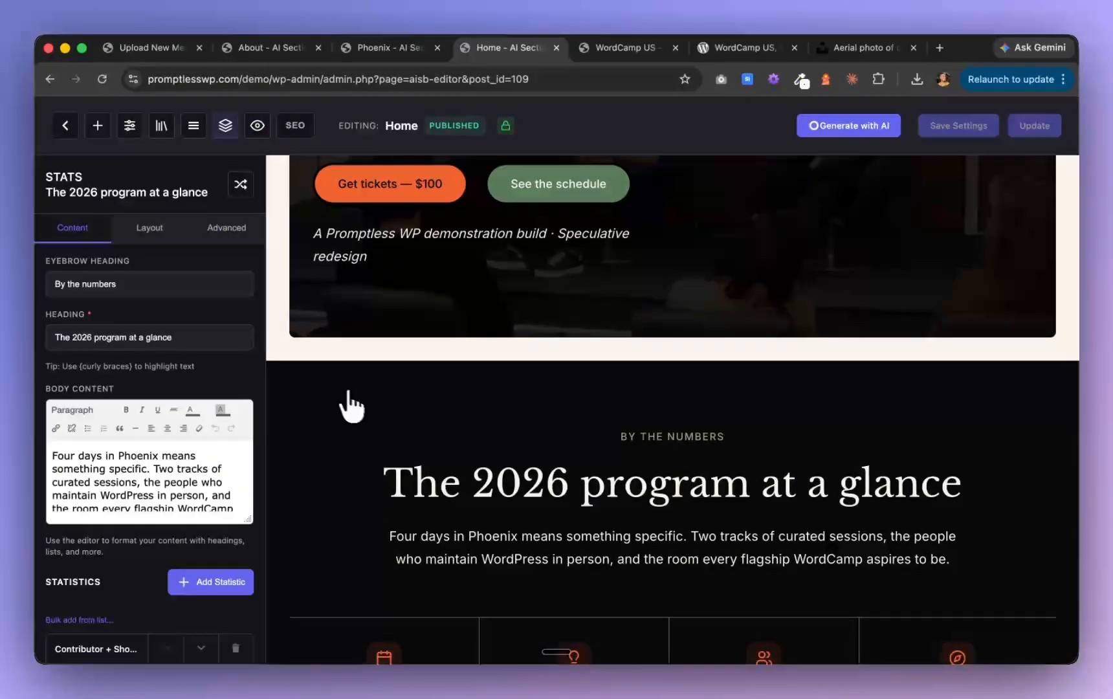
{"action": "left_click", "coordinate": [150, 230]}
{"action": "left_click", "coordinate": [127, 348]}
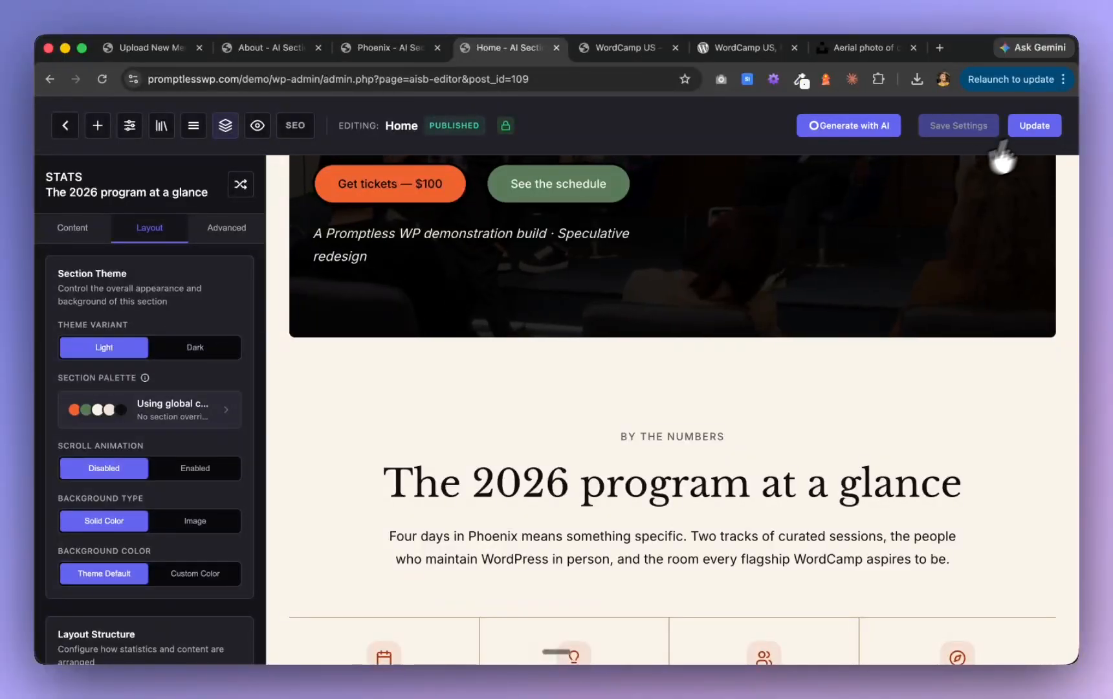
{"action": "left_click", "coordinate": [1035, 127]}
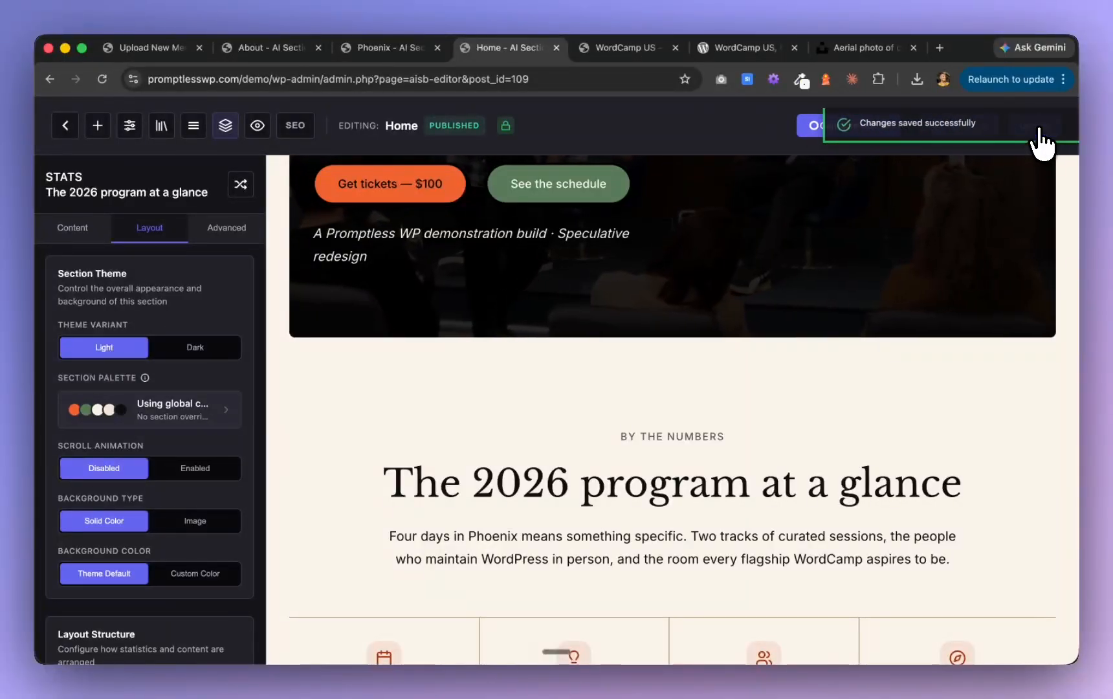
Preview the live Home page from the stats section to "The shape of the week", and return to the hero
{"action": "left_click", "coordinate": [619, 51]}
{"action": "scroll", "coordinate": [555, 259], "scroll_direction": "down", "scroll_amount": 4}
{"action": "scroll", "coordinate": [555, 262], "scroll_direction": "down", "scroll_amount": 12}
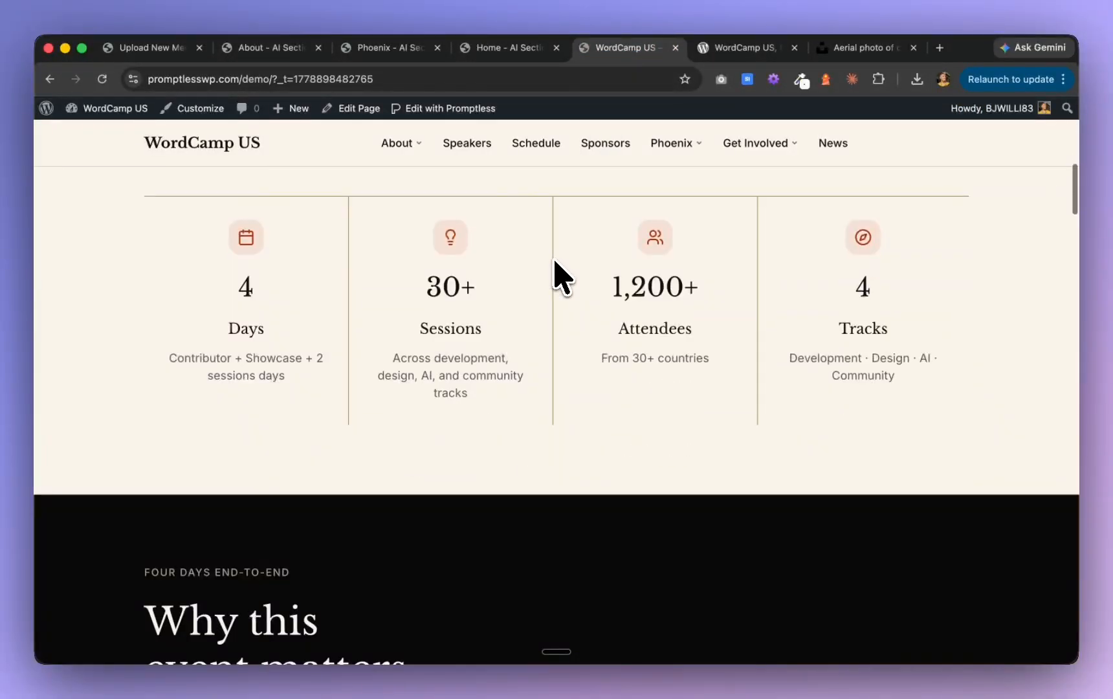
{"action": "scroll", "coordinate": [561, 276], "scroll_direction": "down", "scroll_amount": 15}
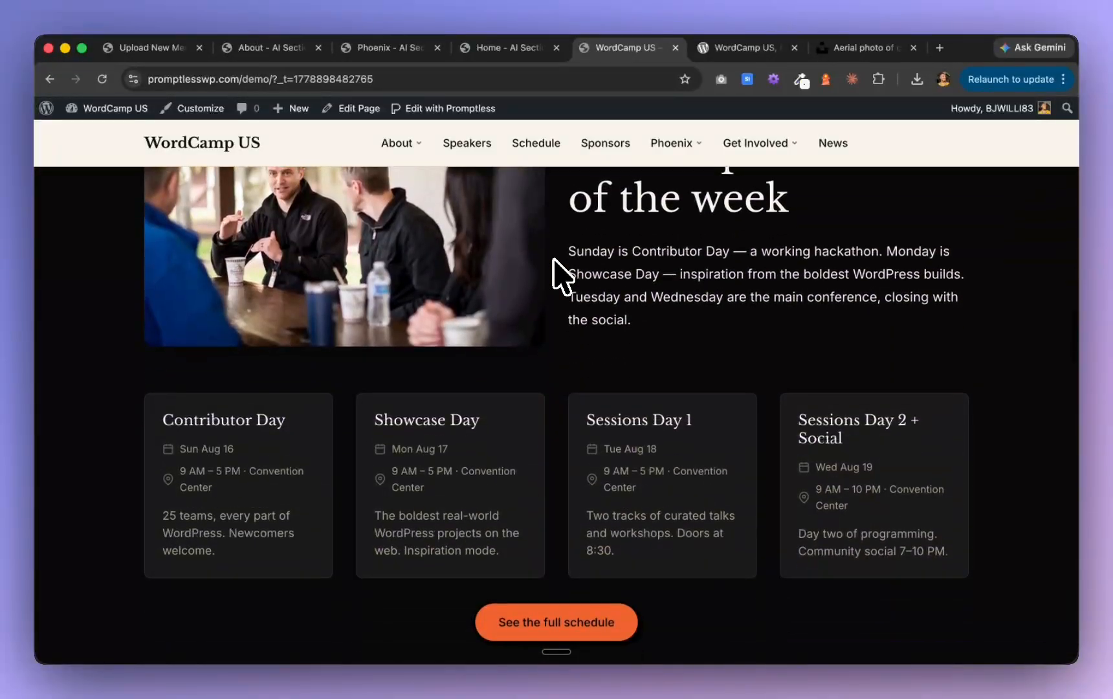
{"action": "scroll", "coordinate": [554, 259], "scroll_direction": "up", "scroll_amount": 8}
{"action": "scroll", "coordinate": [795, 299], "scroll_direction": "down", "scroll_amount": 2}
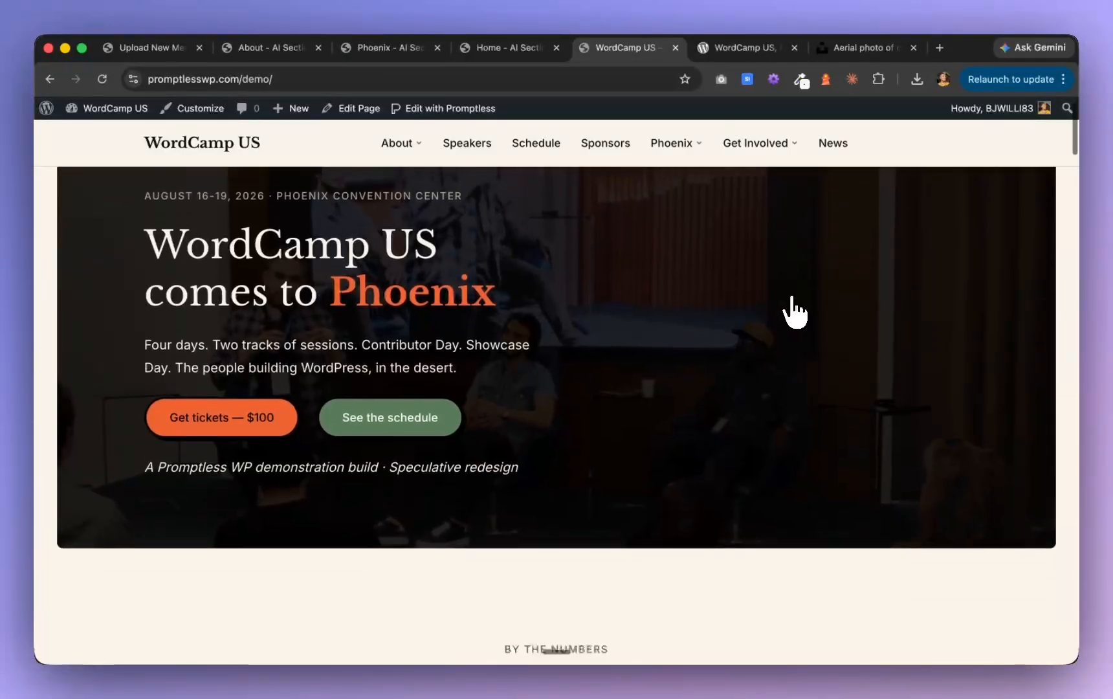
{"action": "scroll", "coordinate": [799, 312], "scroll_direction": "down", "scroll_amount": 2}
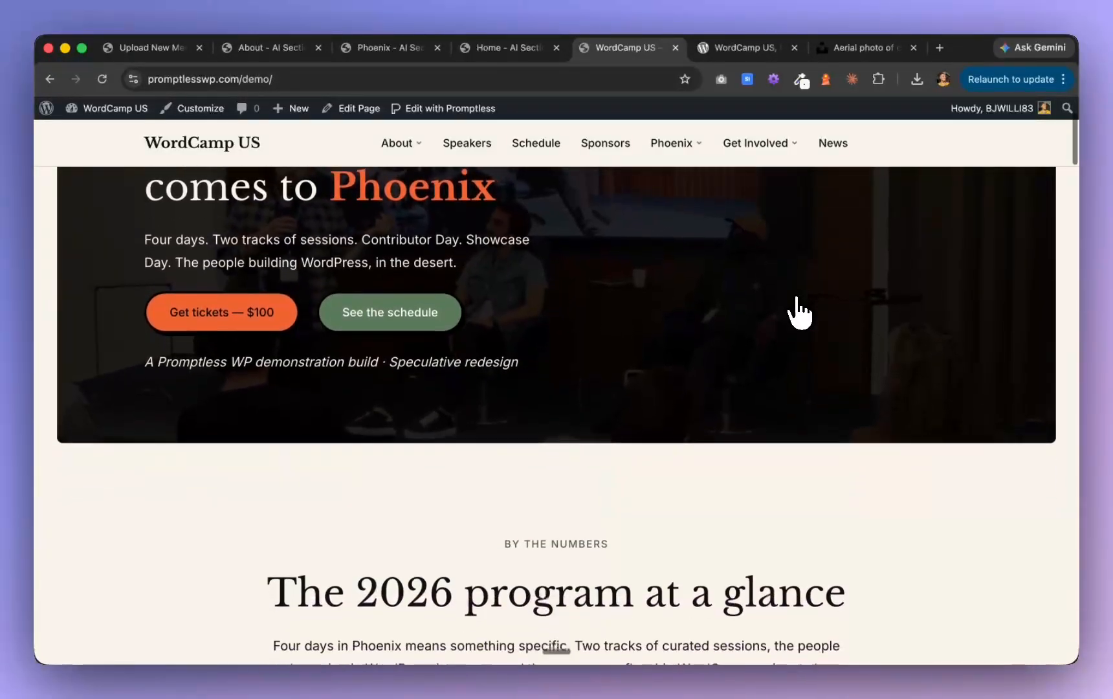
{"action": "scroll", "coordinate": [799, 312], "scroll_direction": "up", "scroll_amount": 3}
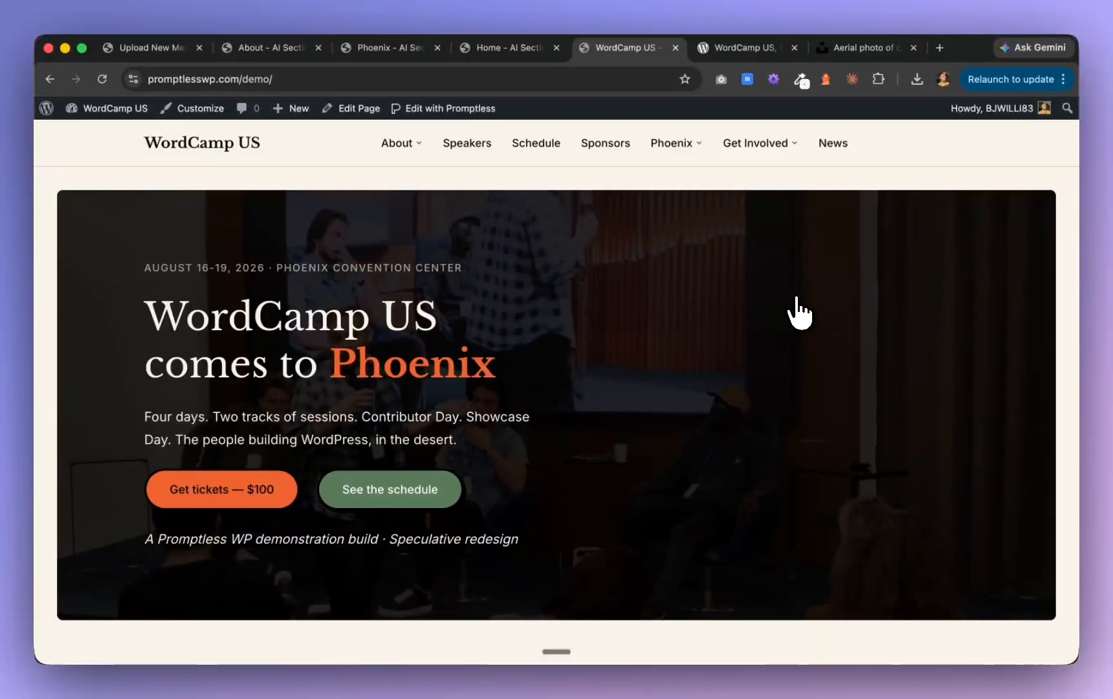
Examine the alternating light and dark backgrounds from the Home page's hero to the "AI in WordPress, in production" section
{"action": "scroll", "coordinate": [799, 312], "scroll_direction": "down", "scroll_amount": 2}
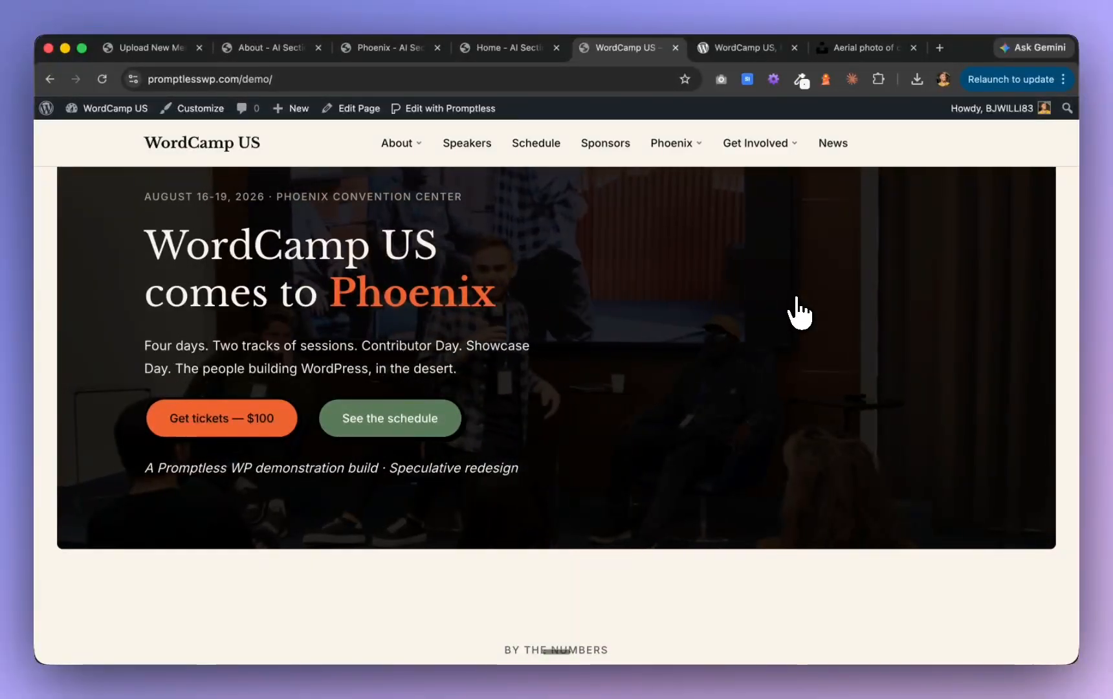
{"action": "scroll", "coordinate": [799, 311], "scroll_direction": "down", "scroll_amount": 3}
{"action": "scroll", "coordinate": [799, 312], "scroll_direction": "down", "scroll_amount": 5}
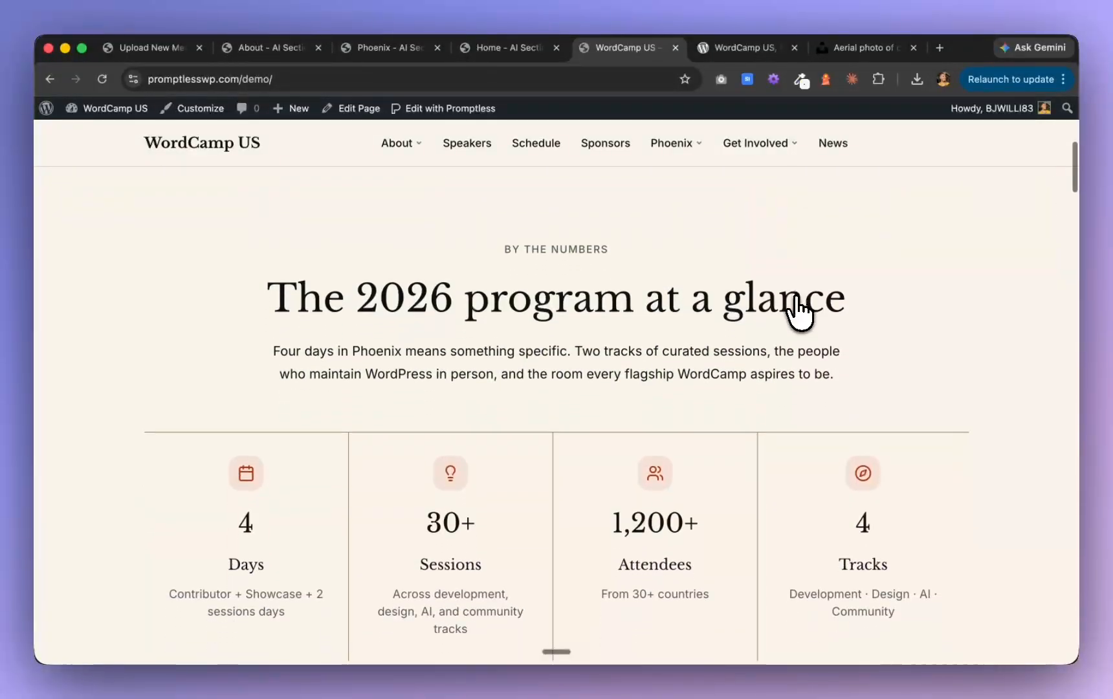
{"action": "scroll", "coordinate": [799, 312], "scroll_direction": "down", "scroll_amount": 3}
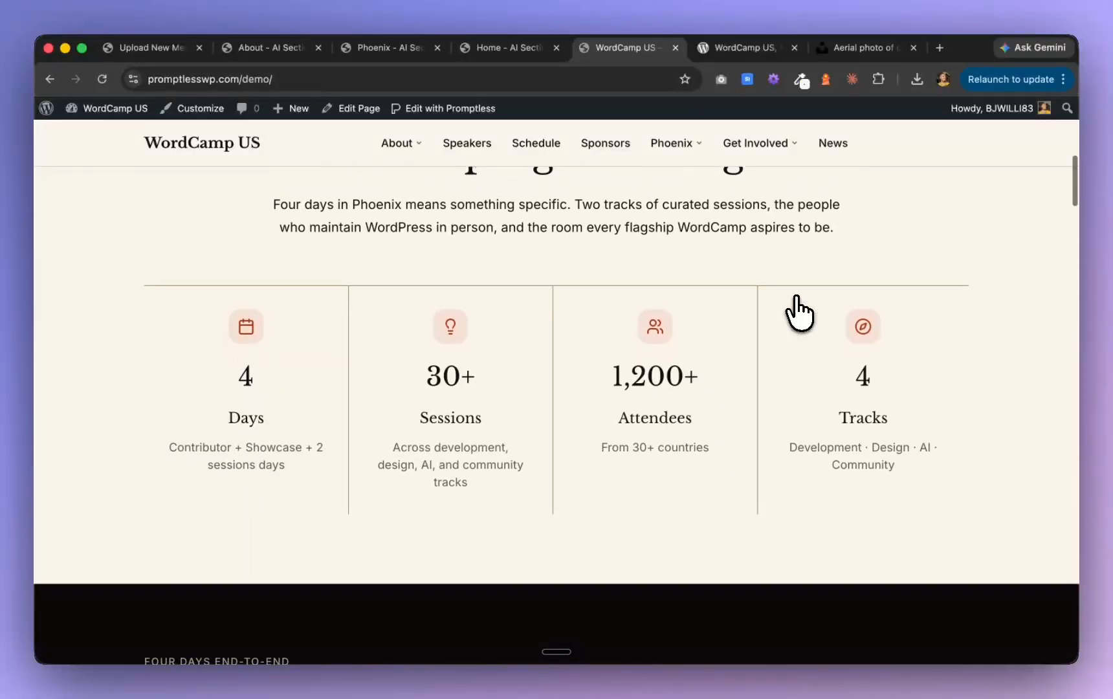
{"action": "scroll", "coordinate": [799, 312], "scroll_direction": "down", "scroll_amount": 5}
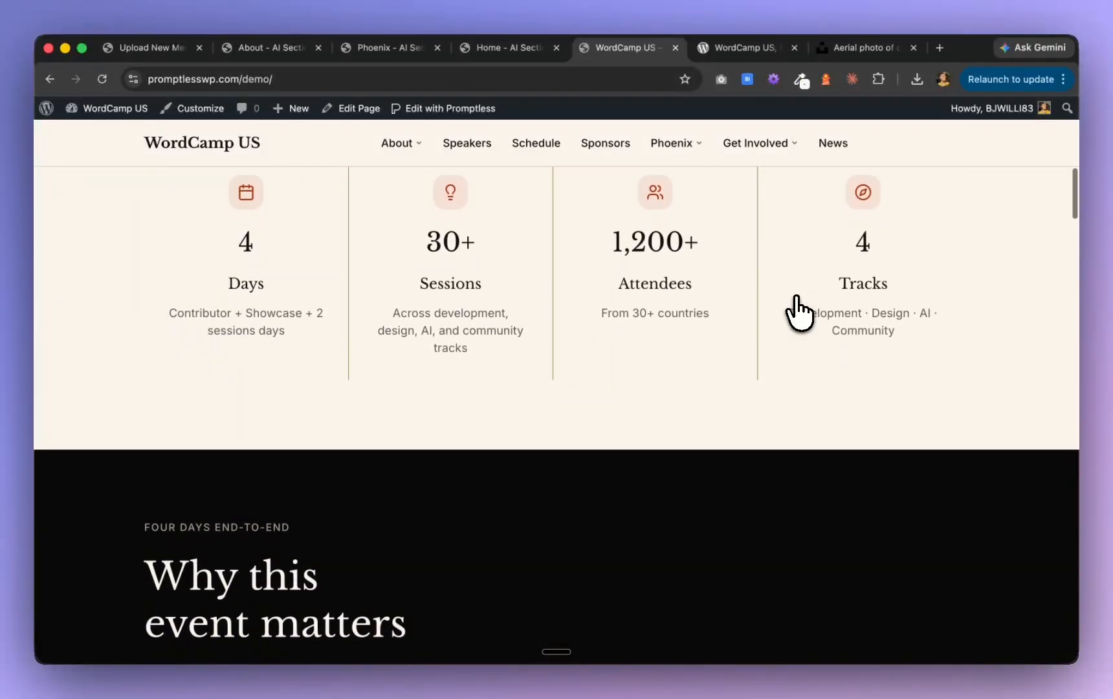
{"action": "scroll", "coordinate": [799, 313], "scroll_direction": "down", "scroll_amount": 4}
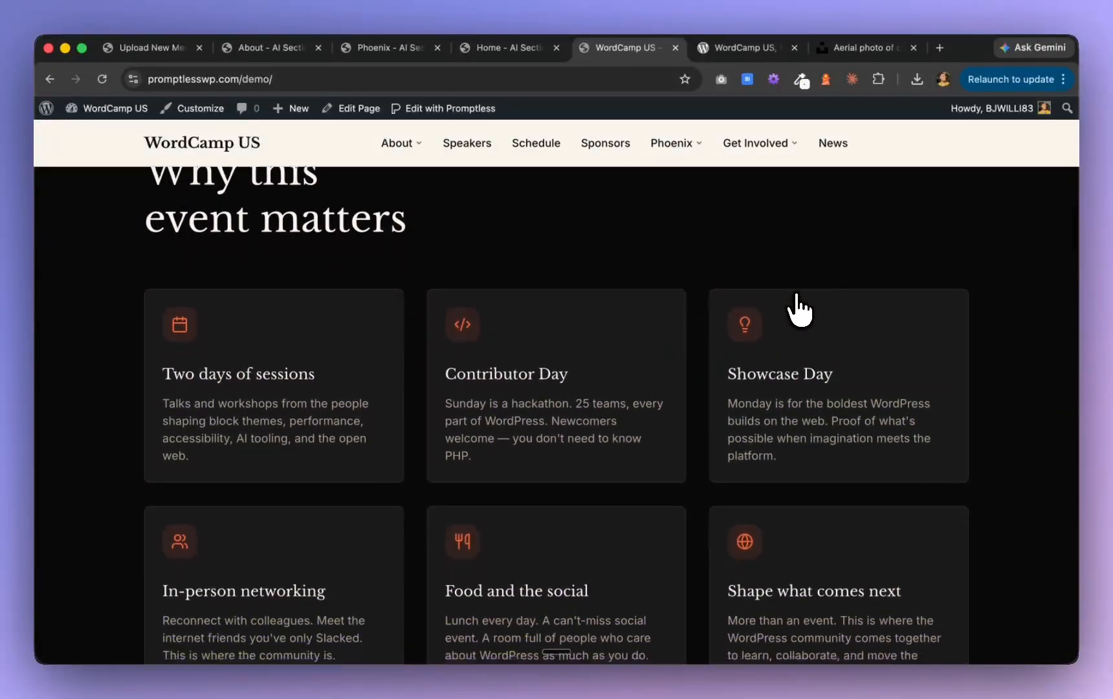
{"action": "scroll", "coordinate": [800, 309], "scroll_direction": "down", "scroll_amount": 1}
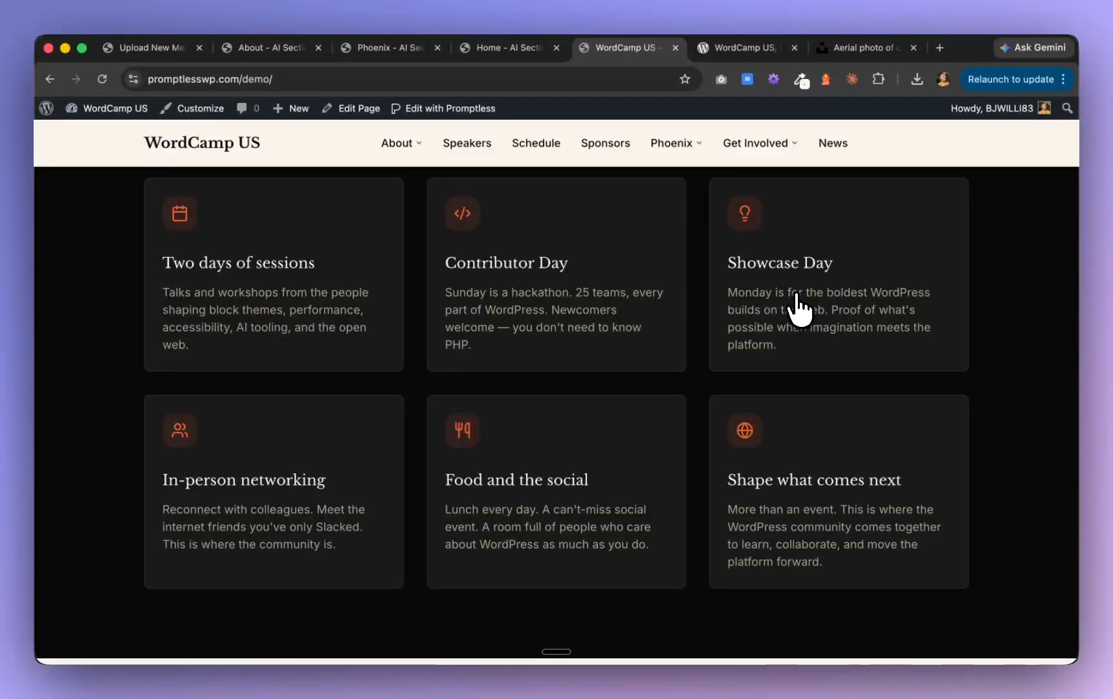
{"action": "scroll", "coordinate": [799, 304], "scroll_direction": "down", "scroll_amount": 10}
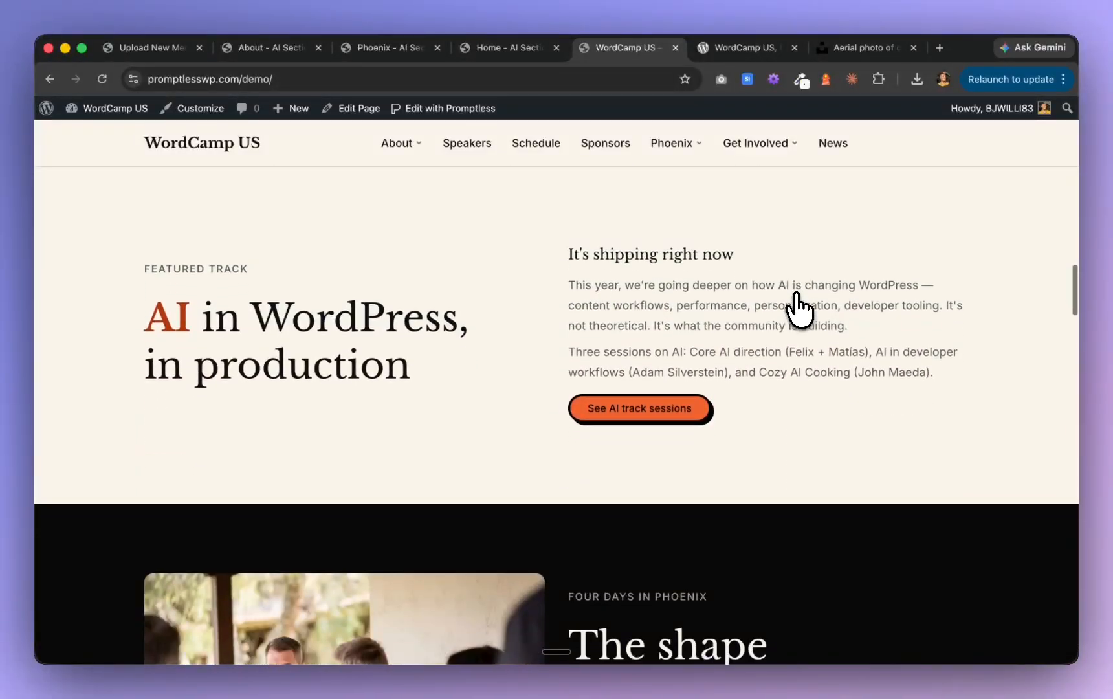
{"action": "scroll", "coordinate": [799, 305], "scroll_direction": "up", "scroll_amount": 10}
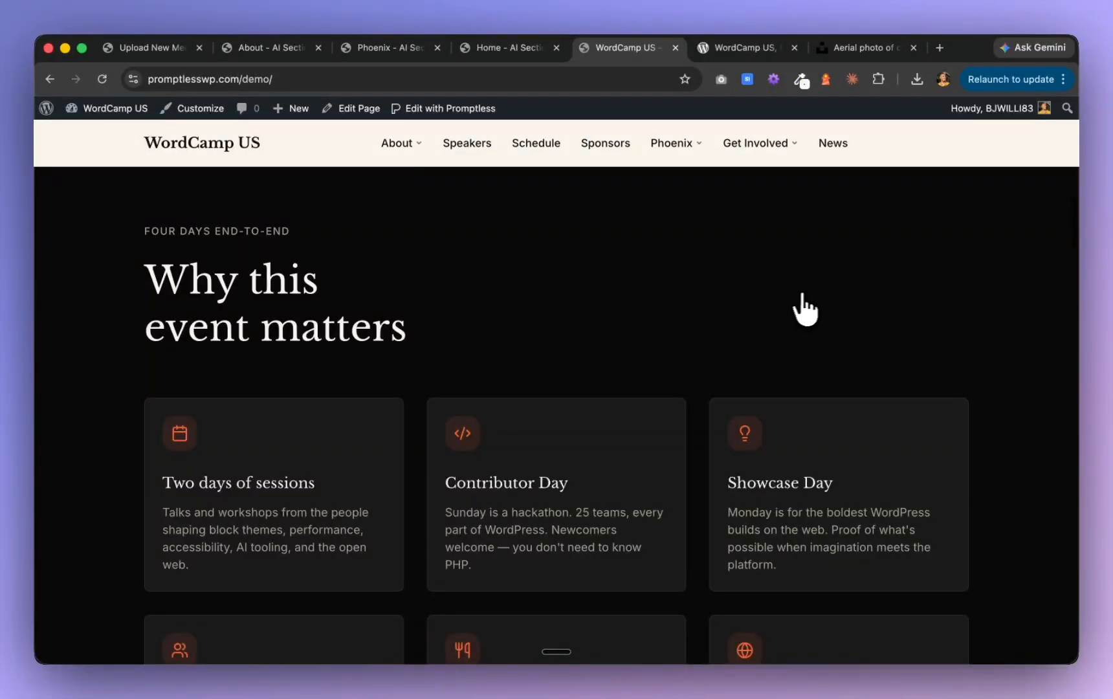
{"action": "scroll", "coordinate": [562, 417], "scroll_direction": "up", "scroll_amount": 15}
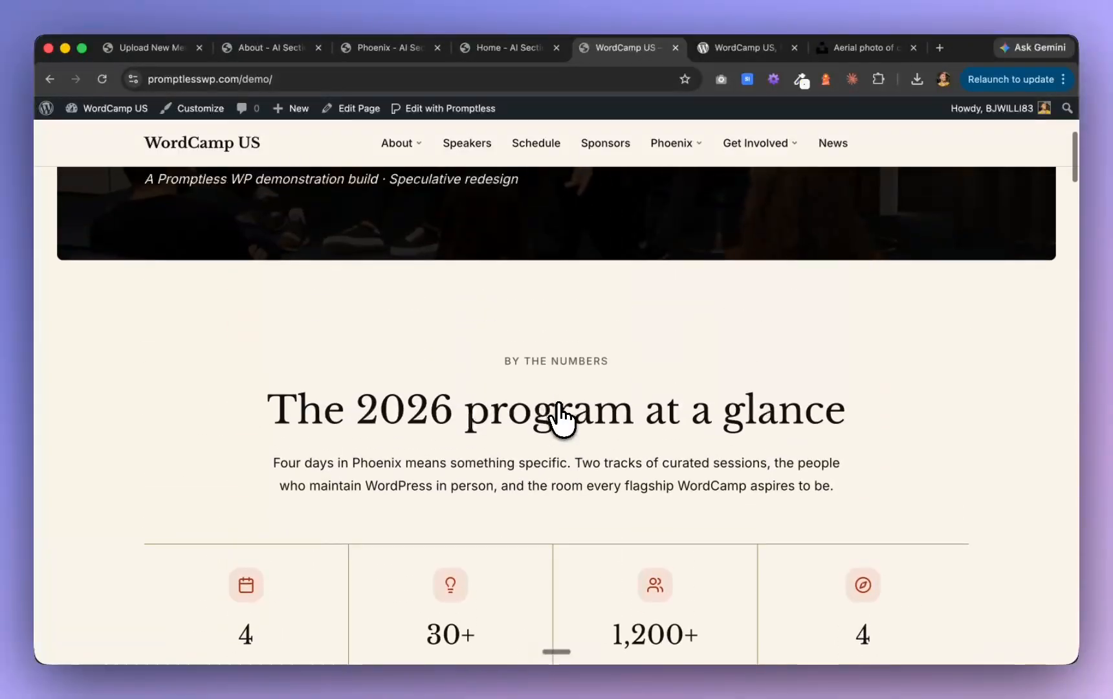
Review the live Home page from "Why this event matters" through the schedule, speakers, travel and FAQ sections to "Four ways to be part of it"
{"action": "scroll", "coordinate": [559, 406], "scroll_direction": "down", "scroll_amount": 12}
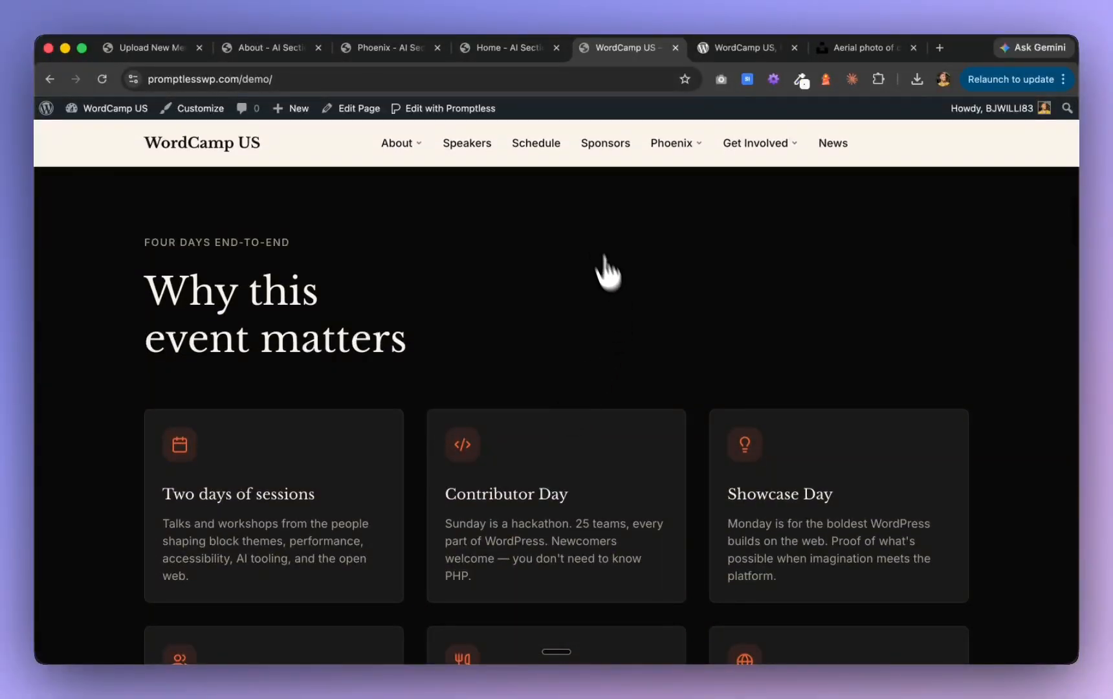
{"action": "scroll", "coordinate": [626, 348], "scroll_direction": "down", "scroll_amount": 10}
{"action": "scroll", "coordinate": [626, 353], "scroll_direction": "up", "scroll_amount": 7}
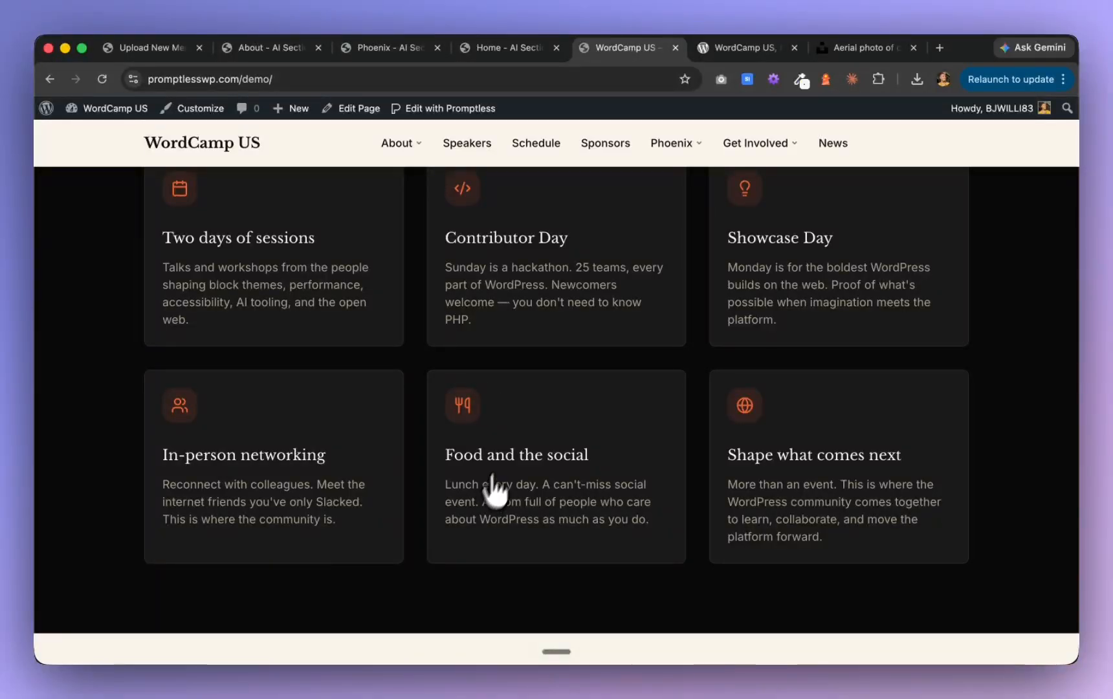
{"action": "scroll", "coordinate": [502, 453], "scroll_direction": "up", "scroll_amount": 3}
{"action": "scroll", "coordinate": [511, 437], "scroll_direction": "down", "scroll_amount": 7}
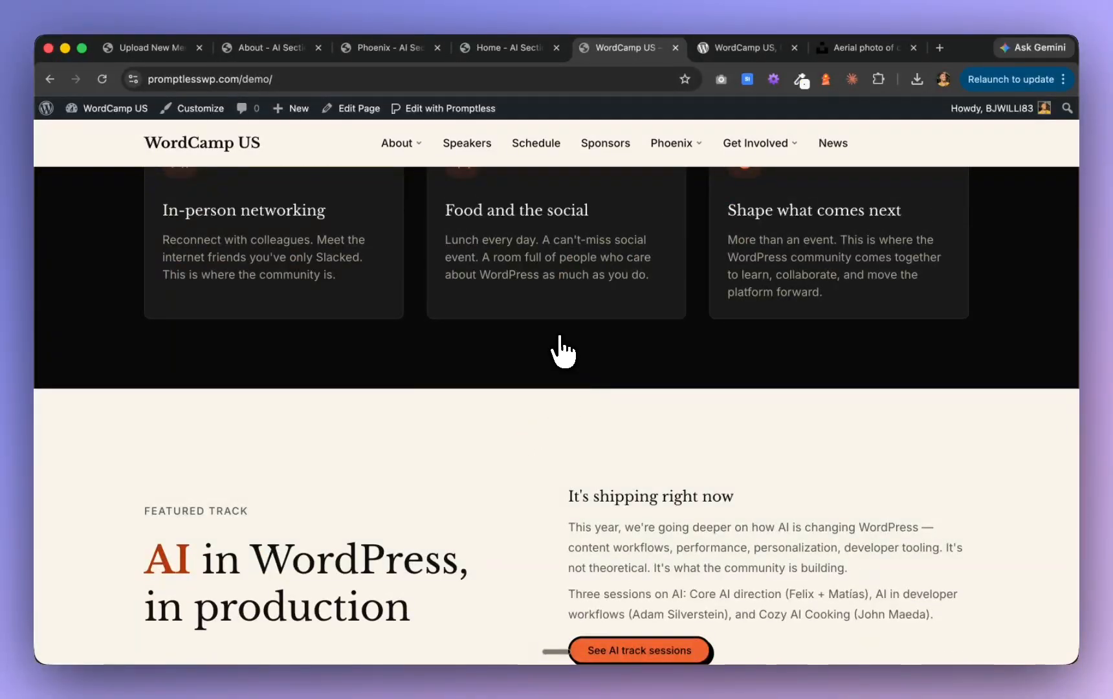
{"action": "scroll", "coordinate": [562, 353], "scroll_direction": "down", "scroll_amount": 4}
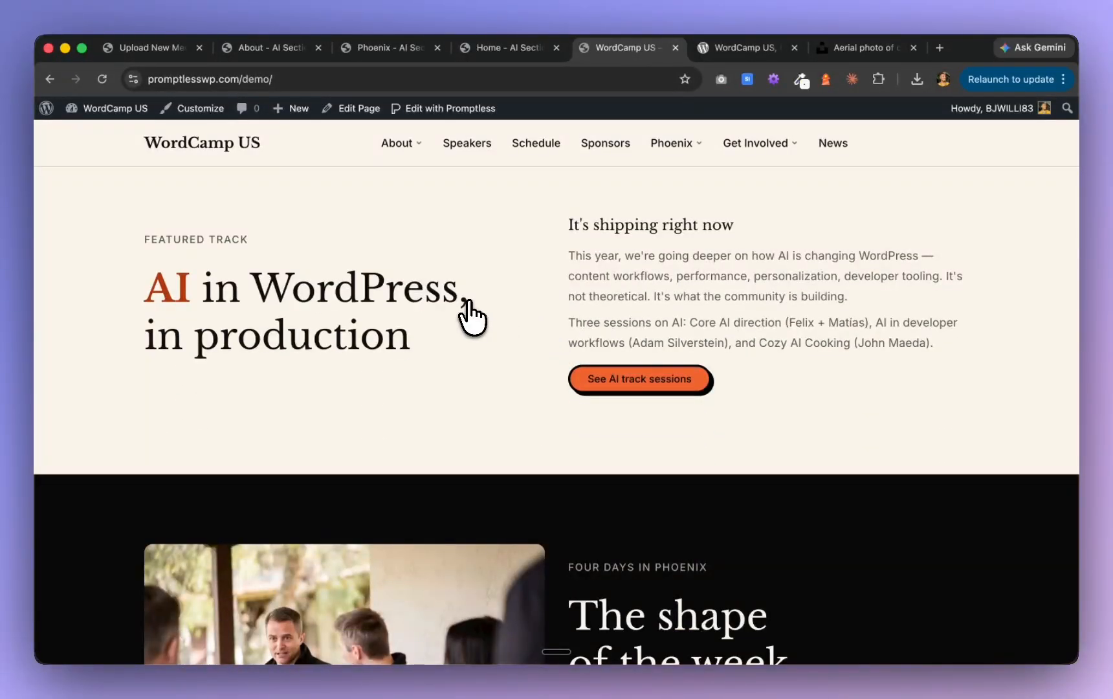
{"action": "scroll", "coordinate": [471, 317], "scroll_direction": "down", "scroll_amount": 7}
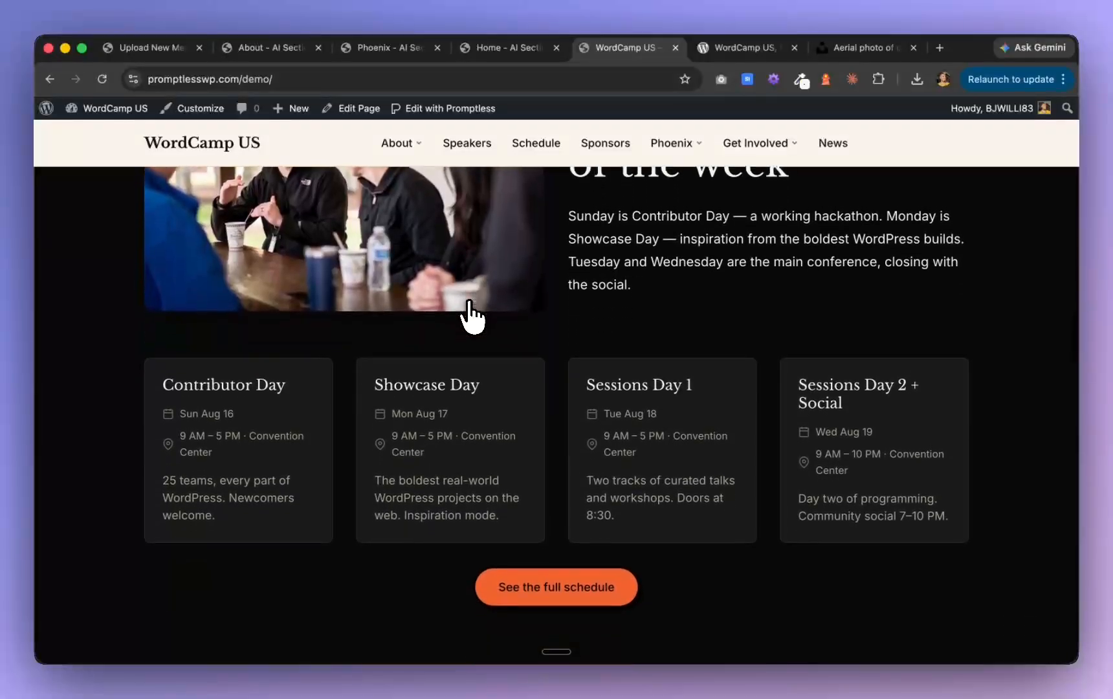
{"action": "scroll", "coordinate": [472, 317], "scroll_direction": "down", "scroll_amount": 8}
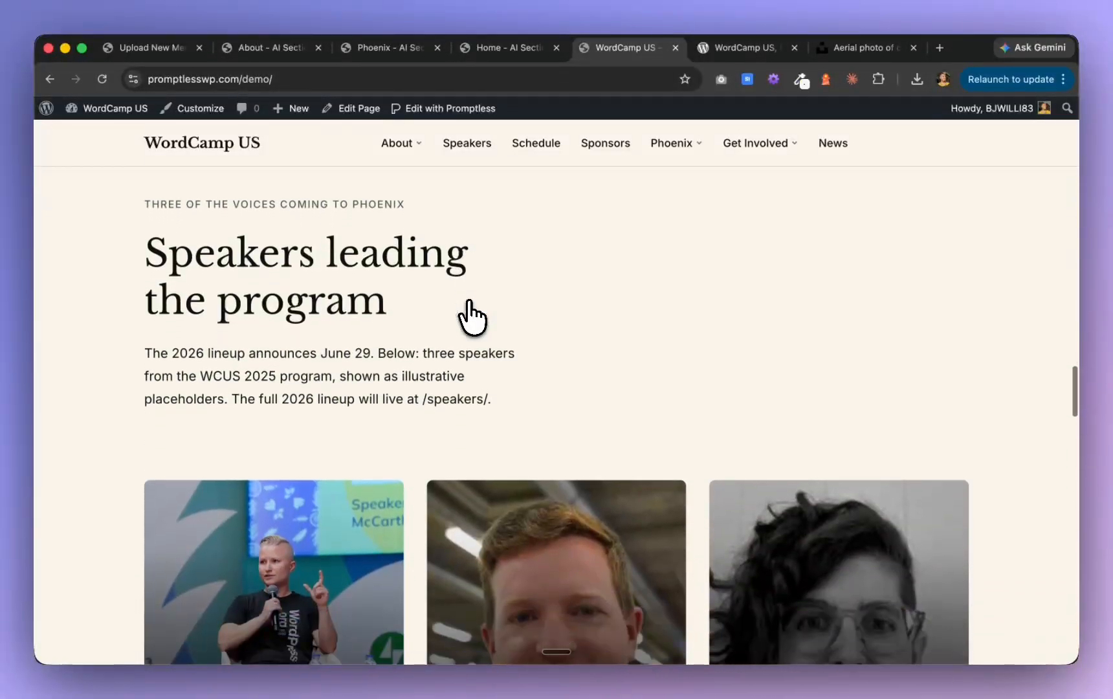
{"action": "scroll", "coordinate": [471, 317], "scroll_direction": "down", "scroll_amount": 5}
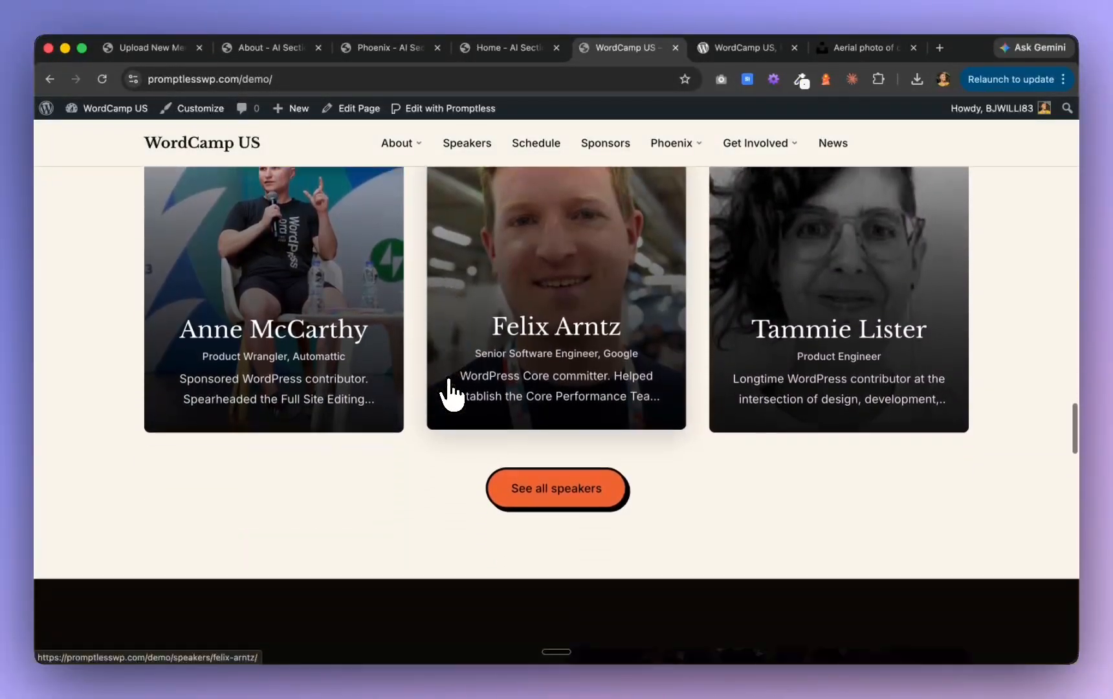
{"action": "scroll", "coordinate": [451, 393], "scroll_direction": "down", "scroll_amount": 5}
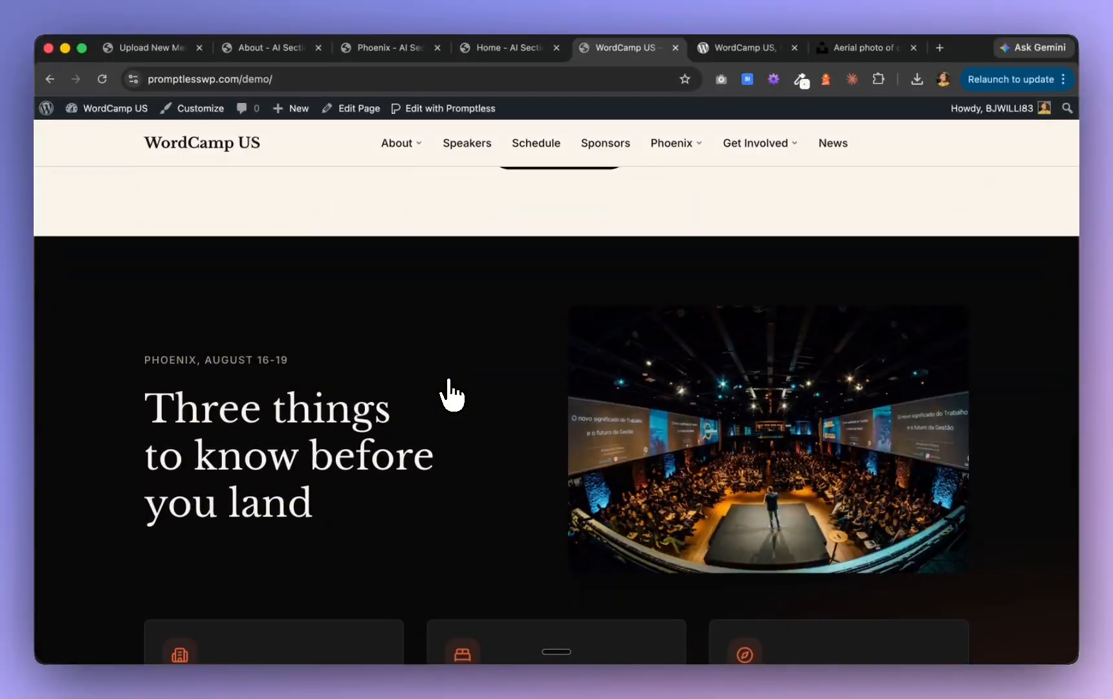
{"action": "scroll", "coordinate": [451, 393], "scroll_direction": "down", "scroll_amount": 16}
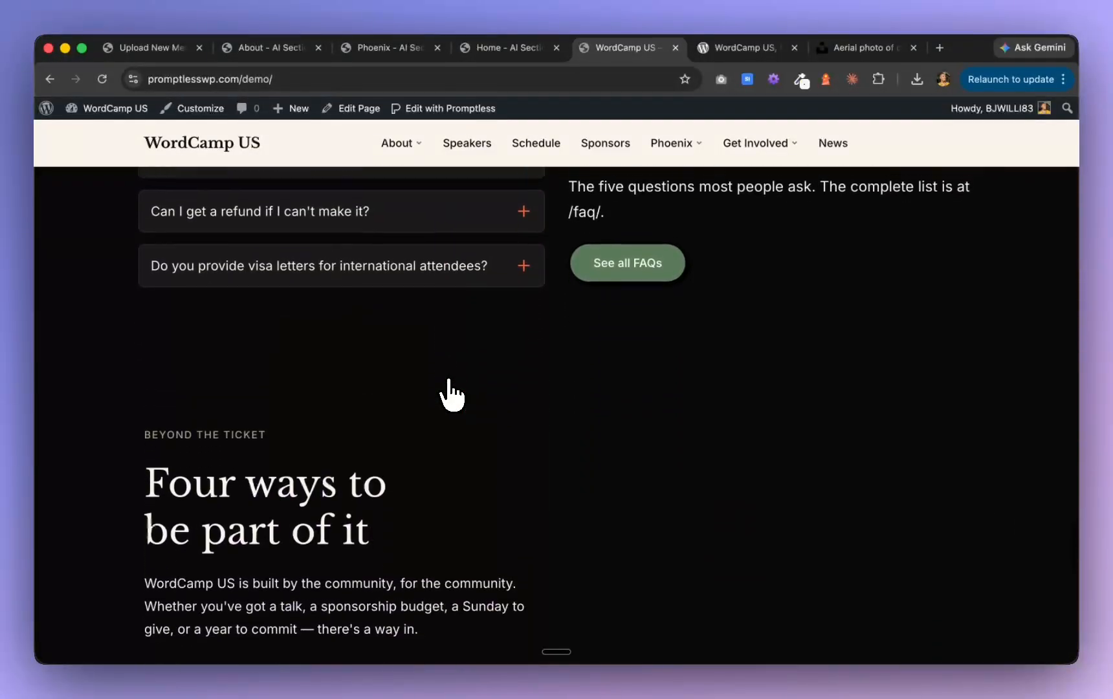
{"action": "scroll", "coordinate": [451, 393], "scroll_direction": "down", "scroll_amount": 5}
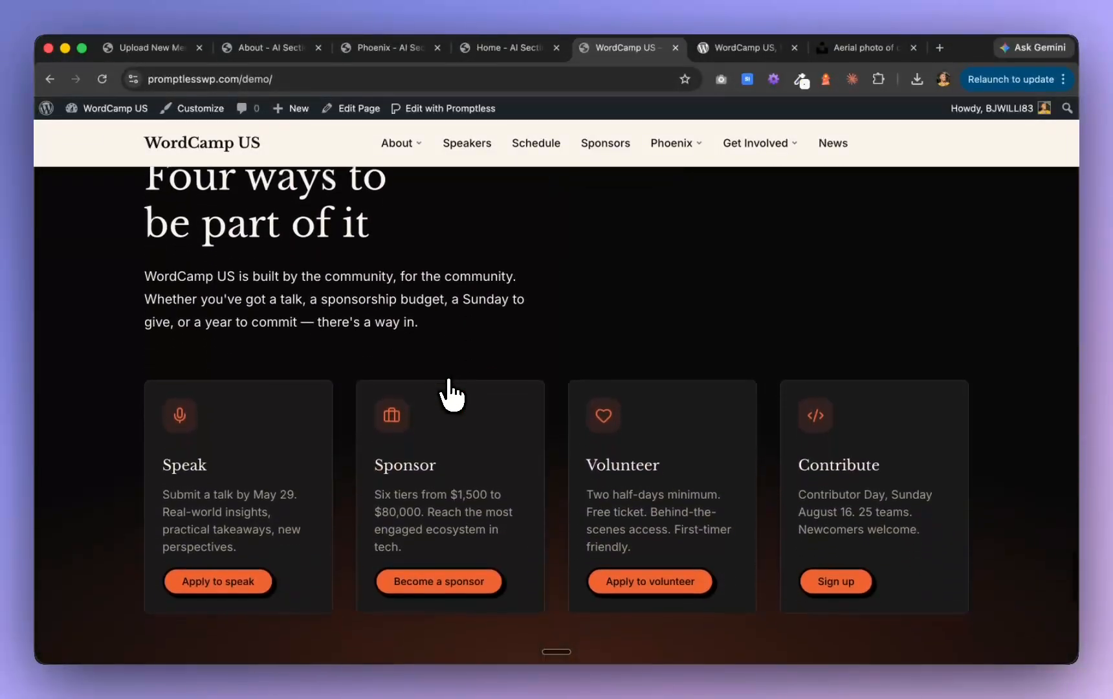
{"action": "scroll", "coordinate": [451, 393], "scroll_direction": "down", "scroll_amount": 7}
{"action": "scroll", "coordinate": [451, 392], "scroll_direction": "down", "scroll_amount": 3}
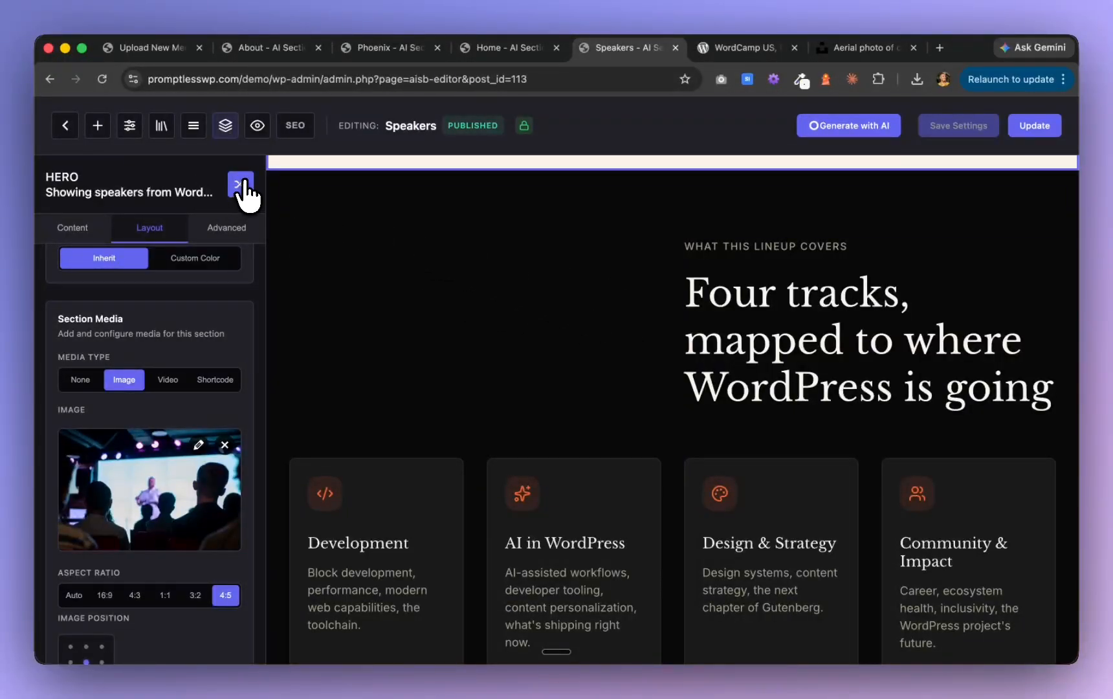
On the Speakers page, shuffle the "Four tracks" features section to the layout with a centered heading and media between the feature cards
{"action": "left_click", "coordinate": [445, 375]}
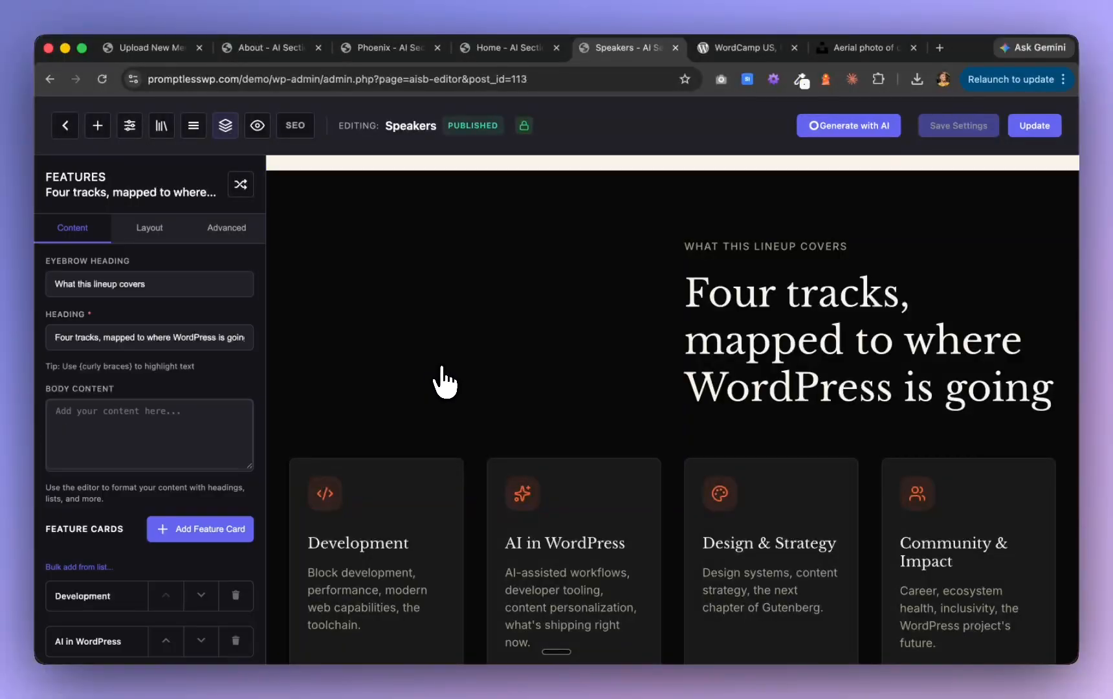
{"action": "right_click", "coordinate": [609, 346]}
{"action": "left_click", "coordinate": [246, 191]}
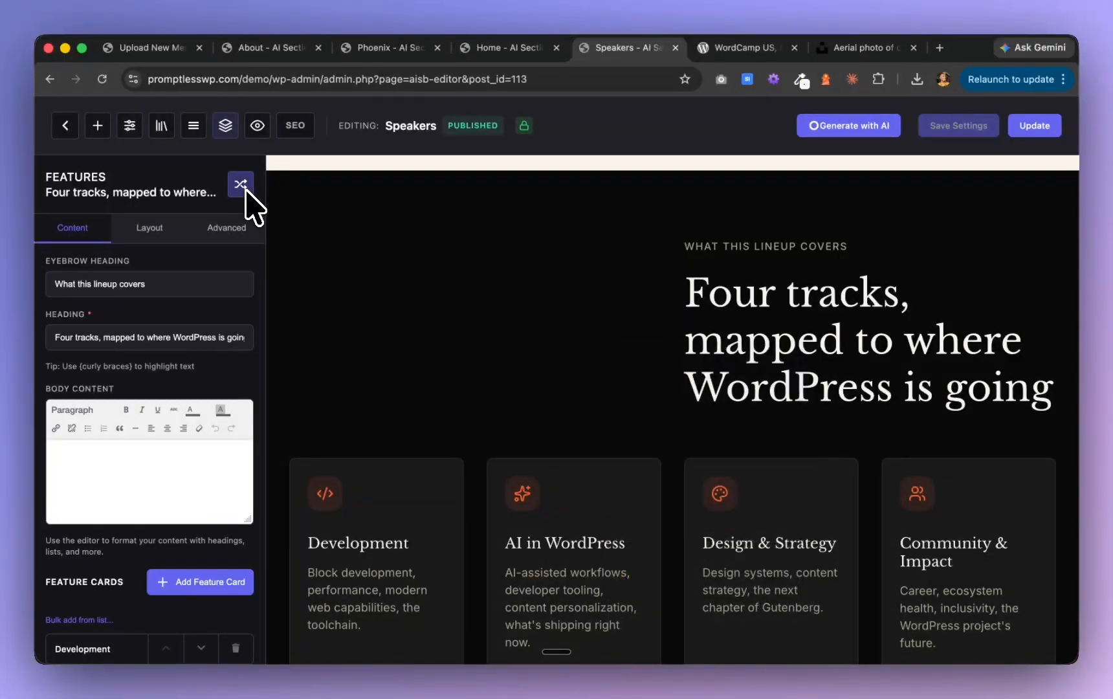
{"action": "left_click", "coordinate": [243, 187]}
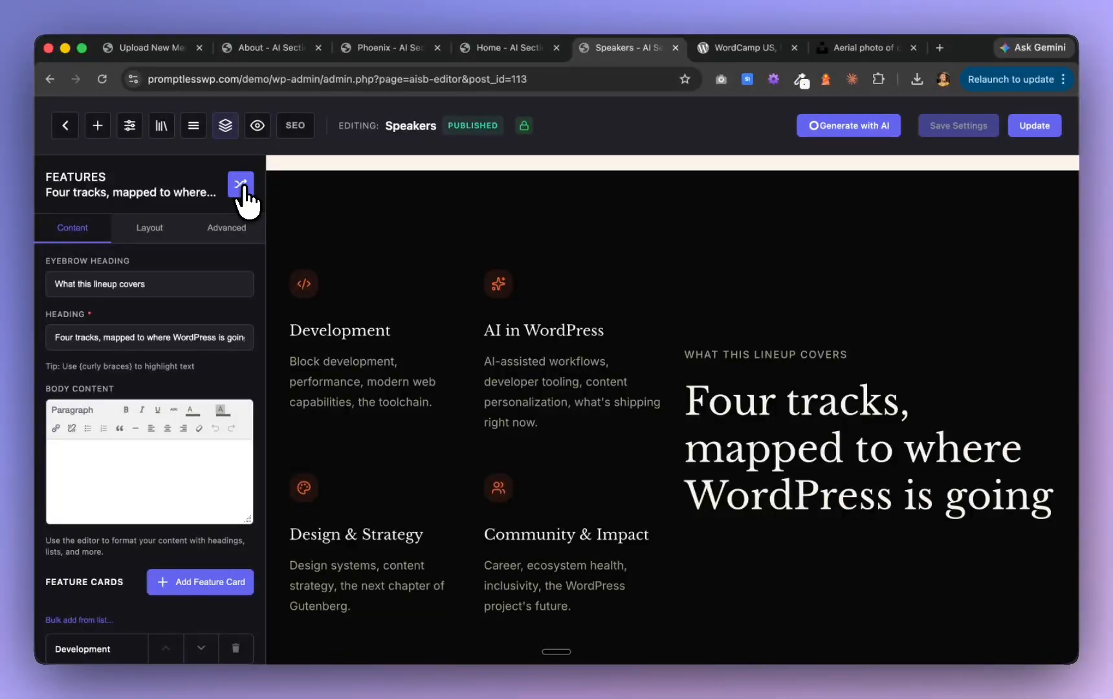
{"action": "left_click", "coordinate": [244, 187]}
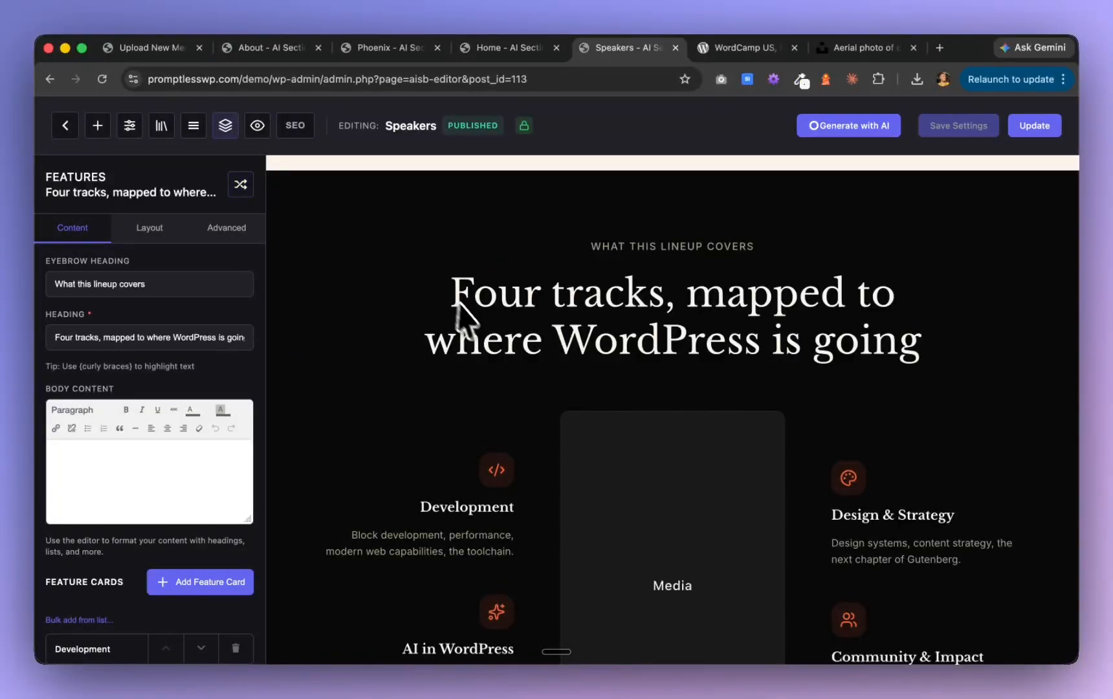
{"action": "scroll", "coordinate": [482, 331], "scroll_direction": "down", "scroll_amount": 10}
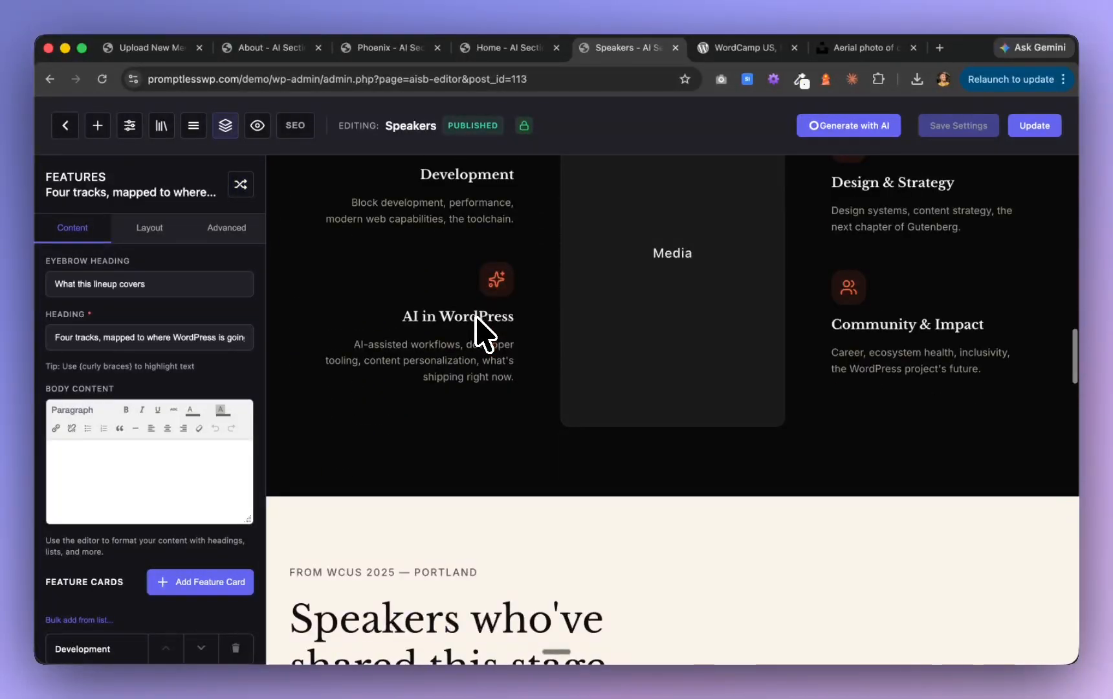
{"action": "scroll", "coordinate": [476, 315], "scroll_direction": "up", "scroll_amount": 7}
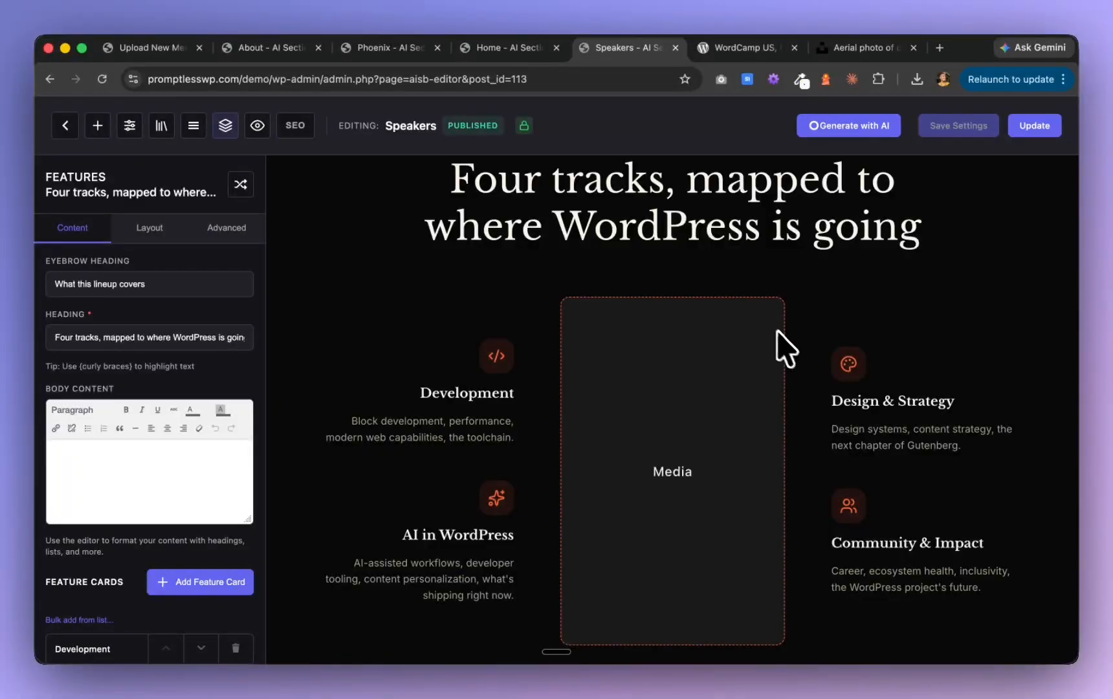
Set the "Four tracks" section's media type to Image, using the library photo of the hanging Maker Space and Keynote Stage signs
{"action": "scroll", "coordinate": [789, 353], "scroll_direction": "up", "scroll_amount": 3}
{"action": "scroll", "coordinate": [793, 356], "scroll_direction": "down", "scroll_amount": 1}
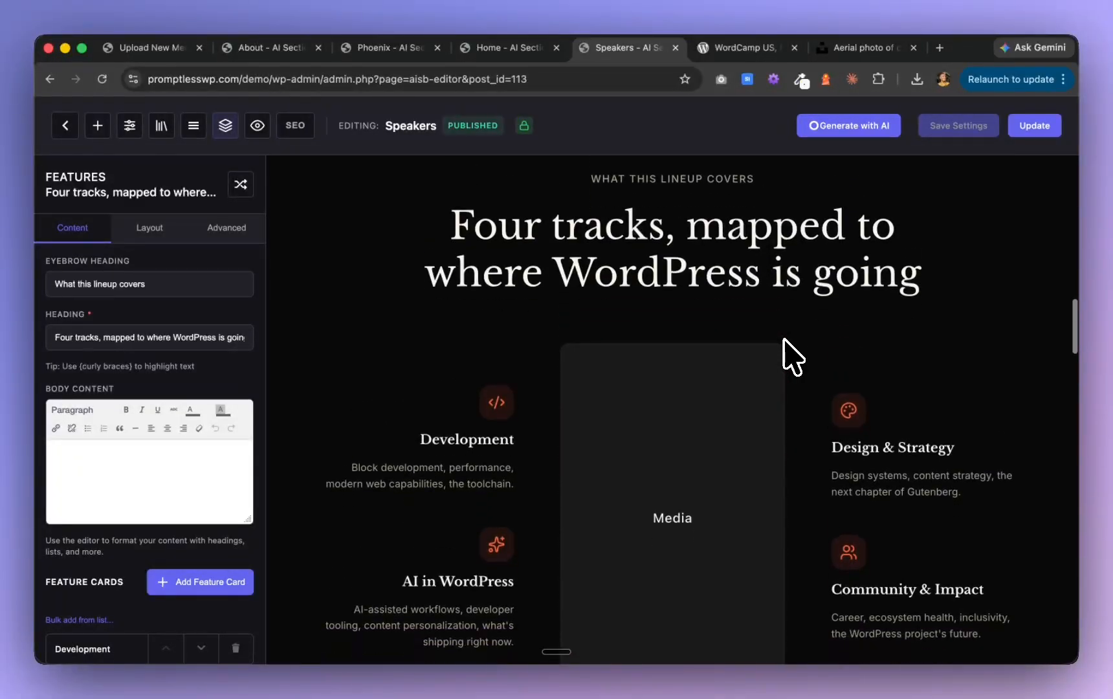
{"action": "scroll", "coordinate": [792, 357], "scroll_direction": "down", "scroll_amount": 2}
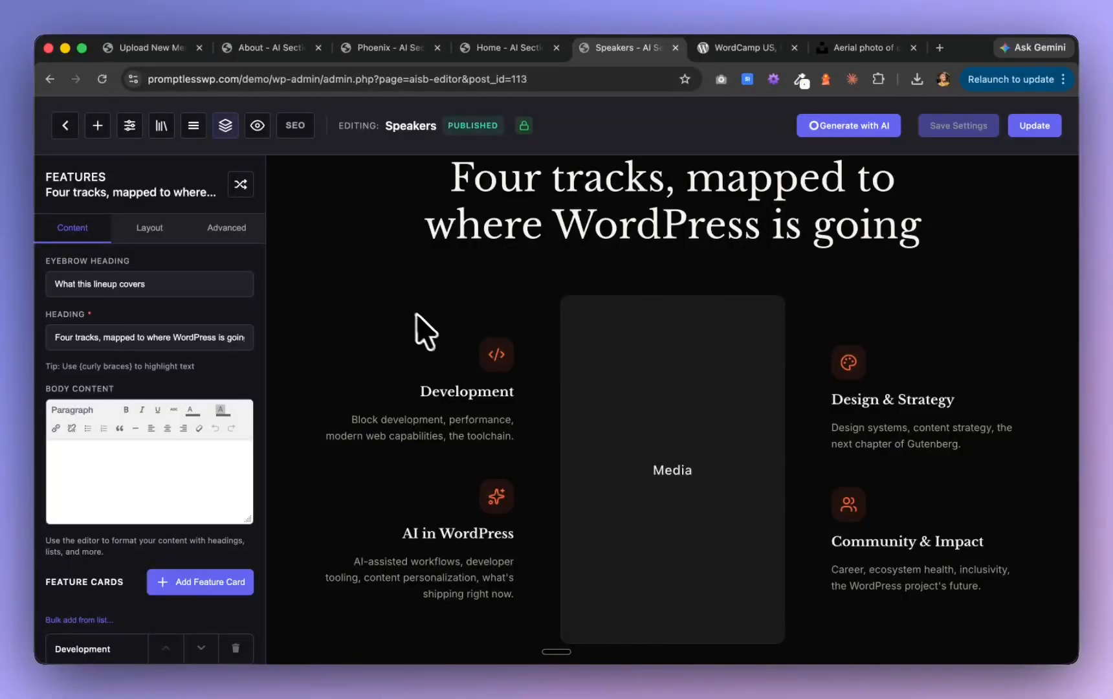
{"action": "scroll", "coordinate": [430, 335], "scroll_direction": "down", "scroll_amount": 2}
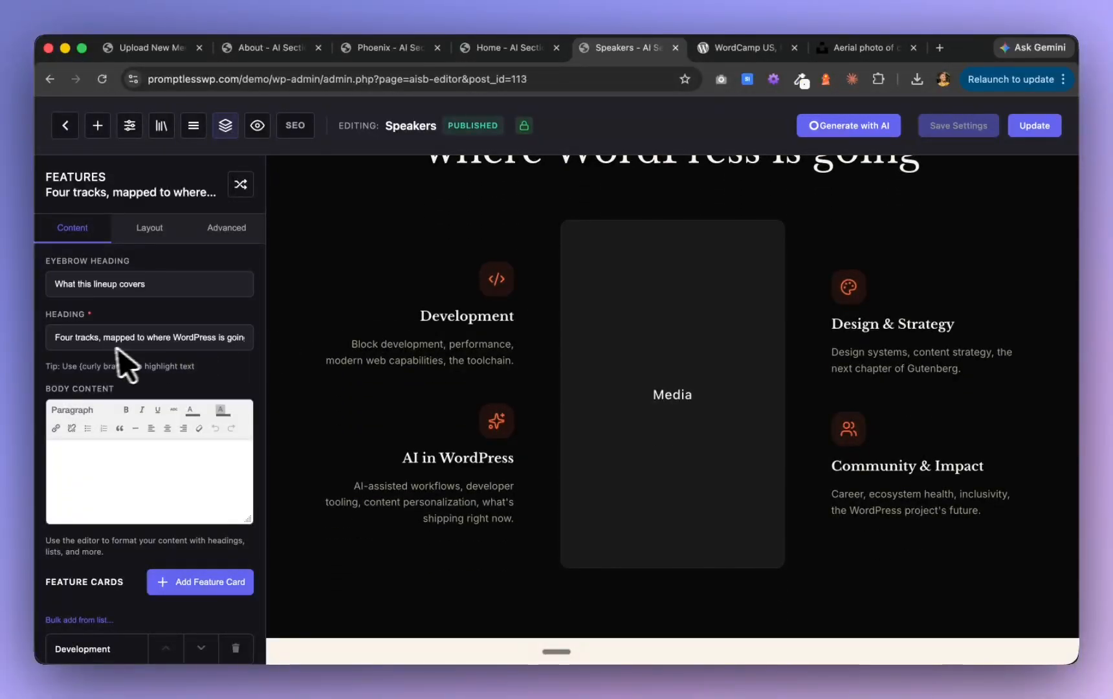
{"action": "scroll", "coordinate": [117, 453], "scroll_direction": "down", "scroll_amount": 6}
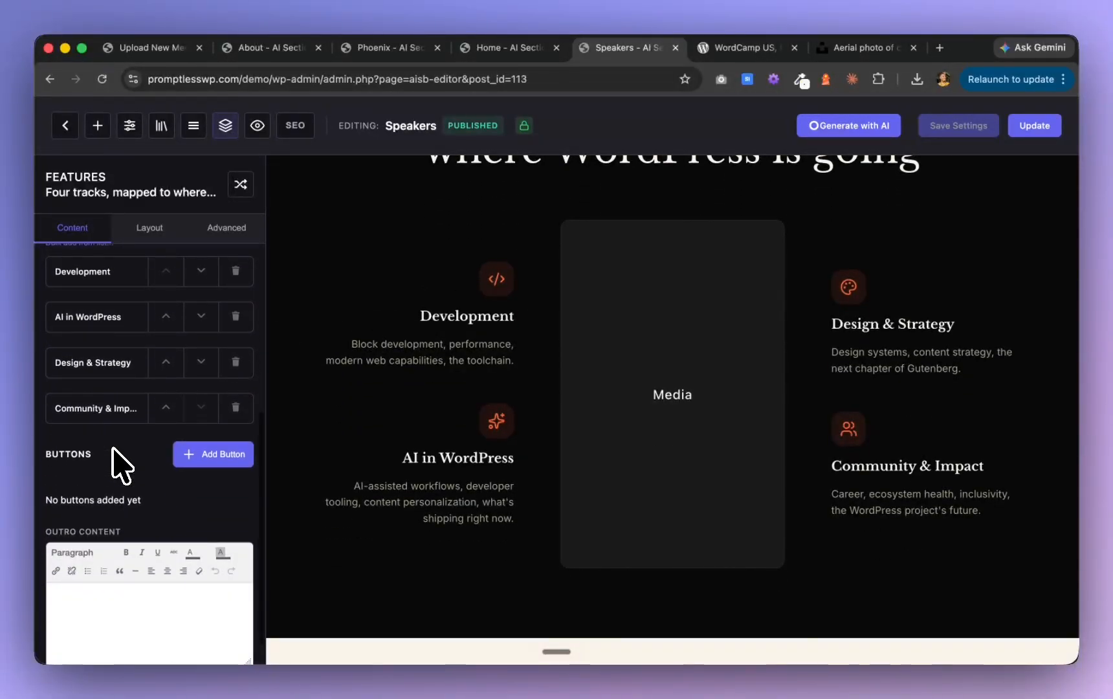
{"action": "scroll", "coordinate": [113, 456], "scroll_direction": "up", "scroll_amount": 2}
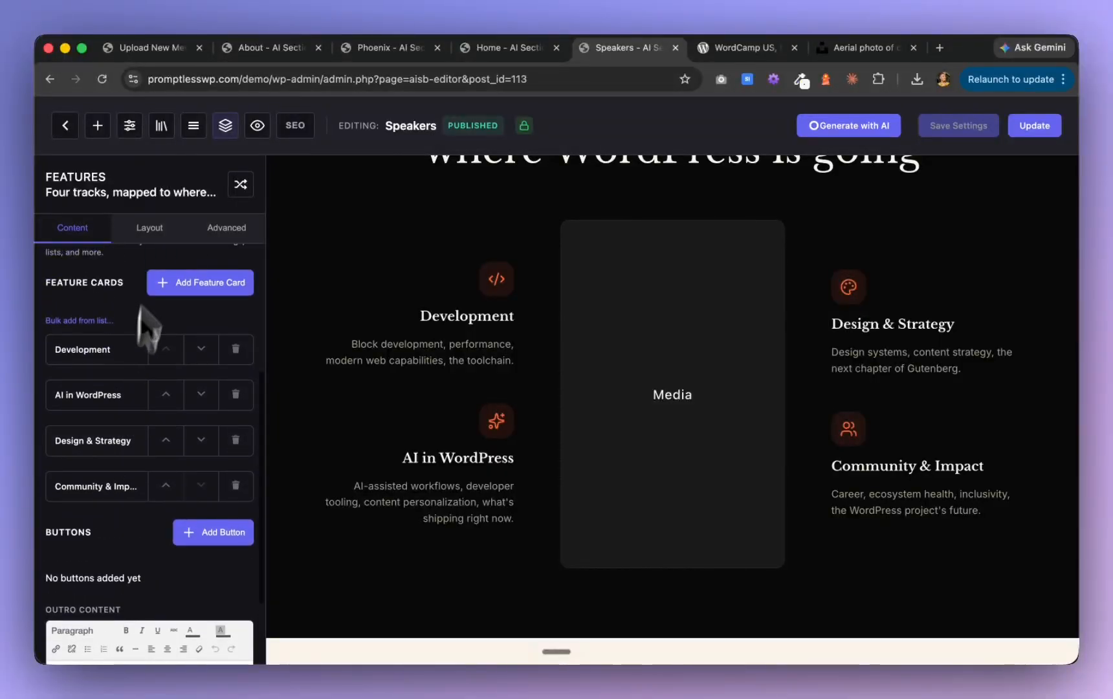
{"action": "left_click", "coordinate": [157, 227]}
{"action": "scroll", "coordinate": [132, 453], "scroll_direction": "down", "scroll_amount": 6}
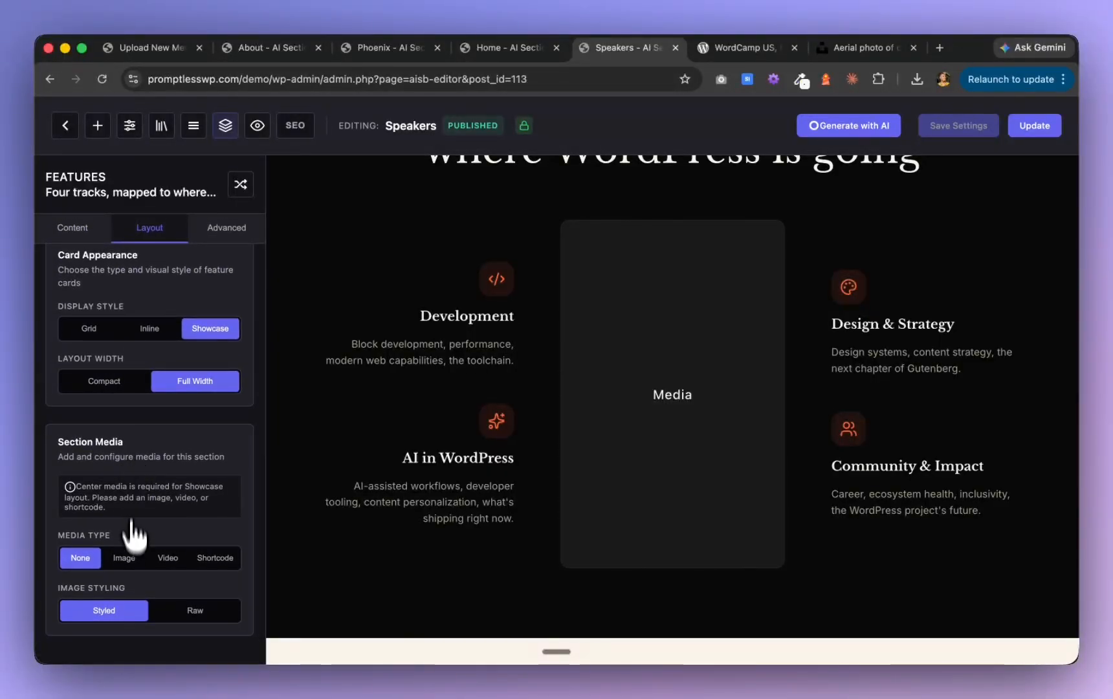
{"action": "left_click", "coordinate": [124, 557]}
{"action": "left_click", "coordinate": [172, 558]}
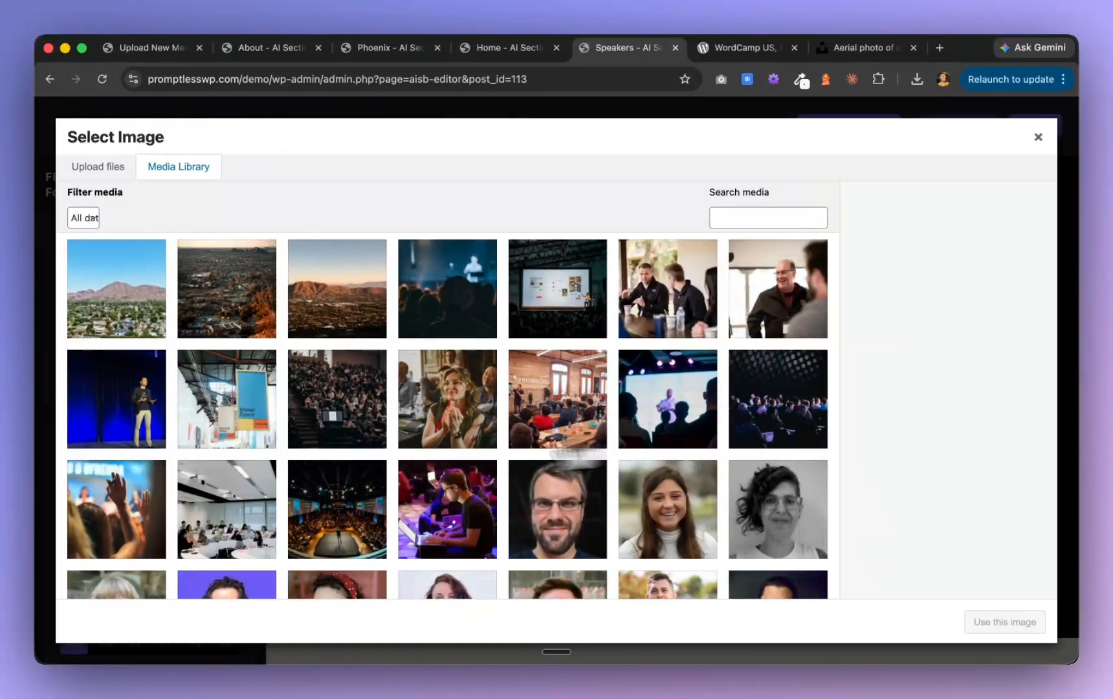
{"action": "left_click", "coordinate": [250, 427]}
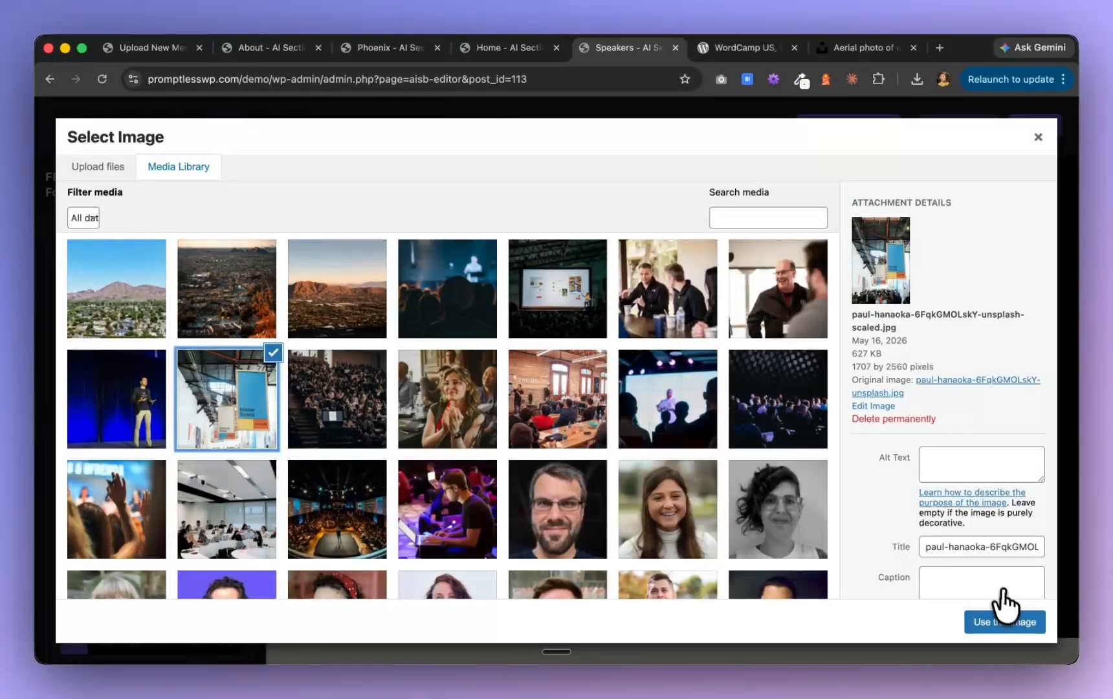
{"action": "left_click", "coordinate": [1003, 622]}
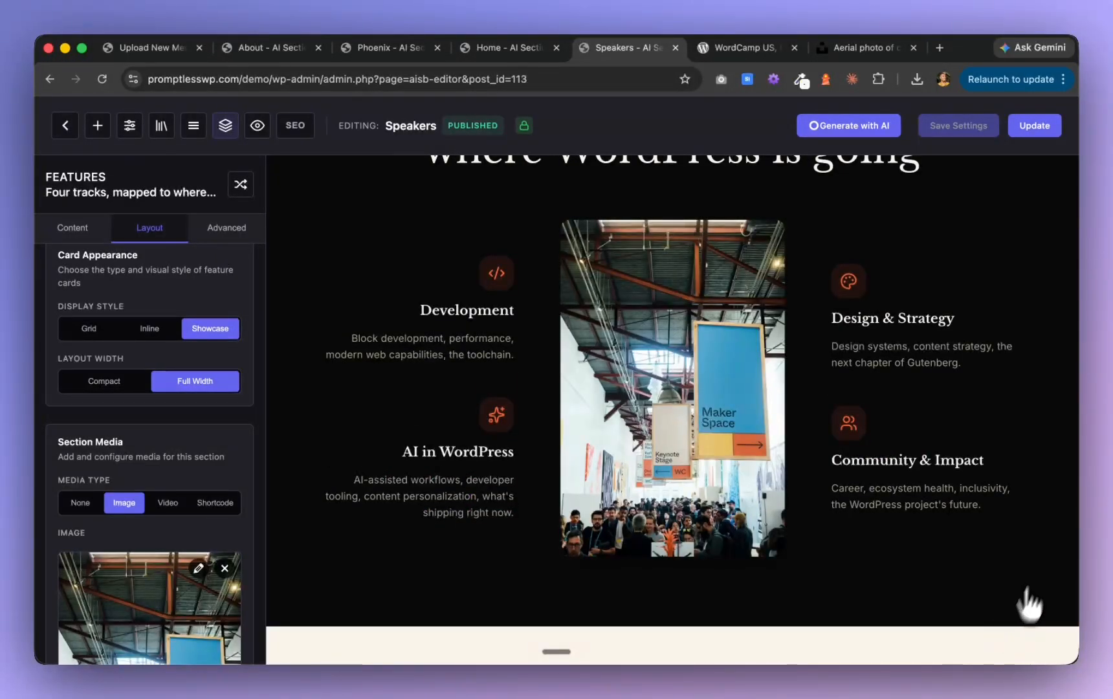
Review the Speakers page in the editor from the "Four tracks" section through all speaker cards of "Speakers who've shared this stage"
{"action": "scroll", "coordinate": [758, 341], "scroll_direction": "up", "scroll_amount": 3}
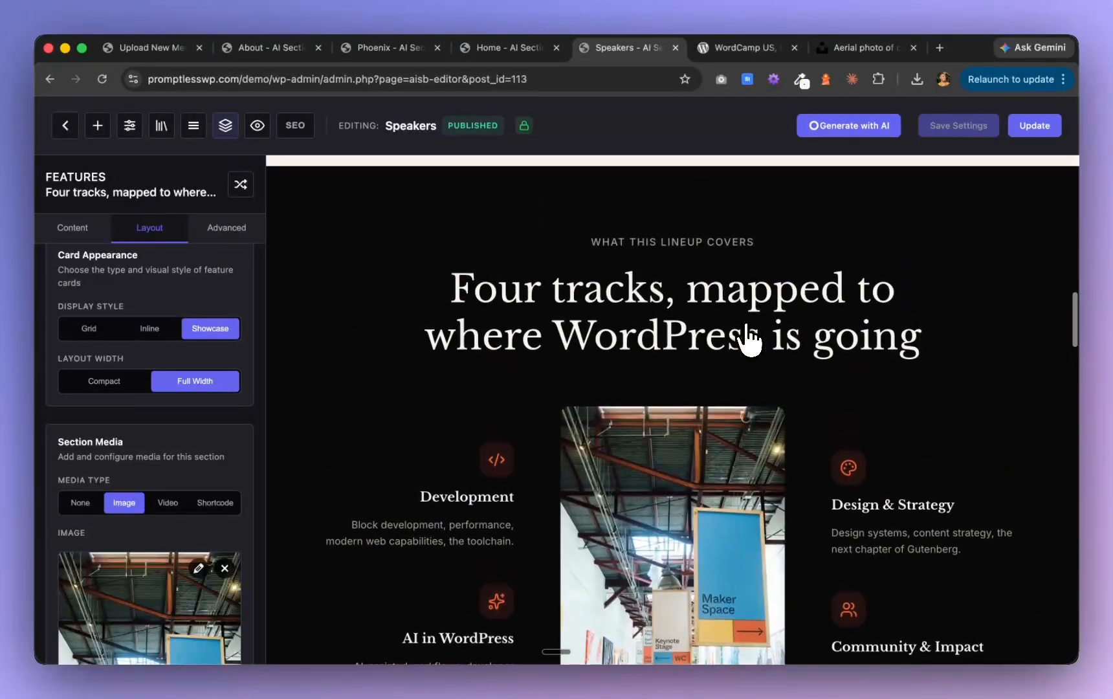
{"action": "scroll", "coordinate": [750, 341], "scroll_direction": "up", "scroll_amount": 3}
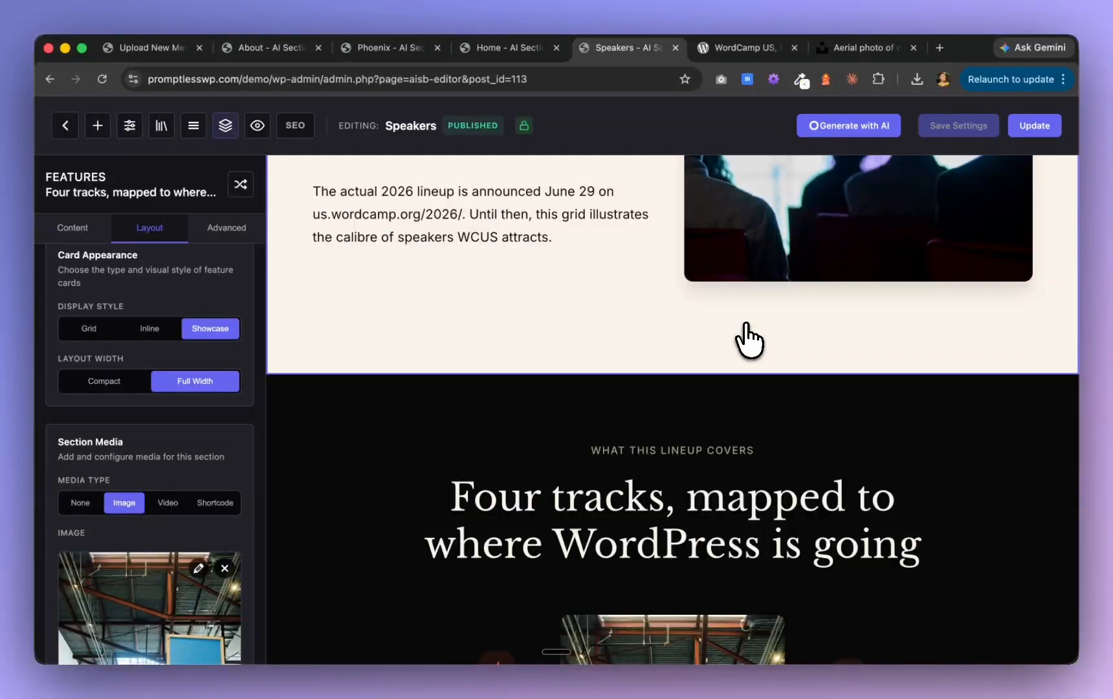
{"action": "scroll", "coordinate": [749, 341], "scroll_direction": "down", "scroll_amount": 10}
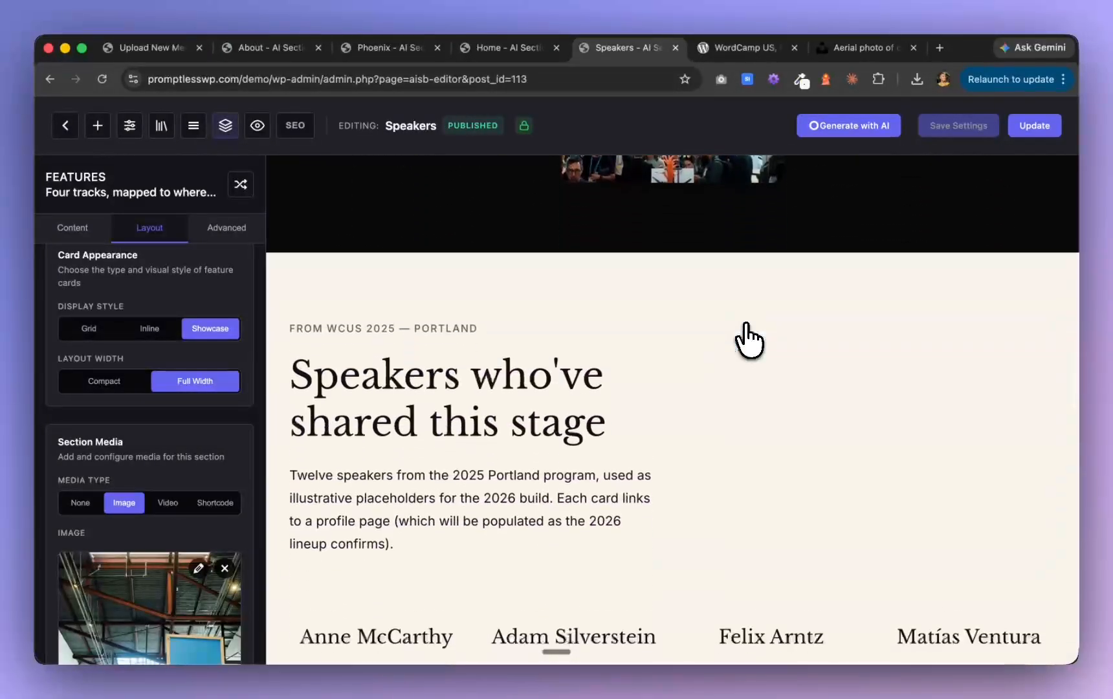
{"action": "scroll", "coordinate": [749, 341], "scroll_direction": "down", "scroll_amount": 3}
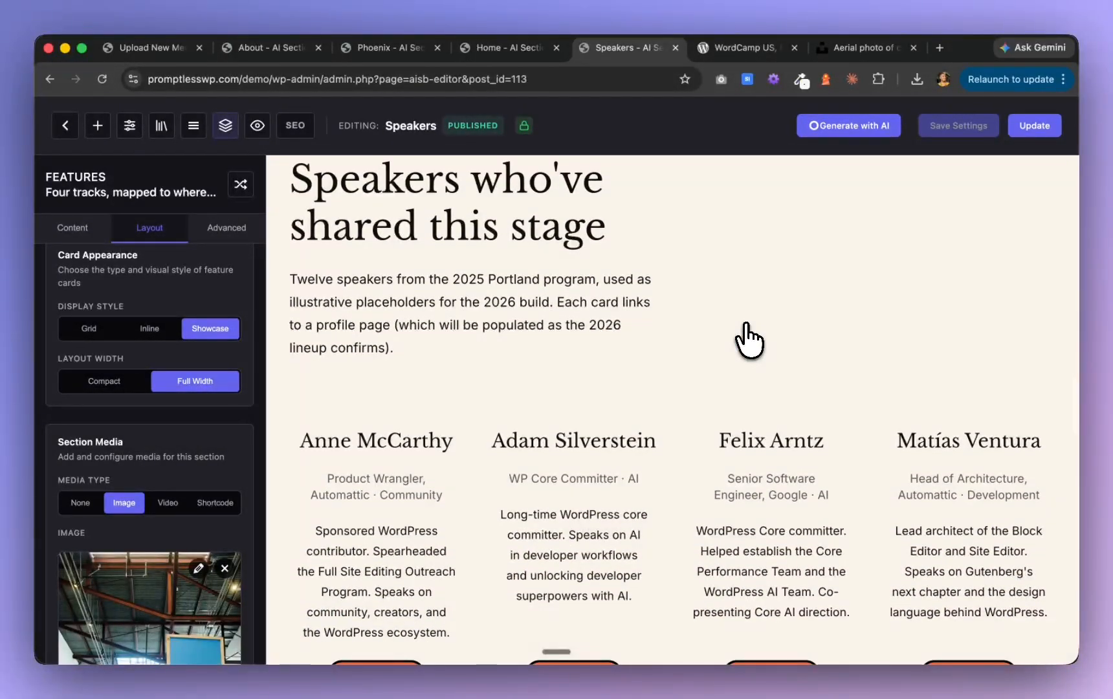
{"action": "scroll", "coordinate": [749, 341], "scroll_direction": "down", "scroll_amount": 3}
{"action": "scroll", "coordinate": [749, 334], "scroll_direction": "down", "scroll_amount": 5}
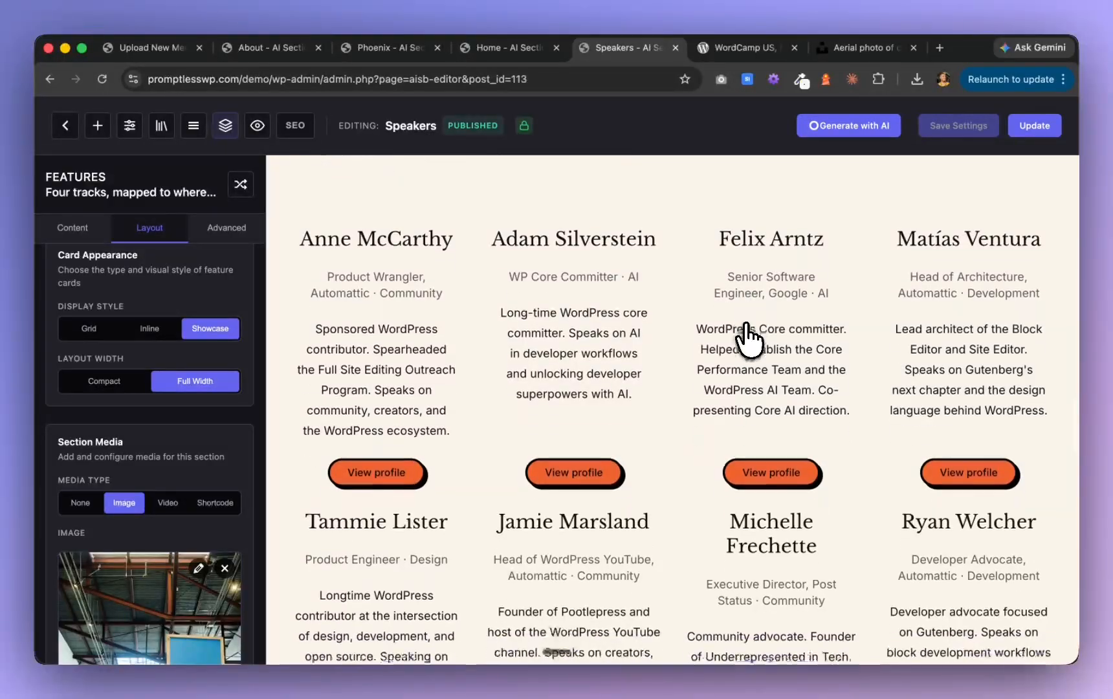
{"action": "scroll", "coordinate": [748, 333], "scroll_direction": "down", "scroll_amount": 3}
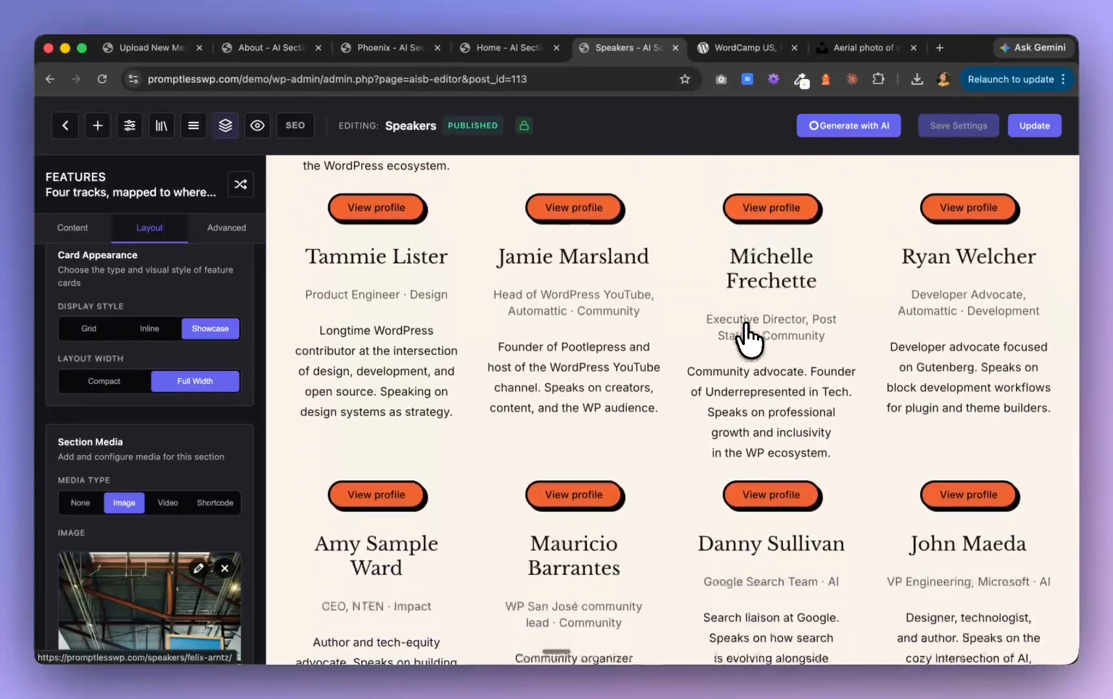
{"action": "scroll", "coordinate": [749, 334], "scroll_direction": "down", "scroll_amount": 5}
{"action": "scroll", "coordinate": [749, 334], "scroll_direction": "down", "scroll_amount": 2}
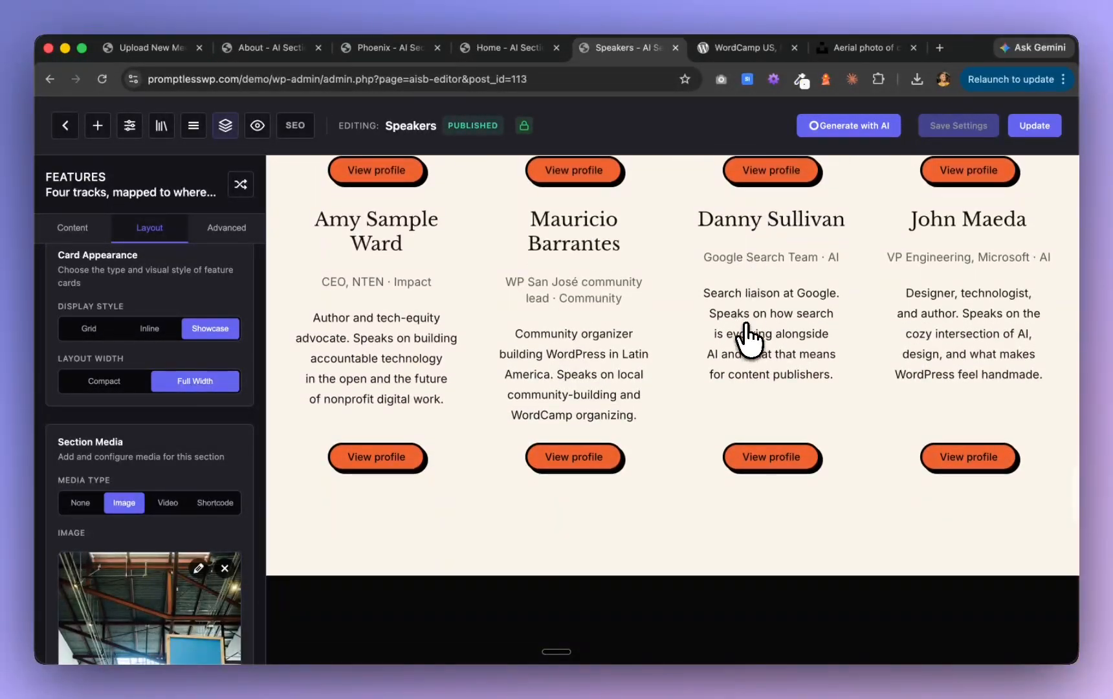
{"action": "scroll", "coordinate": [749, 333], "scroll_direction": "up", "scroll_amount": 10}
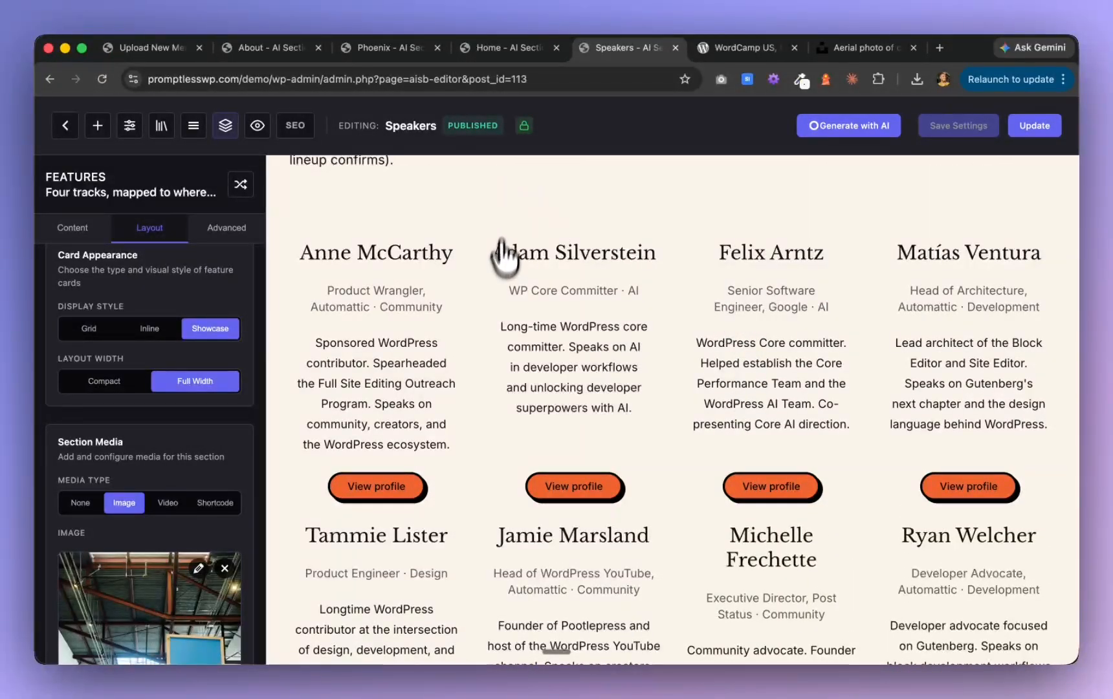
{"action": "scroll", "coordinate": [499, 298], "scroll_direction": "up", "scroll_amount": 4}
Switch to Claude to check the Phase J form creation, and return to the browser to view the live Schedule page
{"action": "key", "text": "super+Tab"}
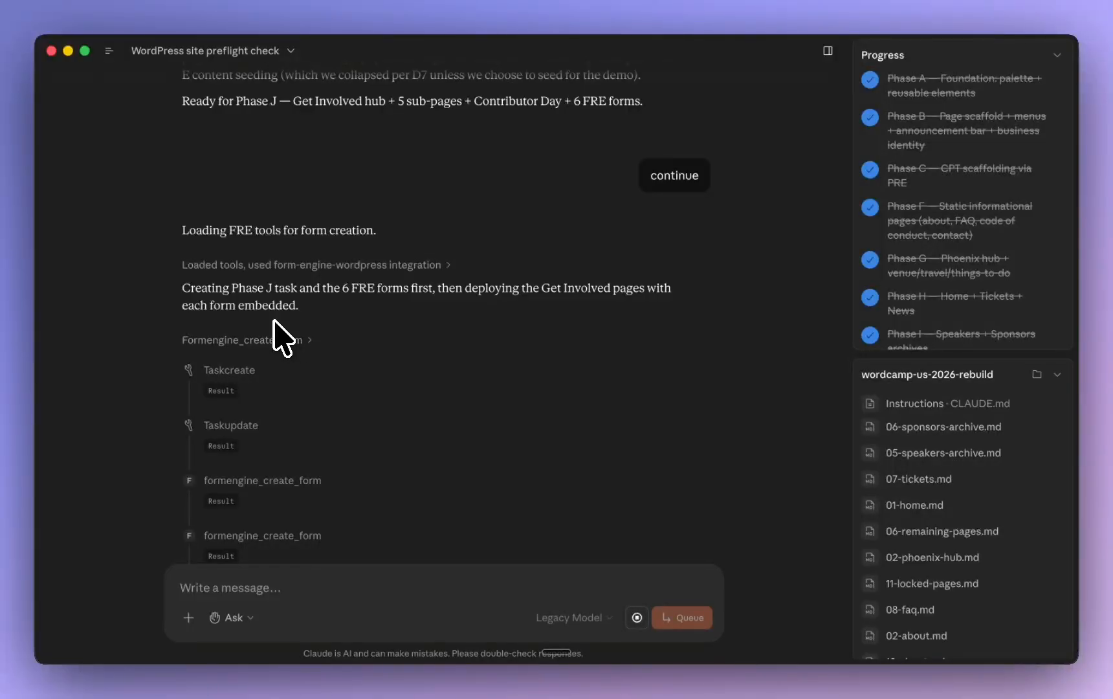
{"action": "key", "text": "super+Tab"}
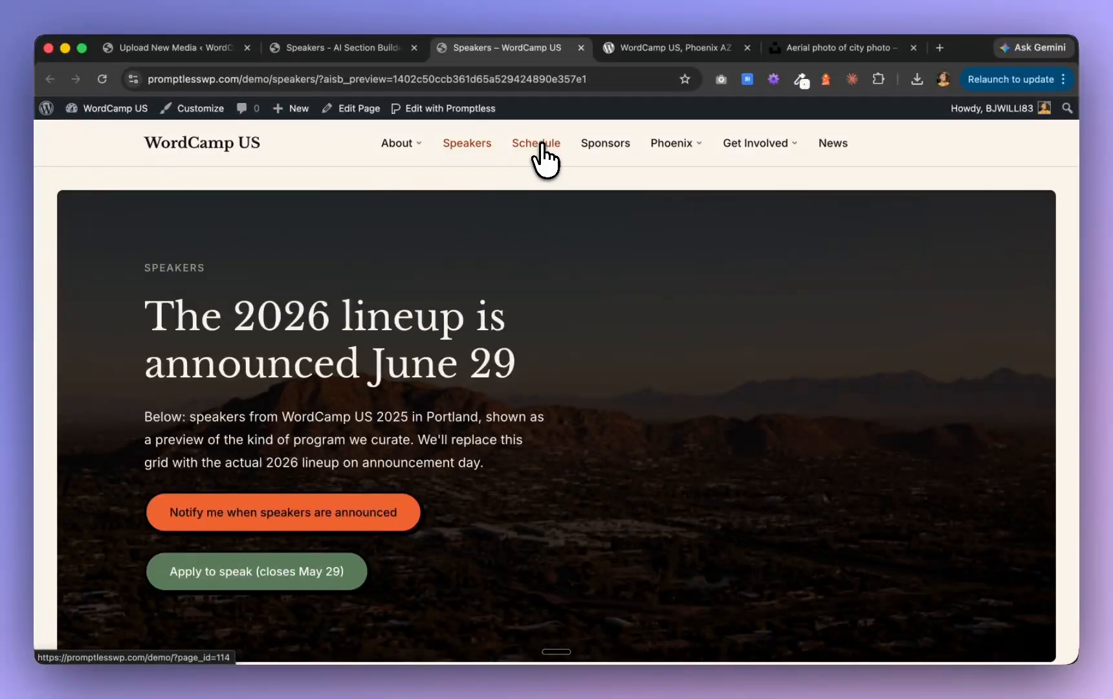
{"action": "left_click", "coordinate": [542, 153]}
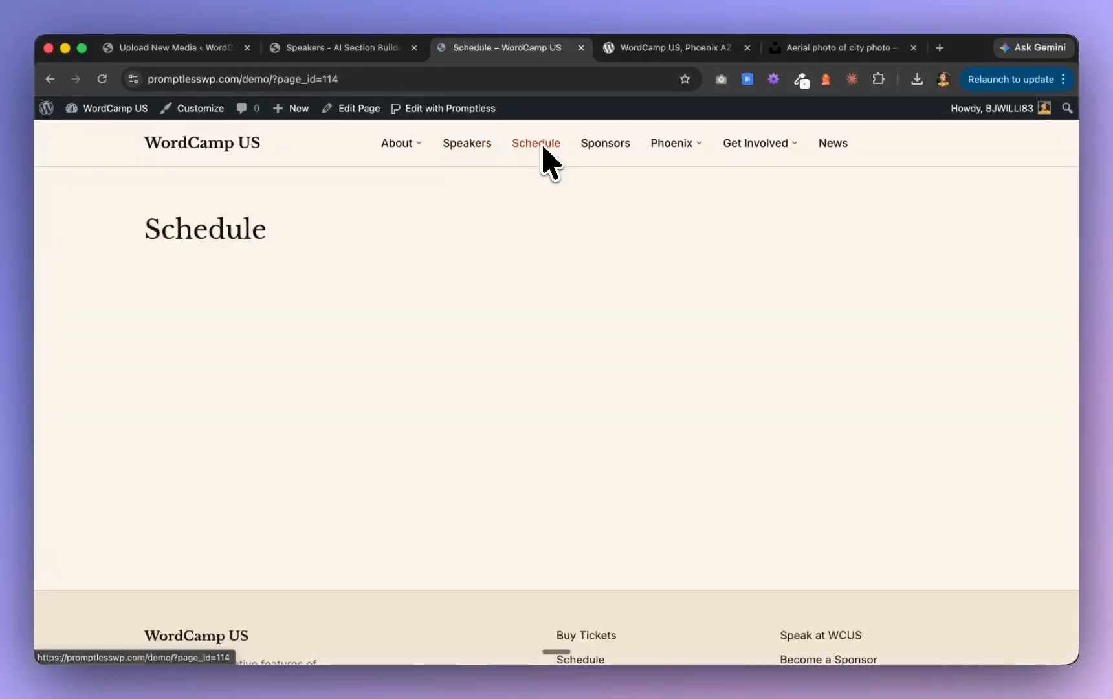
Review the live Sponsors page from the hero through the sponsor tiers to the micro-sponsors section, and return to its start
{"action": "left_click", "coordinate": [616, 145]}
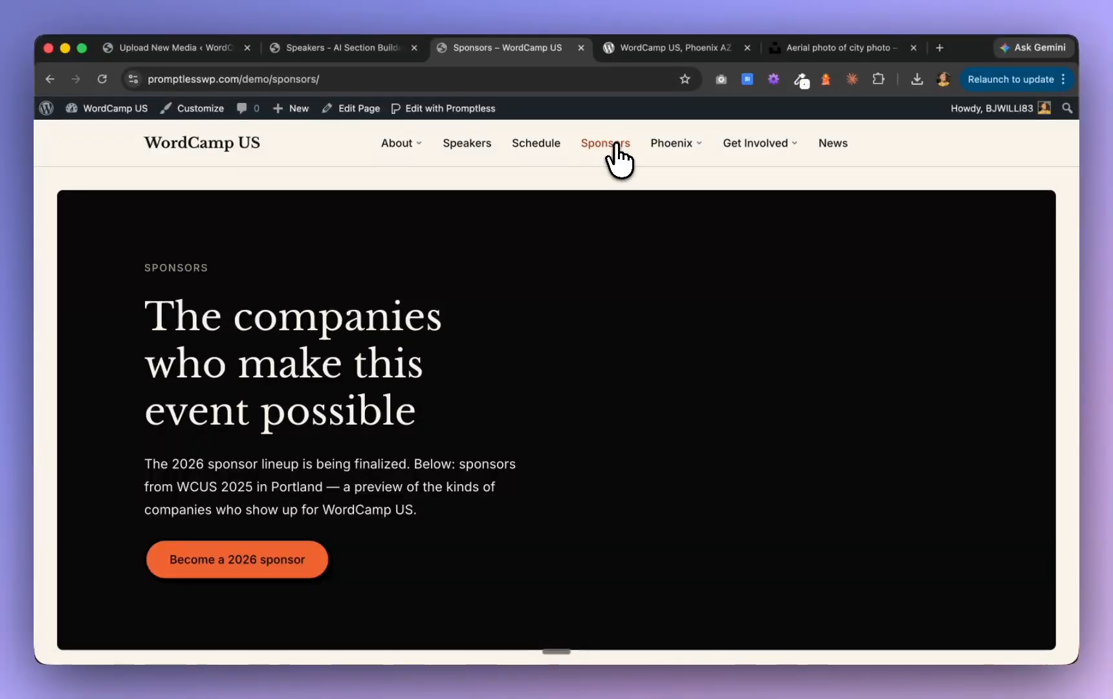
{"action": "mouse_move", "coordinate": [675, 145]}
{"action": "scroll", "coordinate": [576, 389], "scroll_direction": "down", "scroll_amount": 8}
{"action": "scroll", "coordinate": [581, 396], "scroll_direction": "down", "scroll_amount": 15}
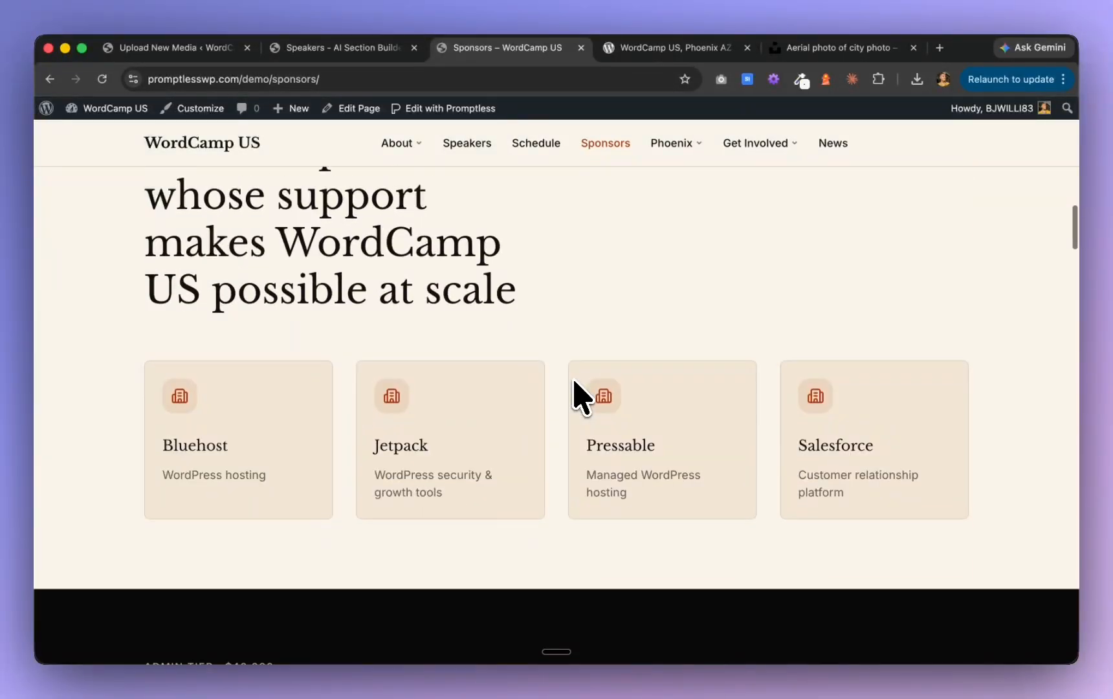
{"action": "scroll", "coordinate": [581, 396], "scroll_direction": "down", "scroll_amount": 15}
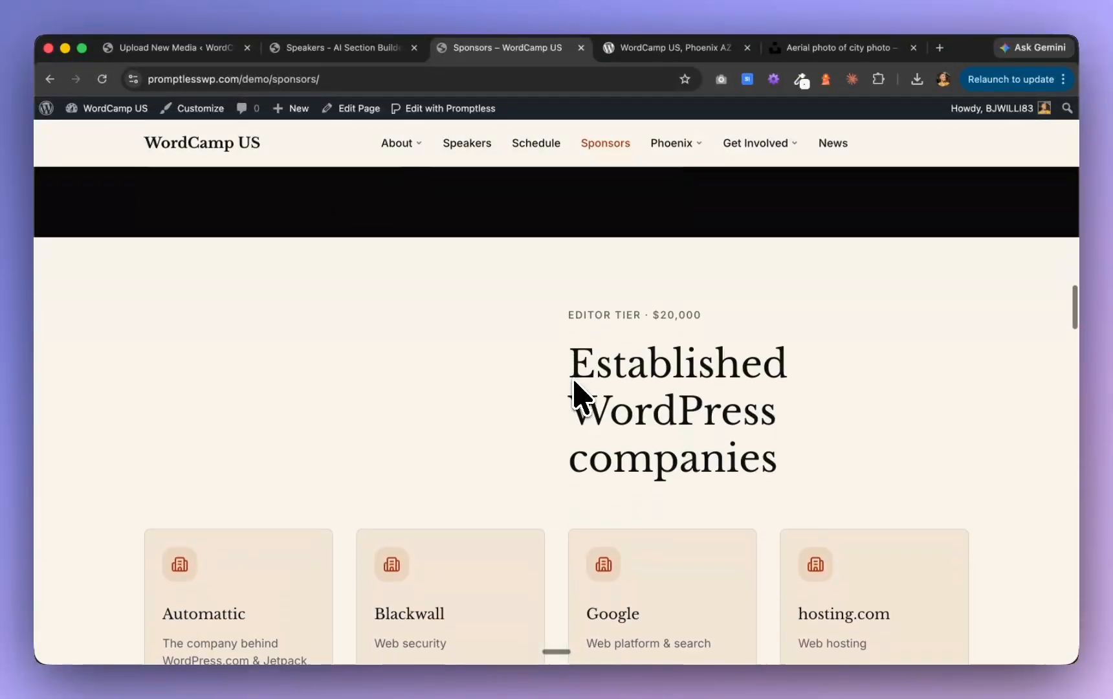
{"action": "scroll", "coordinate": [581, 396], "scroll_direction": "down", "scroll_amount": 5}
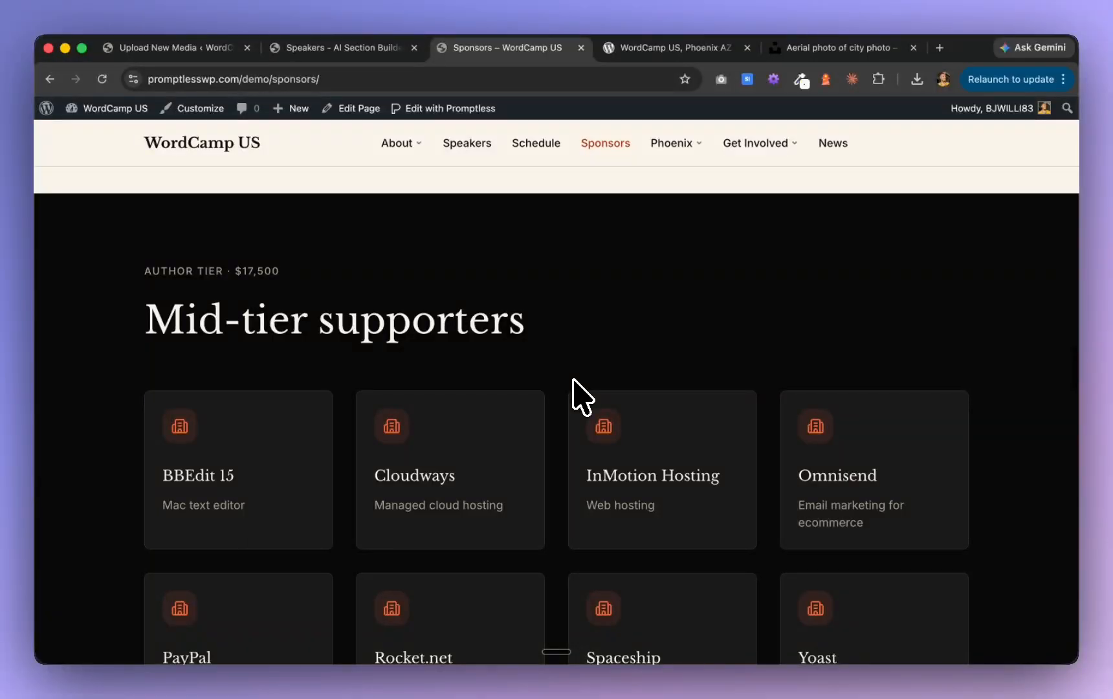
{"action": "scroll", "coordinate": [574, 381], "scroll_direction": "down", "scroll_amount": 15}
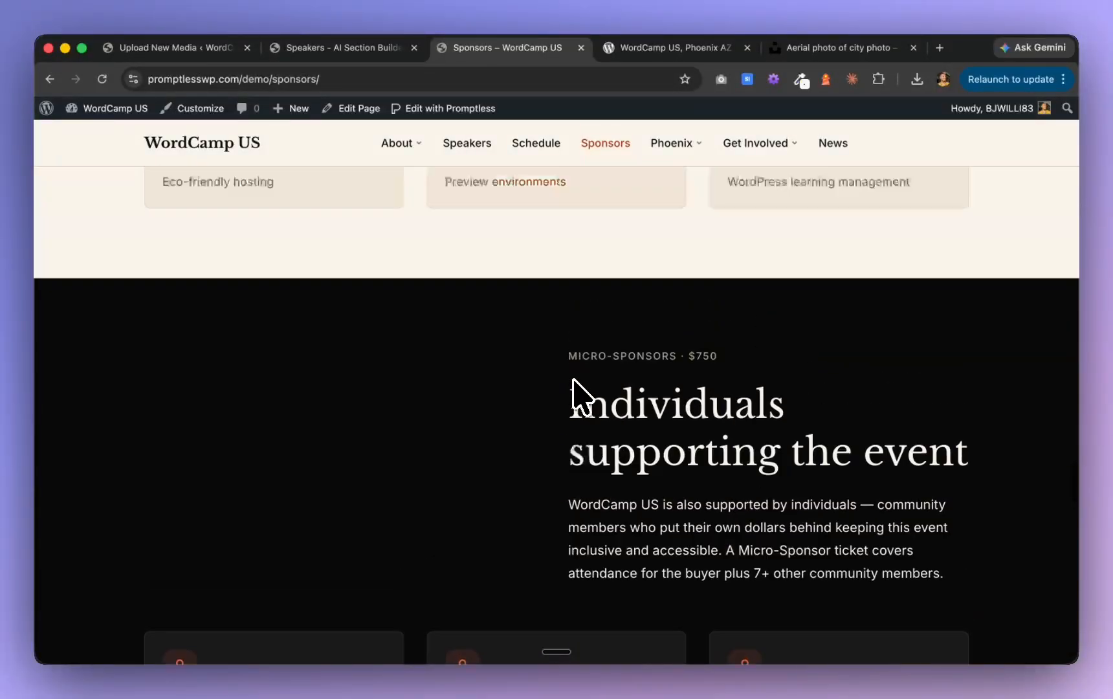
{"action": "scroll", "coordinate": [574, 382], "scroll_direction": "up", "scroll_amount": 20}
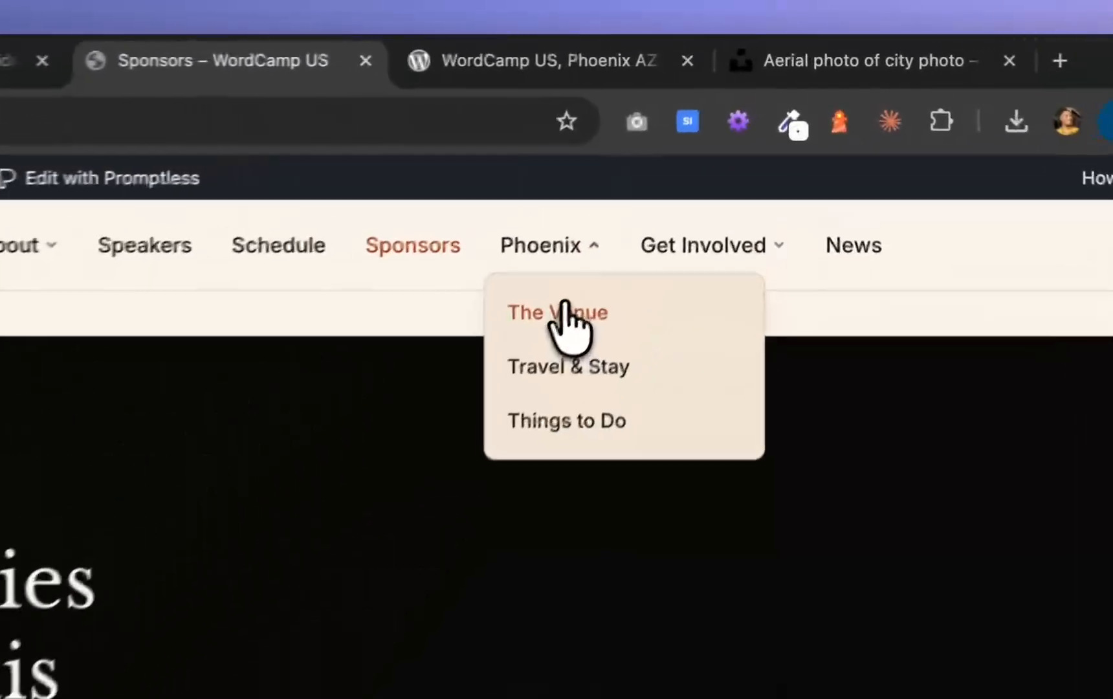
View the live Phoenix subpages The Venue and Travel & Stay
{"action": "left_click", "coordinate": [683, 179]}
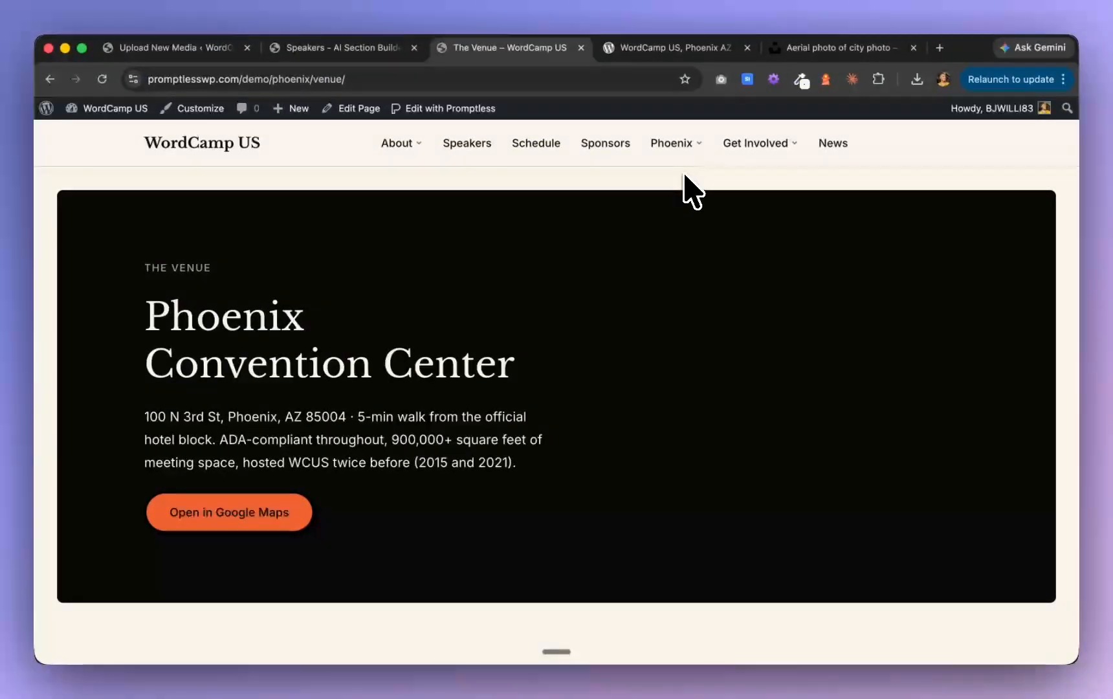
{"action": "mouse_move", "coordinate": [553, 285]}
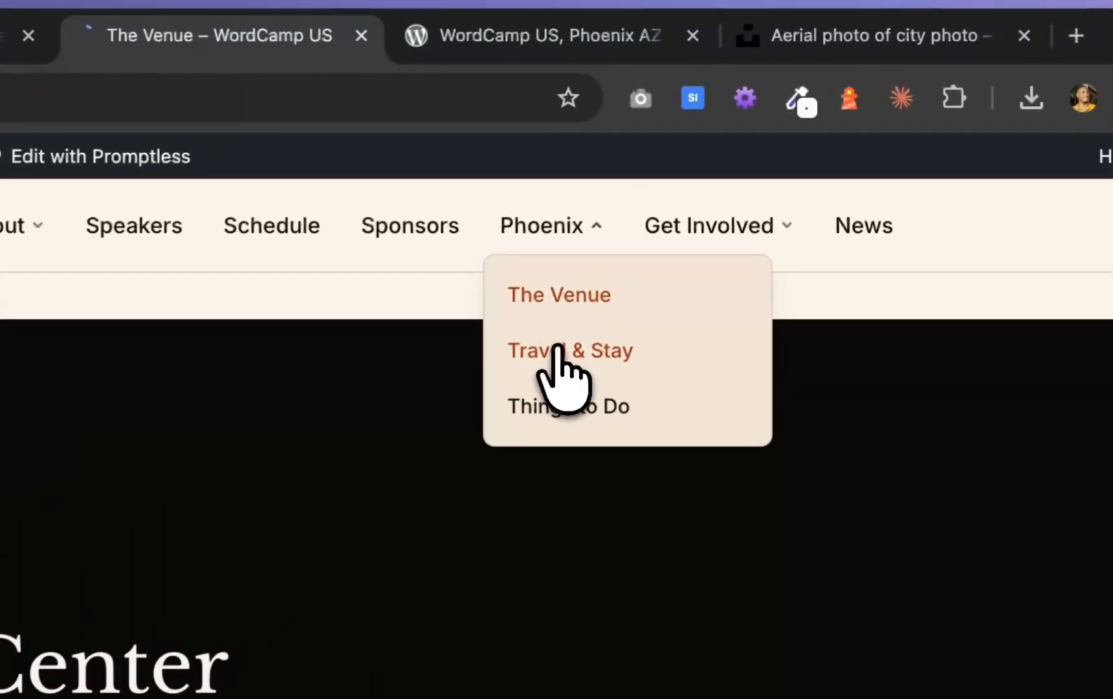
{"action": "left_click", "coordinate": [618, 280]}
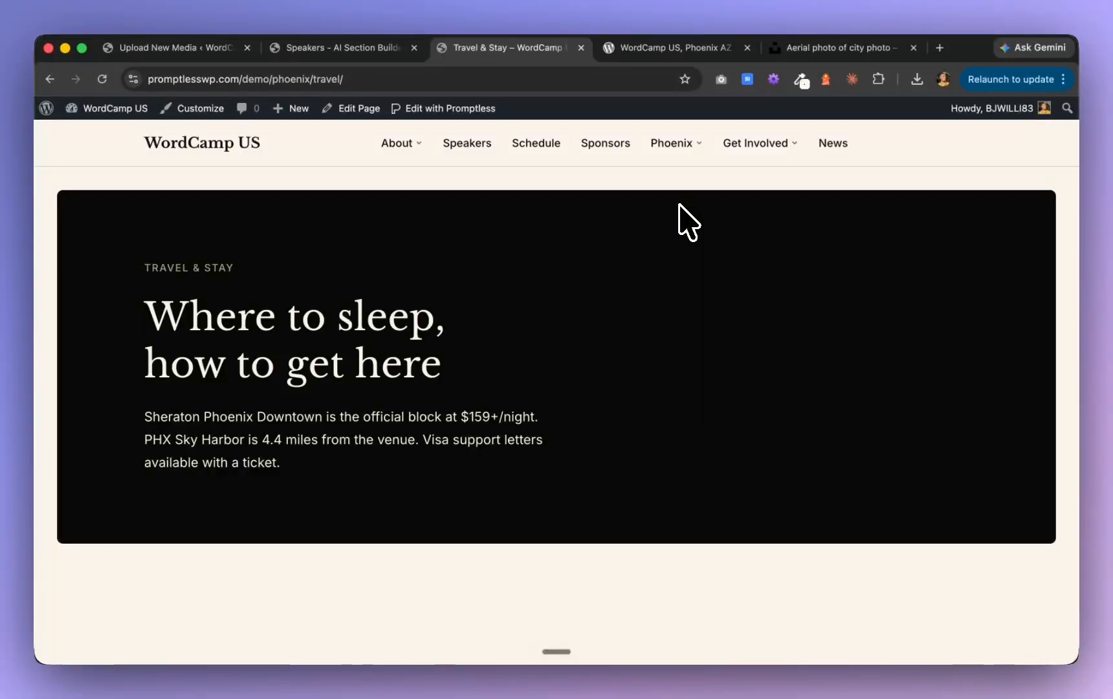
Review the Travel & Stay page from the official hotel block to "What else?", and go back to "Visa support letters"
{"action": "scroll", "coordinate": [679, 204], "scroll_direction": "down", "scroll_amount": 1}
{"action": "mouse_move", "coordinate": [672, 143]}
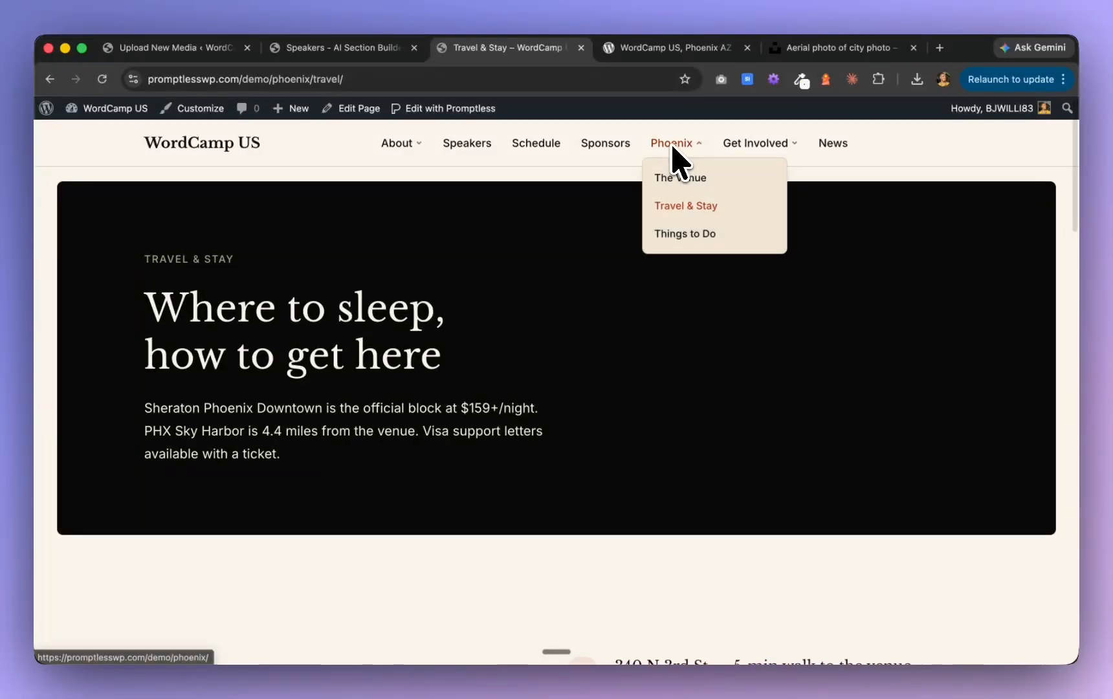
{"action": "scroll", "coordinate": [642, 317], "scroll_direction": "down", "scroll_amount": 5}
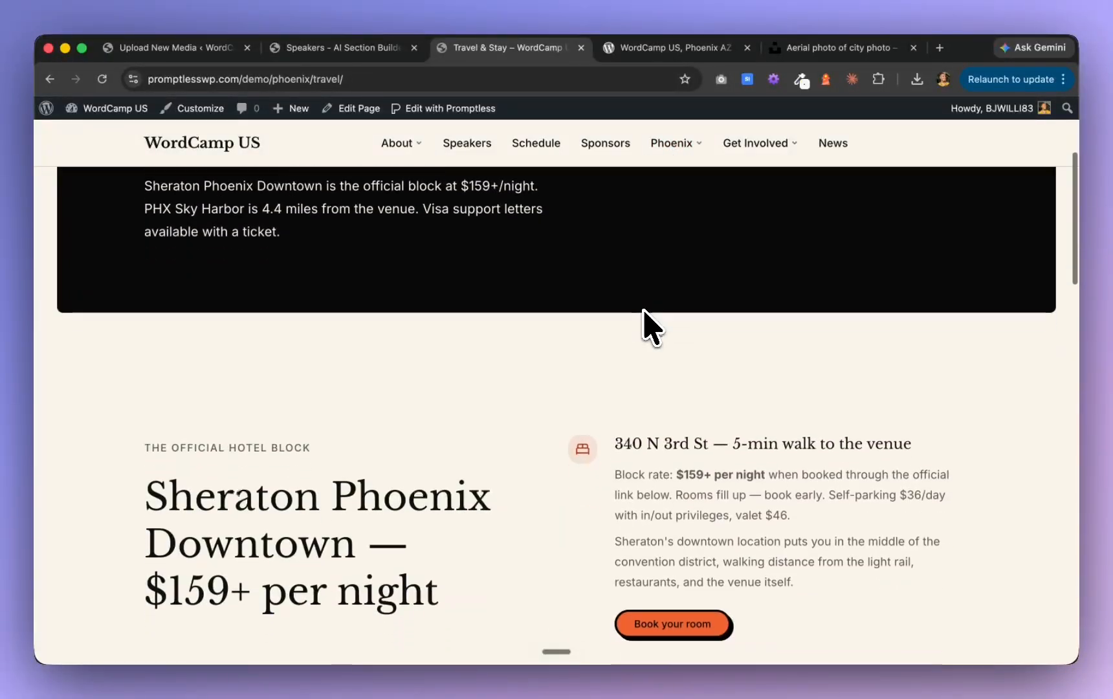
{"action": "scroll", "coordinate": [650, 327], "scroll_direction": "down", "scroll_amount": 10}
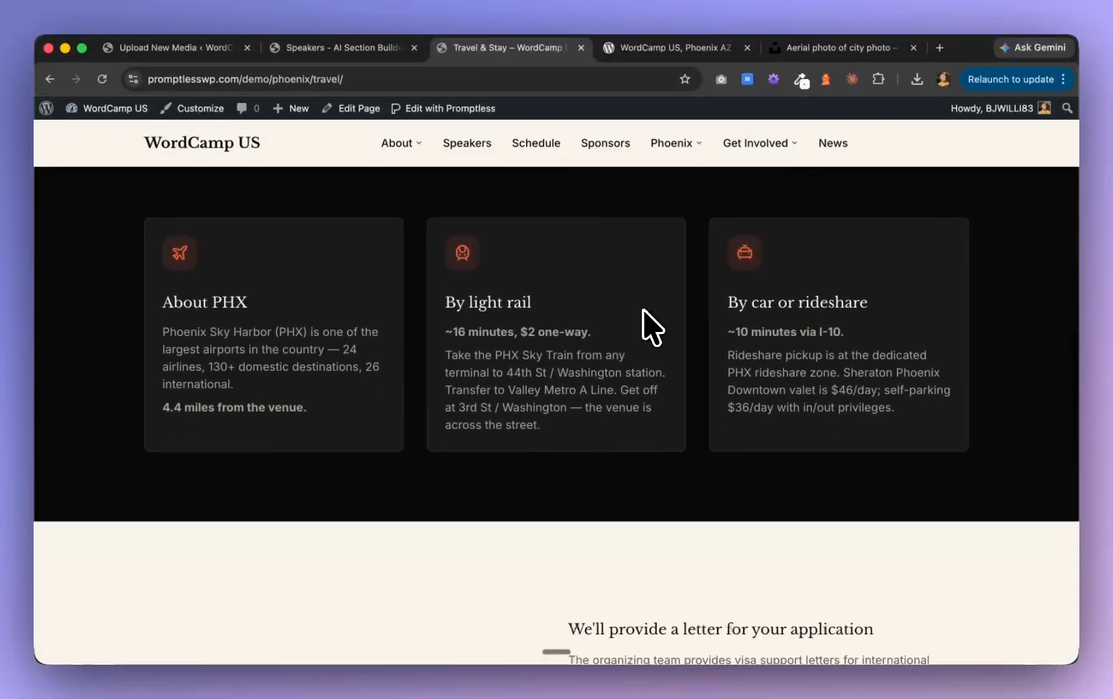
{"action": "scroll", "coordinate": [653, 326], "scroll_direction": "down", "scroll_amount": 10}
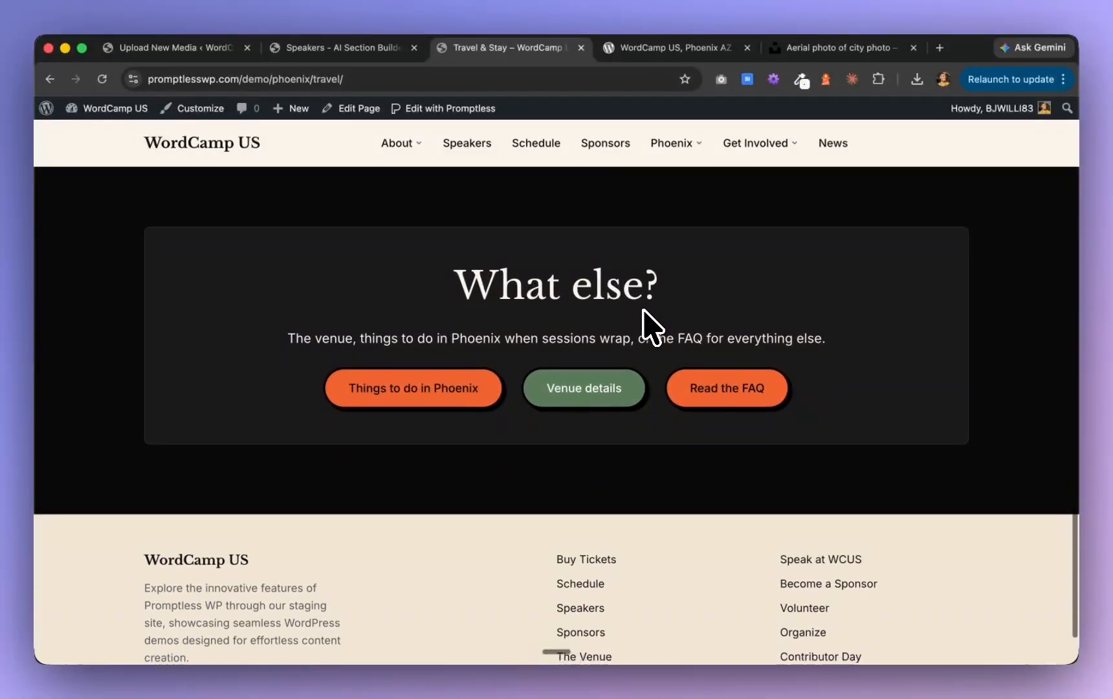
{"action": "scroll", "coordinate": [644, 312], "scroll_direction": "up", "scroll_amount": 3}
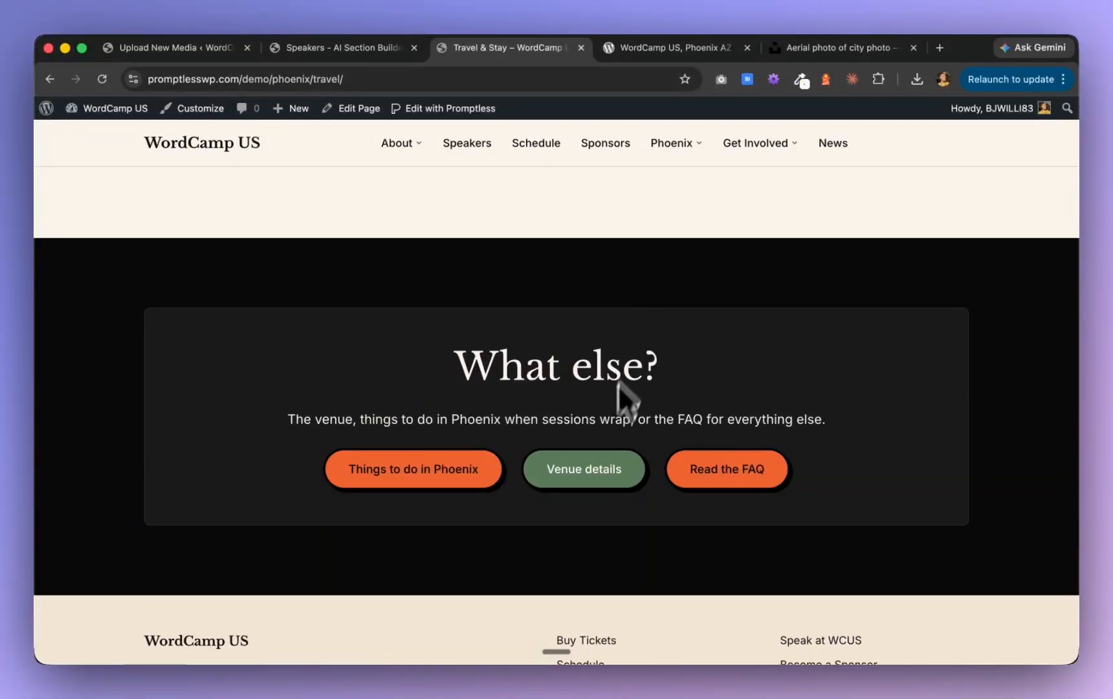
{"action": "scroll", "coordinate": [599, 456], "scroll_direction": "up", "scroll_amount": 3}
{"action": "scroll", "coordinate": [598, 458], "scroll_direction": "up", "scroll_amount": 4}
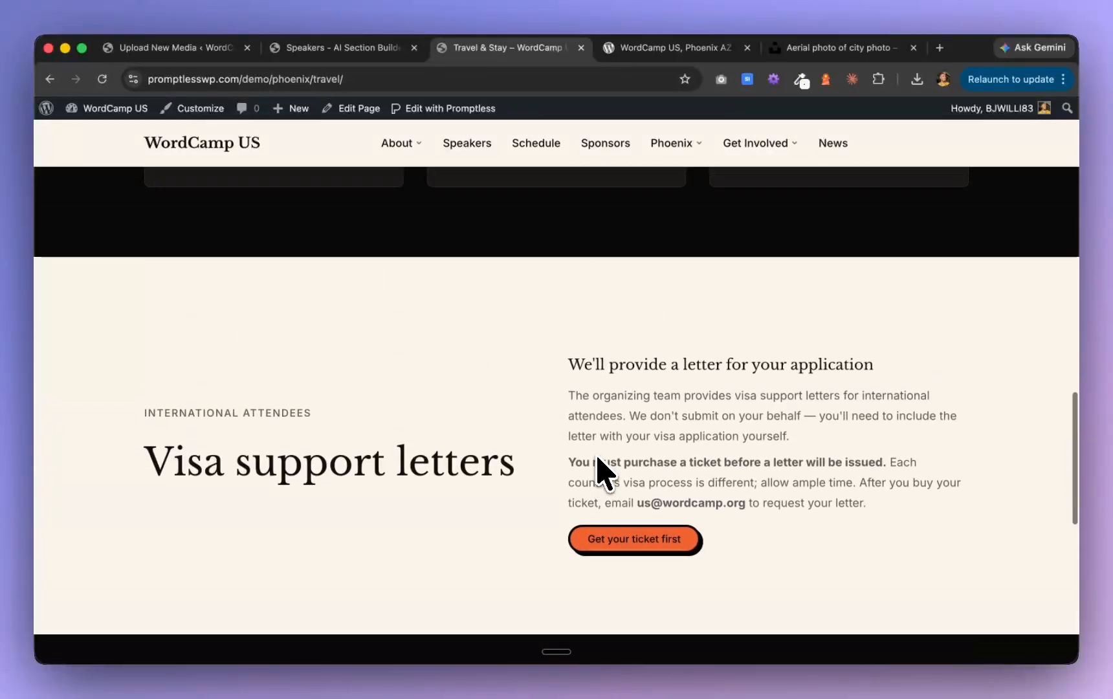
View the live Things to Do page, from the restaurant cards through the outdoor activities to "Where locals go", and return to its start
{"action": "scroll", "coordinate": [599, 471], "scroll_direction": "up", "scroll_amount": 15}
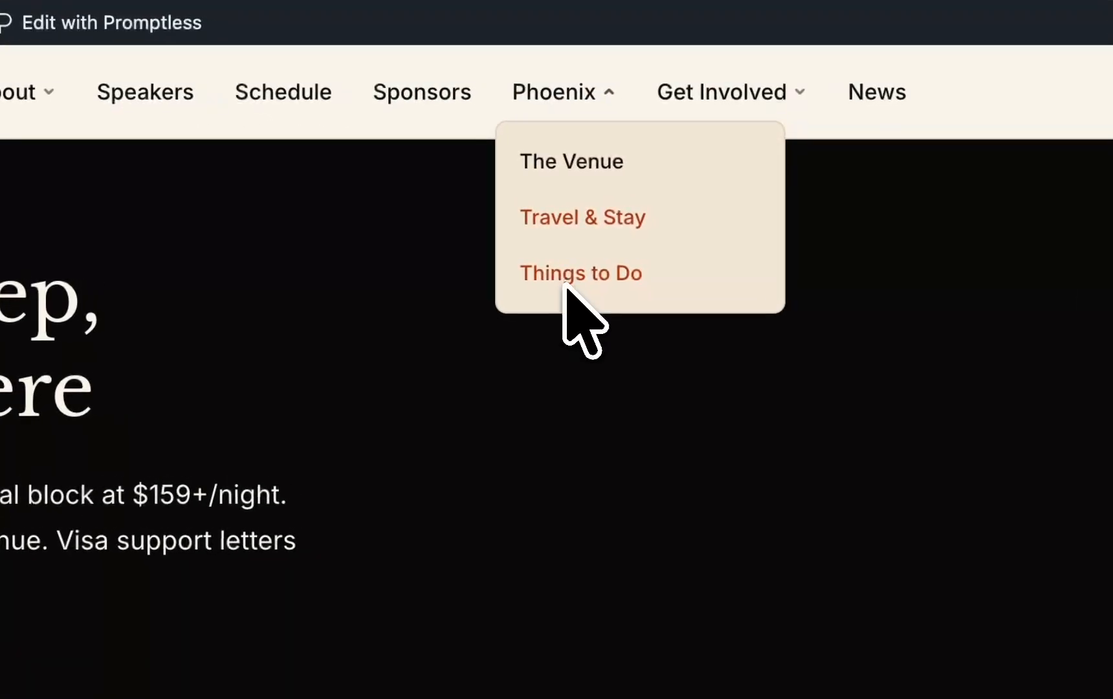
{"action": "left_click", "coordinate": [680, 235]}
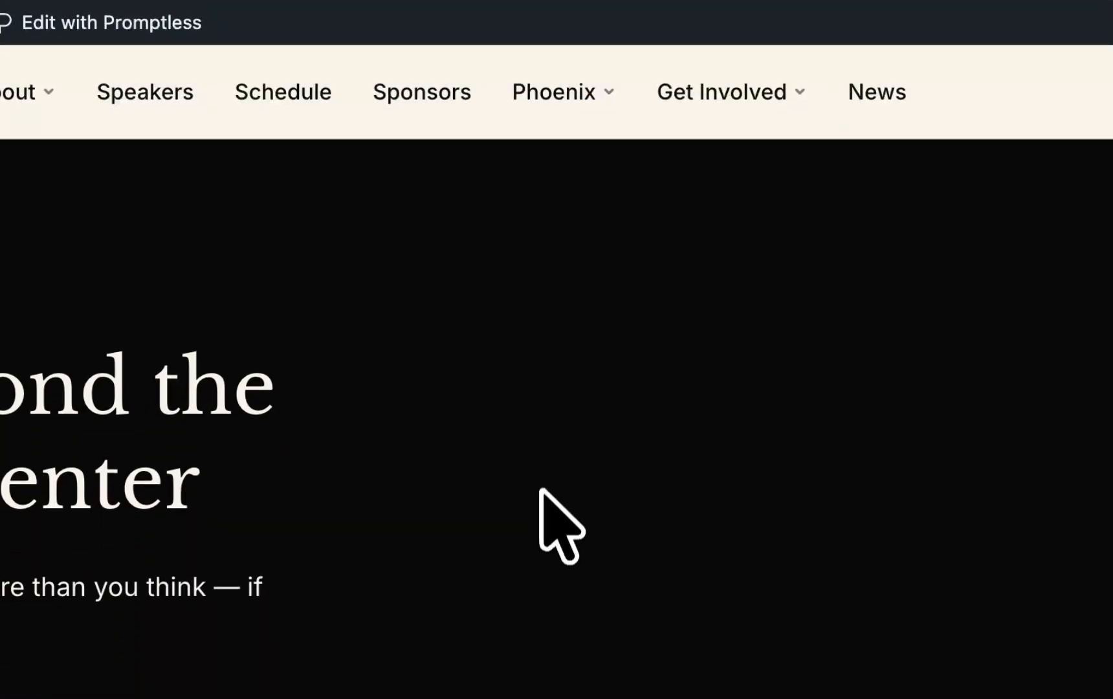
{"action": "scroll", "coordinate": [541, 495], "scroll_direction": "down", "scroll_amount": 15}
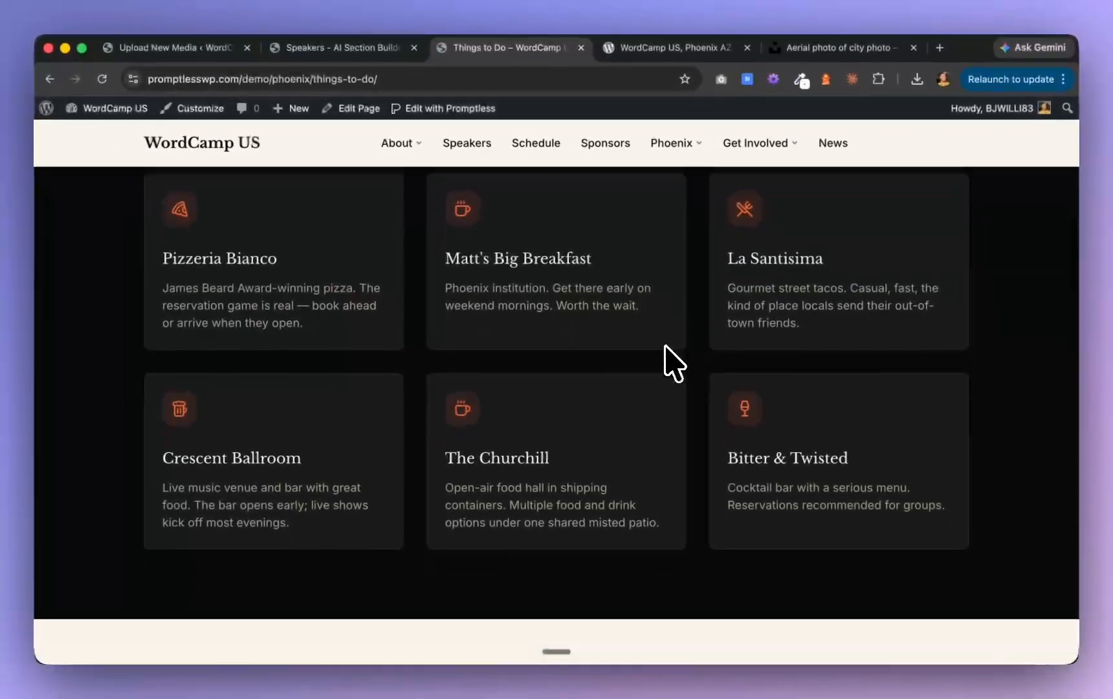
{"action": "scroll", "coordinate": [666, 346], "scroll_direction": "down", "scroll_amount": 10}
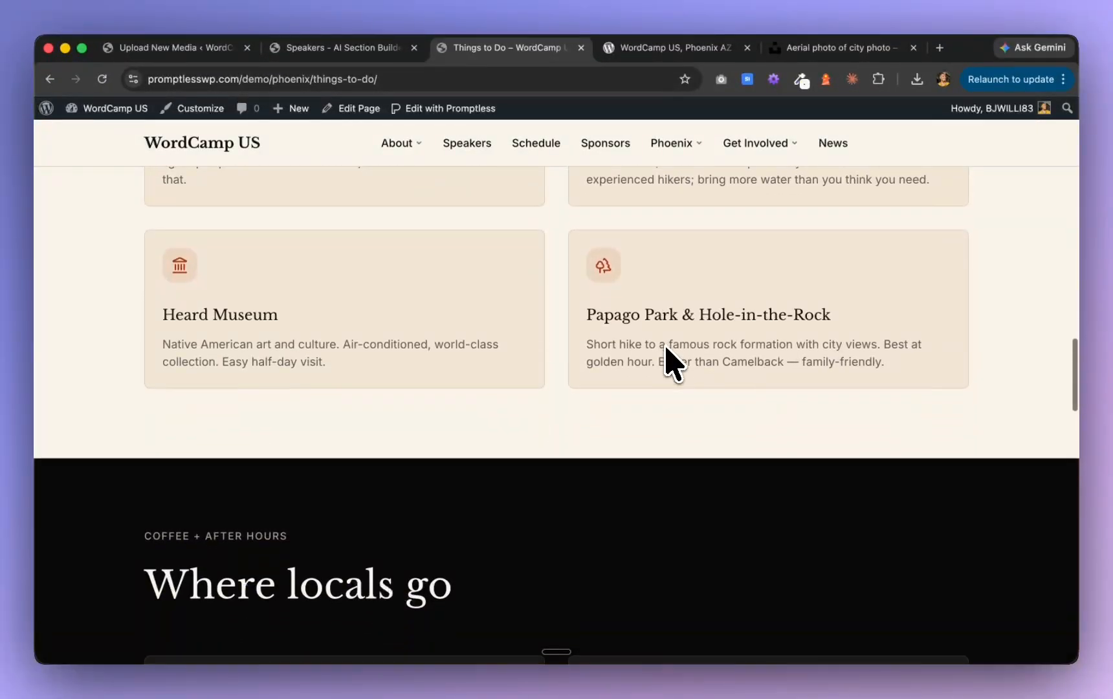
{"action": "scroll", "coordinate": [666, 346], "scroll_direction": "up", "scroll_amount": 20}
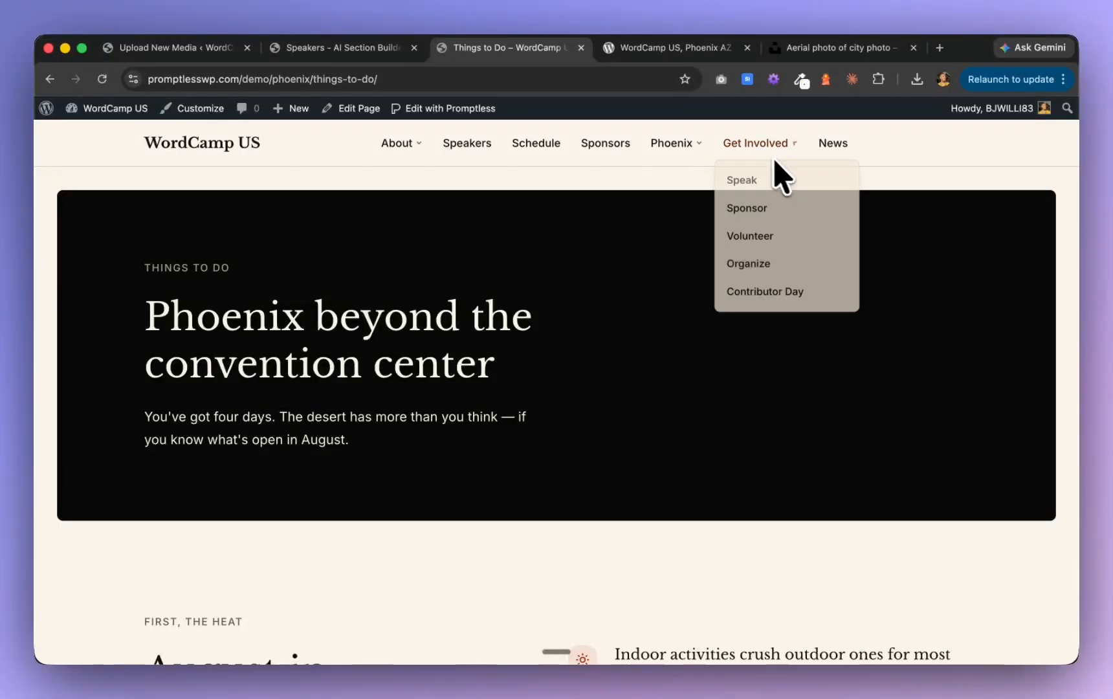
View the live Get Involved subpages Speak and Sponsor
{"action": "mouse_move", "coordinate": [774, 160]}
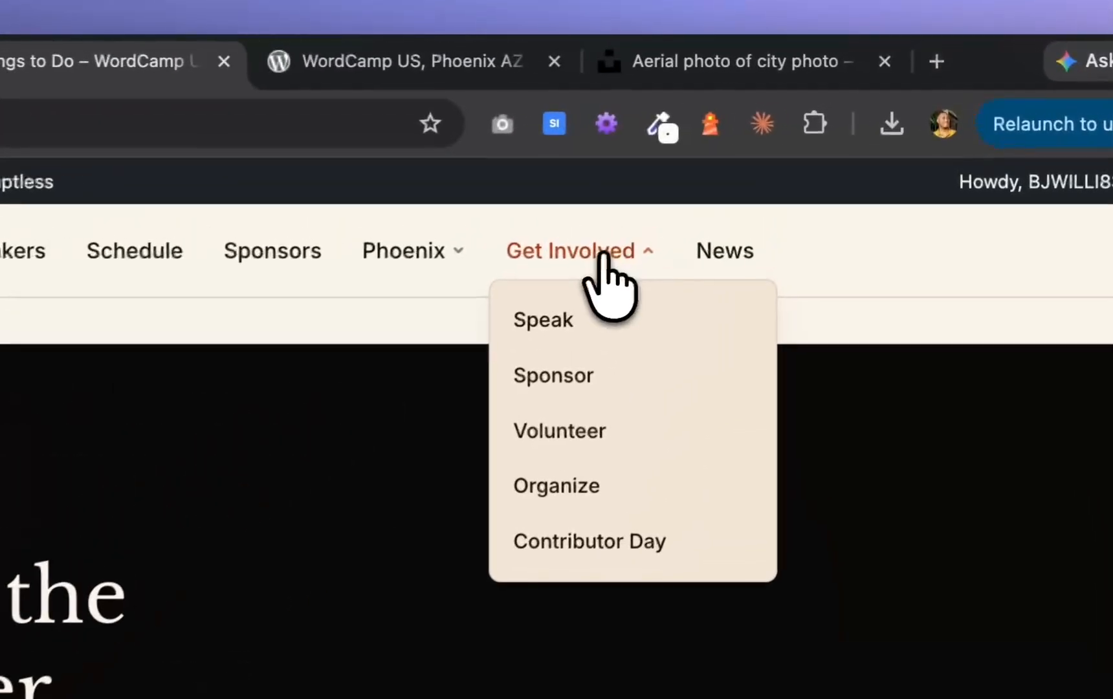
{"action": "left_click", "coordinate": [724, 176]}
{"action": "mouse_move", "coordinate": [724, 177]}
{"action": "left_click", "coordinate": [578, 317]}
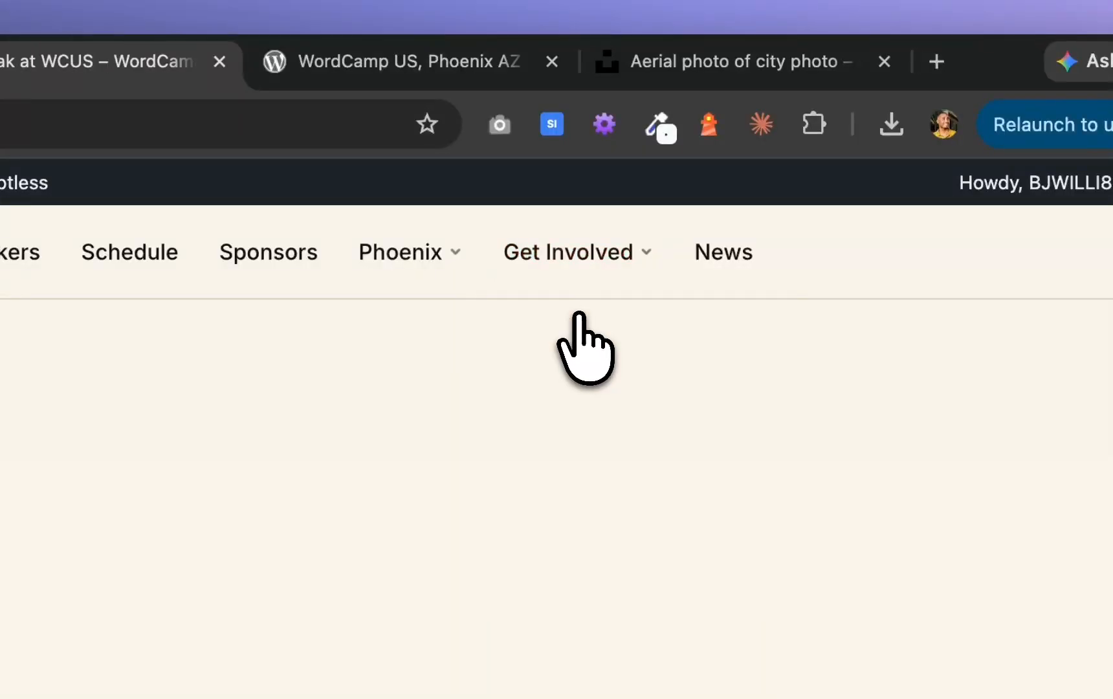
{"action": "mouse_move", "coordinate": [567, 278]}
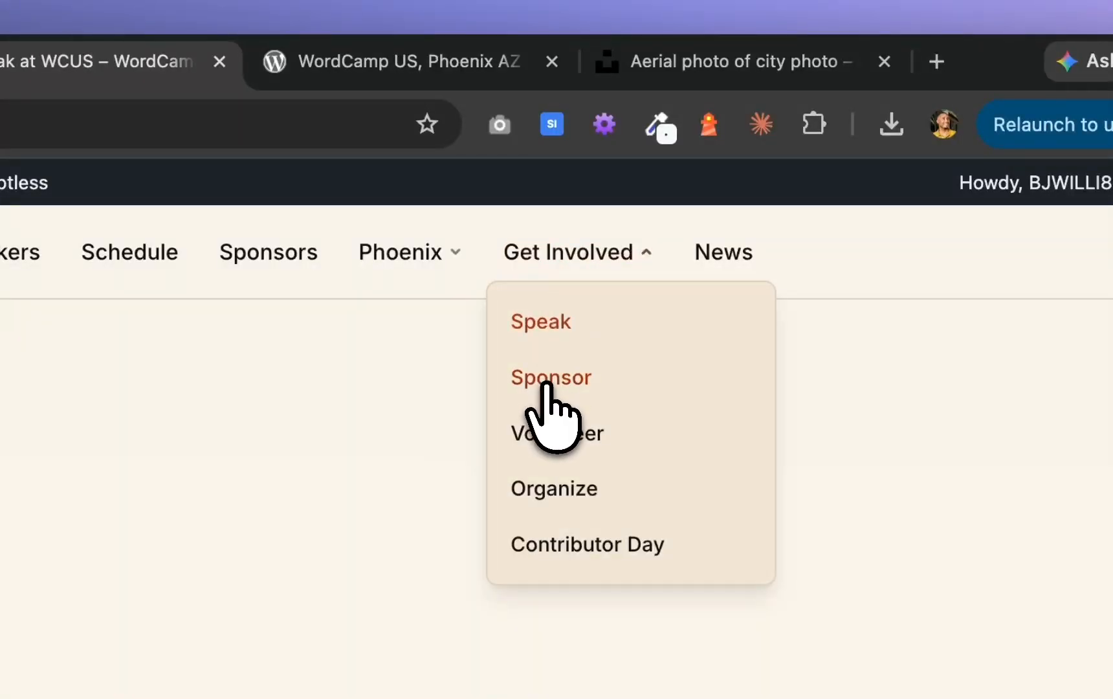
{"action": "left_click", "coordinate": [547, 381]}
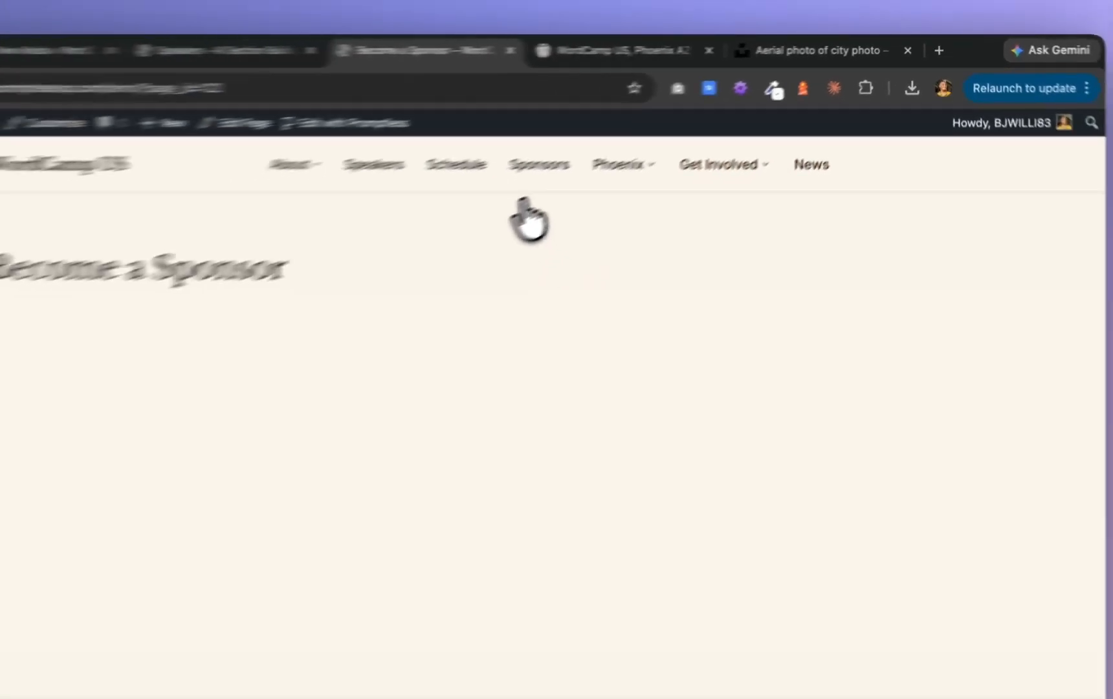
Switch to Claude and check the progress of the Phase J form creation
{"action": "key", "text": "super+Tab"}
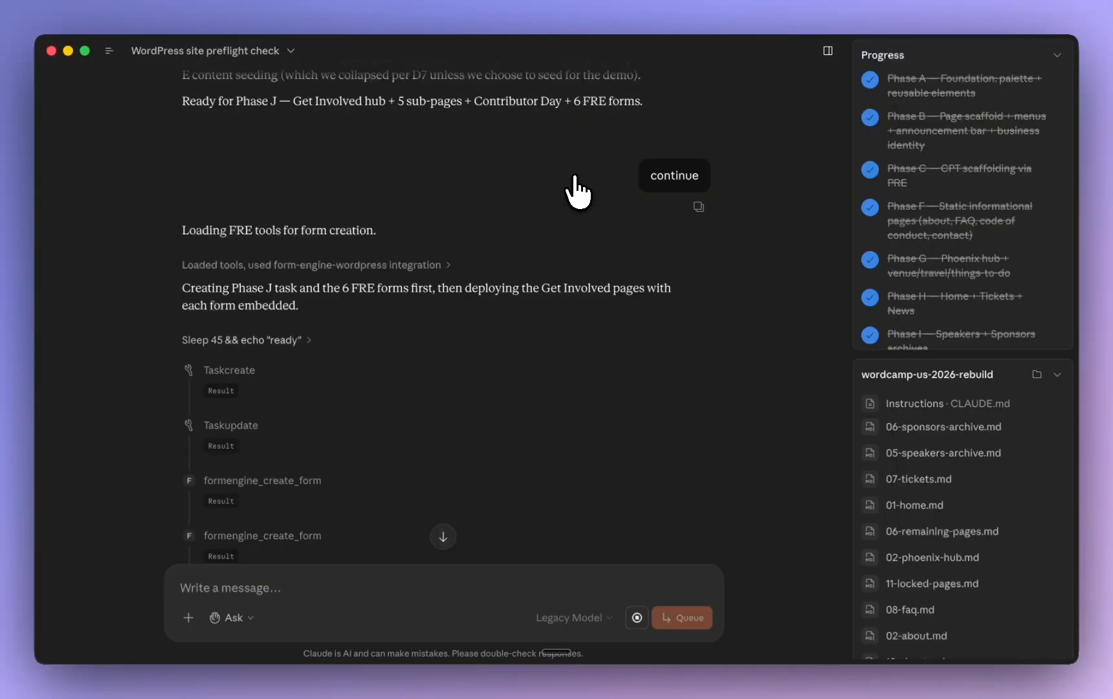
{"action": "scroll", "coordinate": [420, 337], "scroll_direction": "down", "scroll_amount": 10}
{"action": "scroll", "coordinate": [417, 346], "scroll_direction": "up", "scroll_amount": 4}
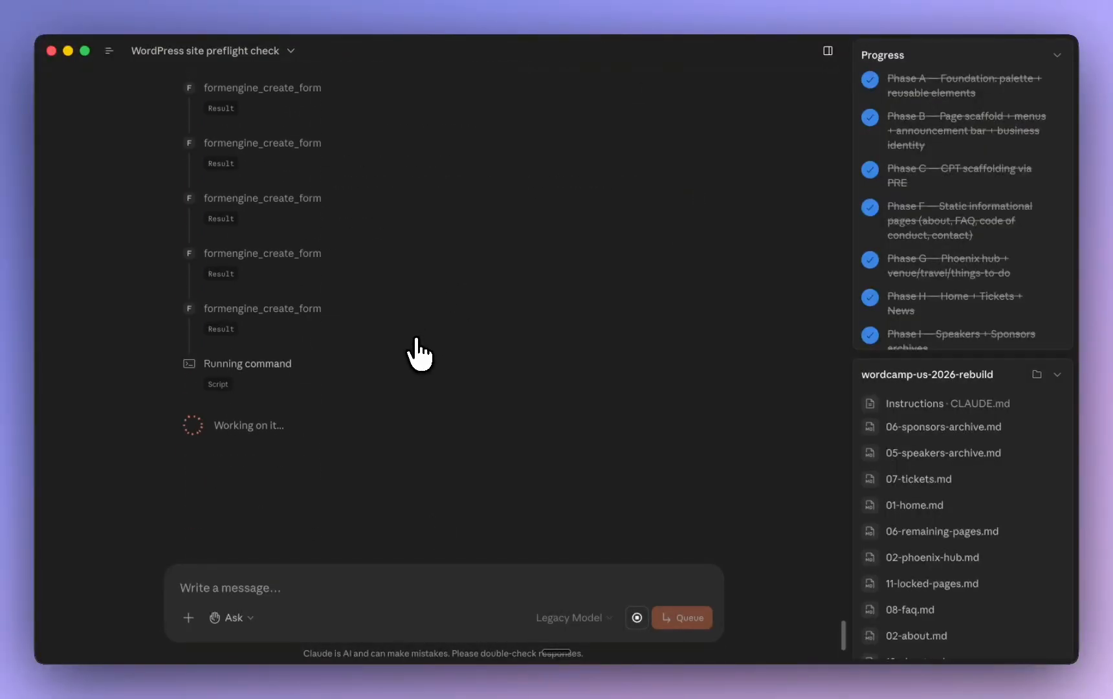
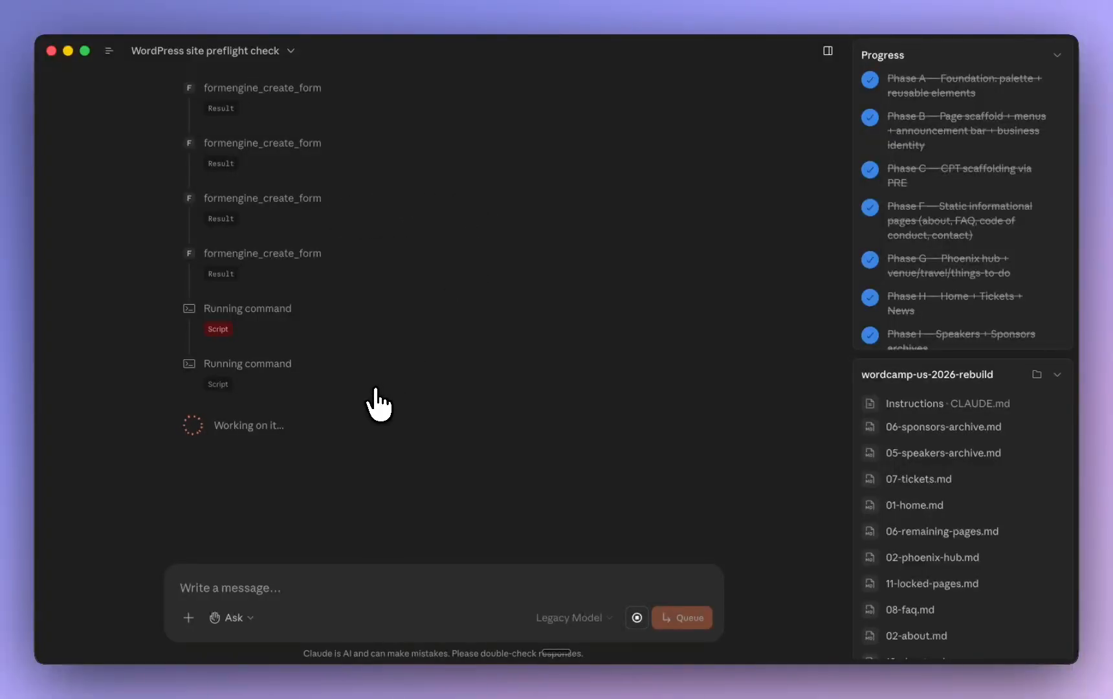
Switch to the browser and view the live FAQ page from its hero through "Getting here", then return to its start
{"action": "key", "text": "super+Tab"}
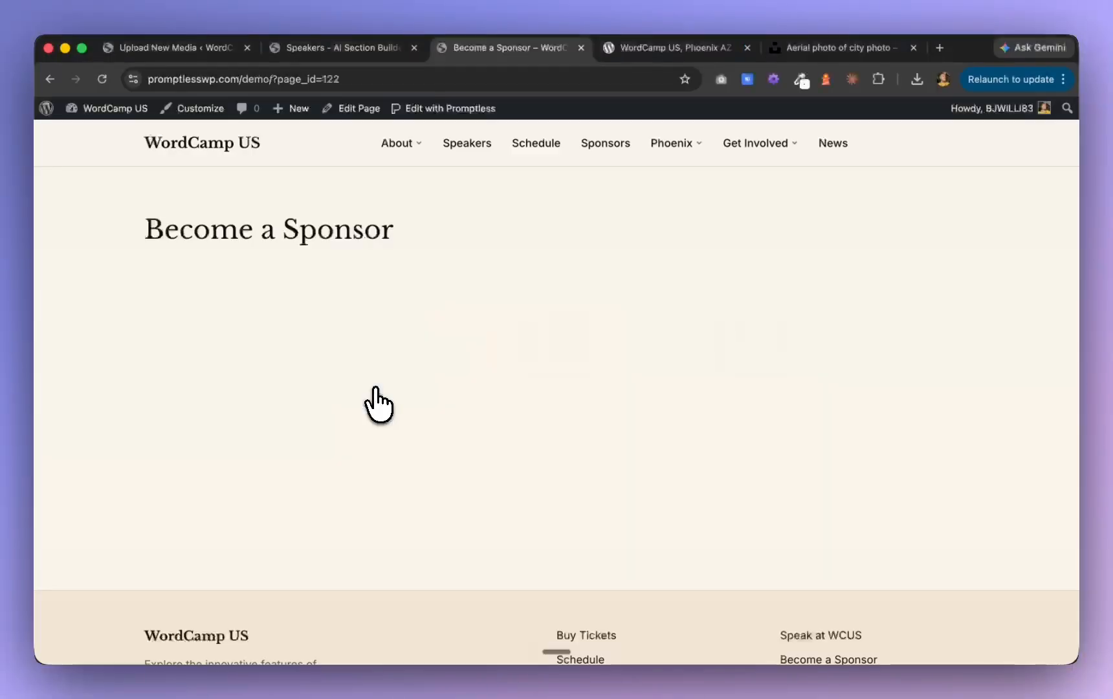
{"action": "mouse_move", "coordinate": [409, 147]}
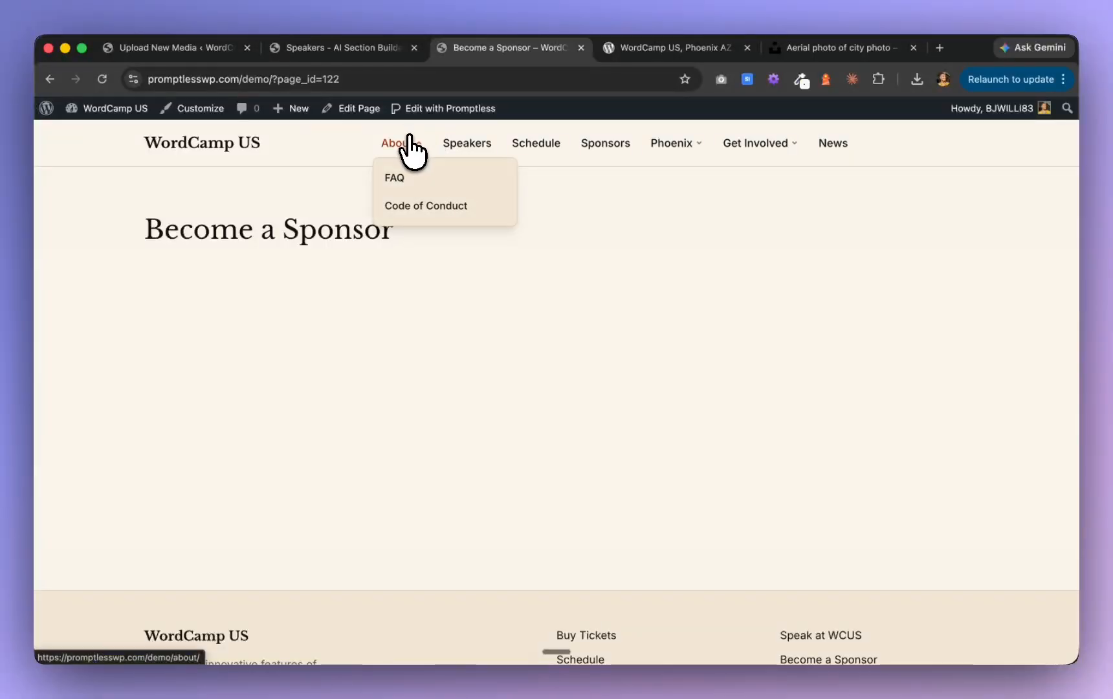
{"action": "left_click", "coordinate": [398, 177]}
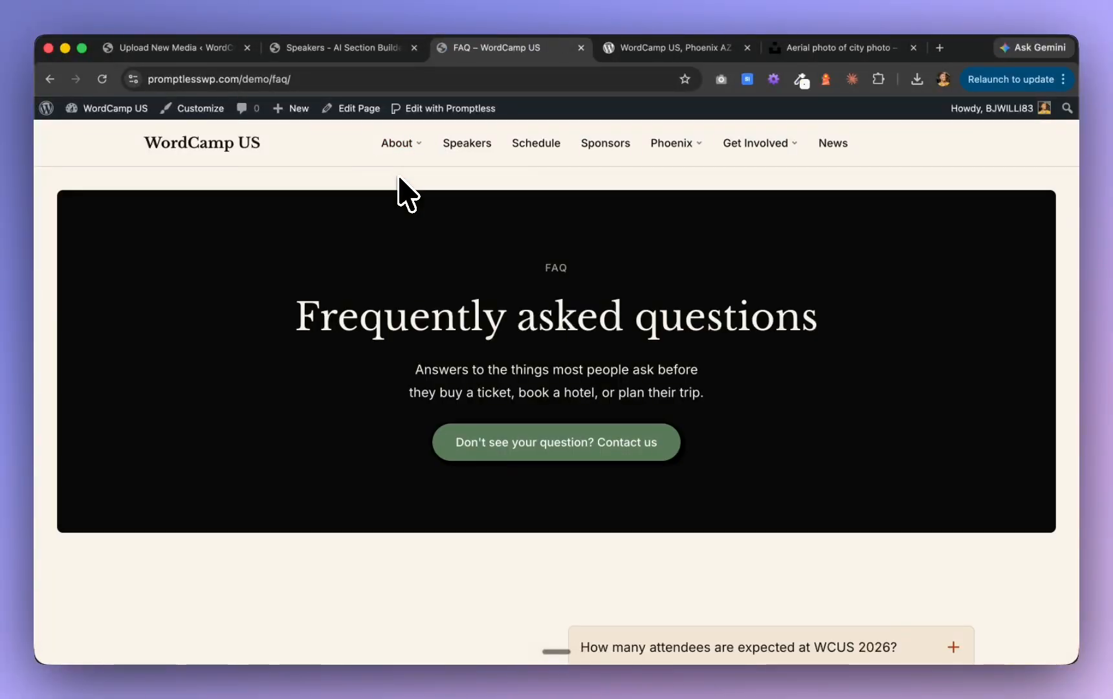
{"action": "scroll", "coordinate": [400, 368], "scroll_direction": "down", "scroll_amount": 10}
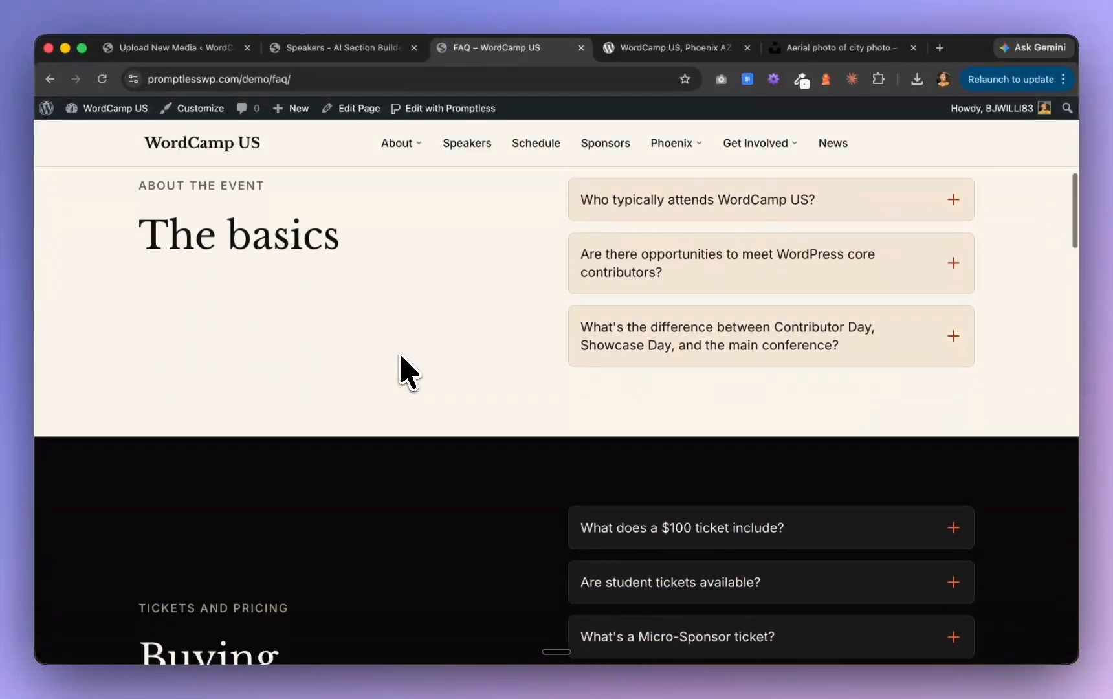
{"action": "scroll", "coordinate": [399, 367], "scroll_direction": "down", "scroll_amount": 12}
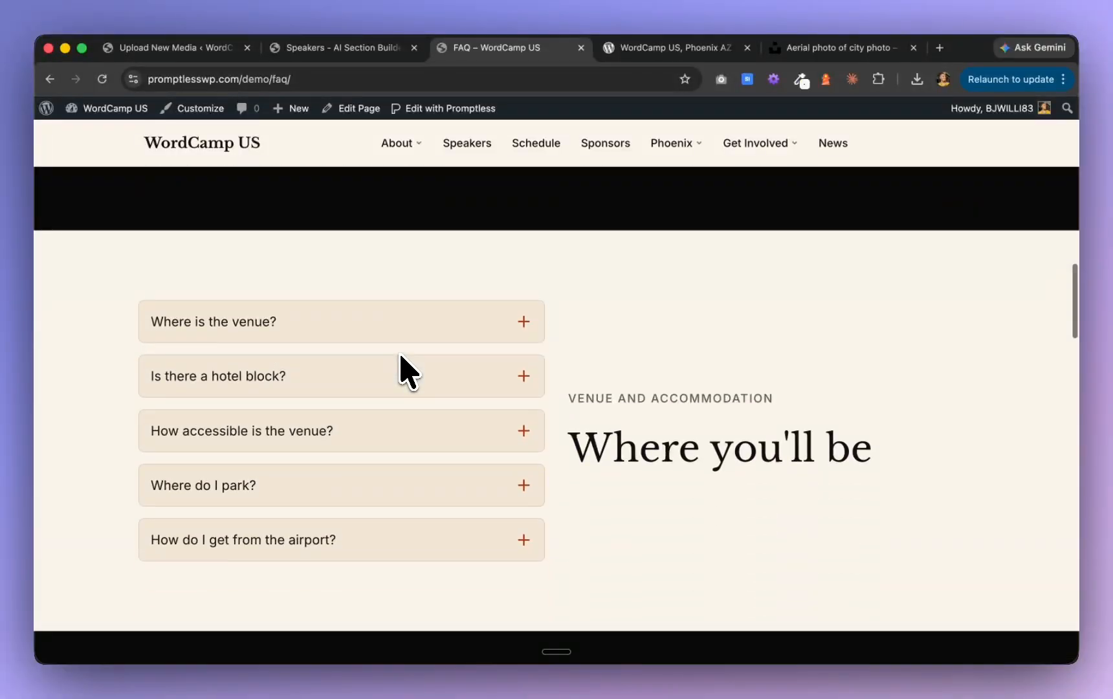
{"action": "scroll", "coordinate": [409, 372], "scroll_direction": "down", "scroll_amount": 8}
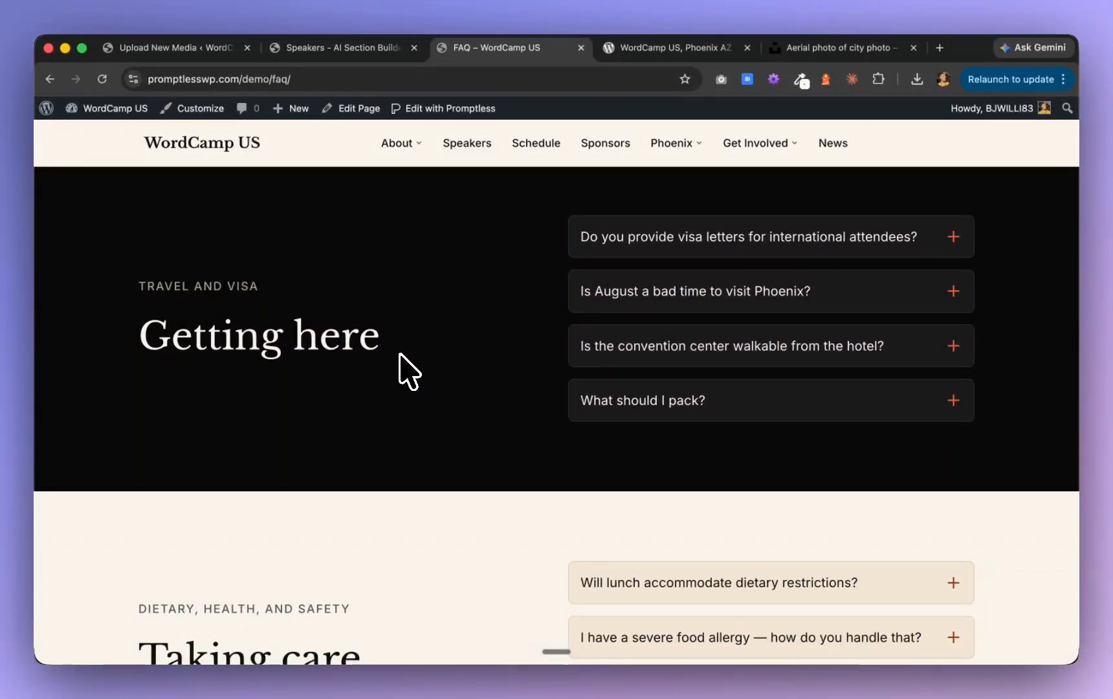
{"action": "scroll", "coordinate": [400, 353], "scroll_direction": "up", "scroll_amount": 20}
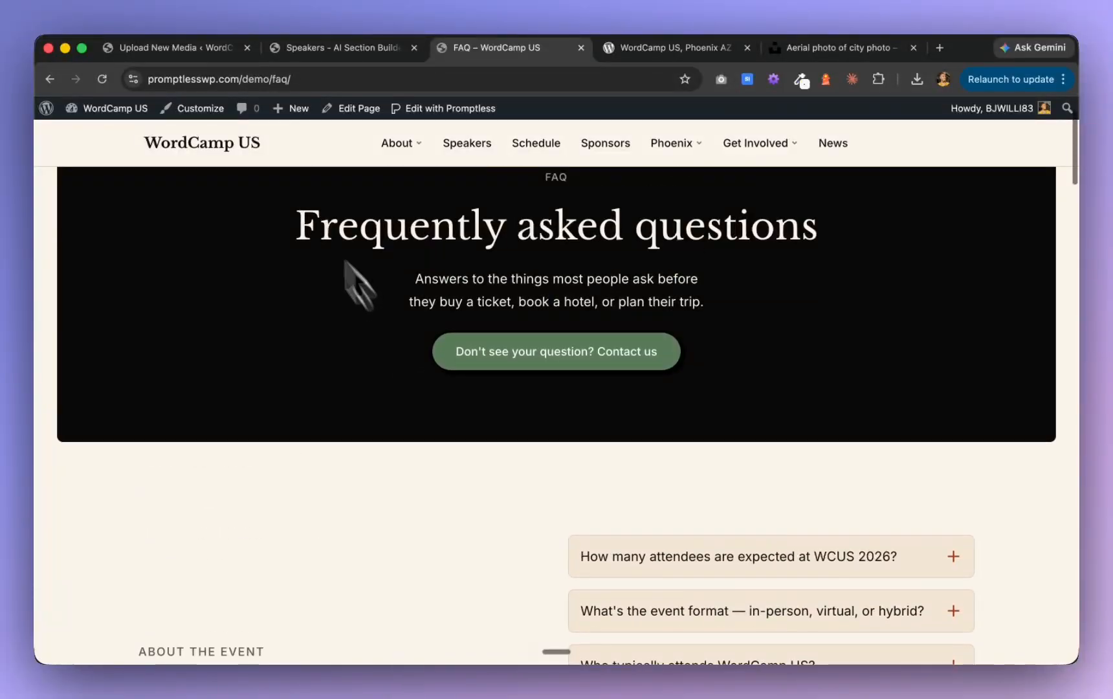
View the live home page and check the progress of the Get Involved hub deployment in Claude
{"action": "left_click", "coordinate": [259, 153]}
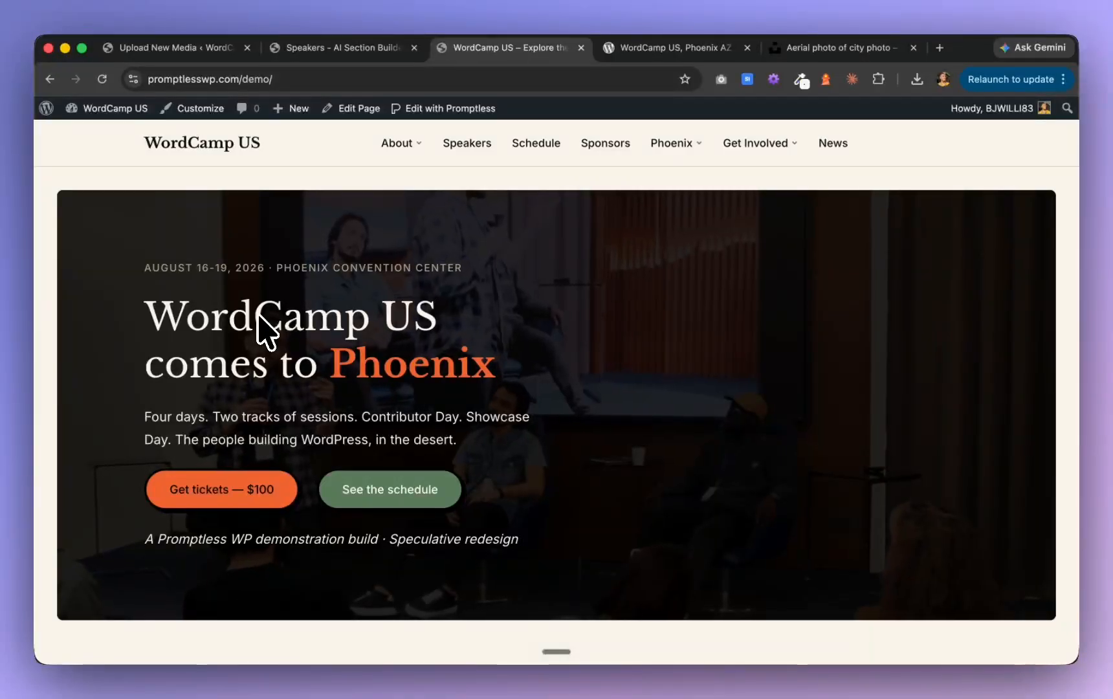
{"action": "key", "text": "super+Tab"}
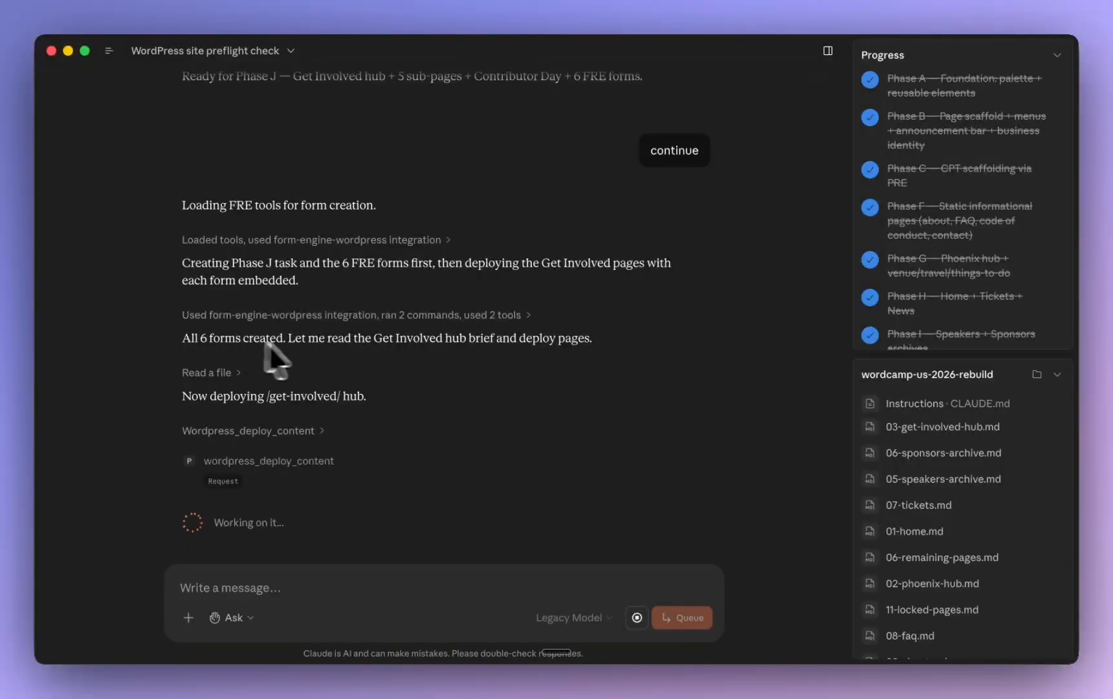
{"action": "key", "text": "super+Tab"}
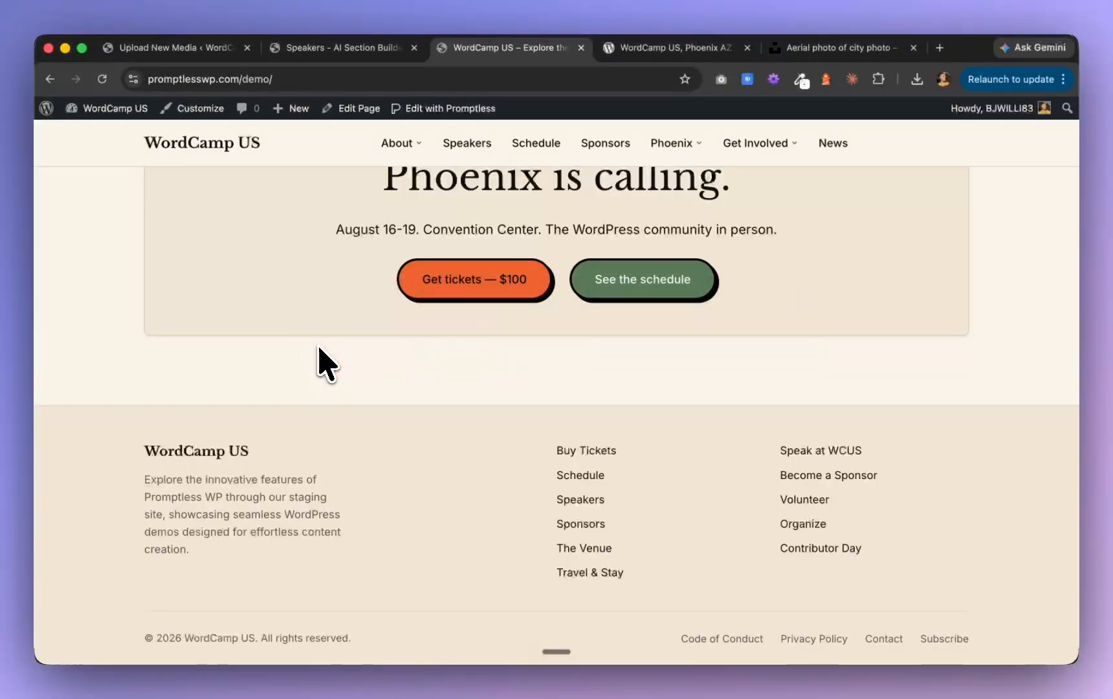
Open the Manage Forms list in the site's WordPress dashboard and review the WCUS forms and their shortcodes
{"action": "left_click", "coordinate": [338, 52]}
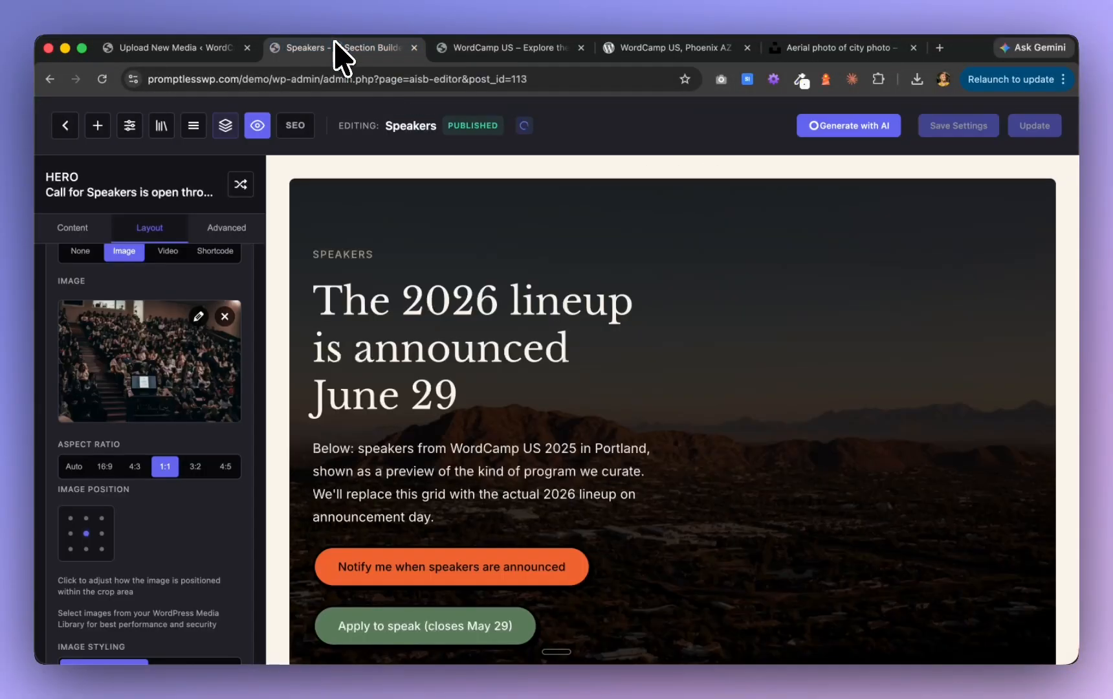
{"action": "left_click", "coordinate": [497, 49]}
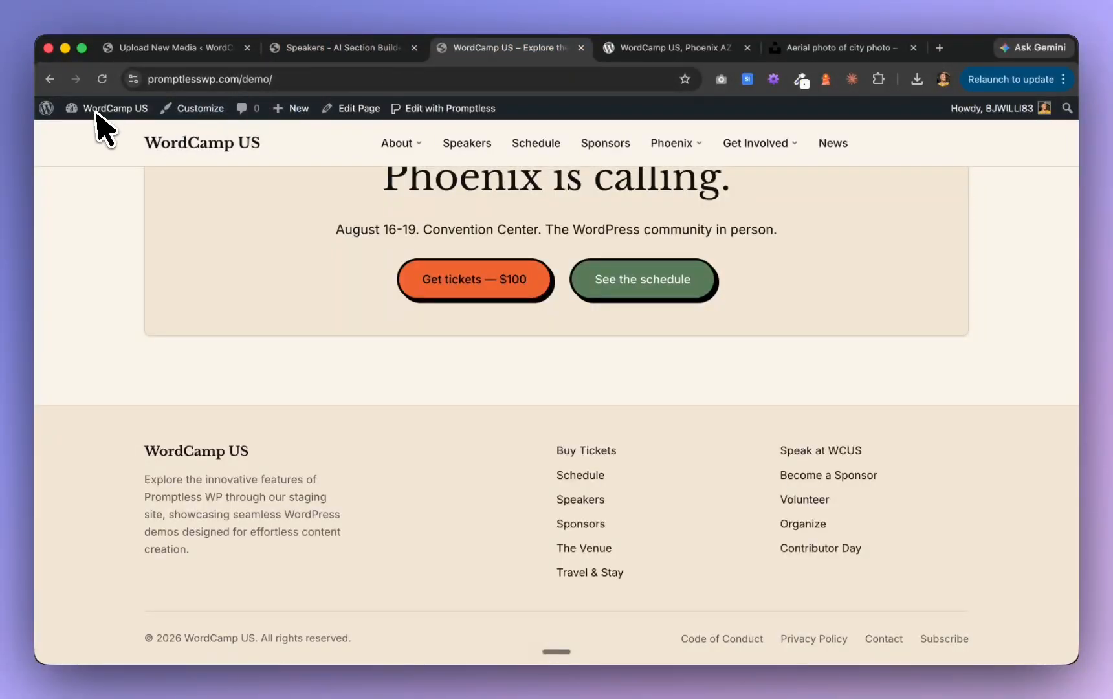
{"action": "mouse_move", "coordinate": [94, 120]}
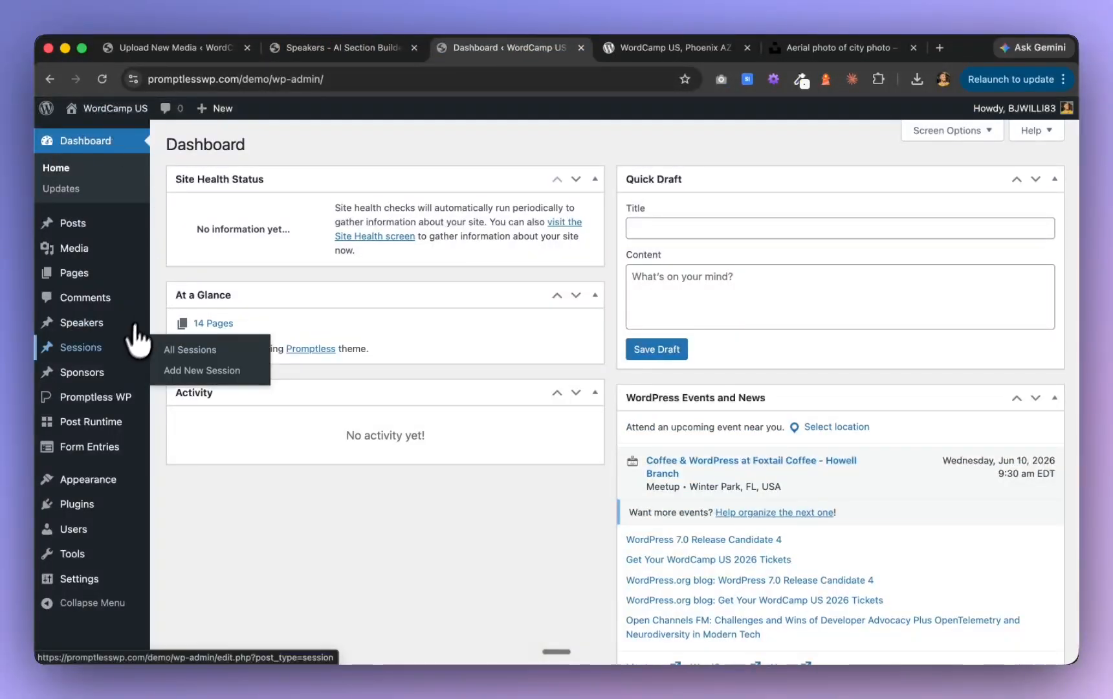
{"action": "mouse_move", "coordinate": [112, 465]}
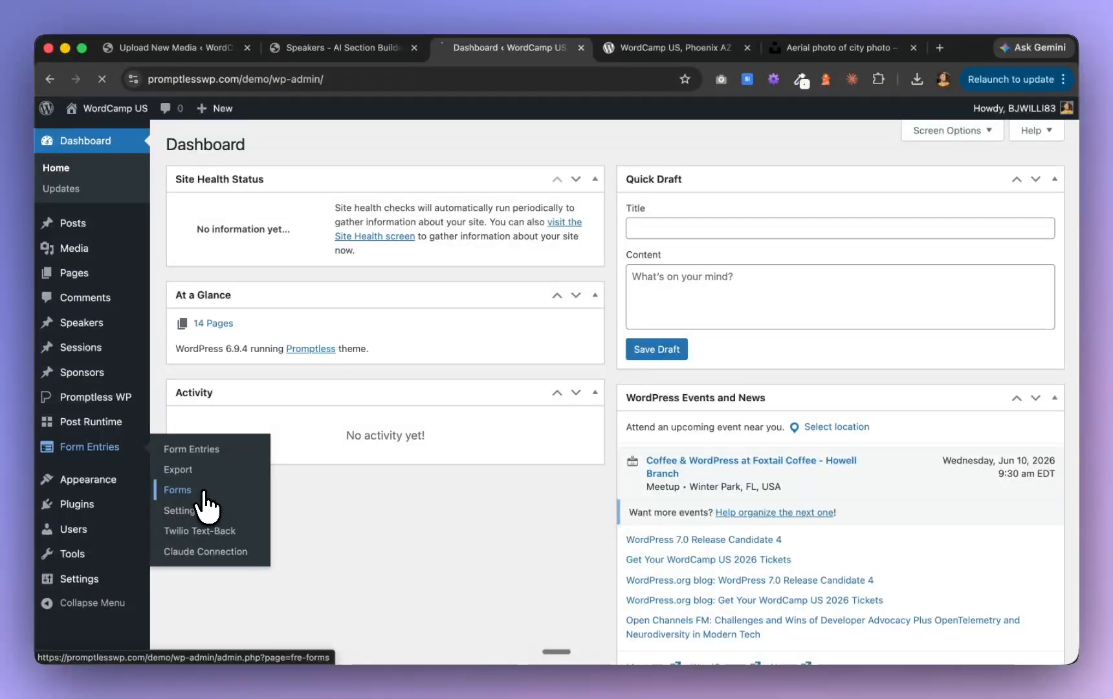
{"action": "left_click", "coordinate": [231, 487]}
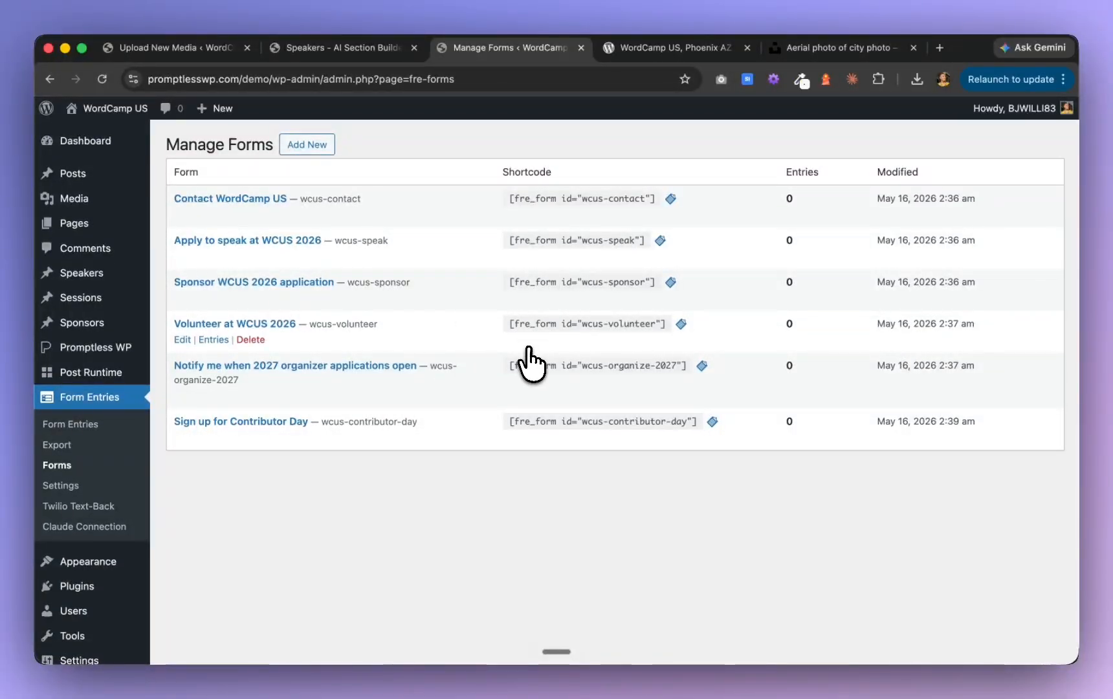
{"action": "mouse_move", "coordinate": [110, 138]}
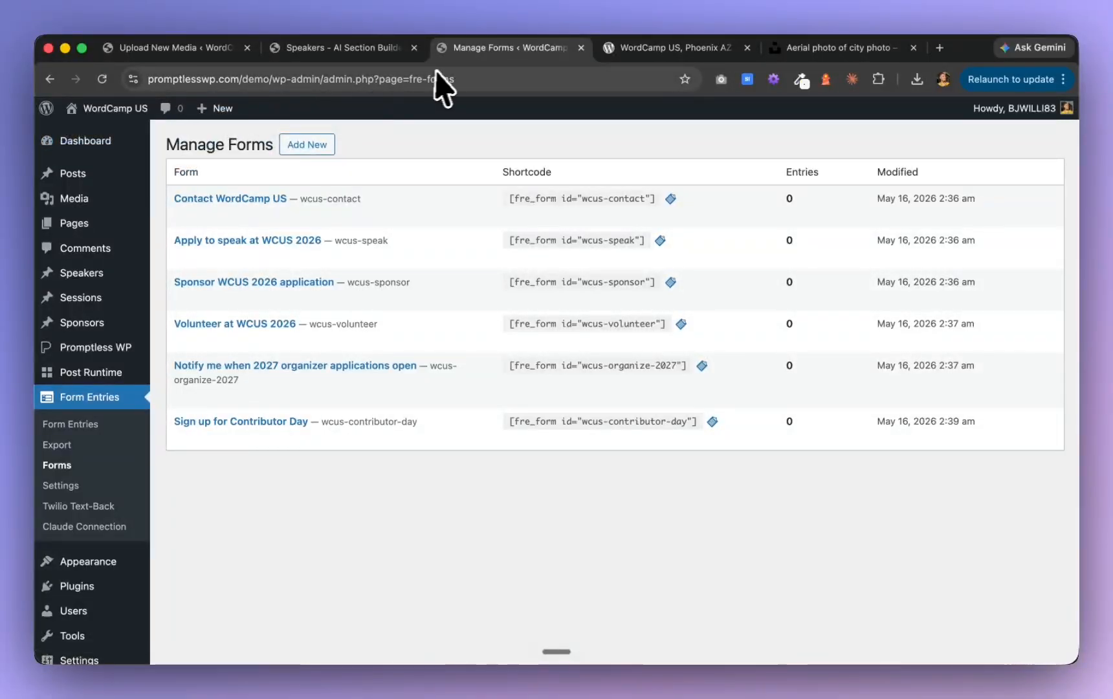
Close the Manage Forms page and leave the Speakers editor for the live Get Involved page
{"action": "left_click", "coordinate": [382, 50]}
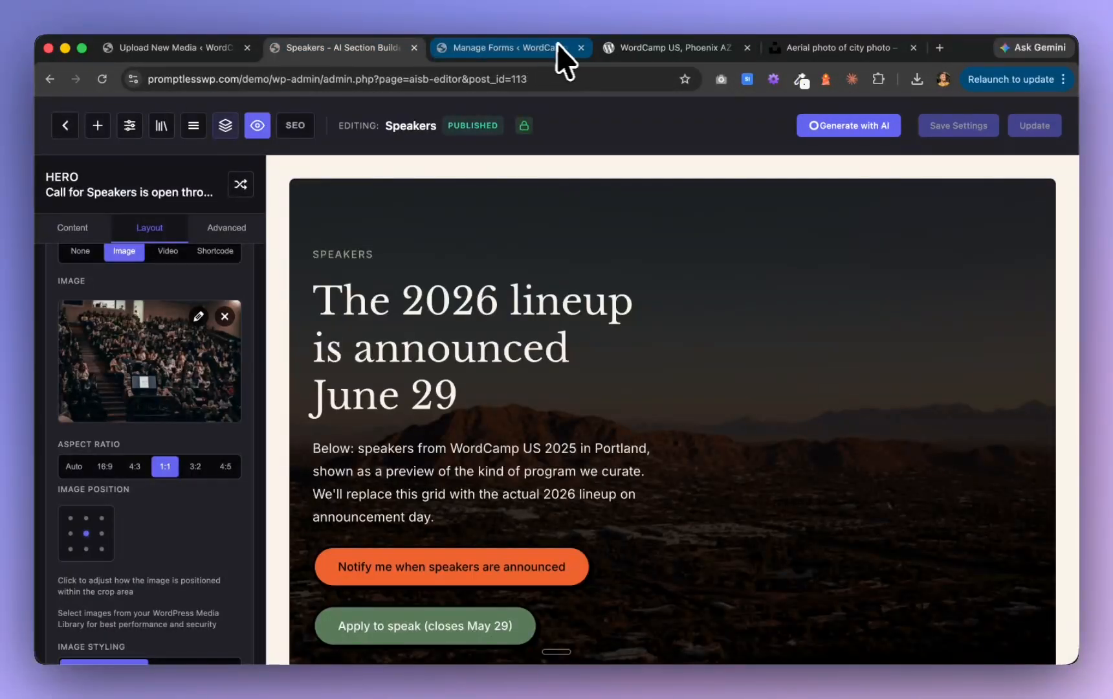
{"action": "left_click", "coordinate": [581, 48]}
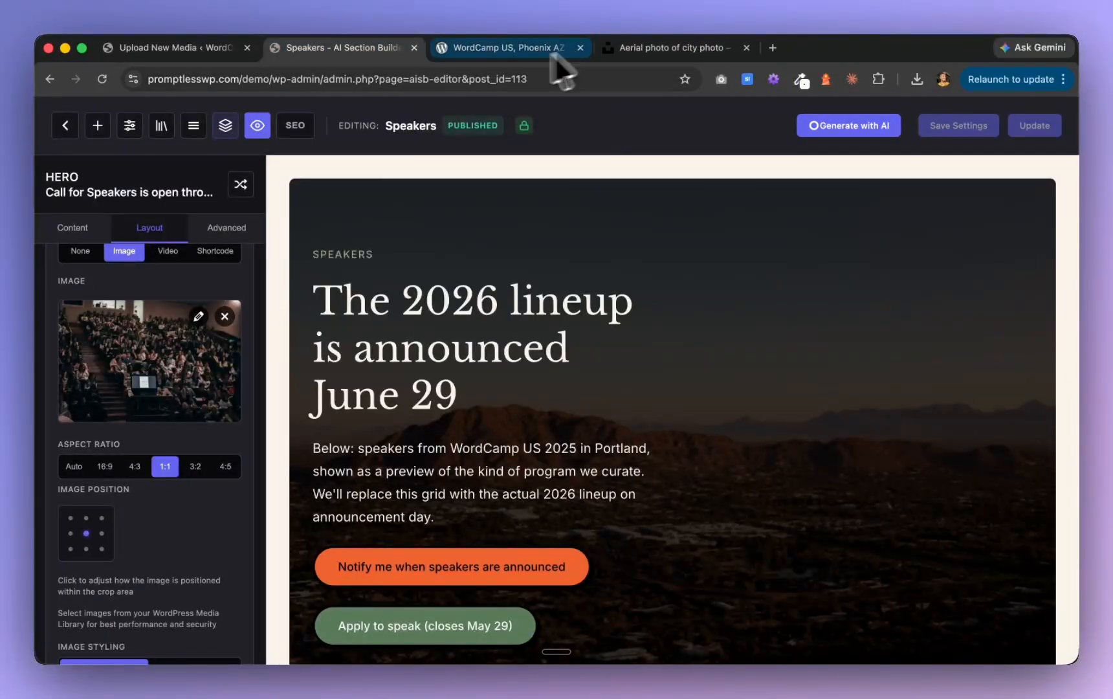
{"action": "left_click", "coordinate": [258, 124]}
{"action": "left_click", "coordinate": [414, 47]}
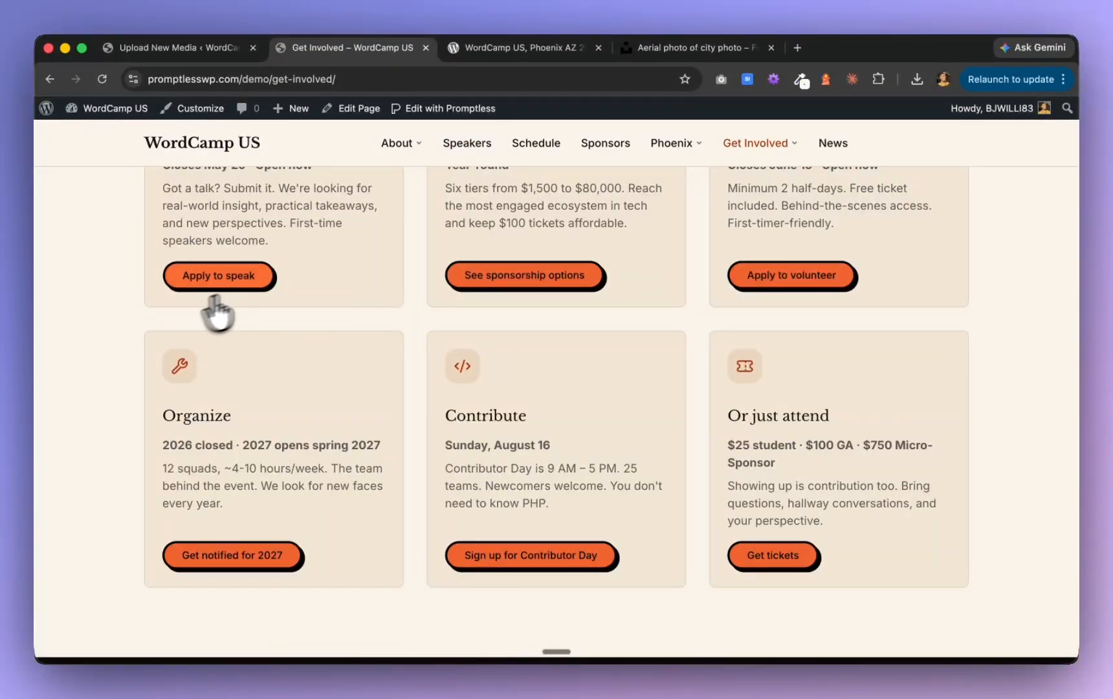
Review the participation cards, the Organize subpage and the 2026 timeline milestones of the live Get Involved page
{"action": "scroll", "coordinate": [268, 297], "scroll_direction": "down", "scroll_amount": 4}
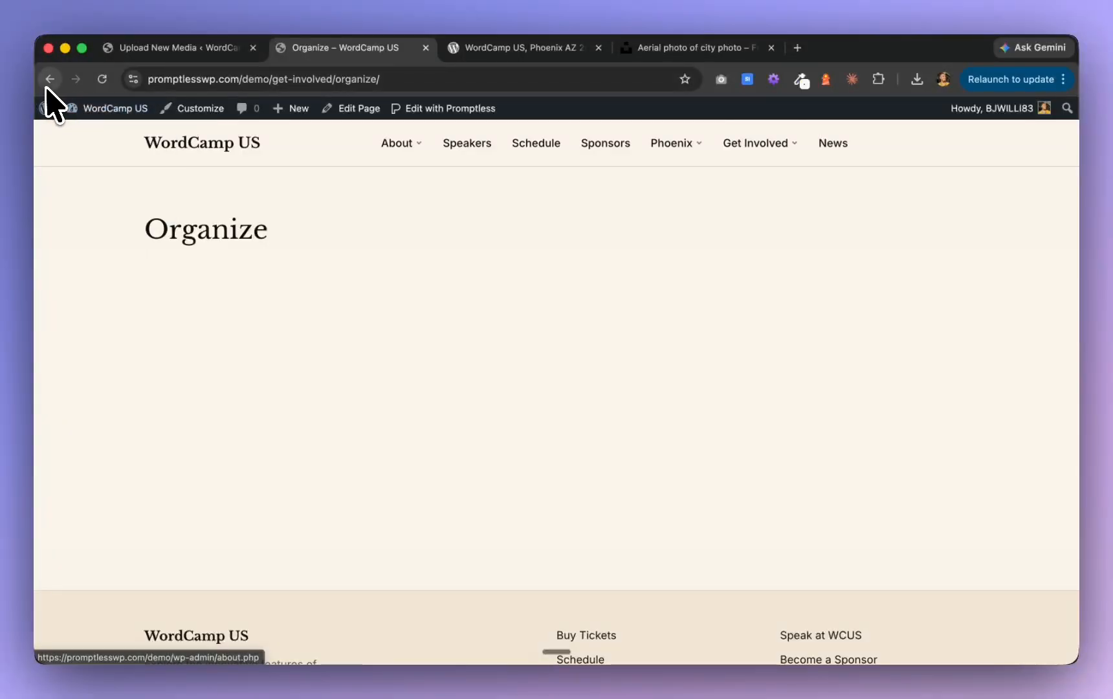
{"action": "scroll", "coordinate": [389, 253], "scroll_direction": "down", "scroll_amount": 8}
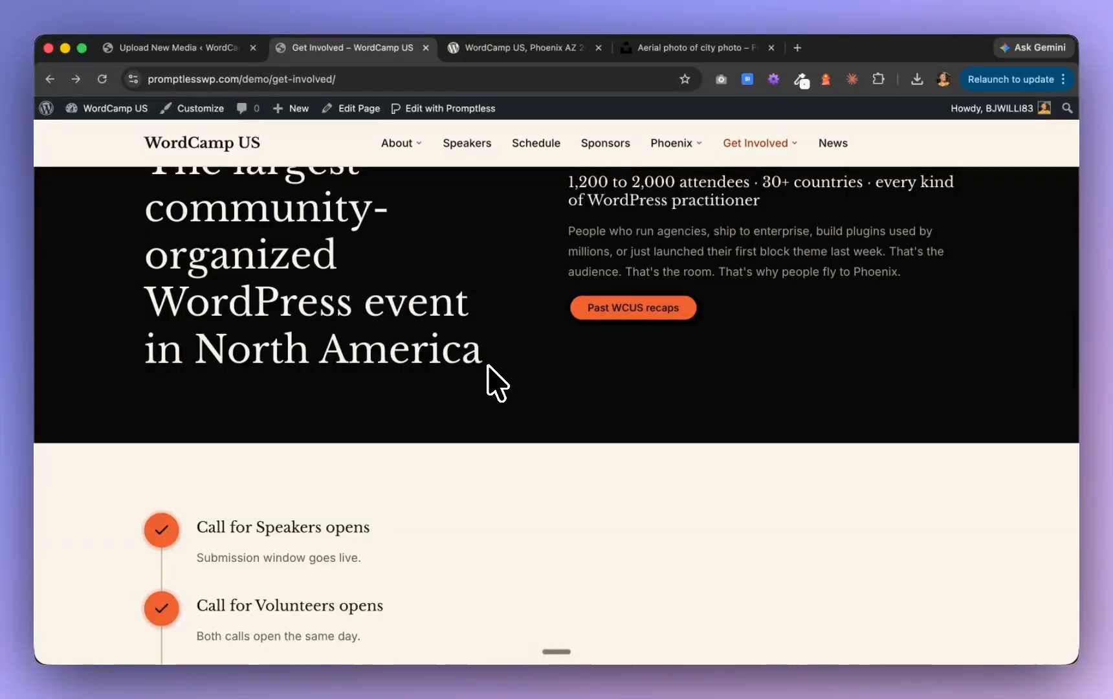
{"action": "scroll", "coordinate": [496, 382], "scroll_direction": "down", "scroll_amount": 7}
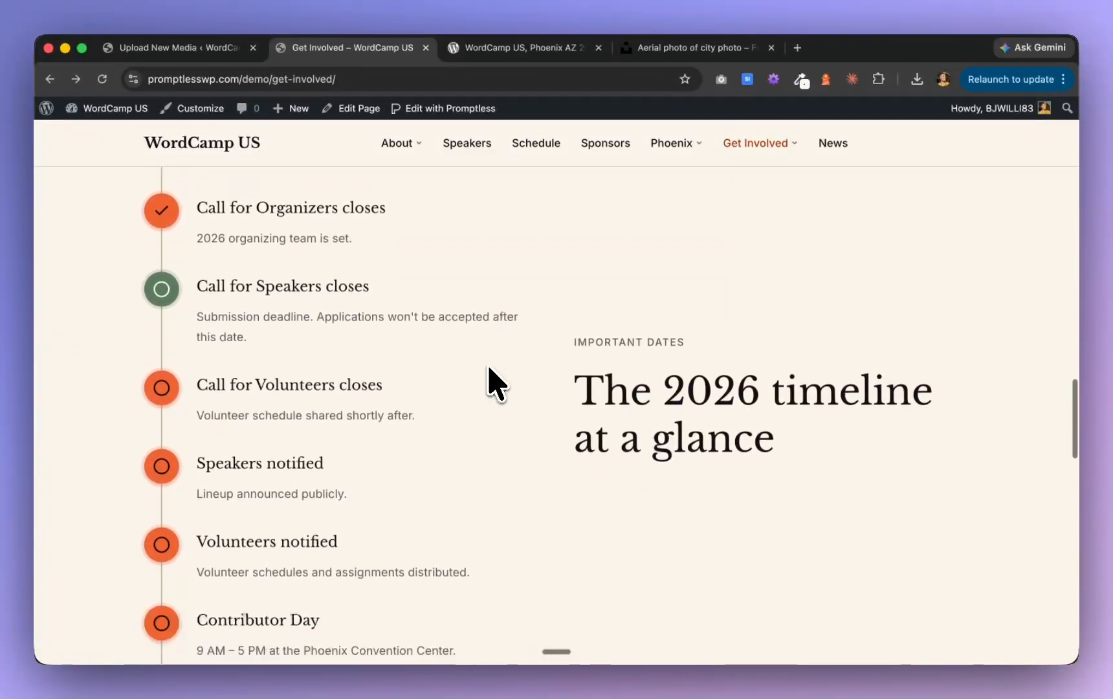
{"action": "scroll", "coordinate": [495, 382], "scroll_direction": "down", "scroll_amount": 1}
{"action": "scroll", "coordinate": [495, 382], "scroll_direction": "down", "scroll_amount": 2}
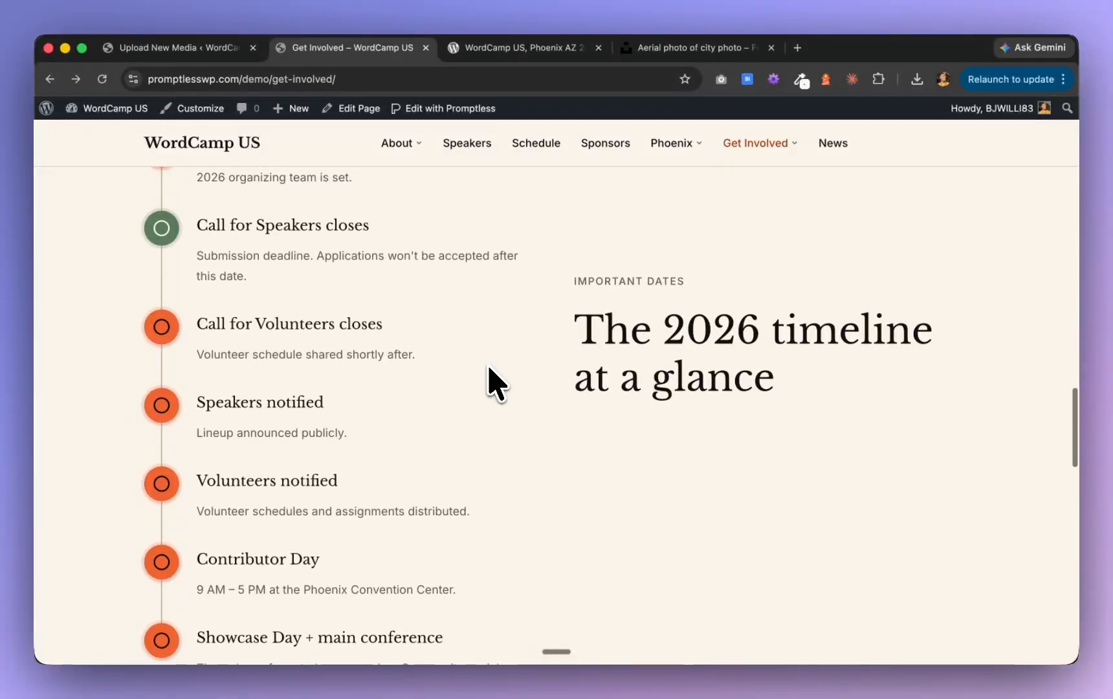
{"action": "scroll", "coordinate": [495, 381], "scroll_direction": "down", "scroll_amount": 3}
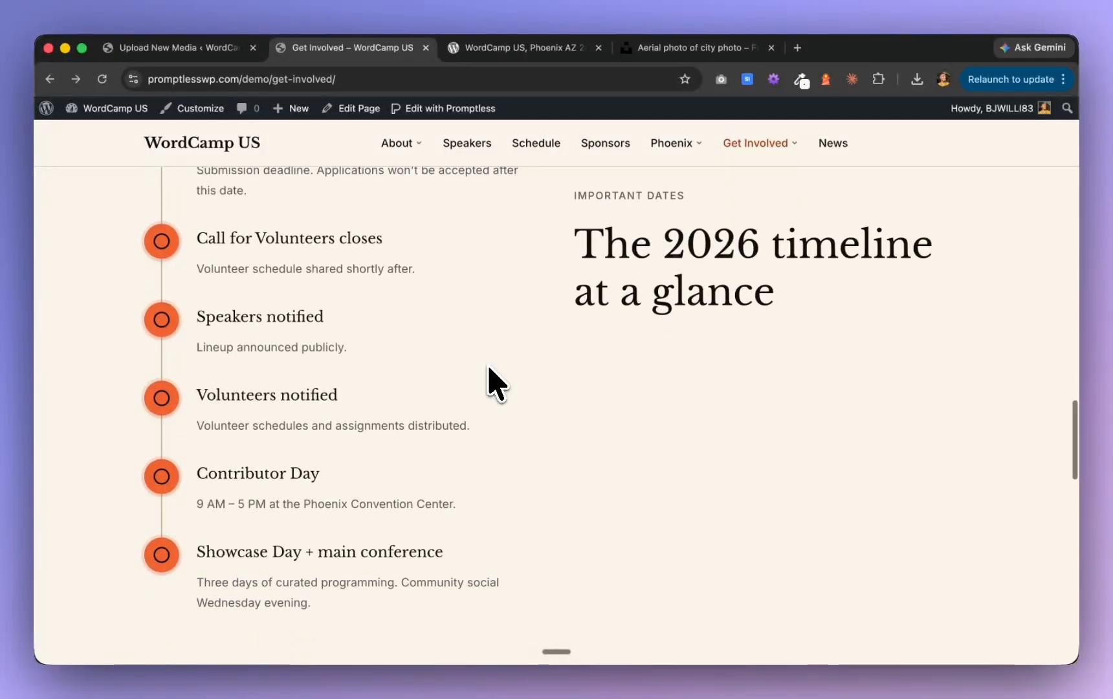
{"action": "scroll", "coordinate": [495, 382], "scroll_direction": "down", "scroll_amount": 2}
{"action": "scroll", "coordinate": [495, 382], "scroll_direction": "up", "scroll_amount": 6}
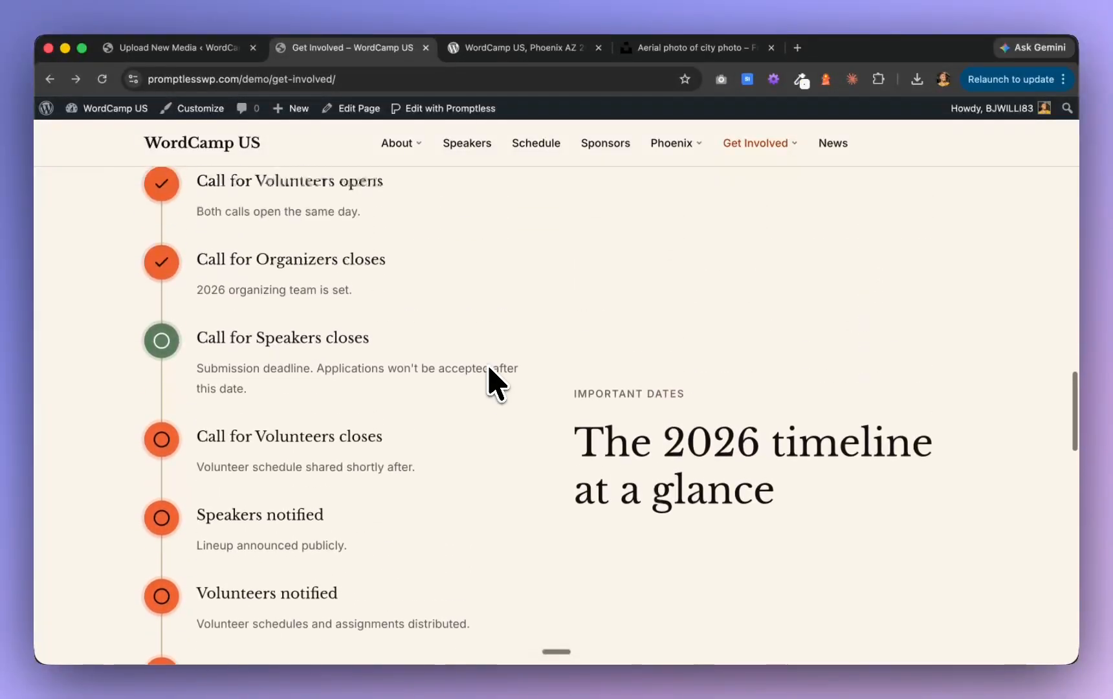
{"action": "scroll", "coordinate": [495, 382], "scroll_direction": "up", "scroll_amount": 4}
{"action": "scroll", "coordinate": [259, 438], "scroll_direction": "down", "scroll_amount": 4}
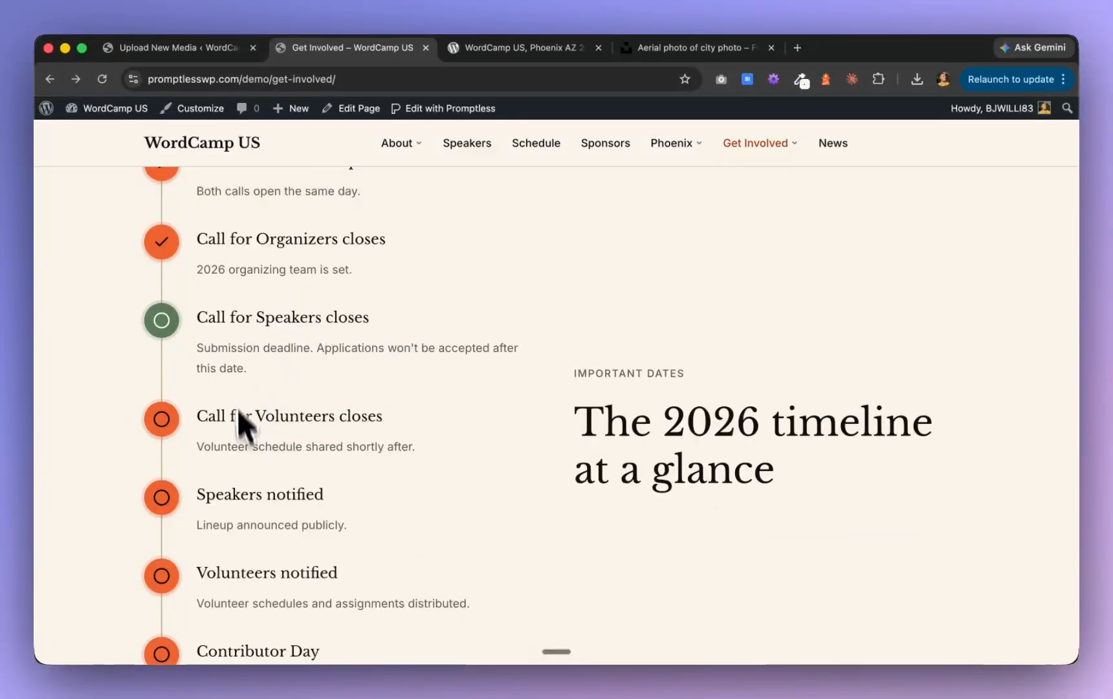
{"action": "scroll", "coordinate": [237, 317], "scroll_direction": "up", "scroll_amount": 3}
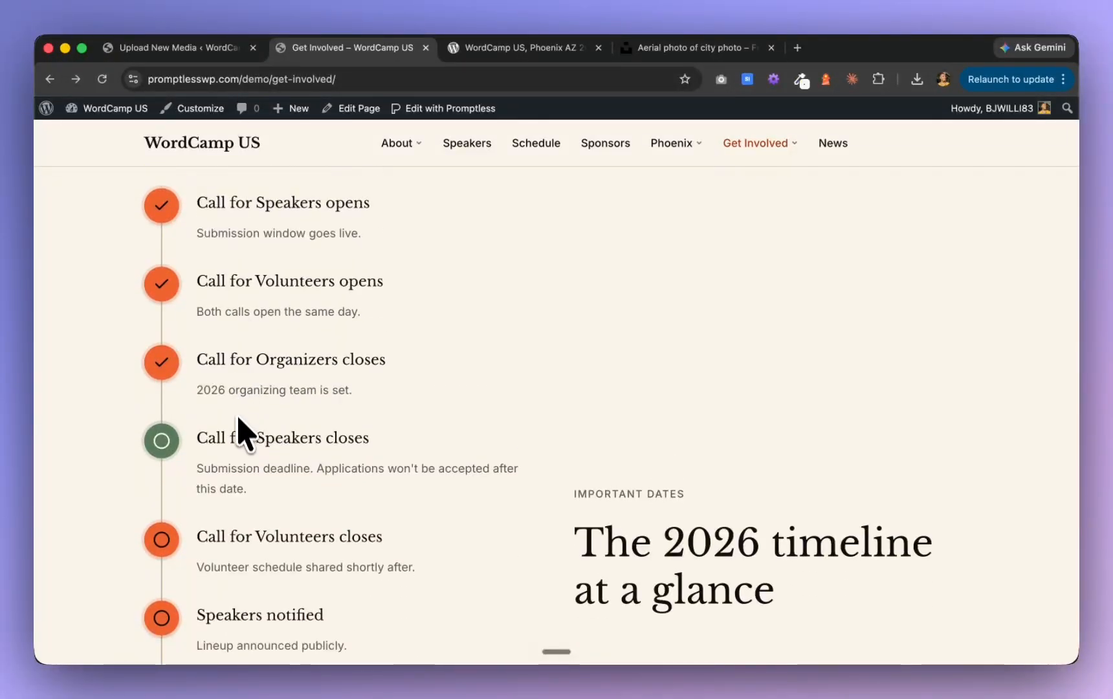
{"action": "scroll", "coordinate": [238, 428], "scroll_direction": "up", "scroll_amount": 1}
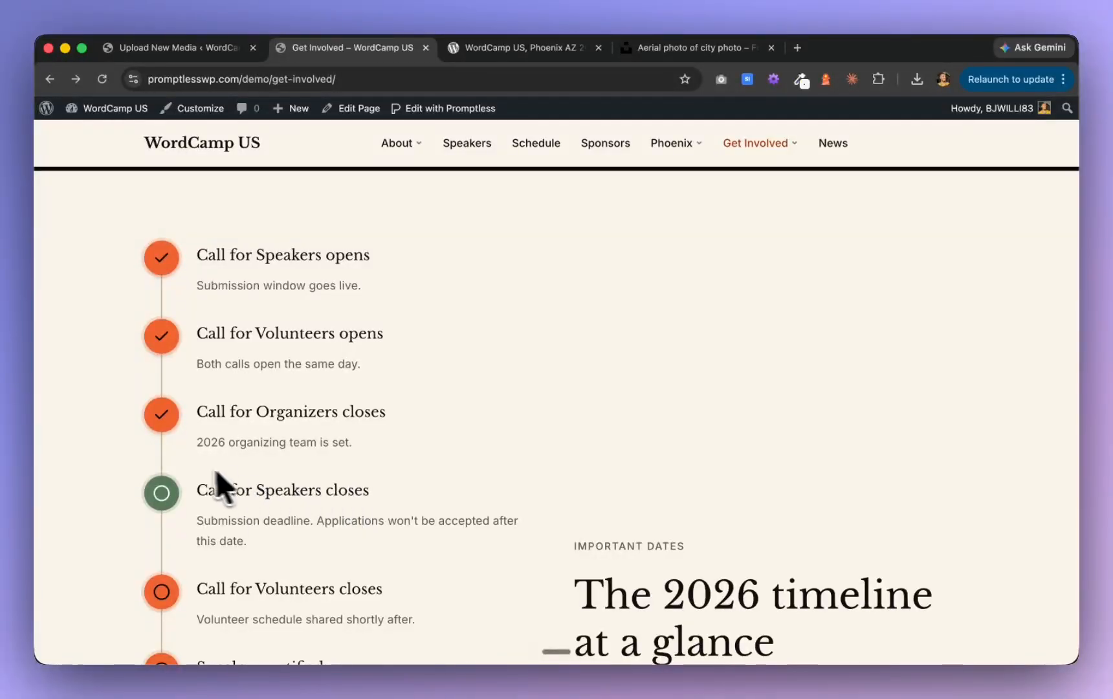
View the rest of the Get Involved page through "Already know how you're getting involved?", and recheck the 2026 timeline
{"action": "scroll", "coordinate": [194, 493], "scroll_direction": "down", "scroll_amount": 5}
{"action": "scroll", "coordinate": [194, 495], "scroll_direction": "down", "scroll_amount": 4}
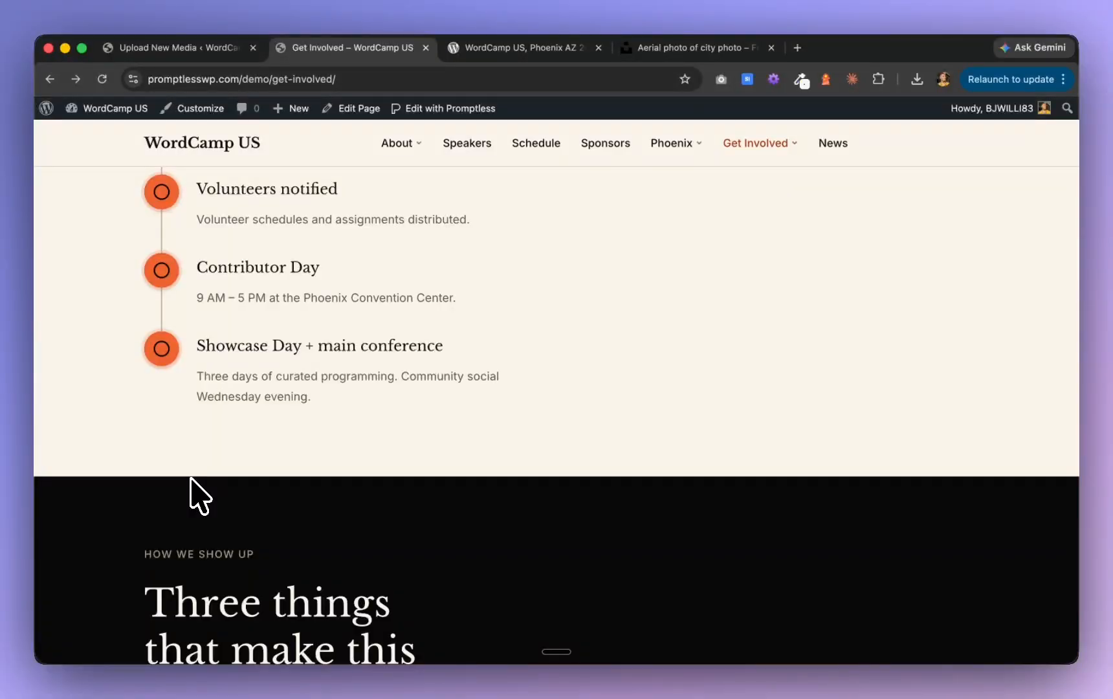
{"action": "scroll", "coordinate": [194, 495], "scroll_direction": "down", "scroll_amount": 10}
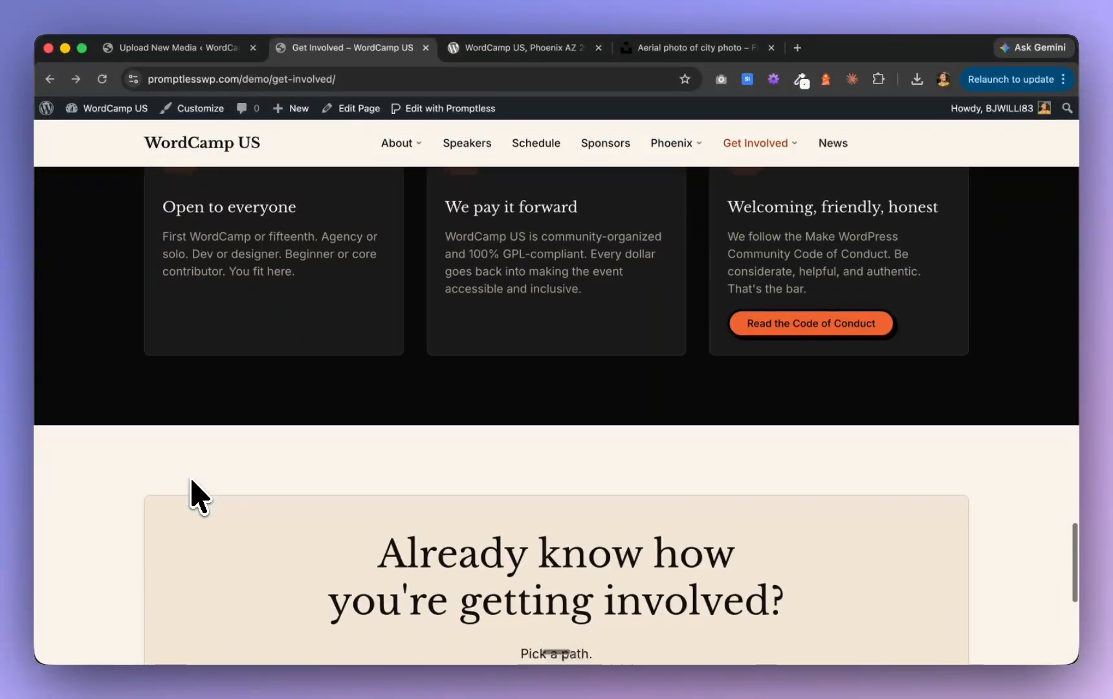
{"action": "scroll", "coordinate": [198, 495], "scroll_direction": "down", "scroll_amount": 4}
{"action": "scroll", "coordinate": [192, 482], "scroll_direction": "up", "scroll_amount": 15}
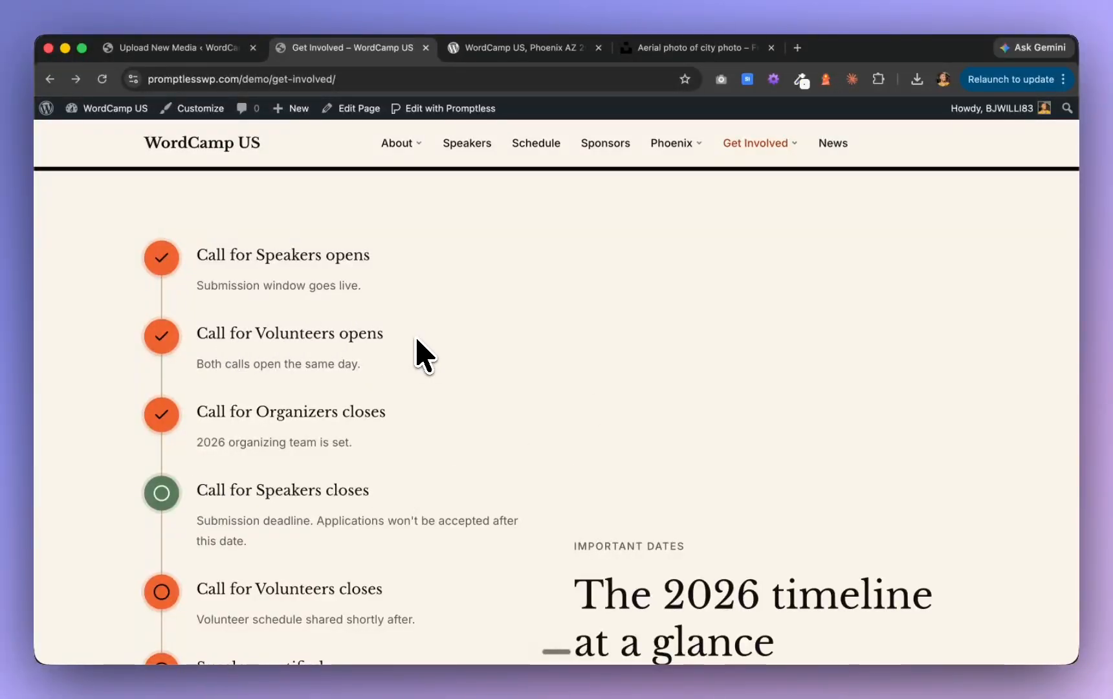
{"action": "scroll", "coordinate": [375, 434], "scroll_direction": "down", "scroll_amount": 7}
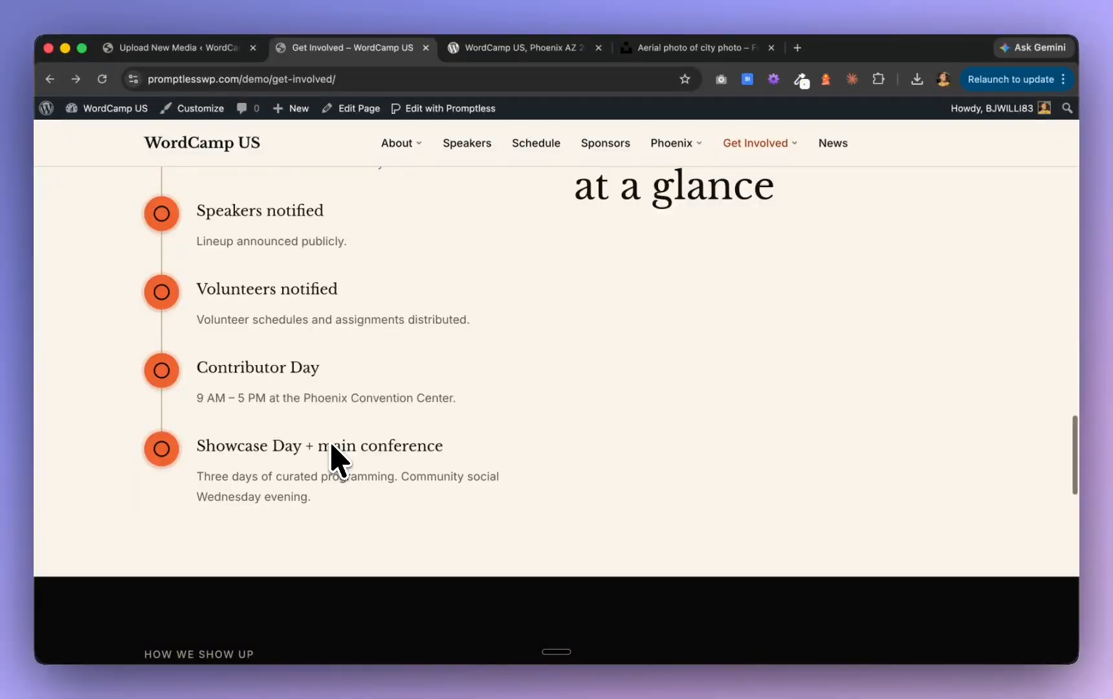
Open the Get Involved page for editing in Promptless
{"action": "scroll", "coordinate": [335, 460], "scroll_direction": "up", "scroll_amount": 5}
{"action": "scroll", "coordinate": [467, 256], "scroll_direction": "up", "scroll_amount": 10}
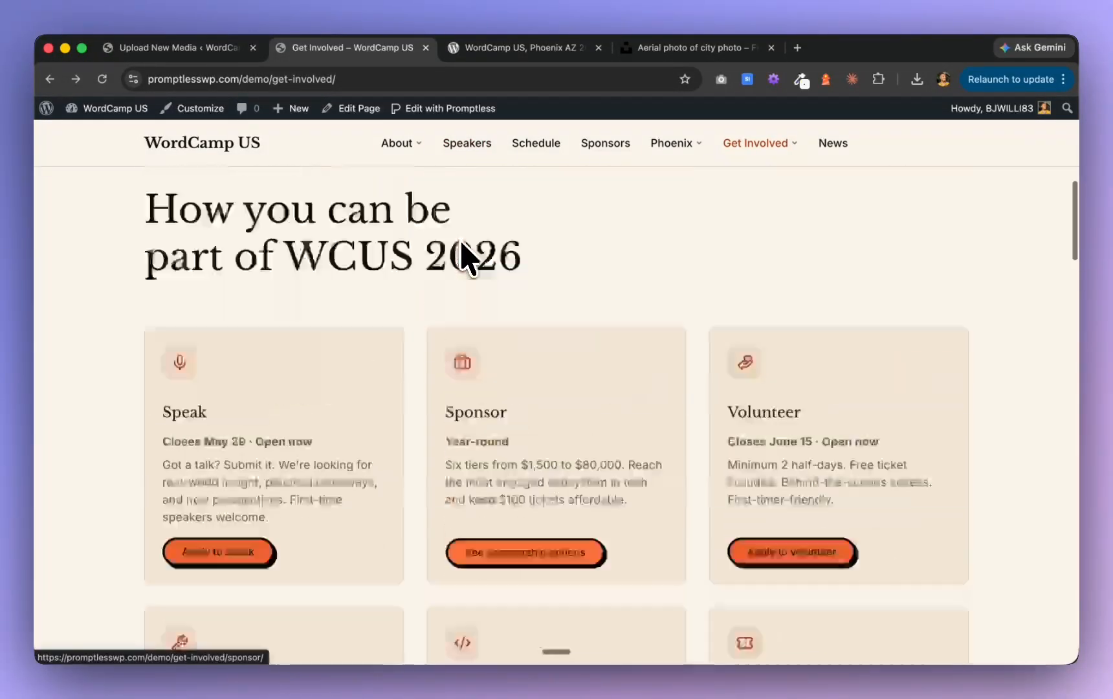
{"action": "scroll", "coordinate": [466, 257], "scroll_direction": "up", "scroll_amount": 8}
{"action": "left_click", "coordinate": [453, 109]}
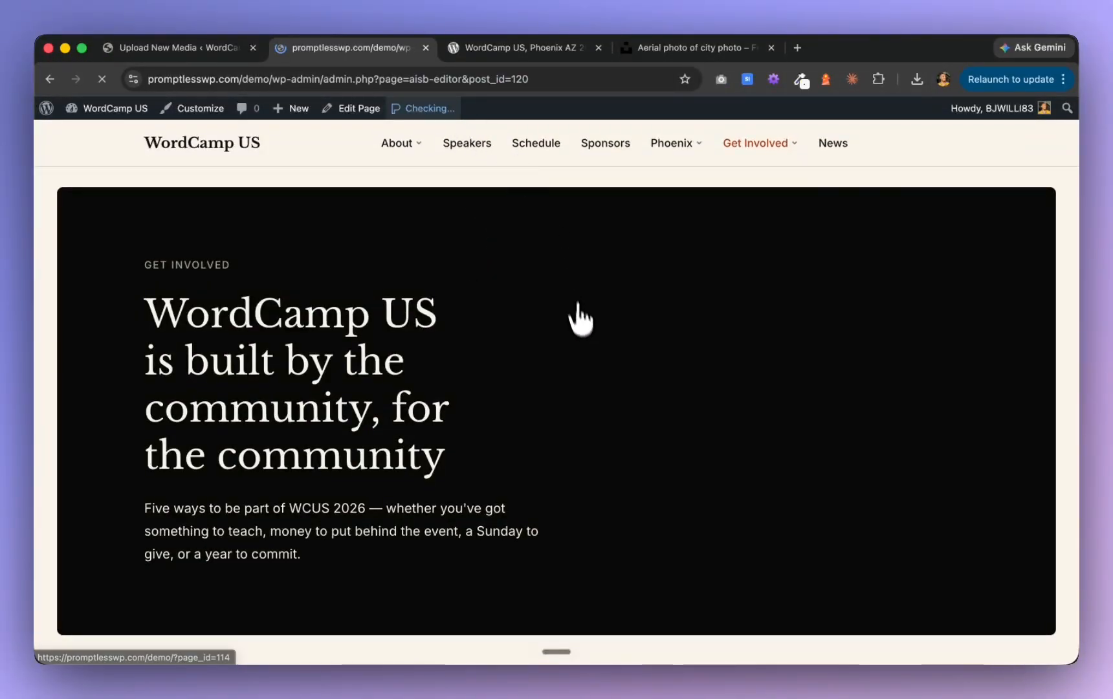
{"action": "scroll", "coordinate": [641, 492], "scroll_direction": "down", "scroll_amount": 12}
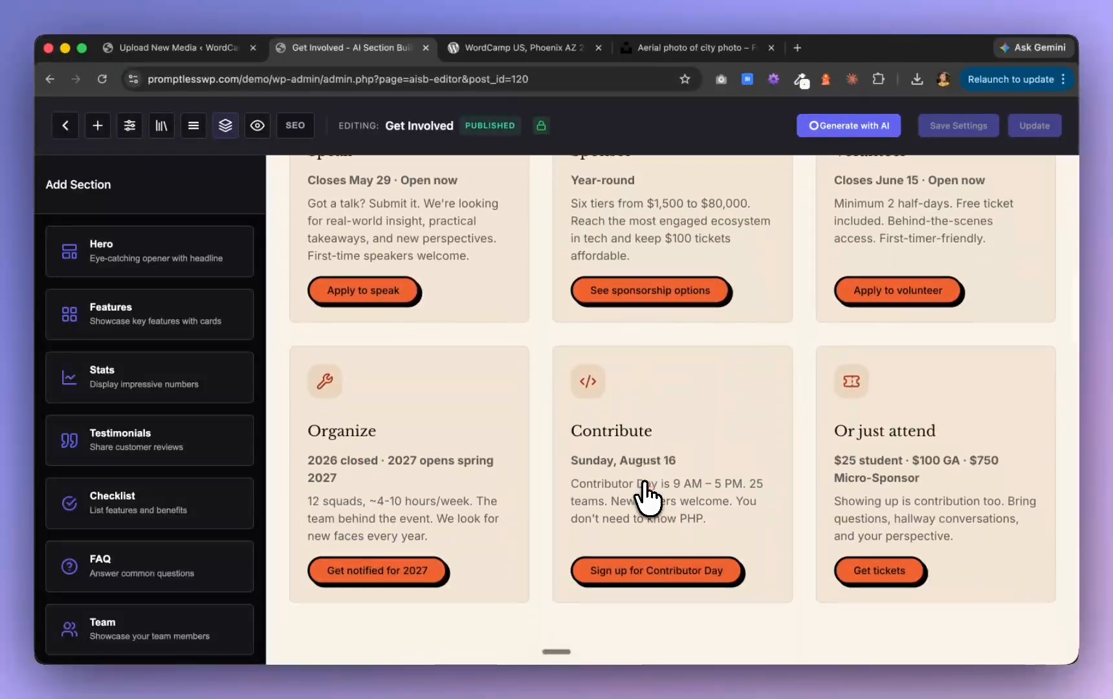
Shuffle the layout of the "The 2026 timeline at a glance" section to the centered three-column grid with status icons
{"action": "scroll", "coordinate": [644, 495], "scroll_direction": "down", "scroll_amount": 15}
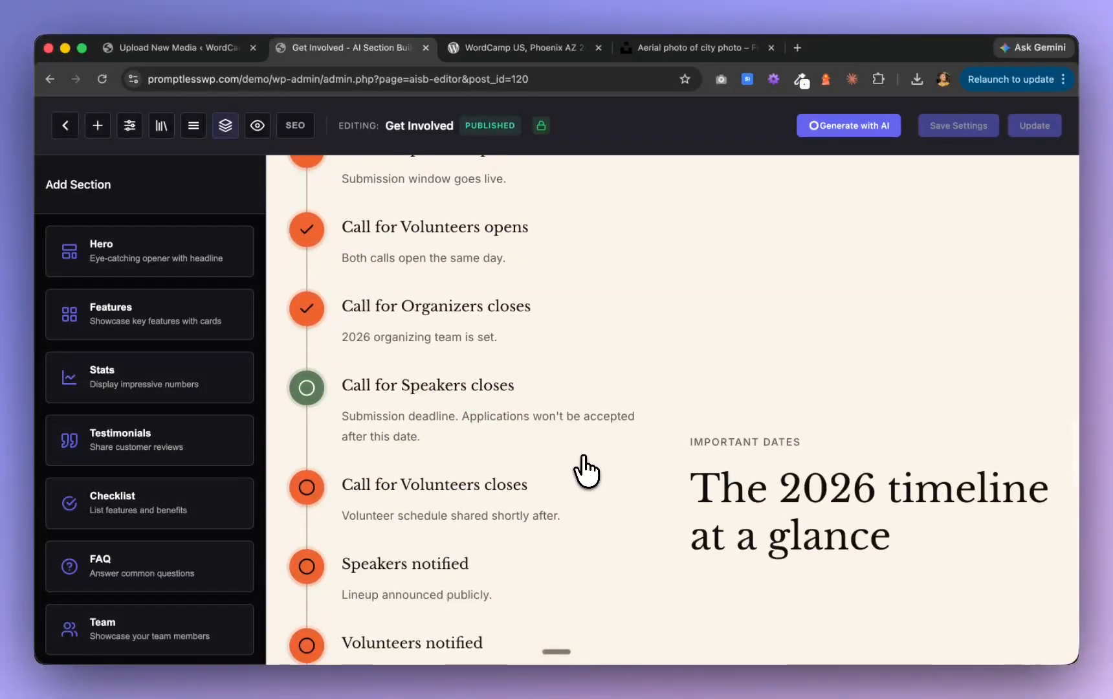
{"action": "left_click", "coordinate": [586, 471]}
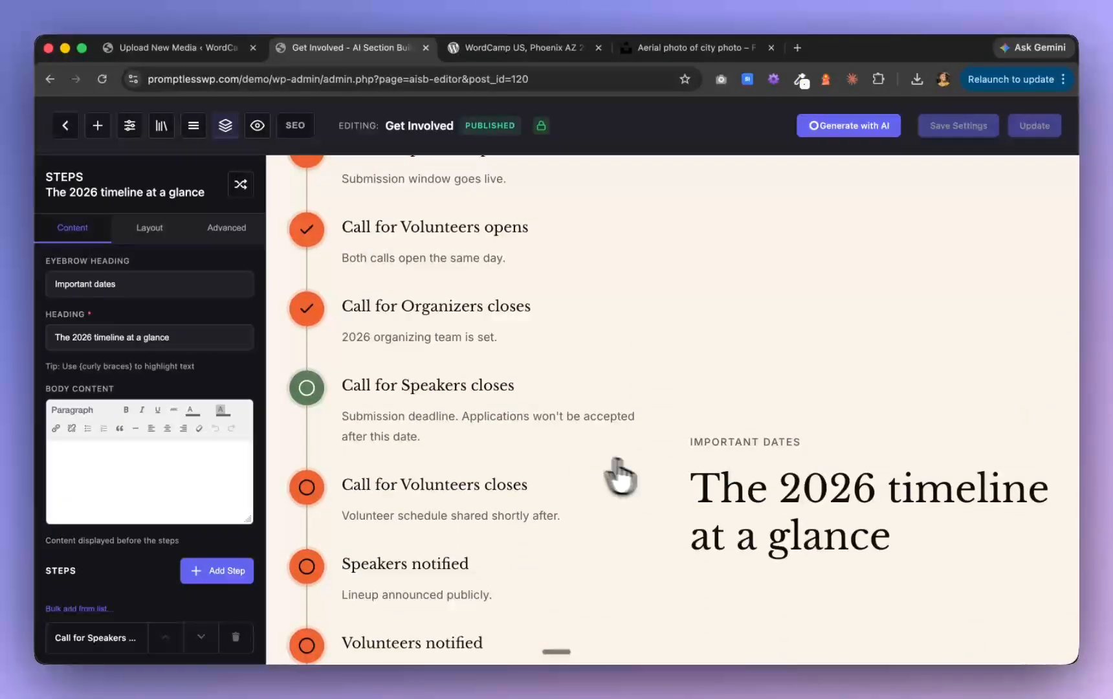
{"action": "left_click", "coordinate": [242, 186]}
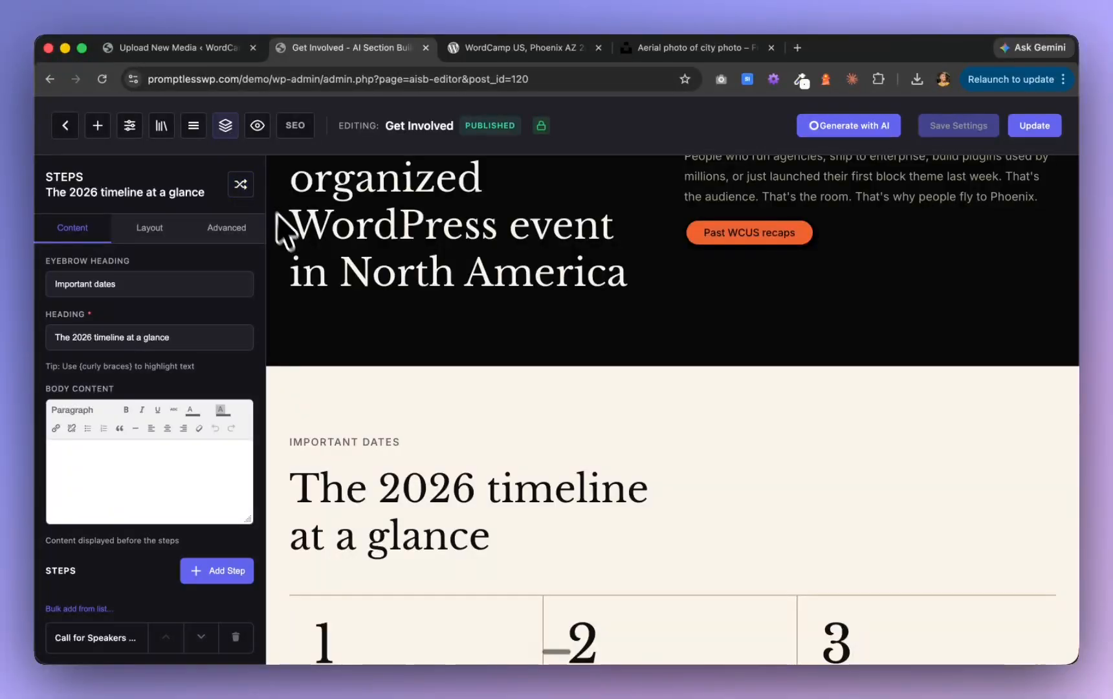
{"action": "scroll", "coordinate": [387, 360], "scroll_direction": "down", "scroll_amount": 5}
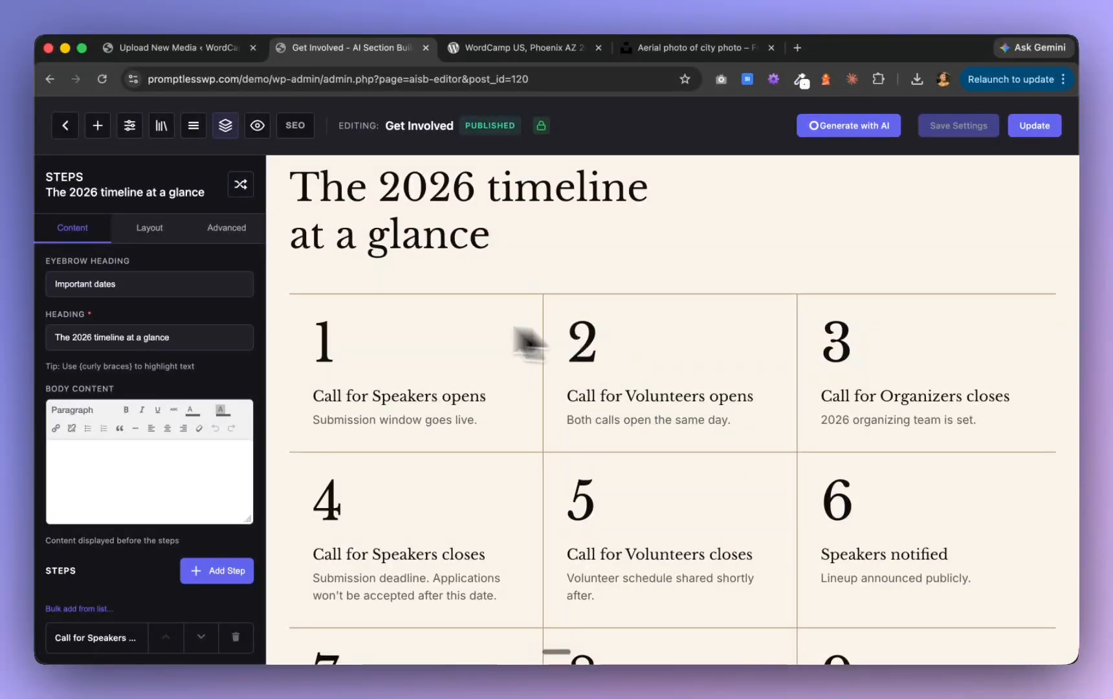
{"action": "left_click", "coordinate": [240, 187]}
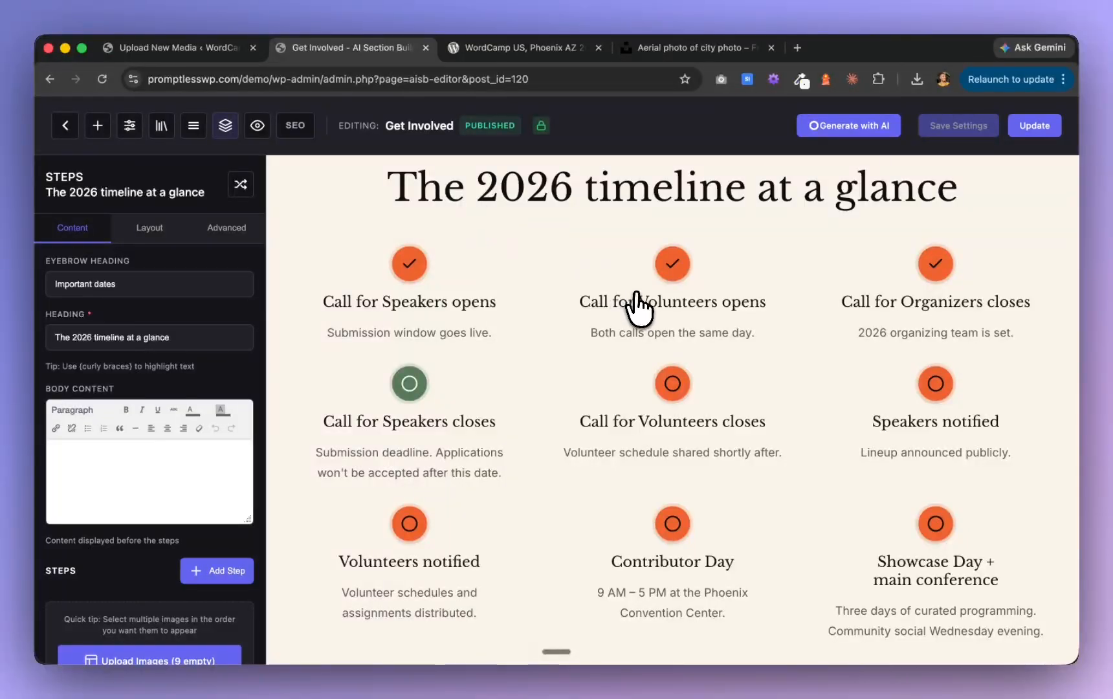
Check the rearranged timeline and the "Three things that make this room different" section below it, and save the page changes
{"action": "scroll", "coordinate": [647, 414], "scroll_direction": "up", "scroll_amount": 5}
{"action": "scroll", "coordinate": [647, 417], "scroll_direction": "down", "scroll_amount": 6}
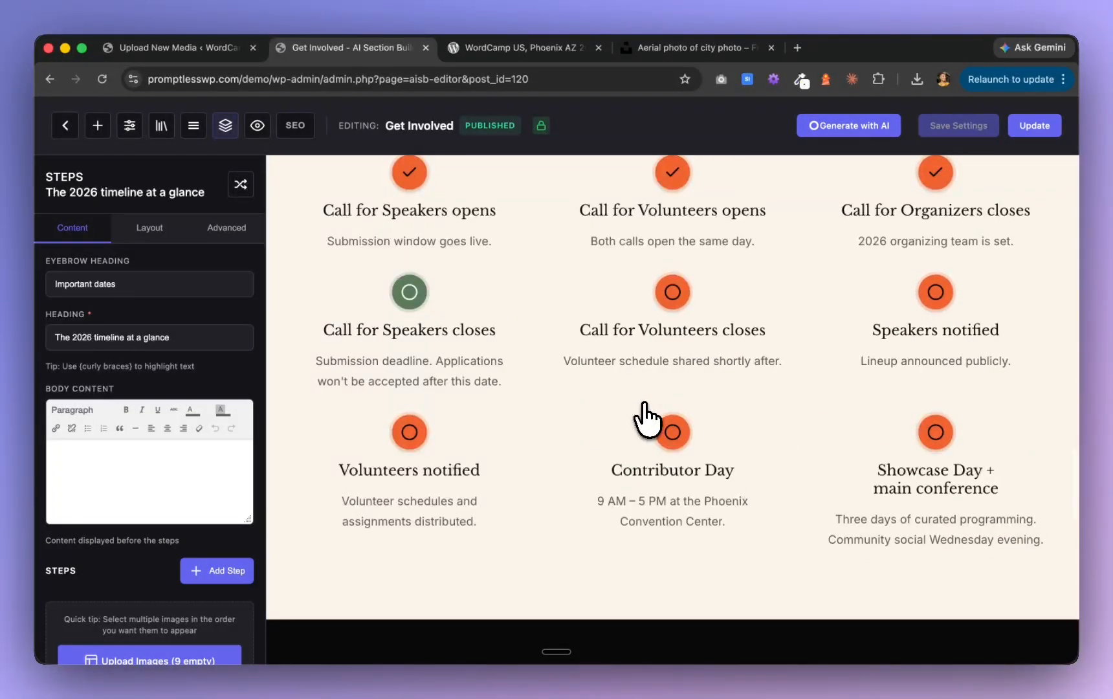
{"action": "scroll", "coordinate": [647, 418], "scroll_direction": "up", "scroll_amount": 5}
{"action": "scroll", "coordinate": [644, 417], "scroll_direction": "down", "scroll_amount": 3}
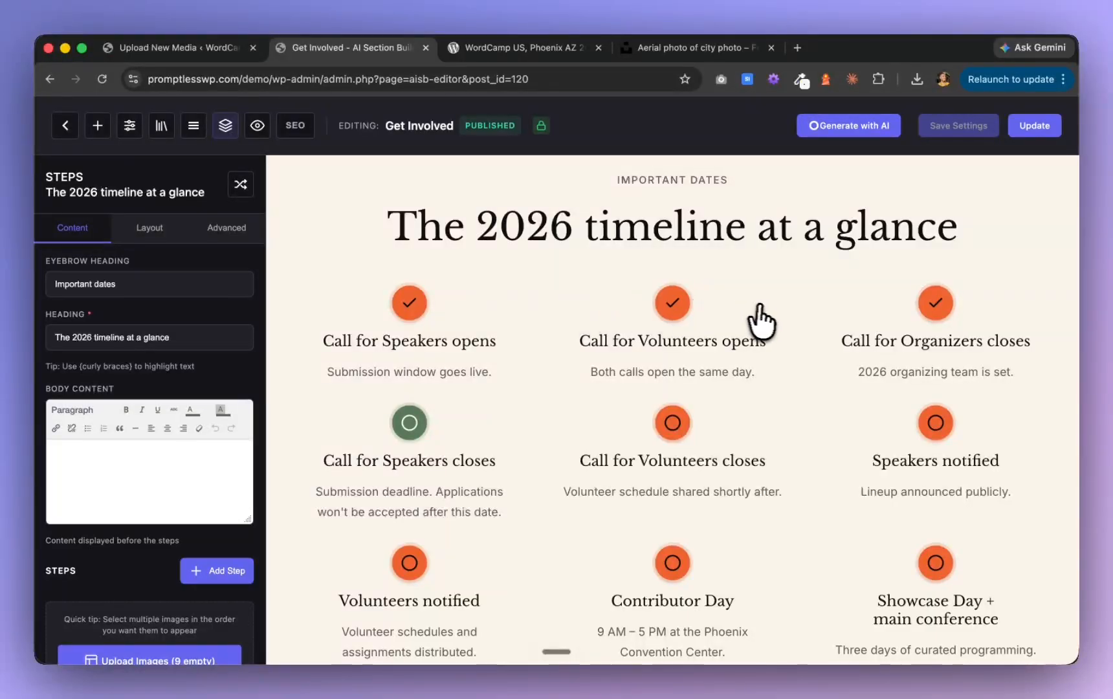
{"action": "scroll", "coordinate": [547, 398], "scroll_direction": "down", "scroll_amount": 1}
{"action": "scroll", "coordinate": [546, 398], "scroll_direction": "down", "scroll_amount": 4}
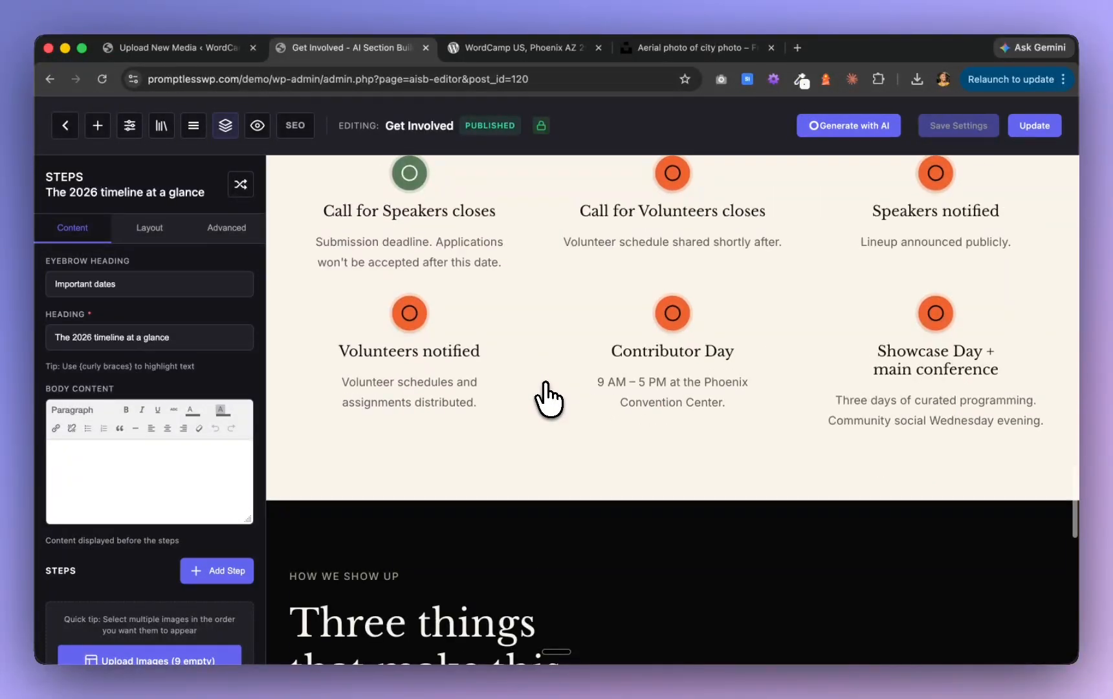
{"action": "scroll", "coordinate": [546, 398], "scroll_direction": "up", "scroll_amount": 3}
{"action": "scroll", "coordinate": [545, 388], "scroll_direction": "up", "scroll_amount": 4}
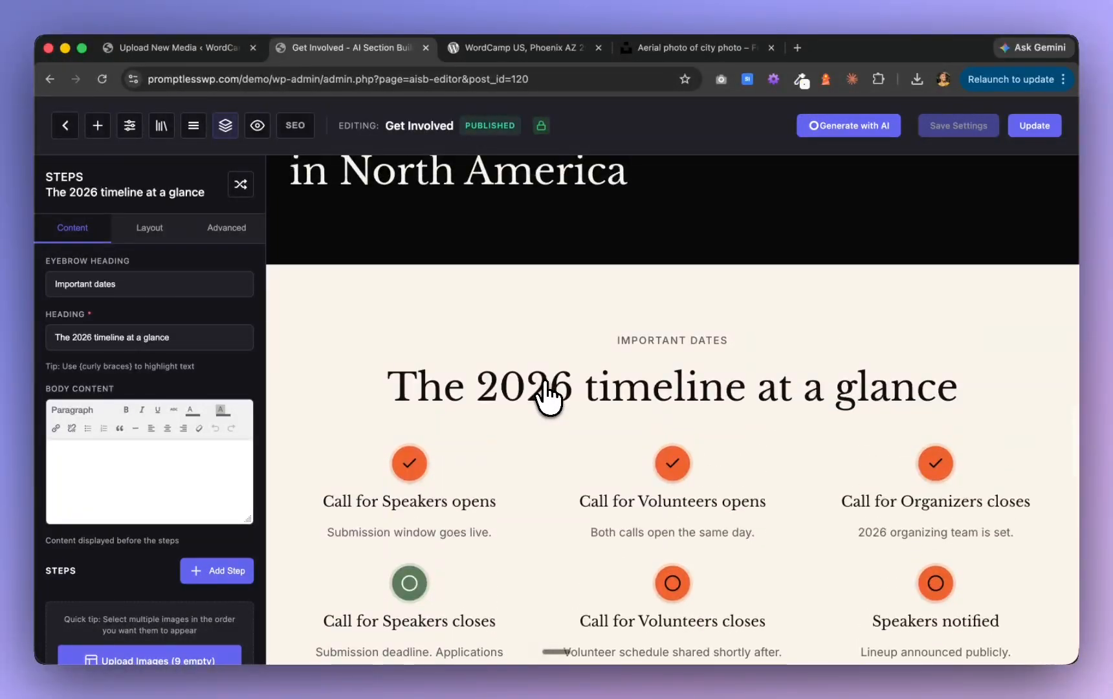
{"action": "scroll", "coordinate": [545, 388], "scroll_direction": "down", "scroll_amount": 5}
{"action": "scroll", "coordinate": [547, 398], "scroll_direction": "down", "scroll_amount": 8}
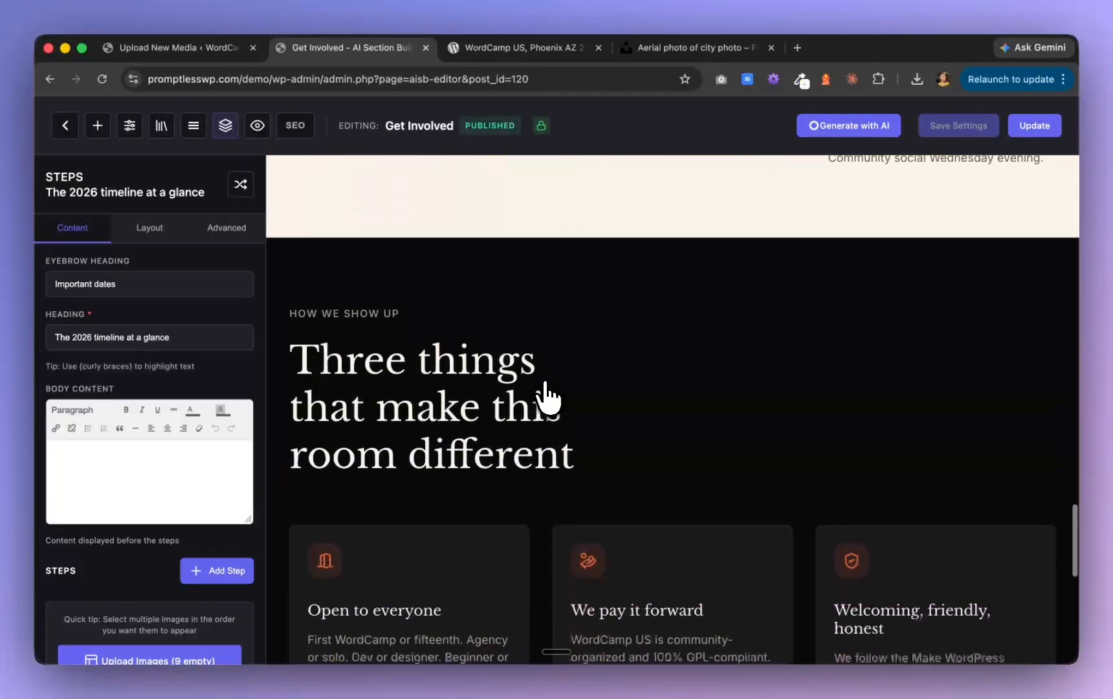
{"action": "scroll", "coordinate": [547, 398], "scroll_direction": "down", "scroll_amount": 1}
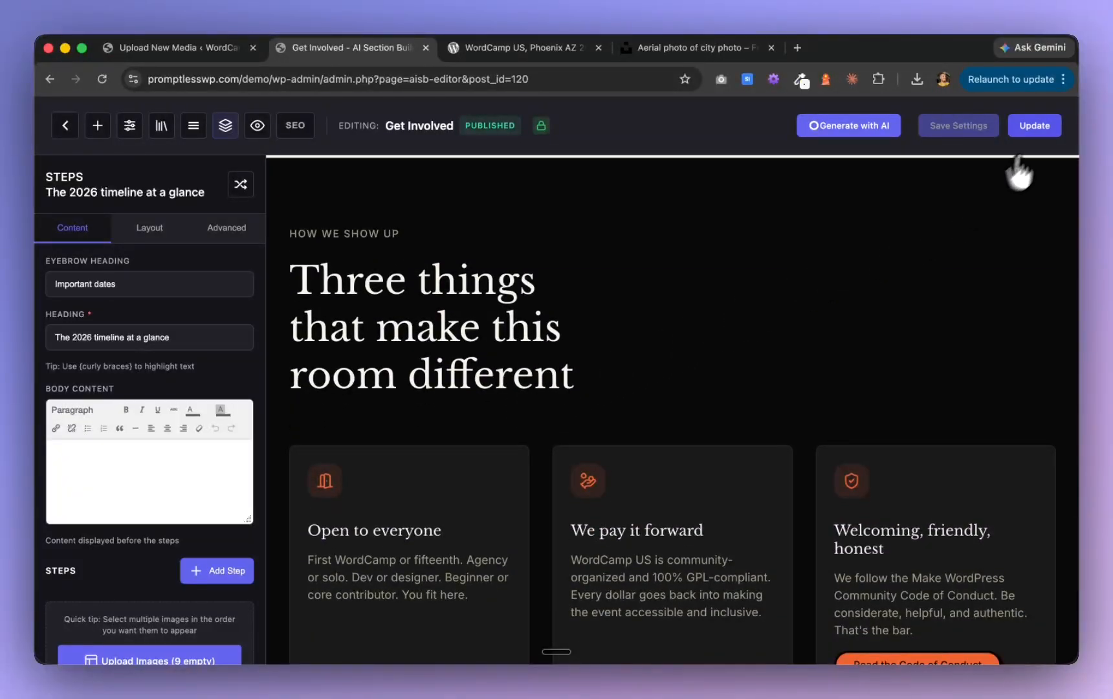
{"action": "left_click", "coordinate": [1048, 129]}
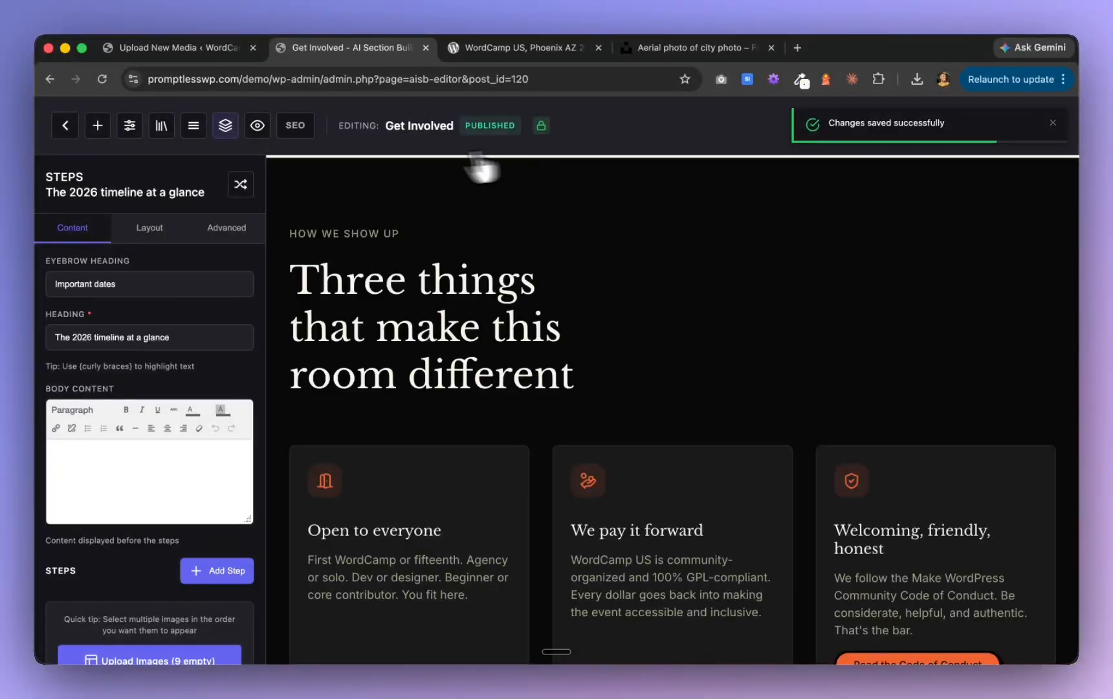
Switch to Claude and check the deployment progress of the Get Involved pages
{"action": "key", "text": "super+Tab"}
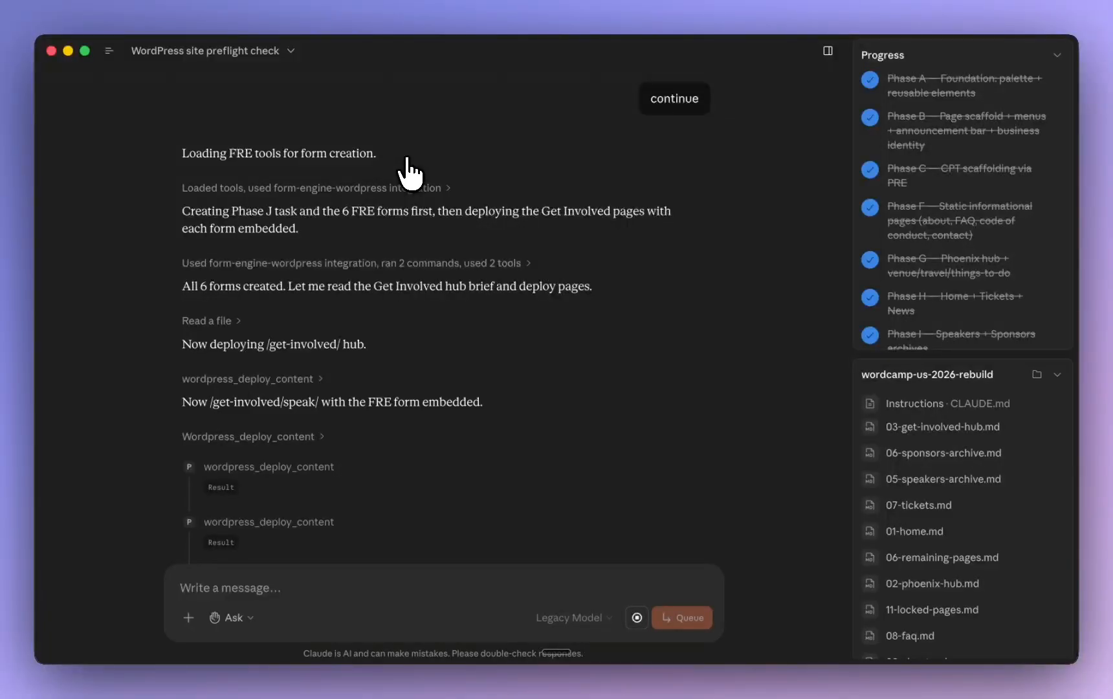
{"action": "scroll", "coordinate": [365, 280], "scroll_direction": "down", "scroll_amount": 10}
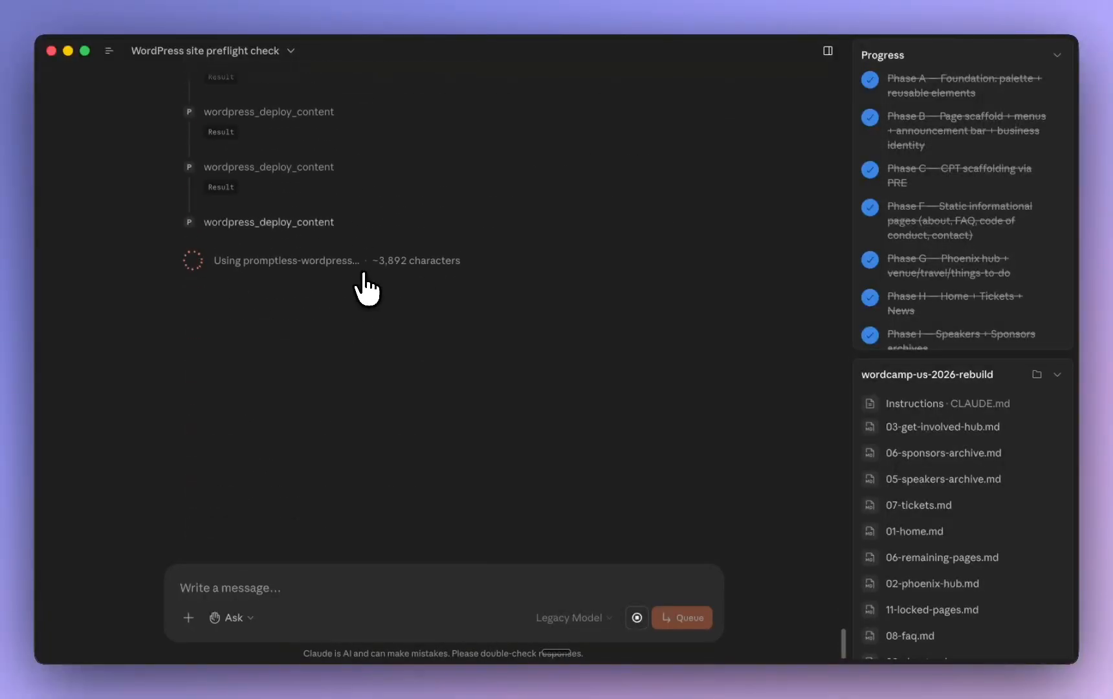
{"action": "scroll", "coordinate": [365, 276], "scroll_direction": "up", "scroll_amount": 5}
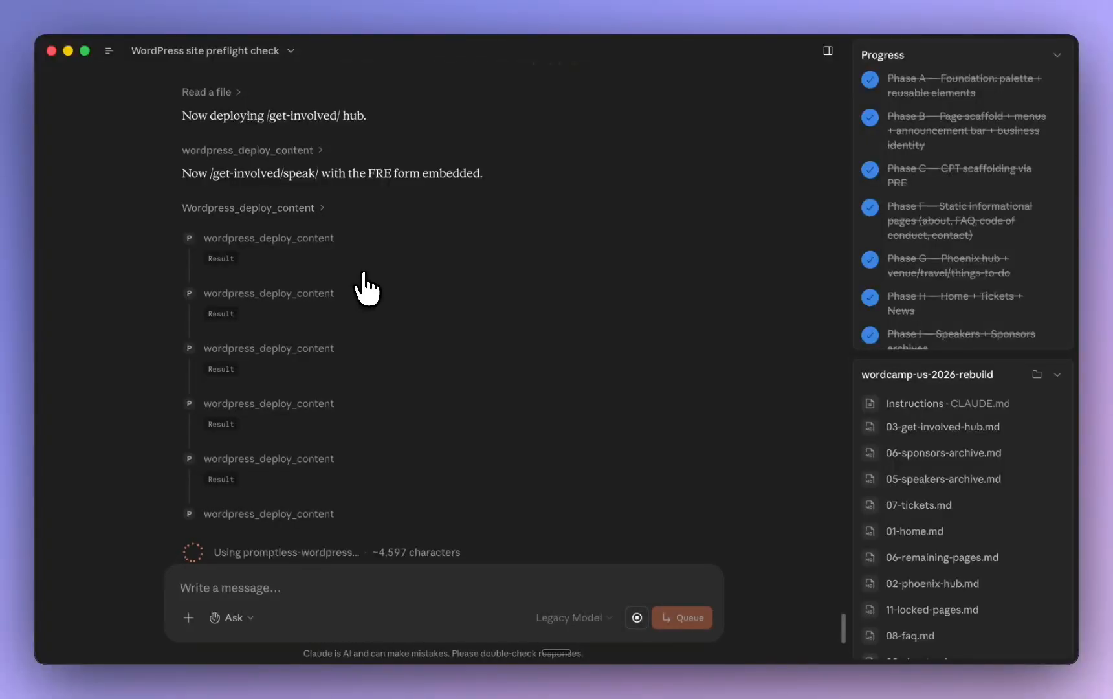
{"action": "scroll", "coordinate": [364, 275], "scroll_direction": "down", "scroll_amount": 6}
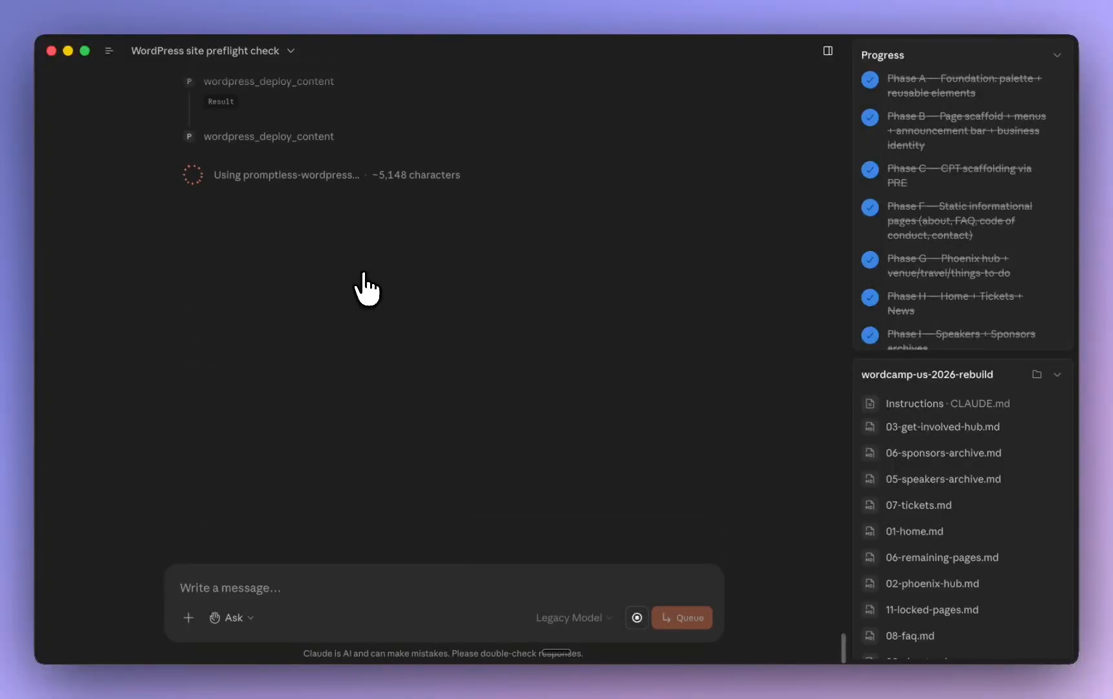
Return to the browser, preview the Get Involved page, and review it down to the footer, rechecking the timeline section
{"action": "key", "text": "super+Tab"}
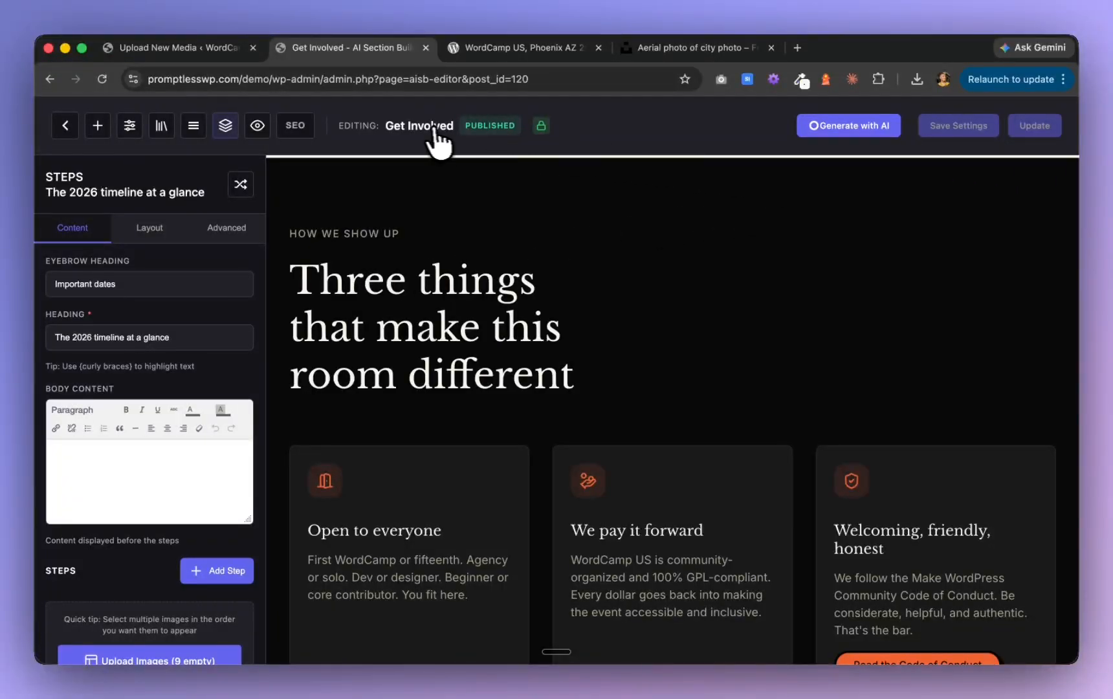
{"action": "left_click", "coordinate": [258, 126]}
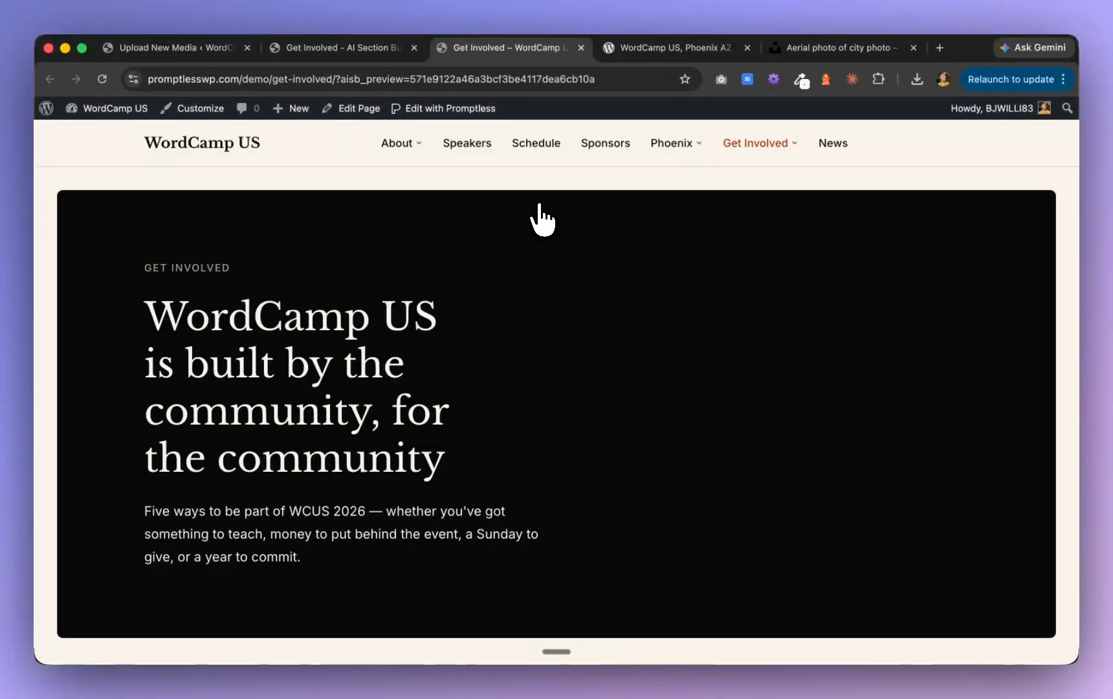
{"action": "scroll", "coordinate": [537, 218], "scroll_direction": "down", "scroll_amount": 6}
{"action": "scroll", "coordinate": [543, 220], "scroll_direction": "down", "scroll_amount": 15}
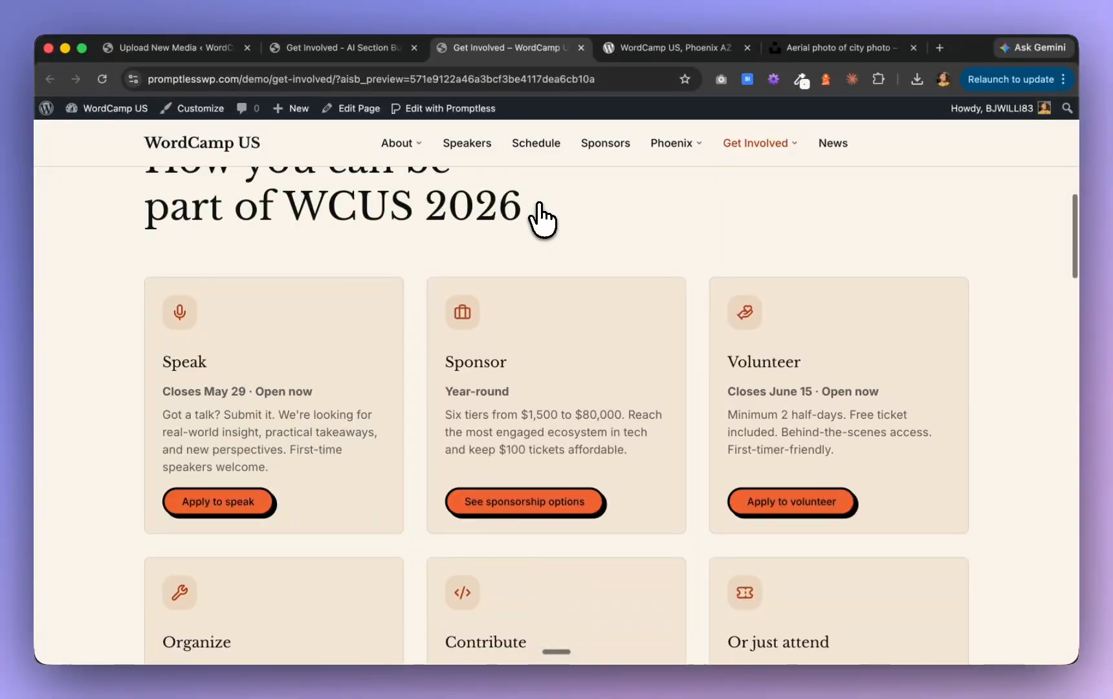
{"action": "scroll", "coordinate": [542, 220], "scroll_direction": "down", "scroll_amount": 10}
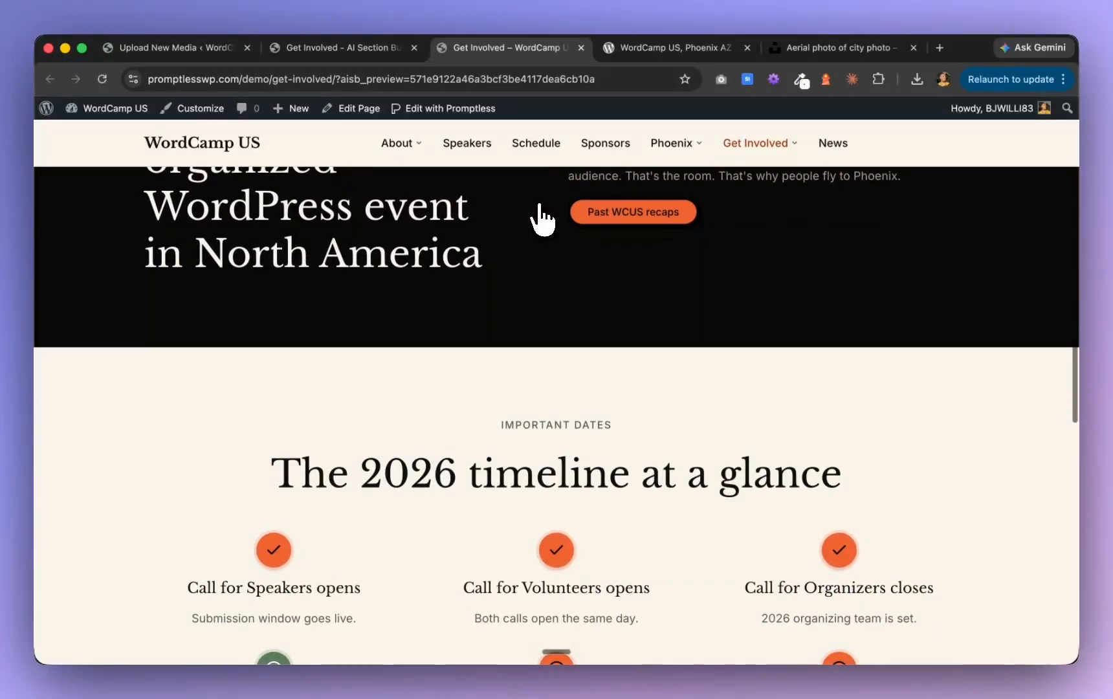
{"action": "scroll", "coordinate": [542, 220], "scroll_direction": "down", "scroll_amount": 6}
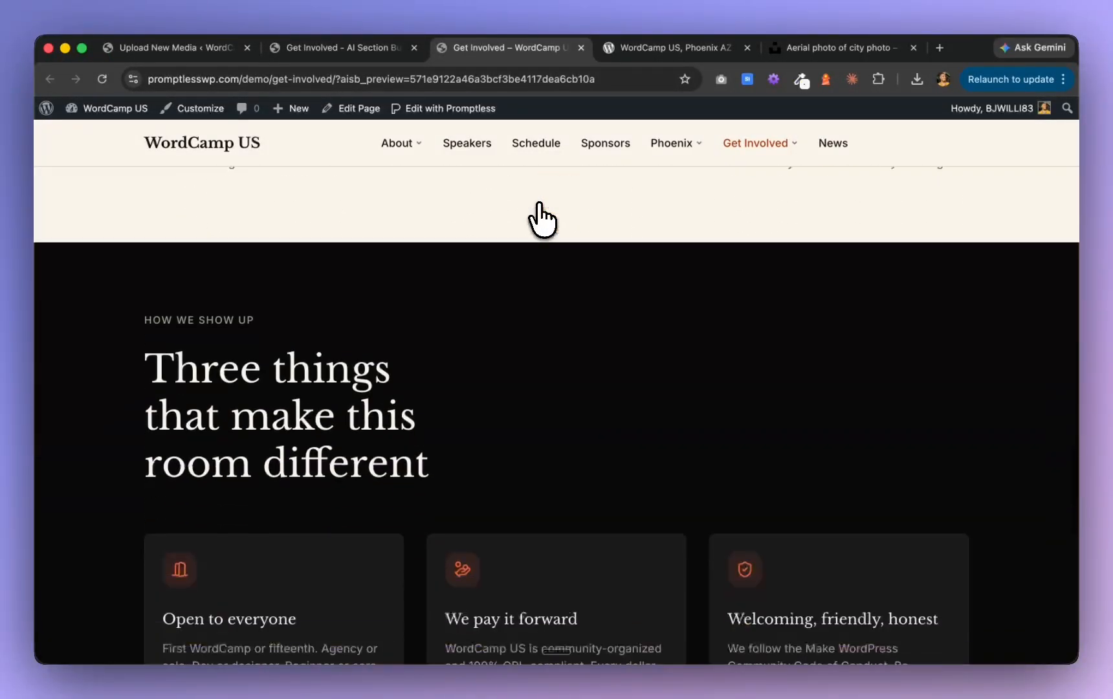
{"action": "scroll", "coordinate": [542, 220], "scroll_direction": "down", "scroll_amount": 10}
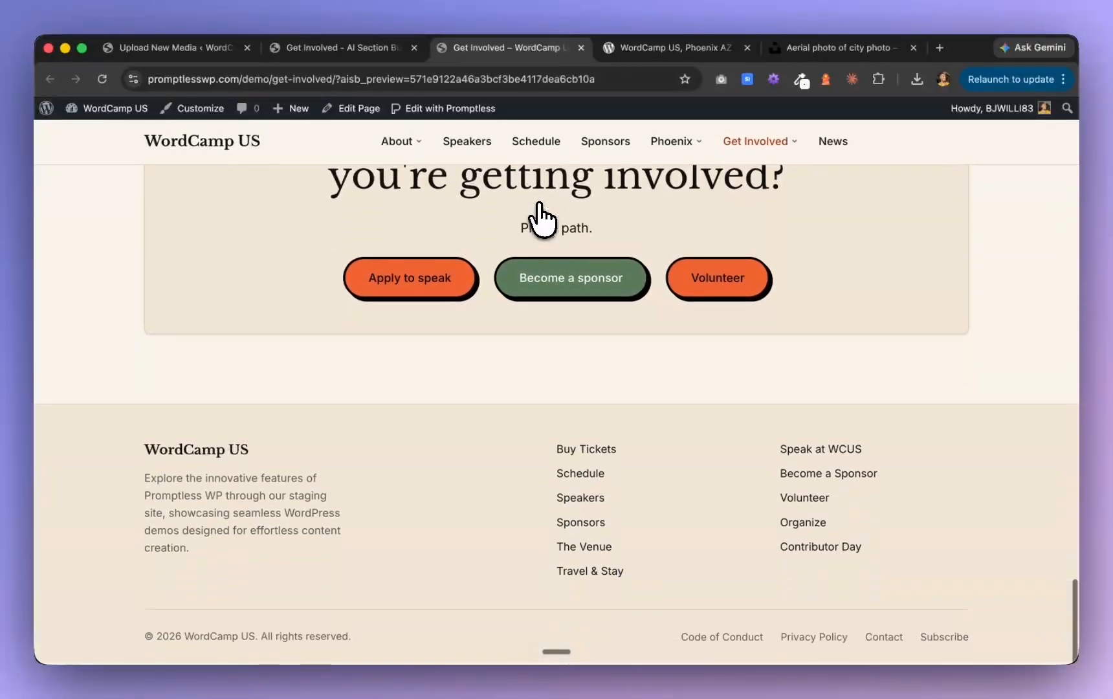
{"action": "scroll", "coordinate": [542, 220], "scroll_direction": "up", "scroll_amount": 20}
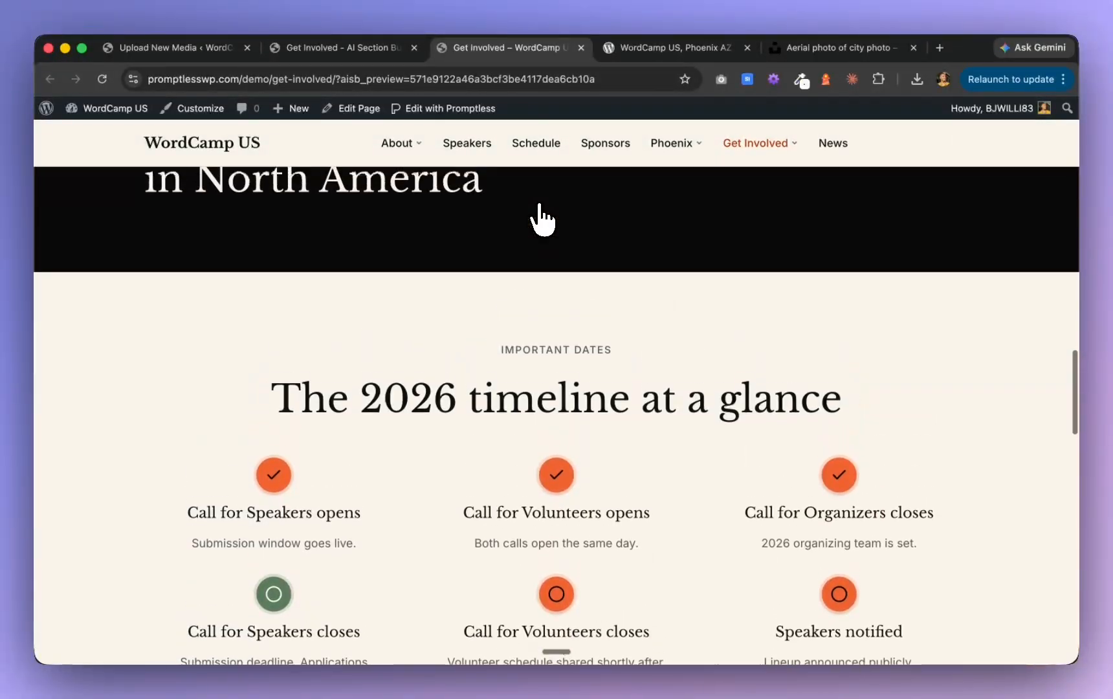
Open the site's News page and review its hero, the Recent posts section and the "Don't miss the next announcement" section
{"action": "scroll", "coordinate": [543, 220], "scroll_direction": "up", "scroll_amount": 6}
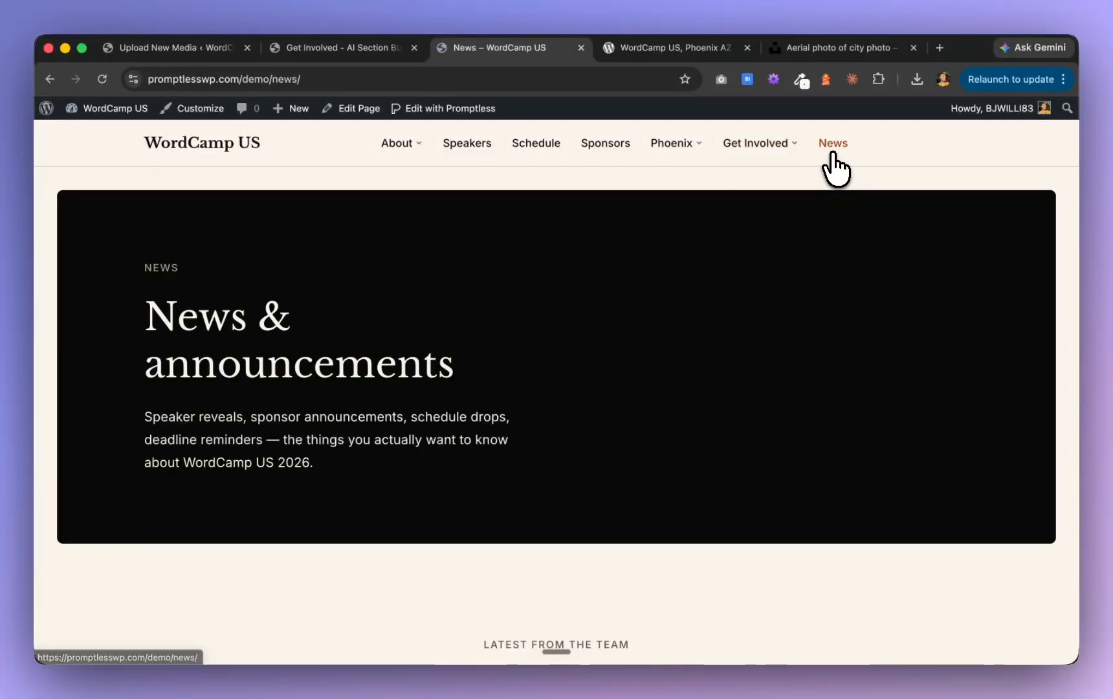
{"action": "scroll", "coordinate": [558, 311], "scroll_direction": "down", "scroll_amount": 4}
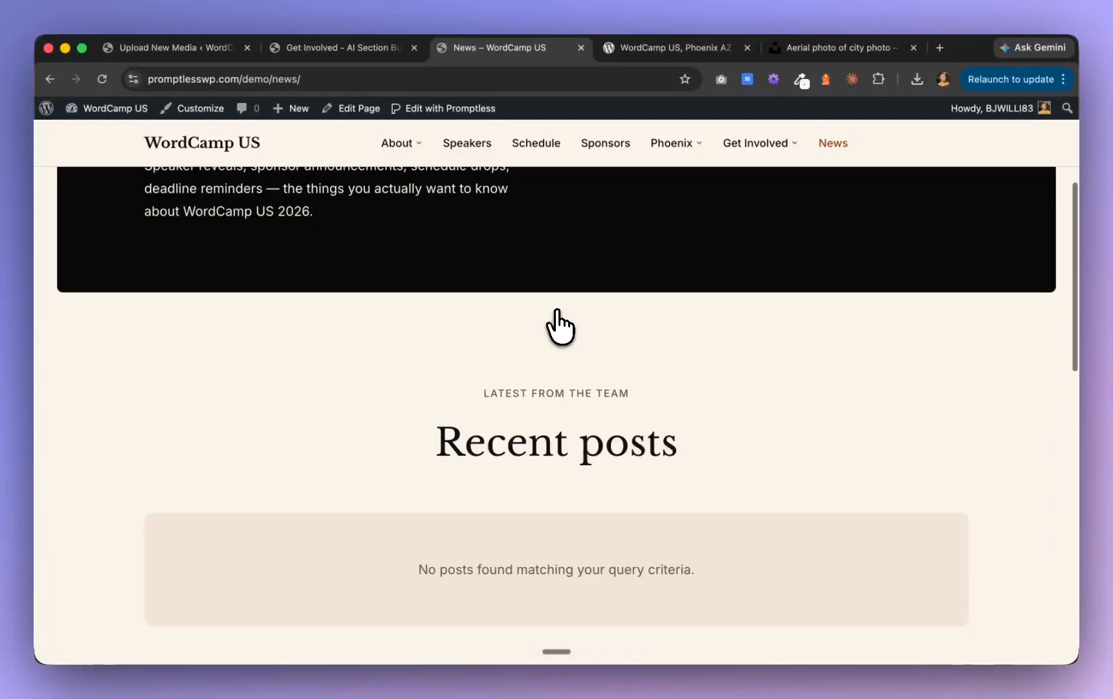
{"action": "scroll", "coordinate": [559, 327], "scroll_direction": "down", "scroll_amount": 3}
{"action": "scroll", "coordinate": [558, 317], "scroll_direction": "down", "scroll_amount": 1}
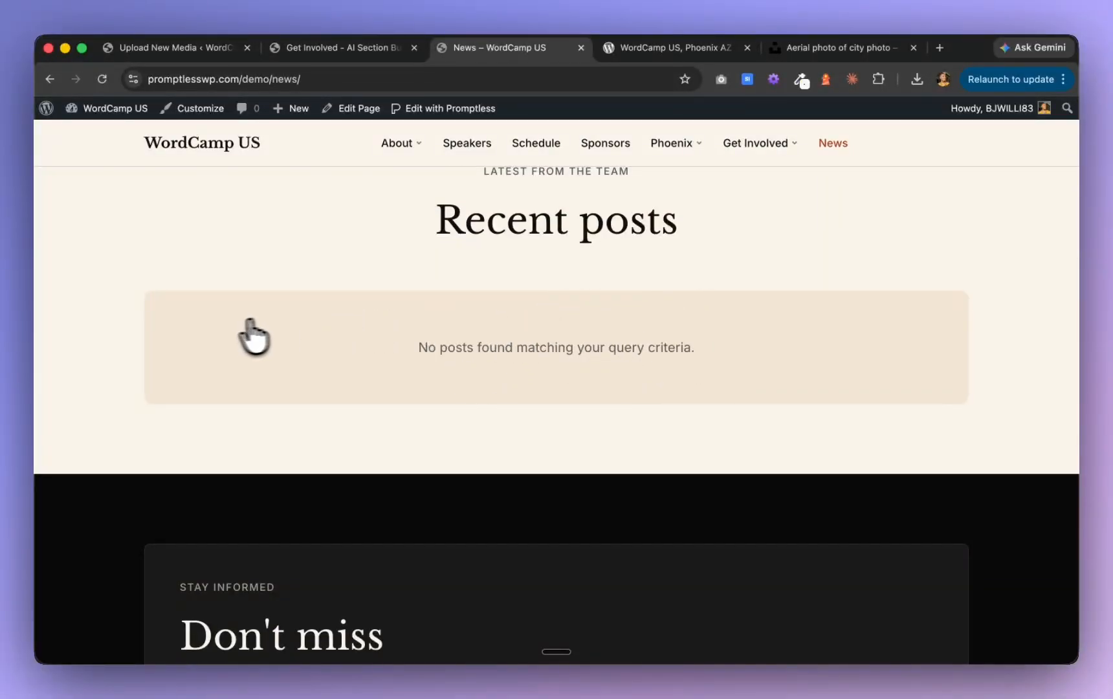
{"action": "scroll", "coordinate": [563, 299], "scroll_direction": "up", "scroll_amount": 3}
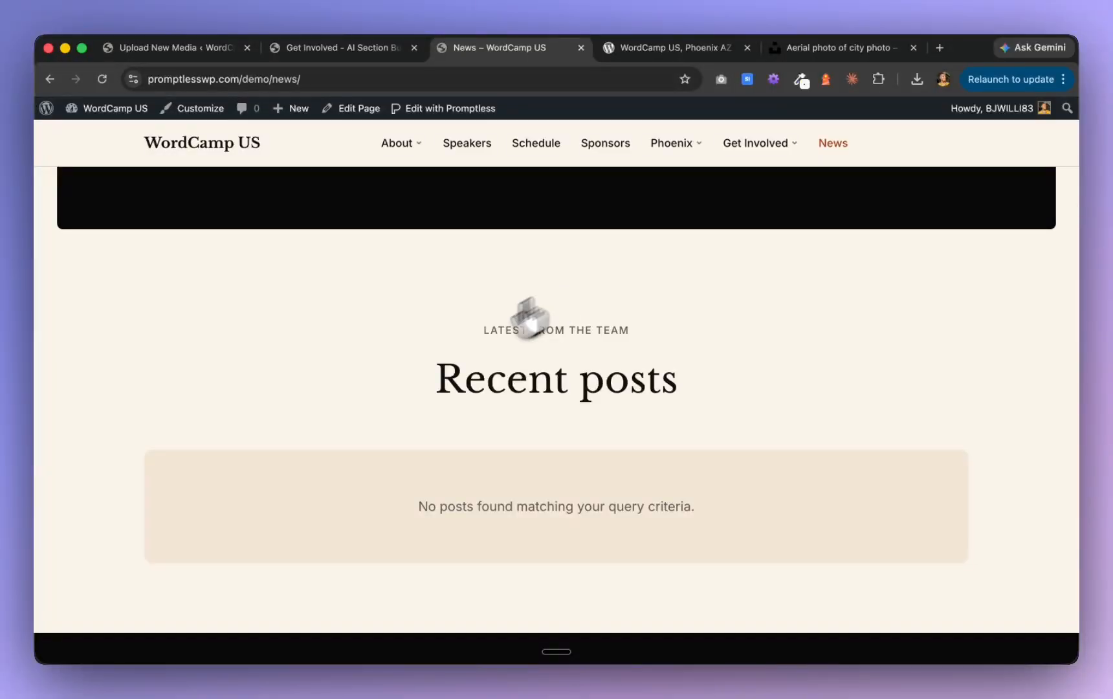
{"action": "scroll", "coordinate": [495, 467], "scroll_direction": "down", "scroll_amount": 3}
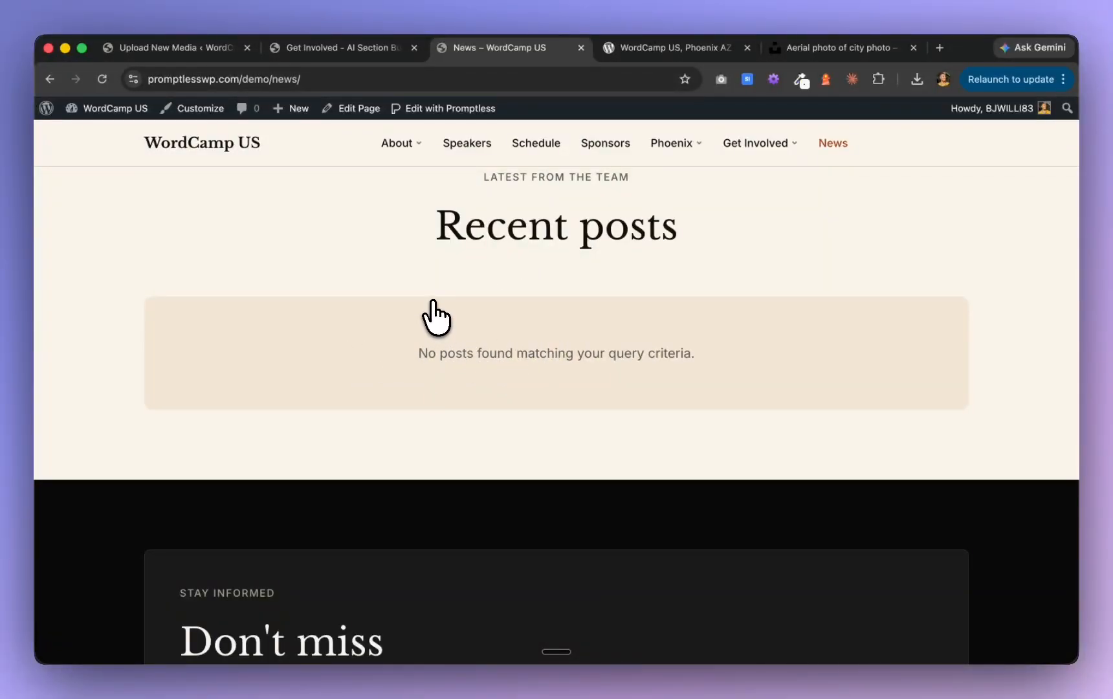
{"action": "scroll", "coordinate": [435, 316], "scroll_direction": "down", "scroll_amount": 6}
{"action": "scroll", "coordinate": [435, 316], "scroll_direction": "down", "scroll_amount": 3}
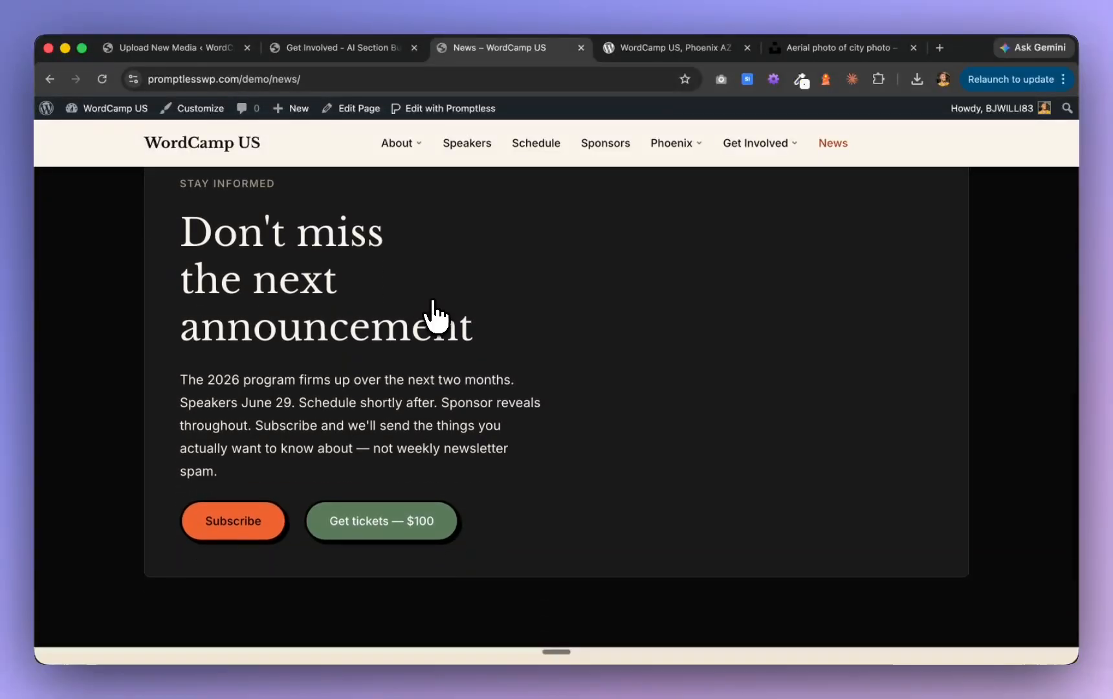
{"action": "scroll", "coordinate": [435, 316], "scroll_direction": "up", "scroll_amount": 7}
{"action": "scroll", "coordinate": [434, 316], "scroll_direction": "up", "scroll_amount": 10}
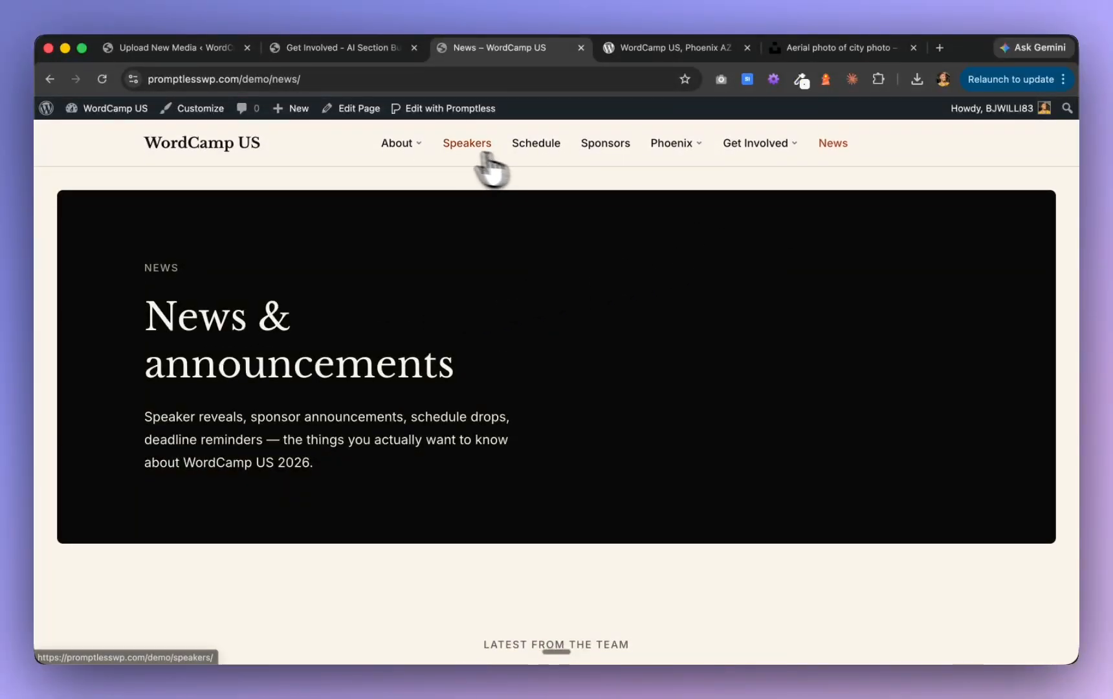
Open the site's homepage and review its hero, "The 2026 program at a glance" section and the AI featured track section
{"action": "left_click", "coordinate": [238, 151]}
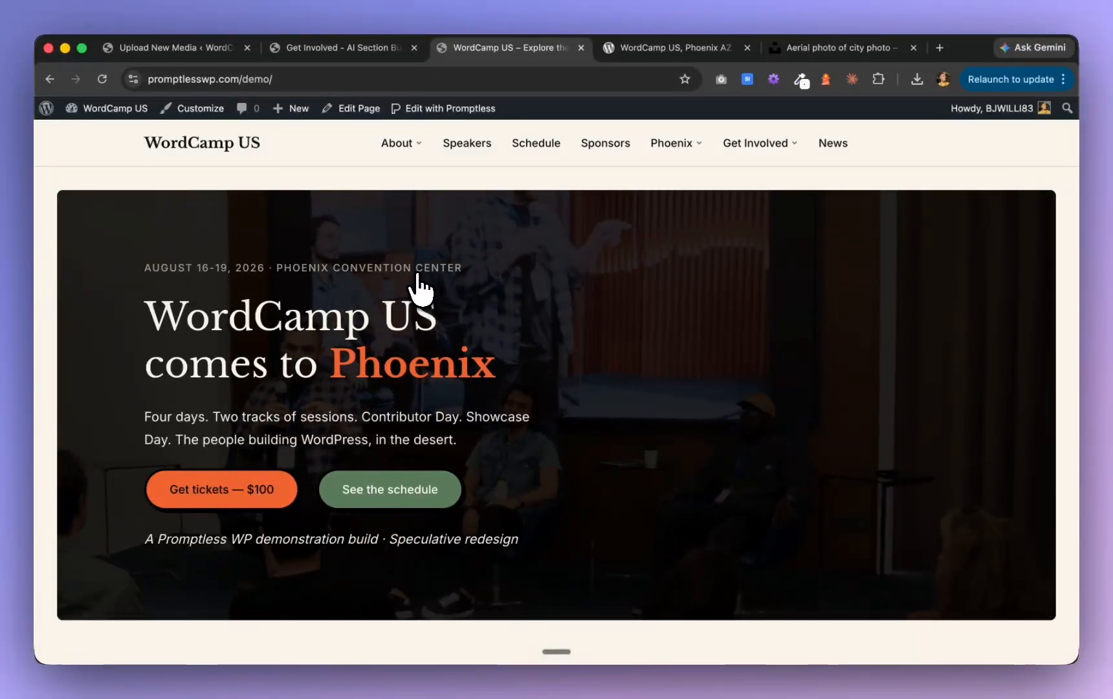
{"action": "scroll", "coordinate": [420, 288], "scroll_direction": "down", "scroll_amount": 2}
{"action": "scroll", "coordinate": [421, 288], "scroll_direction": "down", "scroll_amount": 3}
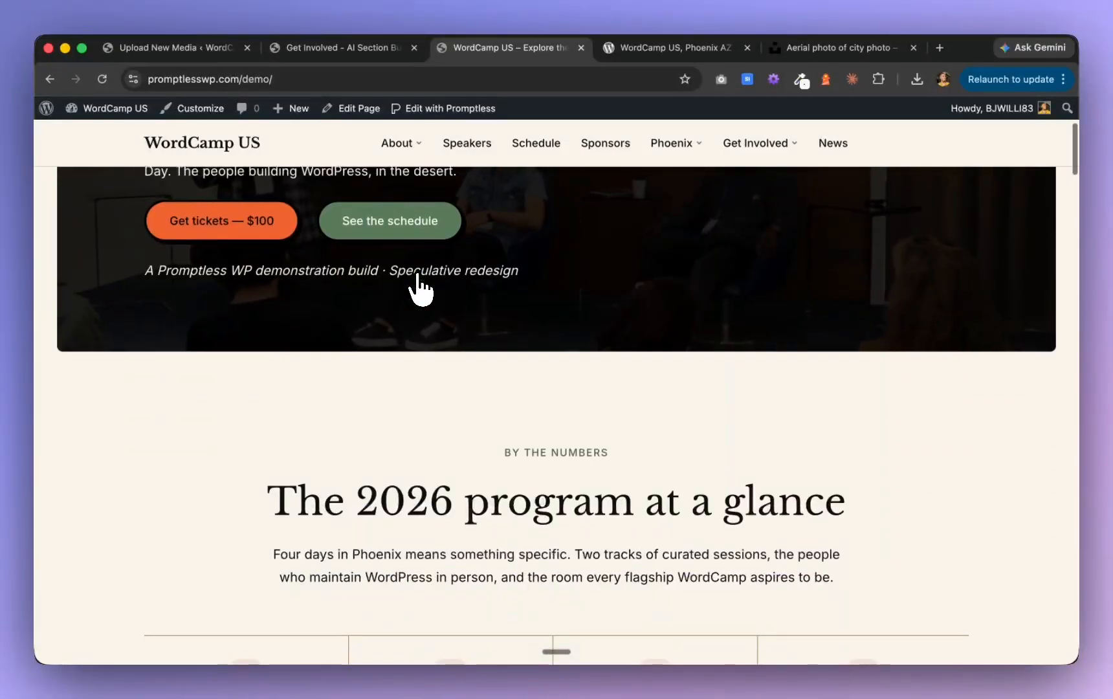
{"action": "scroll", "coordinate": [421, 288], "scroll_direction": "down", "scroll_amount": 4}
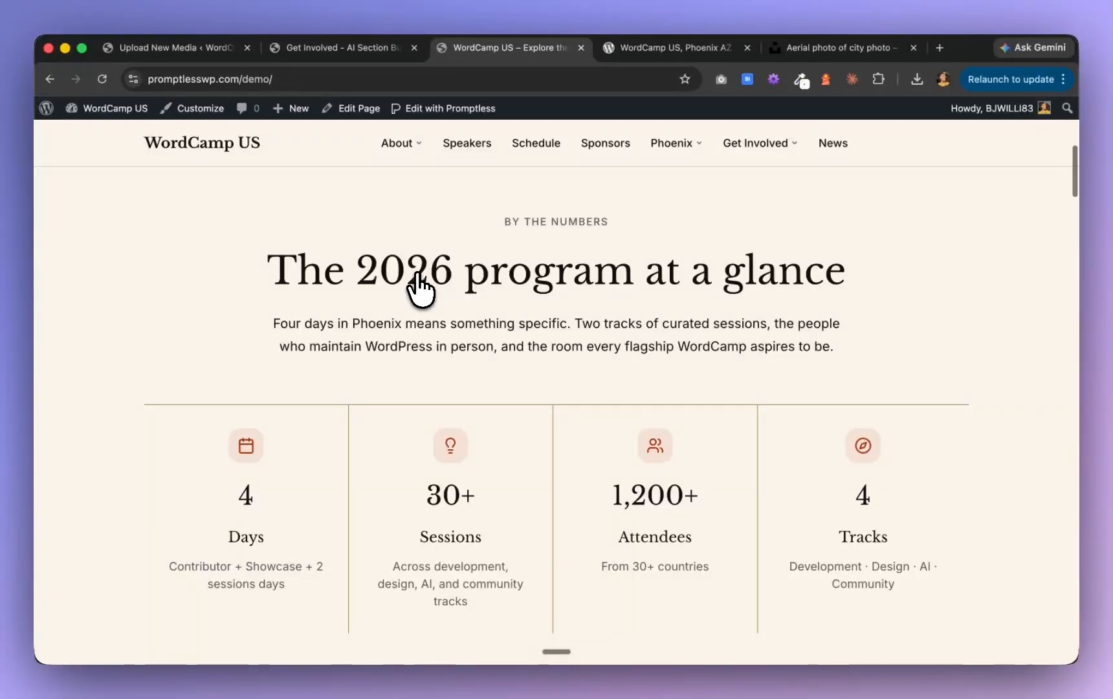
{"action": "scroll", "coordinate": [420, 288], "scroll_direction": "down", "scroll_amount": 7}
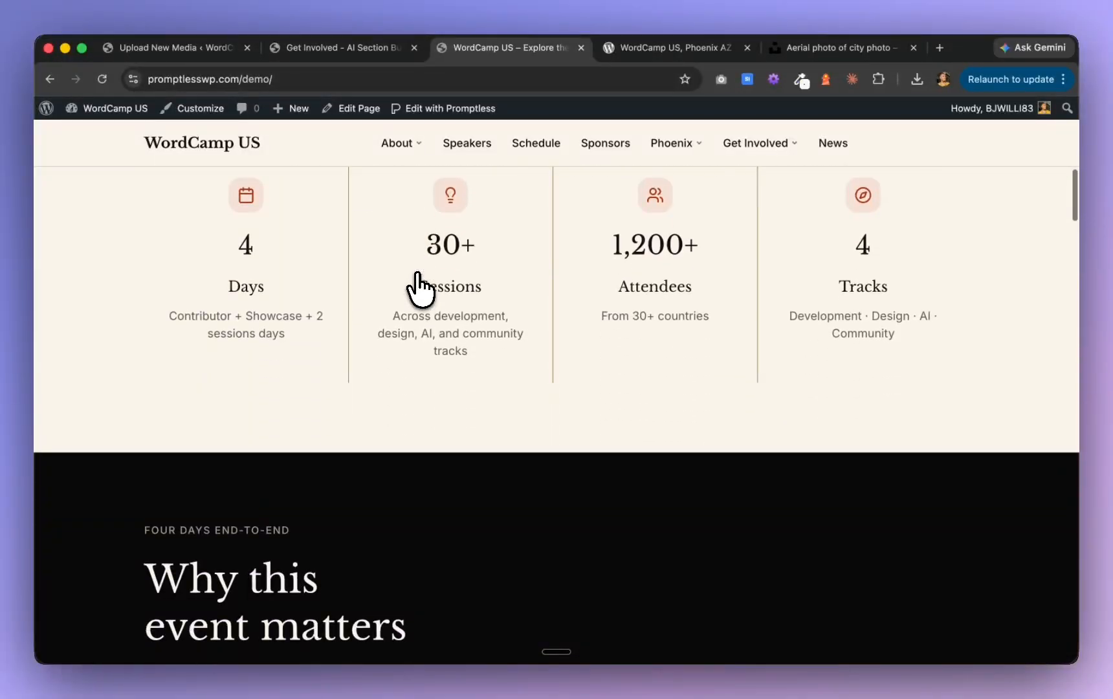
{"action": "scroll", "coordinate": [420, 288], "scroll_direction": "down", "scroll_amount": 10}
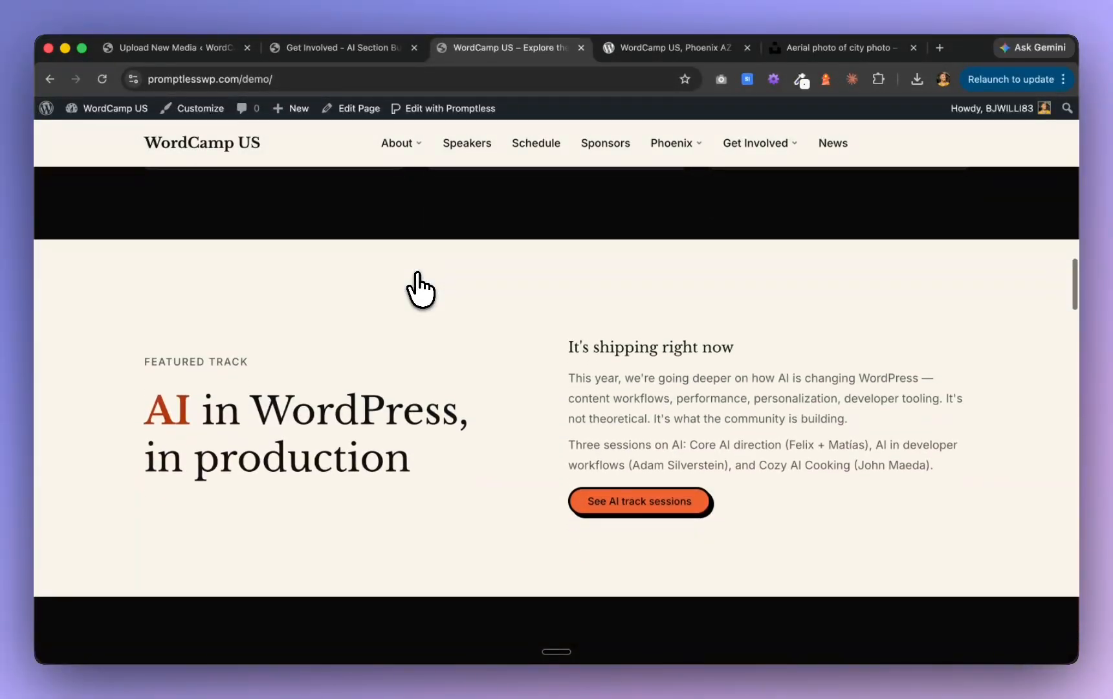
{"action": "scroll", "coordinate": [420, 288], "scroll_direction": "down", "scroll_amount": 8}
Switch to Claude and read the Phase J summary of scaffolded forms and published pages through to its end
{"action": "key", "text": "super+Tab"}
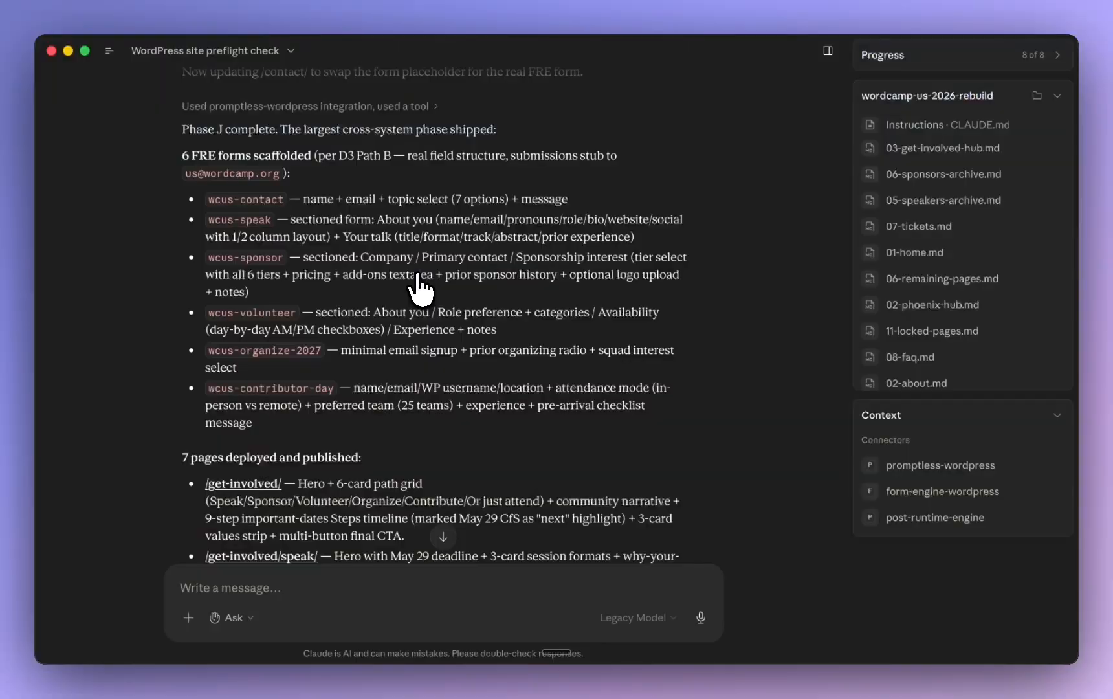
{"action": "scroll", "coordinate": [419, 284], "scroll_direction": "down", "scroll_amount": 3}
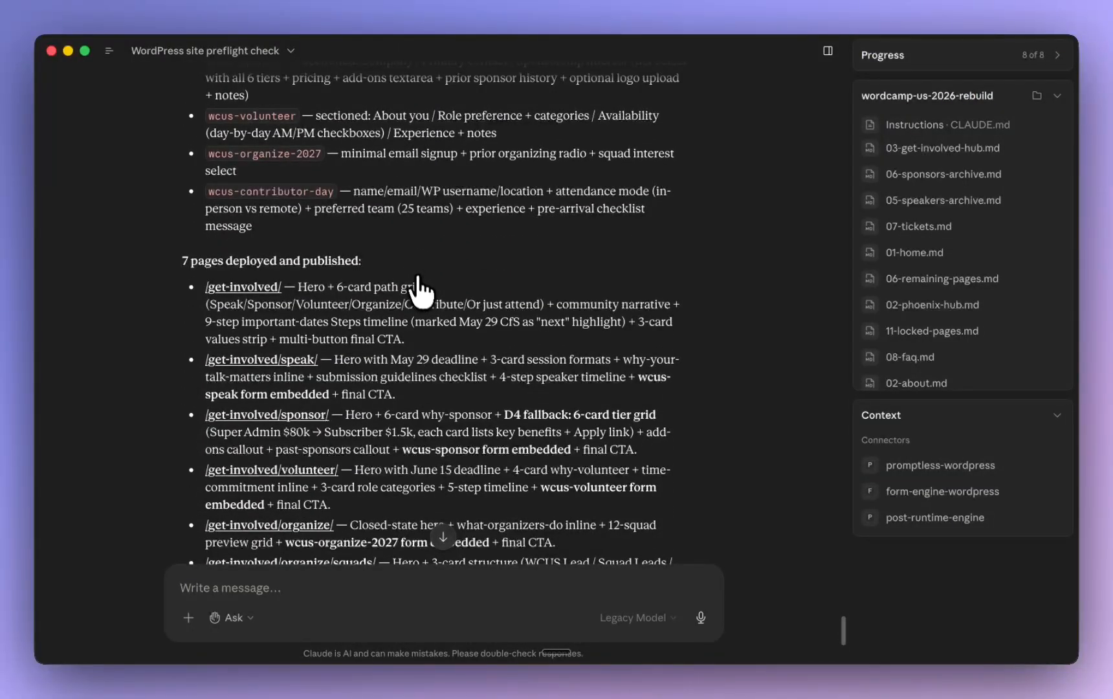
{"action": "left_click", "coordinate": [452, 534]}
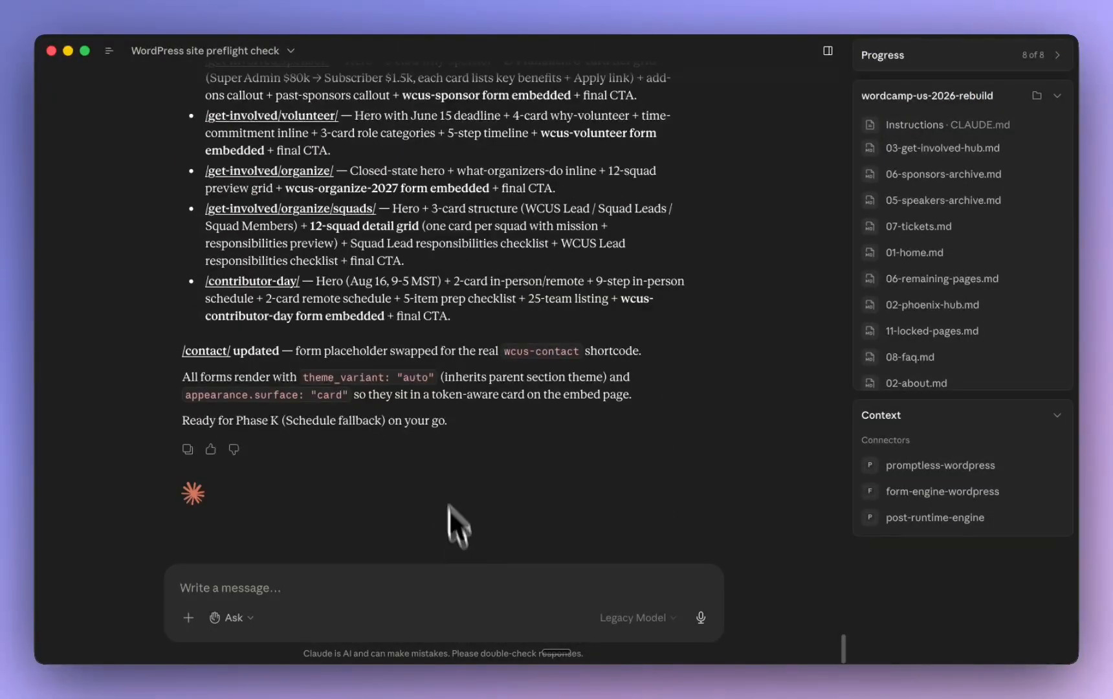
{"action": "scroll", "coordinate": [360, 355], "scroll_direction": "up", "scroll_amount": 5}
{"action": "scroll", "coordinate": [358, 364], "scroll_direction": "down", "scroll_amount": 2}
Open the updated Contact page from Claude's summary and review its FAQ callout, message form and closing section
{"action": "left_click", "coordinate": [204, 353]}
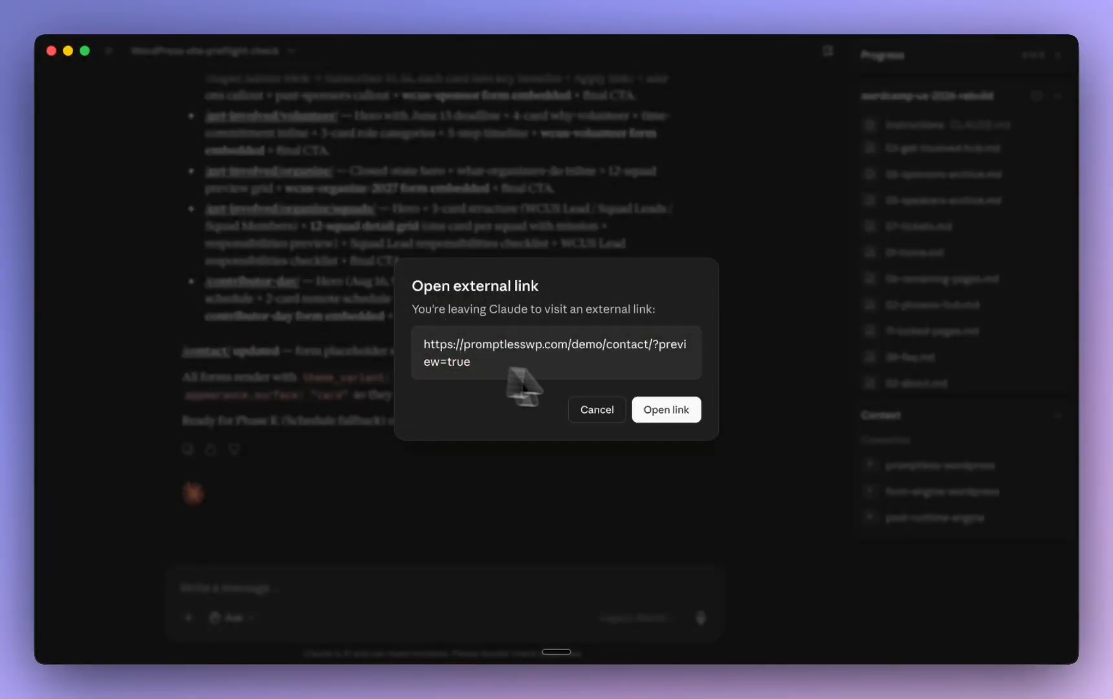
{"action": "left_click", "coordinate": [666, 408]}
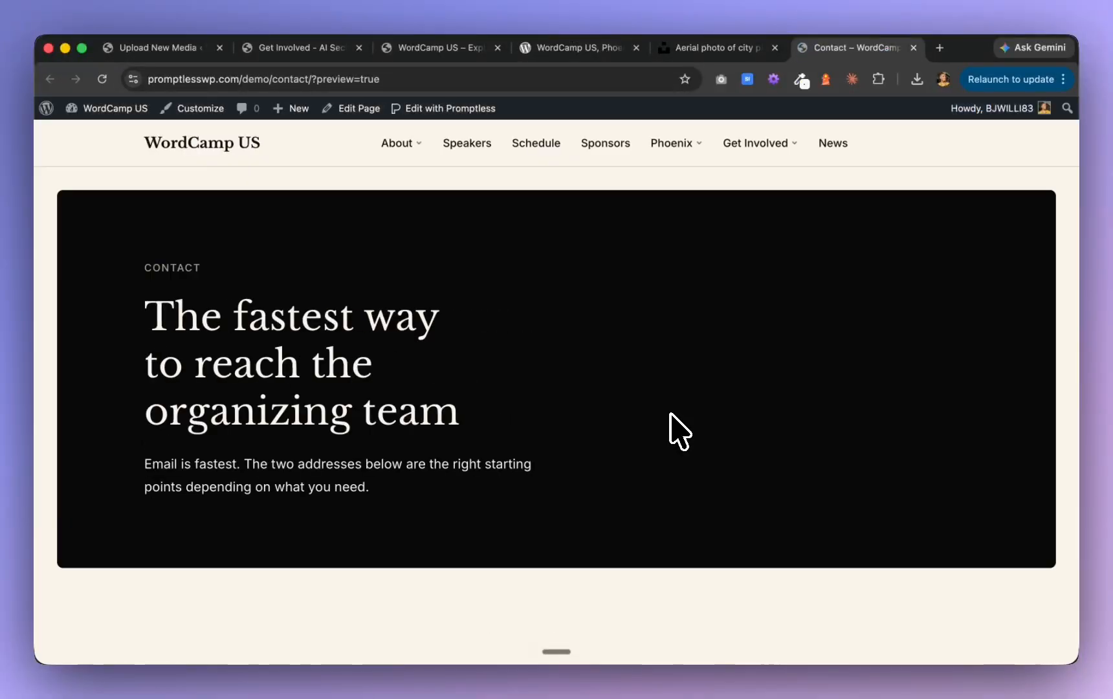
{"action": "scroll", "coordinate": [679, 432], "scroll_direction": "down", "scroll_amount": 15}
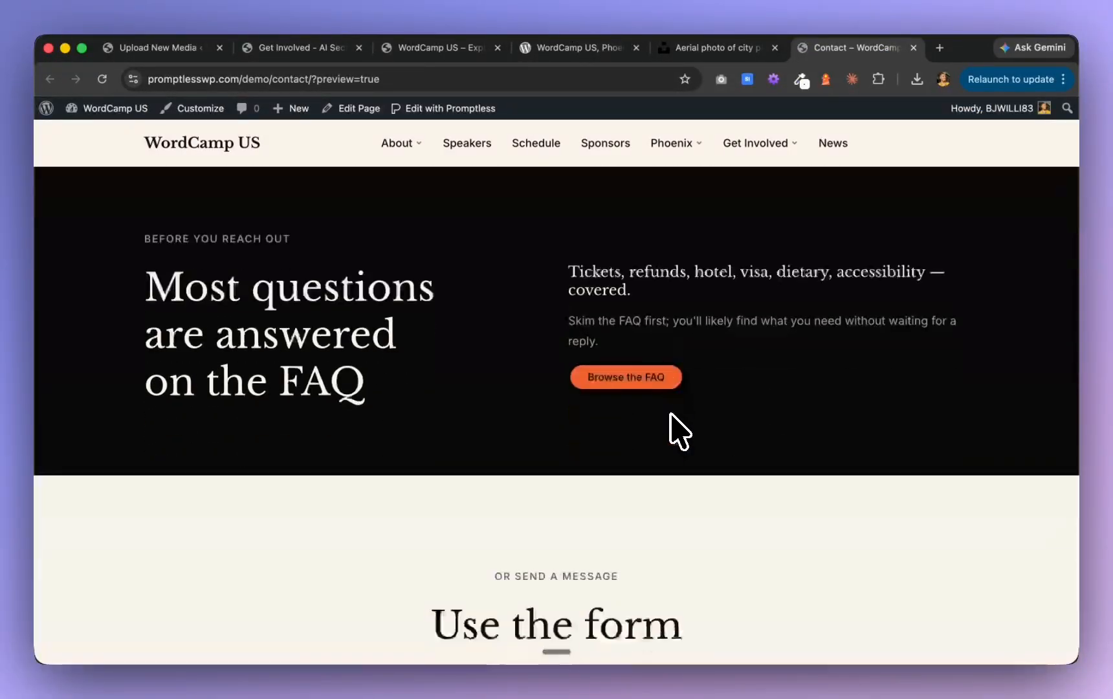
{"action": "scroll", "coordinate": [680, 433], "scroll_direction": "down", "scroll_amount": 8}
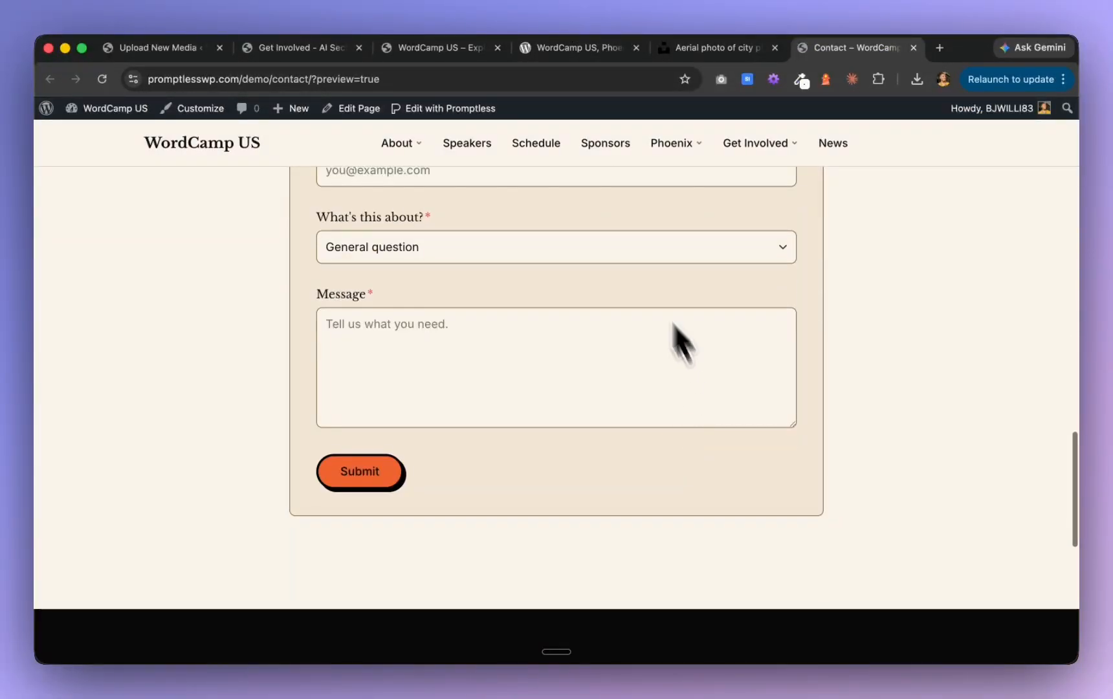
{"action": "scroll", "coordinate": [508, 380], "scroll_direction": "up", "scroll_amount": 5}
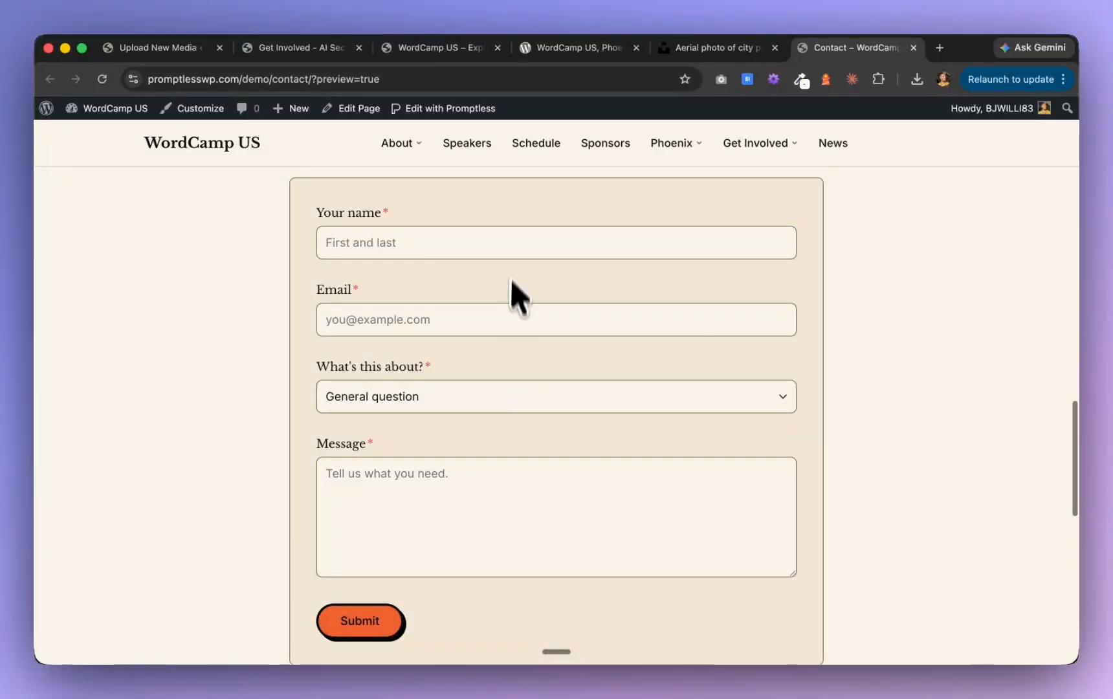
{"action": "scroll", "coordinate": [461, 256], "scroll_direction": "up", "scroll_amount": 15}
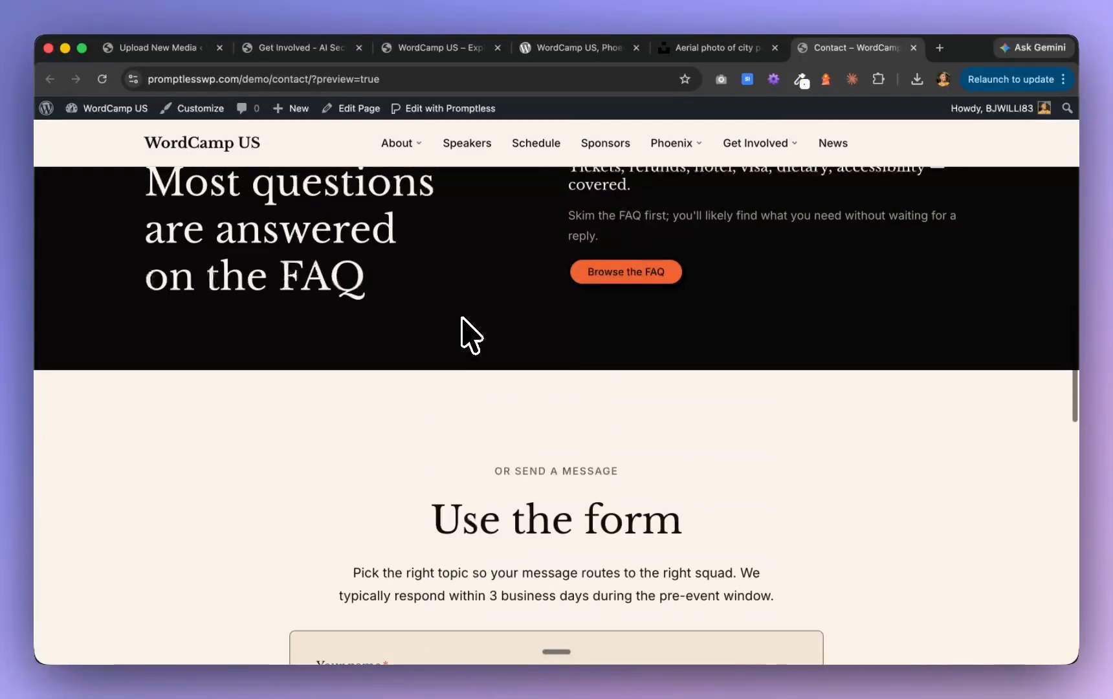
{"action": "scroll", "coordinate": [465, 335], "scroll_direction": "down", "scroll_amount": 8}
{"action": "scroll", "coordinate": [470, 336], "scroll_direction": "down", "scroll_amount": 15}
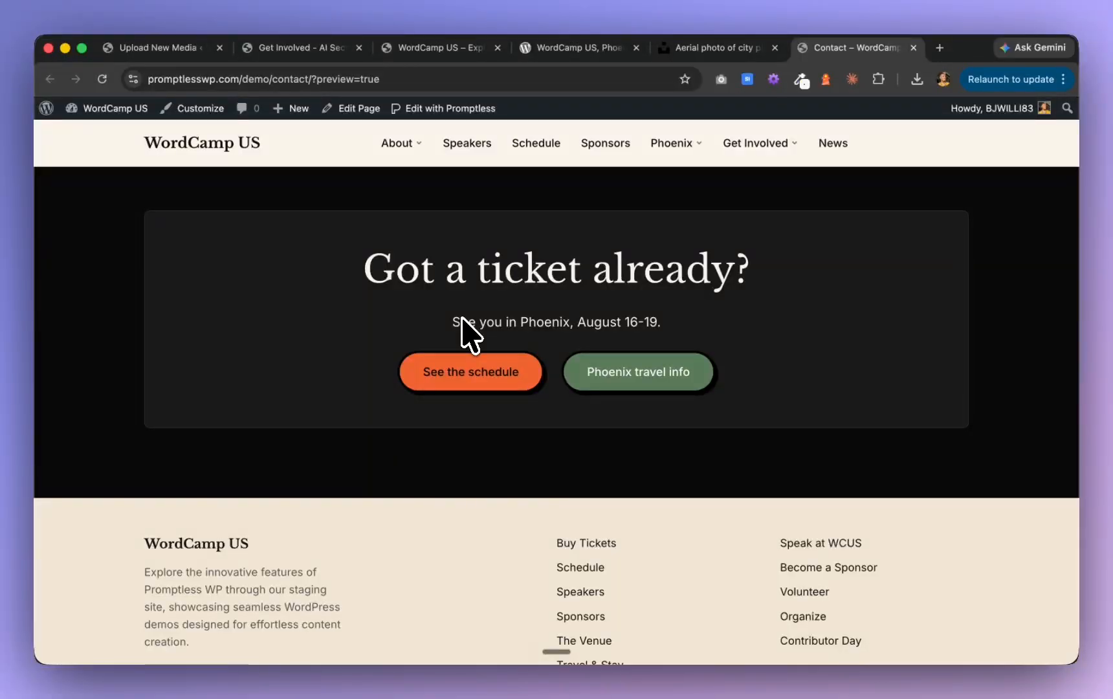
Recheck the Contact page from its hero through the "Two ways to reach us" cards to the "Use the form" section
{"action": "scroll", "coordinate": [471, 335], "scroll_direction": "up", "scroll_amount": 10}
{"action": "scroll", "coordinate": [471, 335], "scroll_direction": "up", "scroll_amount": 5}
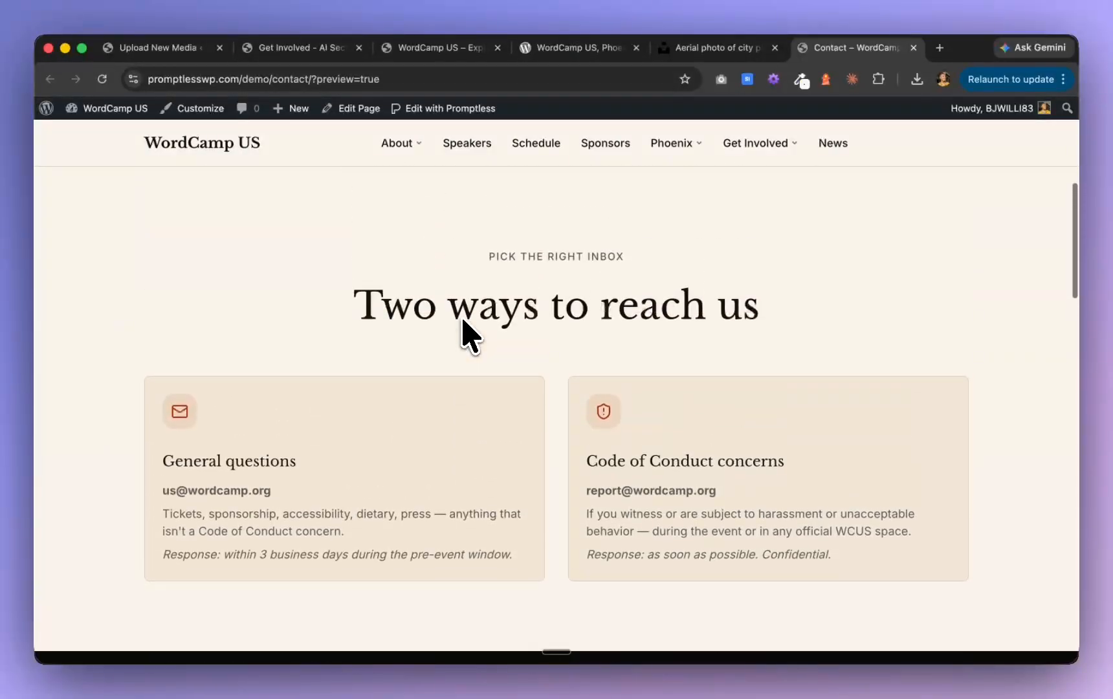
{"action": "scroll", "coordinate": [471, 335], "scroll_direction": "up", "scroll_amount": 5}
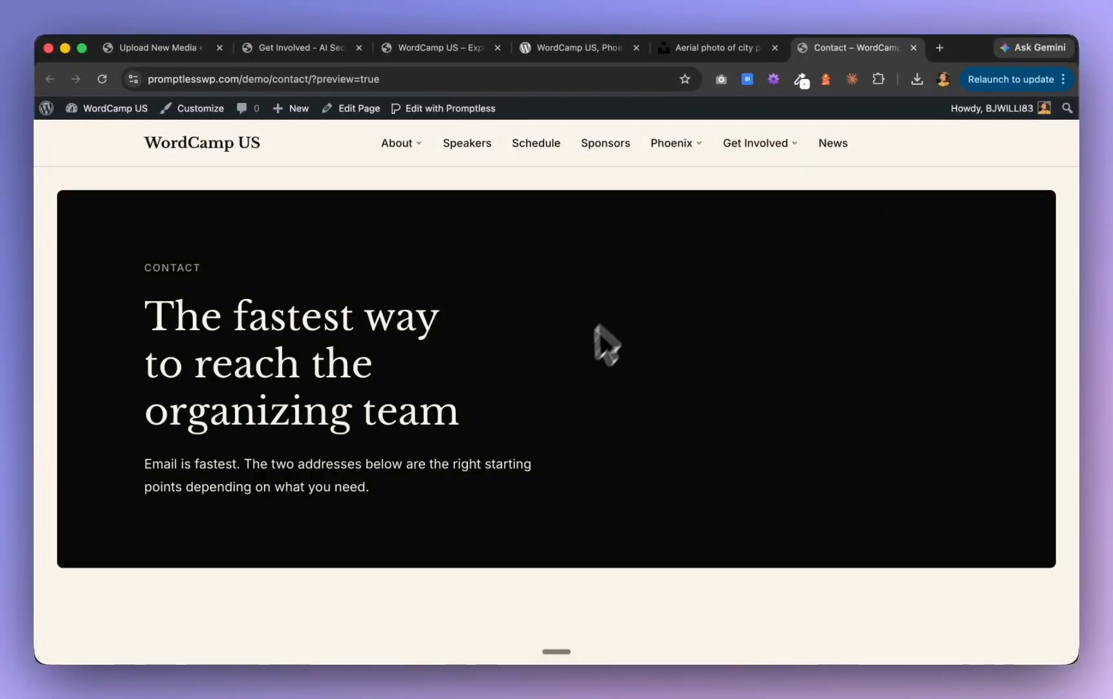
{"action": "scroll", "coordinate": [443, 383], "scroll_direction": "down", "scroll_amount": 10}
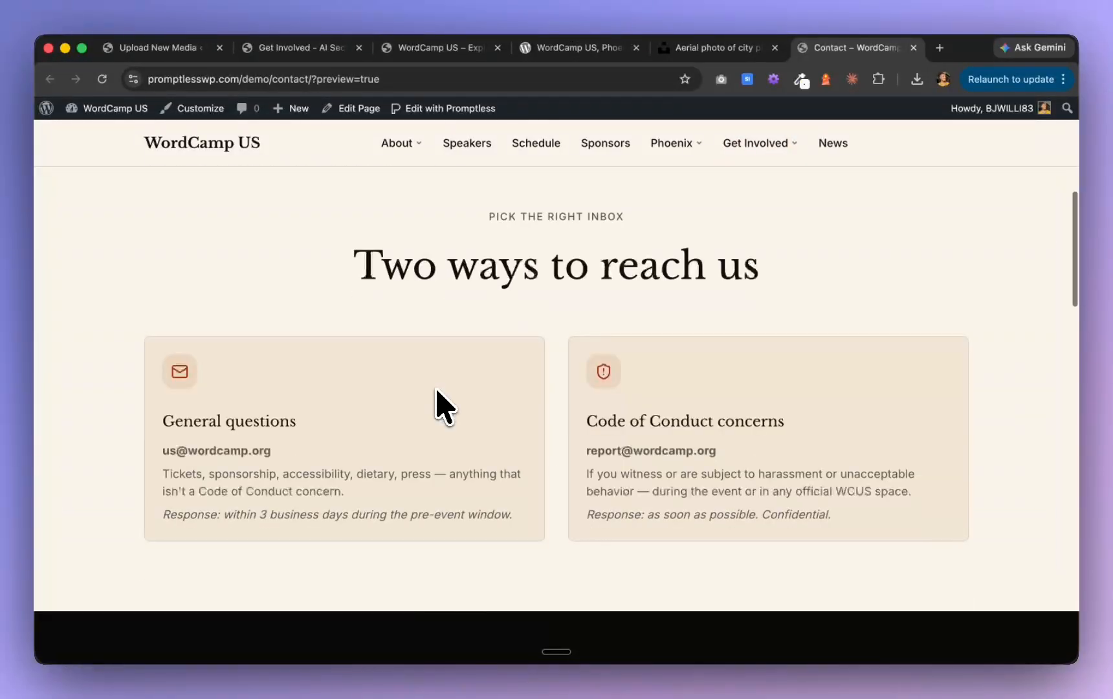
{"action": "scroll", "coordinate": [437, 390], "scroll_direction": "down", "scroll_amount": 5}
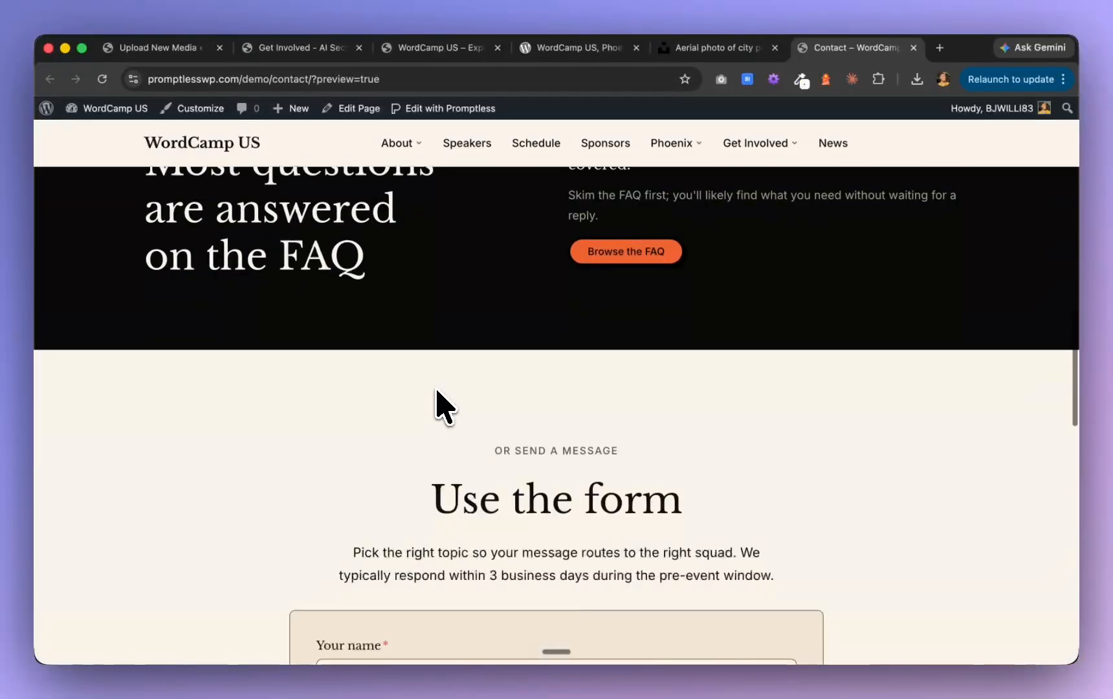
{"action": "scroll", "coordinate": [444, 406], "scroll_direction": "down", "scroll_amount": 3}
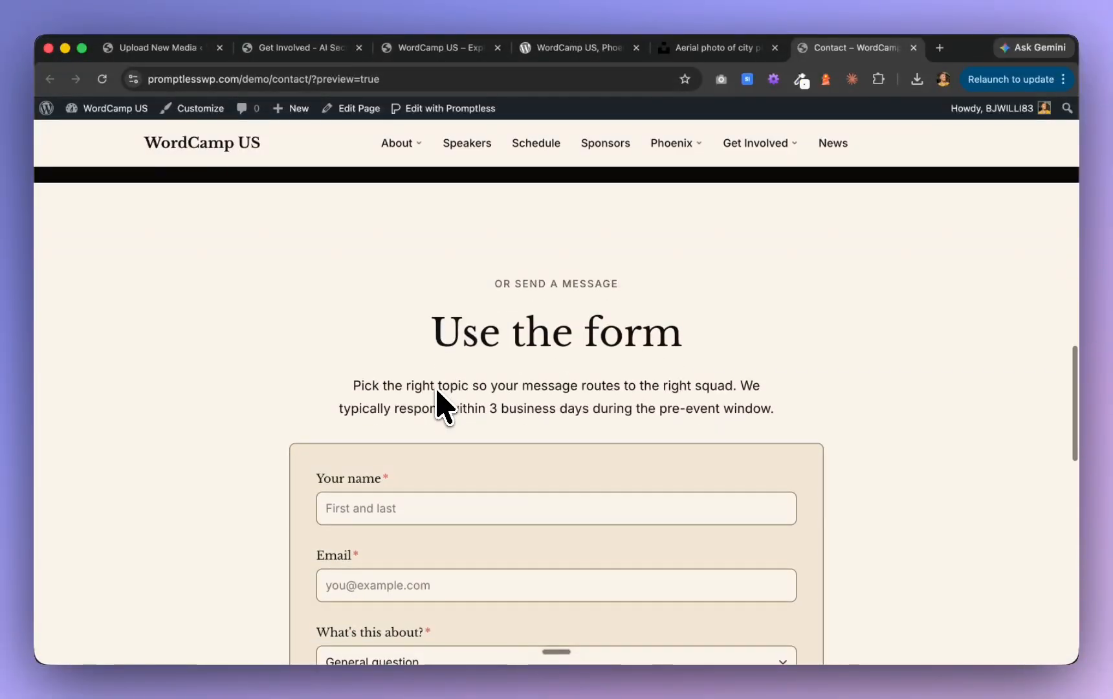
{"action": "scroll", "coordinate": [444, 406], "scroll_direction": "down", "scroll_amount": 3}
{"action": "scroll", "coordinate": [444, 406], "scroll_direction": "down", "scroll_amount": 6}
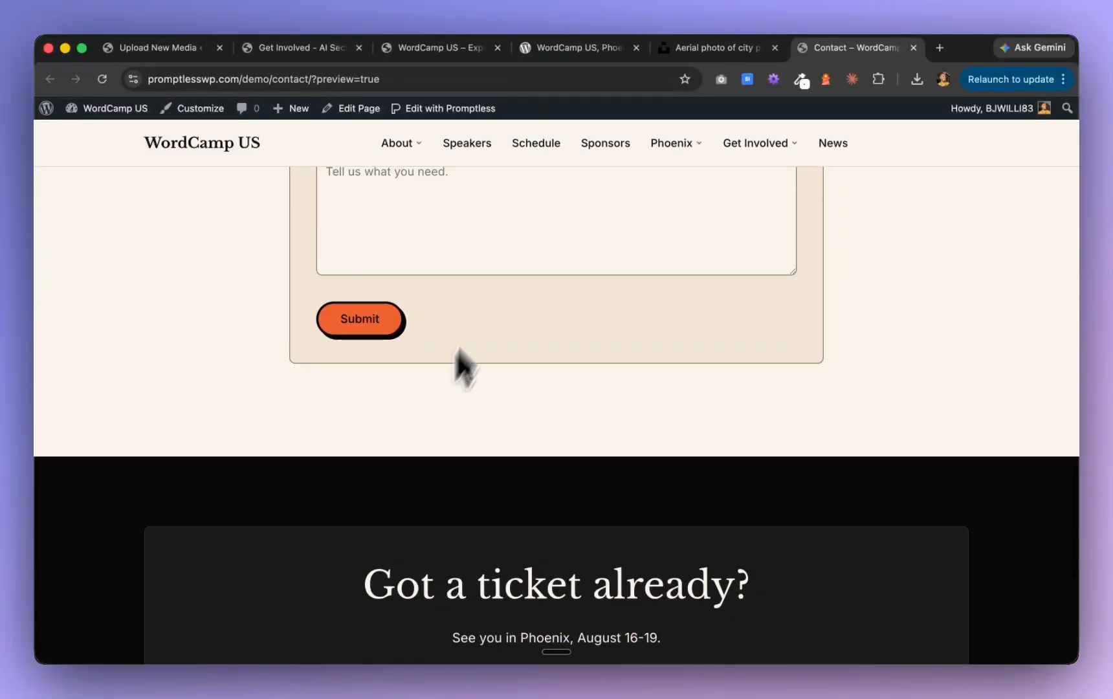
{"action": "scroll", "coordinate": [529, 256], "scroll_direction": "up", "scroll_amount": 7}
Switch to Claude and send "go" to start Phase K, the Schedule fallback
{"action": "key", "text": "super+Tab"}
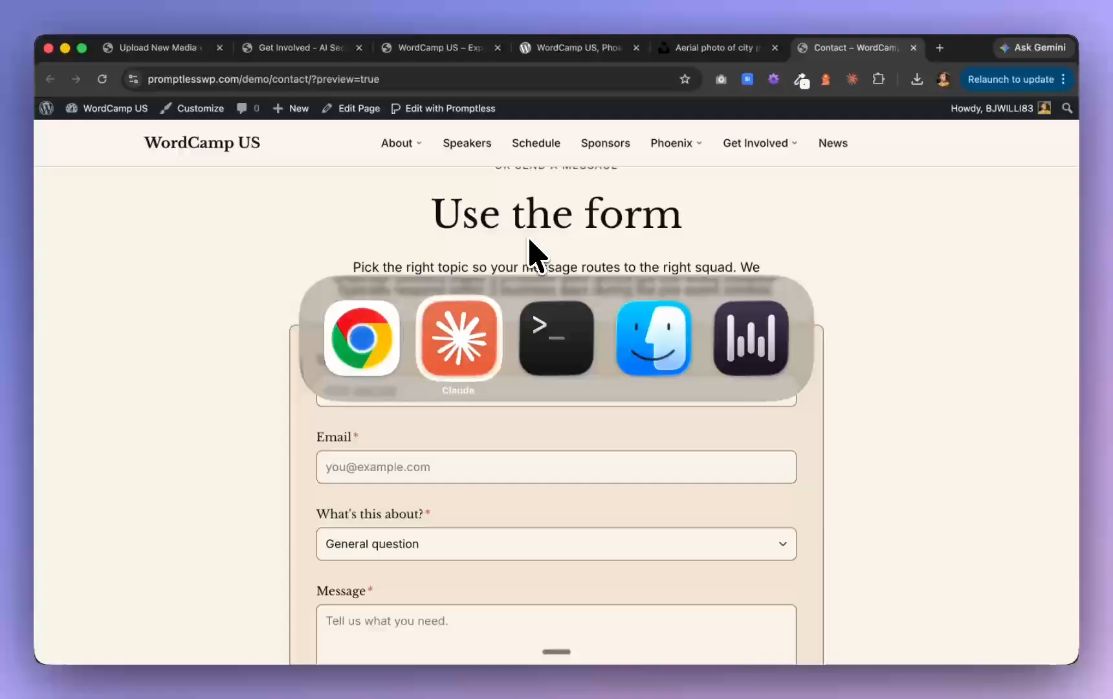
{"action": "left_click", "coordinate": [488, 310]}
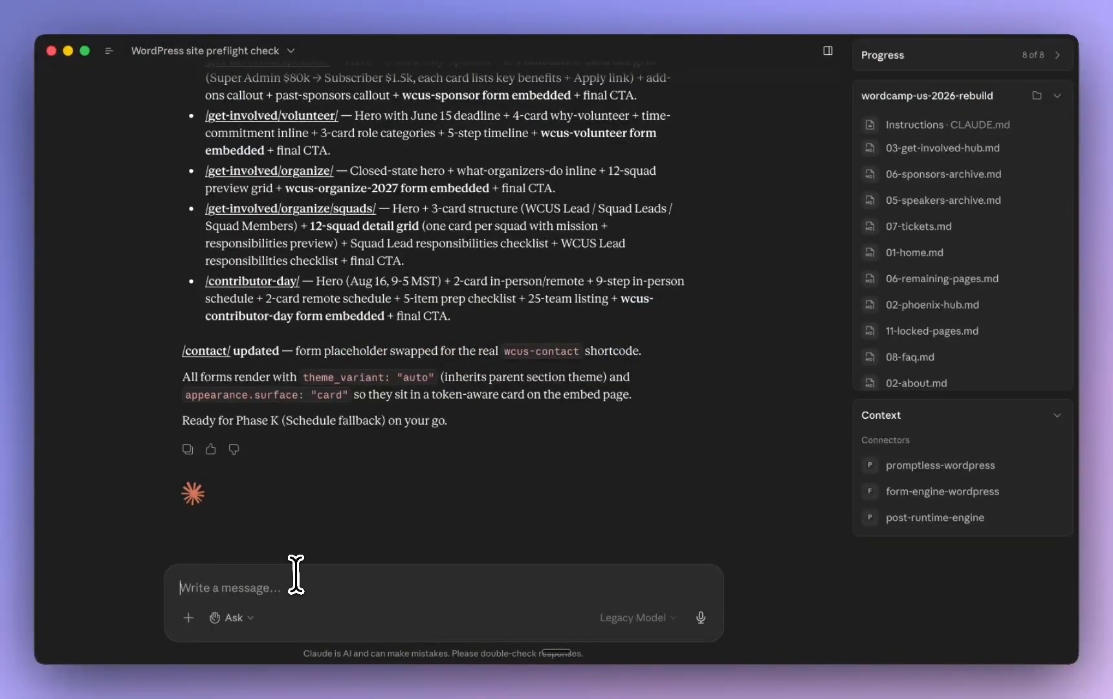
{"action": "type", "text": "go"}
{"action": "key", "text": "Return"}
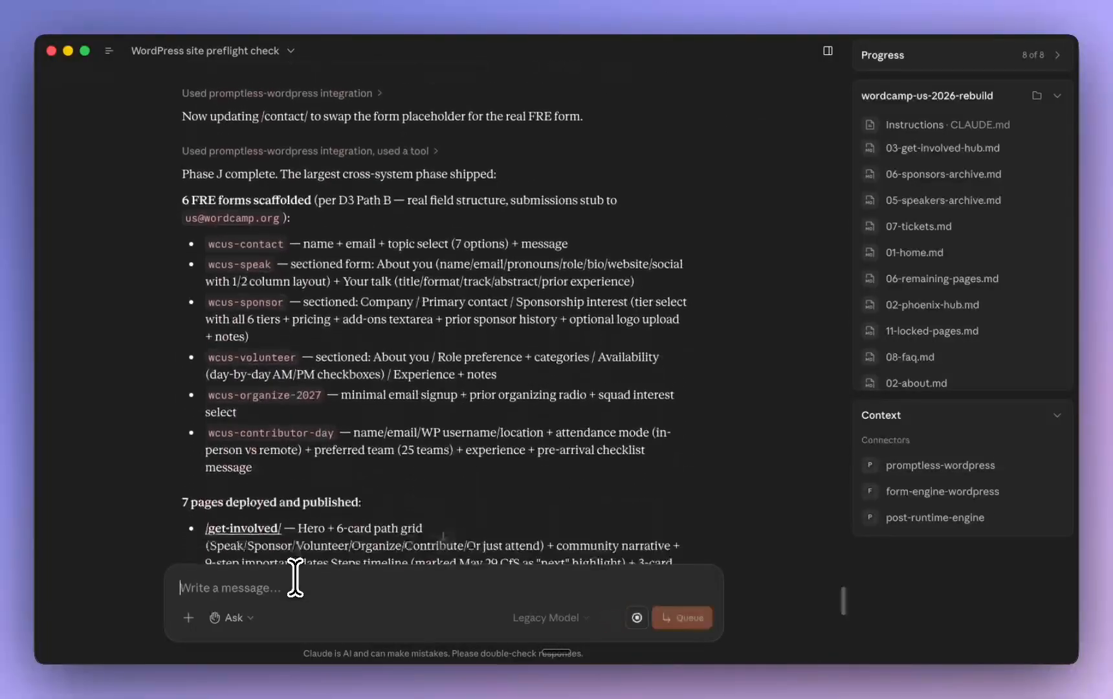
Return to the browser, open the Get Involved page and review it down to the footer
{"action": "key", "text": "super+Tab"}
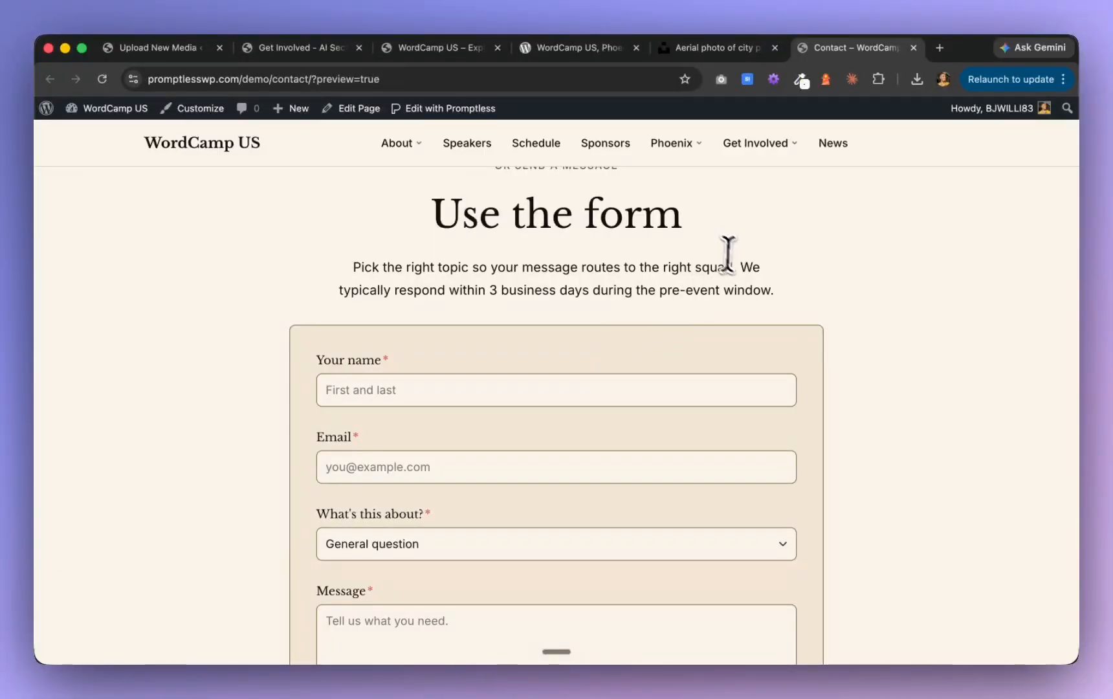
{"action": "mouse_move", "coordinate": [772, 152]}
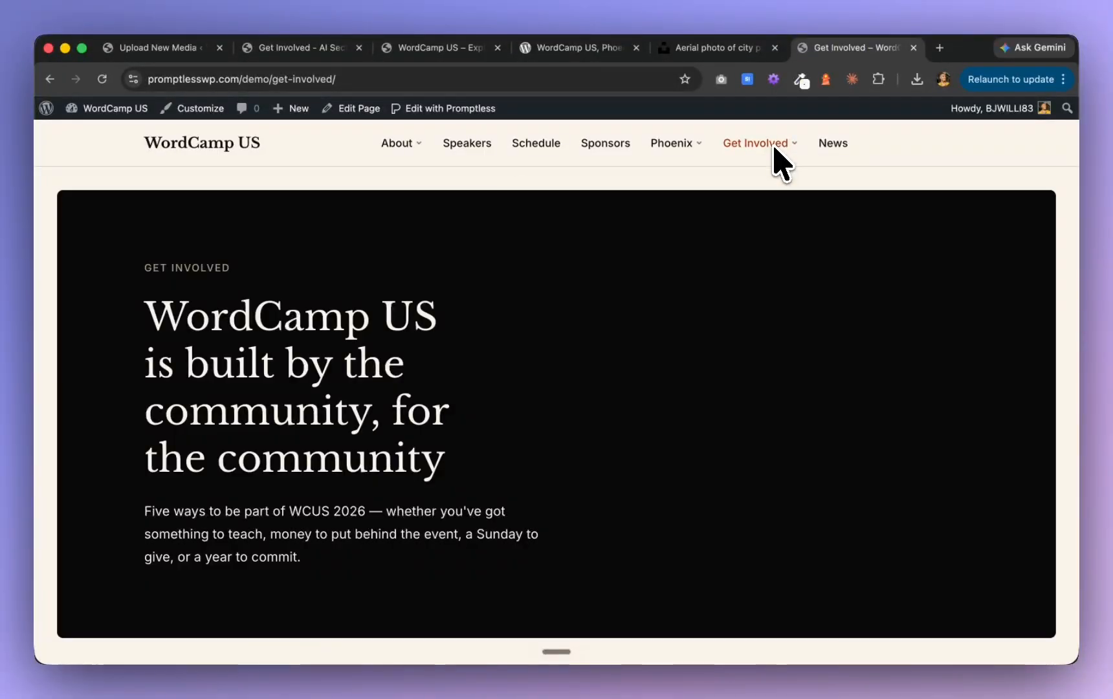
{"action": "scroll", "coordinate": [738, 349], "scroll_direction": "down", "scroll_amount": 15}
{"action": "scroll", "coordinate": [741, 365], "scroll_direction": "down", "scroll_amount": 20}
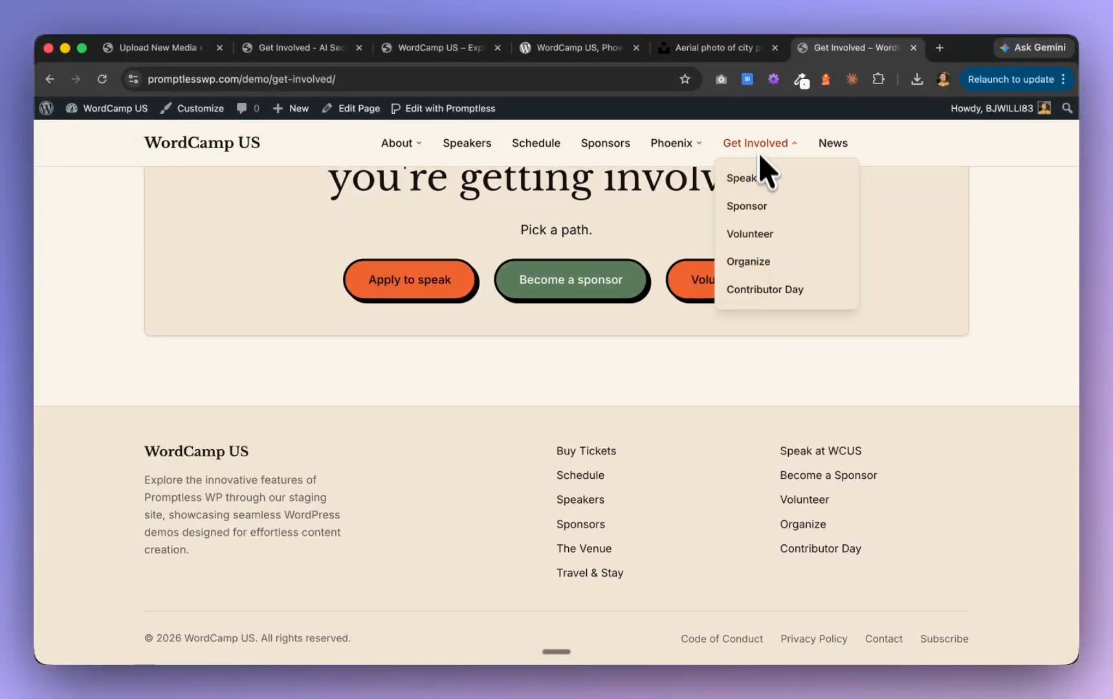
Open the Speak page under Get Involved and review its session formats, speaker application form and closing section
{"action": "scroll", "coordinate": [754, 175], "scroll_direction": "down", "scroll_amount": 15}
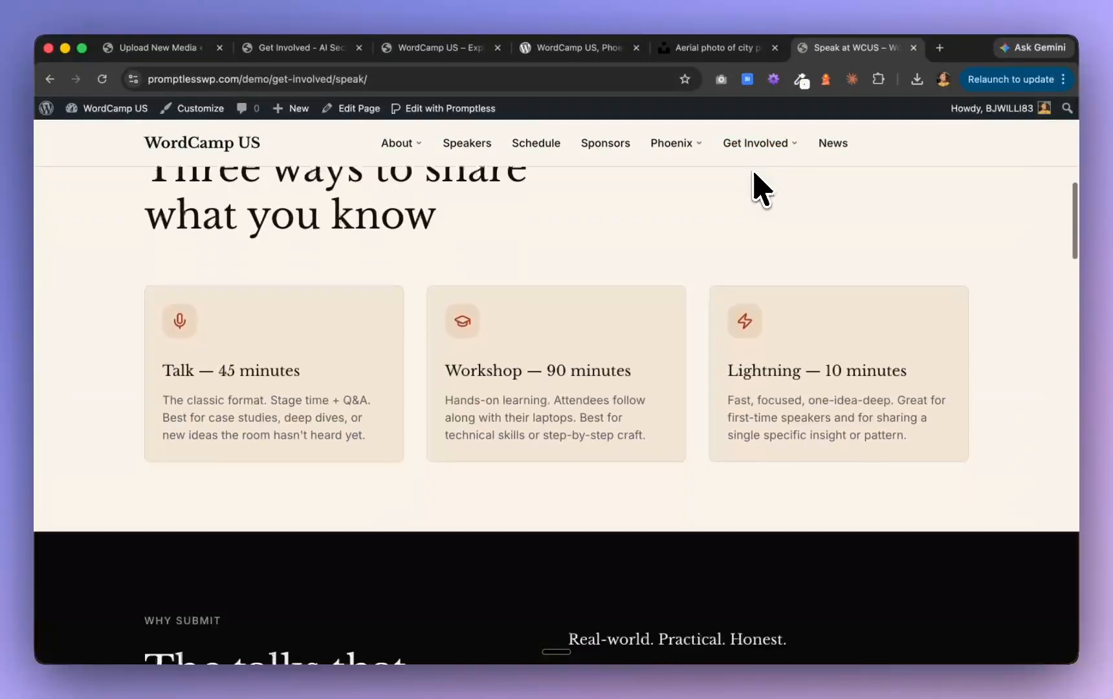
{"action": "scroll", "coordinate": [761, 189], "scroll_direction": "down", "scroll_amount": 20}
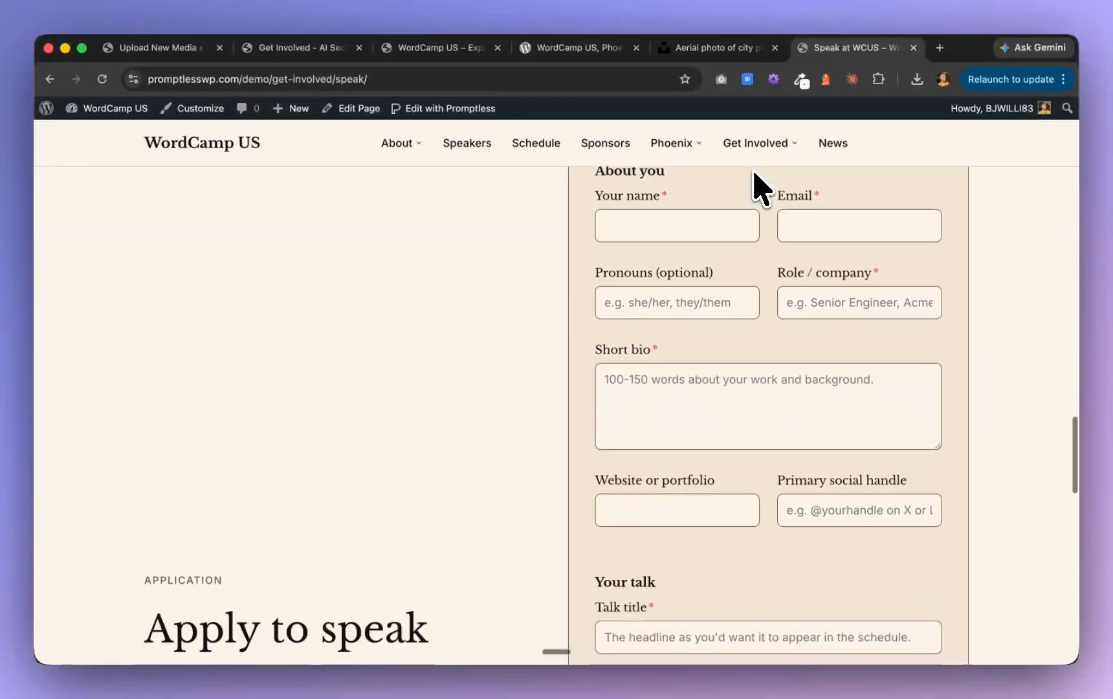
{"action": "scroll", "coordinate": [757, 187], "scroll_direction": "down", "scroll_amount": 5}
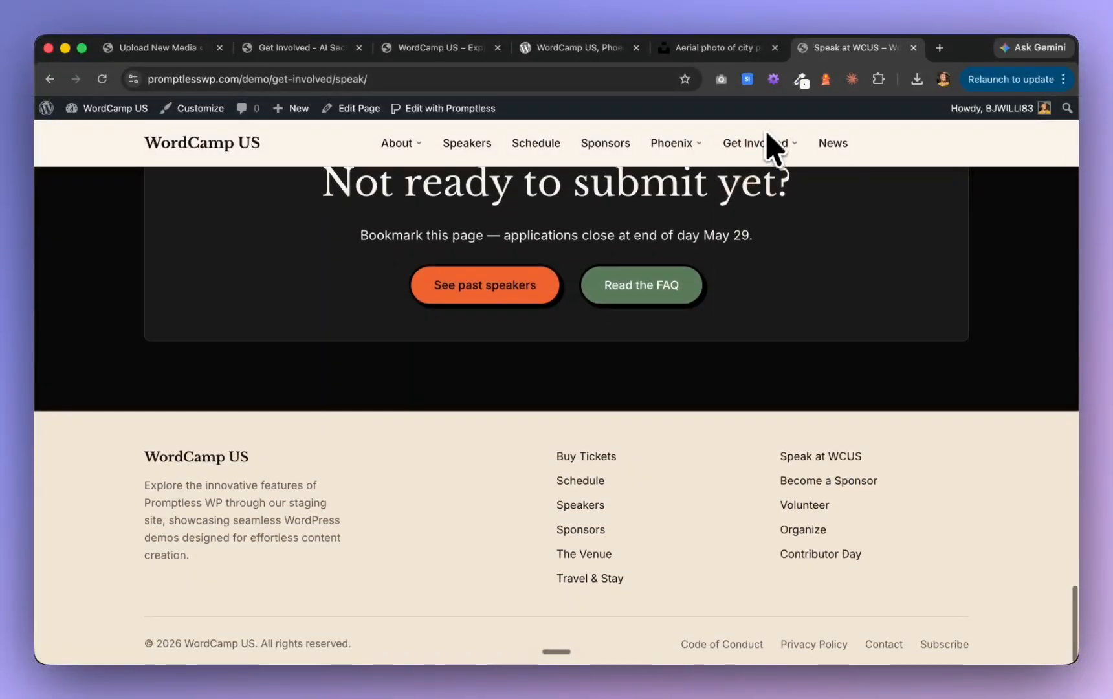
Open the Sponsor page under Get Involved and review its sponsorship tiers, add-on section and sponsor application form
{"action": "left_click", "coordinate": [751, 211]}
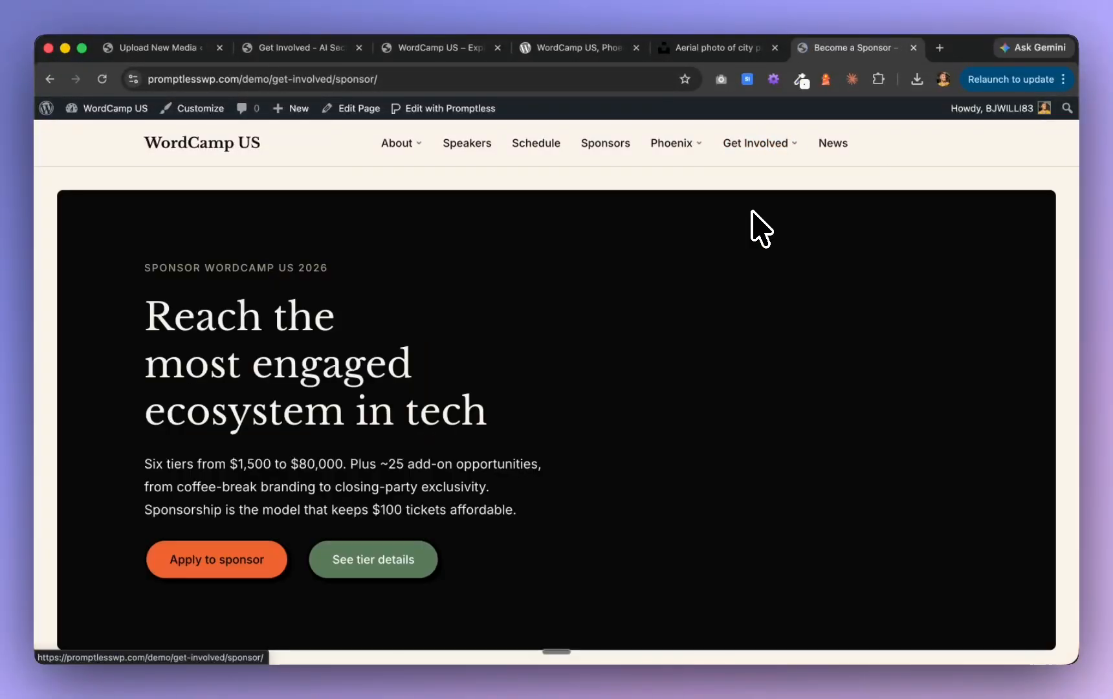
{"action": "scroll", "coordinate": [720, 389], "scroll_direction": "down", "scroll_amount": 8}
{"action": "scroll", "coordinate": [719, 391], "scroll_direction": "down", "scroll_amount": 10}
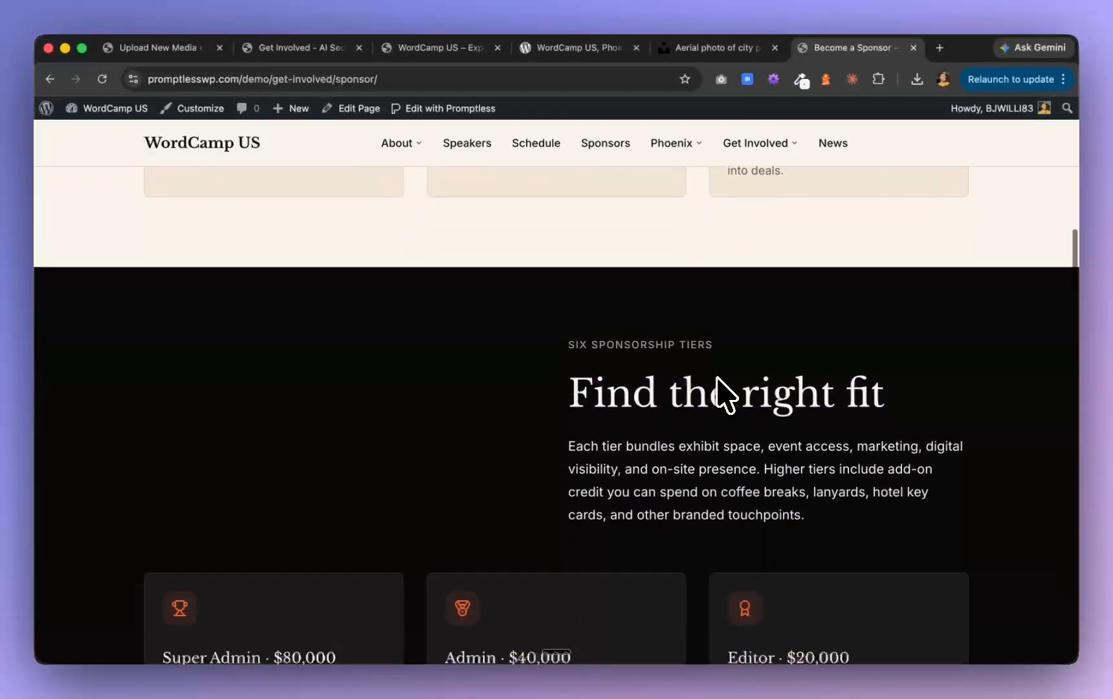
{"action": "scroll", "coordinate": [725, 394], "scroll_direction": "down", "scroll_amount": 12}
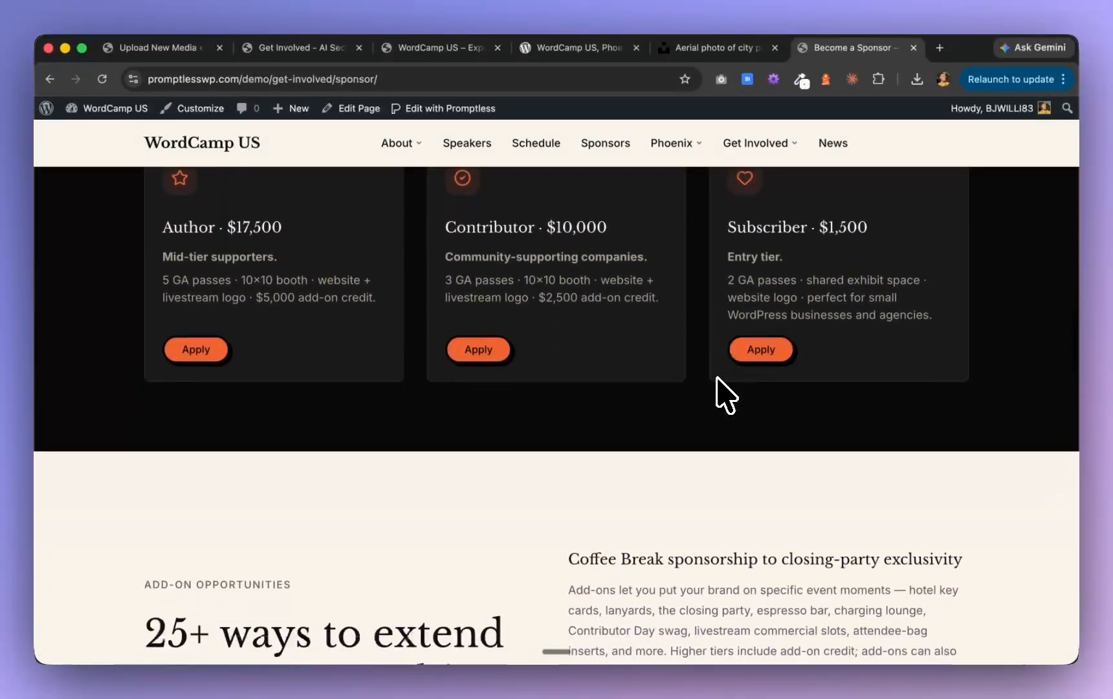
{"action": "scroll", "coordinate": [717, 383], "scroll_direction": "down", "scroll_amount": 5}
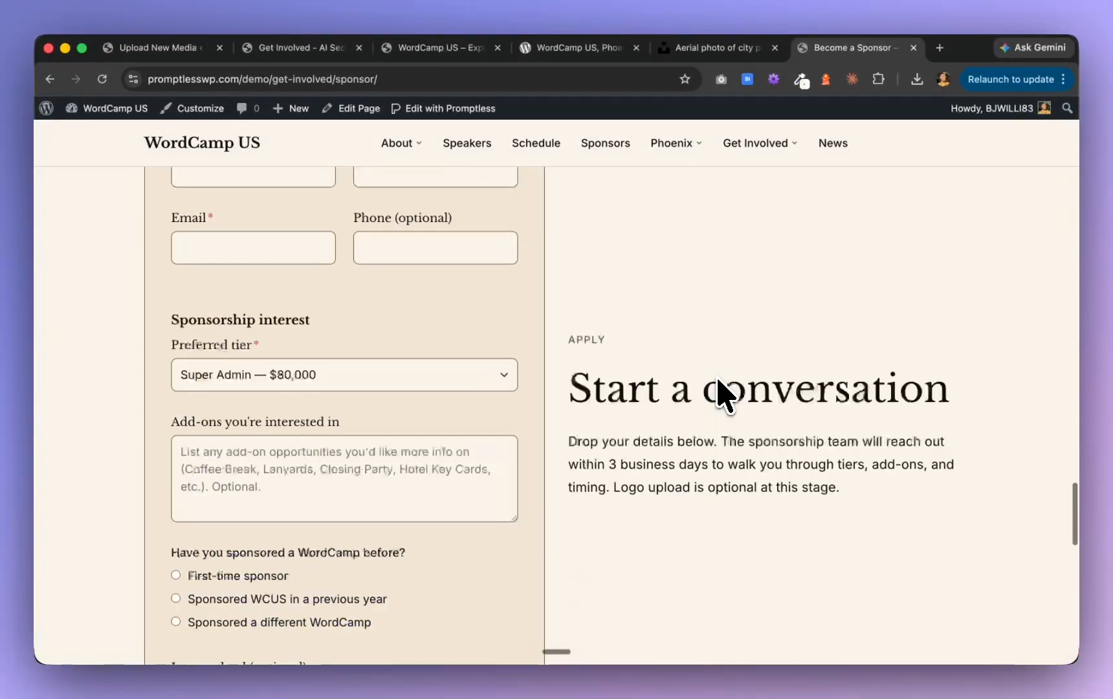
{"action": "scroll", "coordinate": [712, 379], "scroll_direction": "up", "scroll_amount": 4}
{"action": "scroll", "coordinate": [447, 379], "scroll_direction": "up", "scroll_amount": 4}
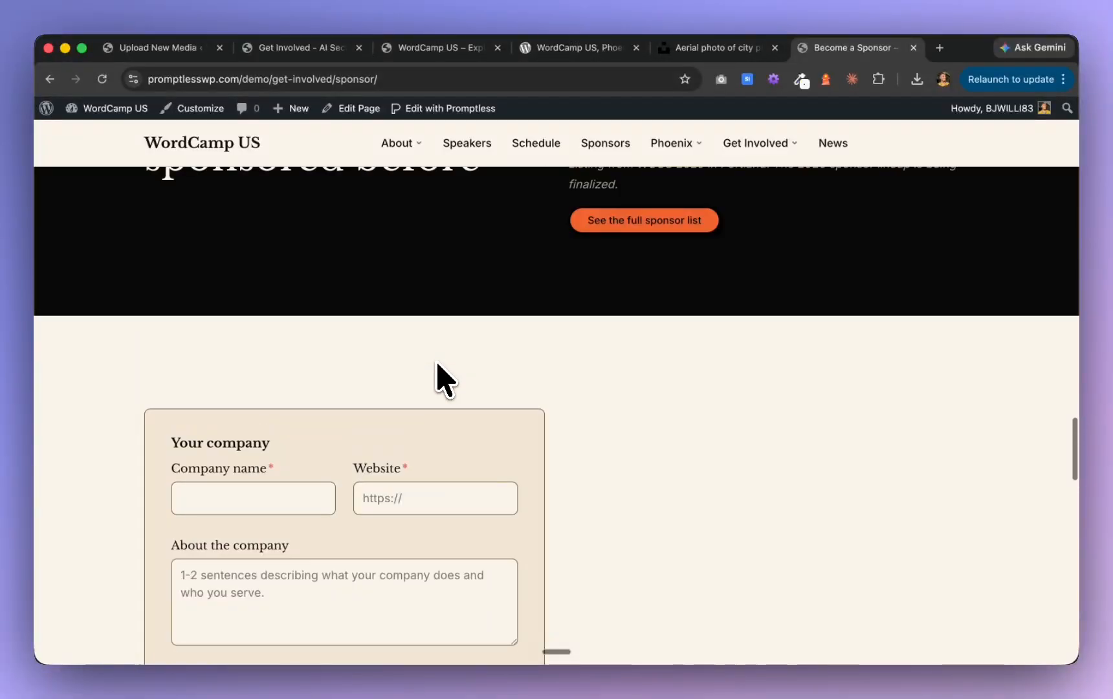
Examine the sponsor application form from the company details to the submission area, plus the closing questions section
{"action": "scroll", "coordinate": [424, 465], "scroll_direction": "down", "scroll_amount": 7}
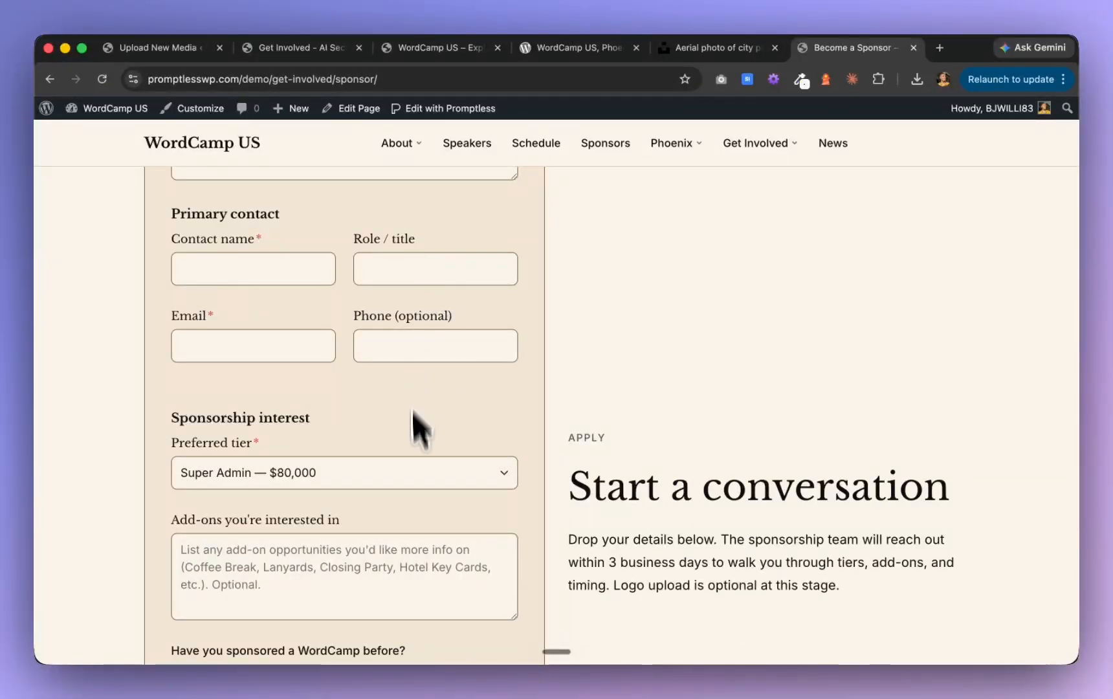
{"action": "scroll", "coordinate": [420, 453], "scroll_direction": "down", "scroll_amount": 8}
{"action": "scroll", "coordinate": [420, 482], "scroll_direction": "up", "scroll_amount": 7}
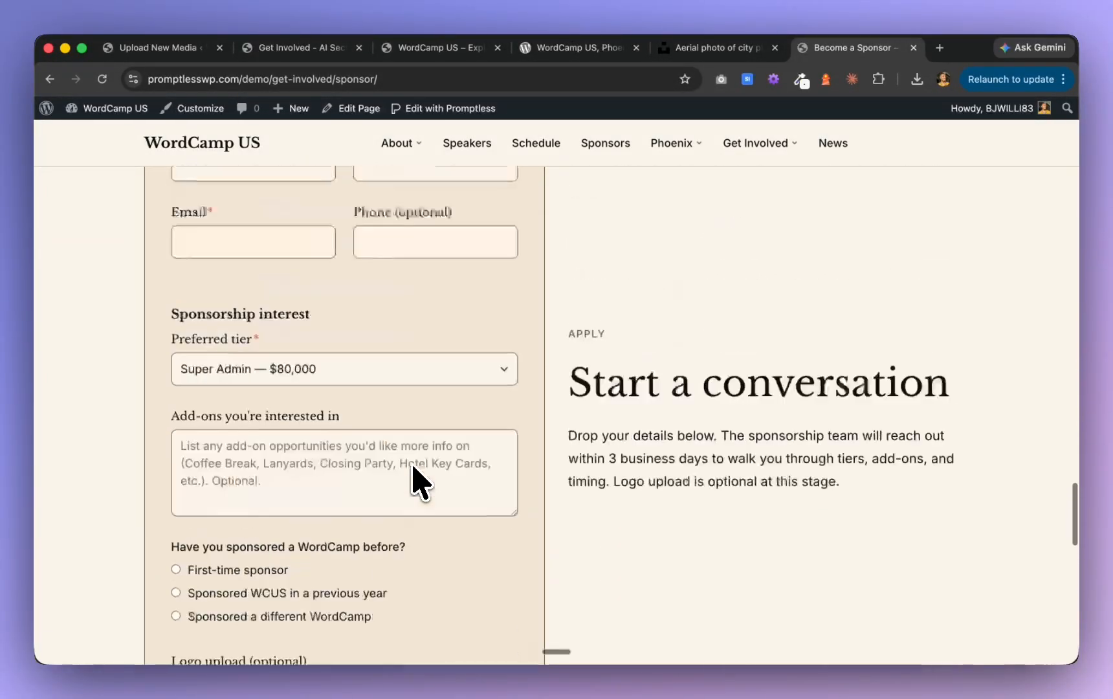
{"action": "scroll", "coordinate": [415, 482], "scroll_direction": "up", "scroll_amount": 4}
{"action": "scroll", "coordinate": [421, 482], "scroll_direction": "up", "scroll_amount": 4}
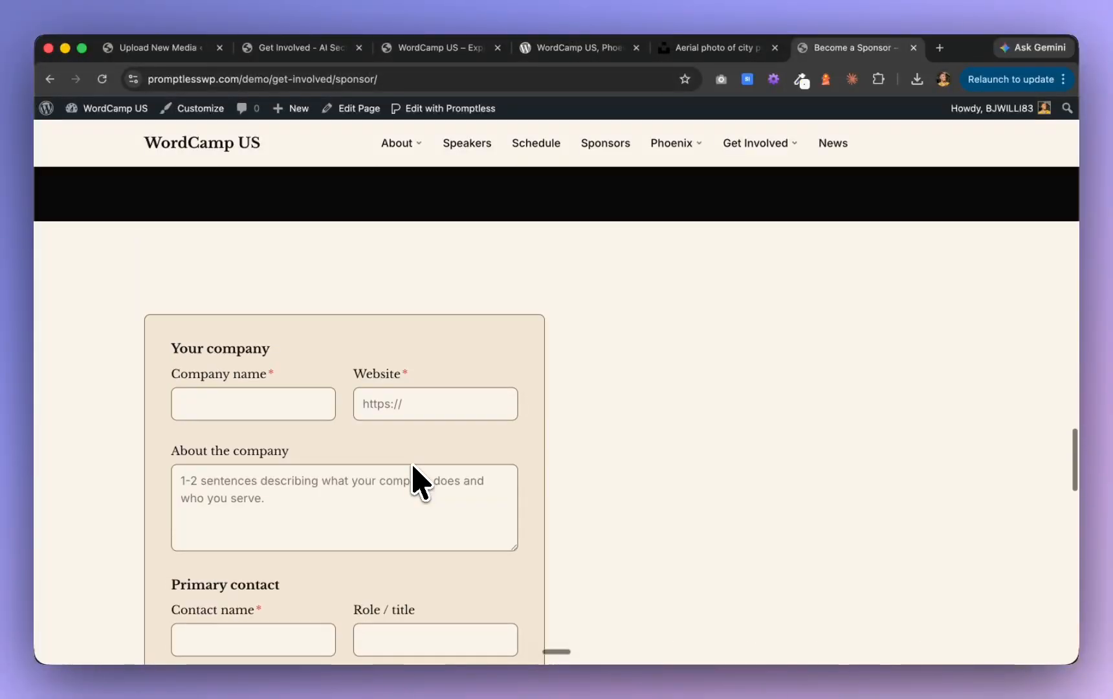
{"action": "scroll", "coordinate": [421, 482], "scroll_direction": "down", "scroll_amount": 4}
{"action": "scroll", "coordinate": [420, 482], "scroll_direction": "down", "scroll_amount": 12}
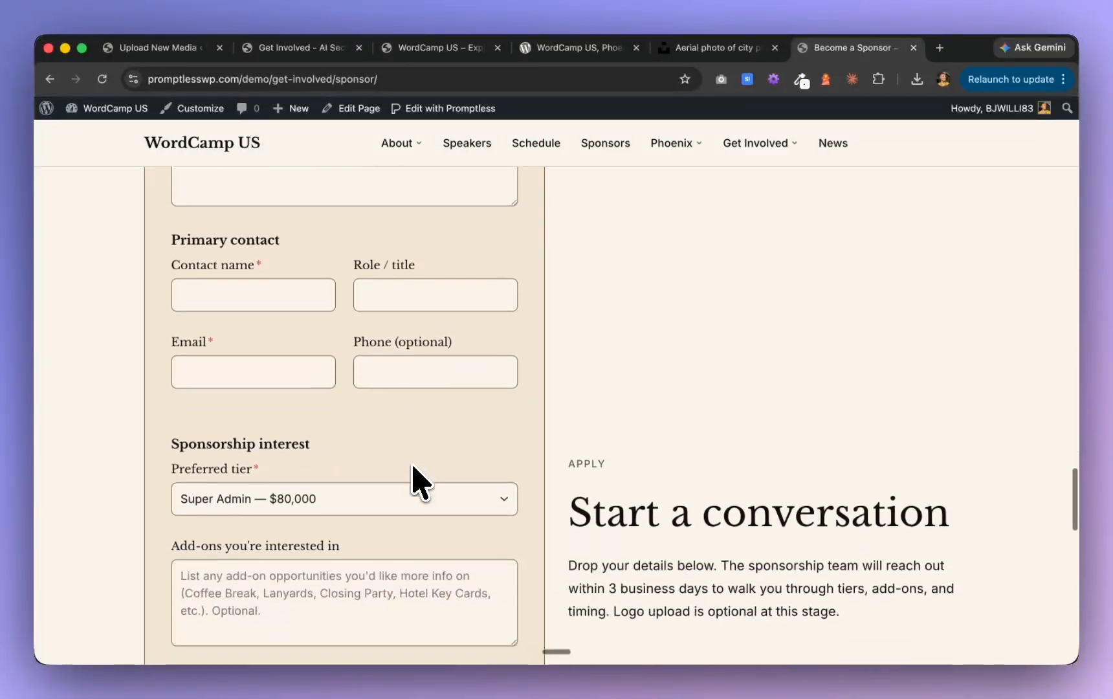
{"action": "scroll", "coordinate": [421, 482], "scroll_direction": "down", "scroll_amount": 6}
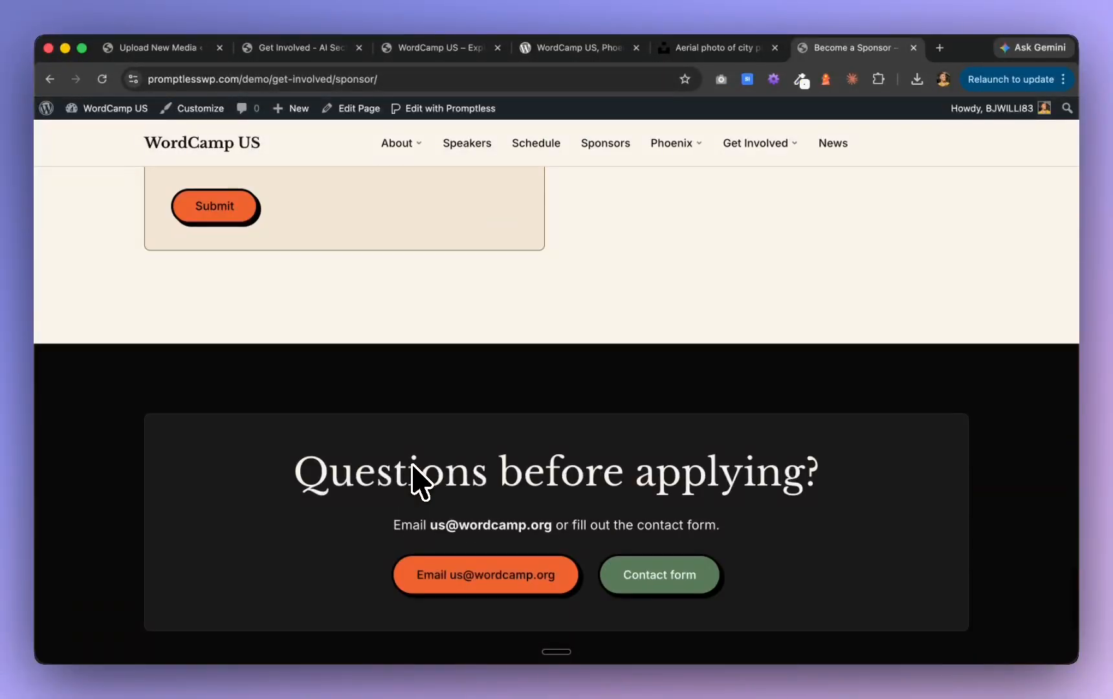
{"action": "scroll", "coordinate": [610, 329], "scroll_direction": "down", "scroll_amount": 3}
{"action": "scroll", "coordinate": [610, 329], "scroll_direction": "up", "scroll_amount": 9}
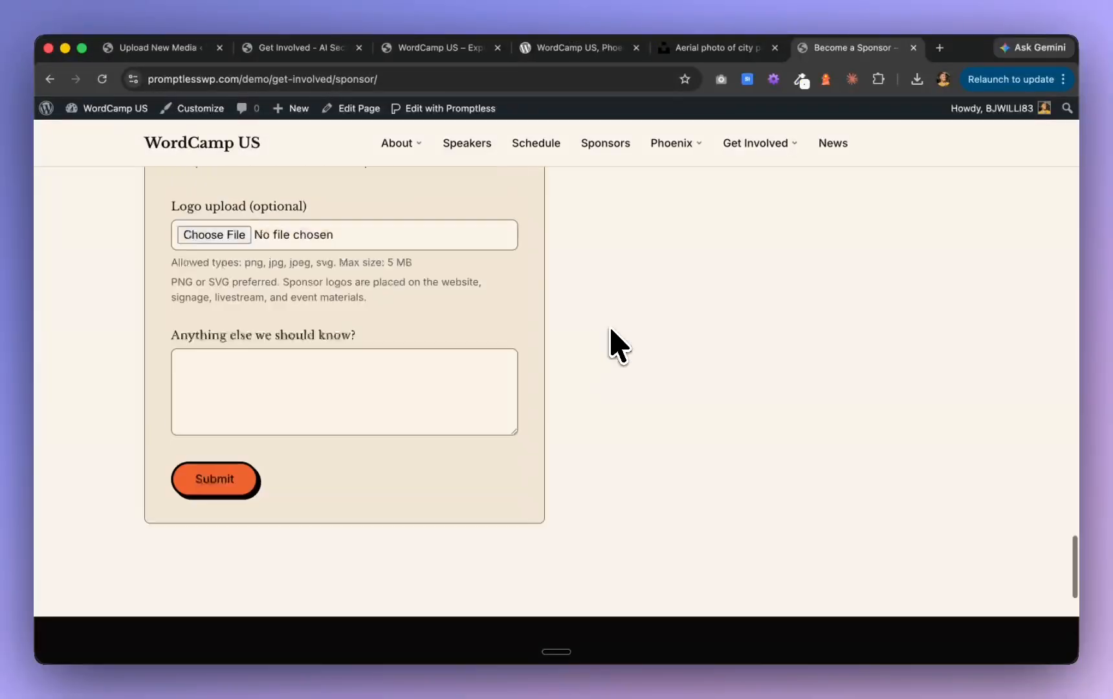
{"action": "scroll", "coordinate": [612, 330], "scroll_direction": "up", "scroll_amount": 10}
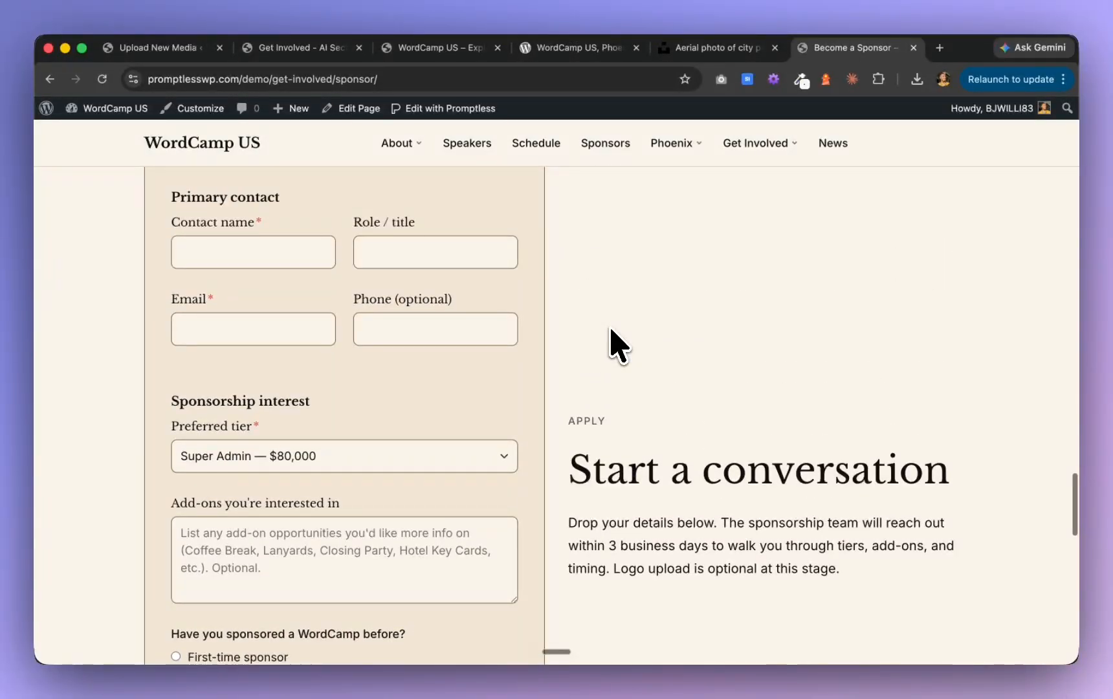
{"action": "scroll", "coordinate": [618, 347], "scroll_direction": "up", "scroll_amount": 20}
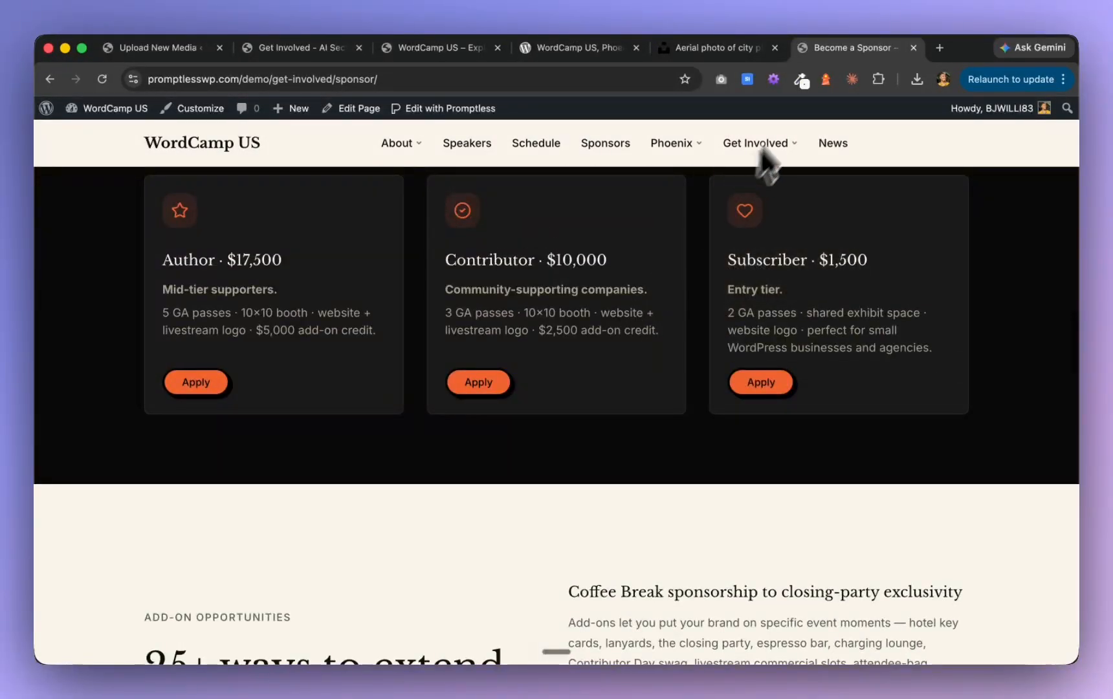
Open the Volunteer page under Get Involved and review its reasons, time commitment, role categories and volunteer timeline
{"action": "mouse_move", "coordinate": [776, 146]}
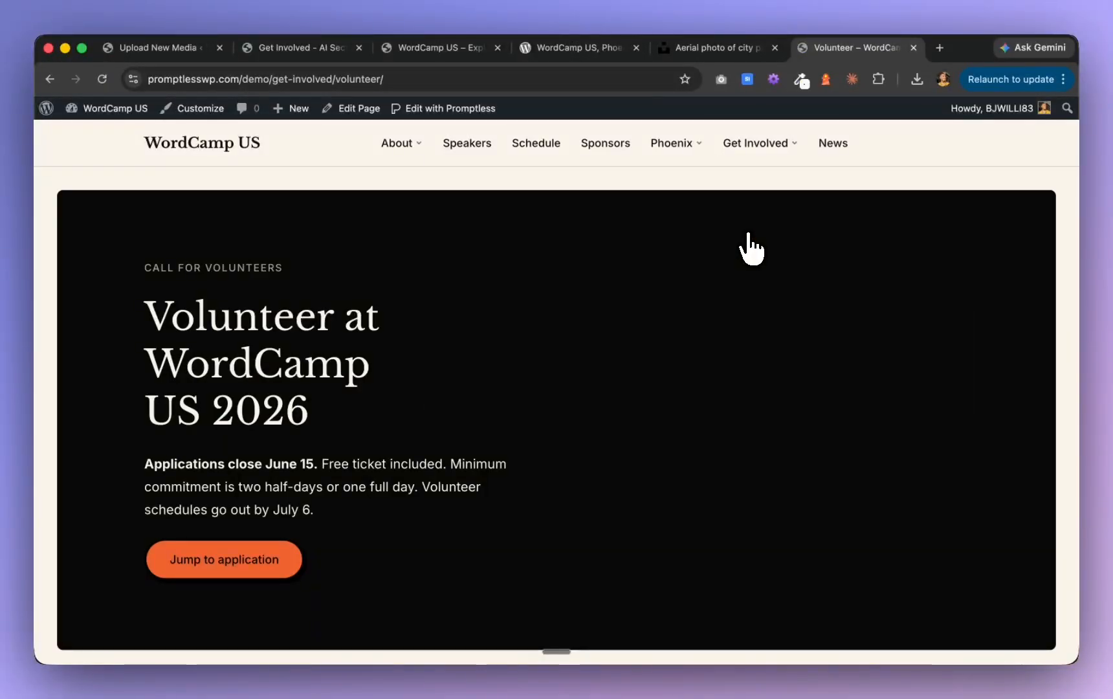
{"action": "scroll", "coordinate": [751, 249], "scroll_direction": "down", "scroll_amount": 10}
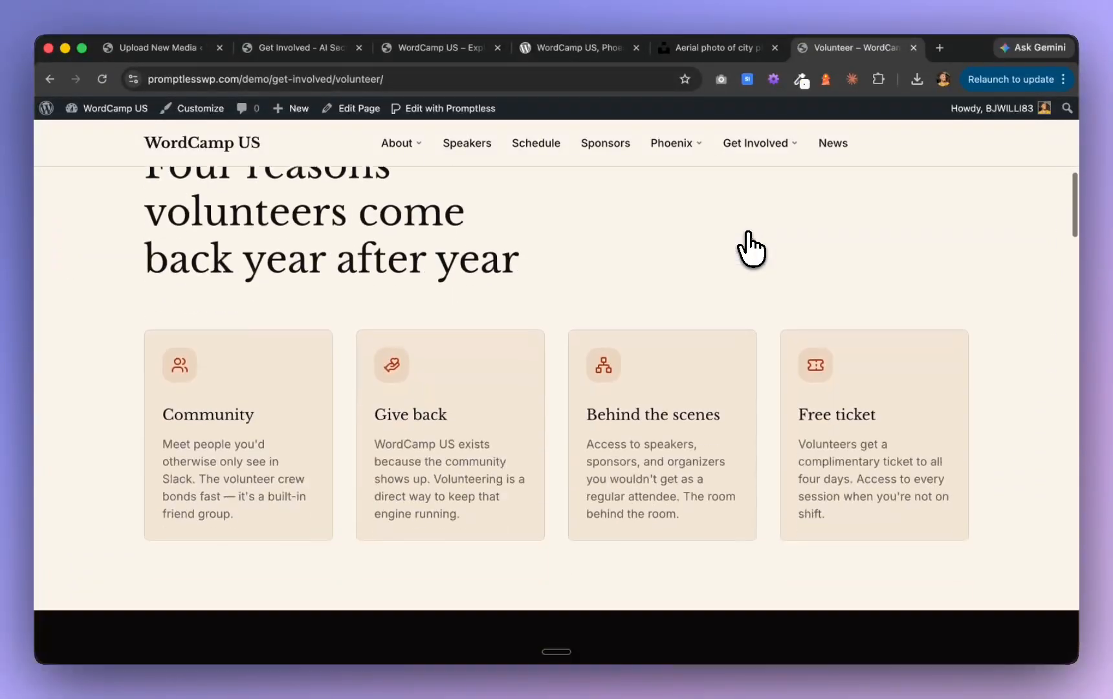
{"action": "scroll", "coordinate": [750, 249], "scroll_direction": "up", "scroll_amount": 3}
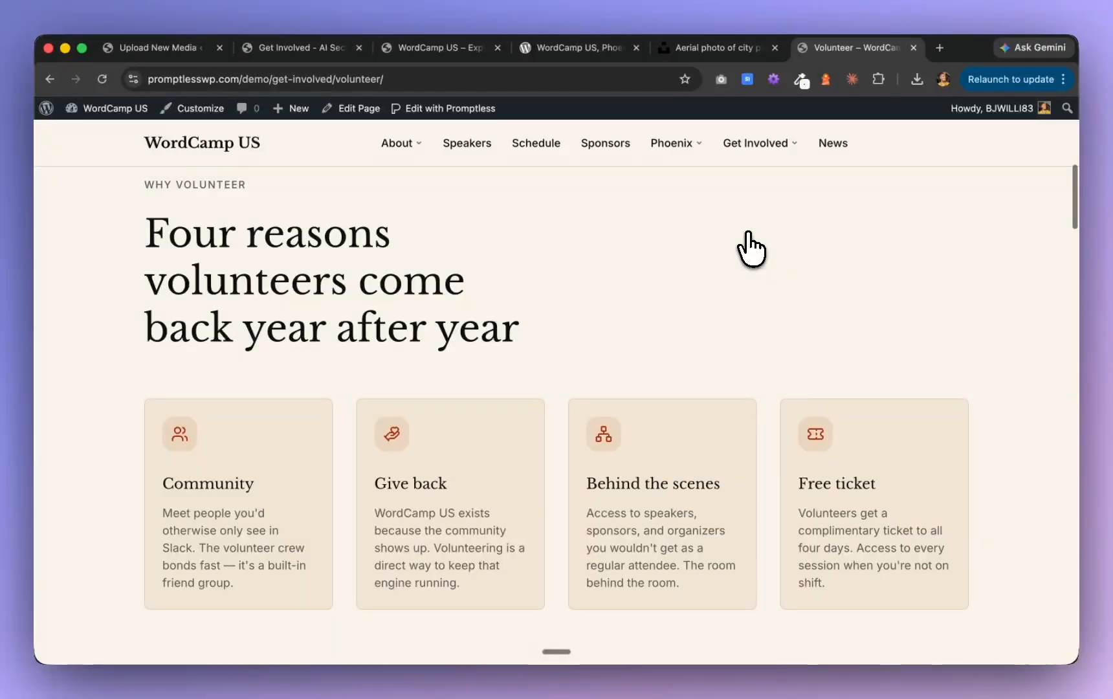
{"action": "scroll", "coordinate": [751, 249], "scroll_direction": "down", "scroll_amount": 5}
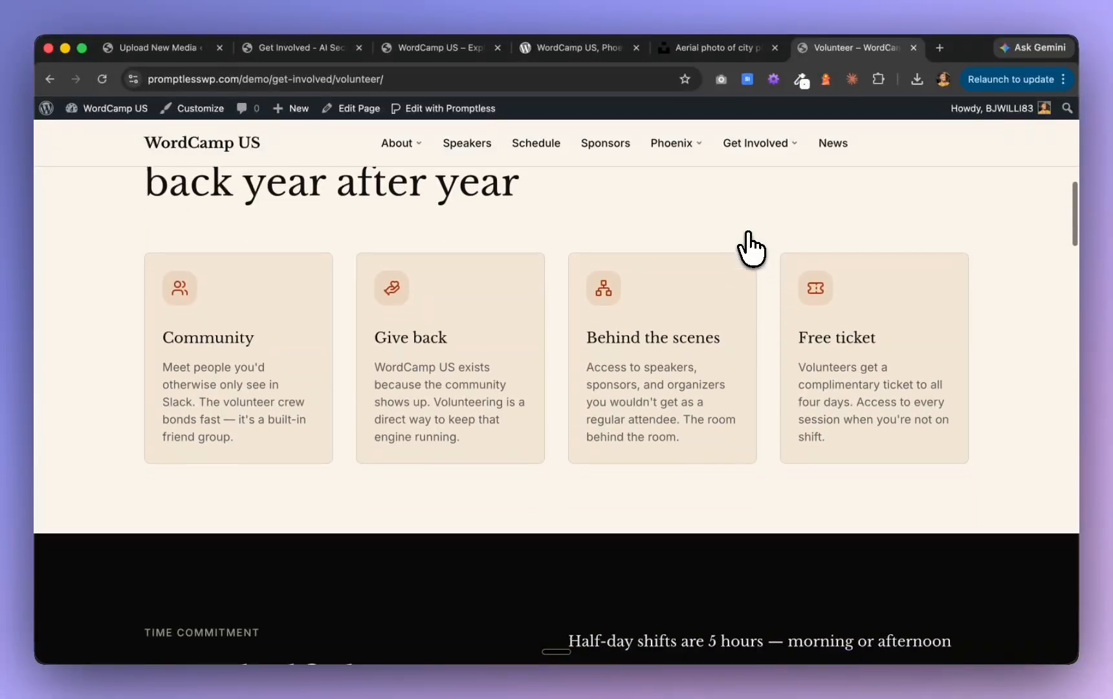
{"action": "scroll", "coordinate": [751, 249], "scroll_direction": "down", "scroll_amount": 12}
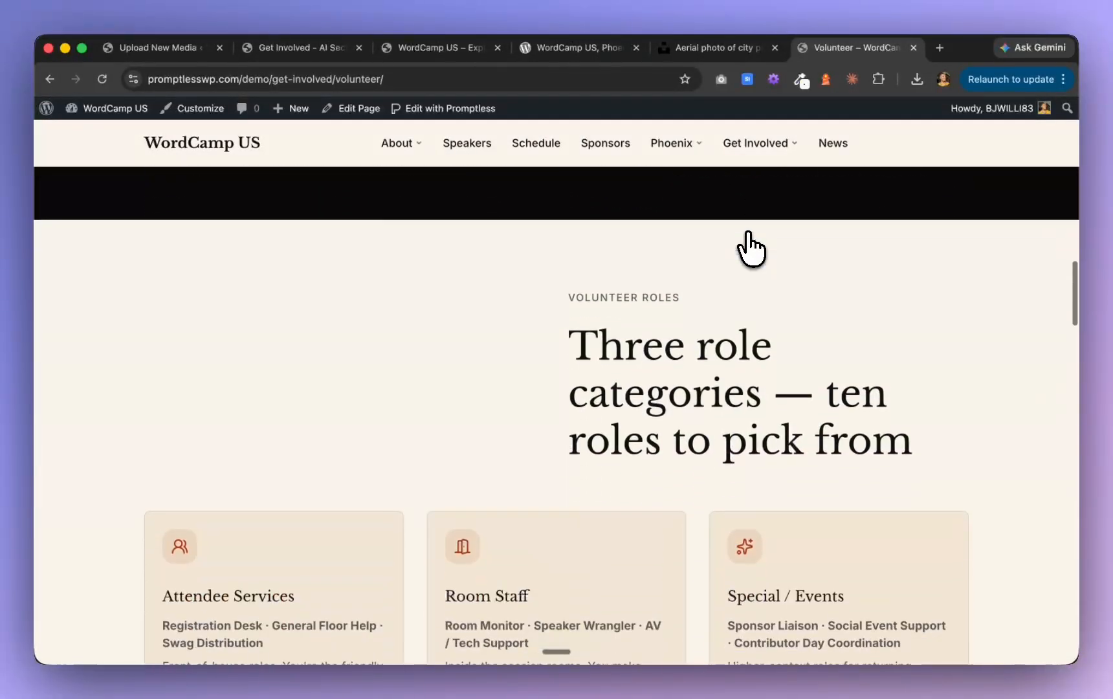
{"action": "scroll", "coordinate": [751, 249], "scroll_direction": "down", "scroll_amount": 3}
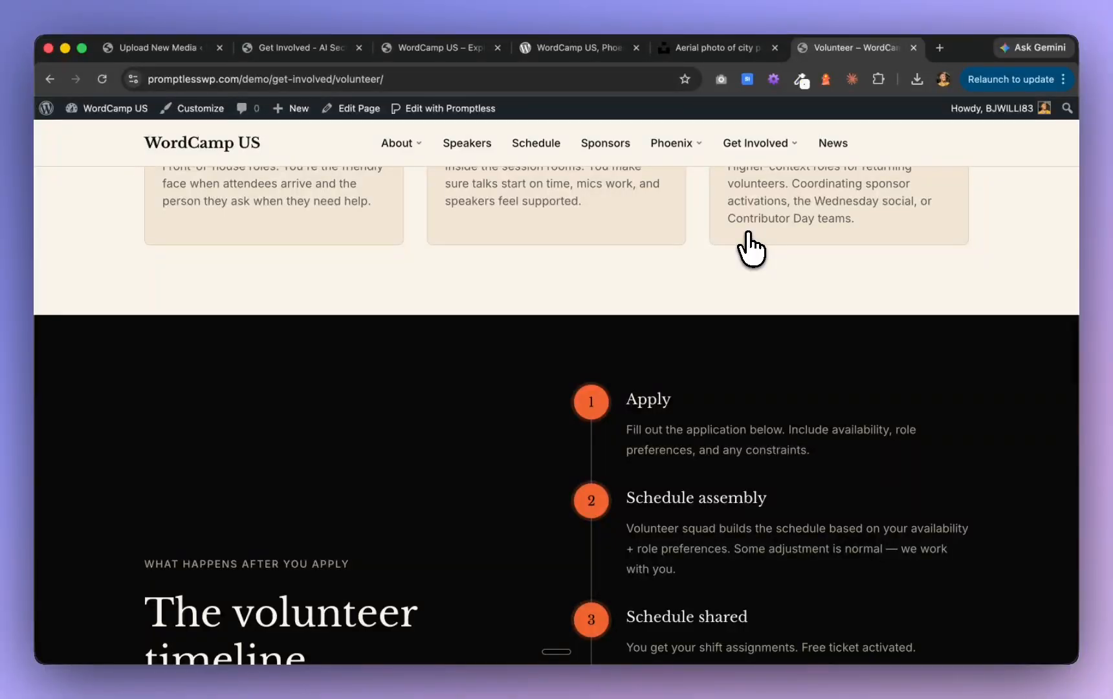
{"action": "scroll", "coordinate": [750, 249], "scroll_direction": "down", "scroll_amount": 3}
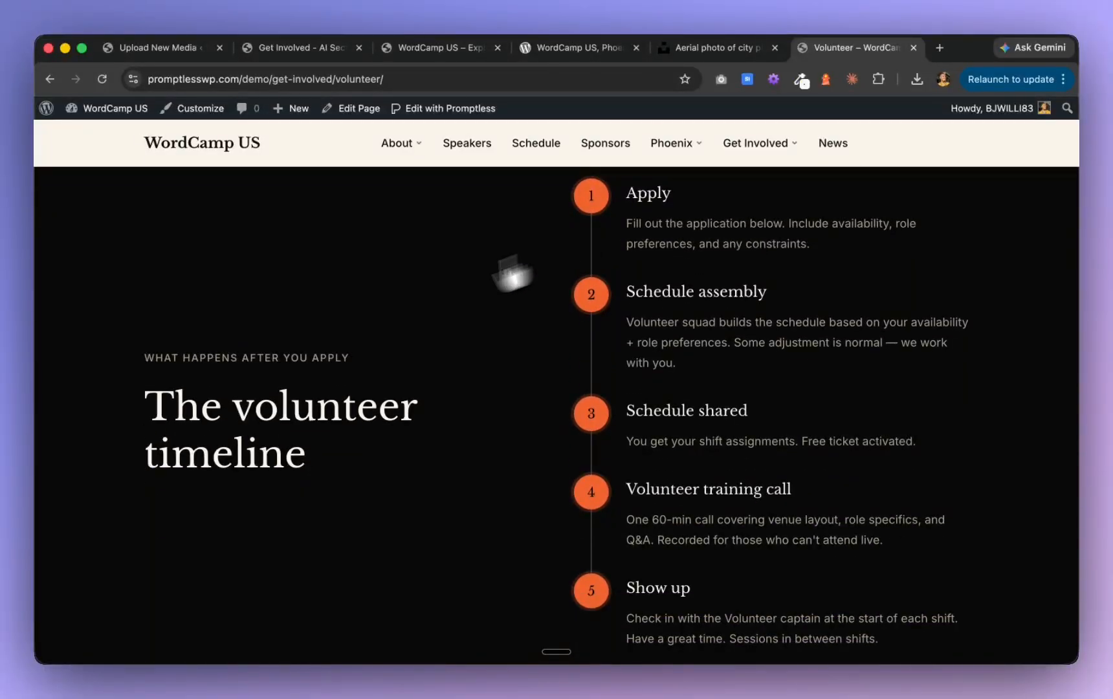
{"action": "scroll", "coordinate": [387, 278], "scroll_direction": "up", "scroll_amount": 6}
{"action": "scroll", "coordinate": [385, 251], "scroll_direction": "up", "scroll_amount": 6}
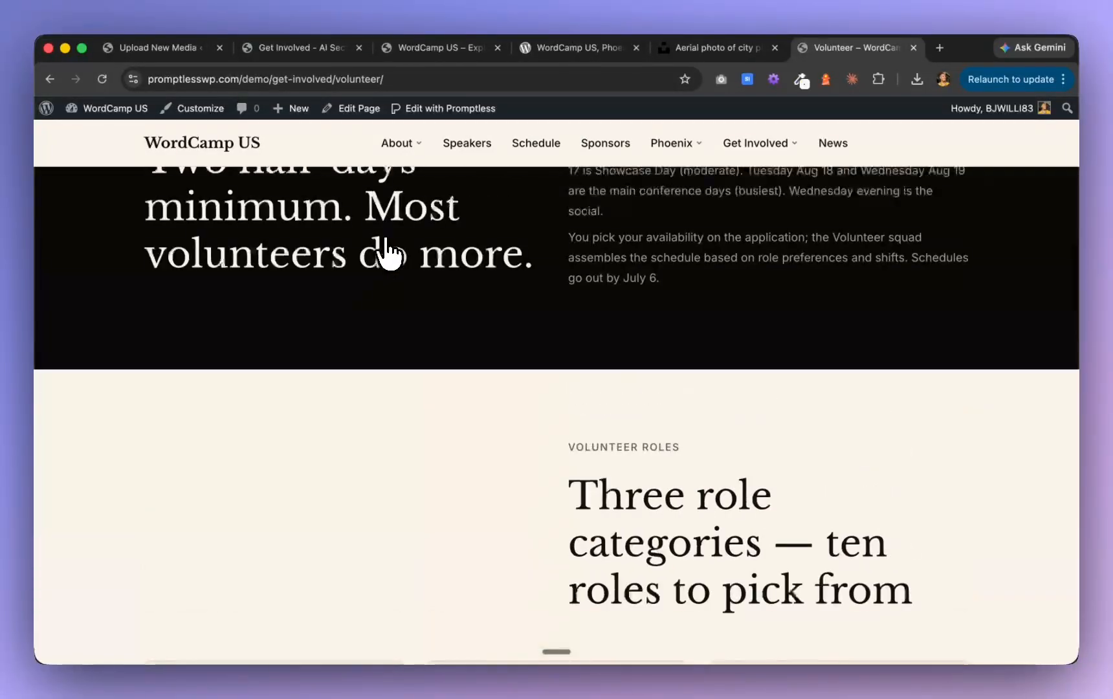
{"action": "scroll", "coordinate": [387, 251], "scroll_direction": "up", "scroll_amount": 5}
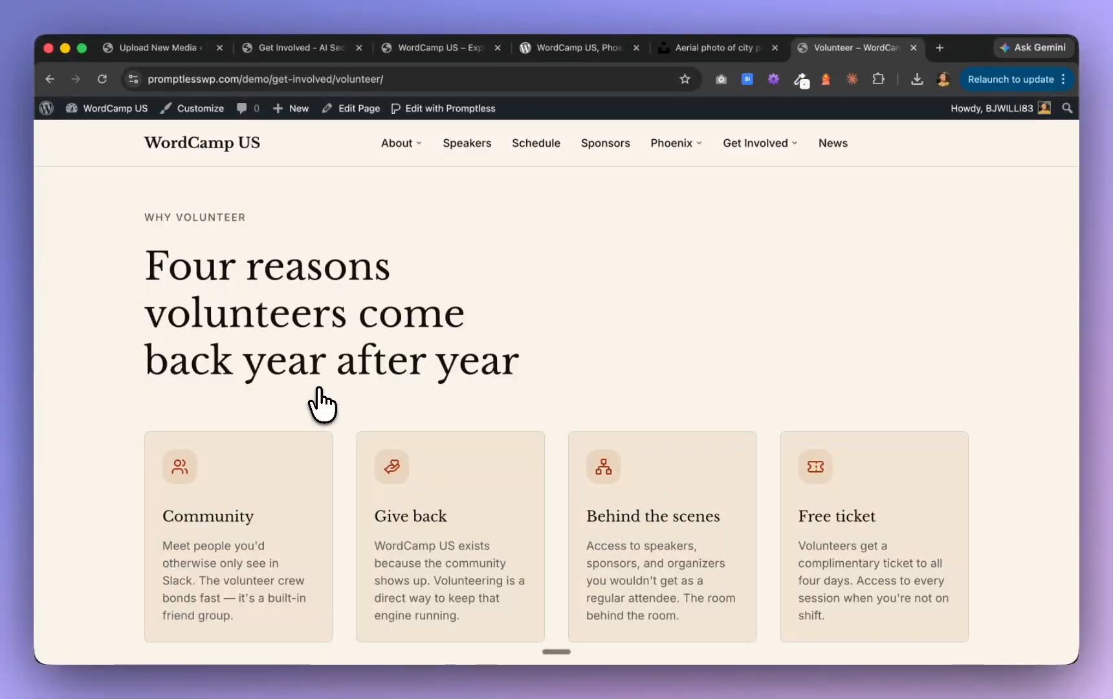
{"action": "scroll", "coordinate": [323, 403], "scroll_direction": "down", "scroll_amount": 2}
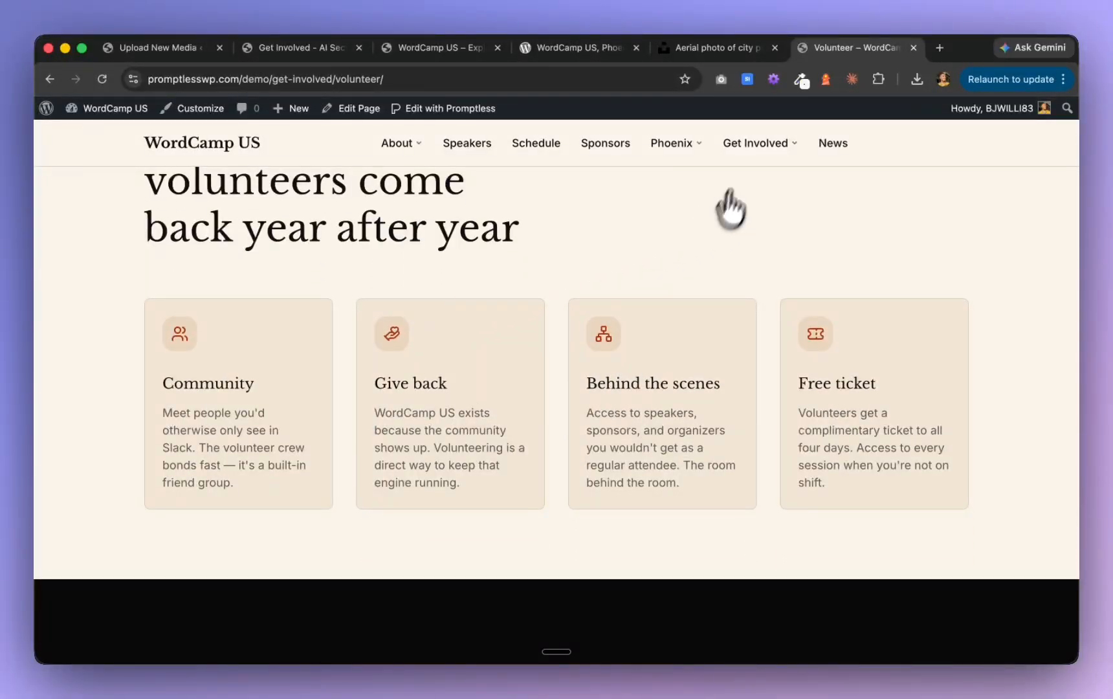
Open the Volunteer page in the Promptless editor and save a global layout container width of 1340 px
{"action": "left_click", "coordinate": [468, 110]}
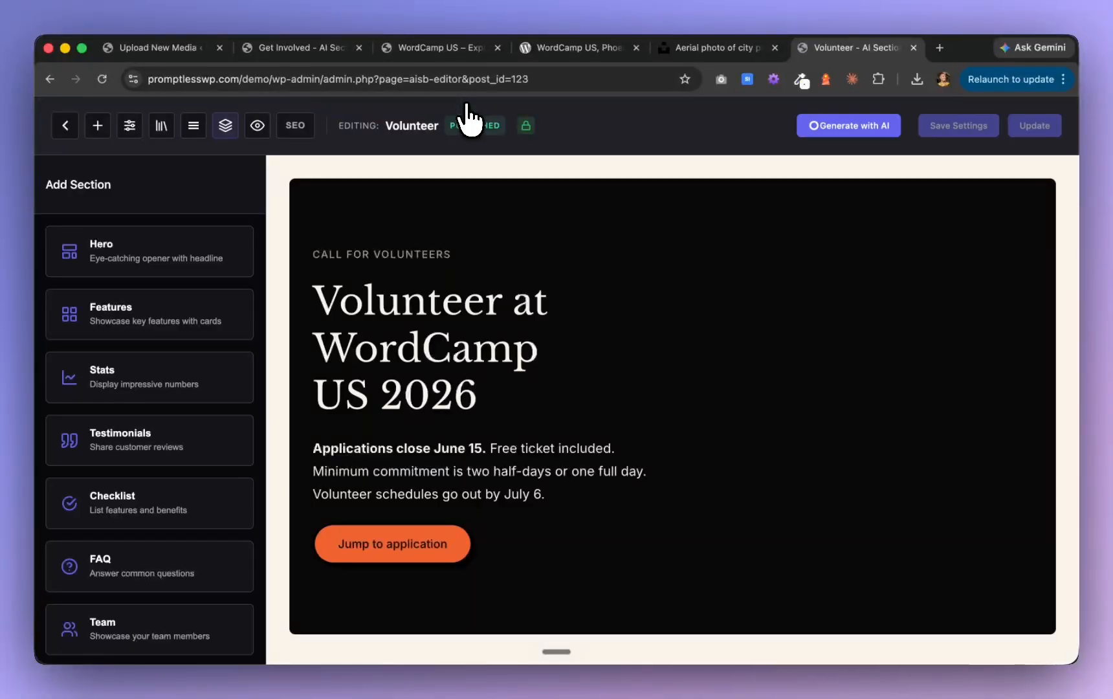
{"action": "left_click", "coordinate": [130, 128]}
{"action": "left_click", "coordinate": [240, 221]}
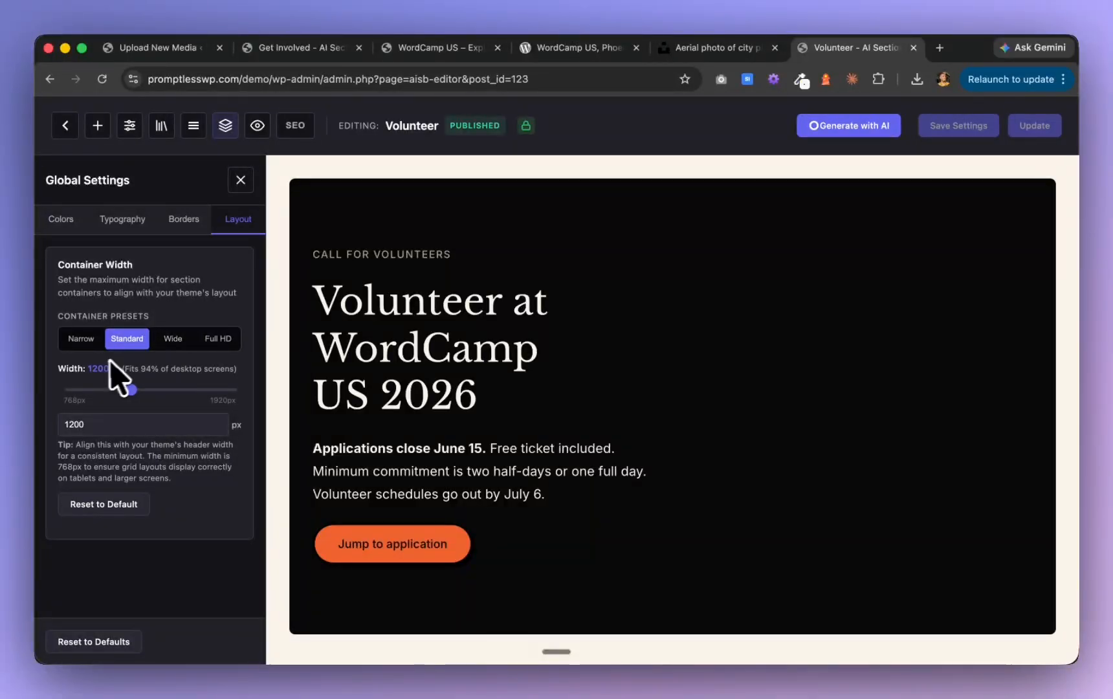
{"action": "left_click", "coordinate": [174, 341]}
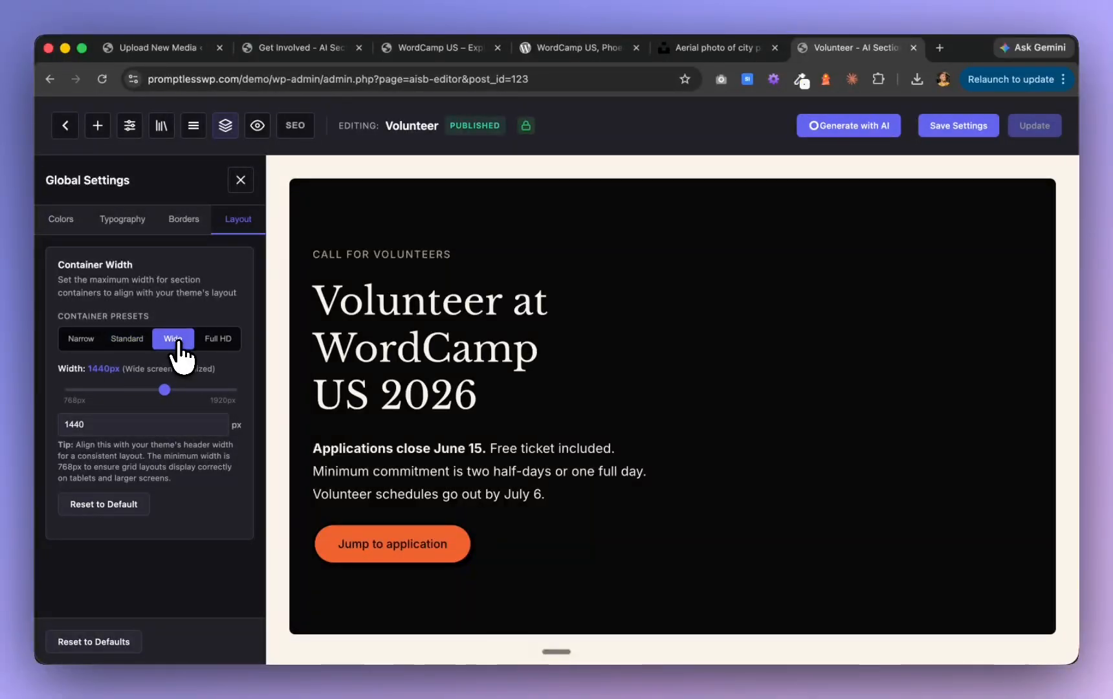
{"action": "left_click_drag", "start_coordinate": [166, 391], "coordinate": [155, 391]}
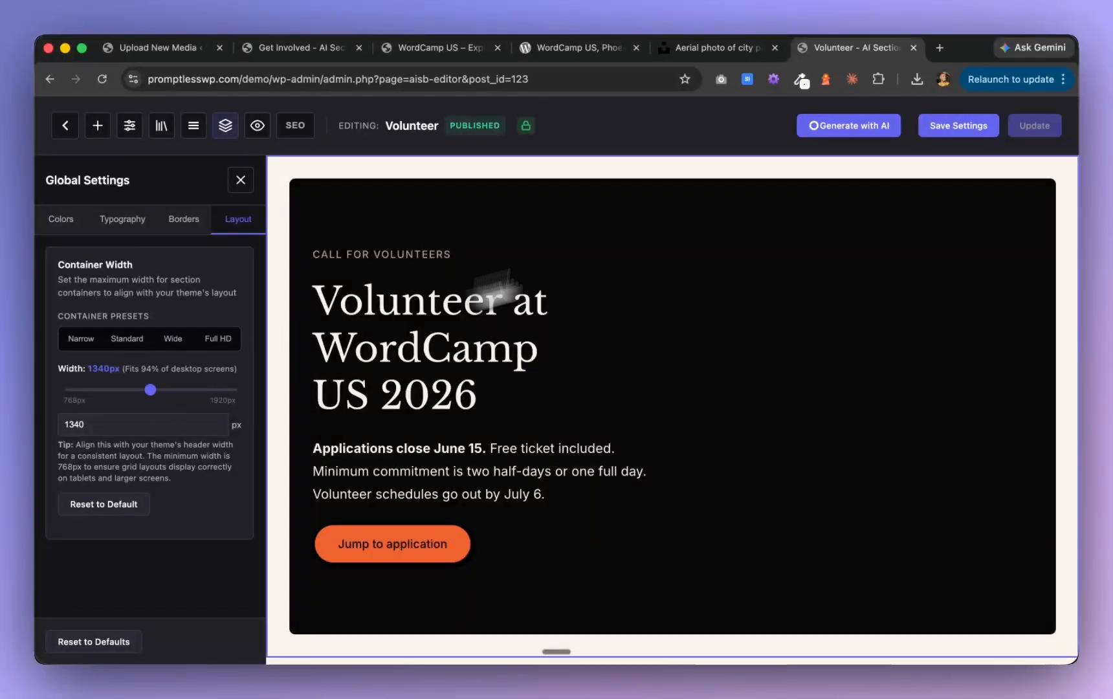
{"action": "left_click", "coordinate": [961, 130]}
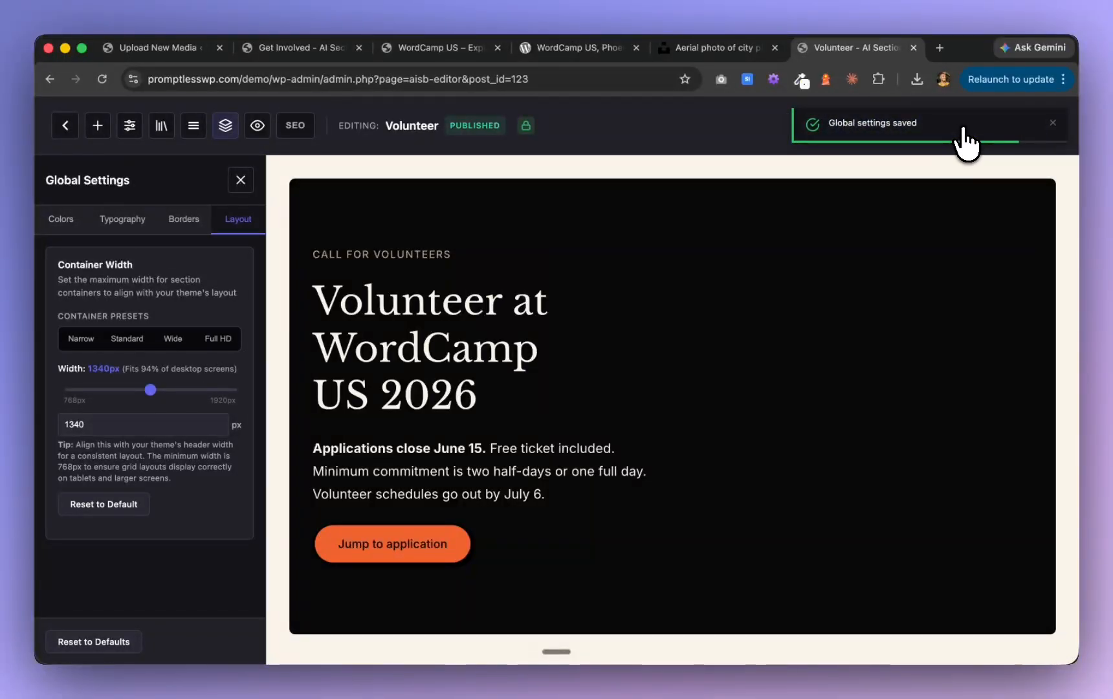
Preview the Volunteer page and check the new container width from the hero through the volunteer timeline
{"action": "left_click", "coordinate": [259, 130]}
{"action": "scroll", "coordinate": [540, 320], "scroll_direction": "down", "scroll_amount": 4}
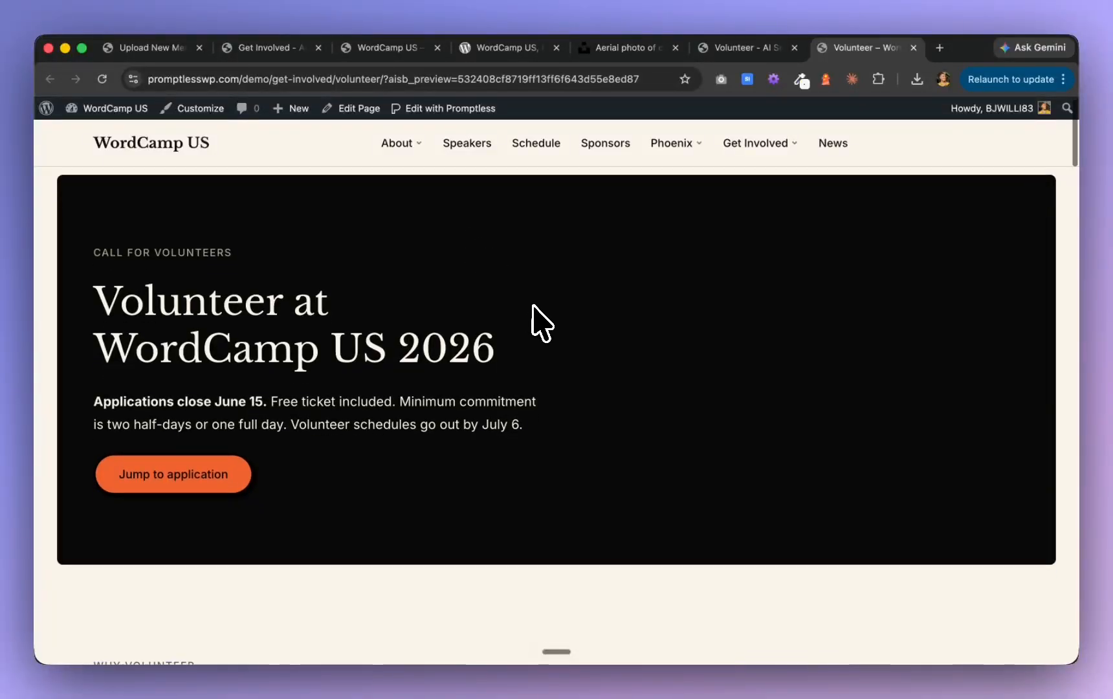
{"action": "scroll", "coordinate": [541, 321], "scroll_direction": "down", "scroll_amount": 5}
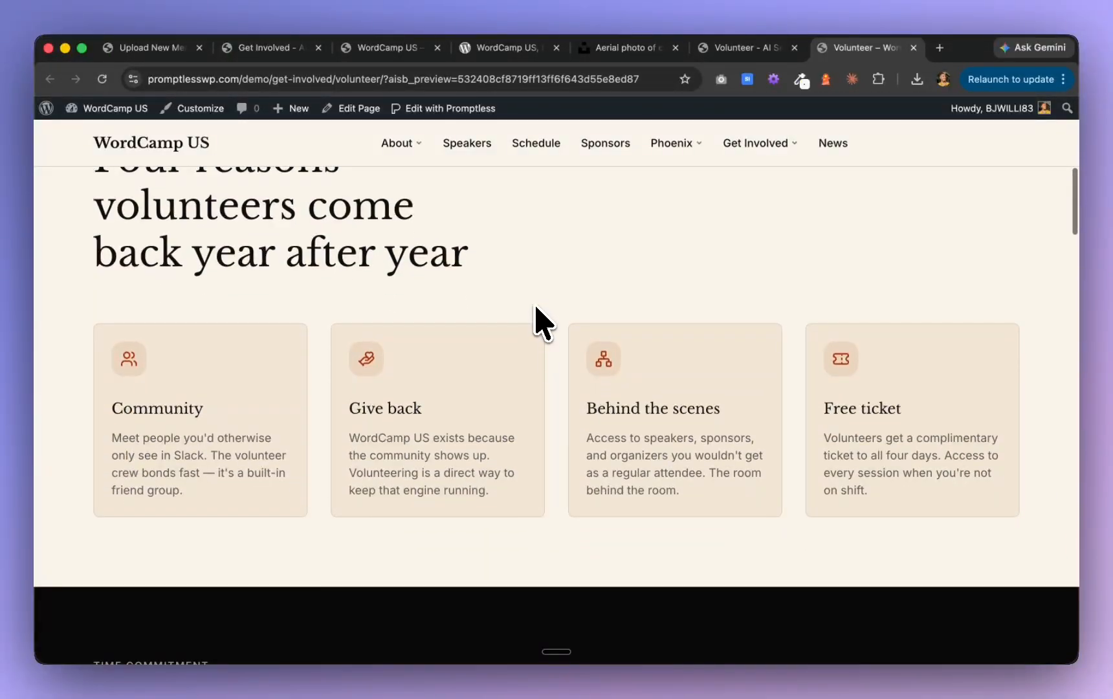
{"action": "scroll", "coordinate": [268, 360], "scroll_direction": "up", "scroll_amount": 5}
{"action": "scroll", "coordinate": [269, 360], "scroll_direction": "down", "scroll_amount": 6}
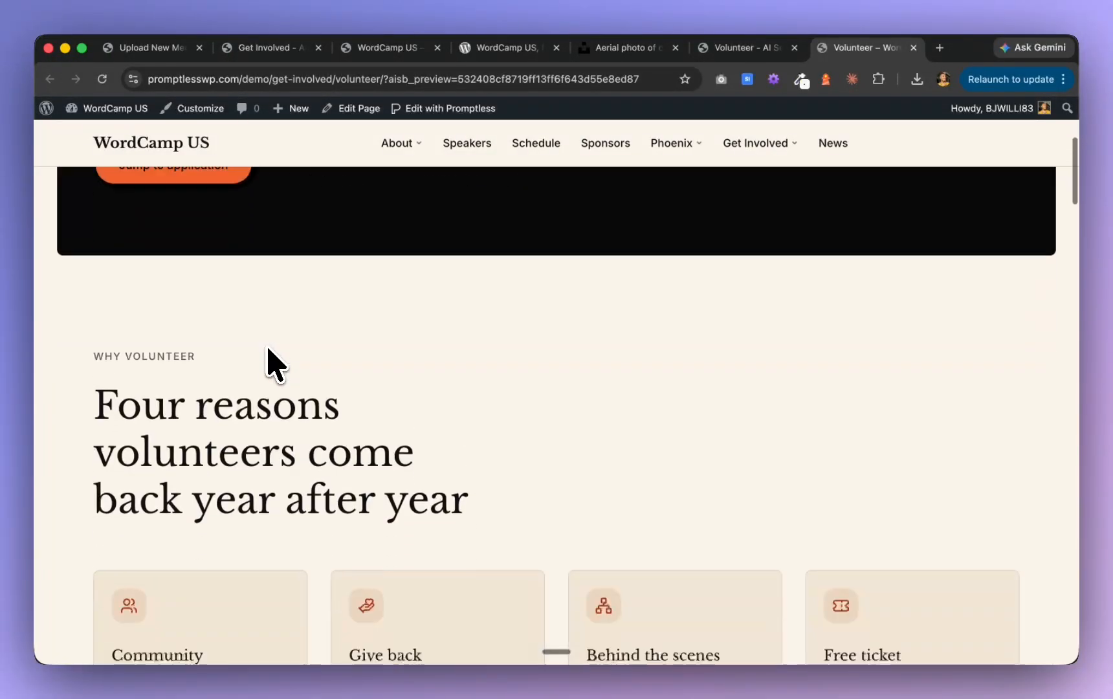
{"action": "scroll", "coordinate": [269, 361], "scroll_direction": "down", "scroll_amount": 12}
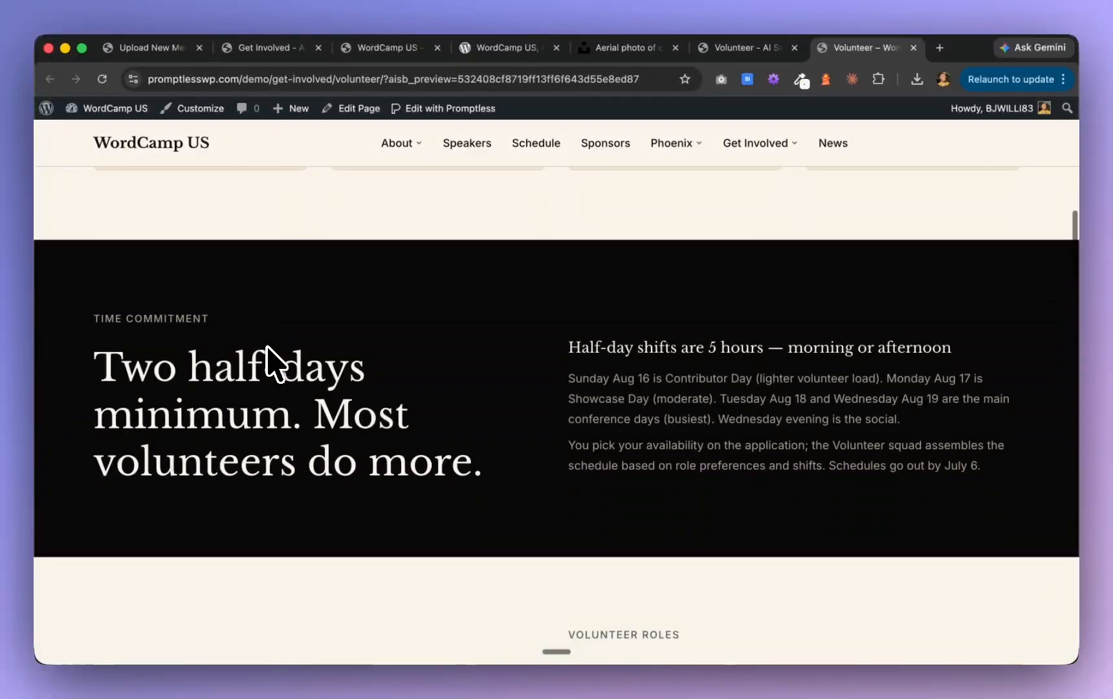
{"action": "scroll", "coordinate": [269, 361], "scroll_direction": "down", "scroll_amount": 6}
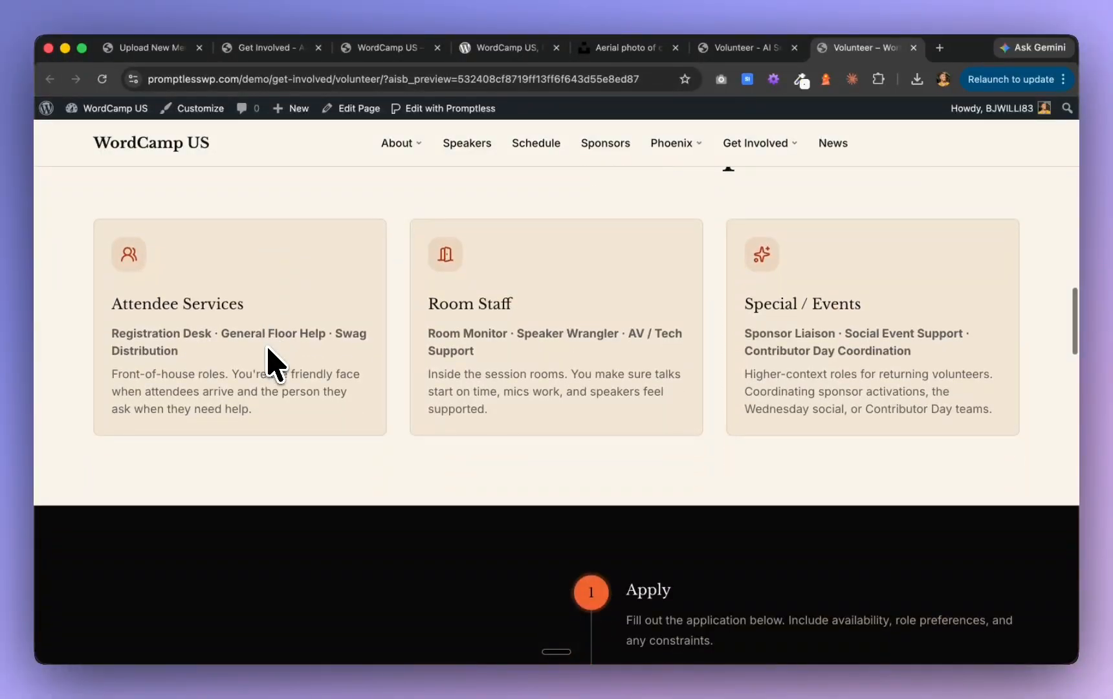
{"action": "scroll", "coordinate": [268, 361], "scroll_direction": "down", "scroll_amount": 11}
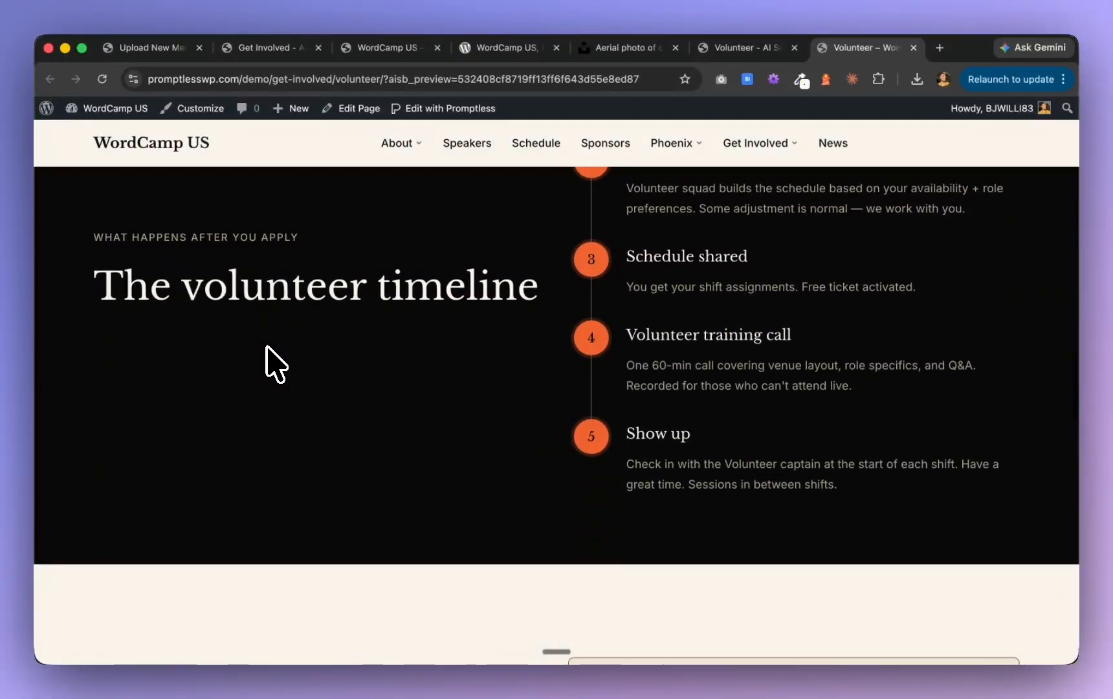
Review the volunteer application form's contact, role preference and availability fields, plus the closing questions section
{"action": "scroll", "coordinate": [268, 361], "scroll_direction": "down", "scroll_amount": 7}
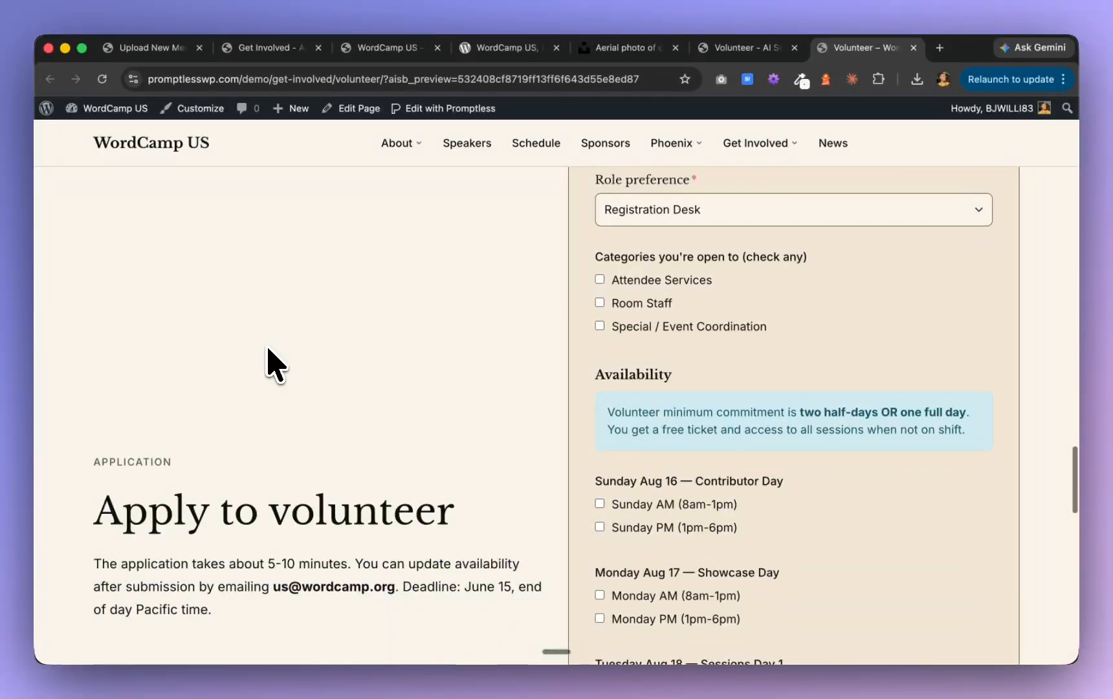
{"action": "scroll", "coordinate": [269, 360], "scroll_direction": "down", "scroll_amount": 2}
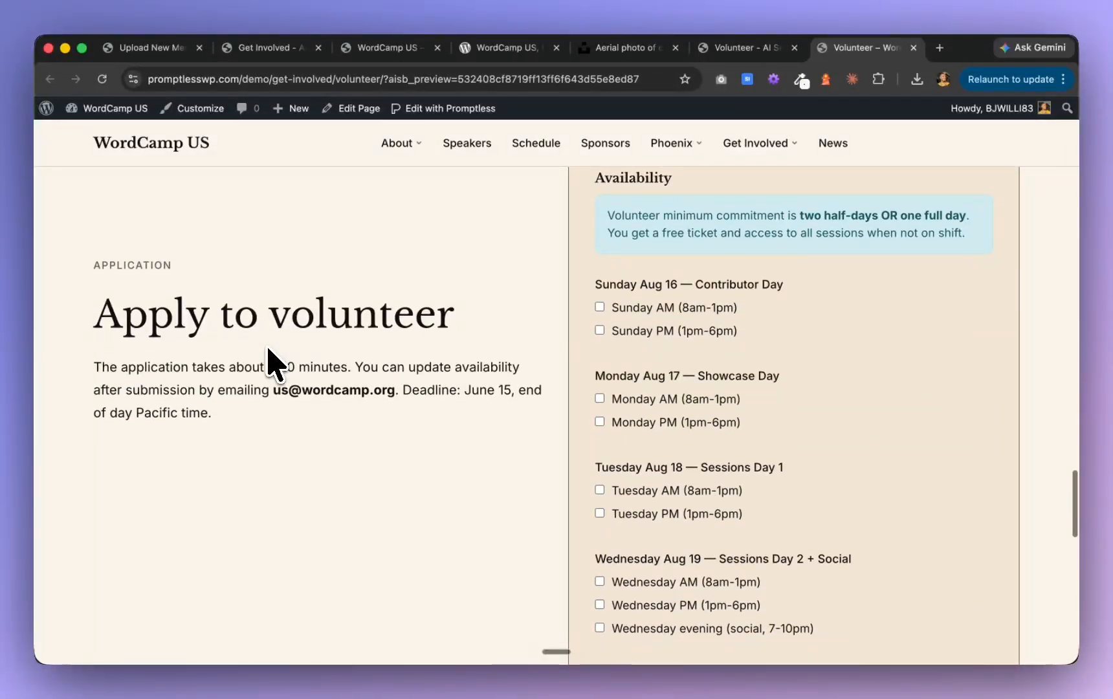
{"action": "scroll", "coordinate": [269, 360], "scroll_direction": "down", "scroll_amount": 10}
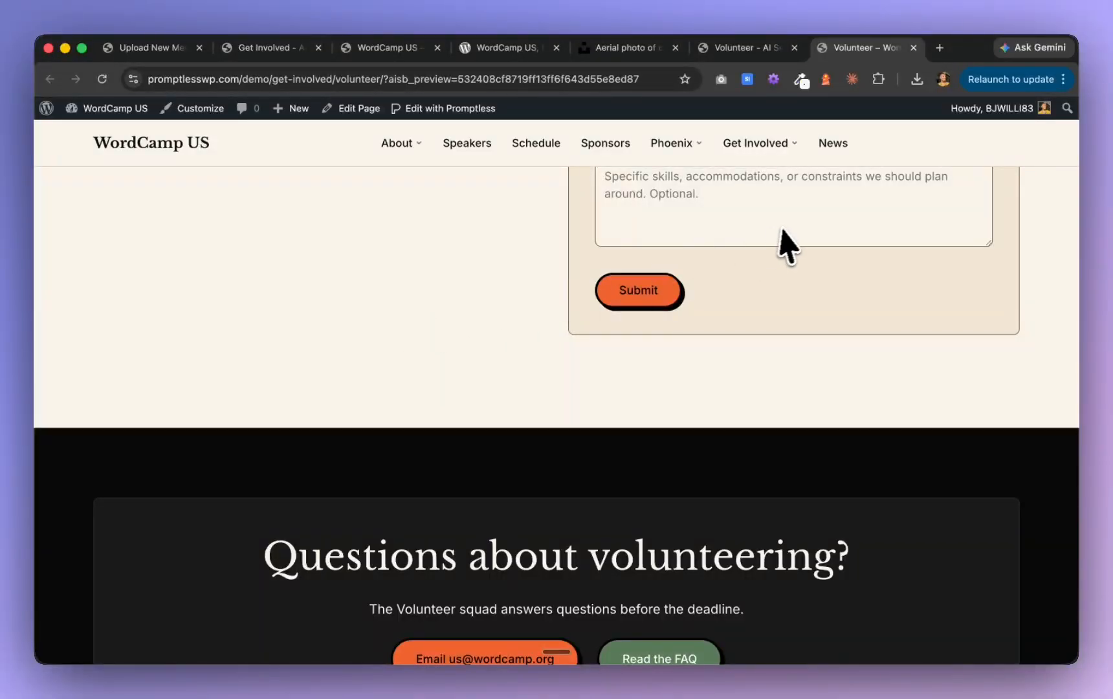
{"action": "scroll", "coordinate": [788, 246], "scroll_direction": "up", "scroll_amount": 16}
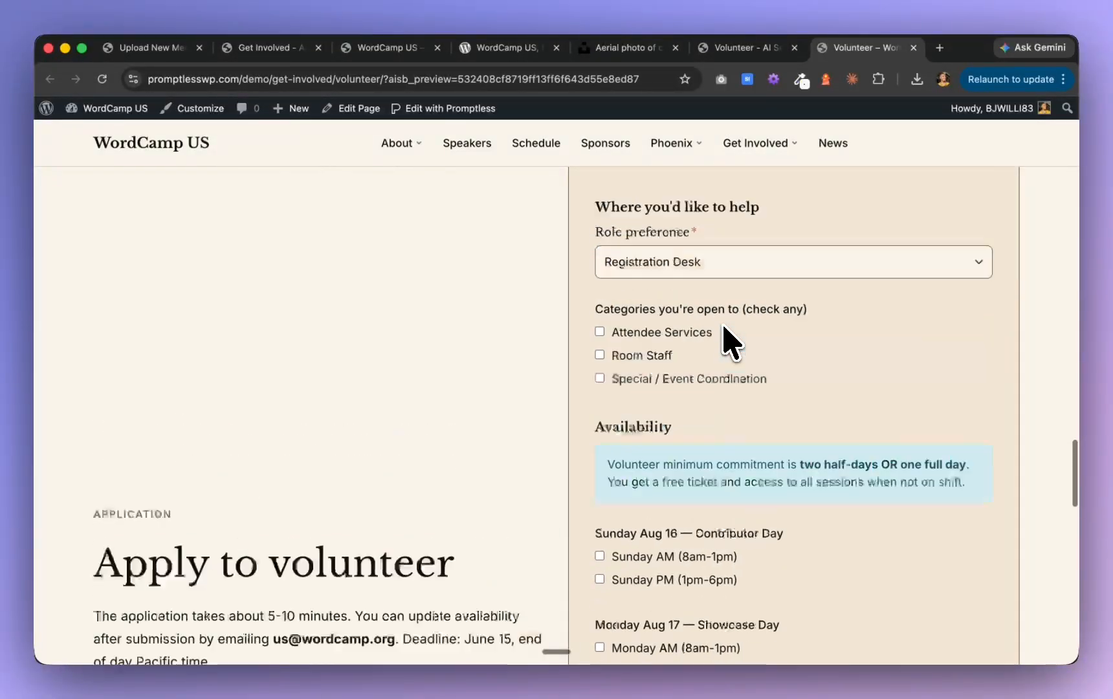
{"action": "scroll", "coordinate": [732, 343], "scroll_direction": "up", "scroll_amount": 8}
{"action": "scroll", "coordinate": [731, 343], "scroll_direction": "down", "scroll_amount": 12}
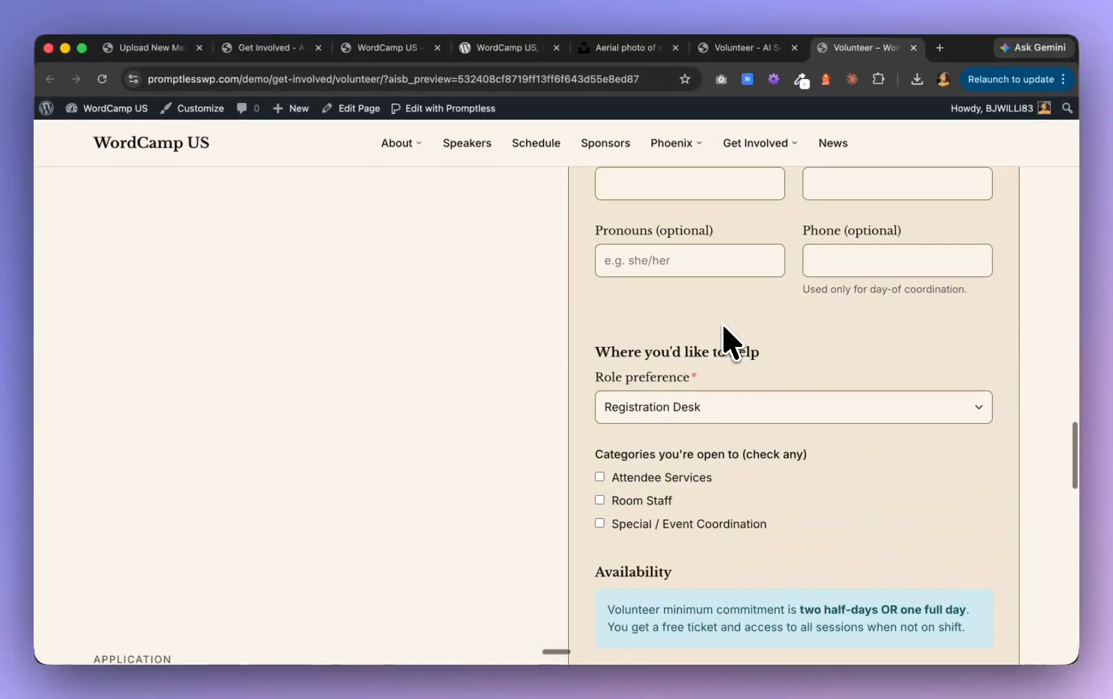
{"action": "scroll", "coordinate": [732, 343], "scroll_direction": "up", "scroll_amount": 10}
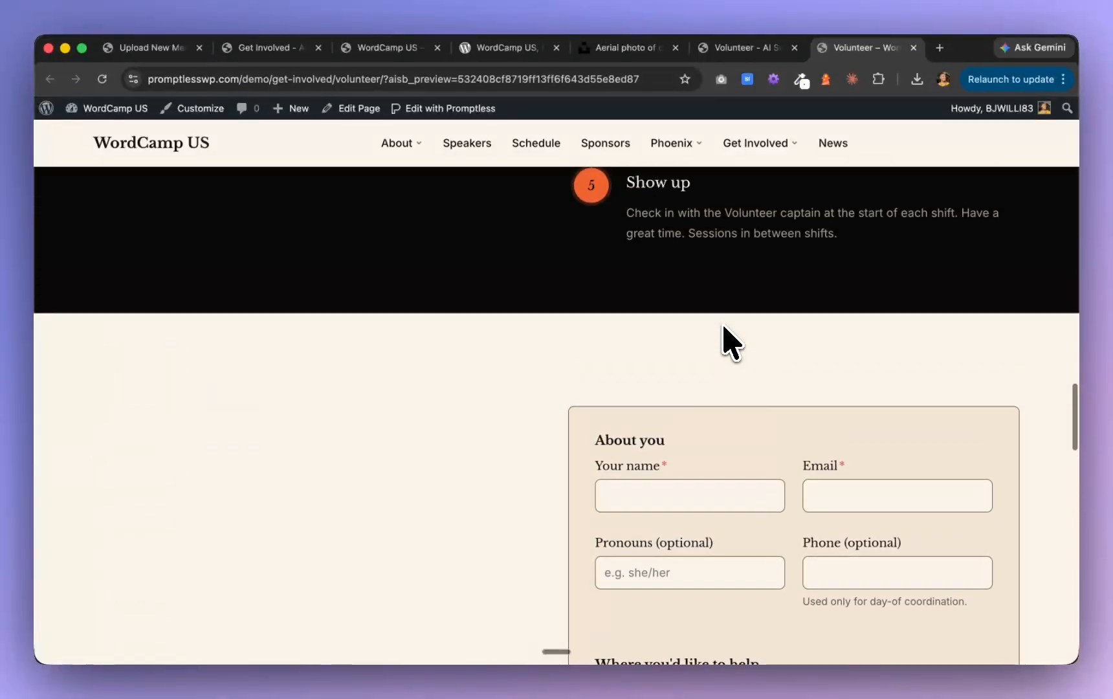
Recheck the Volunteer page from the end of the application form back up to the time commitment section
{"action": "scroll", "coordinate": [731, 342], "scroll_direction": "down", "scroll_amount": 15}
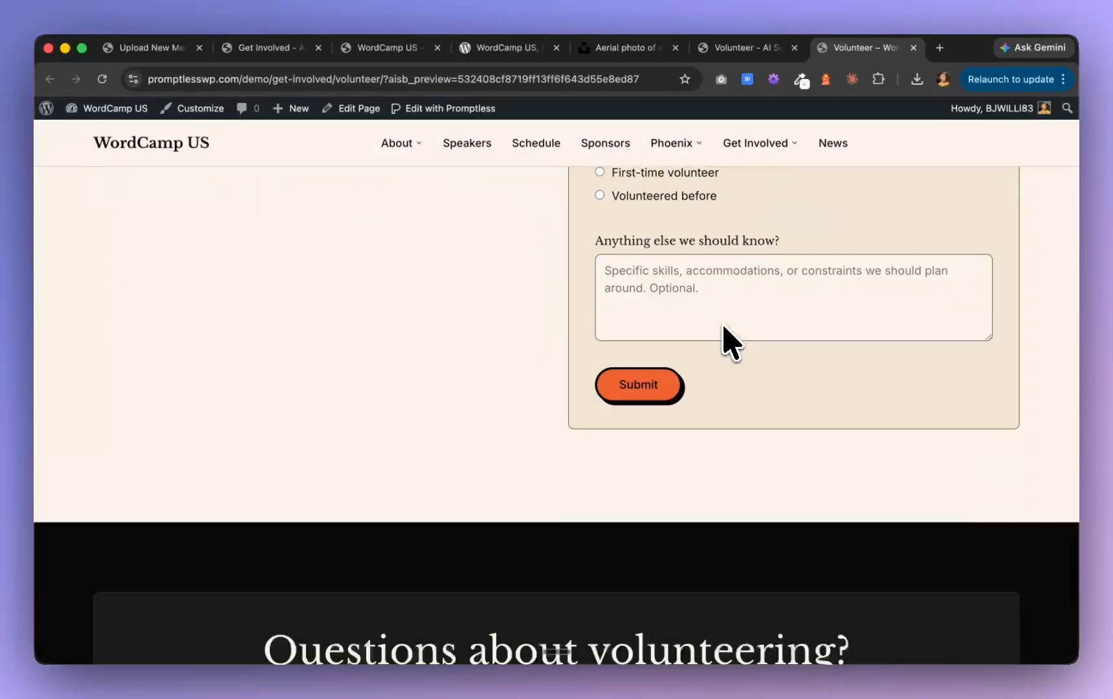
{"action": "scroll", "coordinate": [447, 373], "scroll_direction": "up", "scroll_amount": 20}
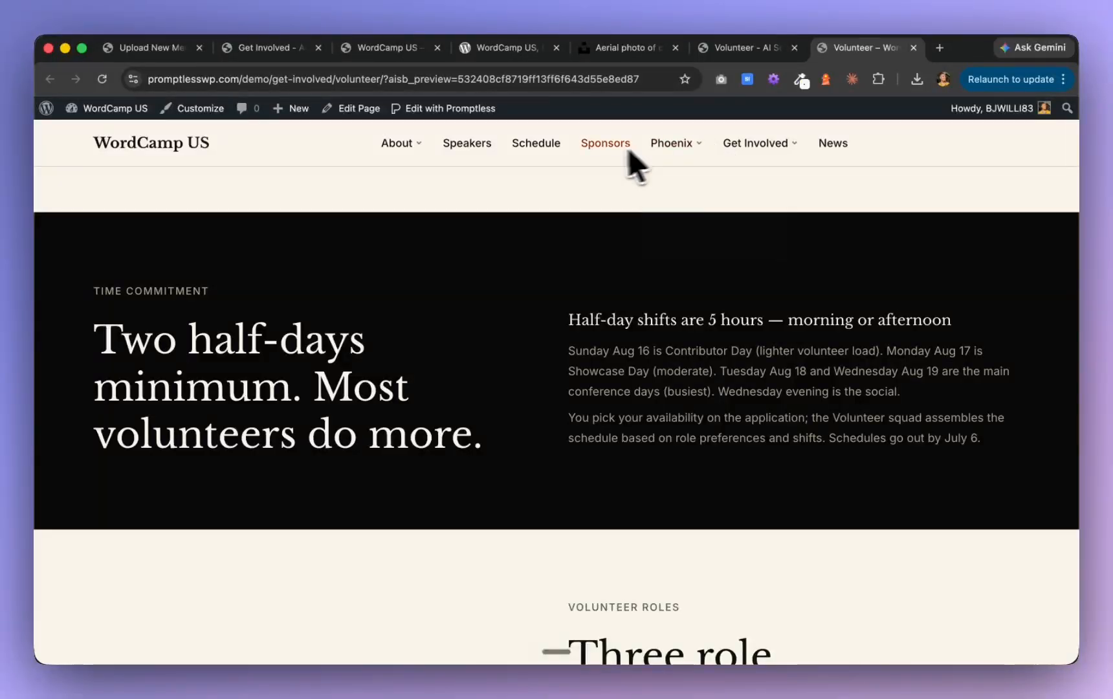
{"action": "mouse_move", "coordinate": [405, 153]}
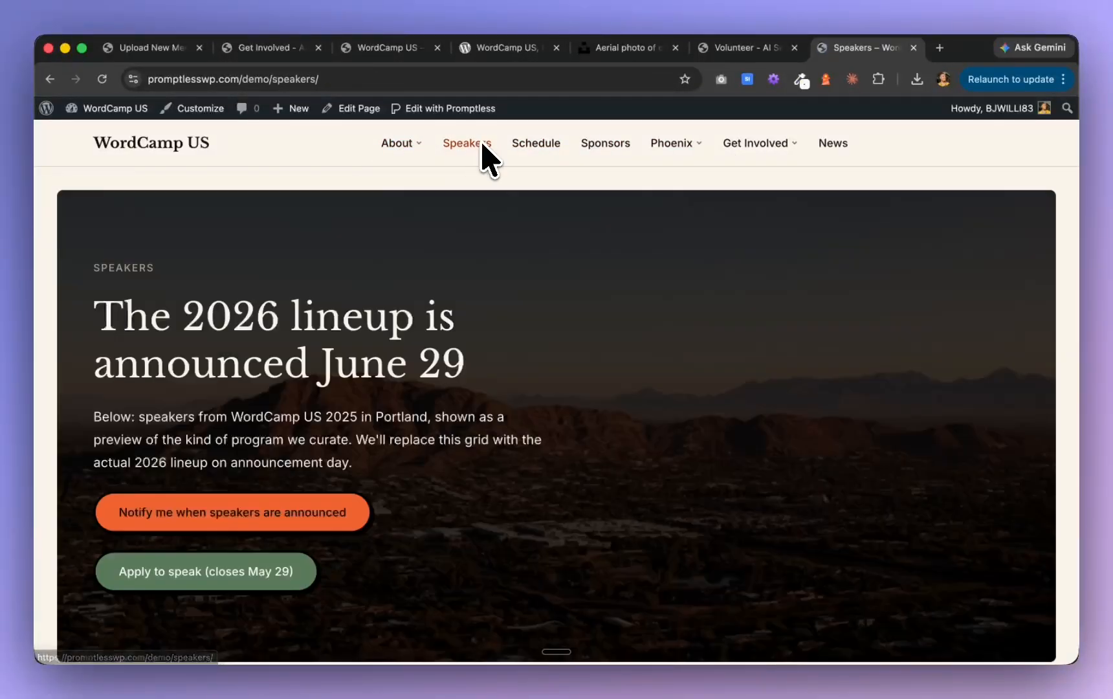
Open the Schedule page and examine the Contributor Day timeline layout and the start of the Showcase Day section
{"action": "left_click", "coordinate": [532, 147]}
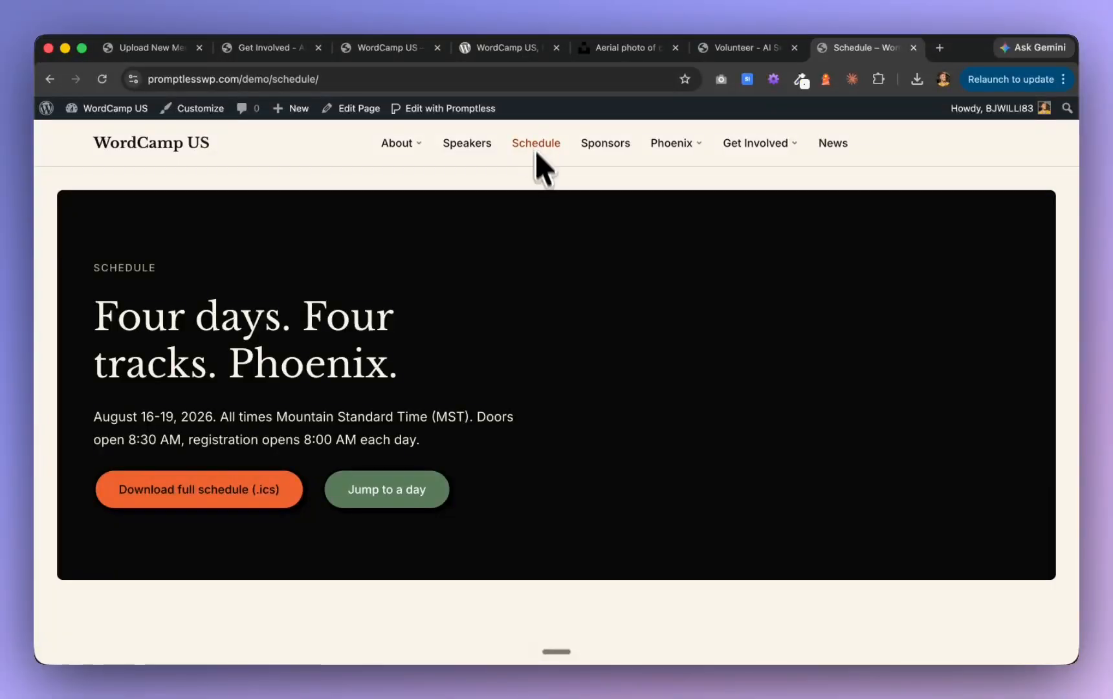
{"action": "scroll", "coordinate": [549, 292], "scroll_direction": "down", "scroll_amount": 5}
{"action": "scroll", "coordinate": [547, 291], "scroll_direction": "down", "scroll_amount": 15}
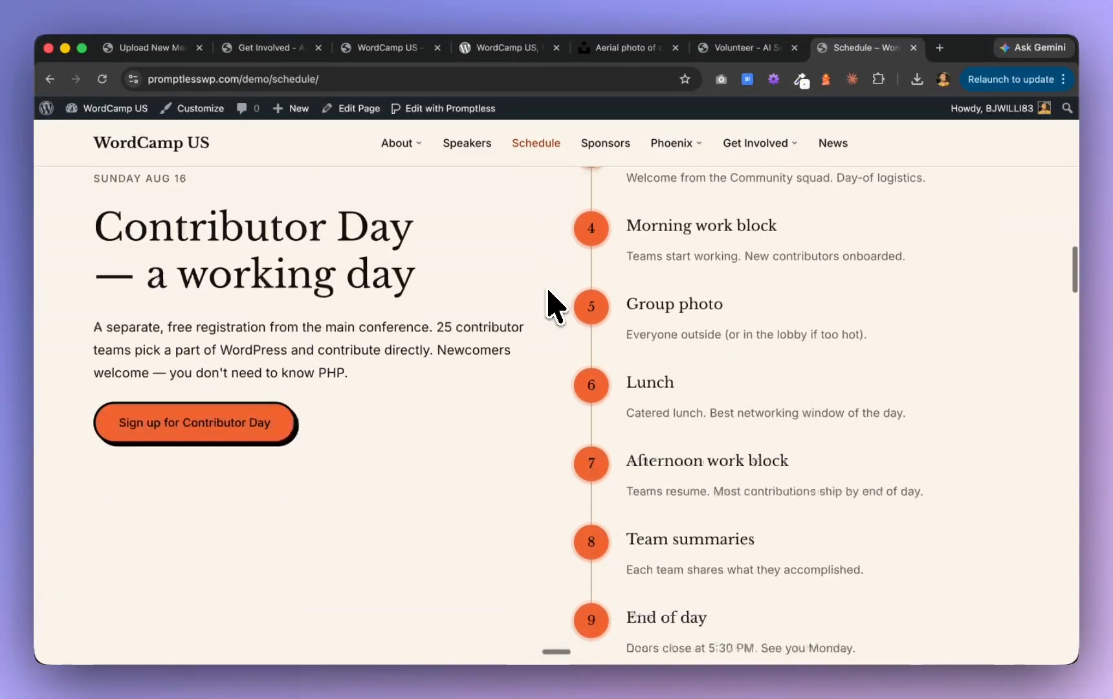
{"action": "scroll", "coordinate": [548, 308], "scroll_direction": "down", "scroll_amount": 5}
{"action": "scroll", "coordinate": [549, 307], "scroll_direction": "up", "scroll_amount": 10}
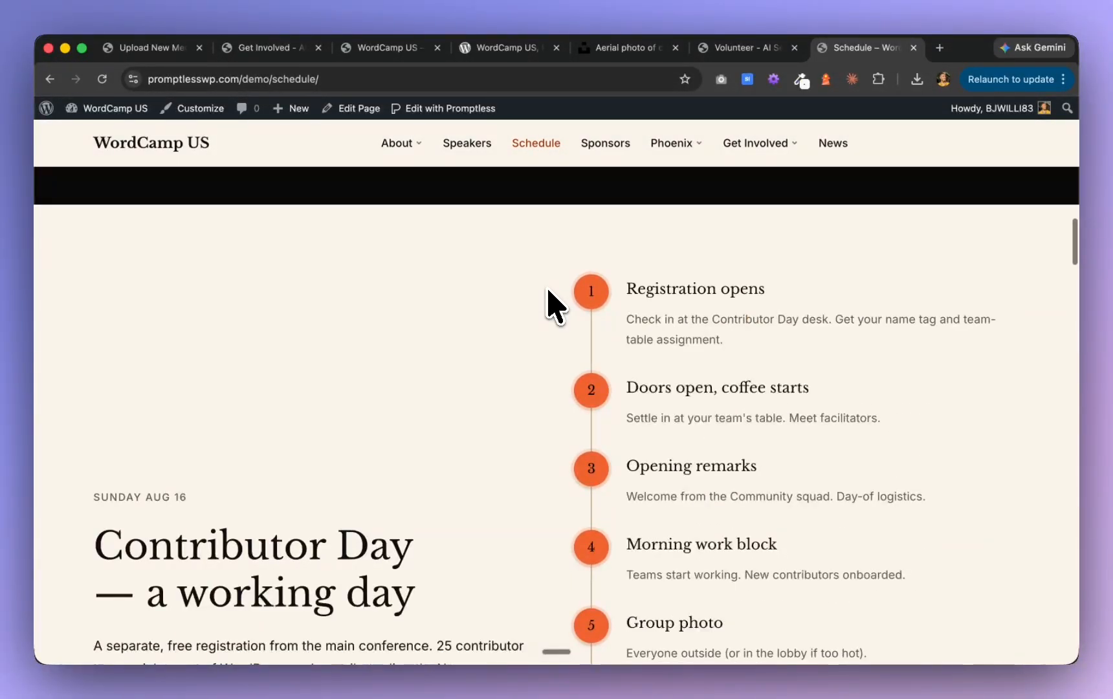
{"action": "scroll", "coordinate": [548, 307], "scroll_direction": "down", "scroll_amount": 4}
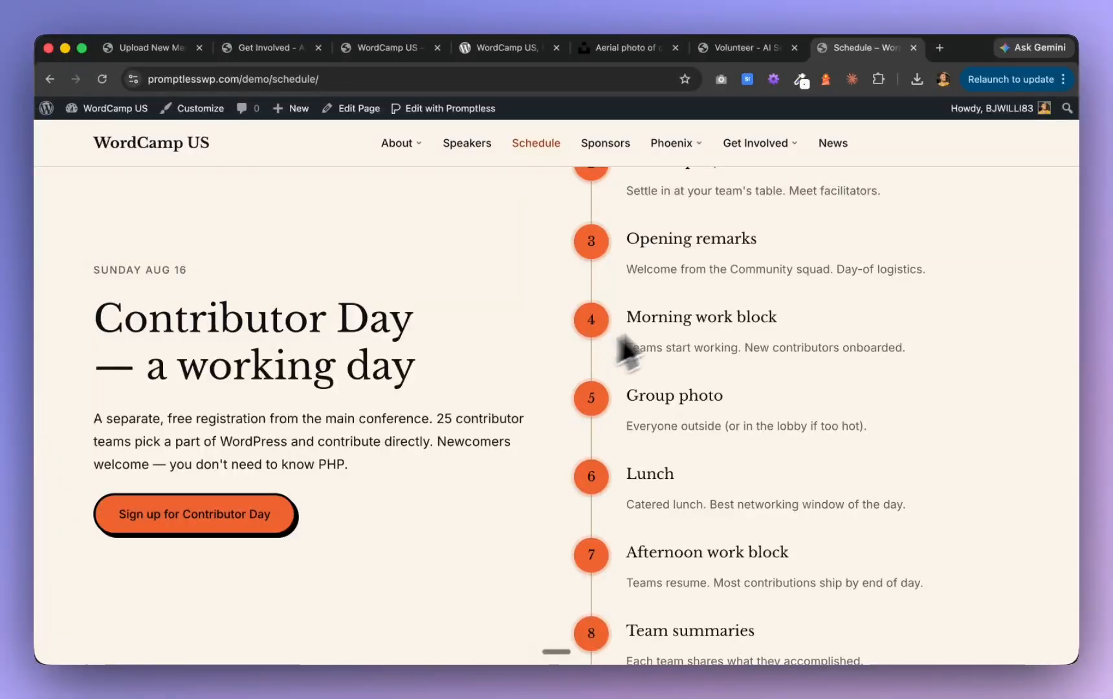
{"action": "scroll", "coordinate": [562, 446], "scroll_direction": "down", "scroll_amount": 8}
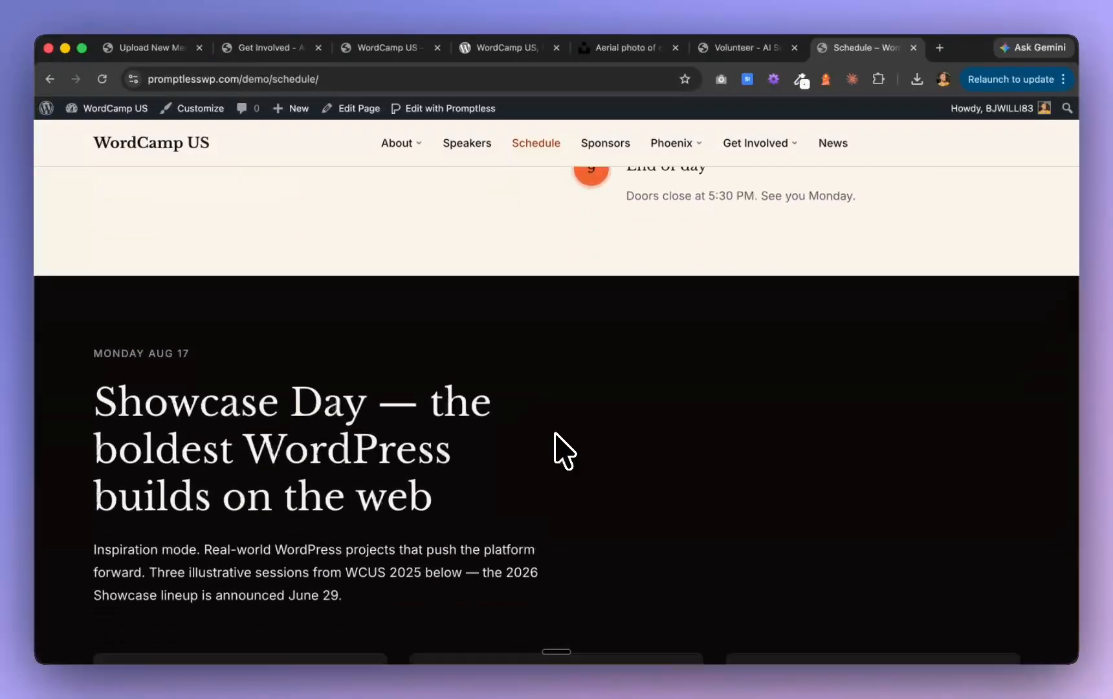
{"action": "scroll", "coordinate": [562, 449], "scroll_direction": "up", "scroll_amount": 6}
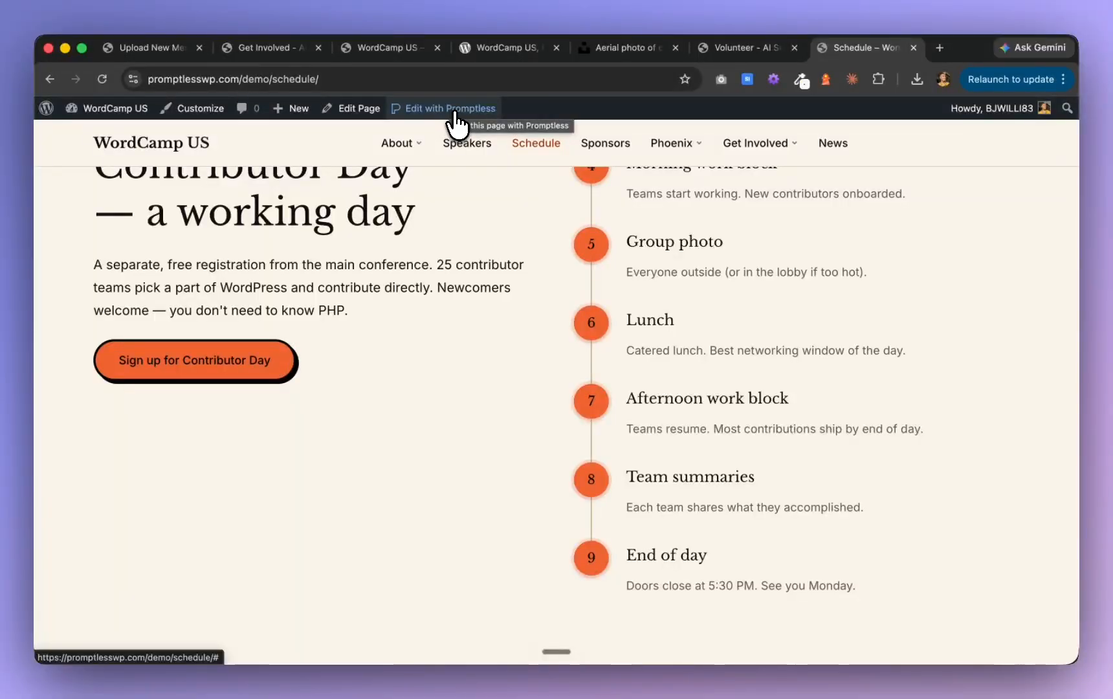
Open the Schedule page in the Promptless editor and select the Contributor Day steps section
{"action": "left_click", "coordinate": [456, 115]}
{"action": "scroll", "coordinate": [489, 375], "scroll_direction": "down", "scroll_amount": 5}
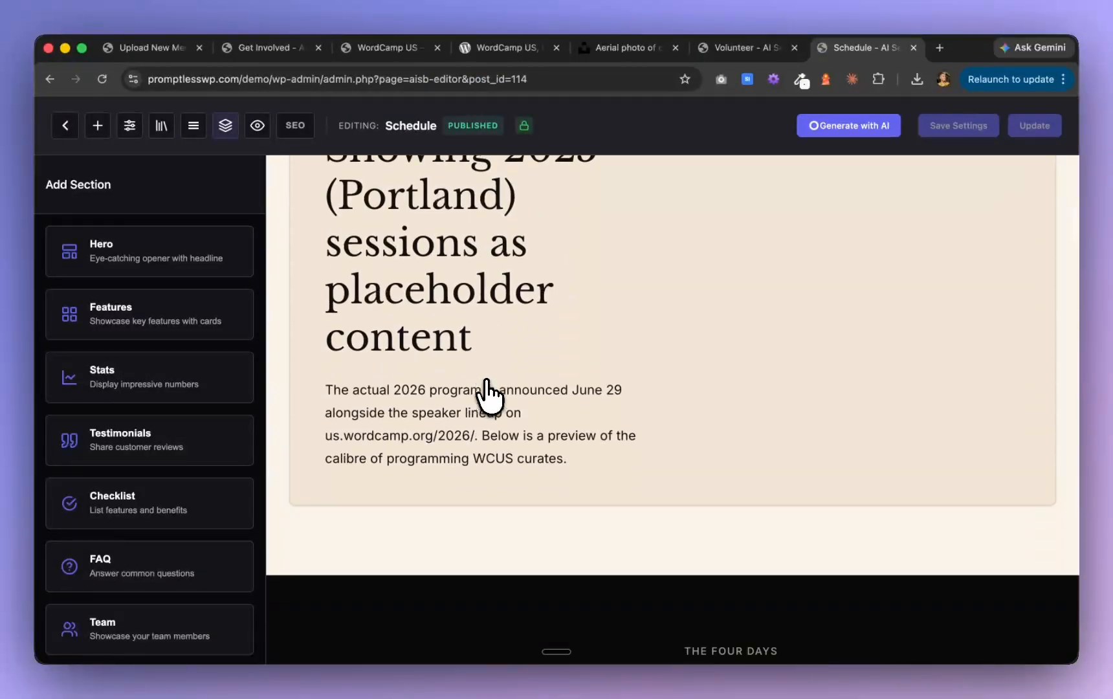
{"action": "scroll", "coordinate": [489, 396], "scroll_direction": "down", "scroll_amount": 12}
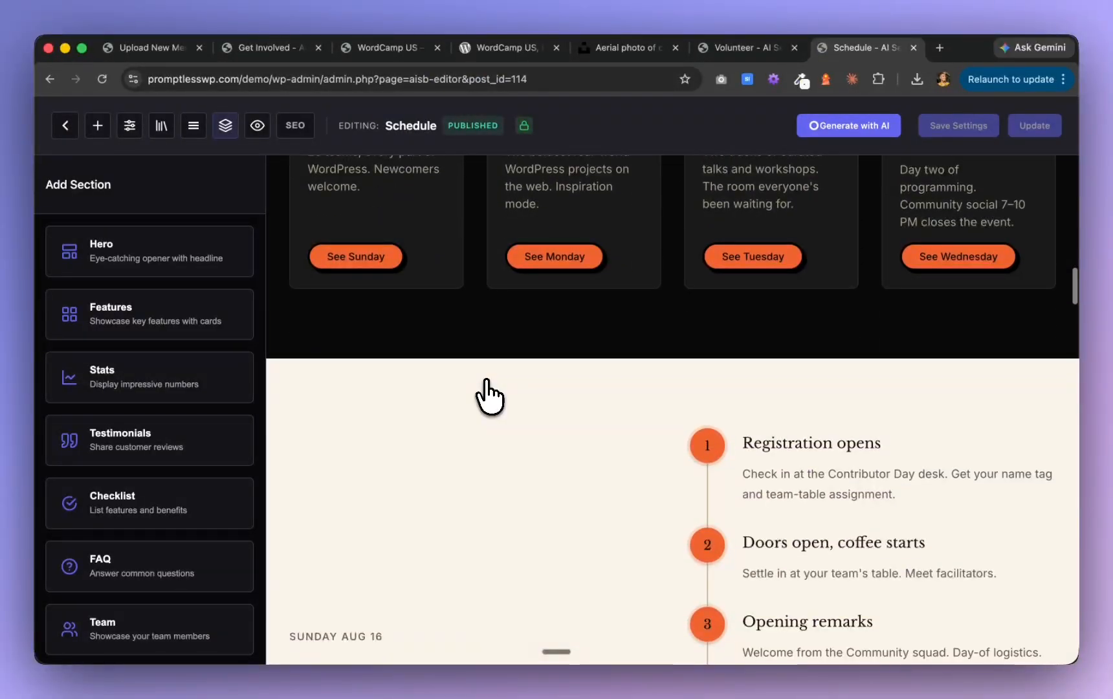
{"action": "scroll", "coordinate": [489, 396], "scroll_direction": "down", "scroll_amount": 6}
{"action": "left_click", "coordinate": [489, 397]}
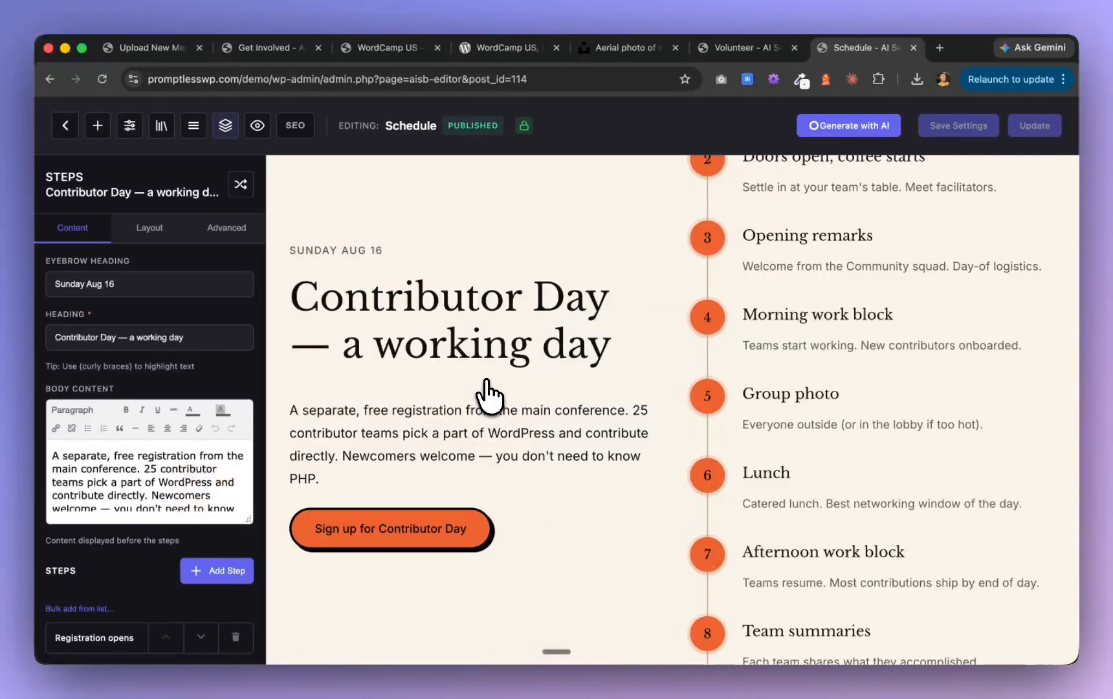
Change the Contributor Day section's display style to Cards and check the resulting step grid
{"action": "left_click", "coordinate": [144, 228]}
{"action": "scroll", "coordinate": [148, 531], "scroll_direction": "down", "scroll_amount": 5}
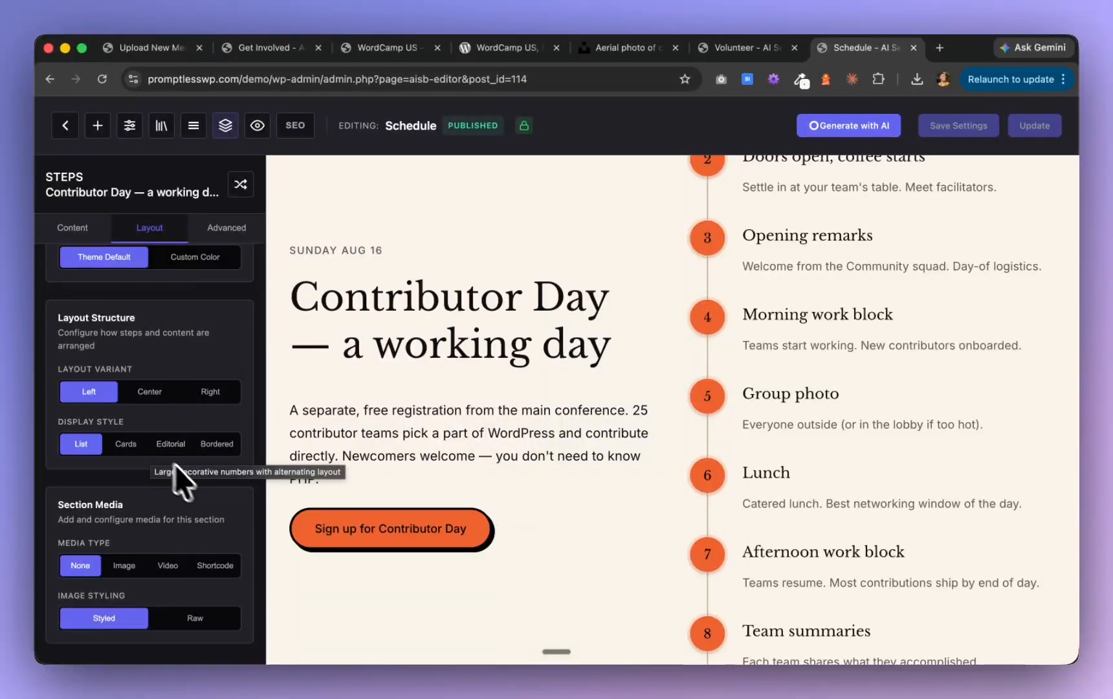
{"action": "scroll", "coordinate": [185, 517], "scroll_direction": "down", "scroll_amount": 1}
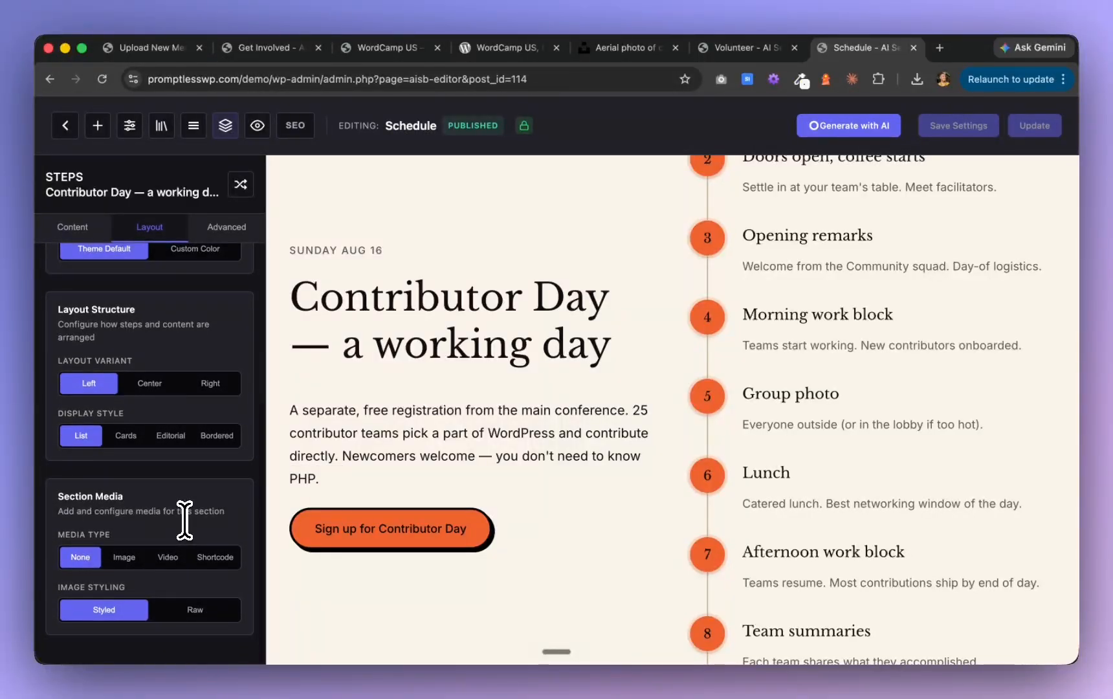
{"action": "scroll", "coordinate": [184, 517], "scroll_direction": "up", "scroll_amount": 5}
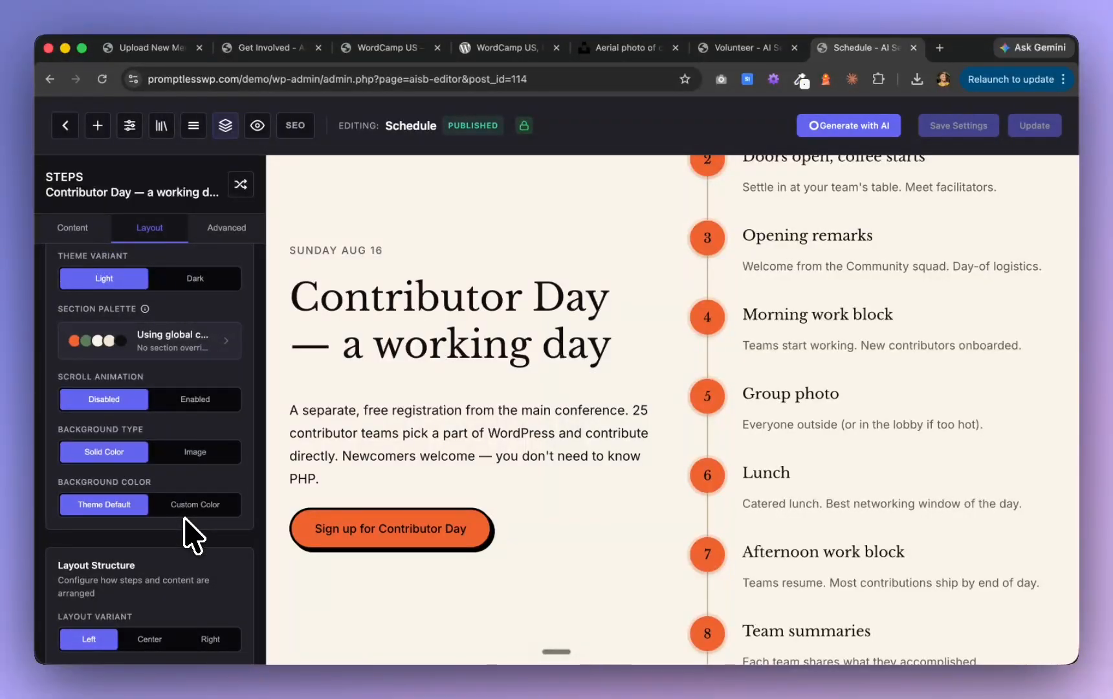
{"action": "scroll", "coordinate": [192, 536], "scroll_direction": "down", "scroll_amount": 5}
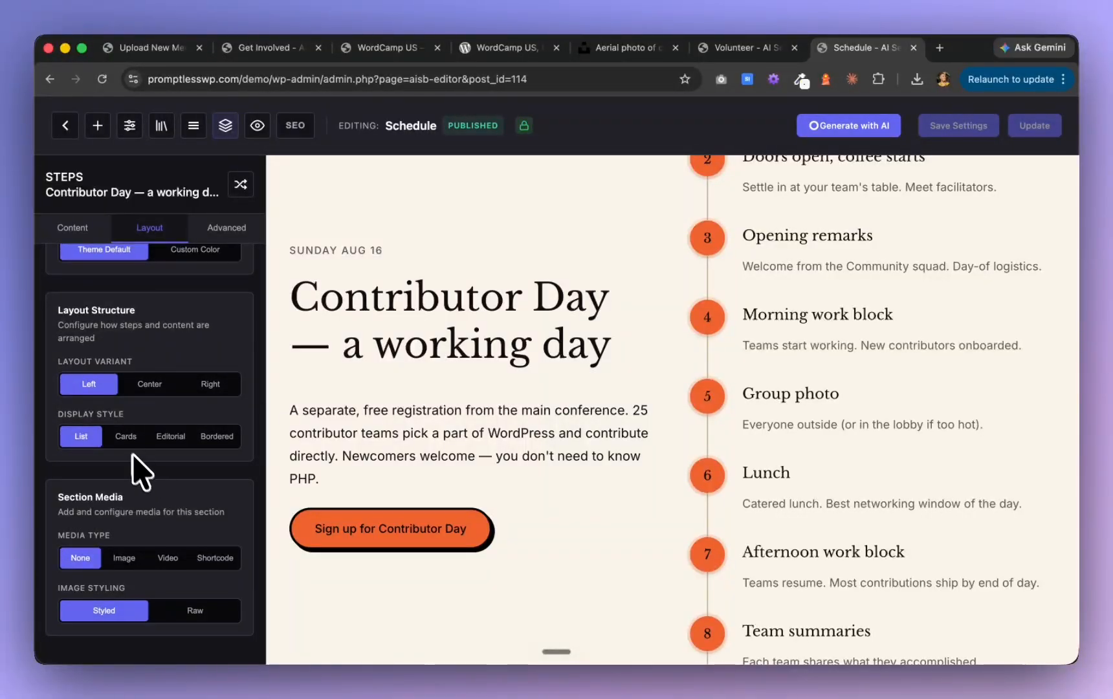
{"action": "left_click", "coordinate": [125, 436]}
{"action": "scroll", "coordinate": [432, 401], "scroll_direction": "down", "scroll_amount": 1}
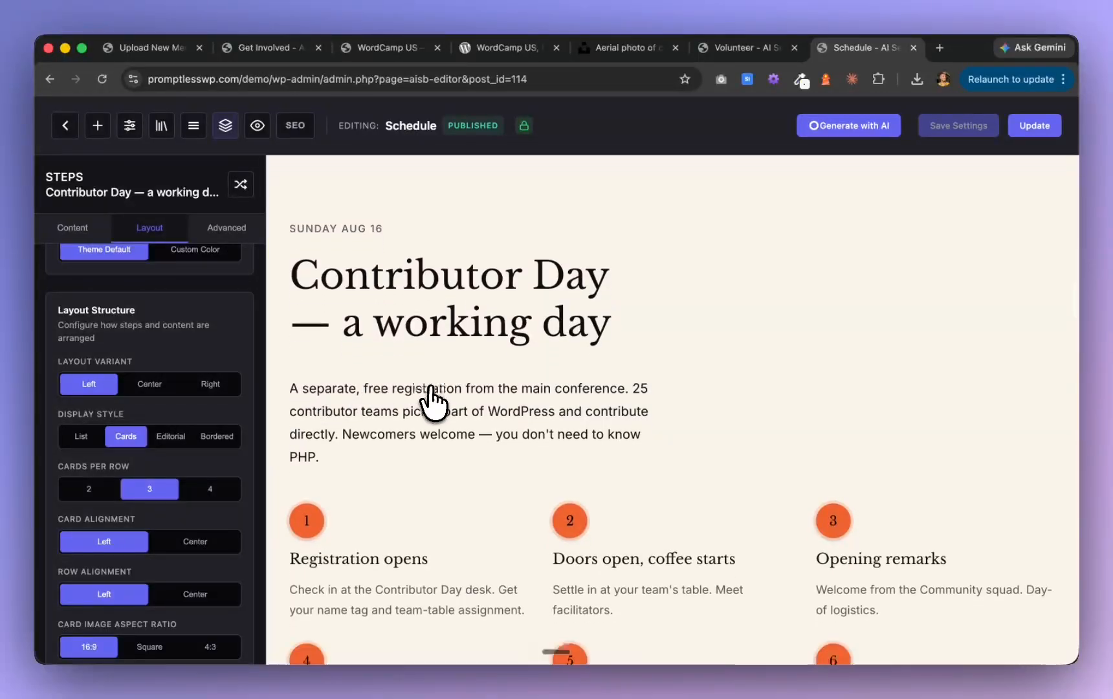
{"action": "scroll", "coordinate": [431, 389], "scroll_direction": "down", "scroll_amount": 7}
{"action": "scroll", "coordinate": [431, 390], "scroll_direction": "up", "scroll_amount": 7}
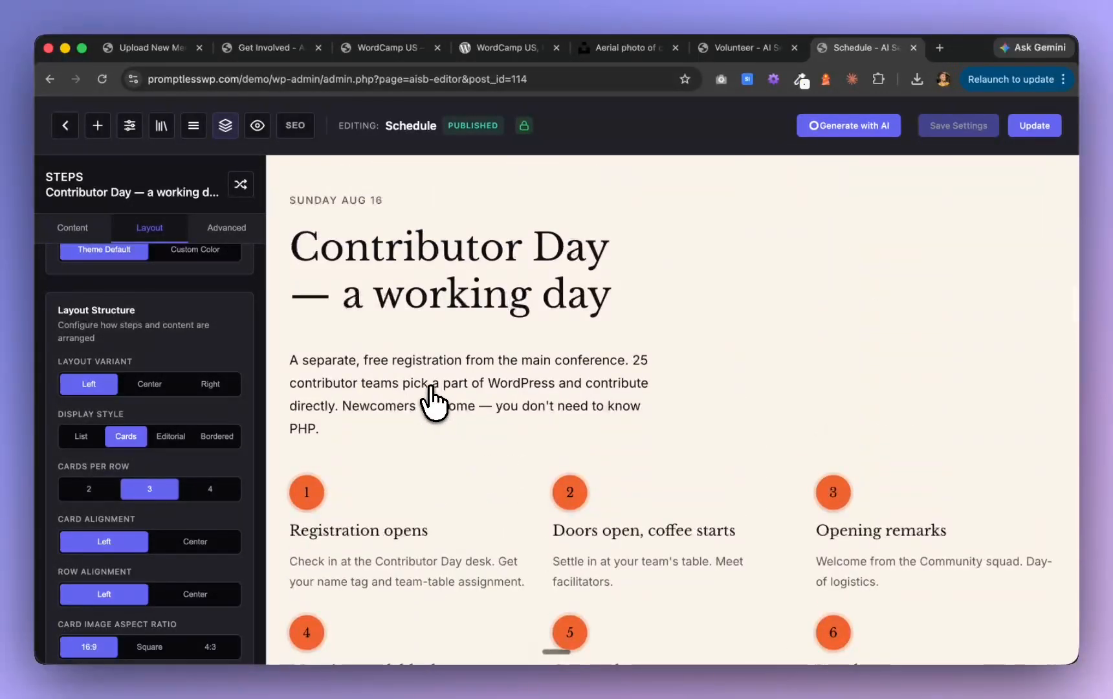
{"action": "scroll", "coordinate": [433, 402], "scroll_direction": "up", "scroll_amount": 1}
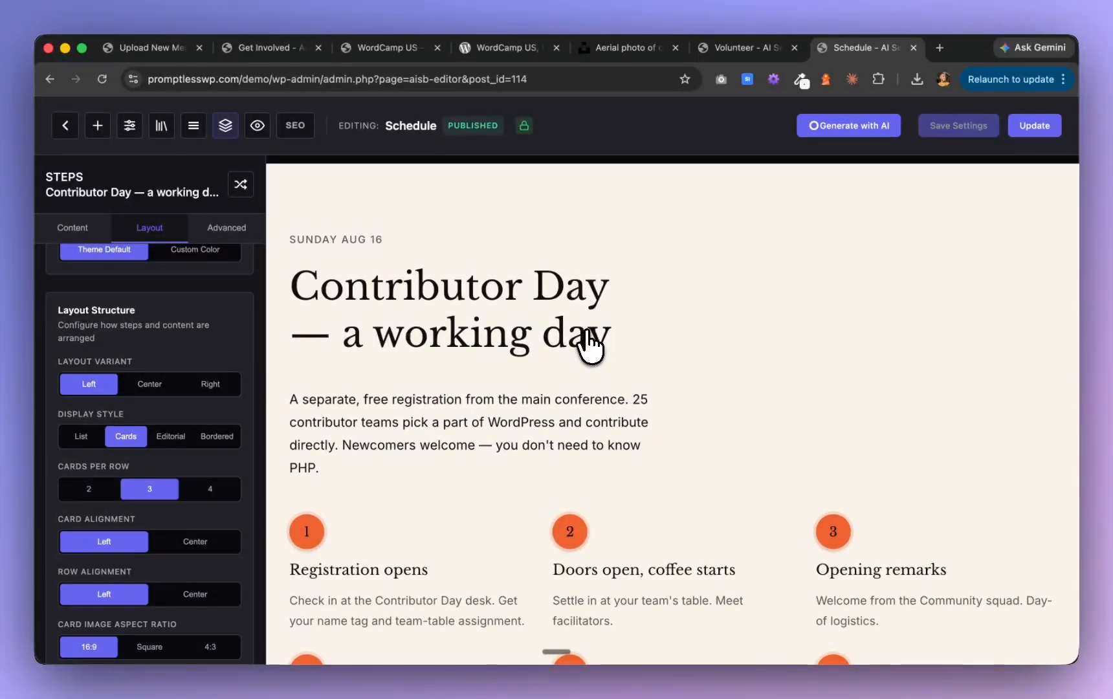
Set the Contributor Day section media to an image, using the library photo of a speaker presenting on a large stage screen
{"action": "scroll", "coordinate": [142, 498], "scroll_direction": "down", "scroll_amount": 5}
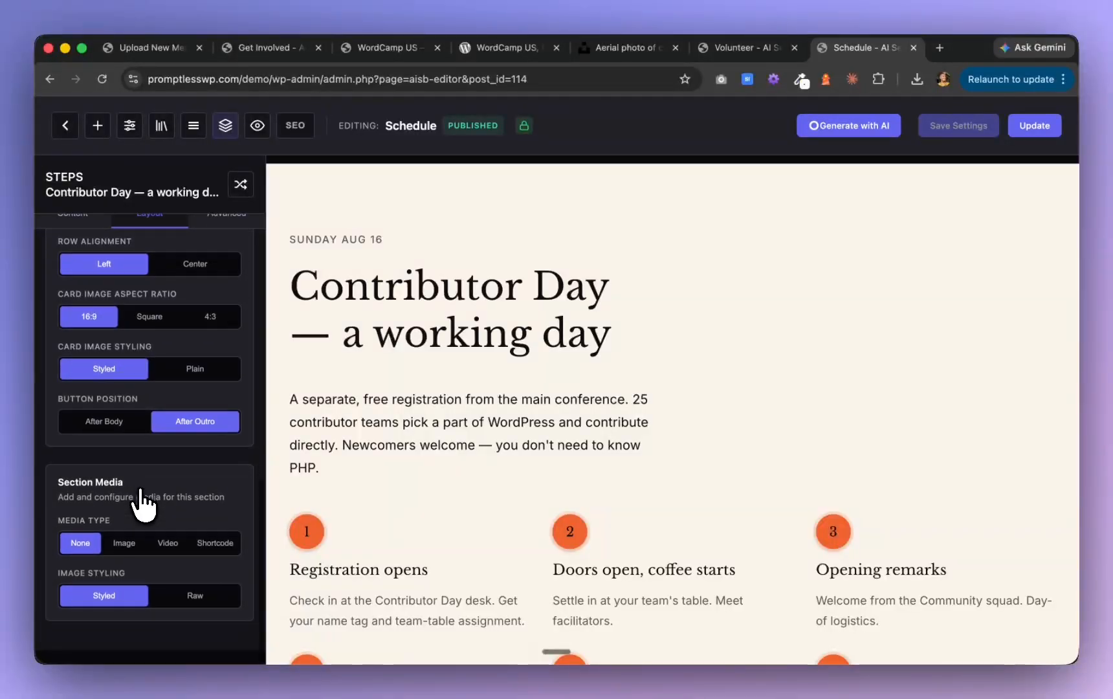
{"action": "left_click", "coordinate": [124, 557]}
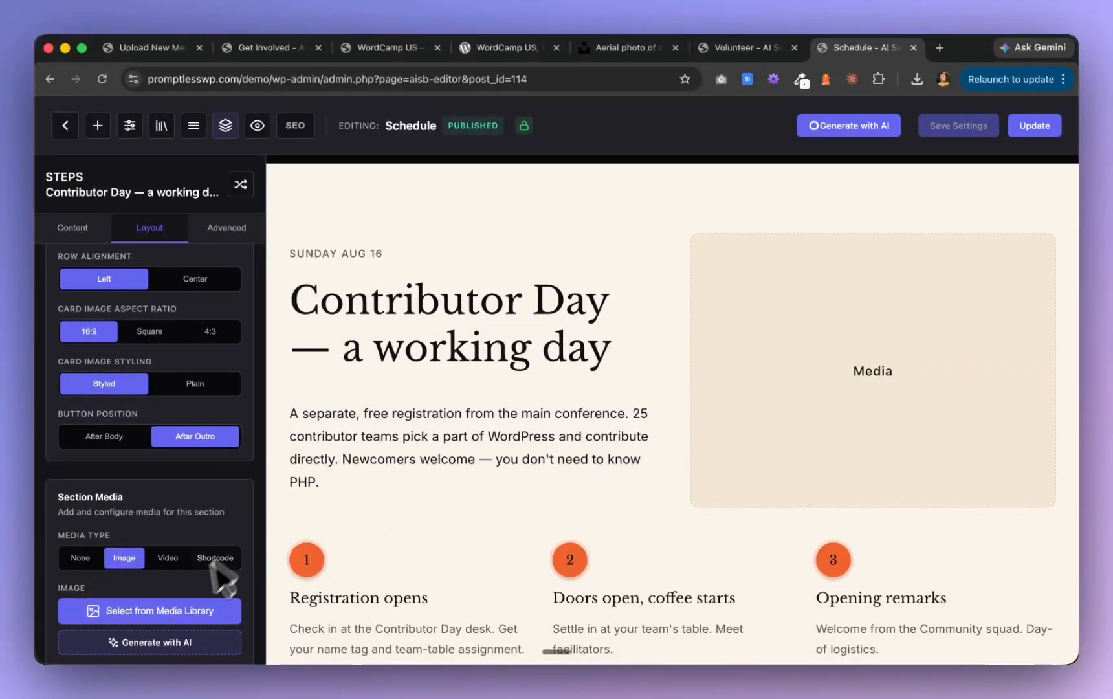
{"action": "left_click", "coordinate": [187, 612]}
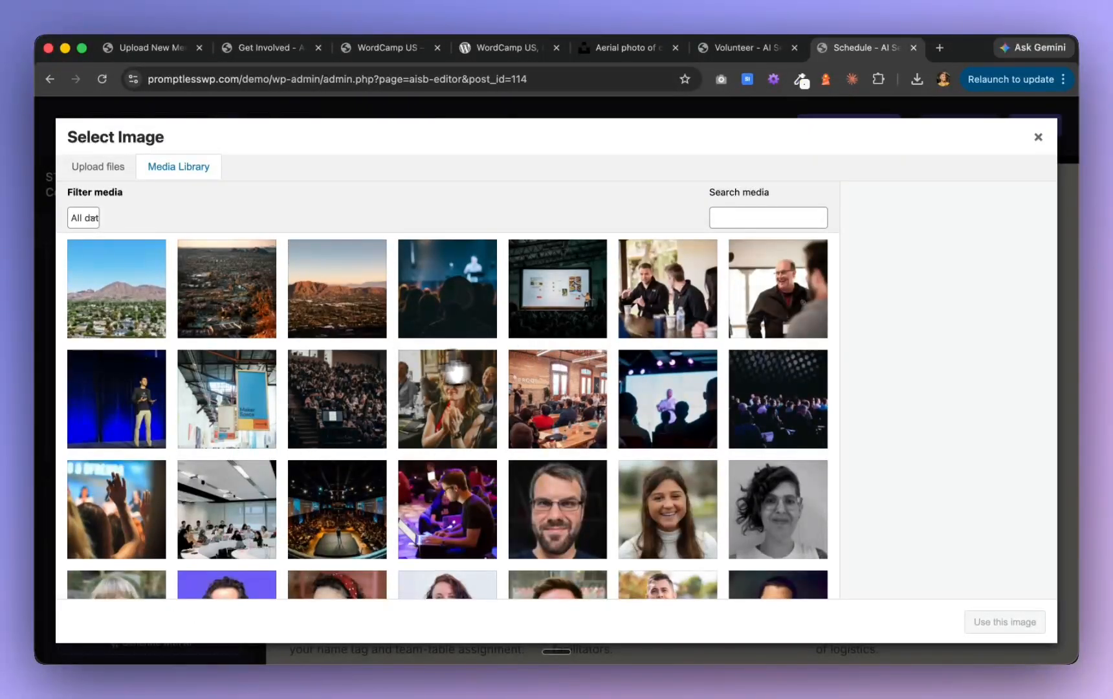
{"action": "left_click", "coordinate": [568, 334]}
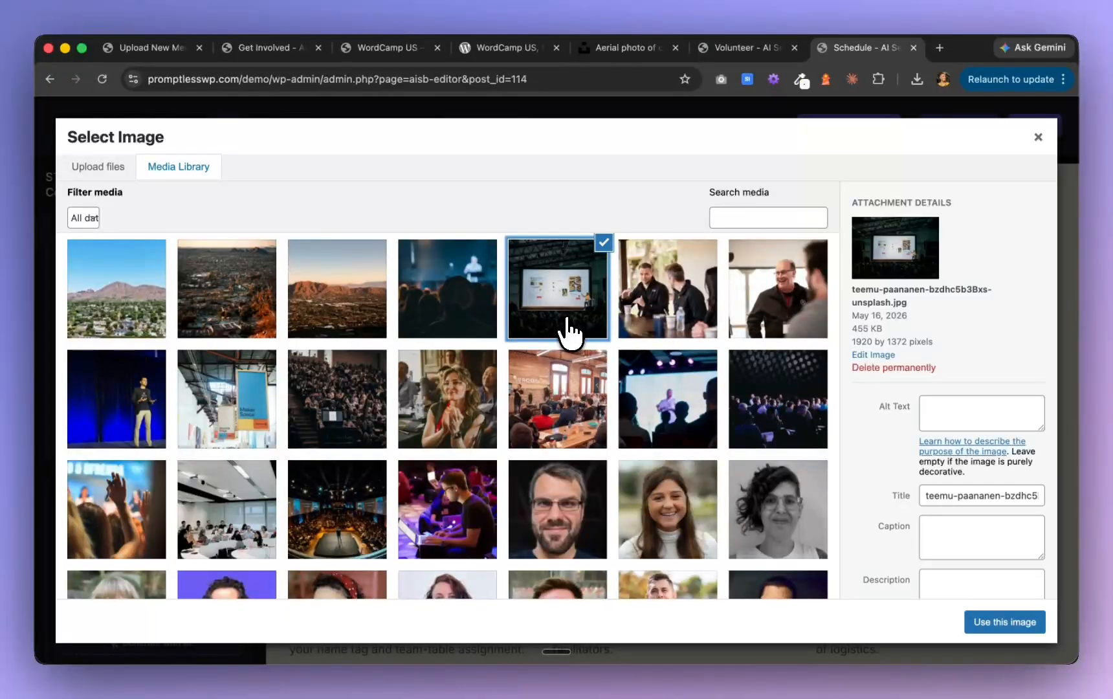
{"action": "left_click", "coordinate": [1003, 622]}
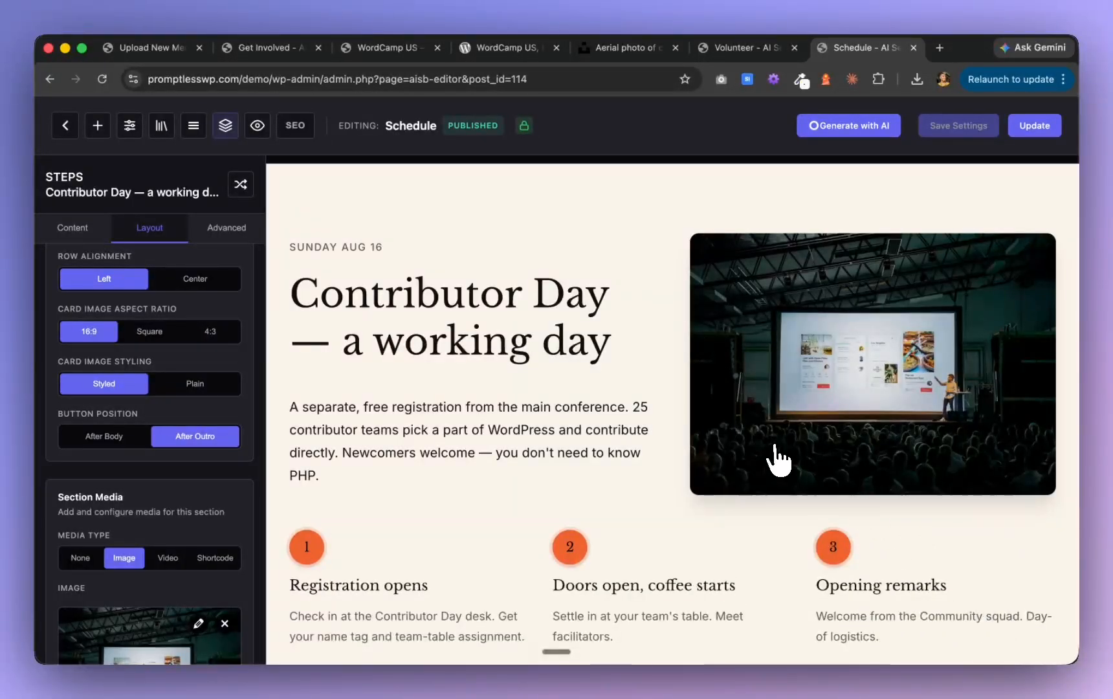
{"action": "scroll", "coordinate": [779, 459], "scroll_direction": "down", "scroll_amount": 3}
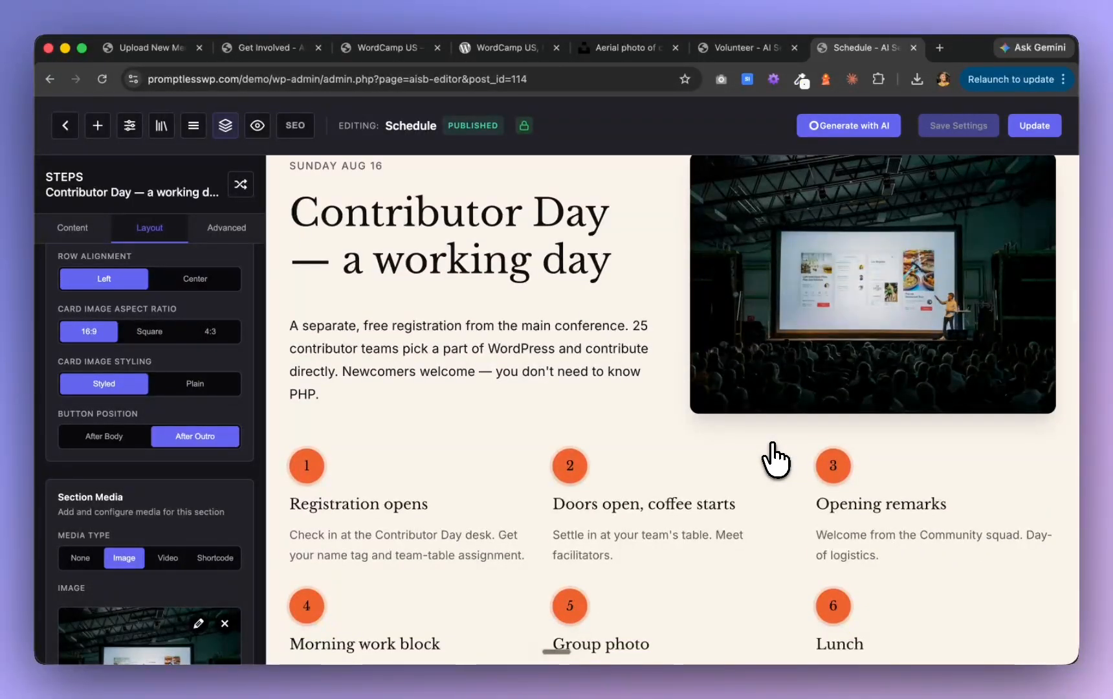
{"action": "scroll", "coordinate": [775, 459], "scroll_direction": "up", "scroll_amount": 10}
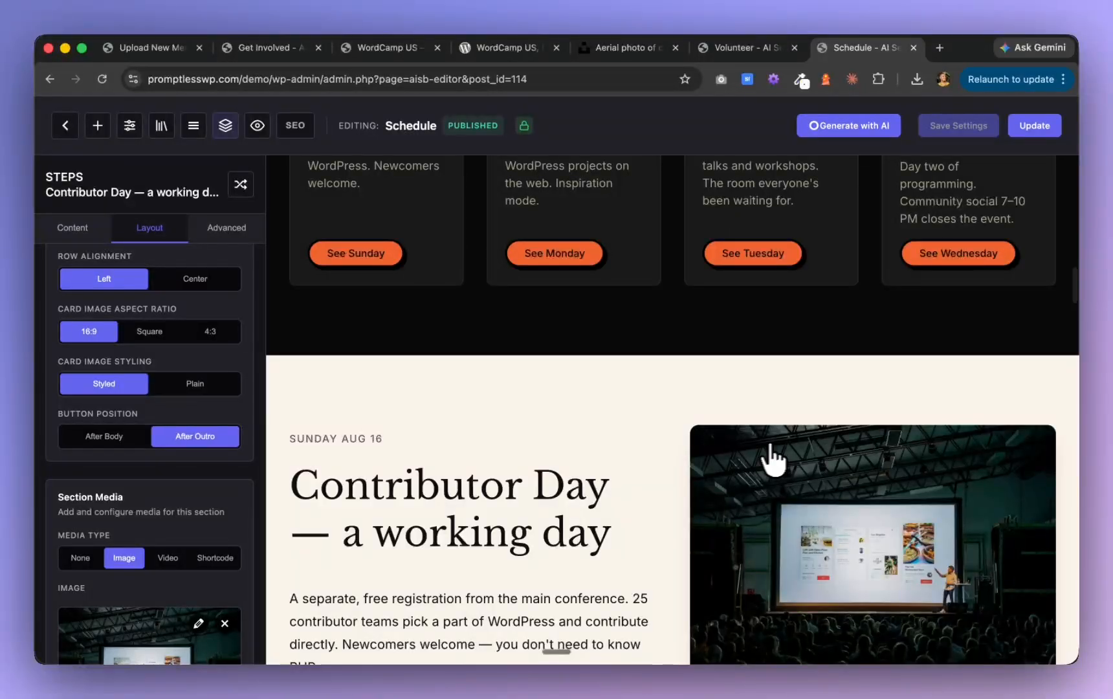
Replace the Contributor Day section image with the media library photo of audience members raising their hands
{"action": "scroll", "coordinate": [186, 579], "scroll_direction": "down", "scroll_amount": 2}
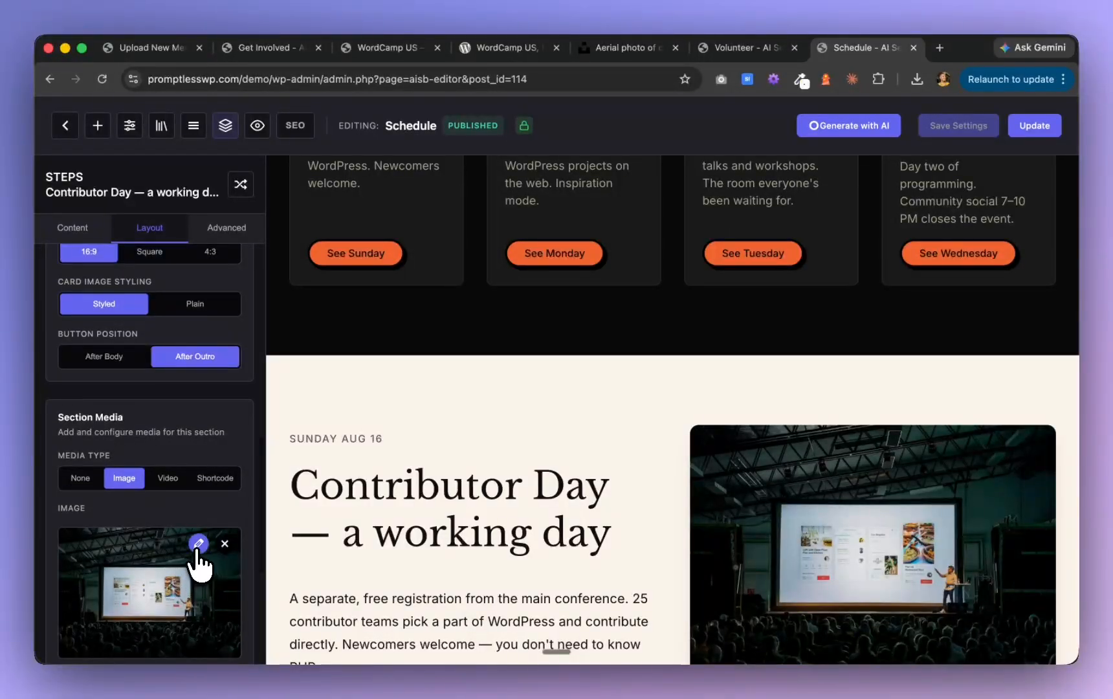
{"action": "left_click", "coordinate": [198, 545]}
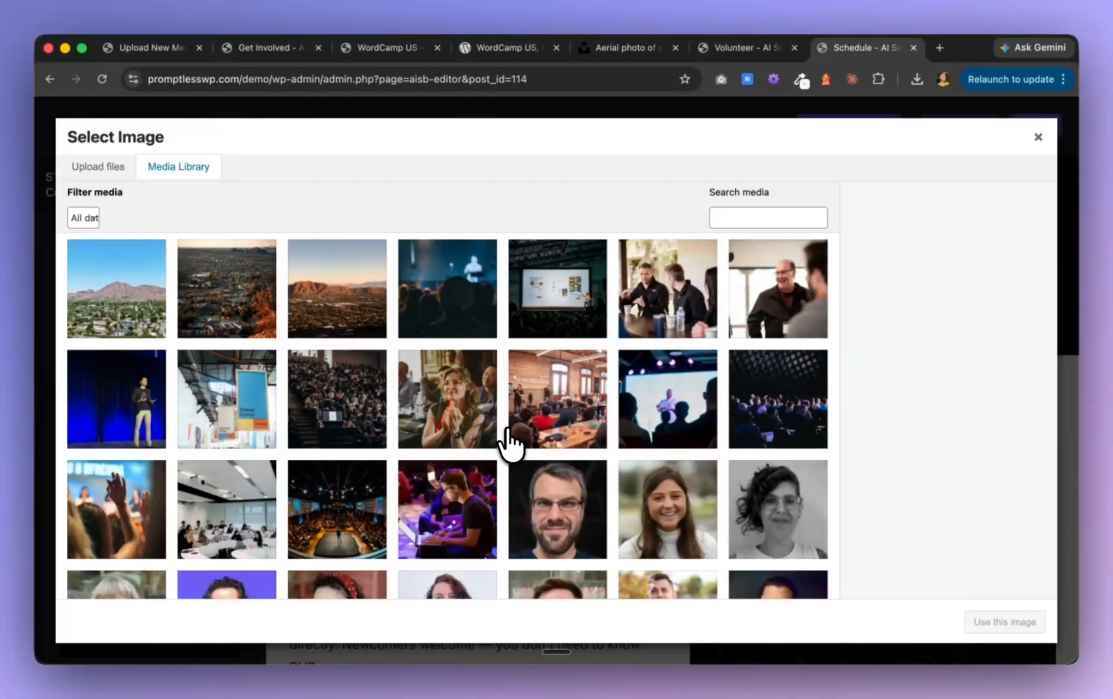
{"action": "scroll", "coordinate": [511, 446], "scroll_direction": "down", "scroll_amount": 1}
{"action": "scroll", "coordinate": [511, 445], "scroll_direction": "up", "scroll_amount": 1}
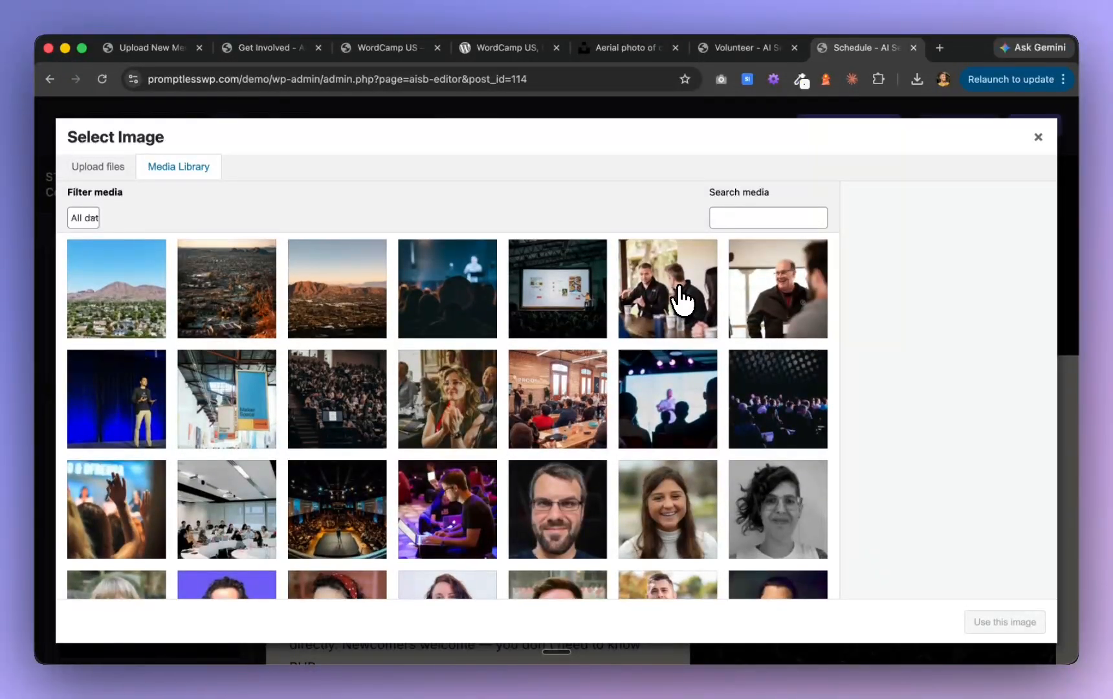
{"action": "left_click", "coordinate": [679, 299]}
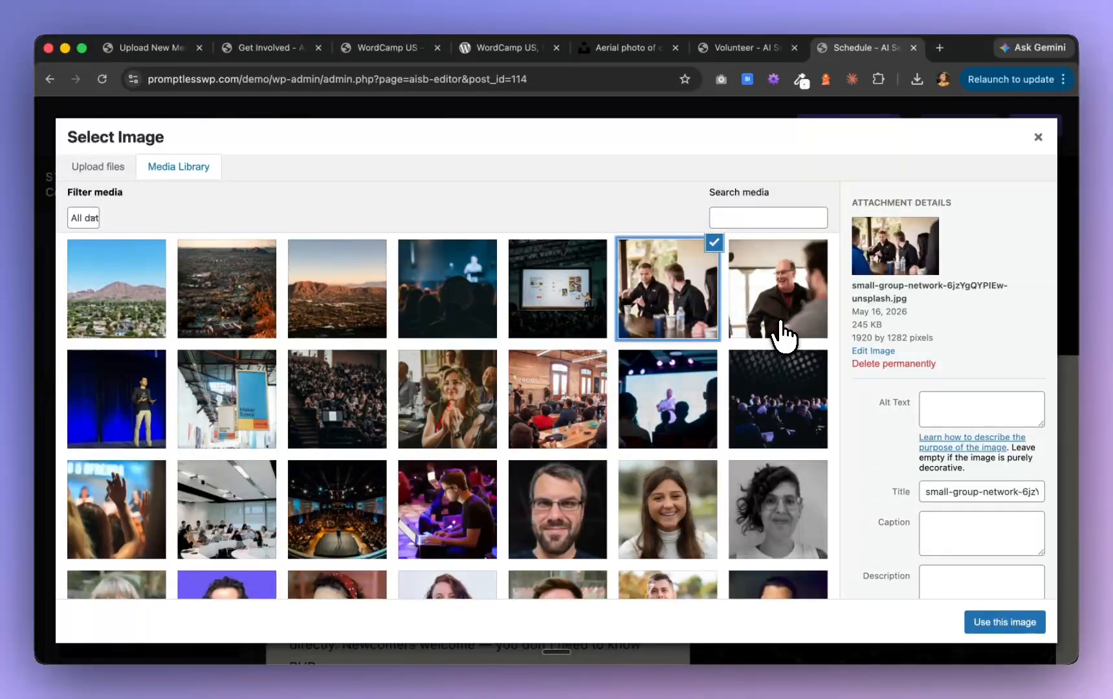
{"action": "left_click", "coordinate": [247, 532]}
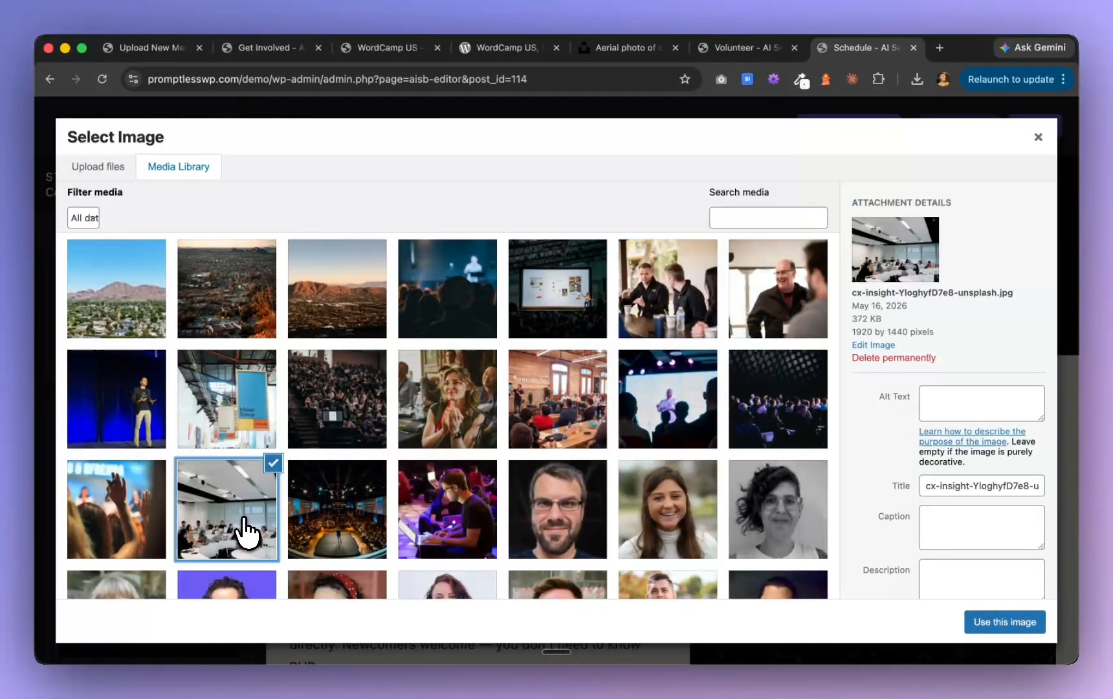
{"action": "left_click", "coordinate": [132, 535]}
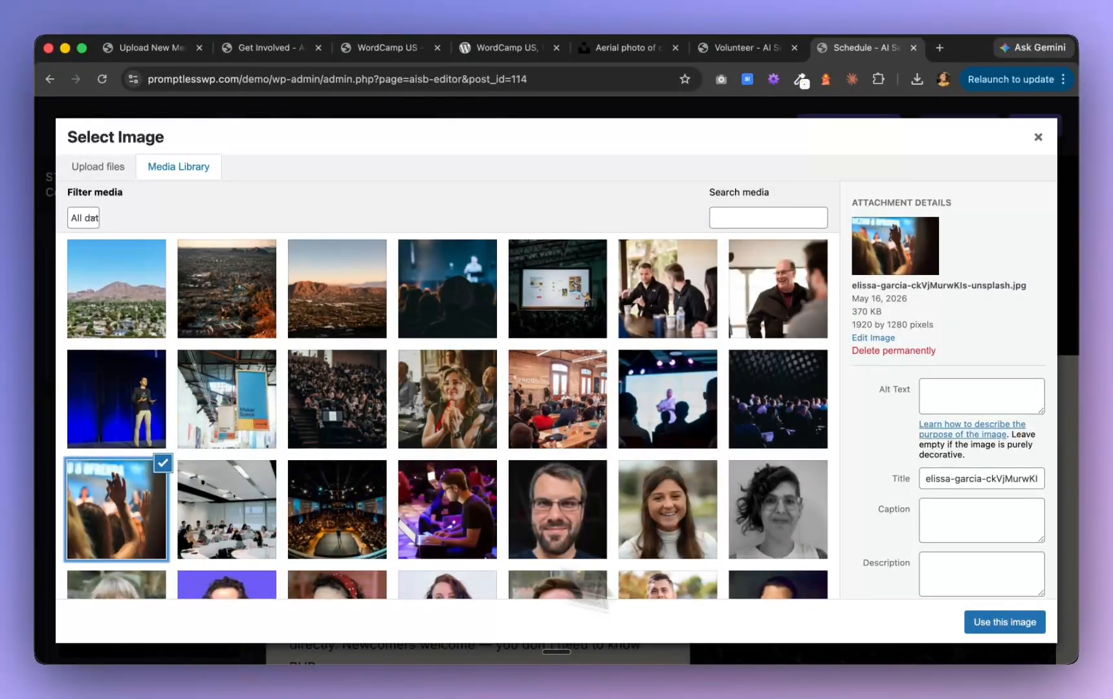
{"action": "left_click", "coordinate": [996, 631]}
{"action": "scroll", "coordinate": [919, 479], "scroll_direction": "down", "scroll_amount": 4}
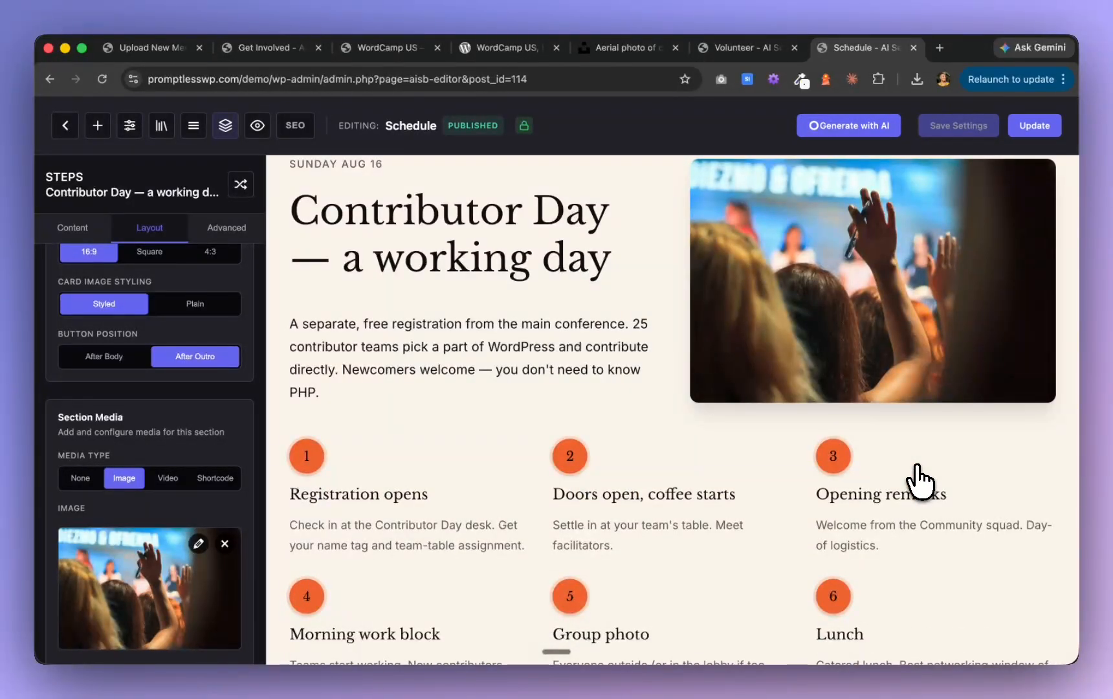
Review the home page preview from the hero through the event, speaker and Phoenix sections to the FAQ
{"action": "scroll", "coordinate": [919, 479], "scroll_direction": "down", "scroll_amount": 10}
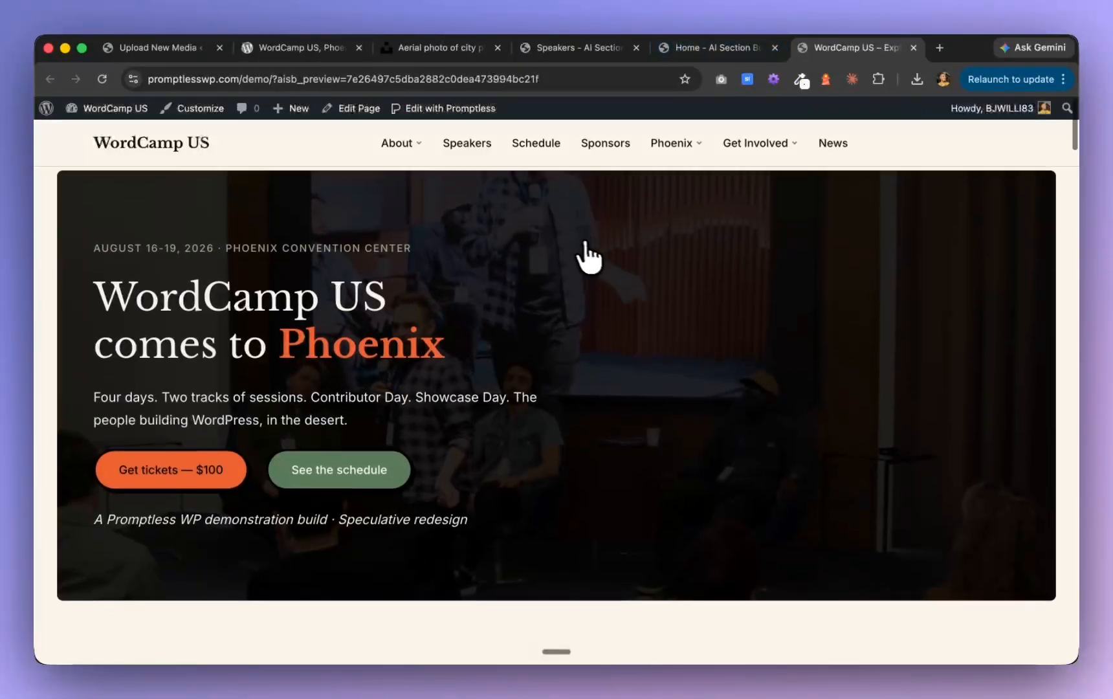
{"action": "scroll", "coordinate": [586, 255], "scroll_direction": "down", "scroll_amount": 10}
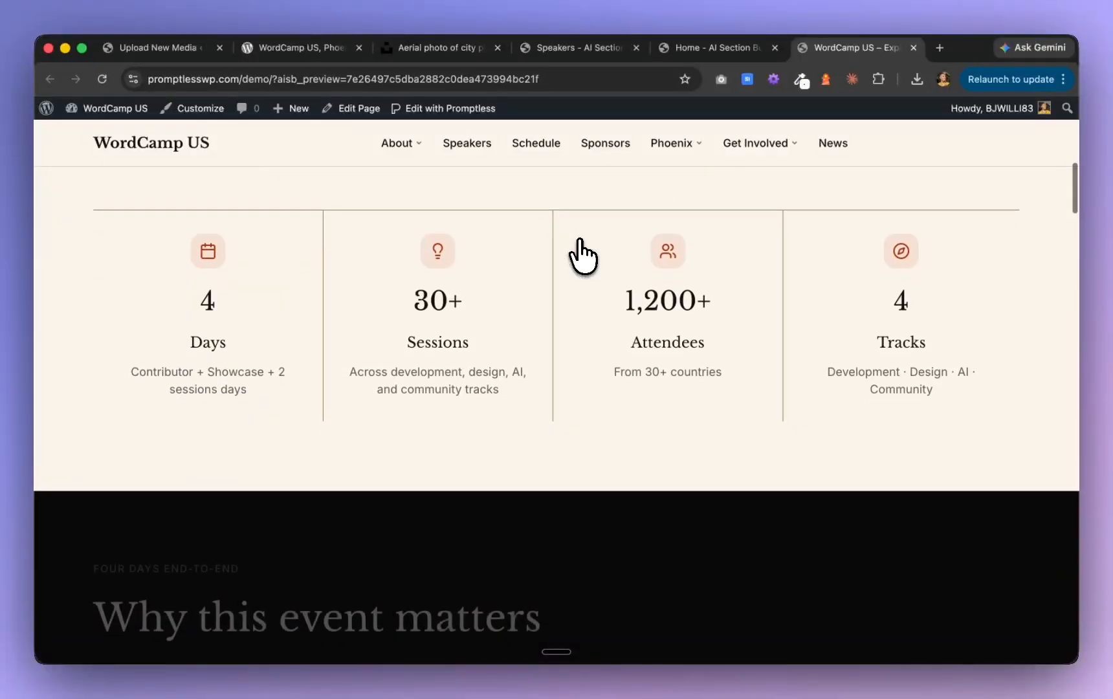
{"action": "scroll", "coordinate": [583, 256], "scroll_direction": "down", "scroll_amount": 10}
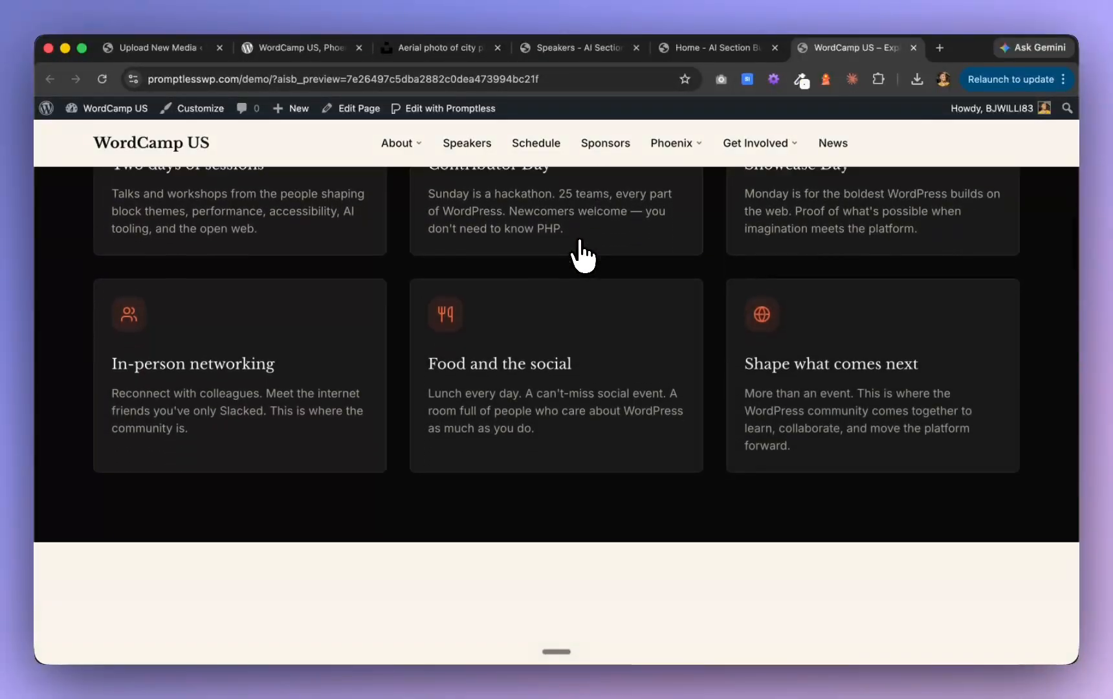
{"action": "scroll", "coordinate": [584, 256], "scroll_direction": "down", "scroll_amount": 10}
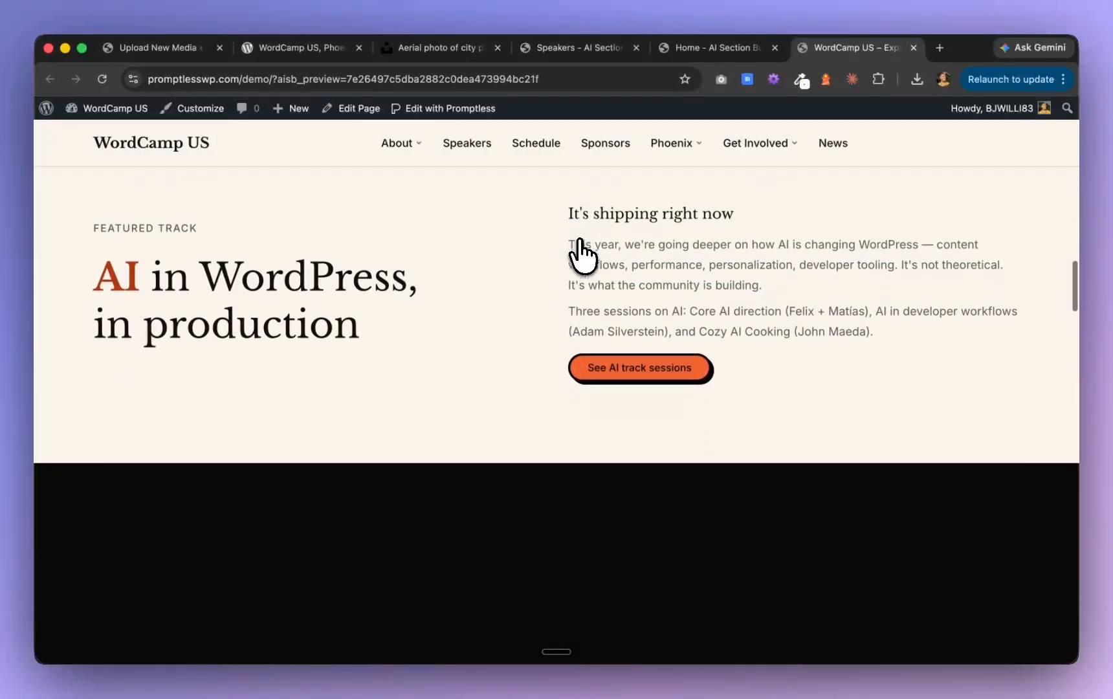
{"action": "scroll", "coordinate": [583, 256], "scroll_direction": "down", "scroll_amount": 10}
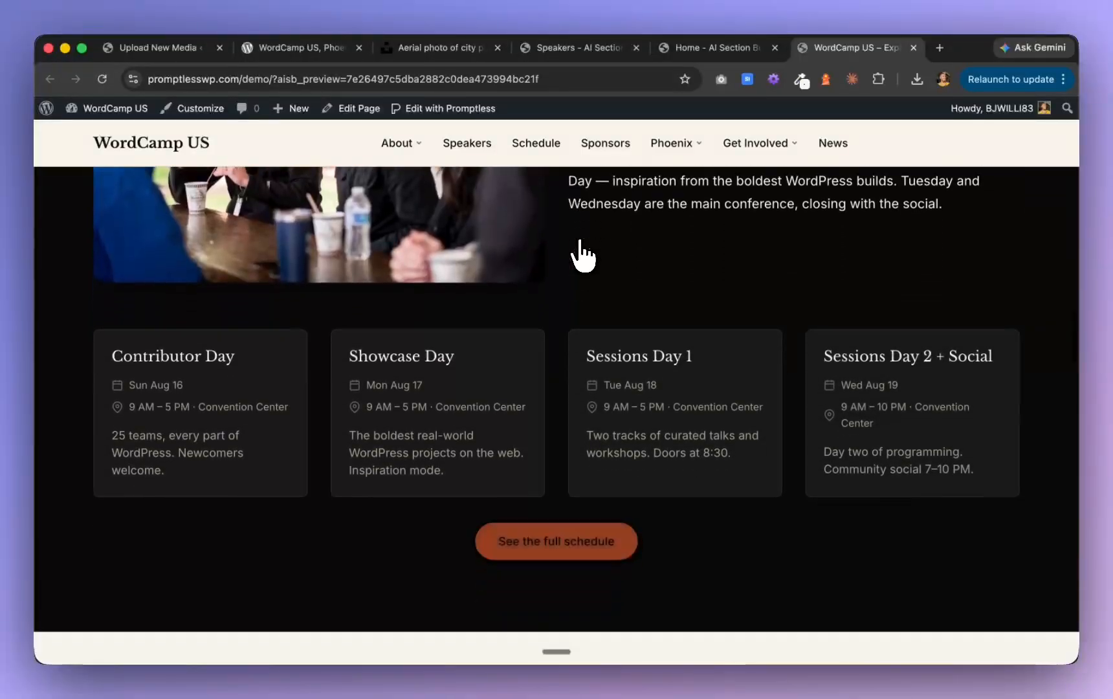
{"action": "scroll", "coordinate": [583, 256], "scroll_direction": "down", "scroll_amount": 10}
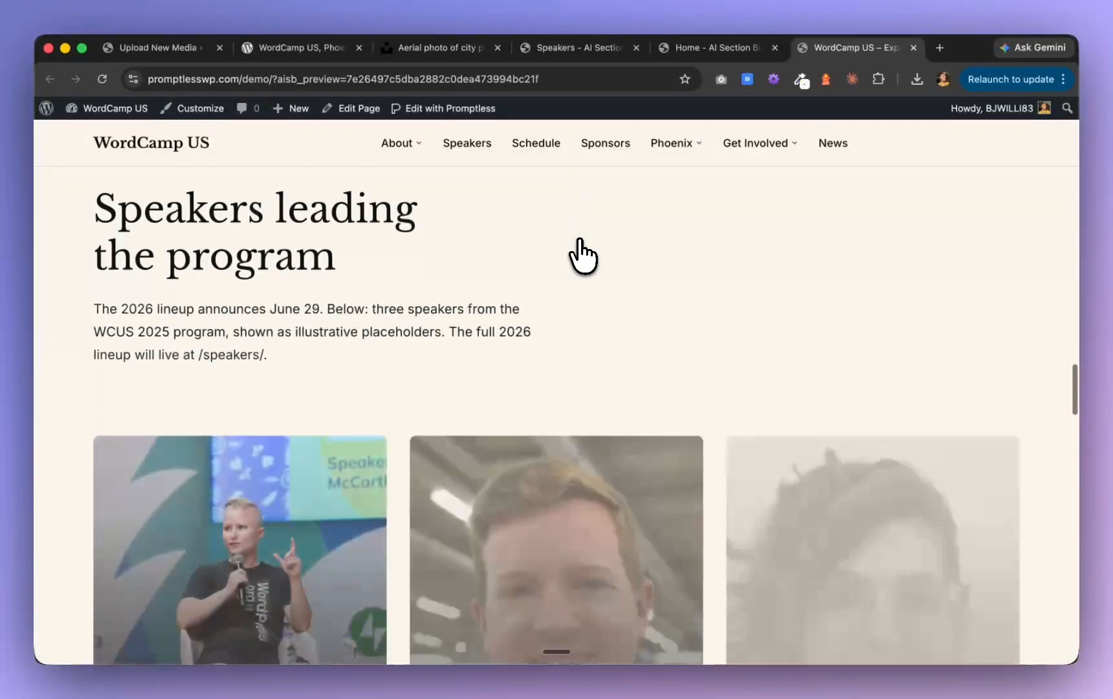
{"action": "scroll", "coordinate": [582, 256], "scroll_direction": "down", "scroll_amount": 10}
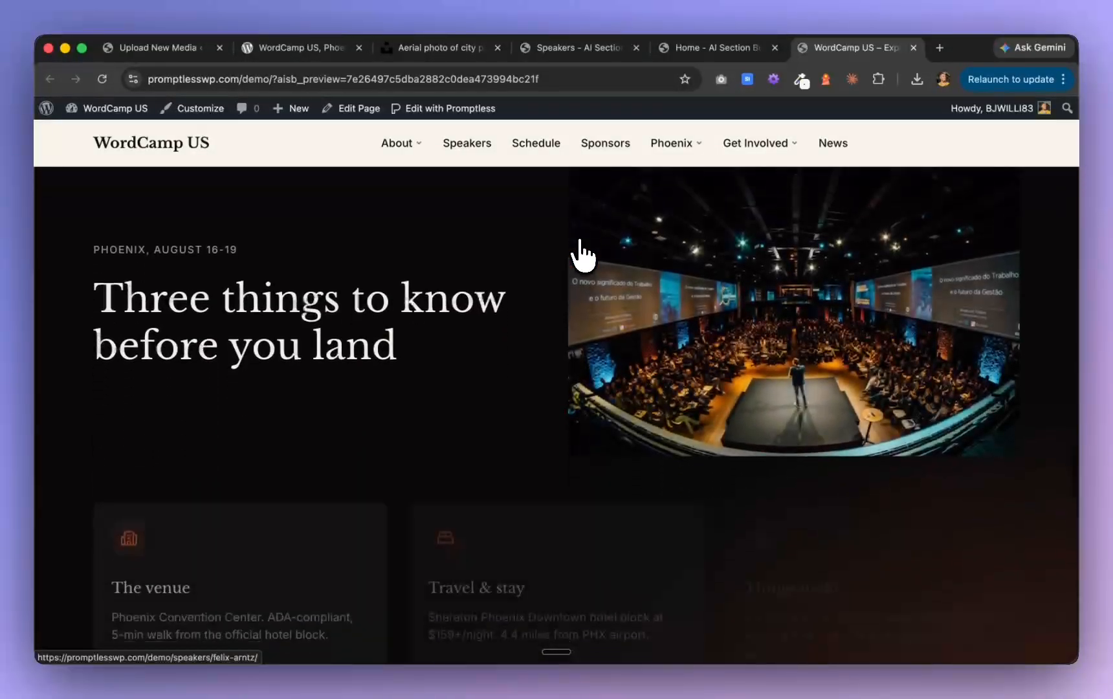
{"action": "scroll", "coordinate": [582, 252], "scroll_direction": "down", "scroll_amount": 10}
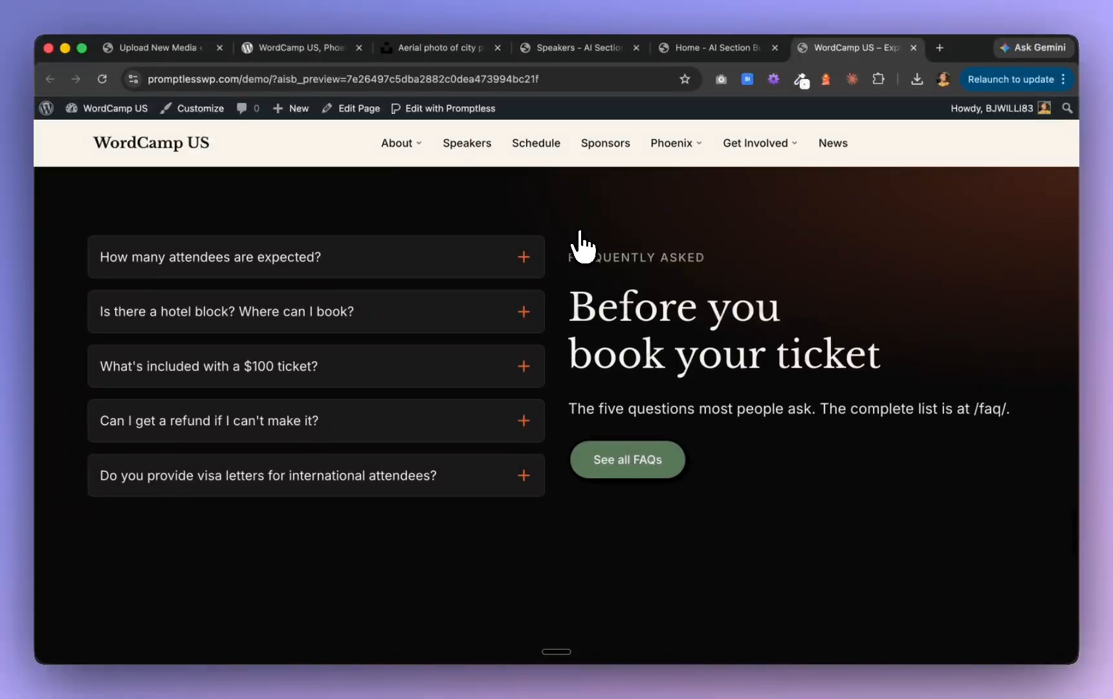
{"action": "scroll", "coordinate": [582, 245], "scroll_direction": "down", "scroll_amount": 10}
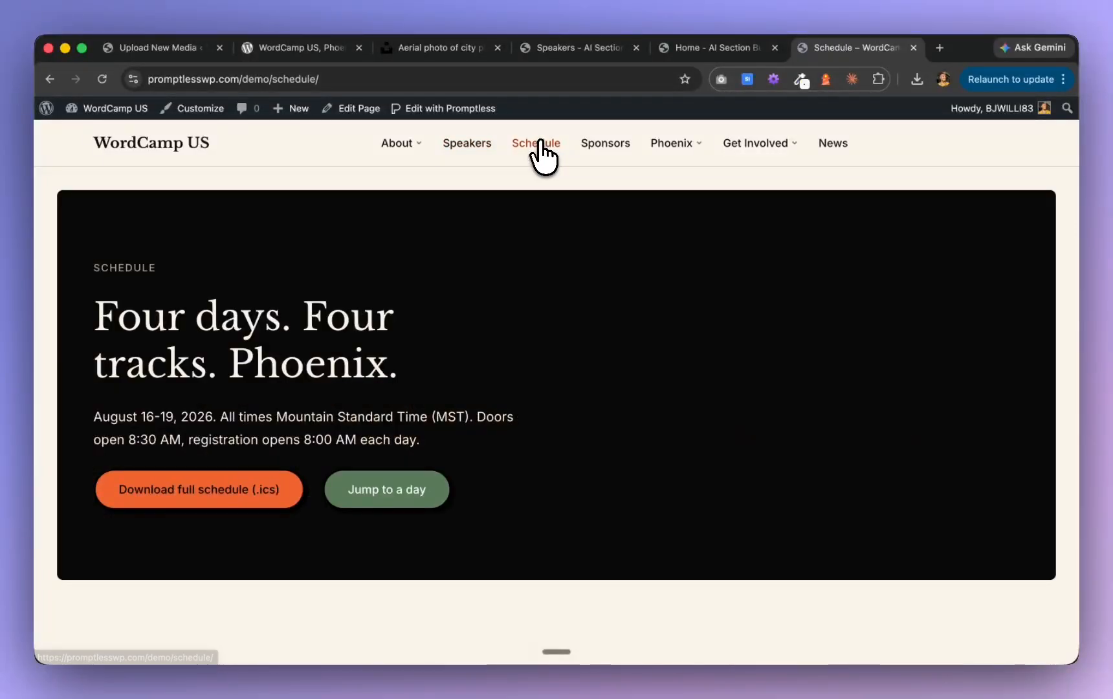
Review the live Schedule page, checking the day cards, Contributor Day steps, session cards and Community Social section
{"action": "scroll", "coordinate": [545, 388], "scroll_direction": "down", "scroll_amount": 20}
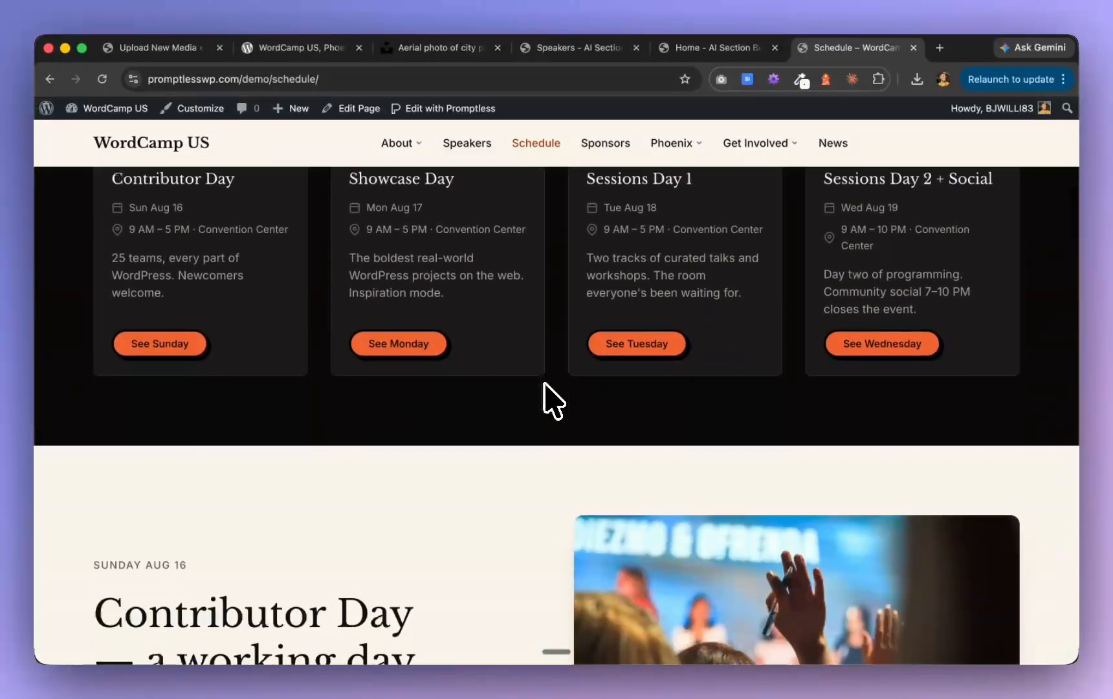
{"action": "scroll", "coordinate": [544, 388], "scroll_direction": "down", "scroll_amount": 4}
{"action": "scroll", "coordinate": [545, 381], "scroll_direction": "up", "scroll_amount": 6}
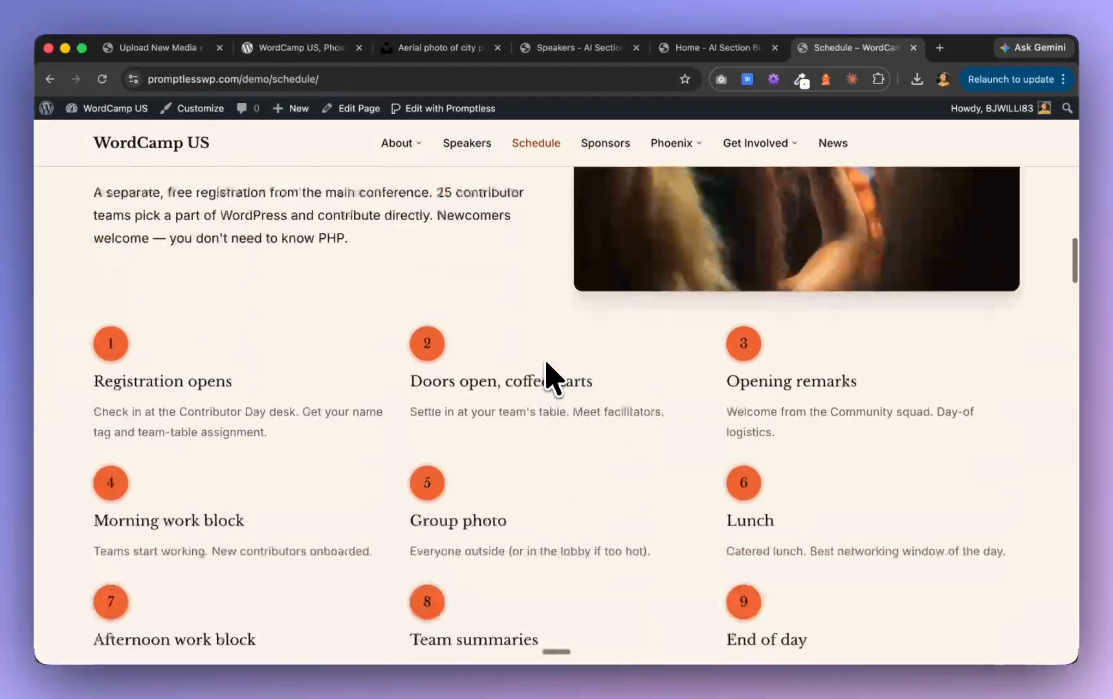
{"action": "scroll", "coordinate": [548, 360], "scroll_direction": "down", "scroll_amount": 15}
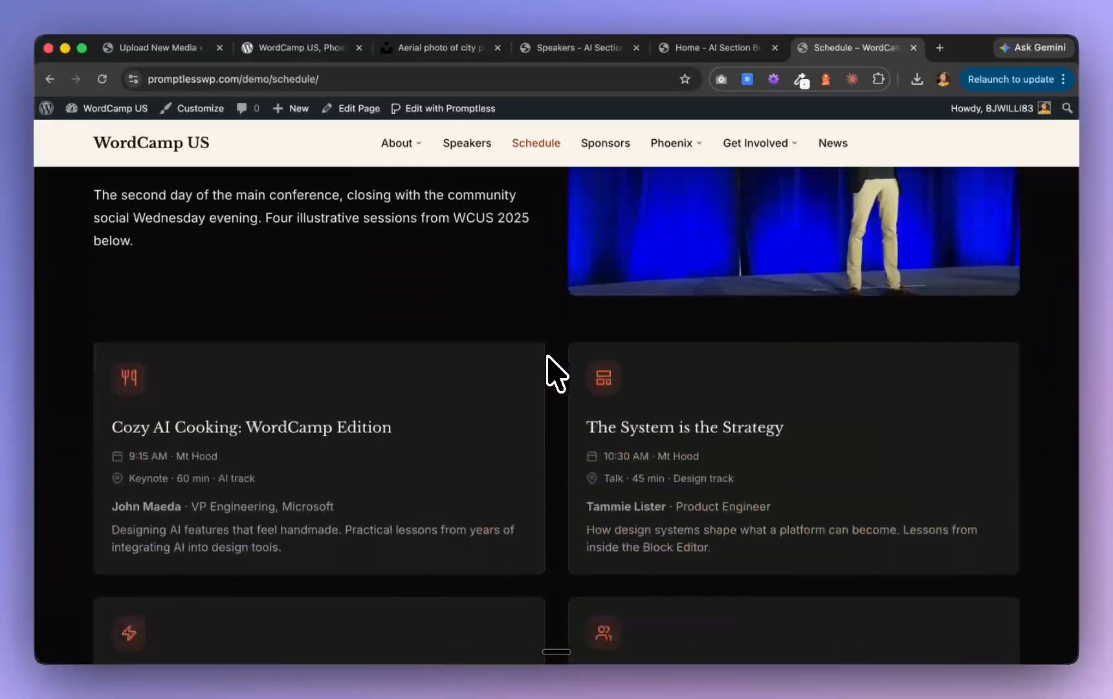
{"action": "scroll", "coordinate": [548, 360], "scroll_direction": "down", "scroll_amount": 6}
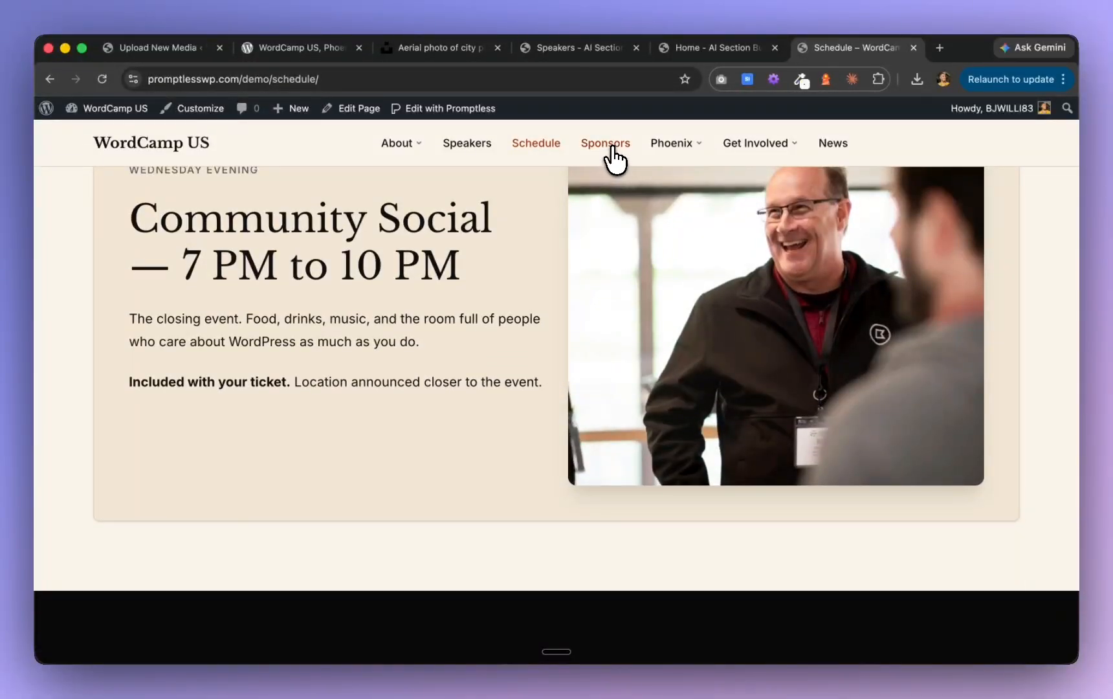
Open the Sponsors page and review the sponsor tier sections down to the micro-sponsor cards
{"action": "left_click", "coordinate": [608, 145]}
{"action": "scroll", "coordinate": [597, 370], "scroll_direction": "down", "scroll_amount": 10}
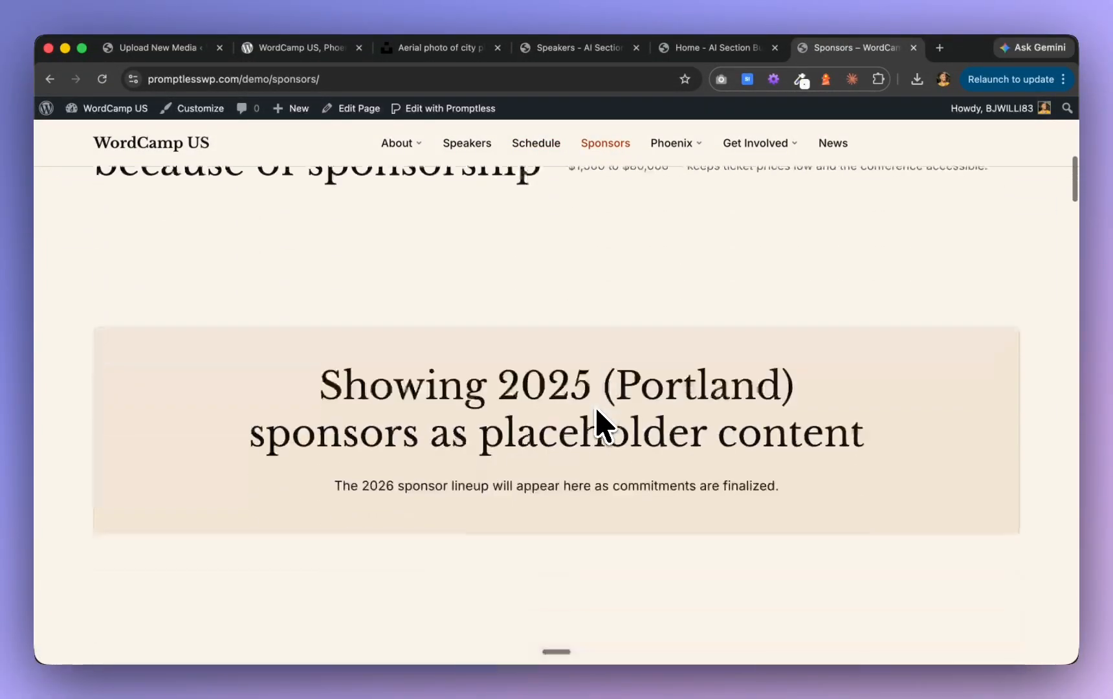
{"action": "scroll", "coordinate": [597, 410], "scroll_direction": "down", "scroll_amount": 12}
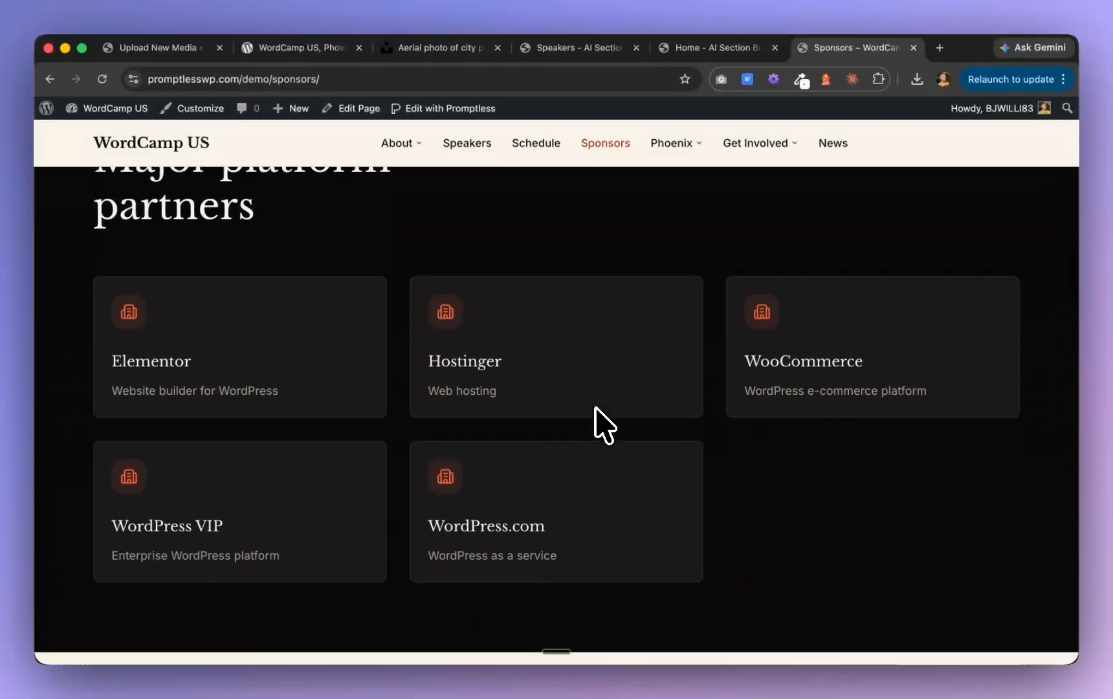
{"action": "scroll", "coordinate": [605, 426], "scroll_direction": "down", "scroll_amount": 15}
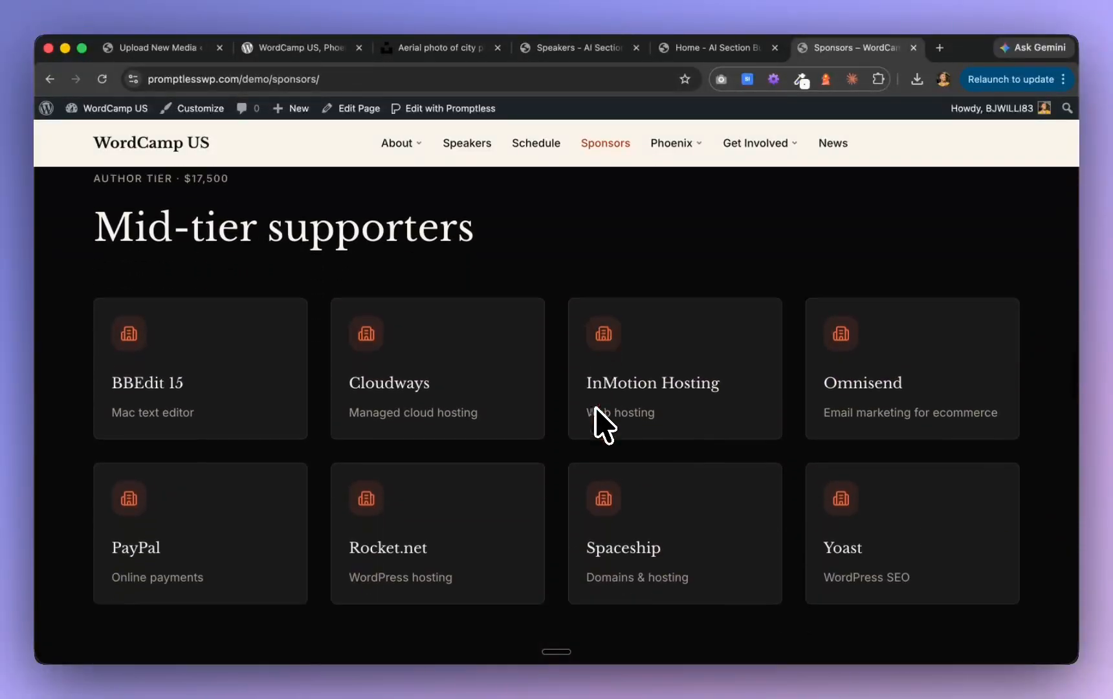
{"action": "scroll", "coordinate": [606, 426], "scroll_direction": "down", "scroll_amount": 15}
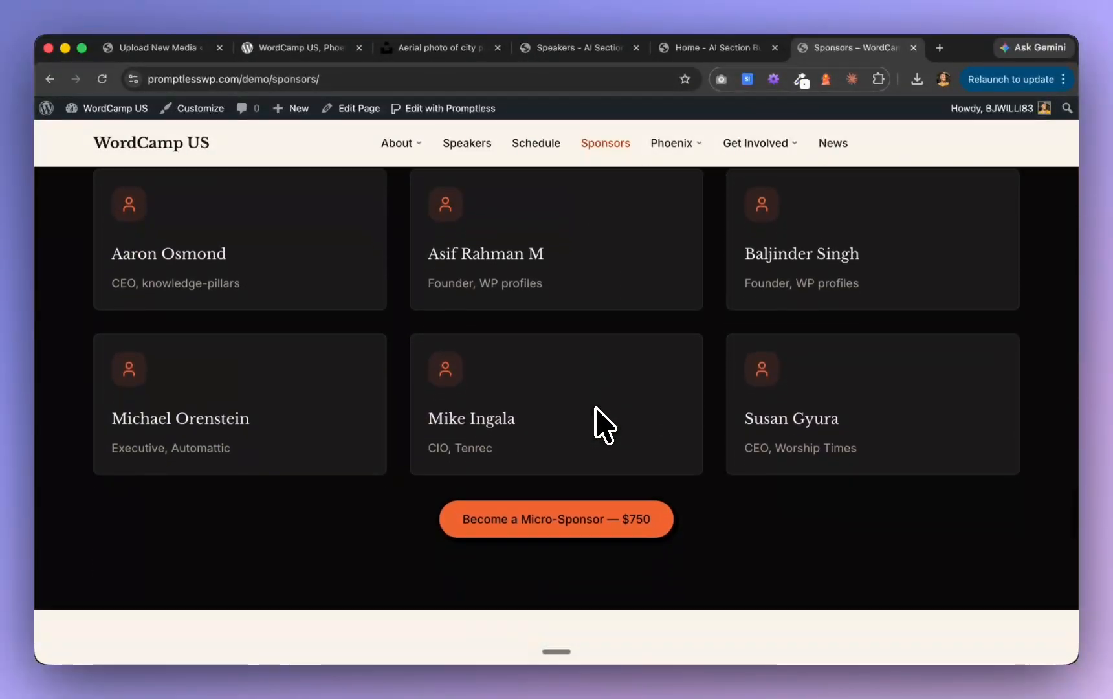
{"action": "scroll", "coordinate": [605, 426], "scroll_direction": "down", "scroll_amount": 10}
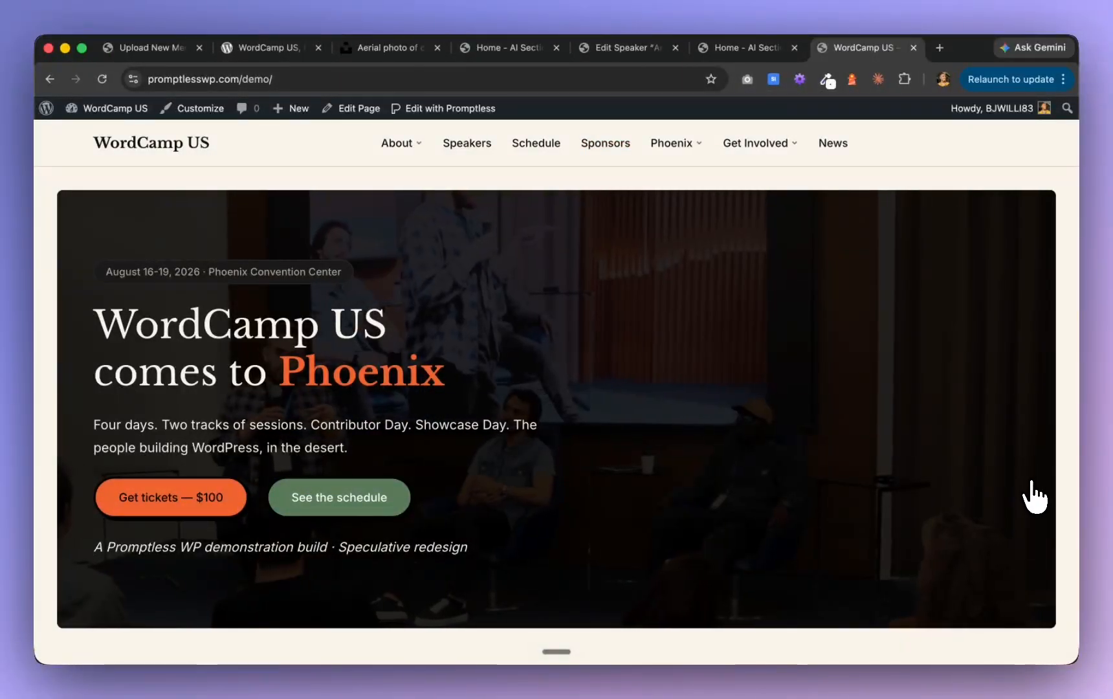
Examine the revised live home page from the hero to the closing call to action, including the Speak, Sponsor, Volunteer and Contribute cards
{"action": "scroll", "coordinate": [1034, 497], "scroll_direction": "down", "scroll_amount": 3}
{"action": "scroll", "coordinate": [1034, 497], "scroll_direction": "down", "scroll_amount": 3}
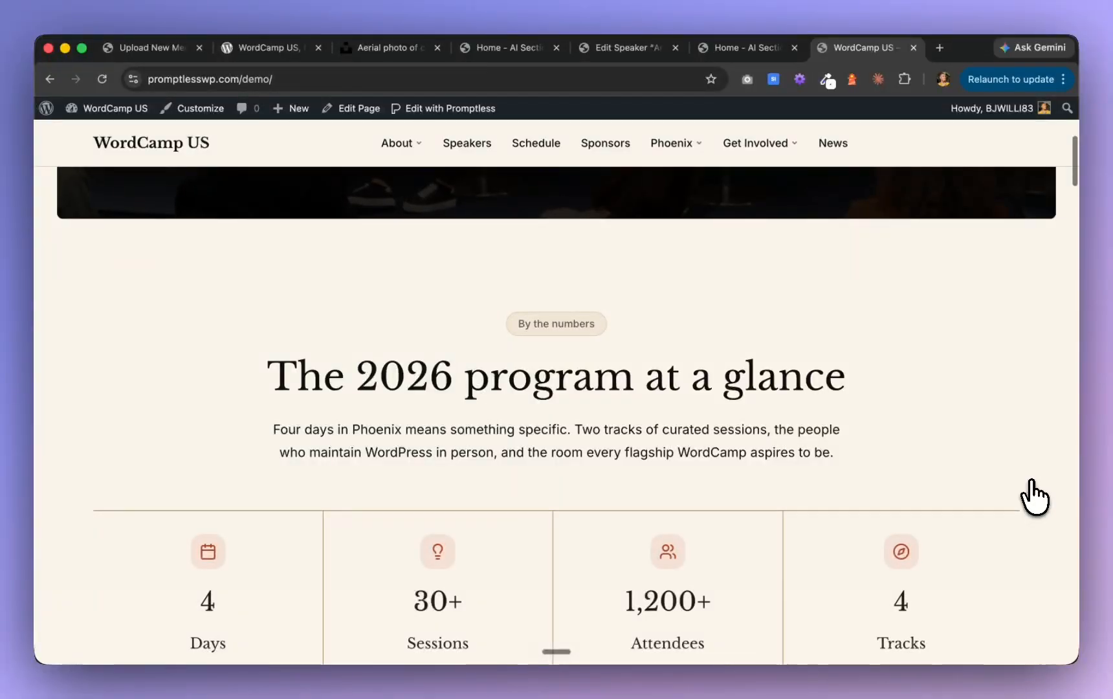
{"action": "scroll", "coordinate": [1034, 497], "scroll_direction": "down", "scroll_amount": 5}
{"action": "scroll", "coordinate": [1034, 496], "scroll_direction": "down", "scroll_amount": 3}
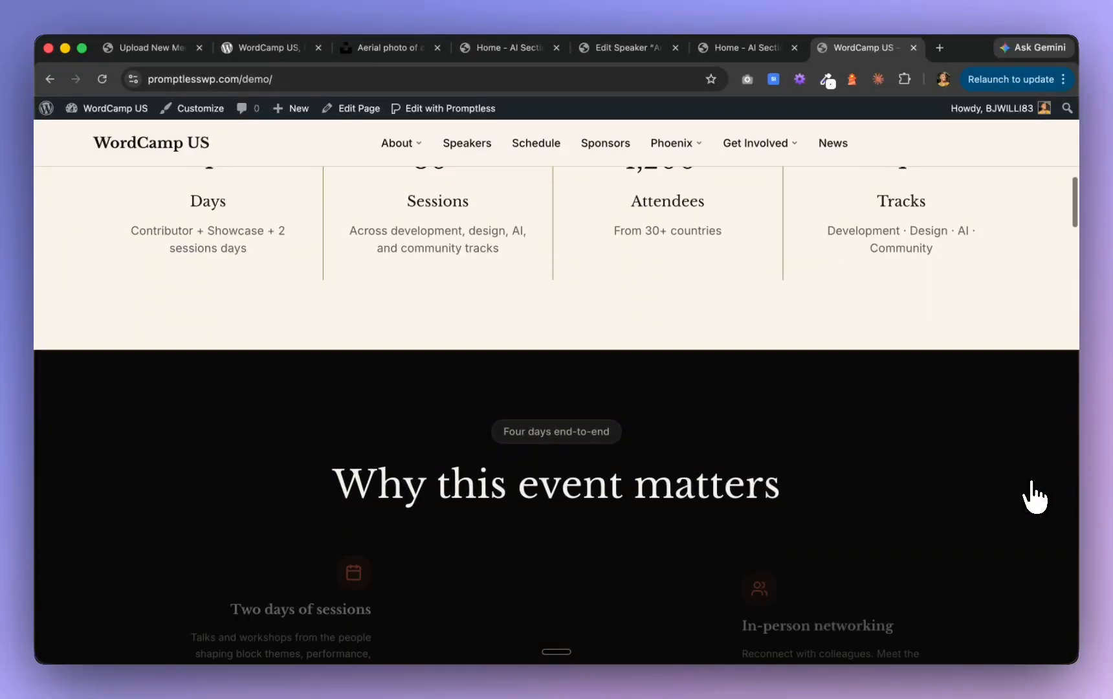
{"action": "scroll", "coordinate": [1035, 497], "scroll_direction": "down", "scroll_amount": 4}
{"action": "scroll", "coordinate": [1034, 497], "scroll_direction": "down", "scroll_amount": 4}
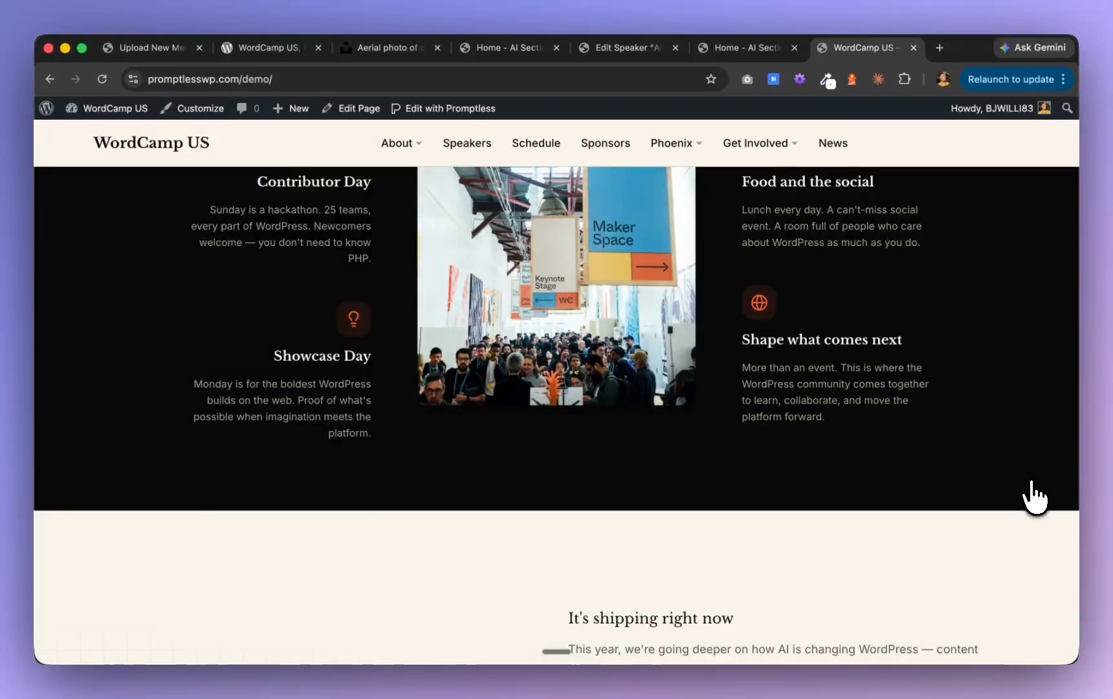
{"action": "scroll", "coordinate": [1034, 497], "scroll_direction": "down", "scroll_amount": 1}
{"action": "scroll", "coordinate": [1035, 497], "scroll_direction": "down", "scroll_amount": 12}
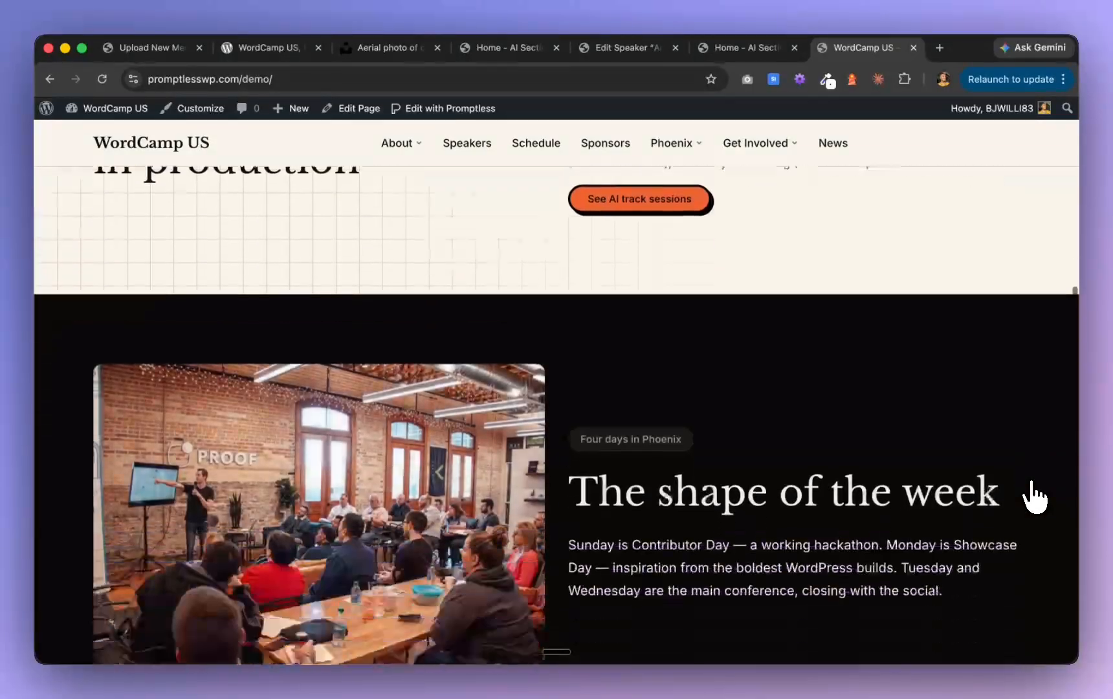
{"action": "scroll", "coordinate": [1034, 497], "scroll_direction": "down", "scroll_amount": 6}
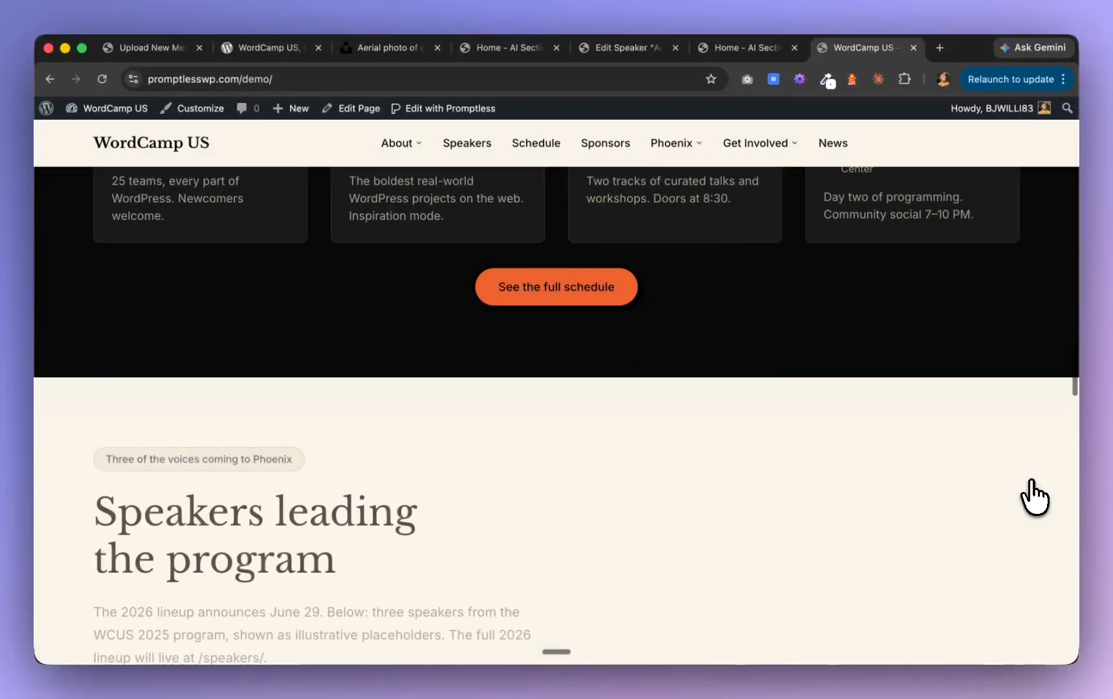
{"action": "scroll", "coordinate": [1034, 497], "scroll_direction": "down", "scroll_amount": 9}
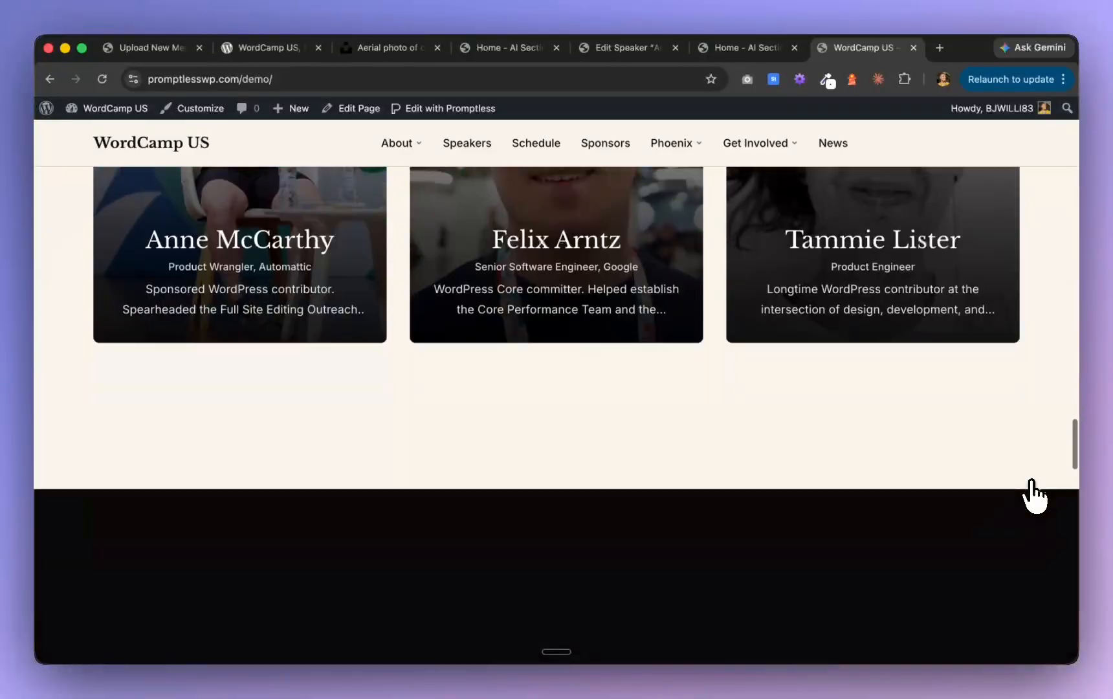
{"action": "scroll", "coordinate": [1035, 497], "scroll_direction": "down", "scroll_amount": 3}
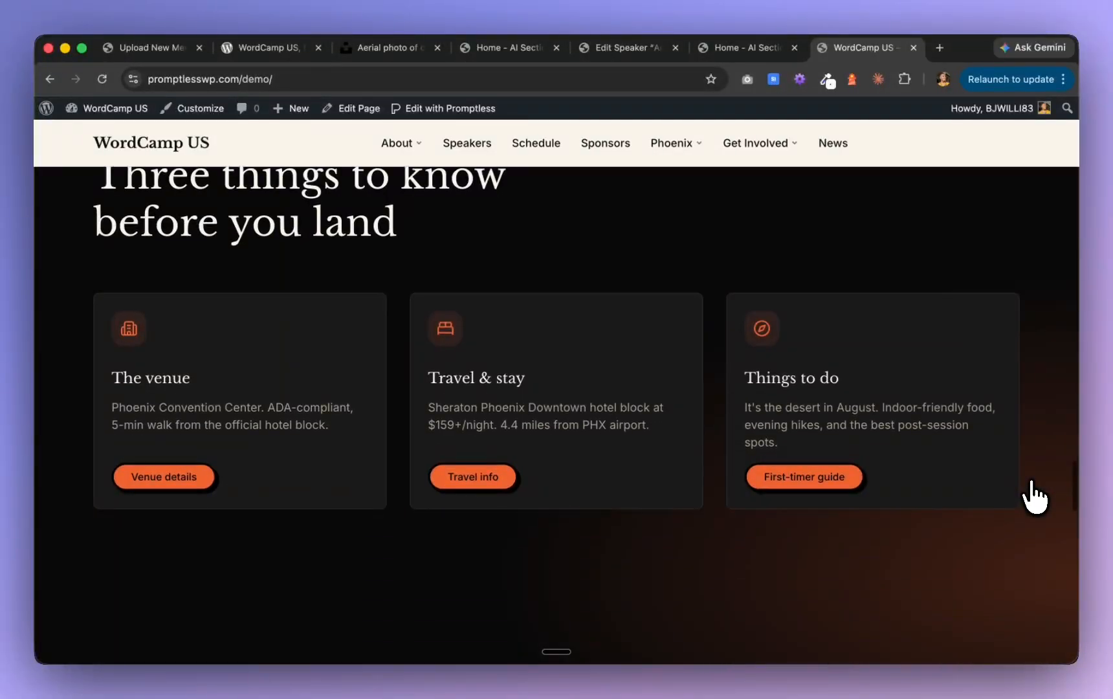
{"action": "scroll", "coordinate": [1034, 497], "scroll_direction": "down", "scroll_amount": 10}
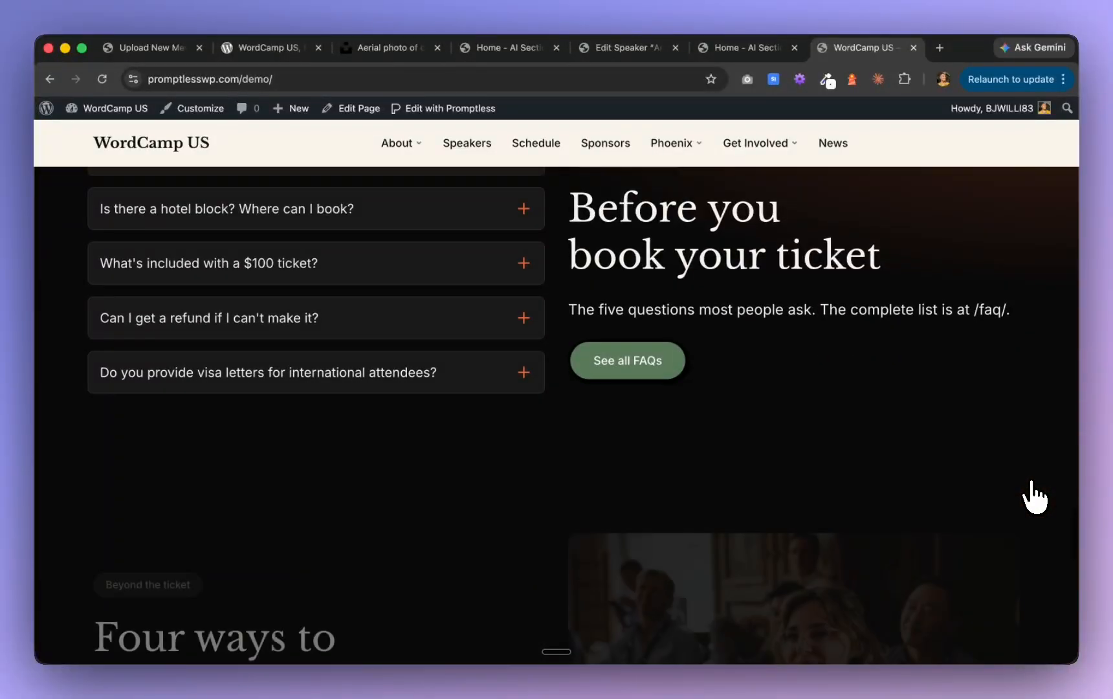
{"action": "scroll", "coordinate": [1034, 497], "scroll_direction": "down", "scroll_amount": 6}
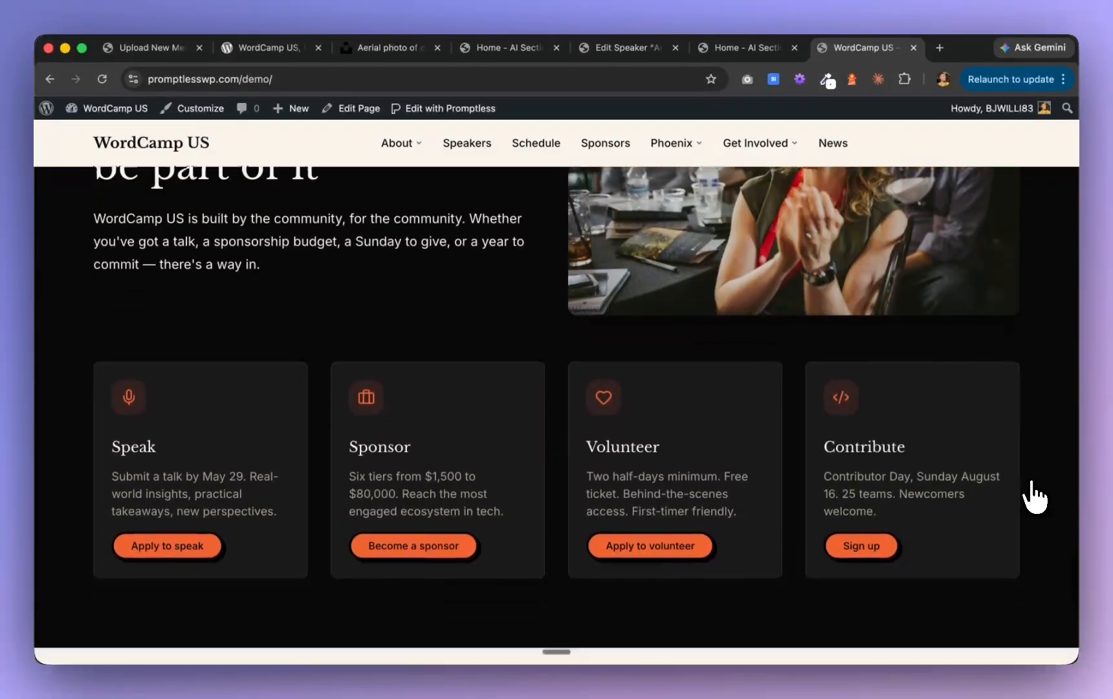
{"action": "scroll", "coordinate": [1035, 497], "scroll_direction": "down", "scroll_amount": 5}
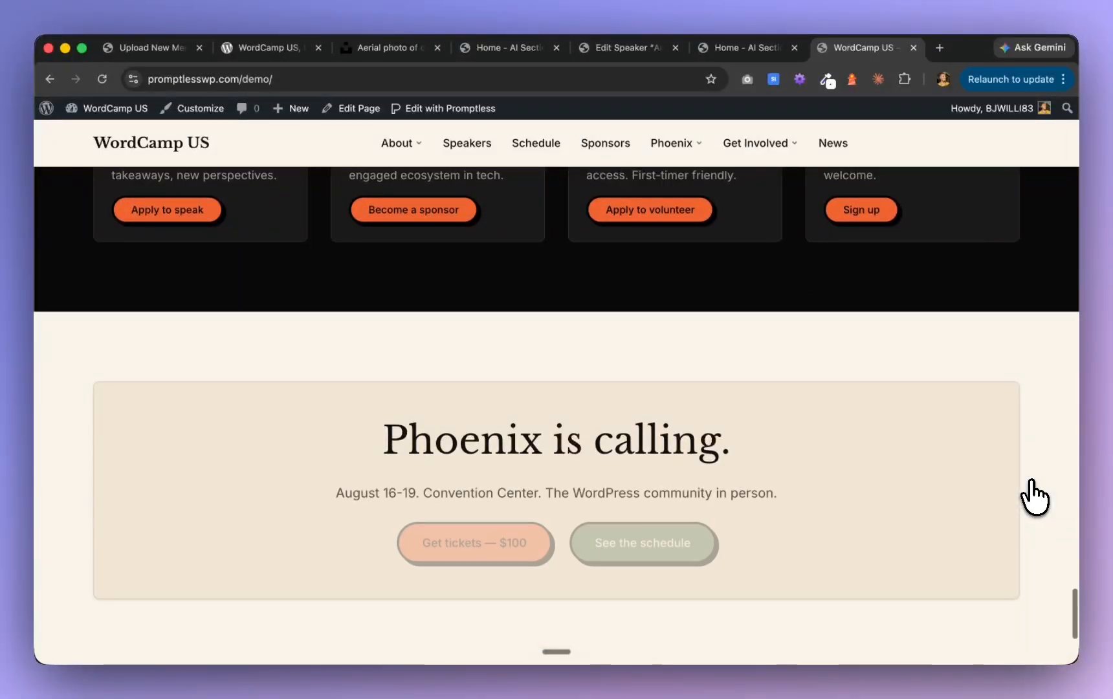
{"action": "scroll", "coordinate": [1034, 497], "scroll_direction": "down", "scroll_amount": 2}
{"action": "scroll", "coordinate": [1035, 497], "scroll_direction": "up", "scroll_amount": 7}
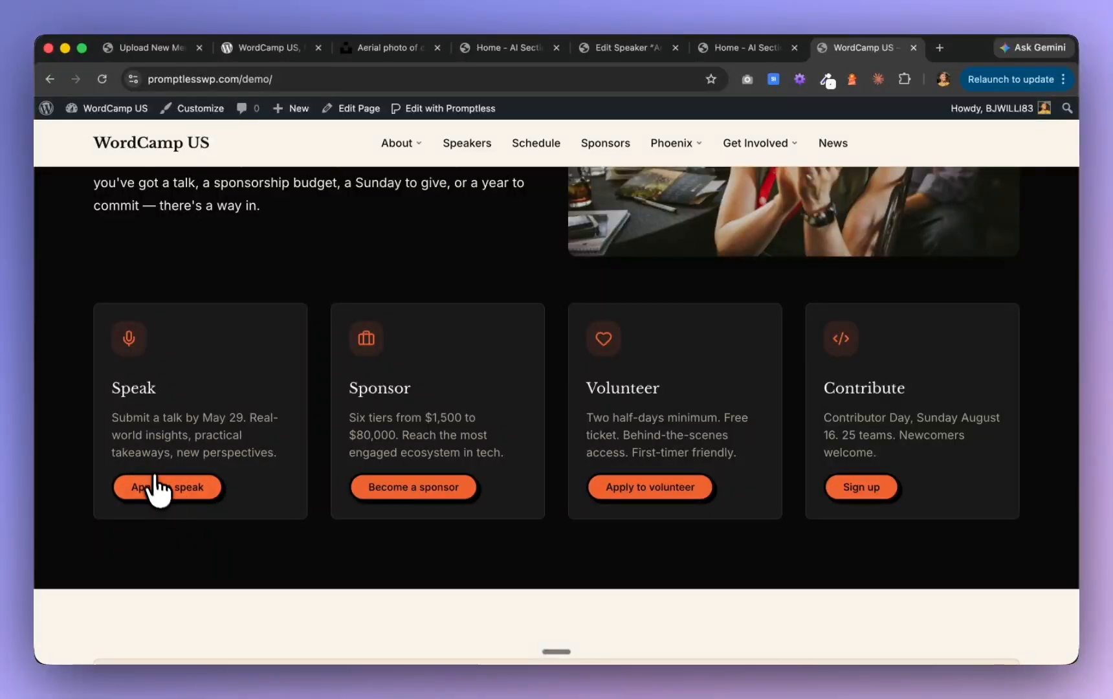
Review the Speak at WCUS page, covering the talk formats, submission timeline, application form and closing call to action
{"action": "scroll", "coordinate": [172, 505], "scroll_direction": "down", "scroll_amount": 12}
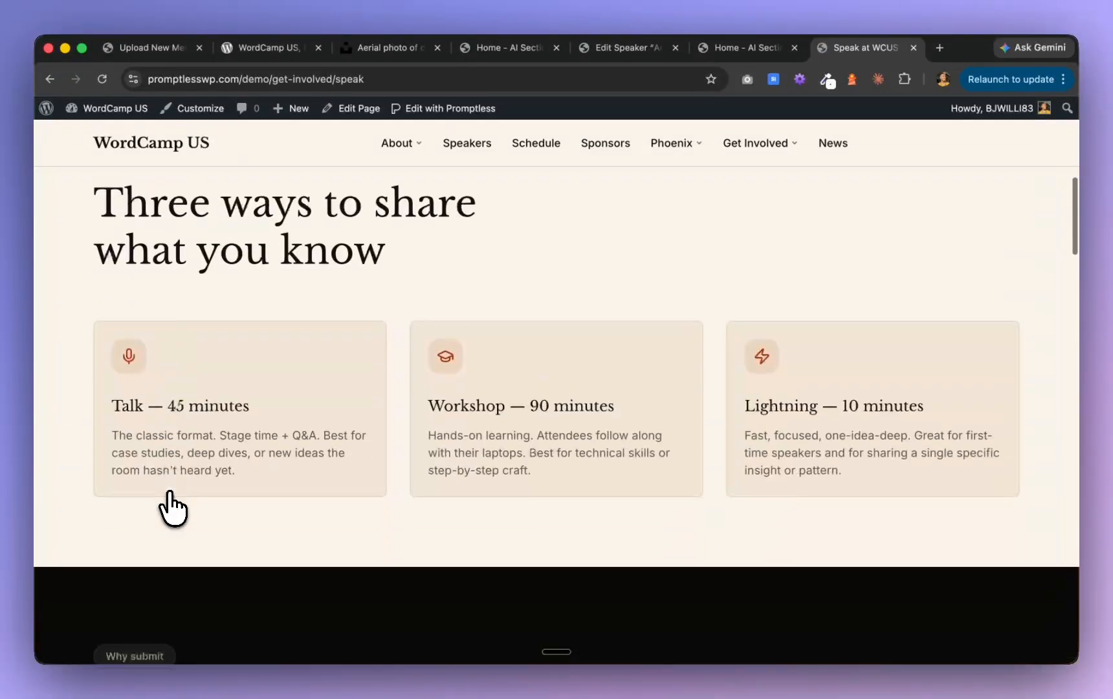
{"action": "scroll", "coordinate": [172, 508], "scroll_direction": "down", "scroll_amount": 15}
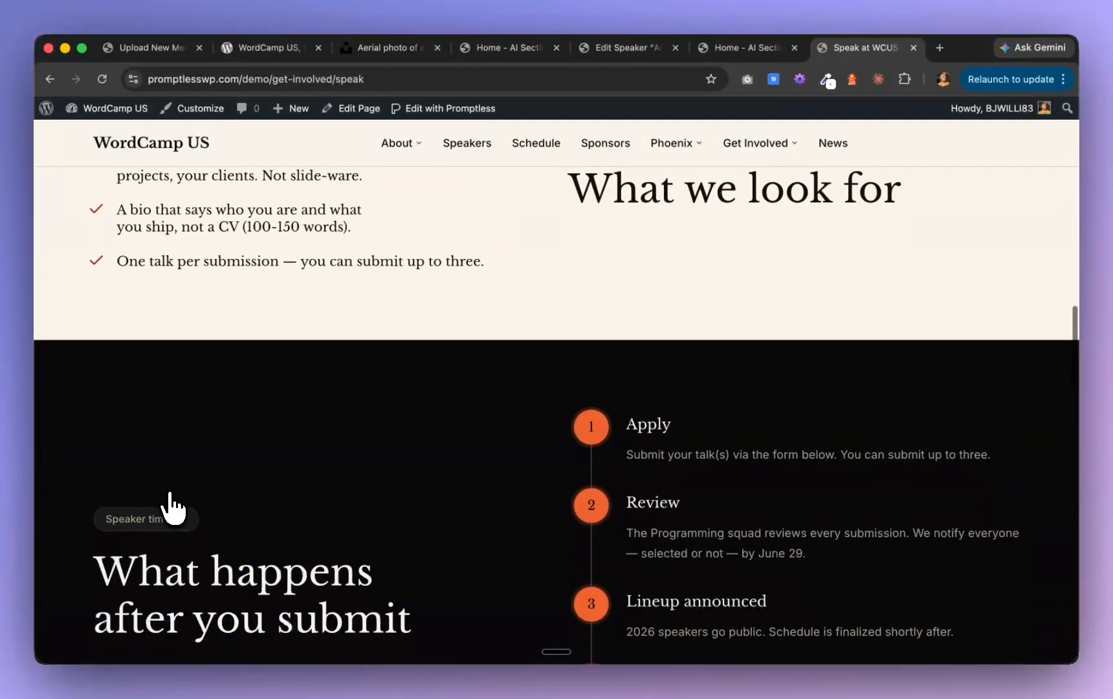
{"action": "scroll", "coordinate": [172, 509], "scroll_direction": "down", "scroll_amount": 15}
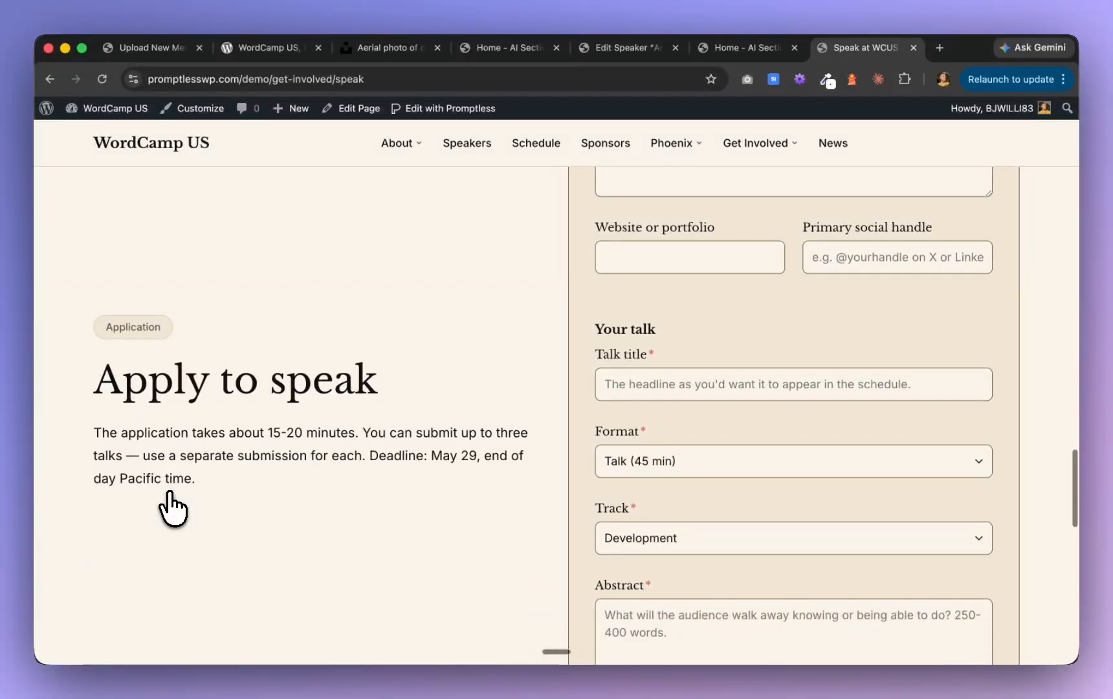
{"action": "scroll", "coordinate": [172, 508], "scroll_direction": "down", "scroll_amount": 5}
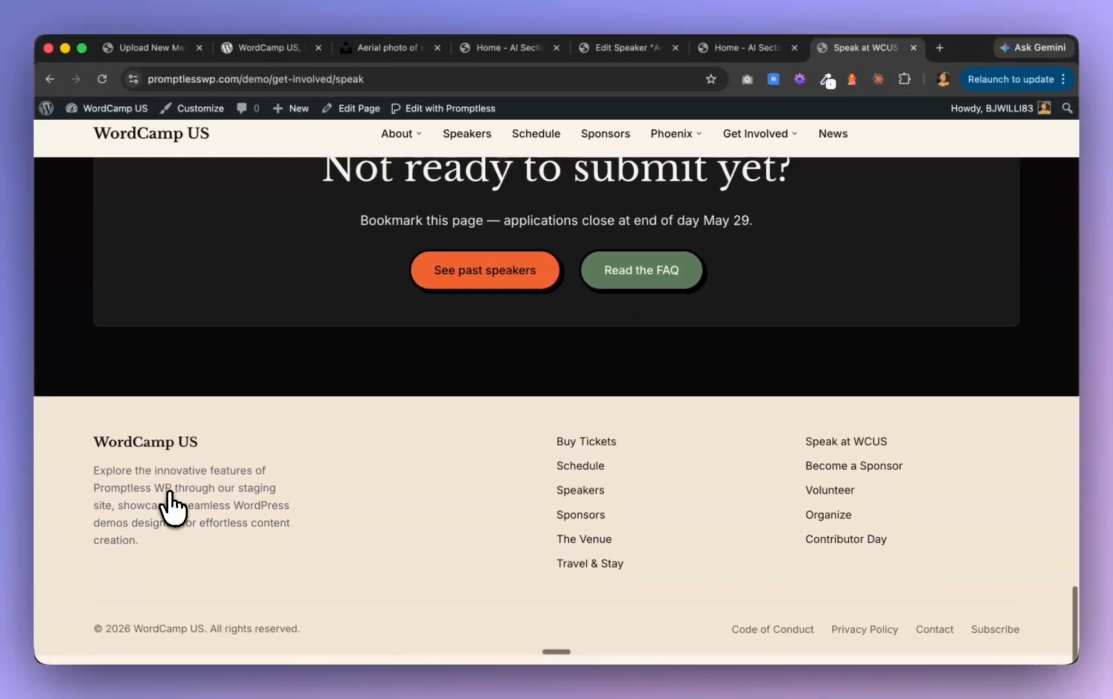
{"action": "scroll", "coordinate": [172, 508], "scroll_direction": "up", "scroll_amount": 15}
{"action": "scroll", "coordinate": [173, 509], "scroll_direction": "down", "scroll_amount": 10}
{"action": "scroll", "coordinate": [172, 508], "scroll_direction": "down", "scroll_amount": 5}
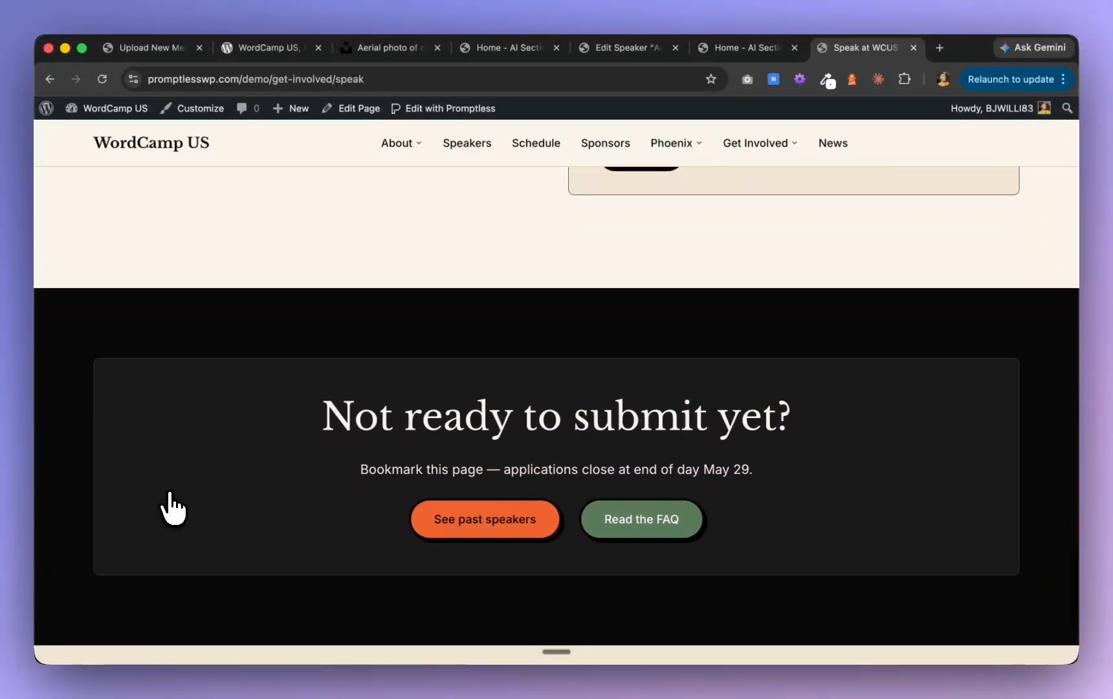
{"action": "scroll", "coordinate": [172, 508], "scroll_direction": "up", "scroll_amount": 20}
{"action": "scroll", "coordinate": [172, 509], "scroll_direction": "up", "scroll_amount": 15}
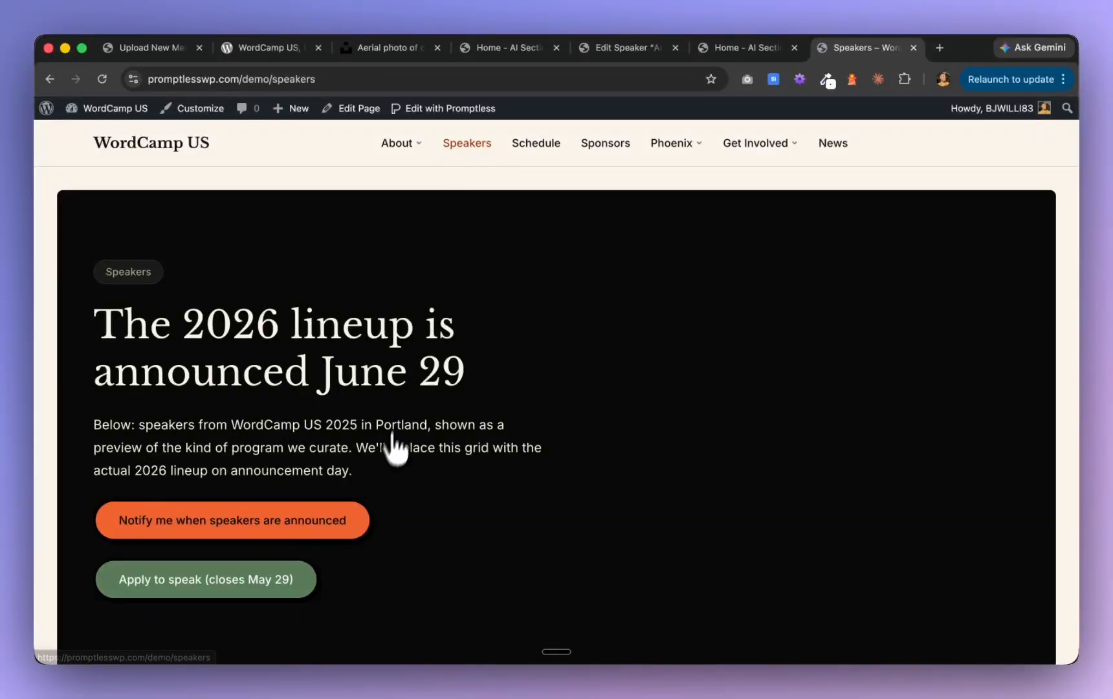
Review the Speakers page's card grid and check two of the individual speaker profile pages linked from it
{"action": "scroll", "coordinate": [391, 453], "scroll_direction": "down", "scroll_amount": 10}
{"action": "scroll", "coordinate": [387, 472], "scroll_direction": "down", "scroll_amount": 10}
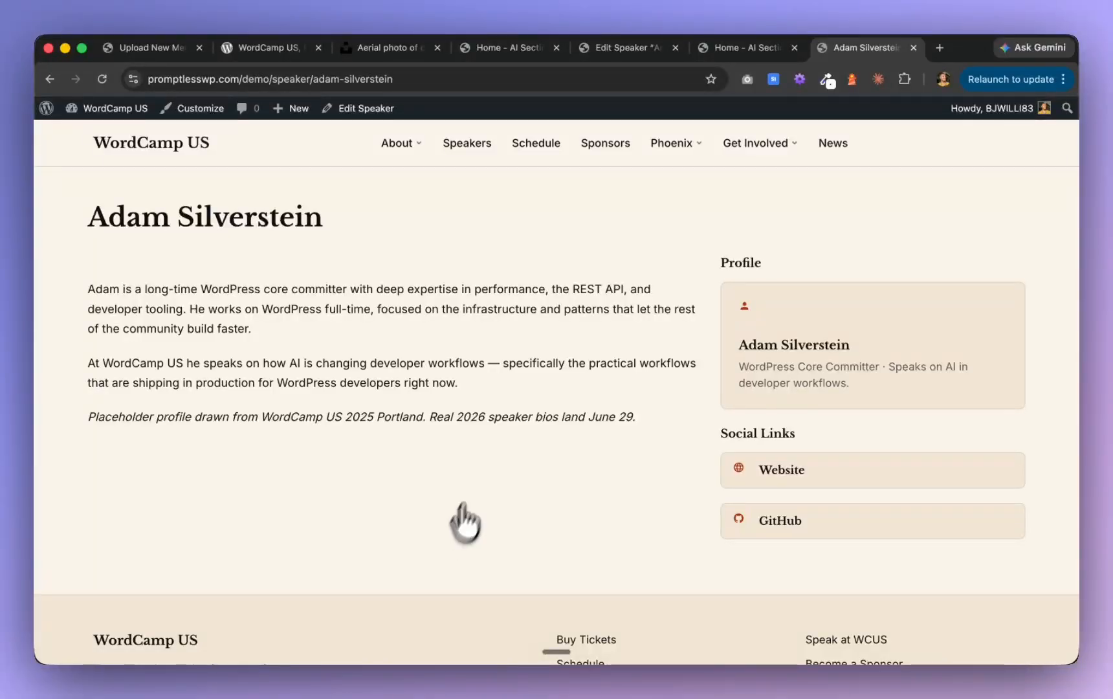
{"action": "scroll", "coordinate": [445, 422], "scroll_direction": "down", "scroll_amount": 3}
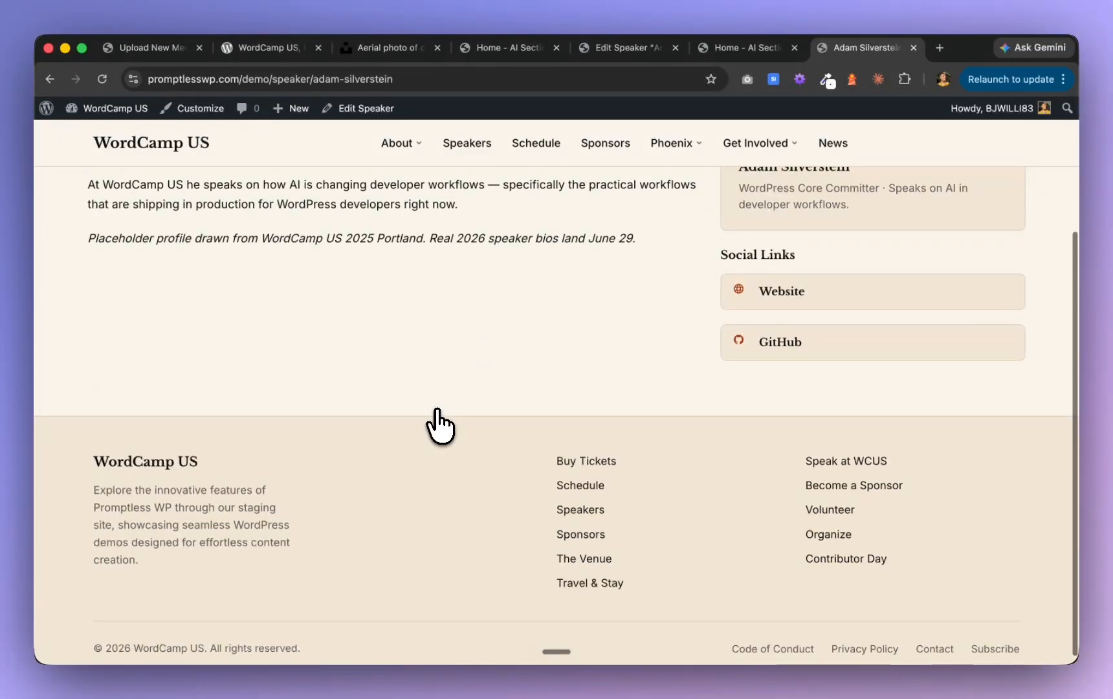
{"action": "scroll", "coordinate": [440, 425], "scroll_direction": "up", "scroll_amount": 3}
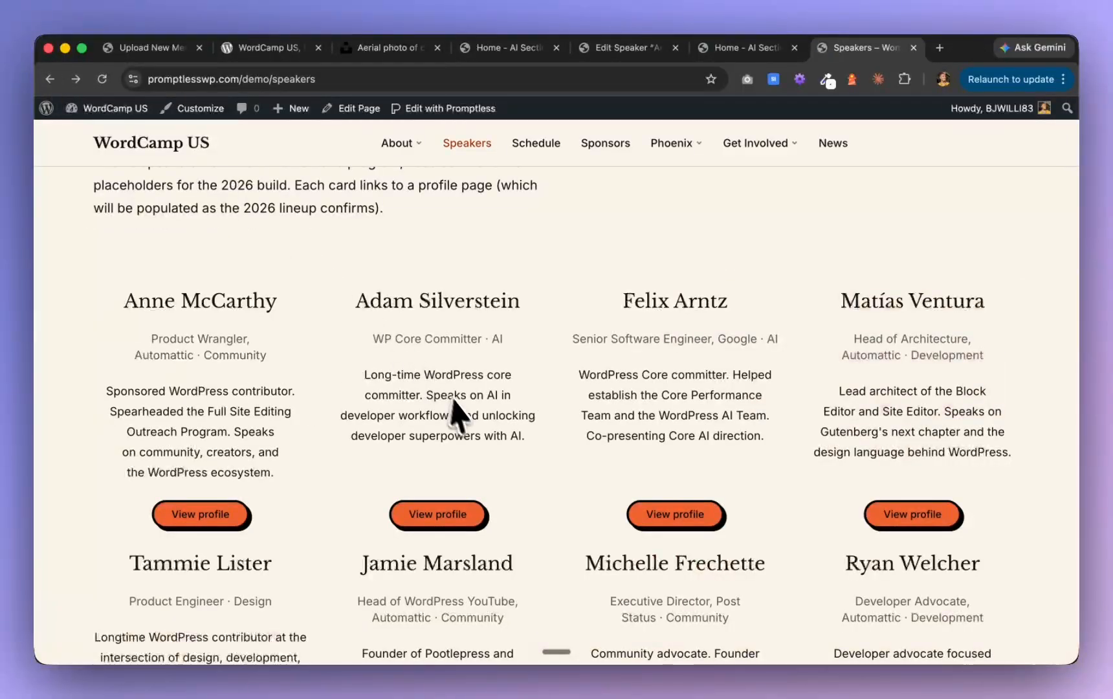
{"action": "scroll", "coordinate": [463, 417], "scroll_direction": "down", "scroll_amount": 5}
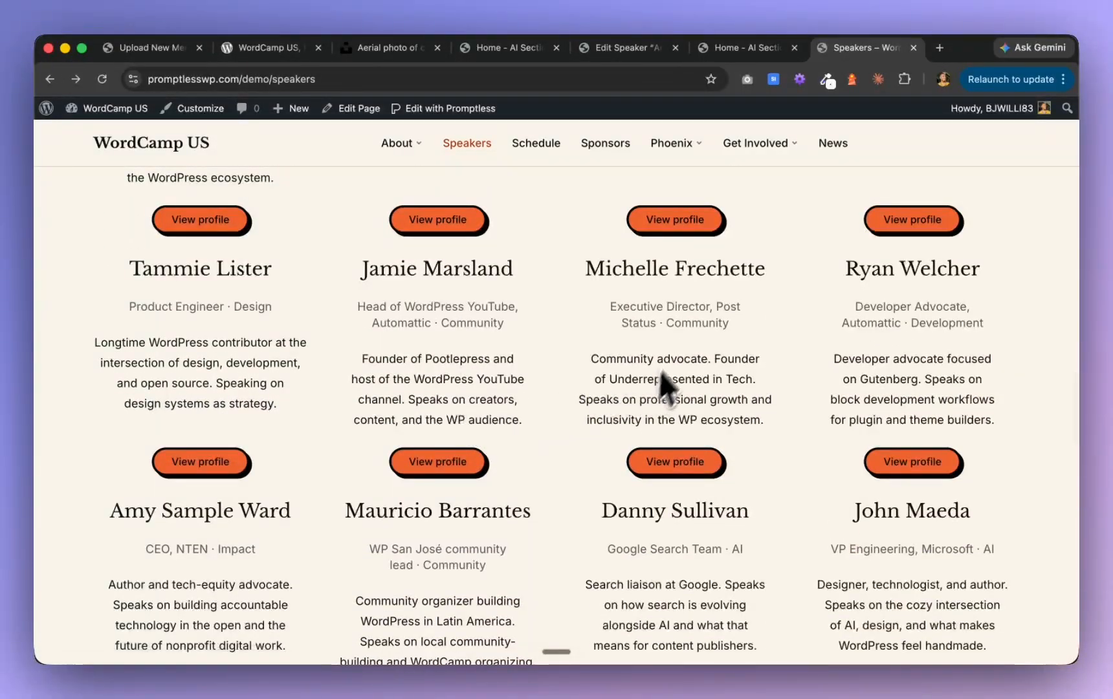
{"action": "scroll", "coordinate": [717, 250], "scroll_direction": "down", "scroll_amount": 3}
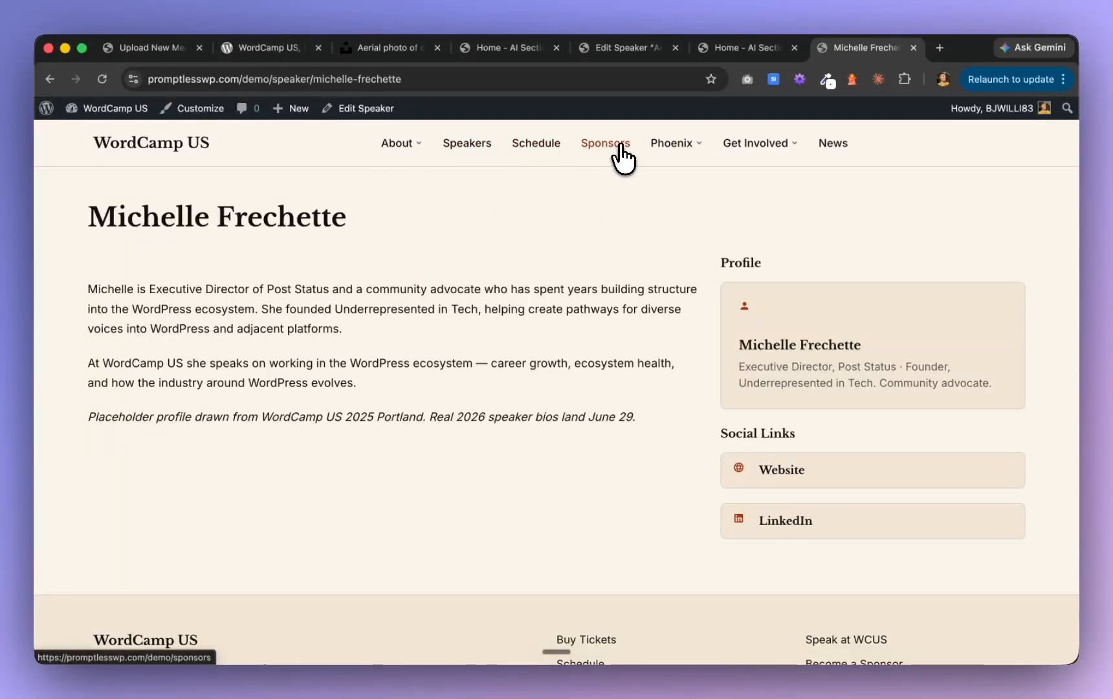
Open the Sponsors page and check the Jetpack sponsor profile linked from the top-tier sponsor cards
{"action": "left_click", "coordinate": [620, 146]}
{"action": "scroll", "coordinate": [489, 427], "scroll_direction": "down", "scroll_amount": 15}
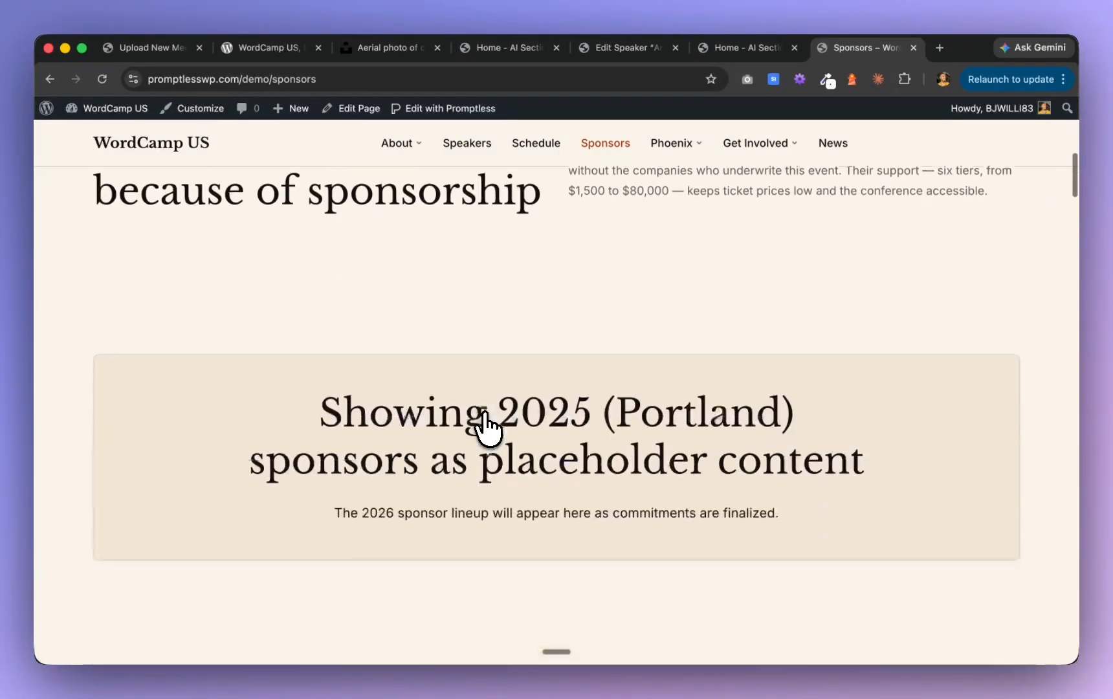
{"action": "scroll", "coordinate": [487, 428], "scroll_direction": "down", "scroll_amount": 6}
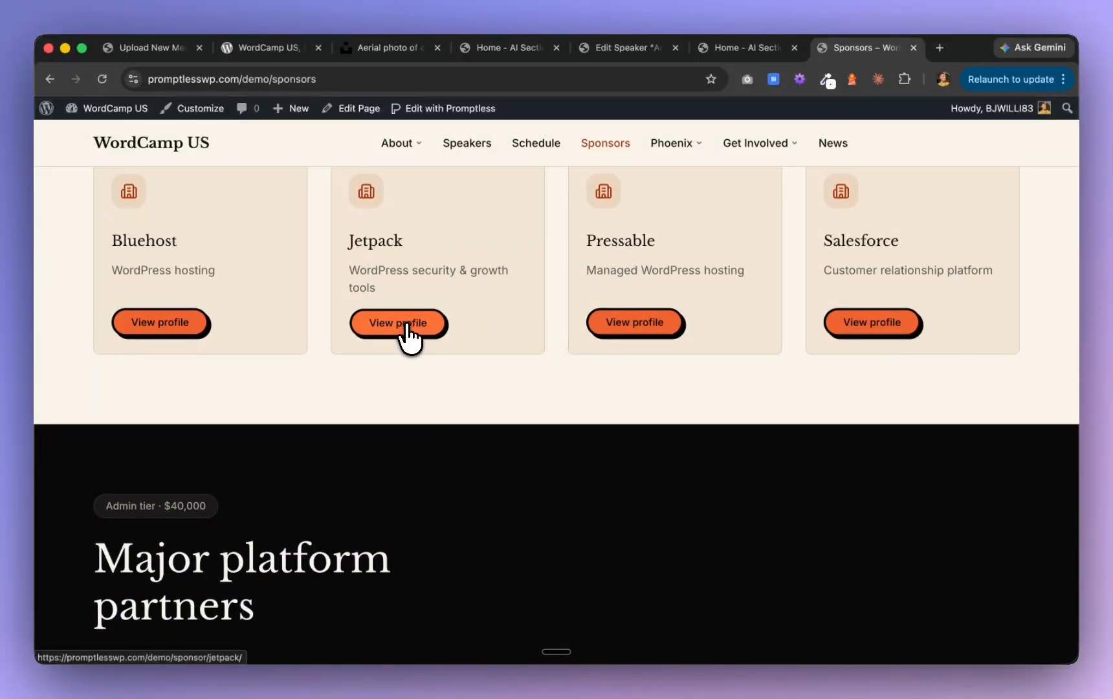
{"action": "scroll", "coordinate": [414, 341], "scroll_direction": "down", "scroll_amount": 2}
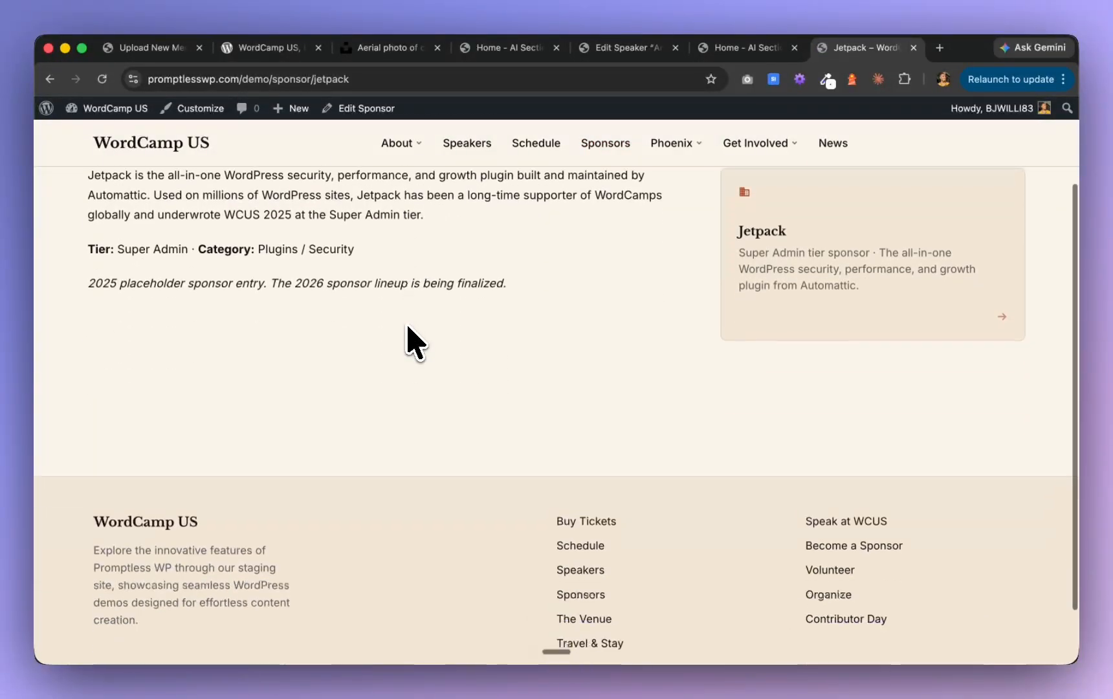
{"action": "scroll", "coordinate": [415, 341], "scroll_direction": "up", "scroll_amount": 2}
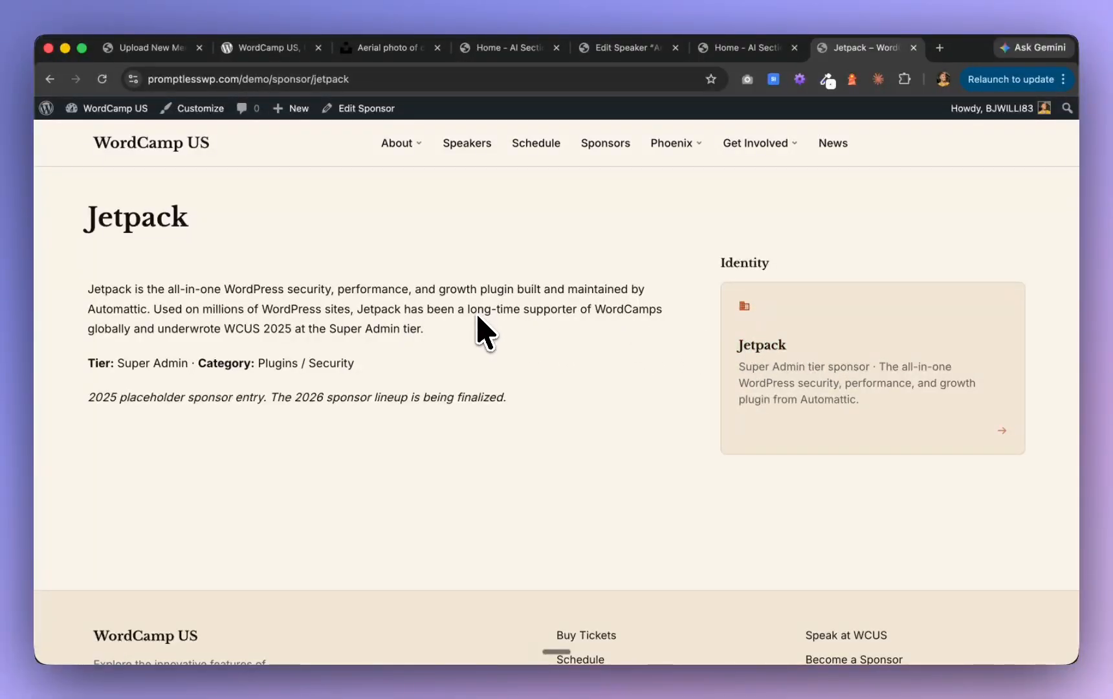
Open the Schedule page and test the Showcase Day card's See Monday link in the four-day section
{"action": "mouse_move", "coordinate": [653, 145]}
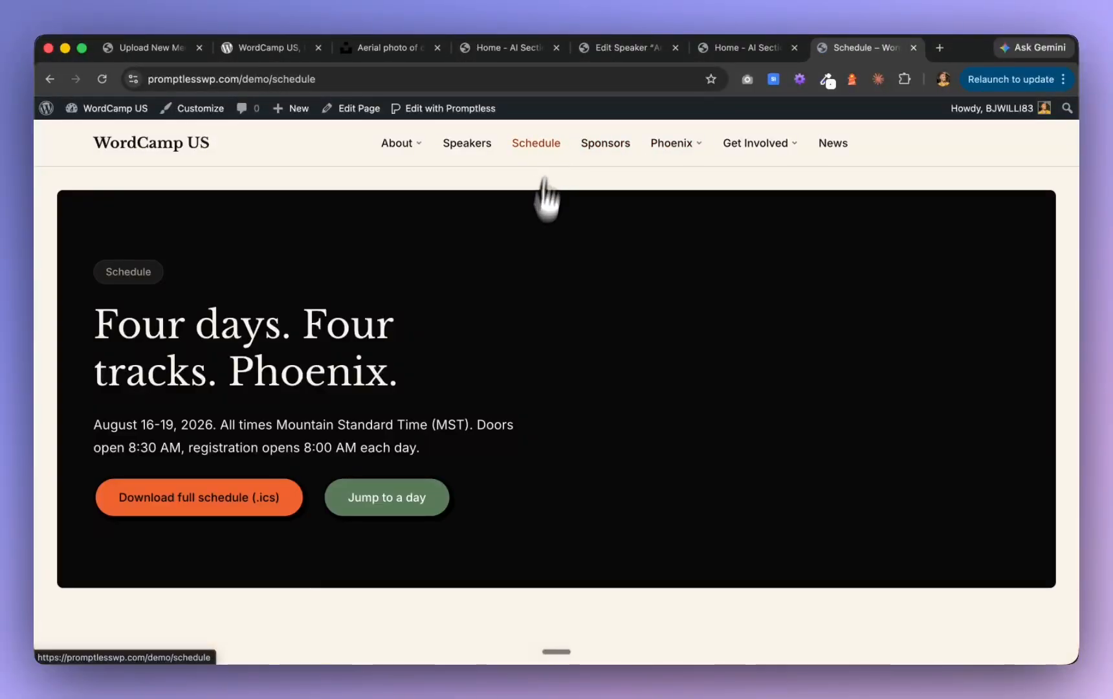
{"action": "scroll", "coordinate": [510, 430], "scroll_direction": "down", "scroll_amount": 15}
{"action": "scroll", "coordinate": [510, 429], "scroll_direction": "up", "scroll_amount": 4}
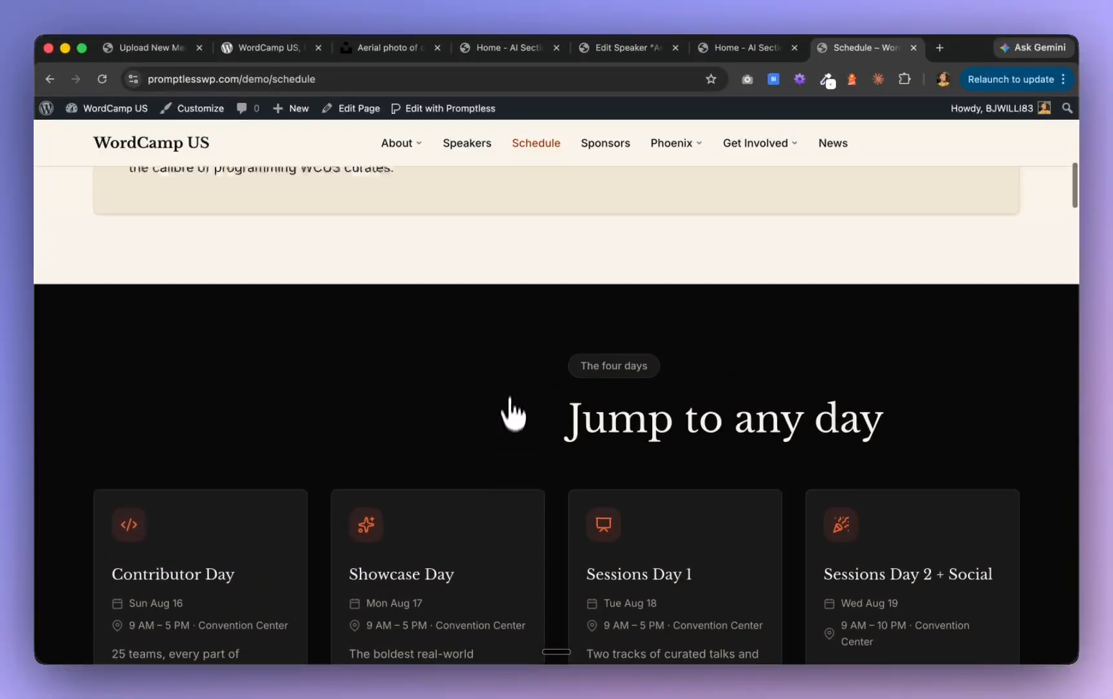
{"action": "scroll", "coordinate": [515, 378], "scroll_direction": "down", "scroll_amount": 5}
{"action": "scroll", "coordinate": [514, 378], "scroll_direction": "down", "scroll_amount": 2}
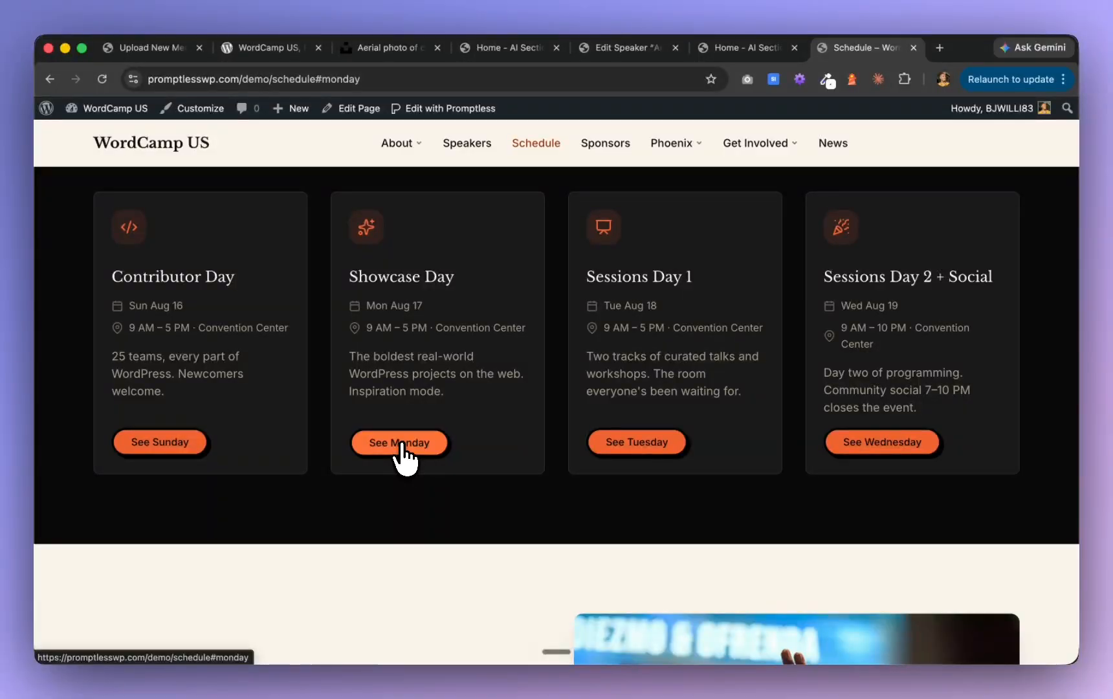
{"action": "scroll", "coordinate": [399, 453], "scroll_direction": "down", "scroll_amount": 2}
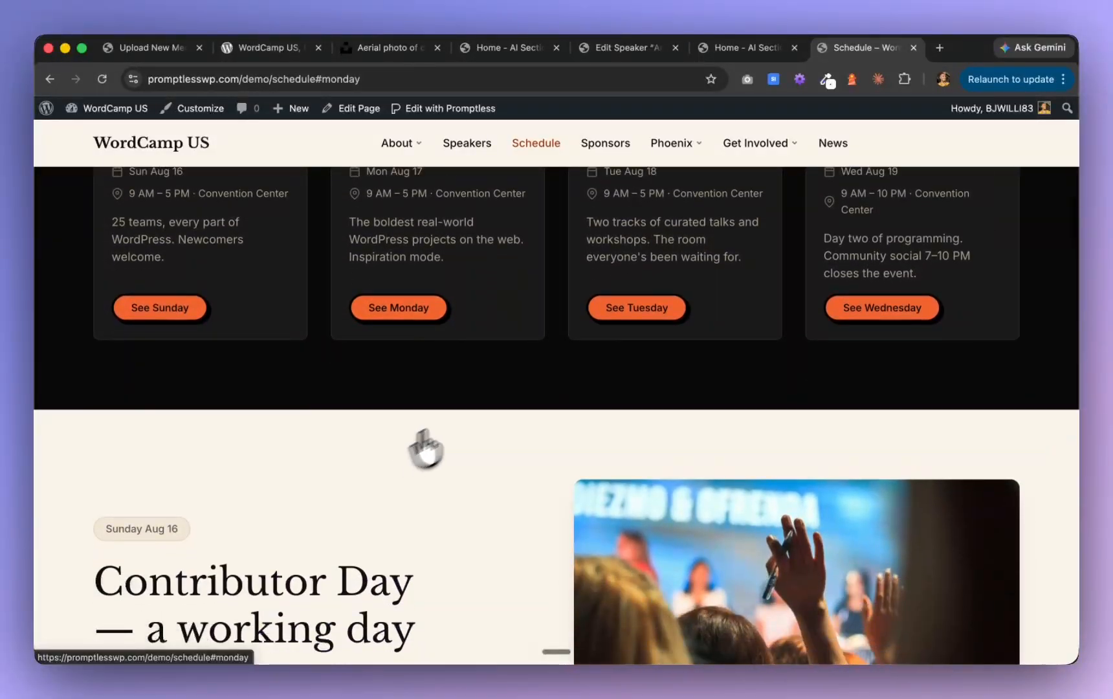
Review the Schedule page from the Contributor Day steps through the session cards and Community Social to the calendar subscription cards
{"action": "scroll", "coordinate": [676, 344], "scroll_direction": "down", "scroll_amount": 10}
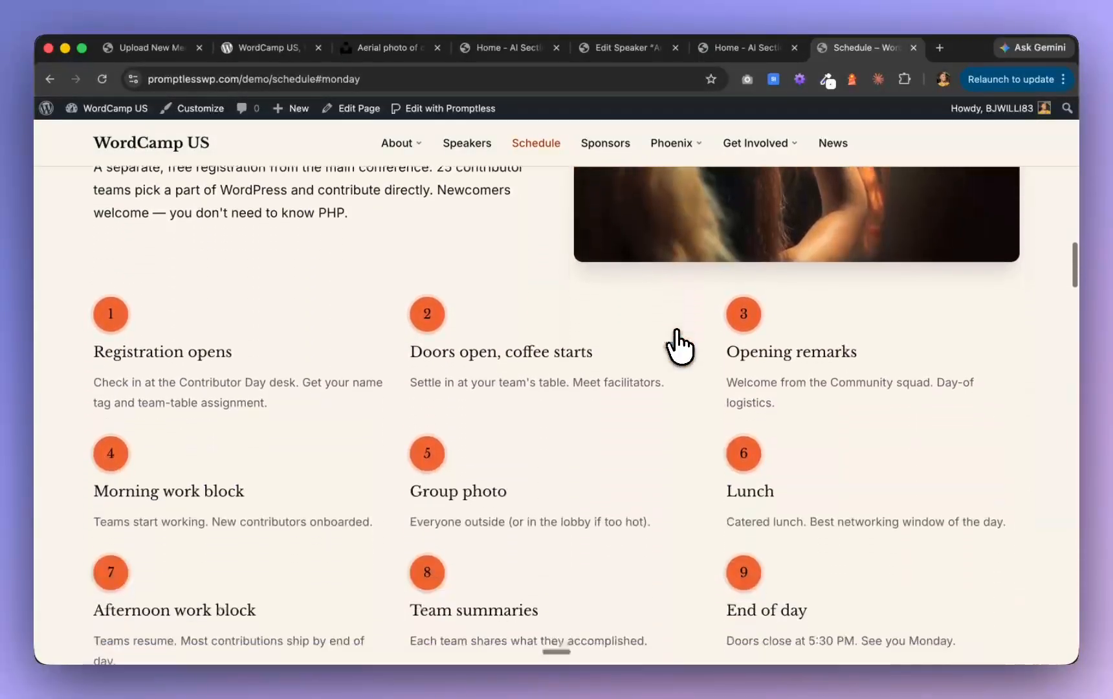
{"action": "scroll", "coordinate": [676, 345], "scroll_direction": "down", "scroll_amount": 15}
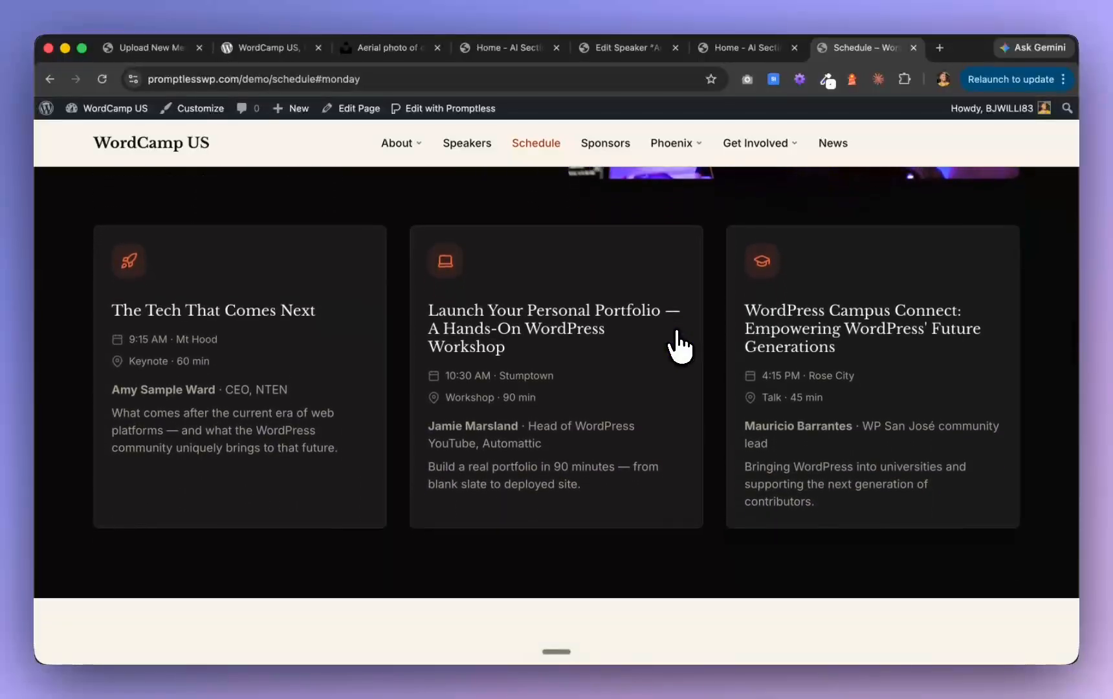
{"action": "scroll", "coordinate": [675, 345], "scroll_direction": "down", "scroll_amount": 12}
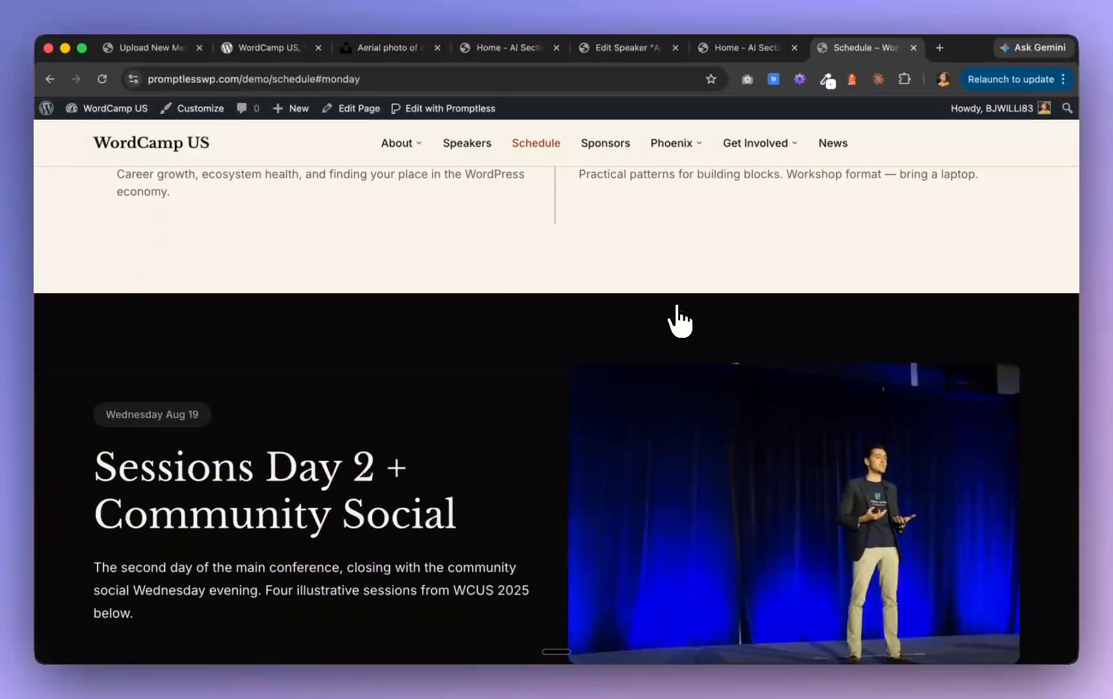
{"action": "scroll", "coordinate": [676, 308], "scroll_direction": "down", "scroll_amount": 10}
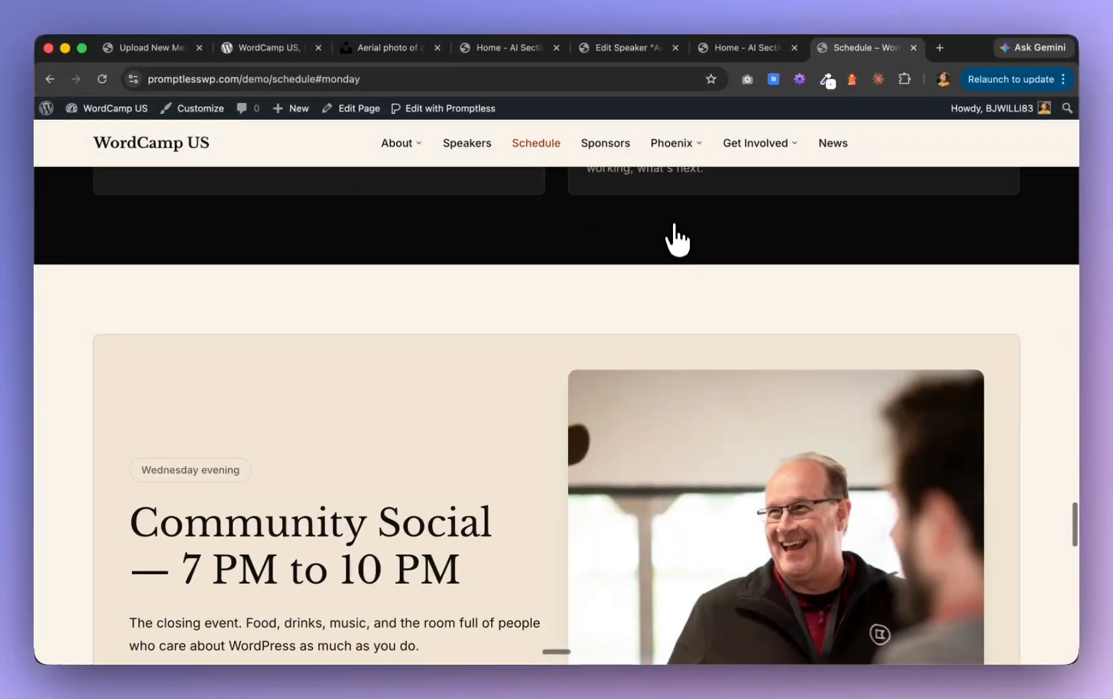
{"action": "scroll", "coordinate": [673, 207], "scroll_direction": "down", "scroll_amount": 12}
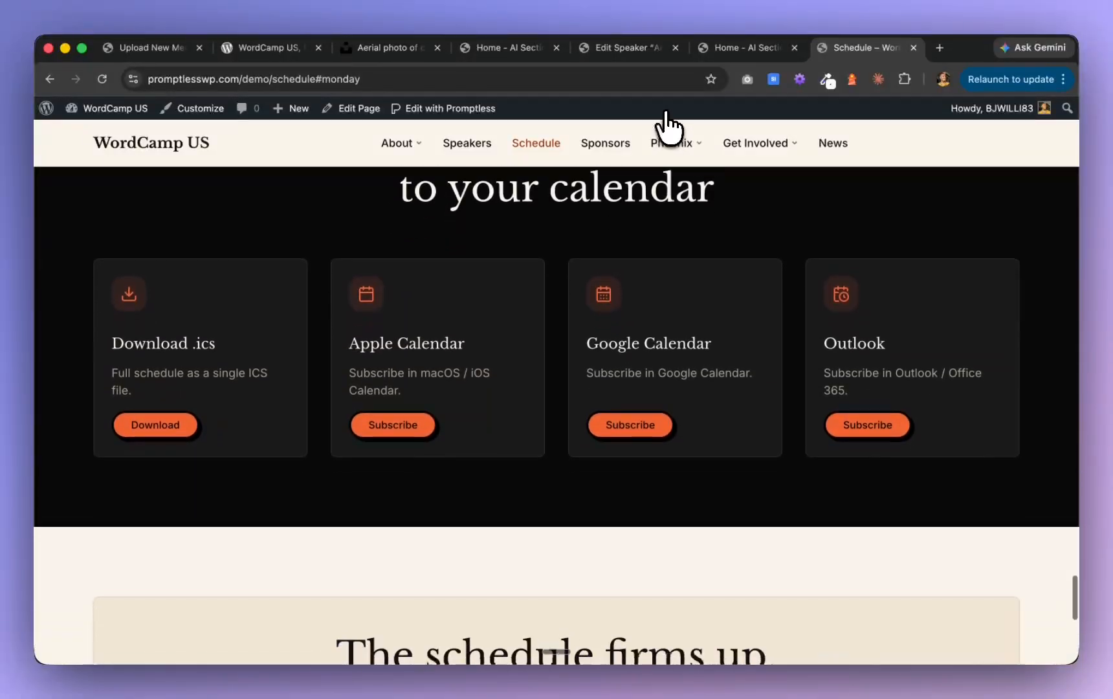
Check the Schedule page's closing ticket call to action and footer, and return to the site's home page
{"action": "scroll", "coordinate": [628, 336], "scroll_direction": "down", "scroll_amount": 8}
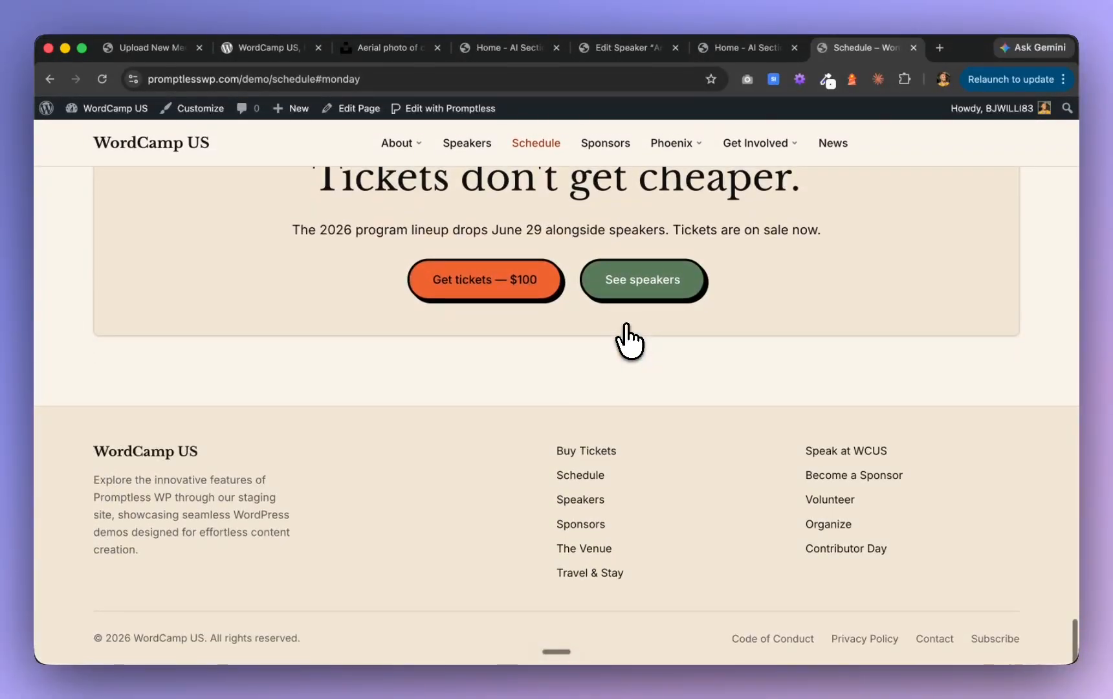
{"action": "scroll", "coordinate": [628, 358], "scroll_direction": "up", "scroll_amount": 2}
{"action": "scroll", "coordinate": [629, 358], "scroll_direction": "down", "scroll_amount": 2}
{"action": "scroll", "coordinate": [628, 358], "scroll_direction": "up", "scroll_amount": 4}
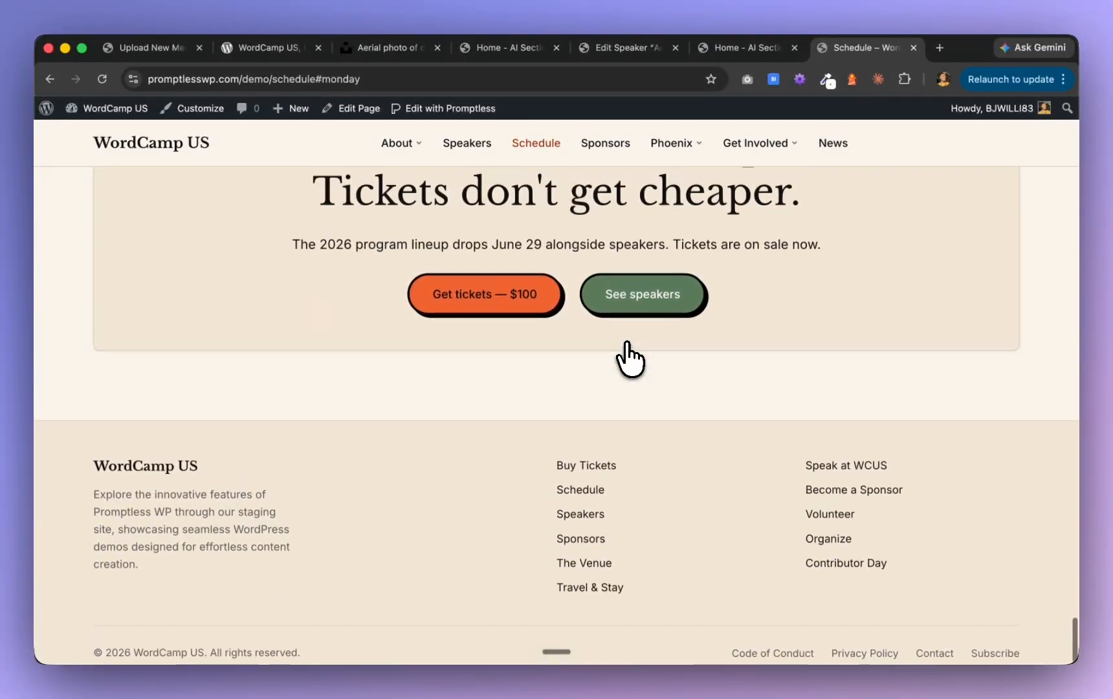
{"action": "scroll", "coordinate": [629, 358], "scroll_direction": "up", "scroll_amount": 2}
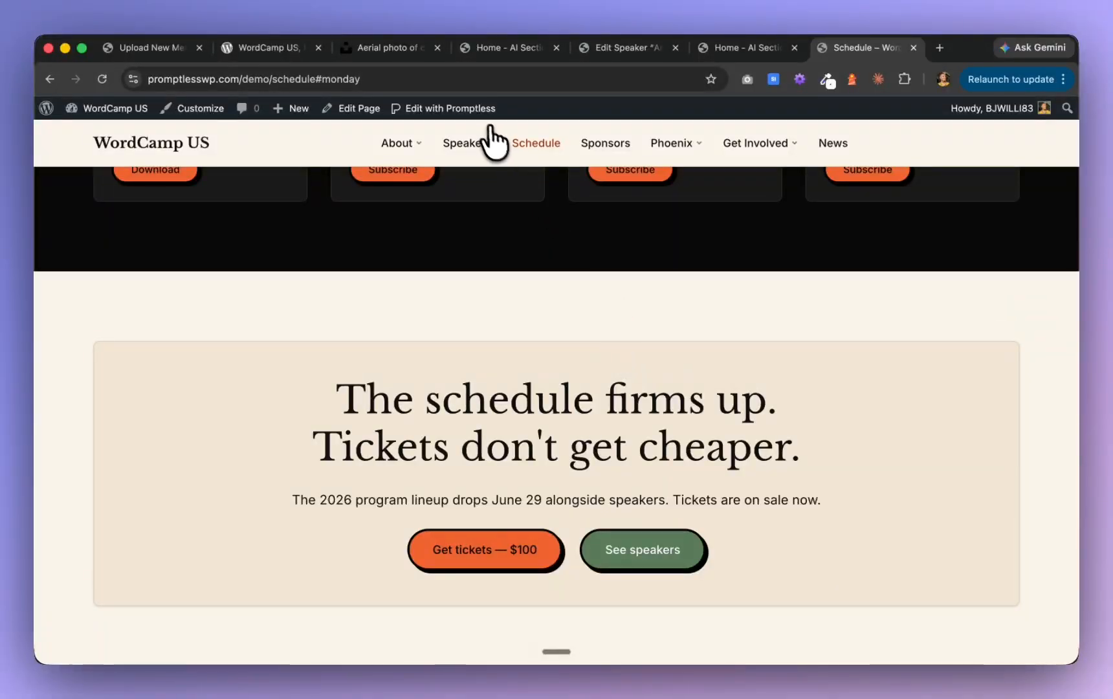
{"action": "left_click", "coordinate": [190, 147]}
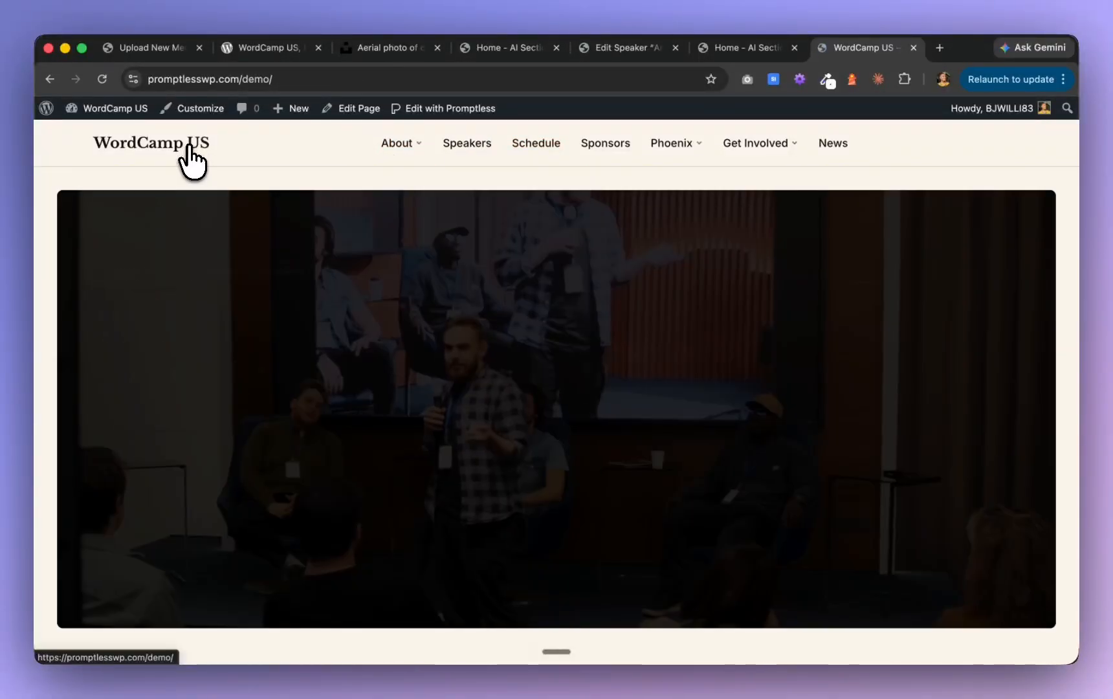